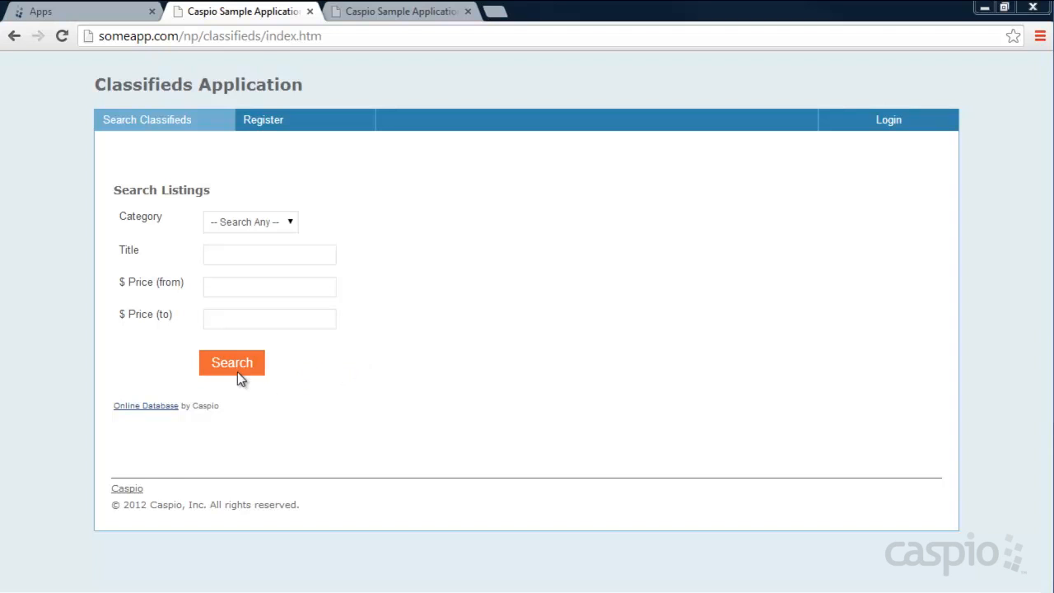
- Search all categories and open the Contact Seller form from the 2001 BMW listing's details
{"action": "left_click", "coordinate": [233, 363]}
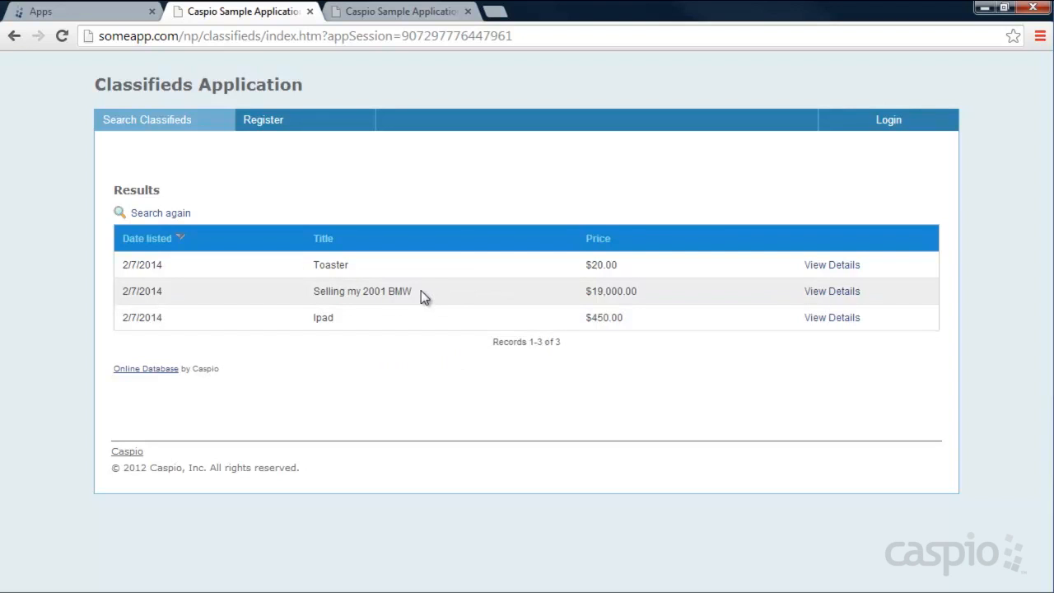
{"action": "left_click", "coordinate": [830, 293]}
{"action": "scroll", "coordinate": [658, 263], "scroll_direction": "down", "scroll_amount": 1}
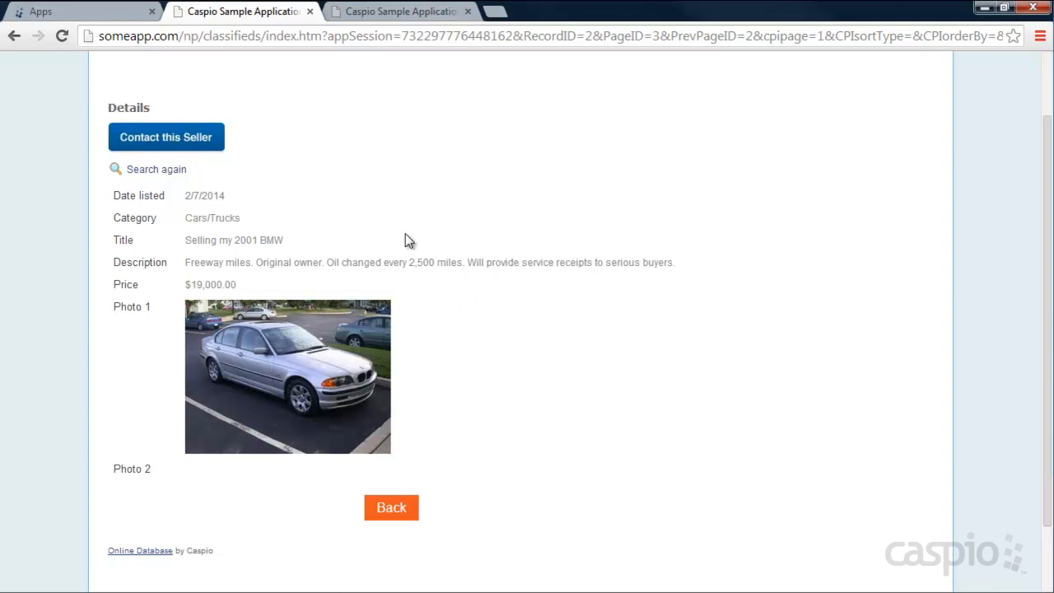
{"action": "left_click", "coordinate": [191, 146]}
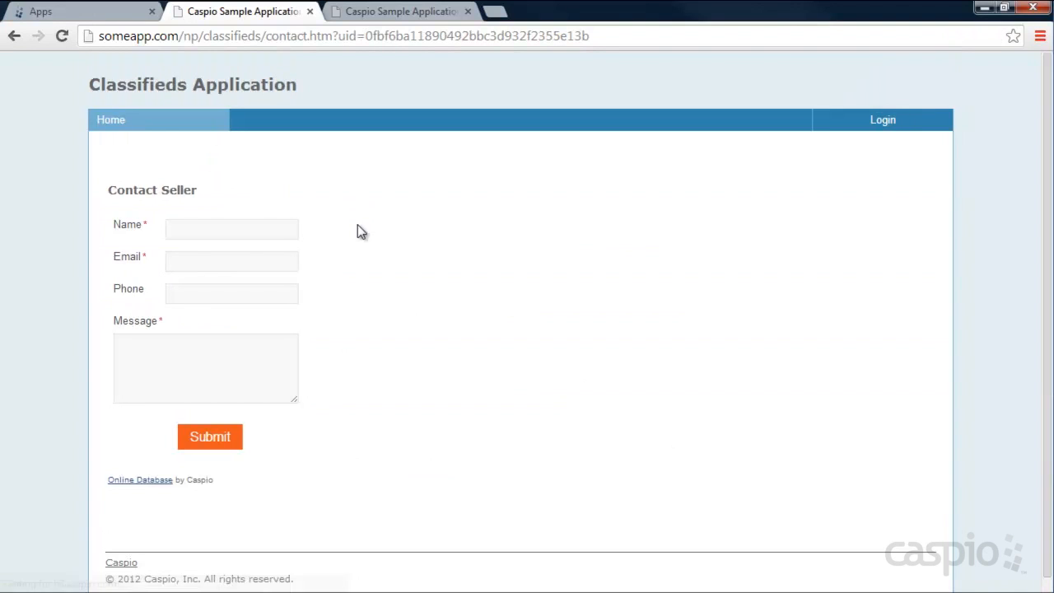
- Leave the contact form for the Login page, glance at Register, then return to Login
{"action": "left_click", "coordinate": [200, 227]}
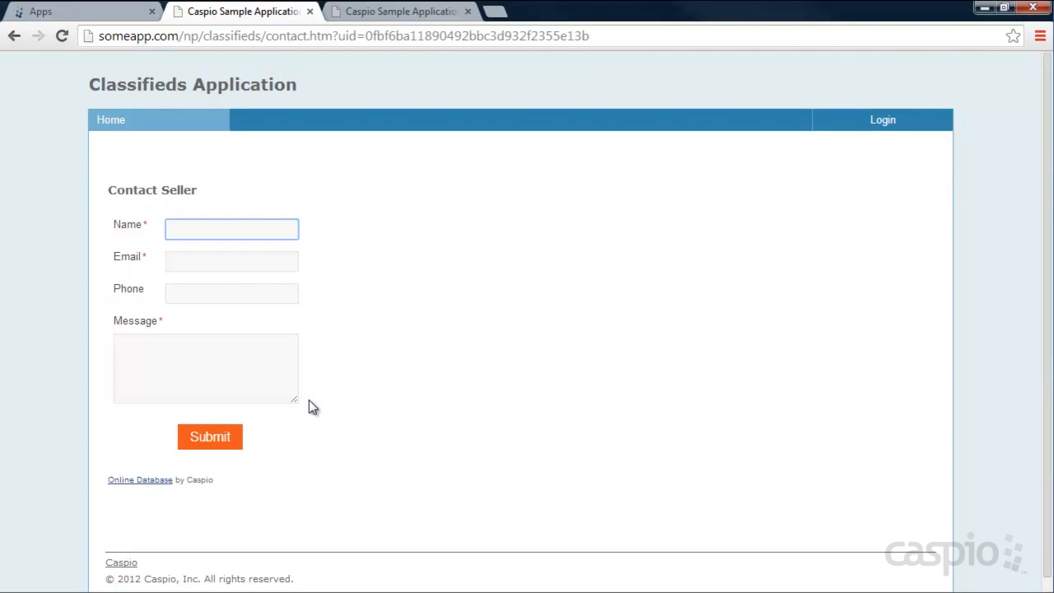
{"action": "left_click", "coordinate": [878, 123]}
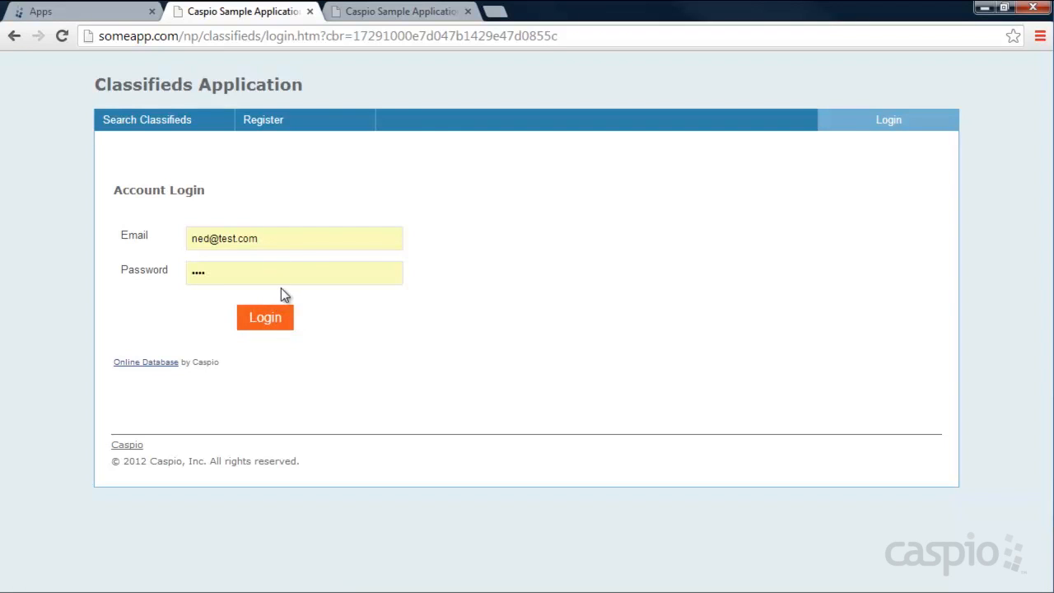
{"action": "left_click", "coordinate": [276, 121]}
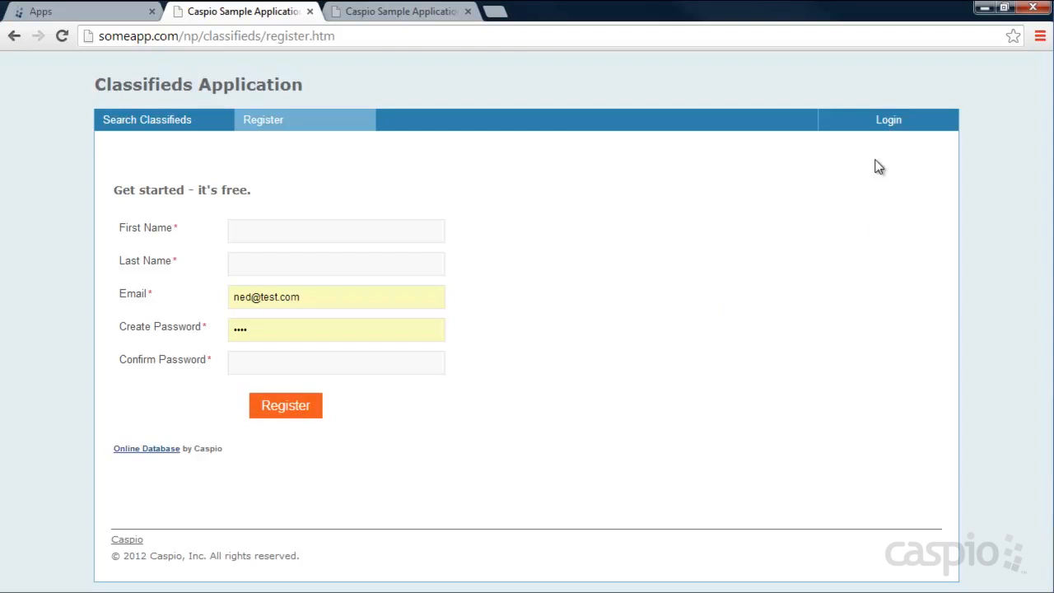
{"action": "left_click", "coordinate": [883, 121]}
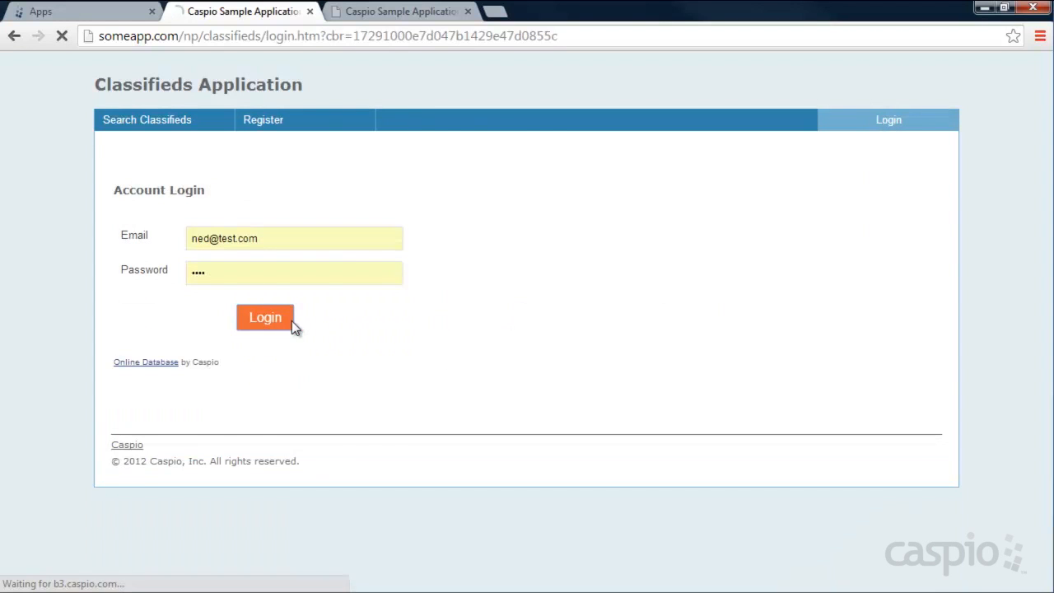
- Sign in as the seller and tick Check to publish on the BMW listing
{"action": "left_click", "coordinate": [278, 320]}
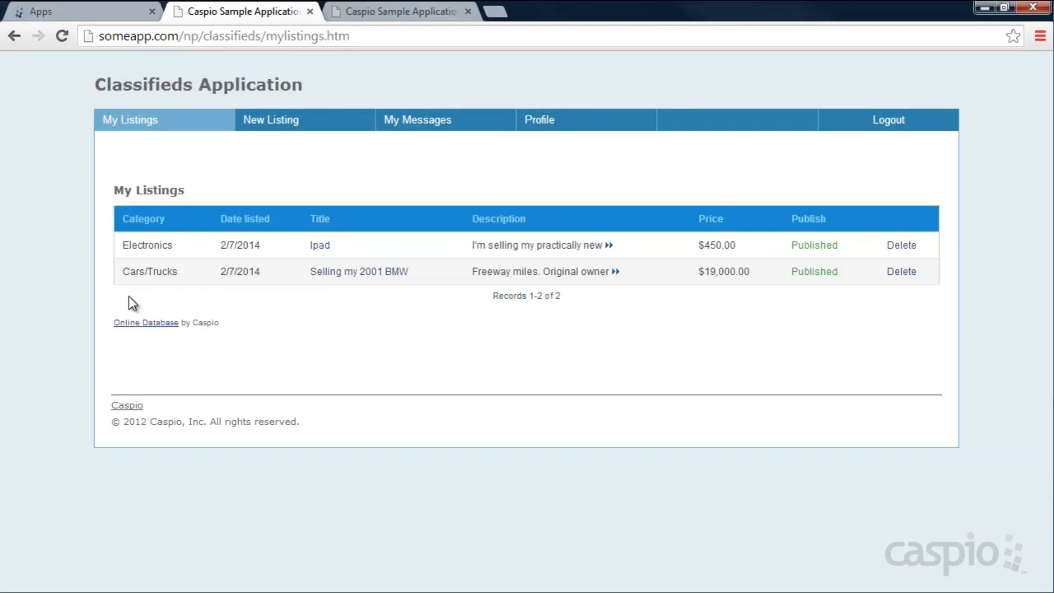
{"action": "left_click", "coordinate": [345, 272]}
{"action": "scroll", "coordinate": [502, 277], "scroll_direction": "down", "scroll_amount": 3}
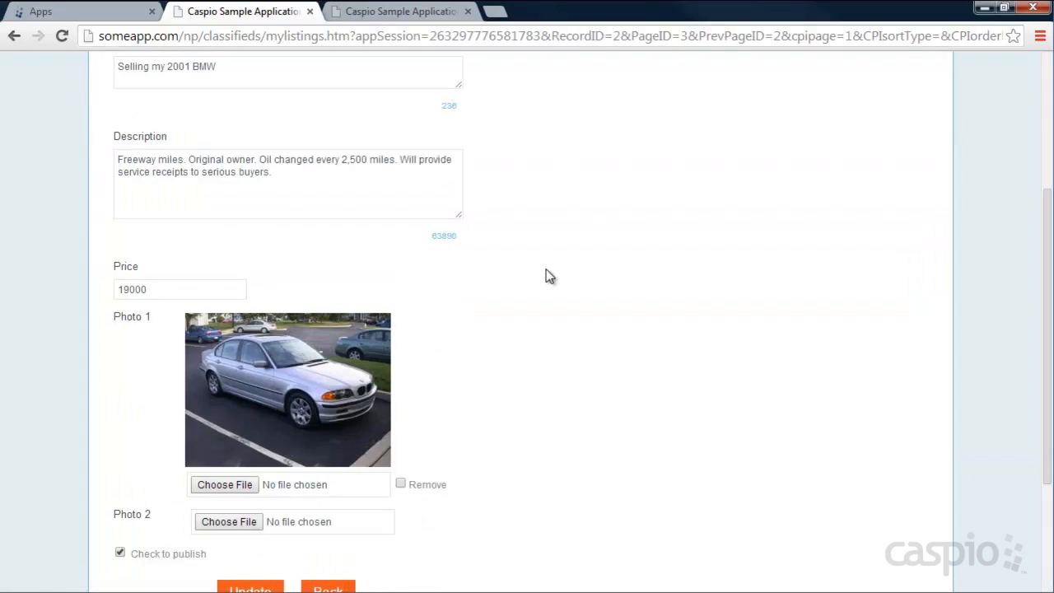
{"action": "scroll", "coordinate": [585, 275], "scroll_direction": "down", "scroll_amount": 2}
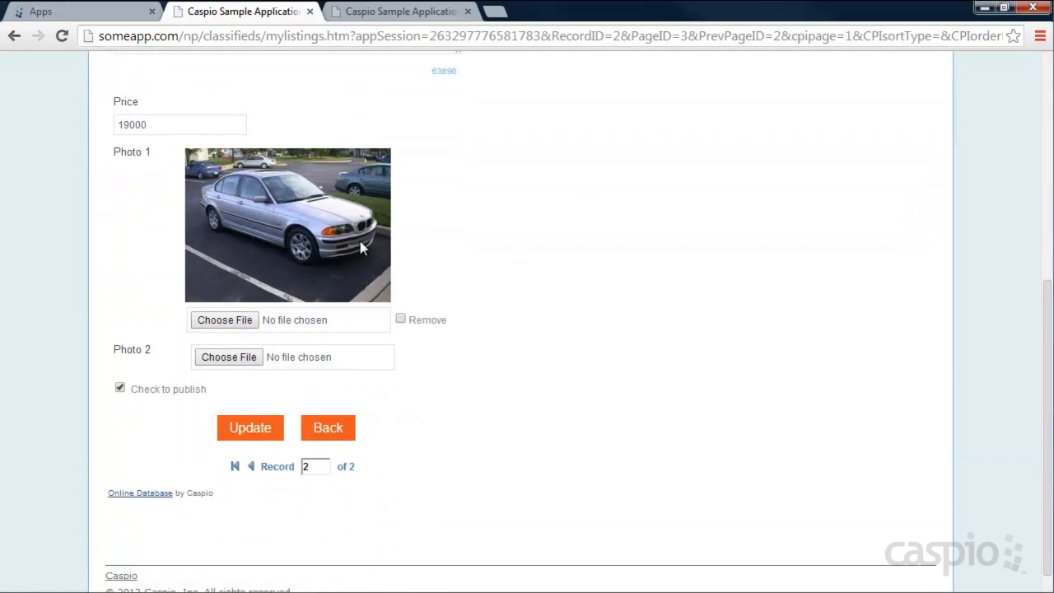
{"action": "left_click", "coordinate": [120, 388]}
{"action": "scroll", "coordinate": [477, 379], "scroll_direction": "up", "scroll_amount": 5}
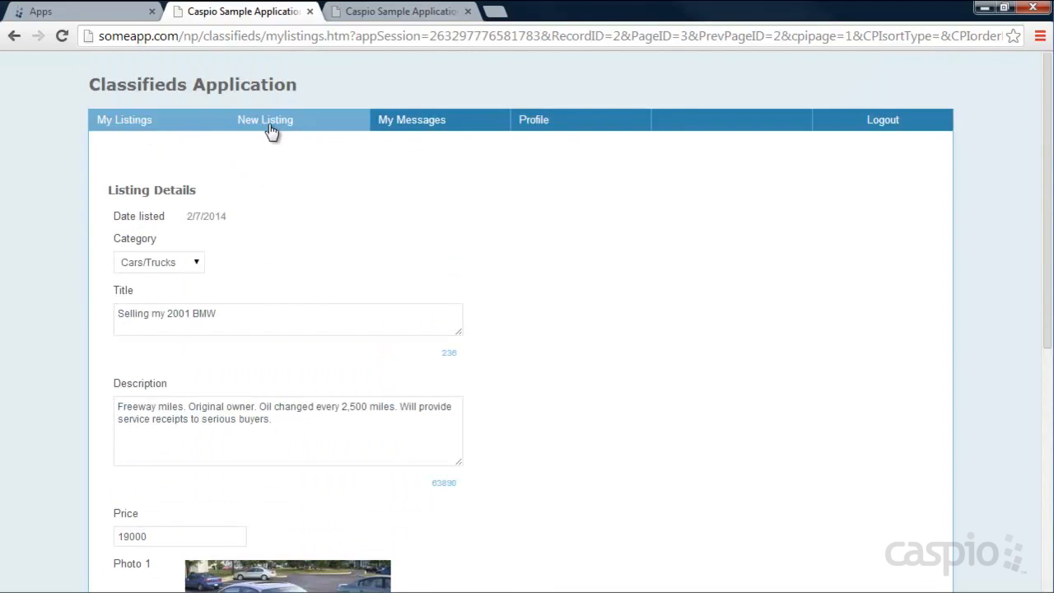
- Look over the New Listing form, then view My Messages with its one enquiry
{"action": "left_click", "coordinate": [271, 130]}
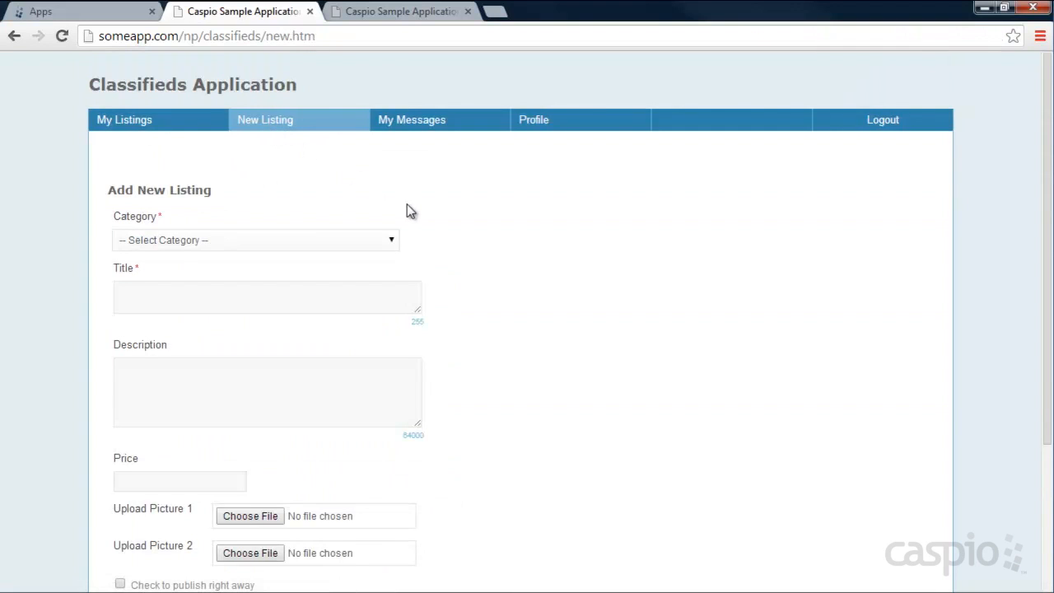
{"action": "scroll", "coordinate": [500, 214], "scroll_direction": "down", "scroll_amount": 2}
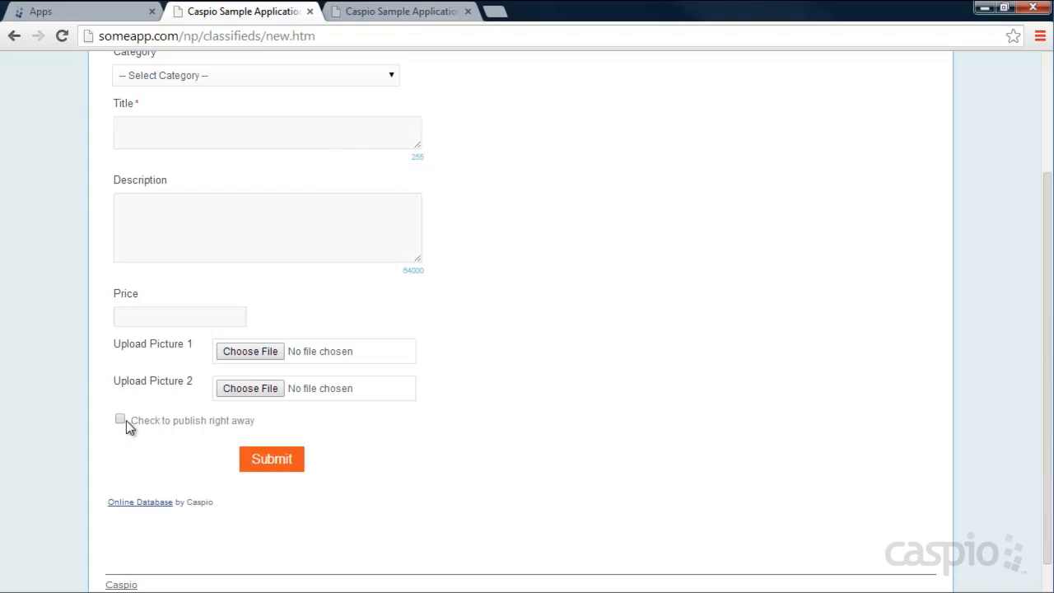
{"action": "scroll", "coordinate": [535, 424], "scroll_direction": "up", "scroll_amount": 2}
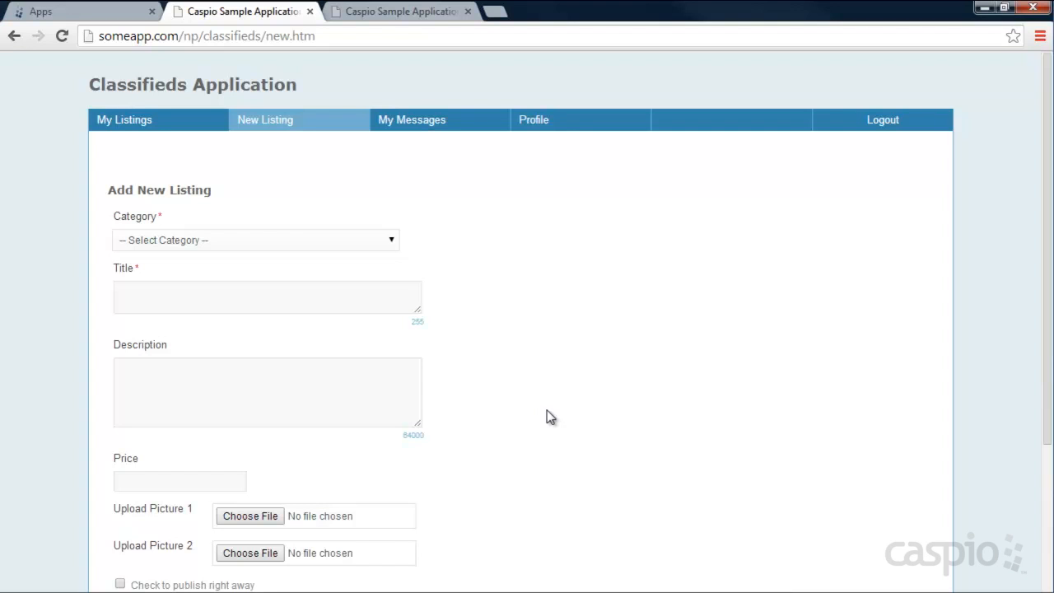
{"action": "left_click", "coordinate": [425, 125]}
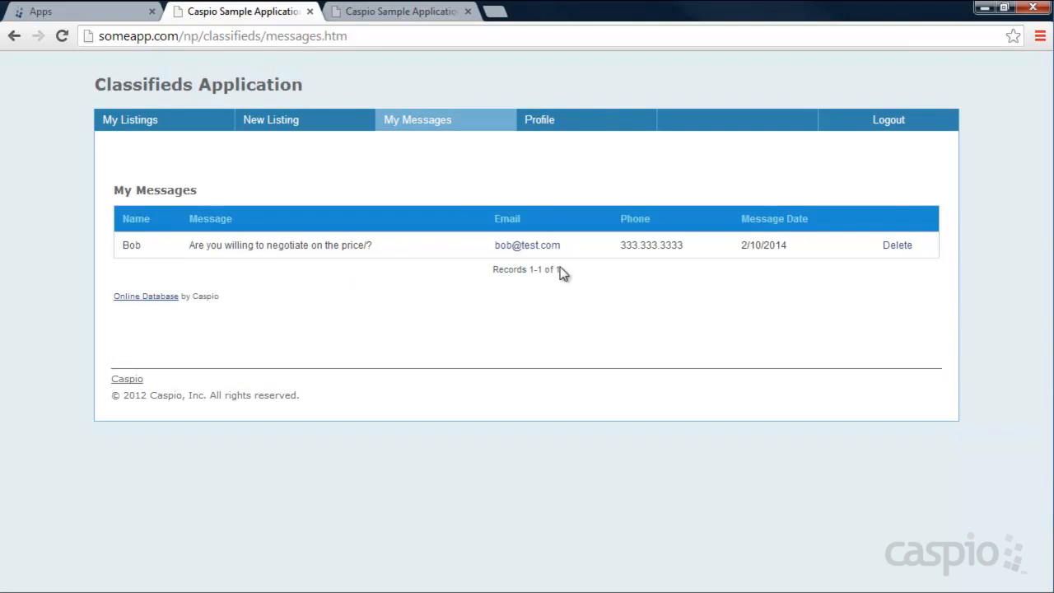
- Log out, search the listings and open the Contact Seller form for the 2001 BMW
{"action": "left_click", "coordinate": [888, 125]}
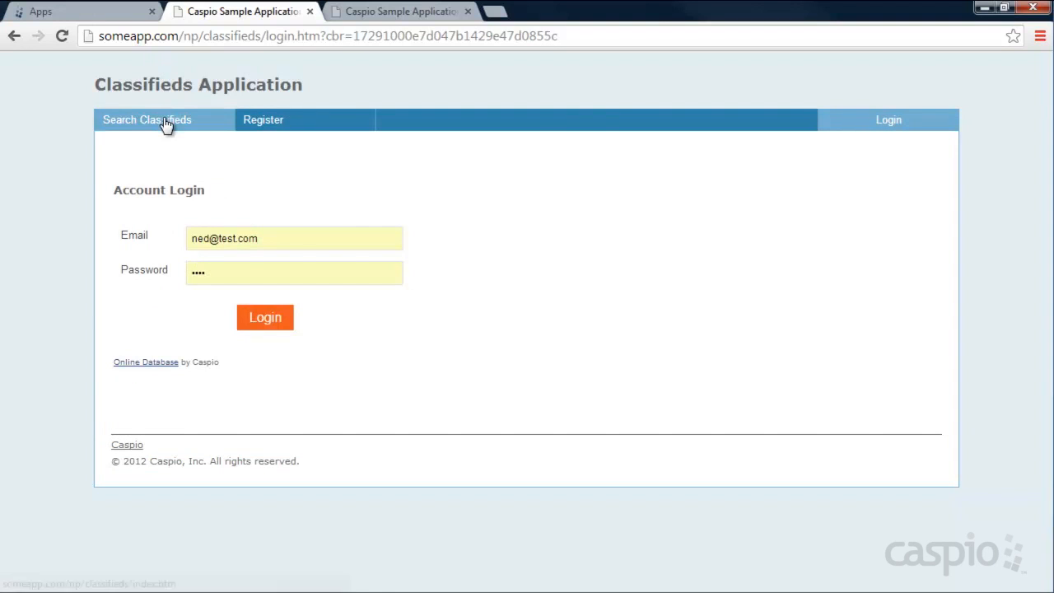
{"action": "left_click", "coordinate": [166, 122]}
{"action": "left_click", "coordinate": [236, 367]}
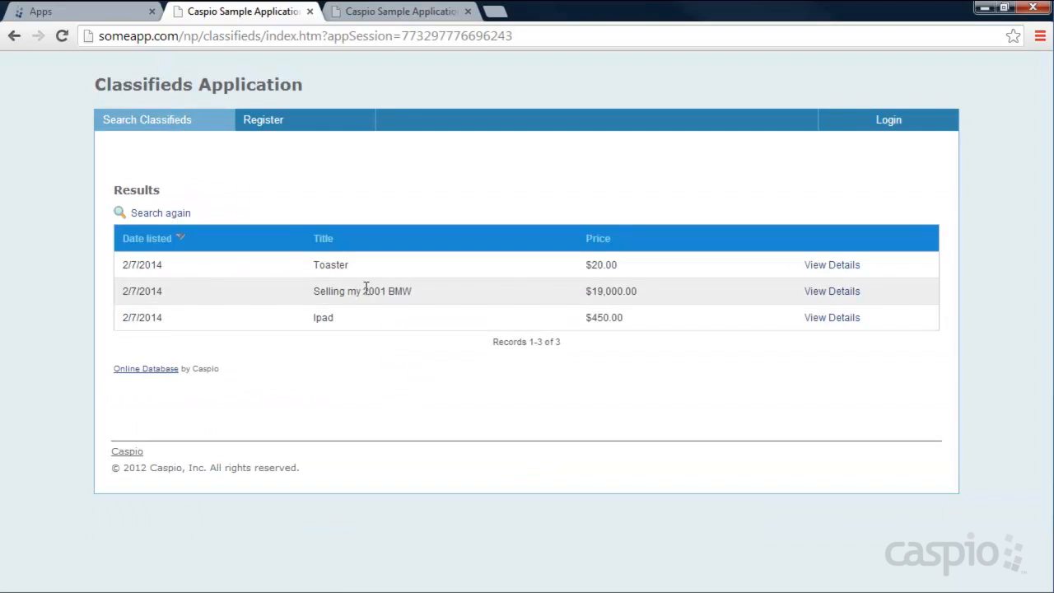
{"action": "left_click", "coordinate": [830, 293]}
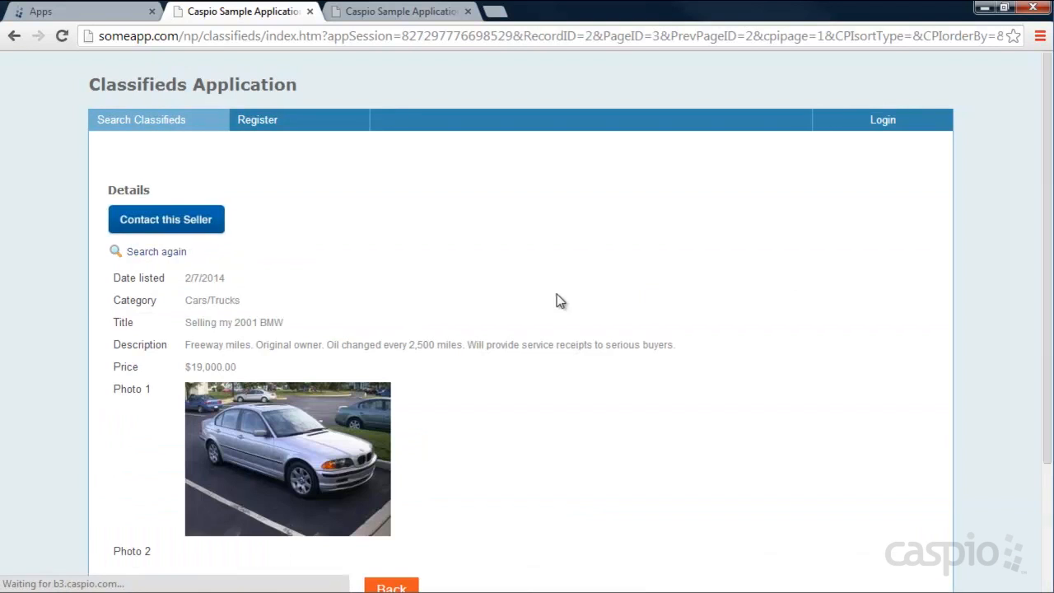
{"action": "left_click", "coordinate": [189, 224]}
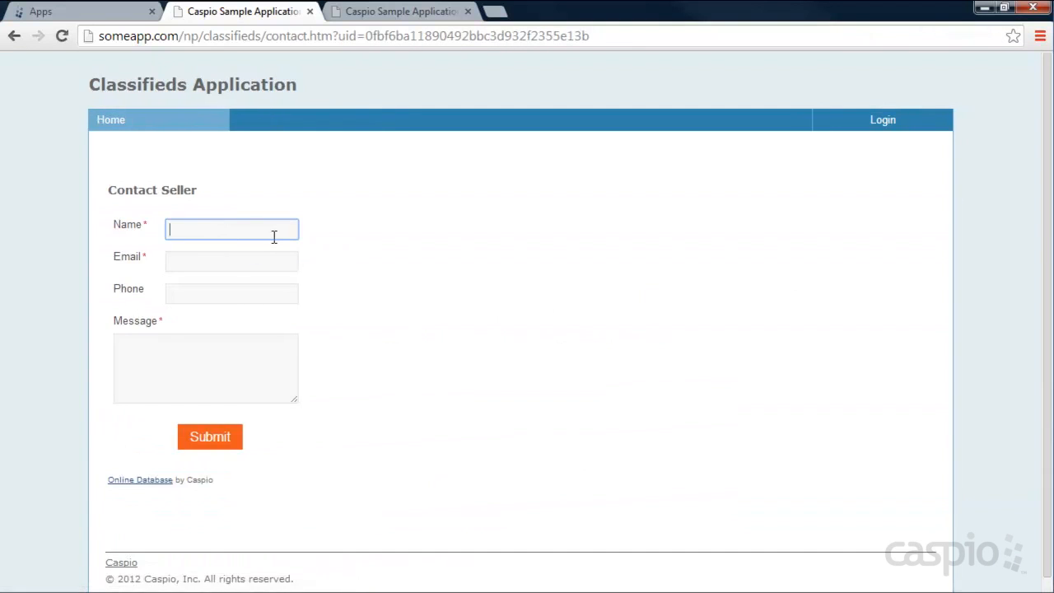
- Fill in name, e-mail, phone and message 'I'm interested in this car.' and submit
{"action": "type", "text": "Ashley"}
{"action": "key", "text": "Tab"}
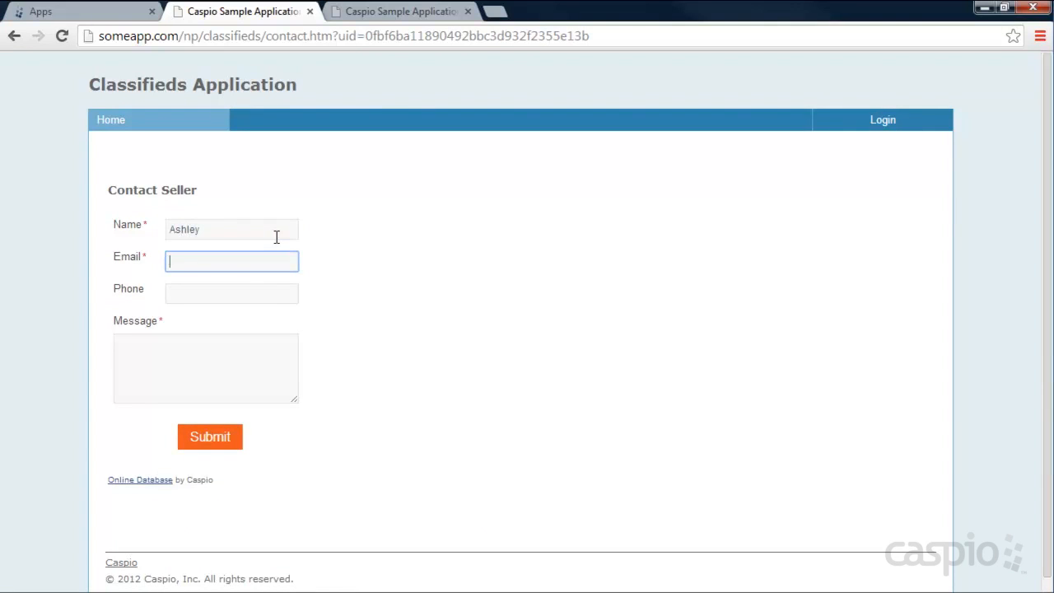
{"action": "type", "text": "ash@test.com"}
{"action": "key", "text": "Tab"}
{"action": "type", "text": "343434343"}
{"action": "key", "text": "Tab"}
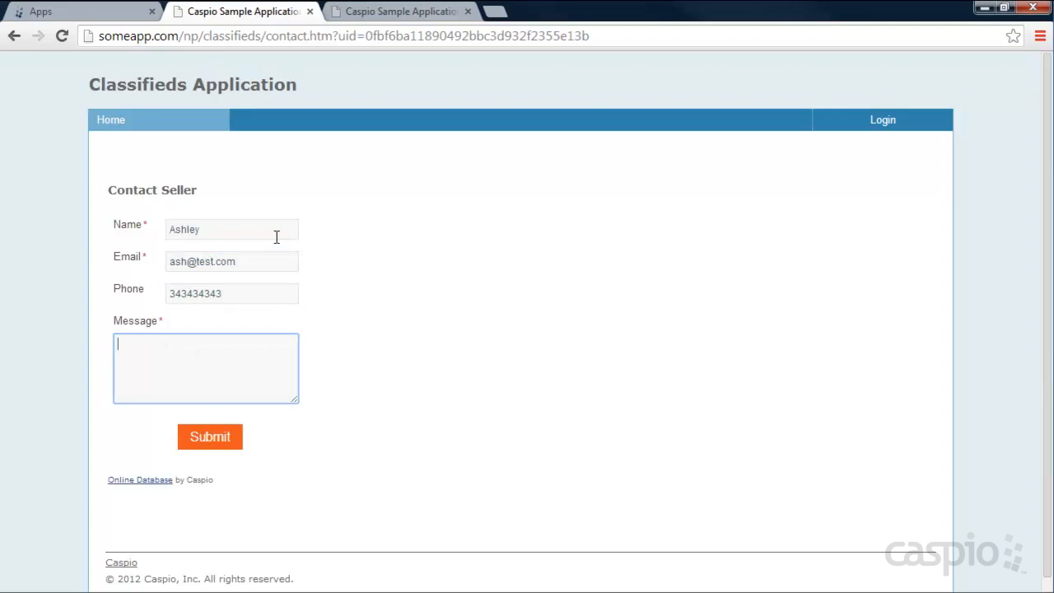
{"action": "type", "text": "I'm interested in this car."}
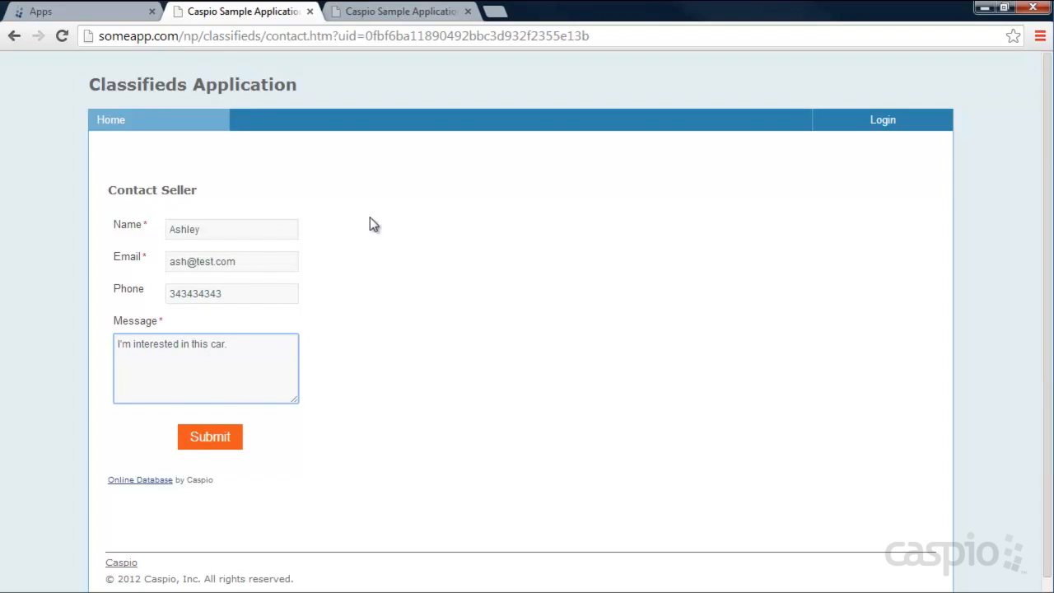
{"action": "left_click", "coordinate": [227, 441]}
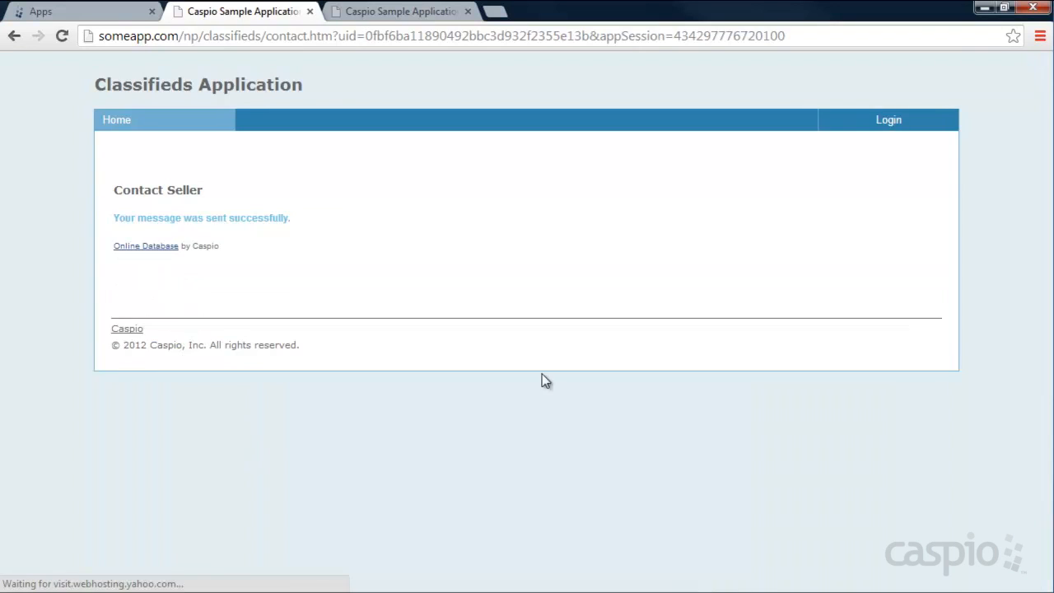
- Log back in as the seller and highlight the new 'I'm interested in this car.' message
{"action": "left_click", "coordinate": [884, 128]}
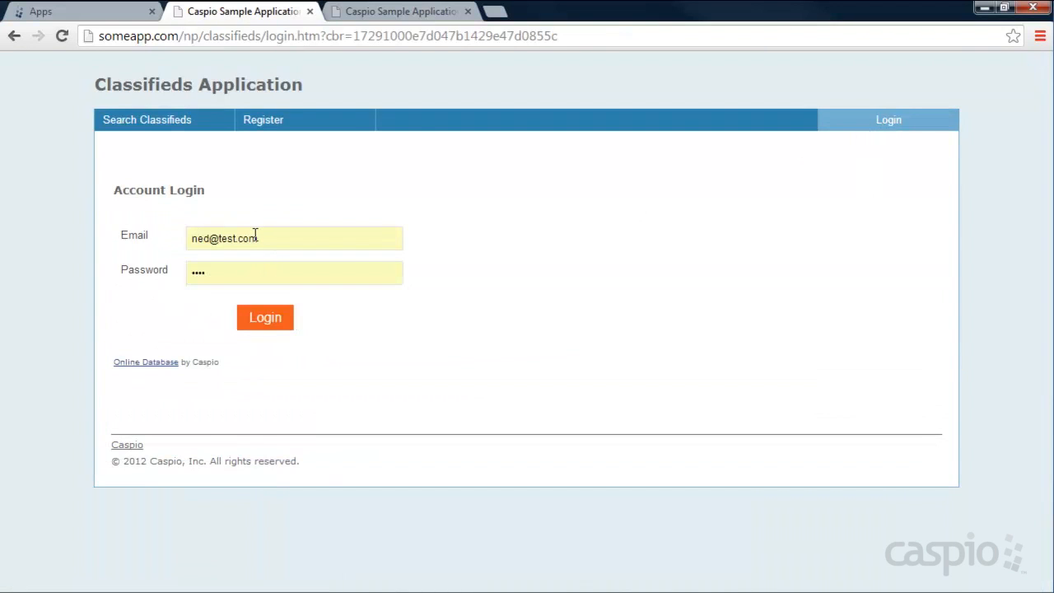
{"action": "left_click", "coordinate": [275, 322]}
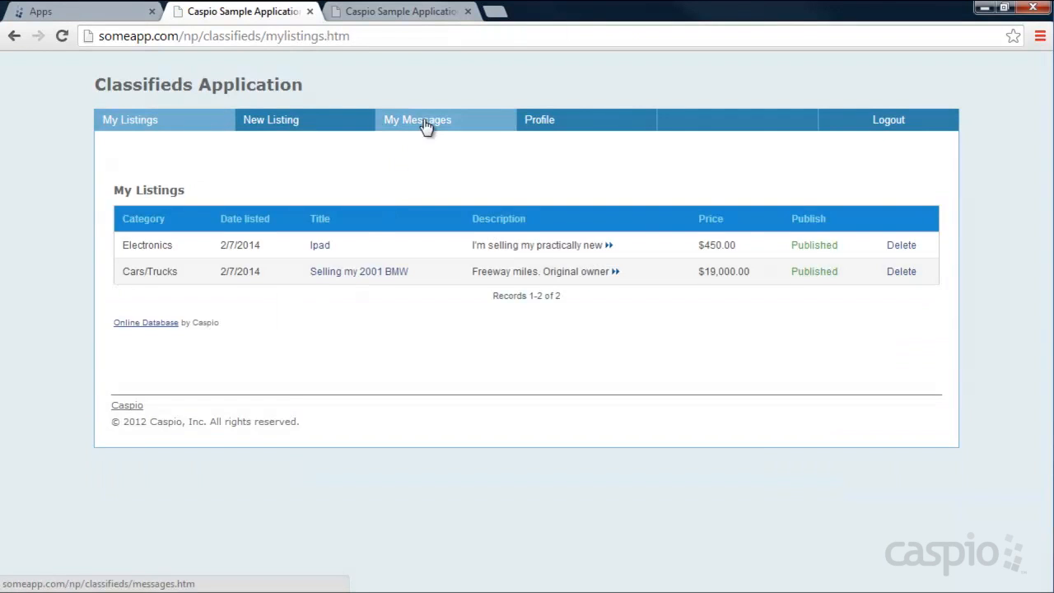
{"action": "left_click", "coordinate": [427, 124]}
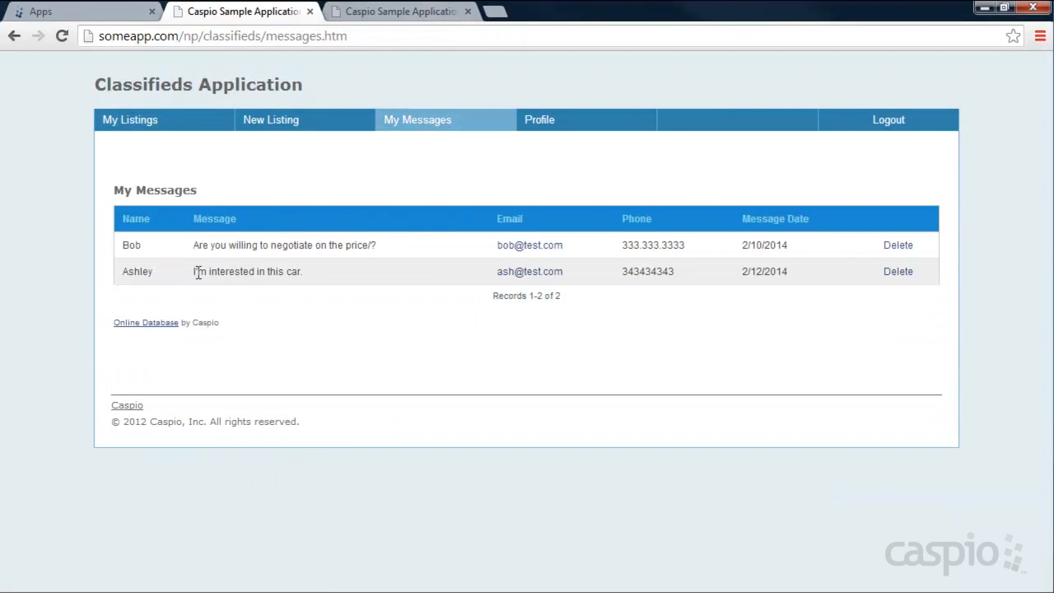
{"action": "left_click_drag", "start_coordinate": [195, 271], "coordinate": [280, 276]}
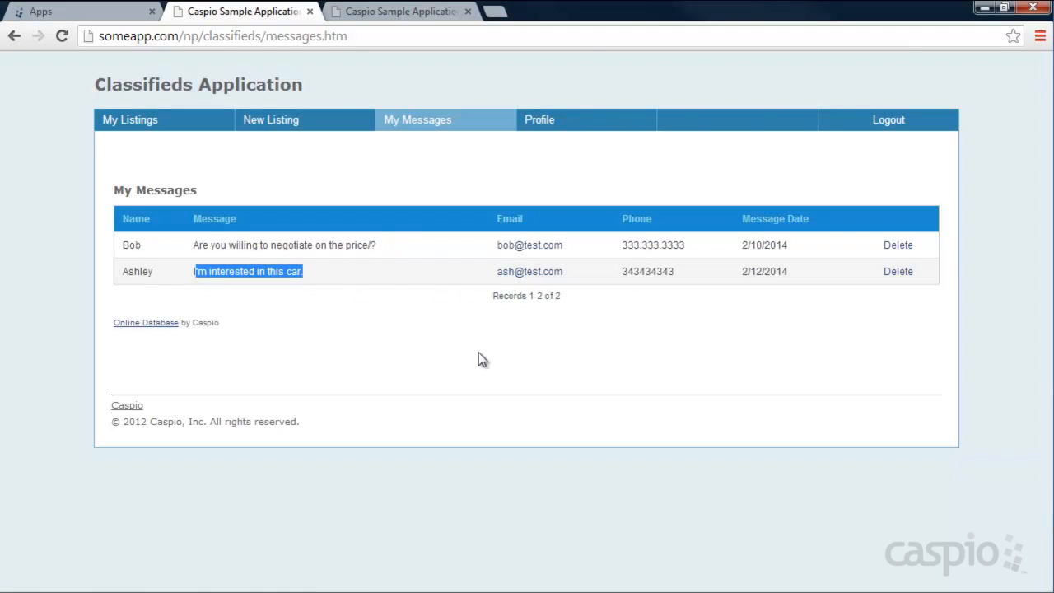
{"action": "left_click", "coordinate": [430, 349]}
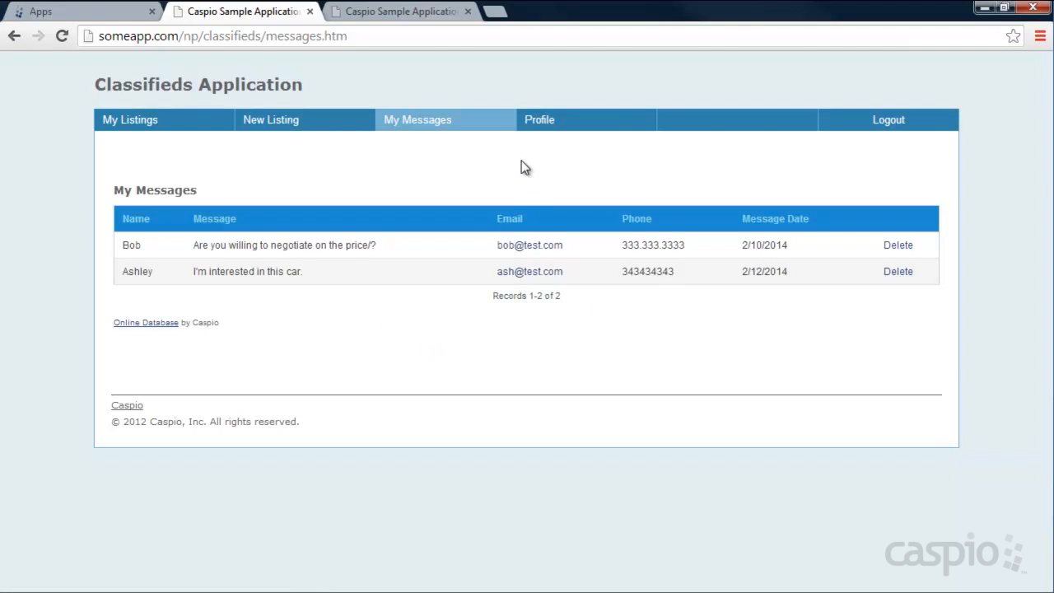
- Inspect the stored e-mail and password on the Profile page, then log out to Search Classifieds
{"action": "left_click", "coordinate": [565, 129]}
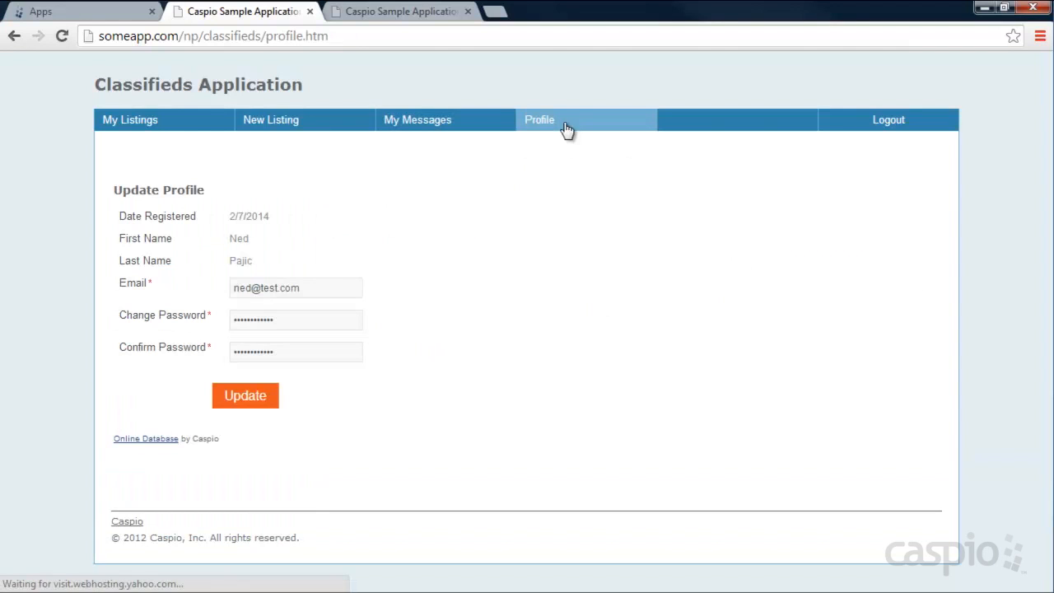
{"action": "left_click_drag", "start_coordinate": [312, 287], "coordinate": [215, 289]}
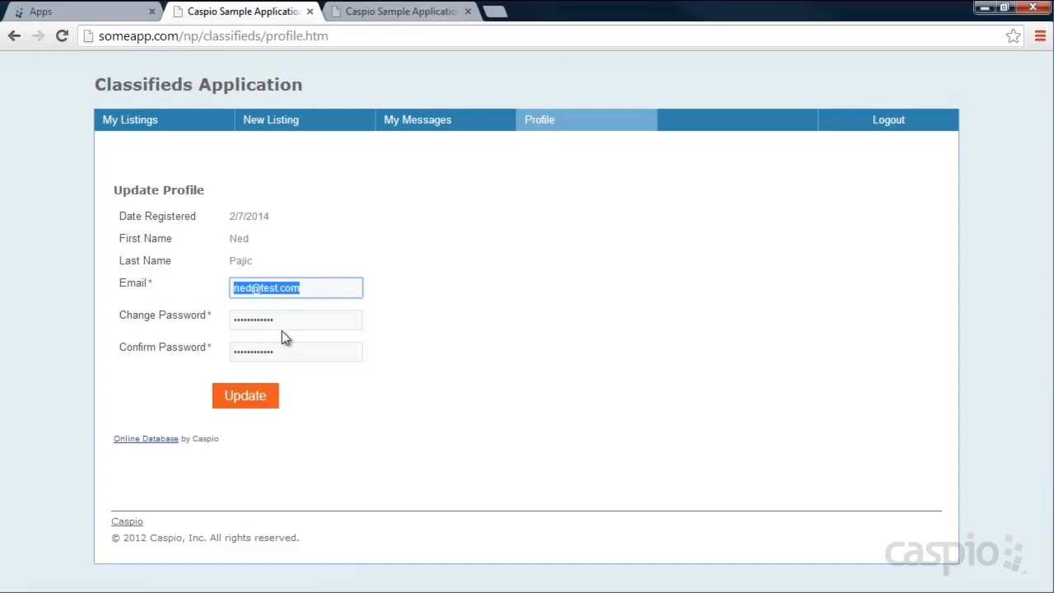
{"action": "key", "text": "Tab"}
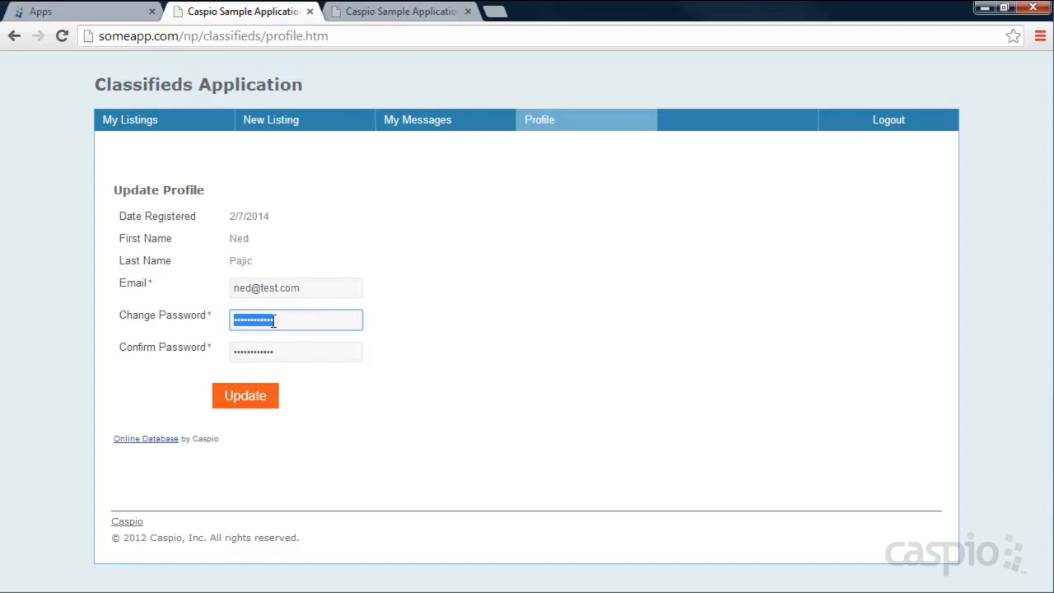
{"action": "left_click", "coordinate": [885, 121]}
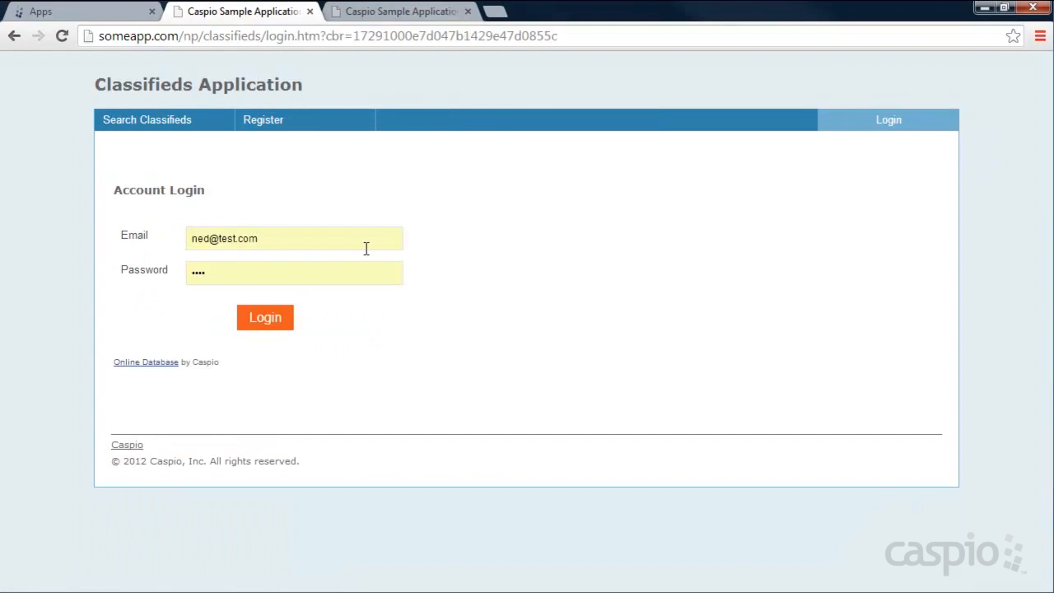
{"action": "left_click", "coordinate": [129, 125]}
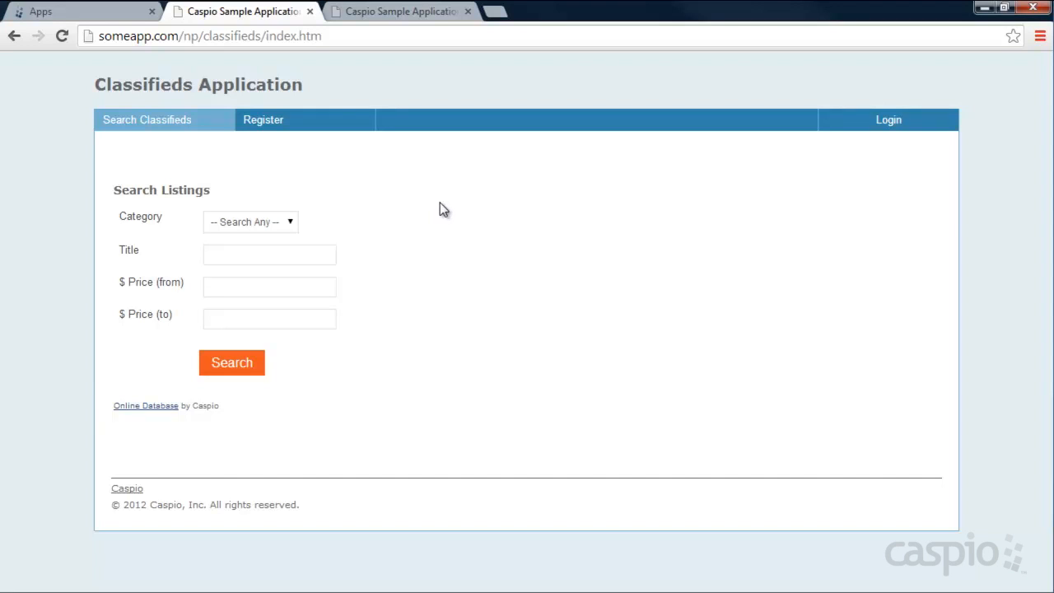
- Open the Classifides Demo app from the Apps list and display its four tables
{"action": "left_click", "coordinate": [80, 16]}
{"action": "mouse_move", "coordinate": [123, 236]}
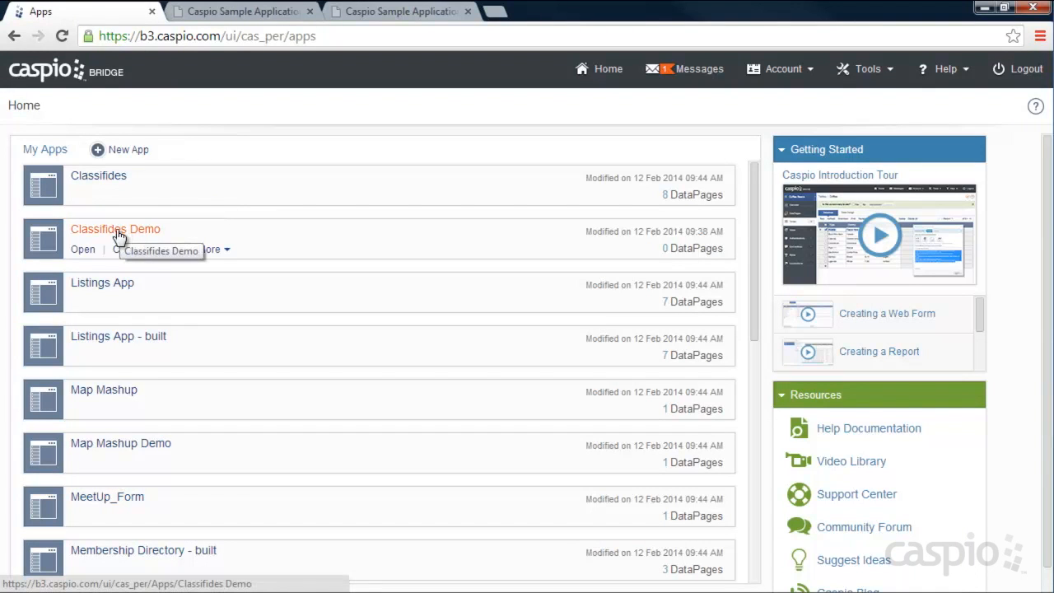
{"action": "left_click", "coordinate": [85, 252]}
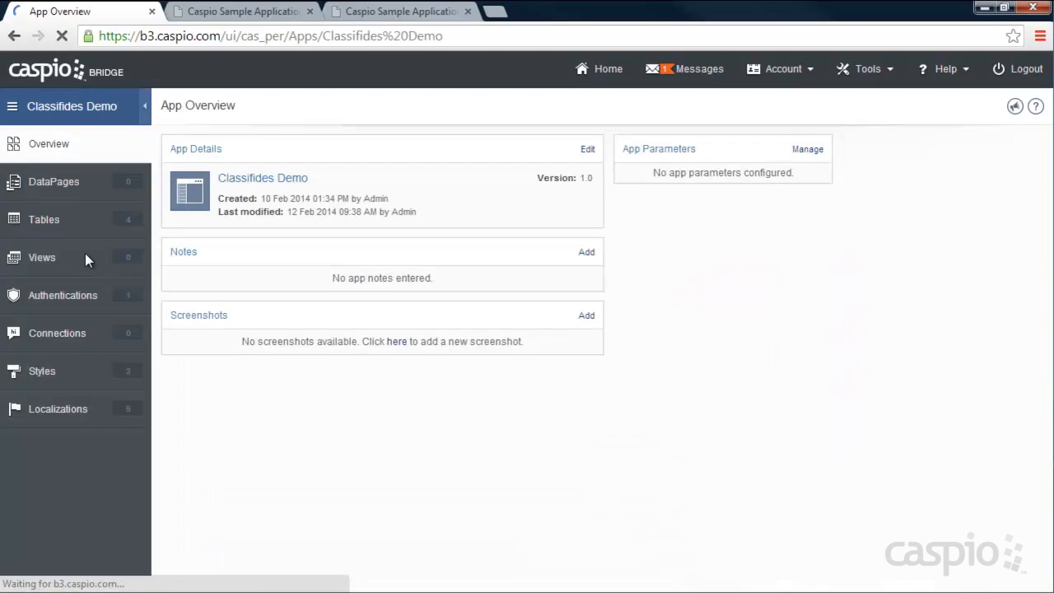
{"action": "left_click", "coordinate": [52, 222]}
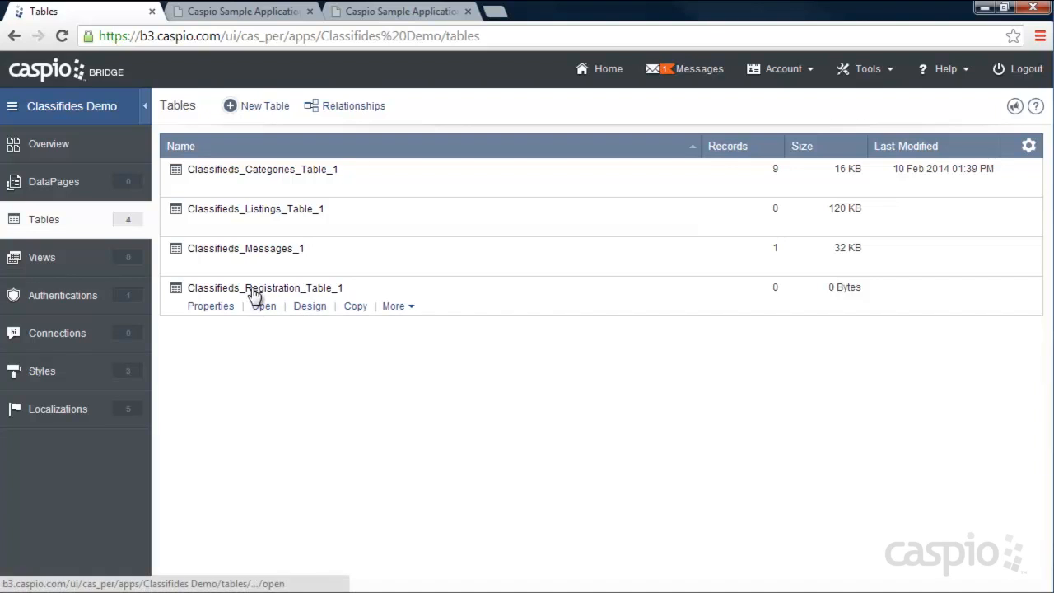
{"action": "mouse_move", "coordinate": [263, 191]}
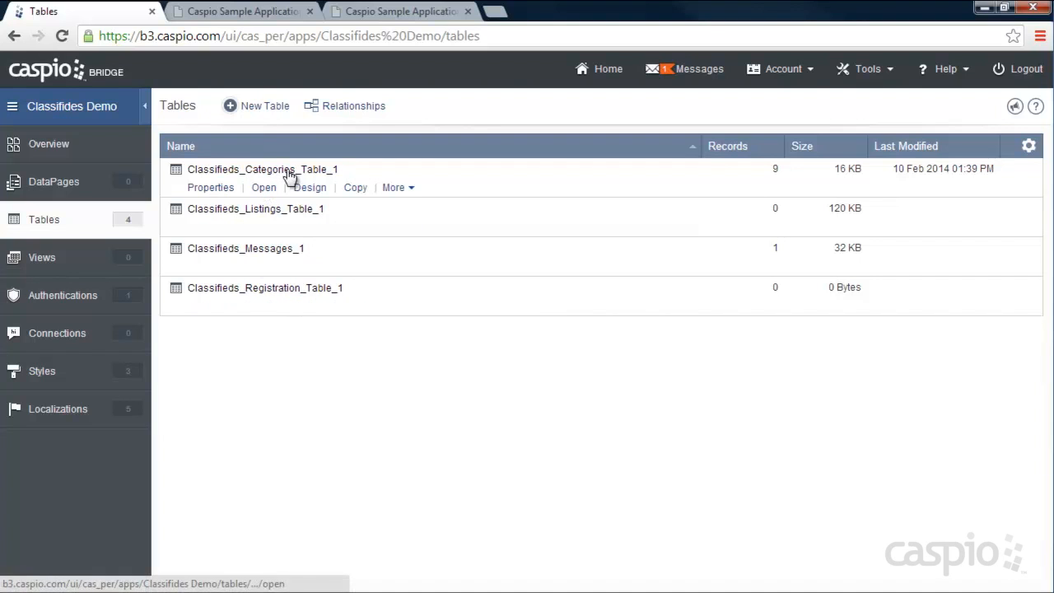
{"action": "left_click", "coordinate": [312, 191]}
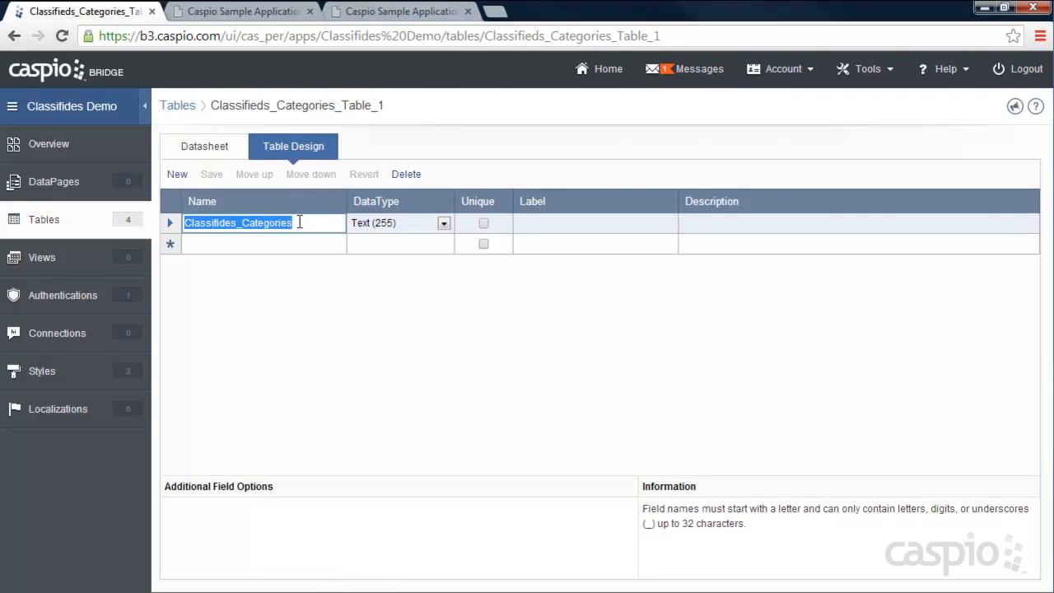
{"action": "left_click", "coordinate": [207, 147]}
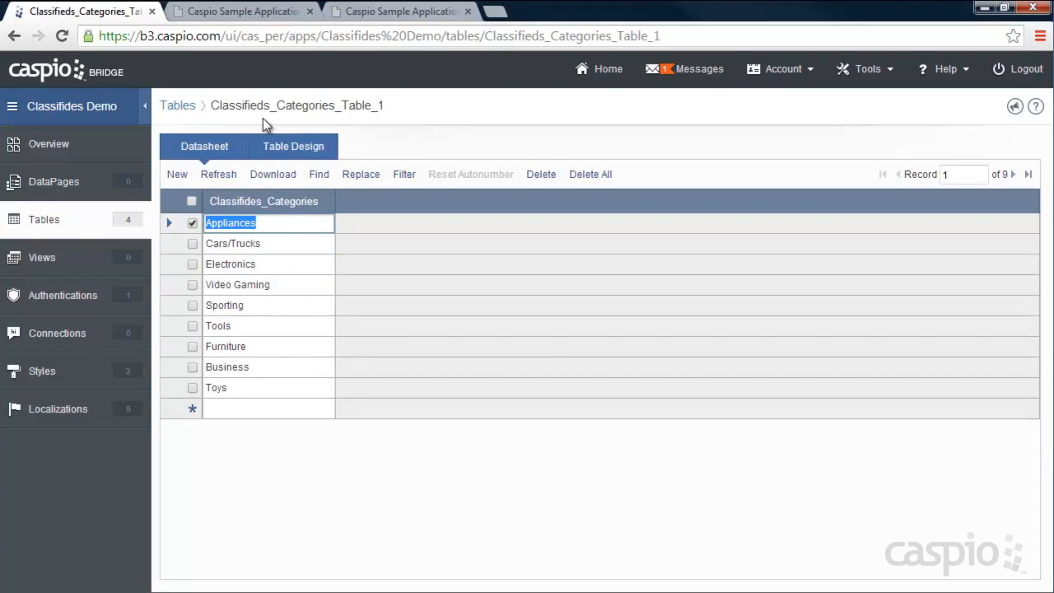
{"action": "left_click", "coordinate": [247, 12]}
{"action": "left_click", "coordinate": [254, 224]}
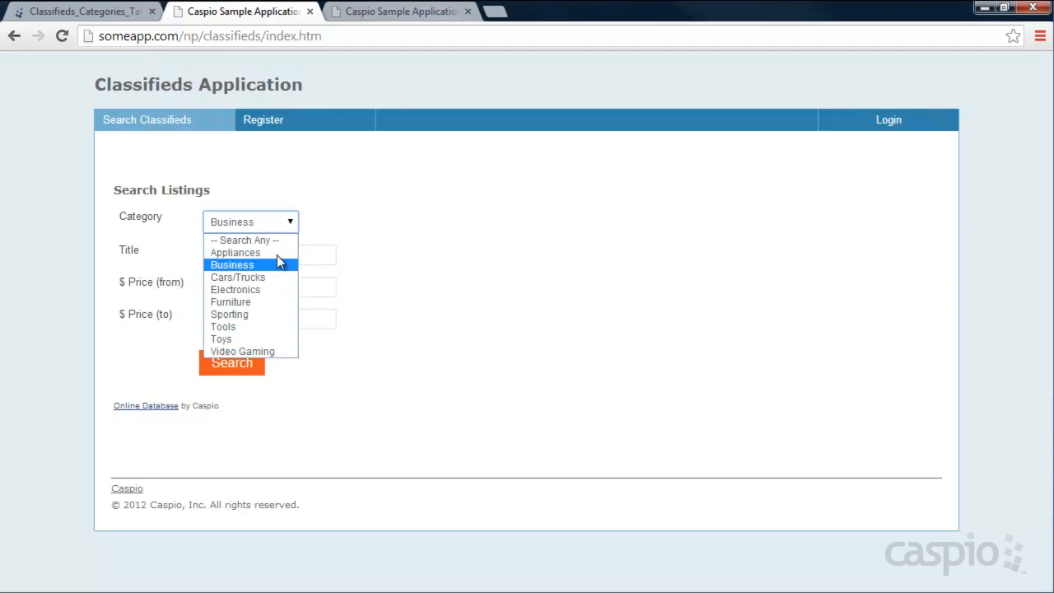
{"action": "left_click", "coordinate": [327, 217]}
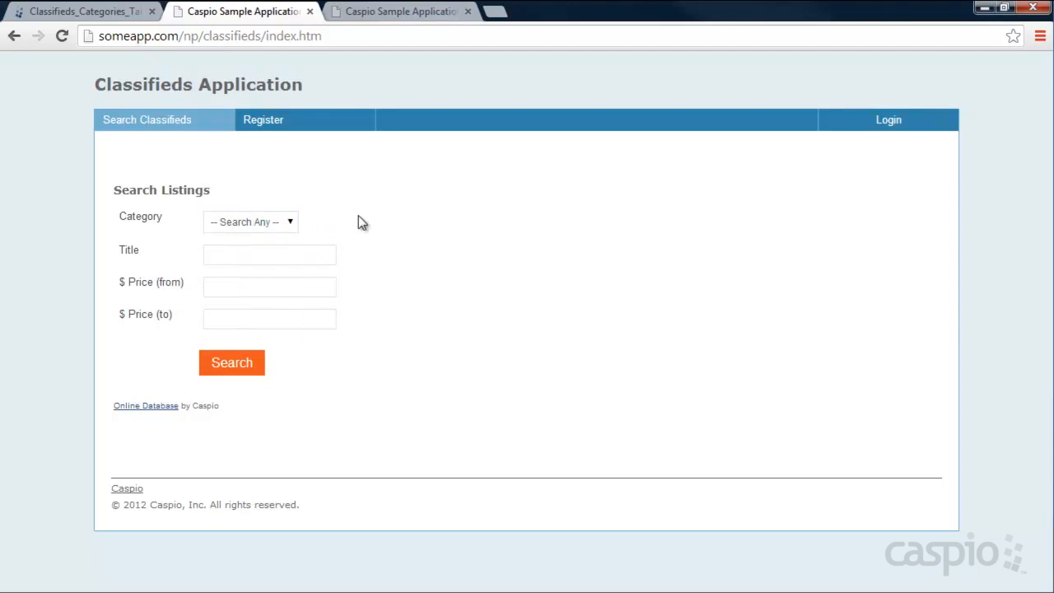
{"action": "left_click", "coordinate": [123, 11]}
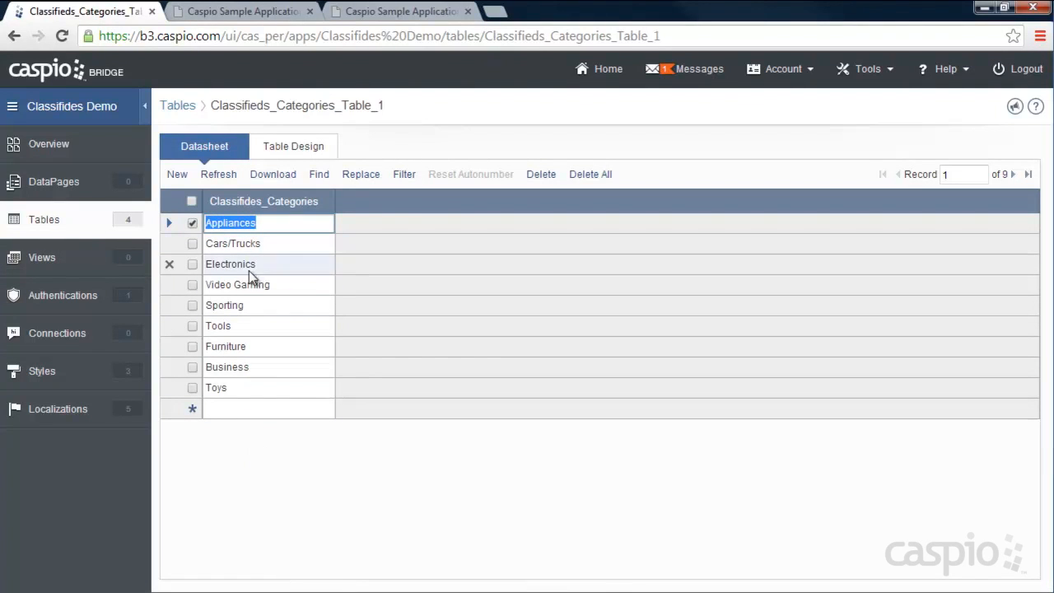
{"action": "left_click", "coordinate": [47, 230]}
{"action": "mouse_move", "coordinate": [242, 228]}
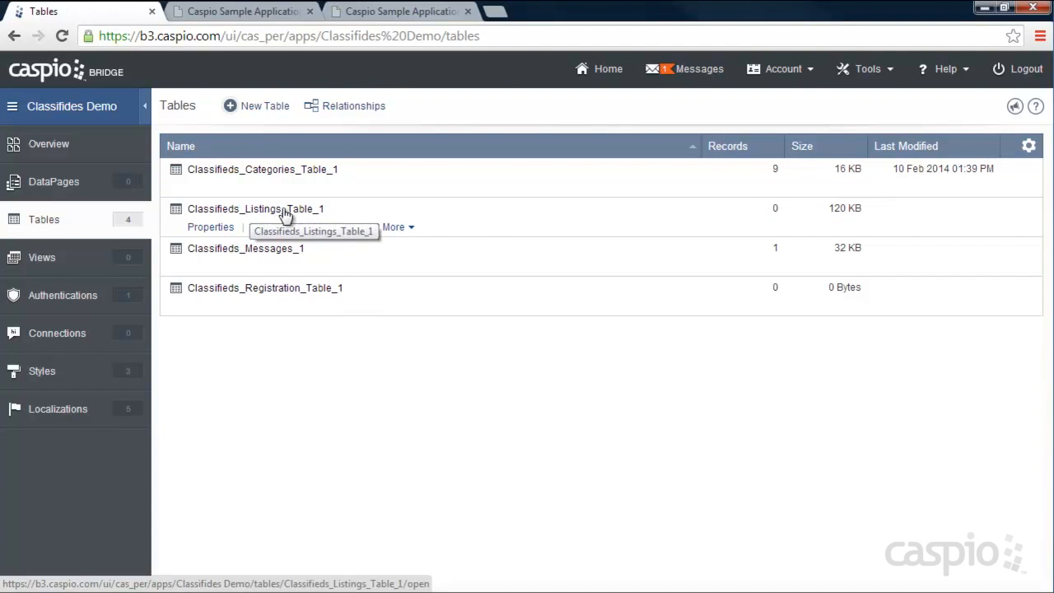
- Scroll through Classifieds_Listings_Table_1's design fields, Listing_ID to Price, then return to Tables
{"action": "left_click", "coordinate": [308, 230]}
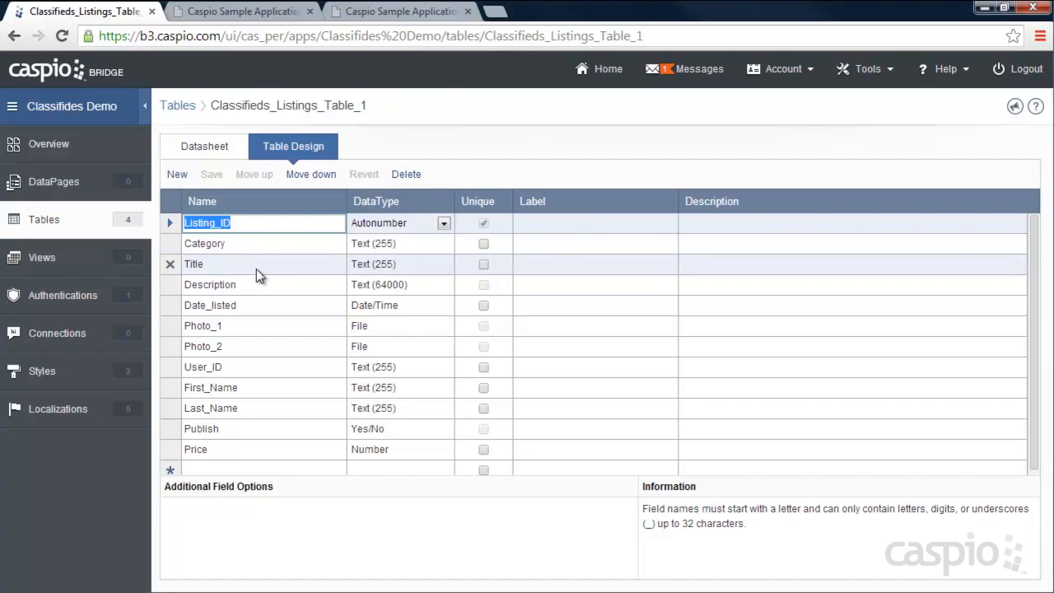
{"action": "scroll", "coordinate": [256, 272], "scroll_direction": "down", "scroll_amount": 1}
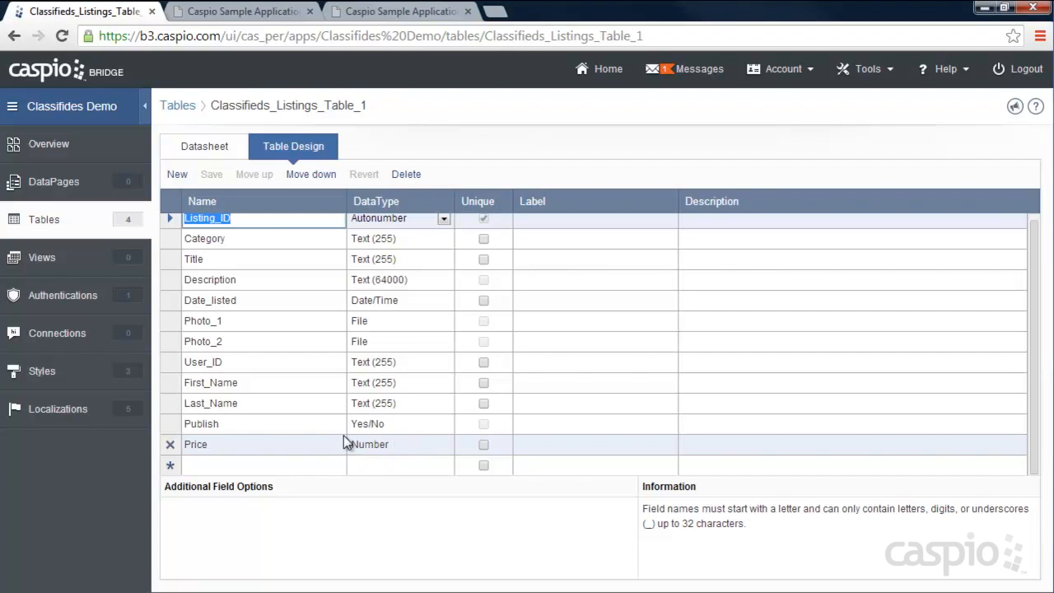
{"action": "scroll", "coordinate": [354, 421], "scroll_direction": "up", "scroll_amount": 1}
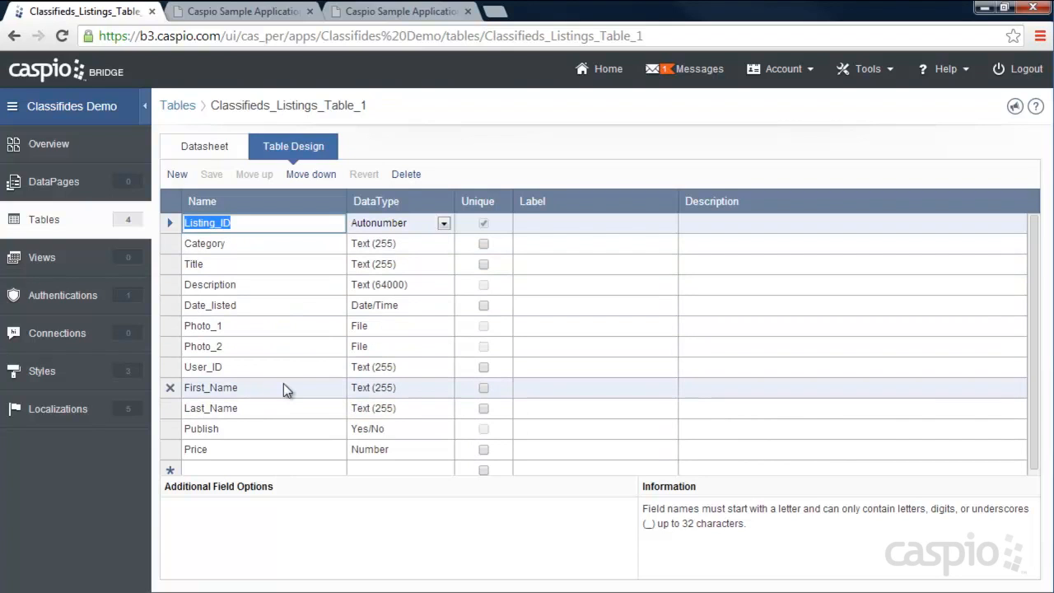
{"action": "scroll", "coordinate": [285, 380], "scroll_direction": "down", "scroll_amount": 1}
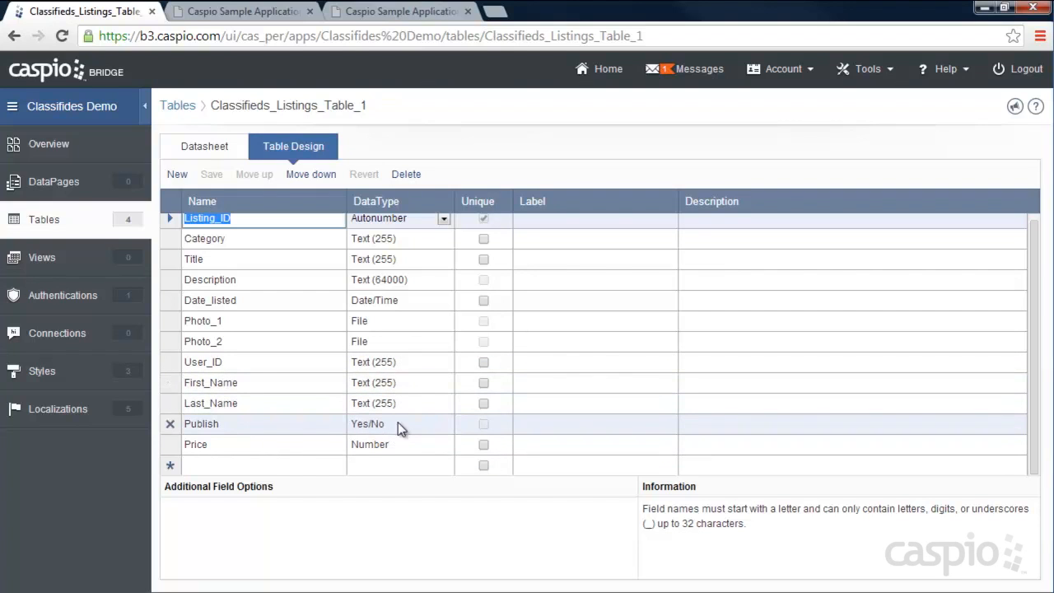
{"action": "scroll", "coordinate": [404, 387], "scroll_direction": "up", "scroll_amount": 1}
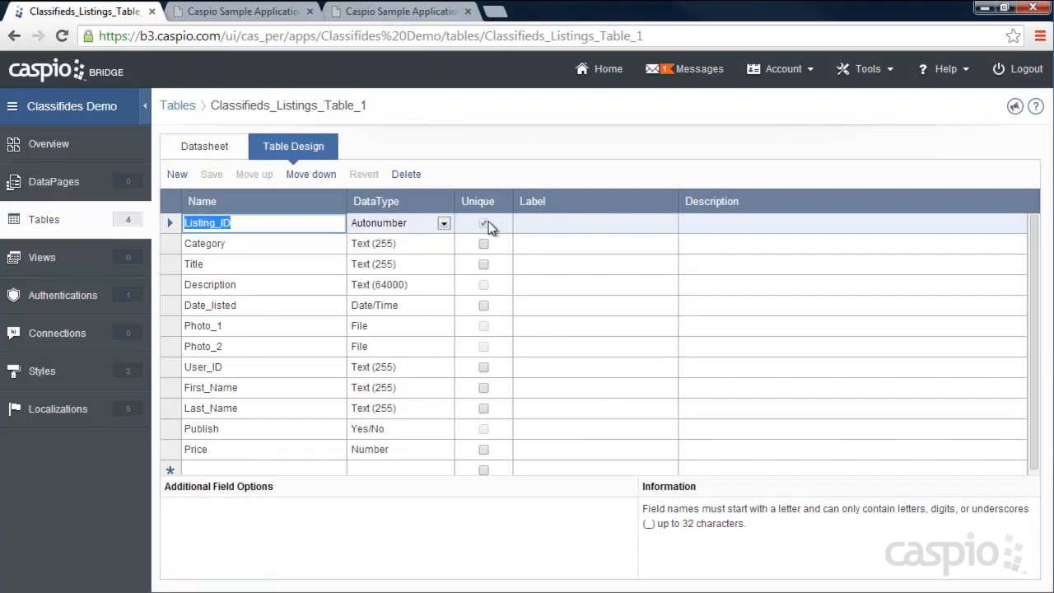
{"action": "left_click", "coordinate": [47, 224]}
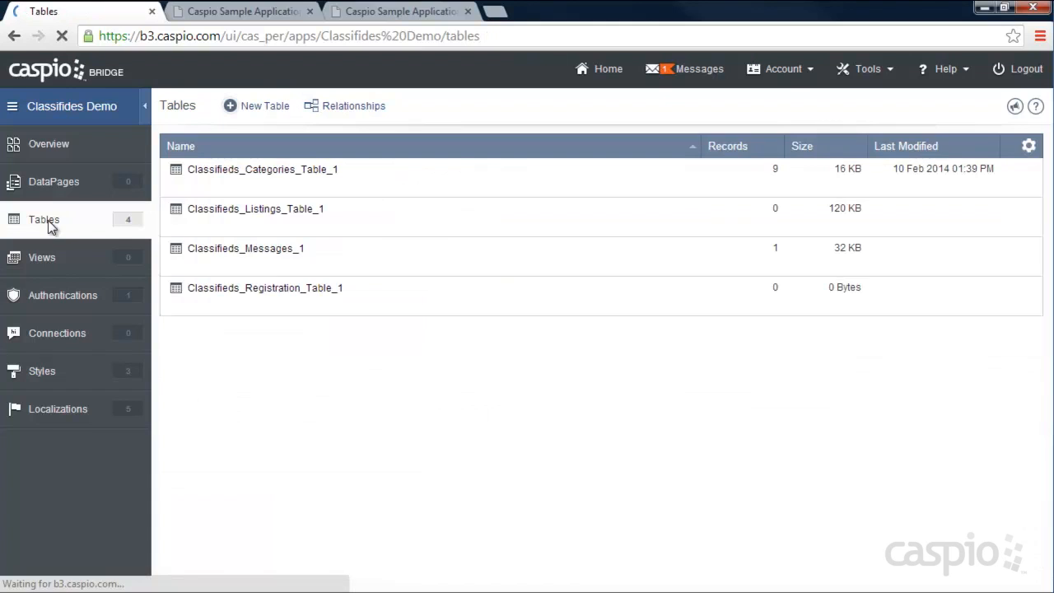
- Review Classifieds_Messages_1's fields, including the Message_Date timestamp, then return to the tables list
{"action": "mouse_move", "coordinate": [207, 263]}
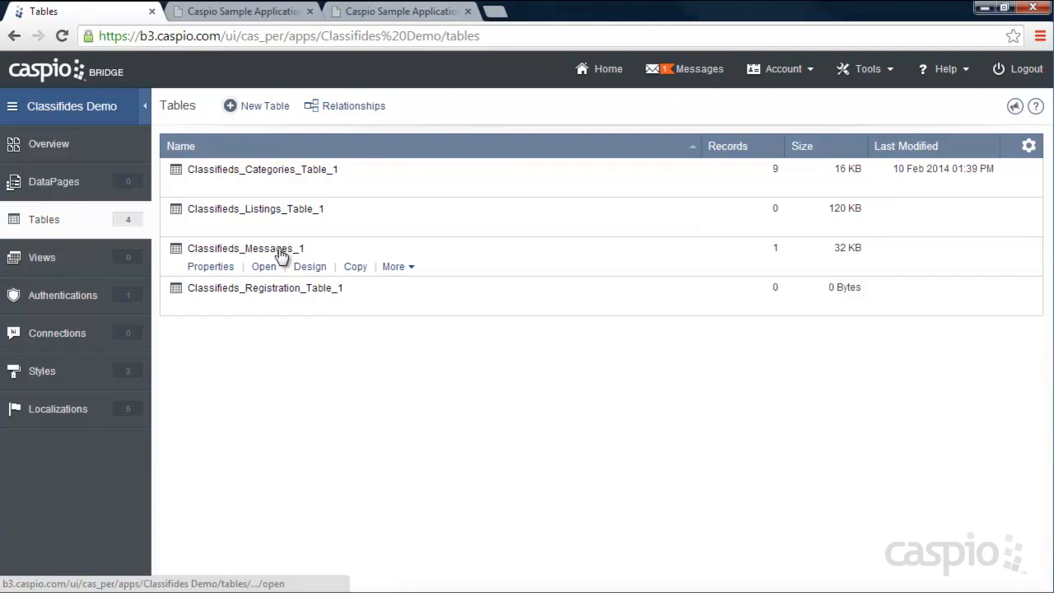
{"action": "left_click", "coordinate": [321, 269]}
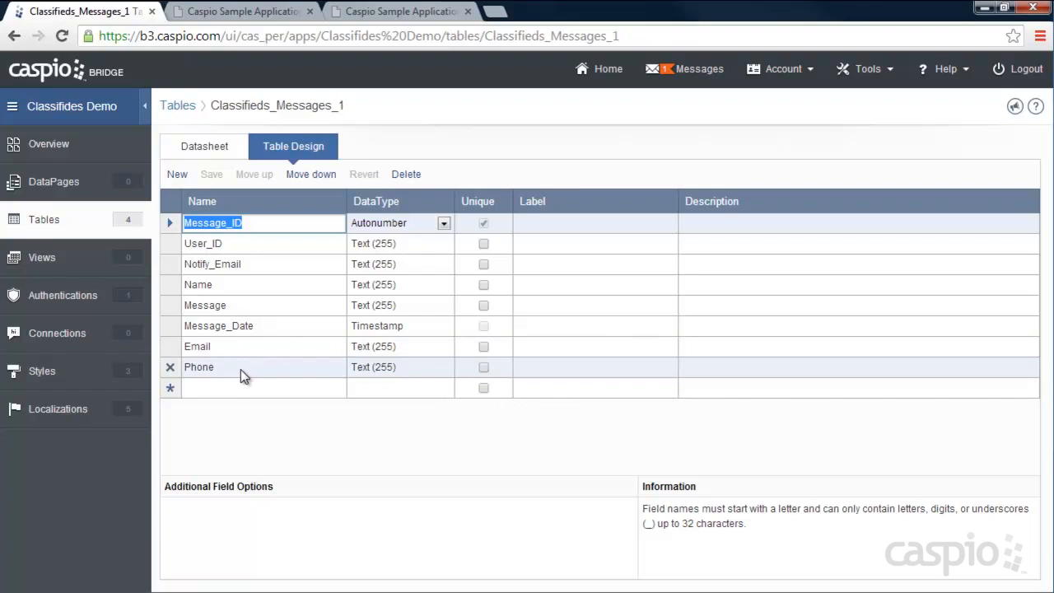
{"action": "left_click", "coordinate": [37, 227]}
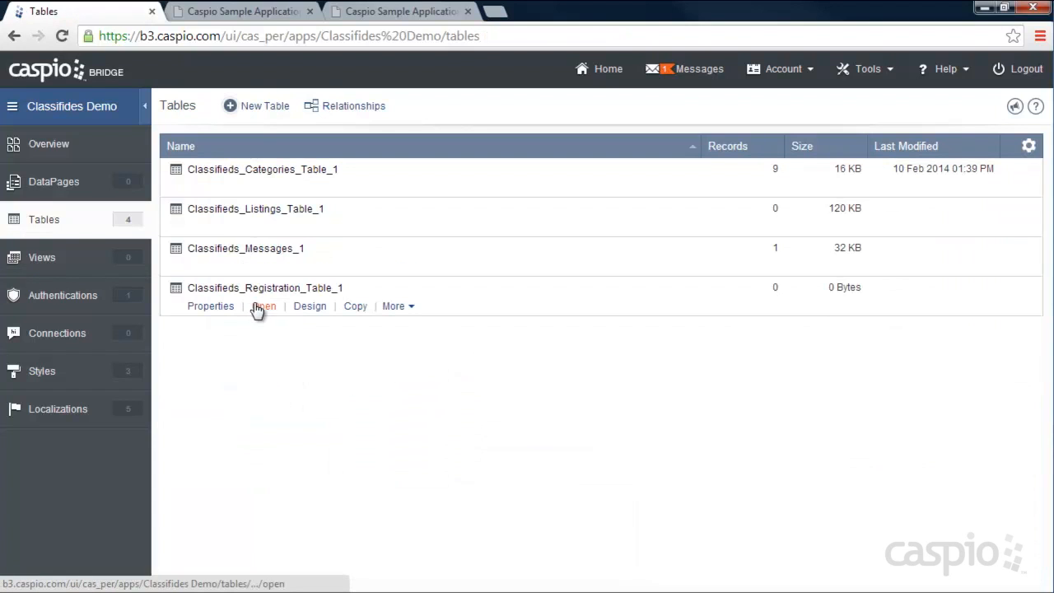
- Open Classifieds_Registration_Table_1's design and browse User_ID's data type choices without changing them
{"action": "left_click", "coordinate": [307, 306]}
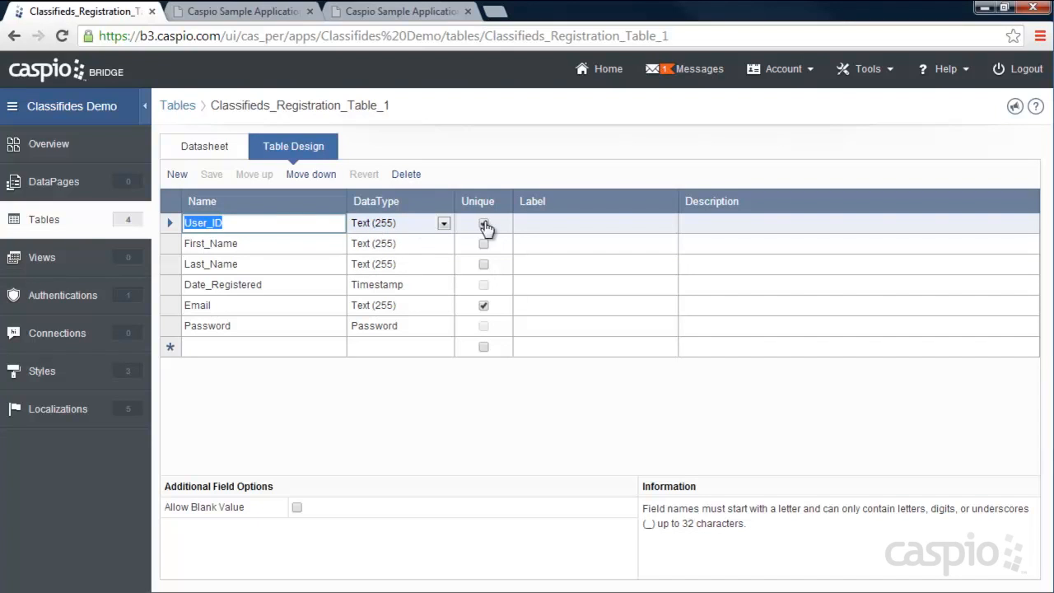
{"action": "left_click", "coordinate": [441, 224]}
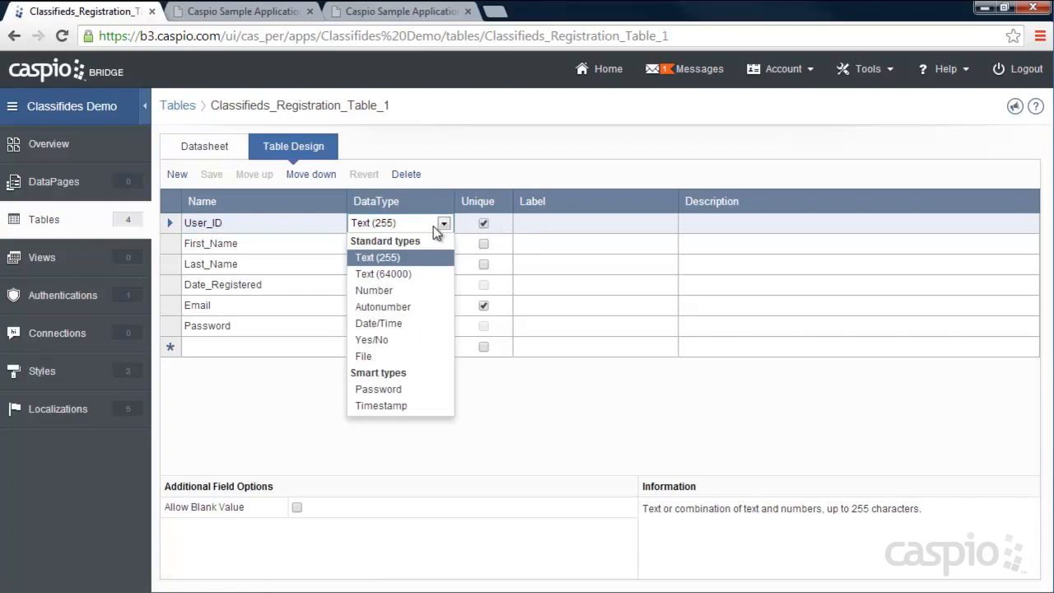
{"action": "left_click", "coordinate": [579, 165]}
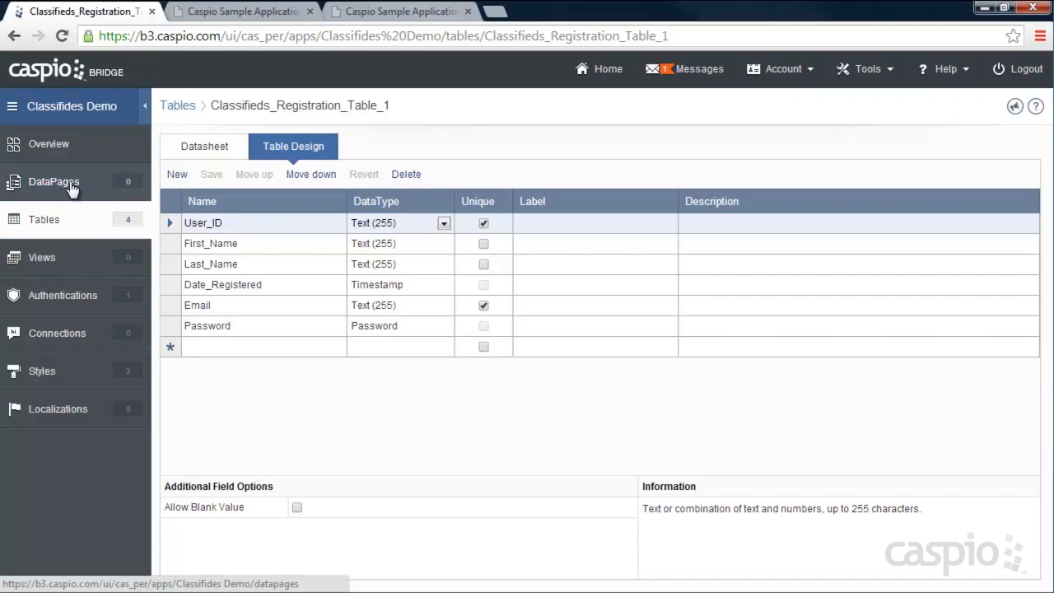
{"action": "left_click", "coordinate": [397, 222]}
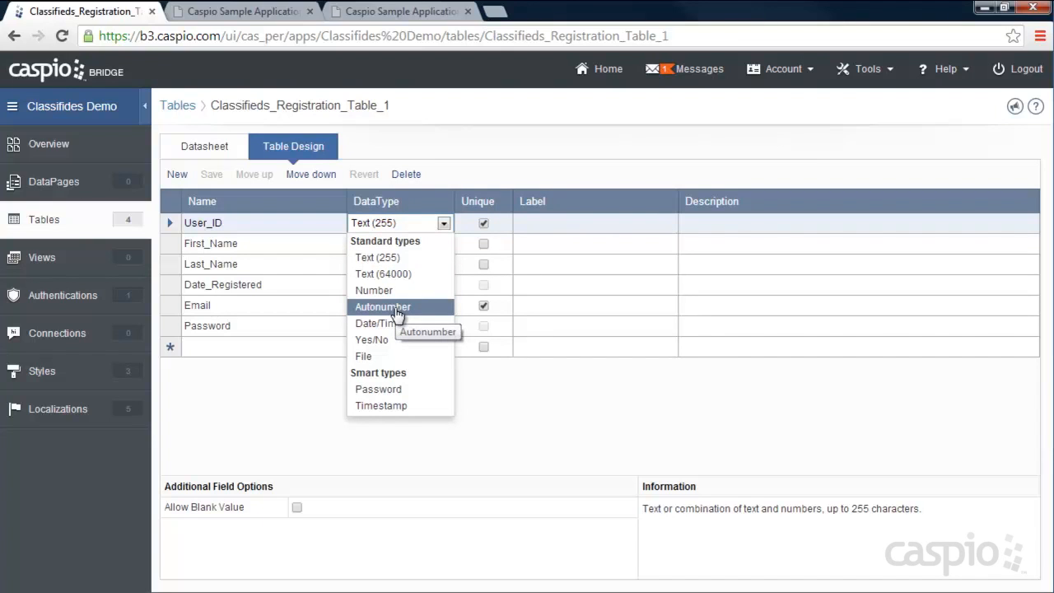
{"action": "left_click", "coordinate": [571, 159]}
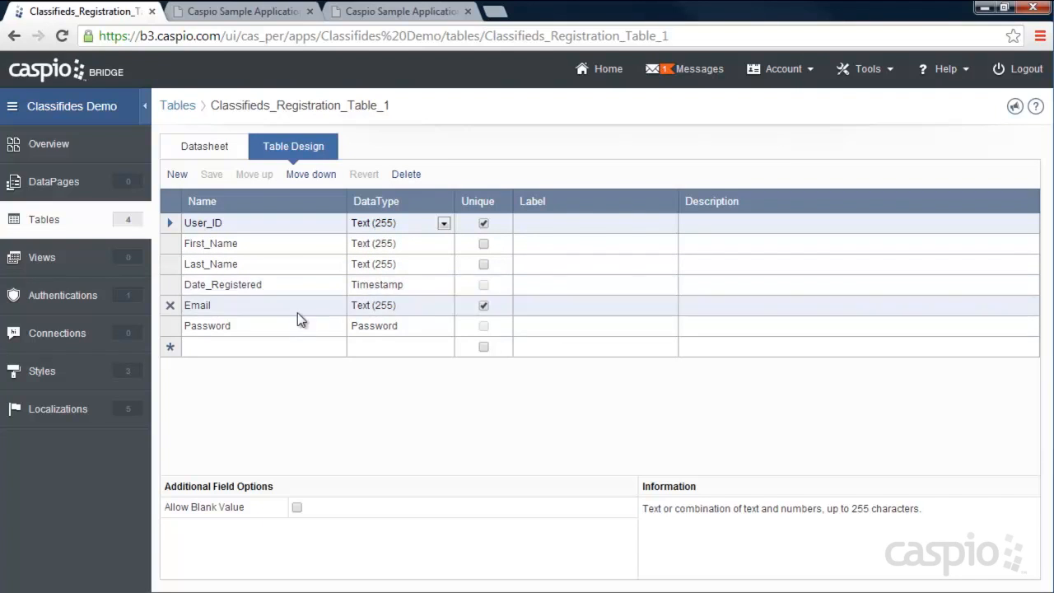
- Set the Password field's data type to Password, then open the Authentications list
{"action": "left_click", "coordinate": [483, 304]}
{"action": "left_click", "coordinate": [431, 329]}
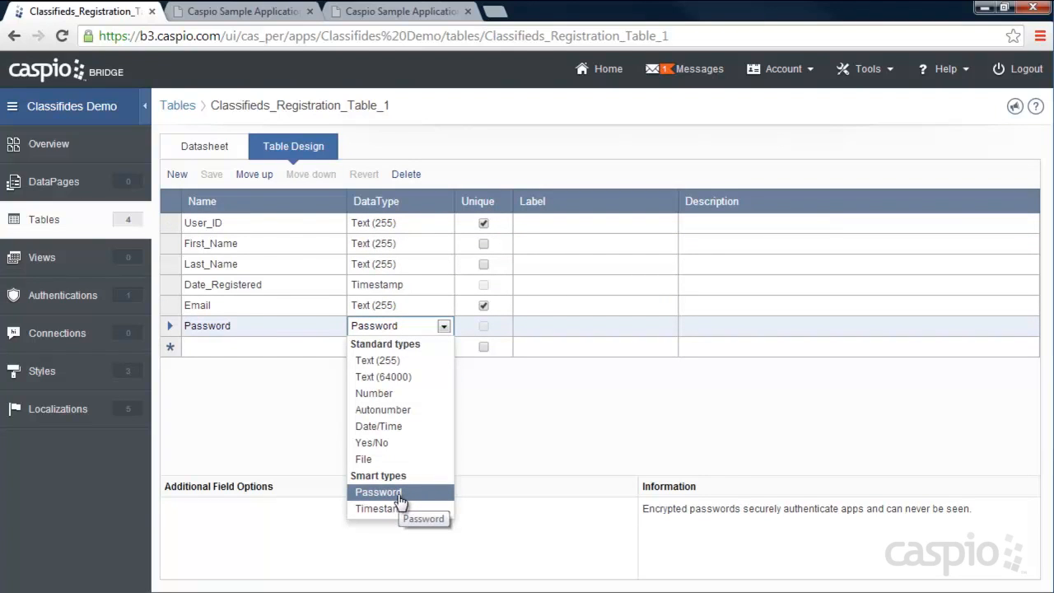
{"action": "left_click", "coordinate": [564, 405]}
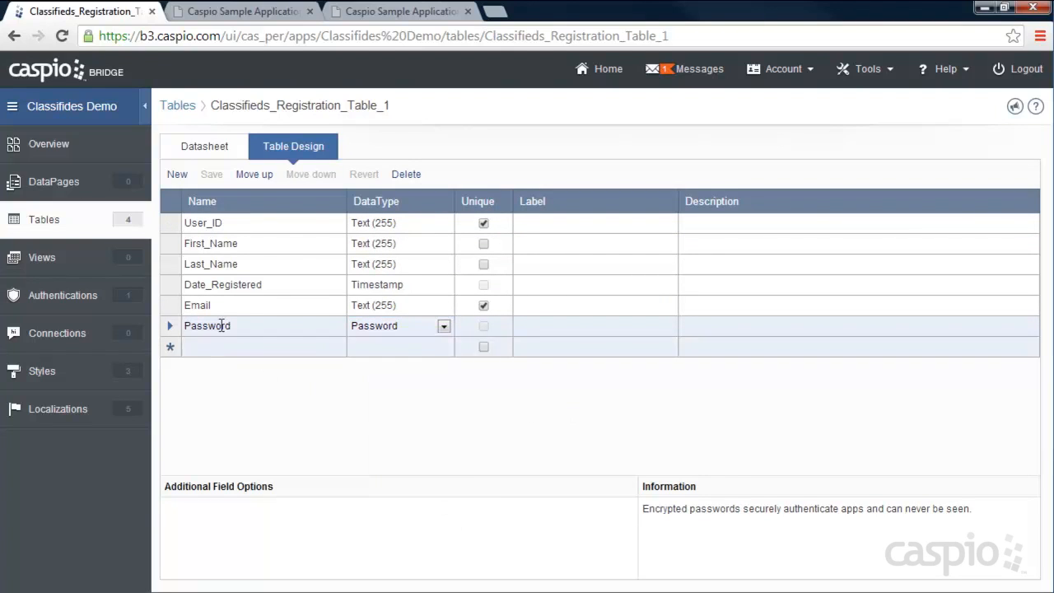
{"action": "left_click", "coordinate": [49, 219]}
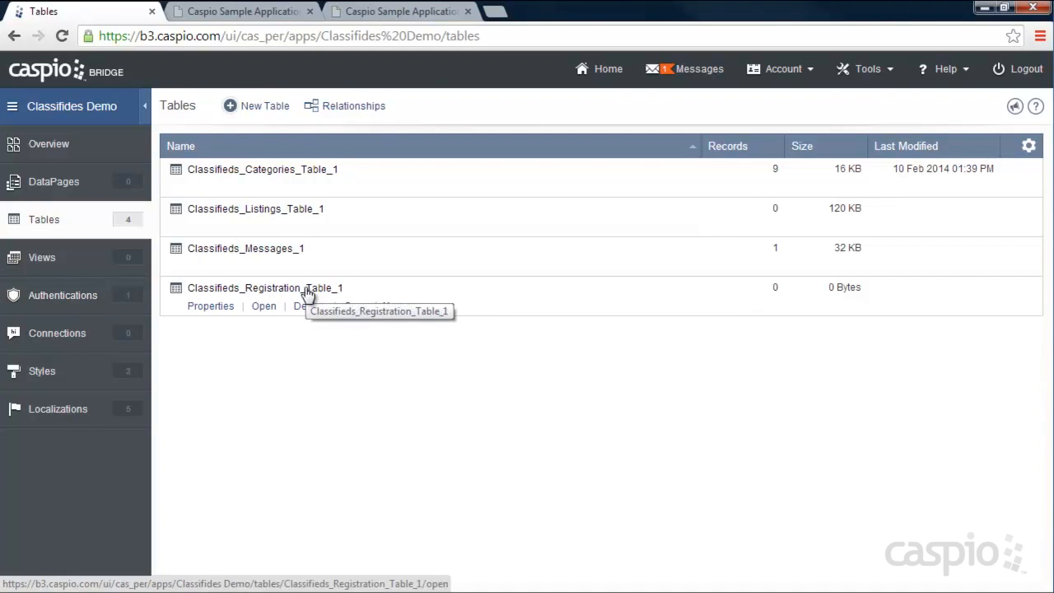
{"action": "left_click", "coordinate": [66, 298]}
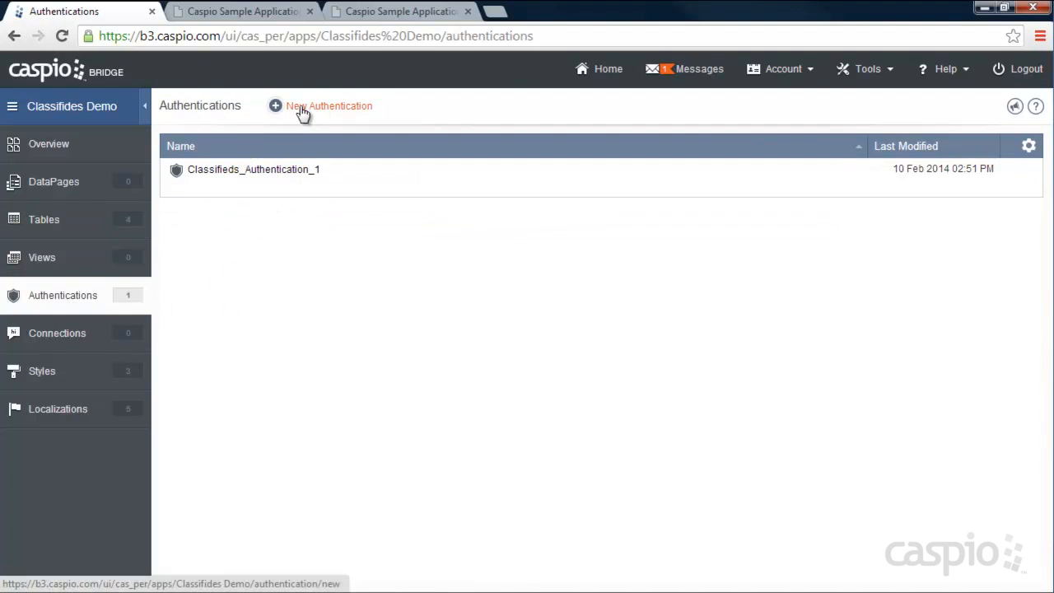
- Edit Classifieds_Authentication_1 with Classifieds_Registration_Table_1 as data source and Custom setup
{"action": "mouse_move", "coordinate": [315, 198]}
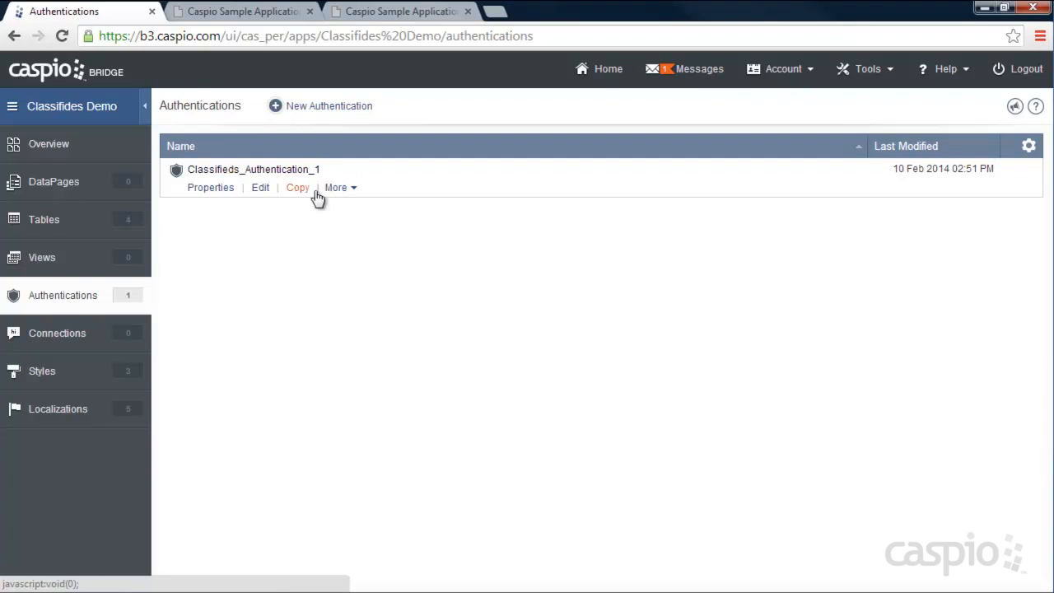
{"action": "left_click", "coordinate": [261, 189]}
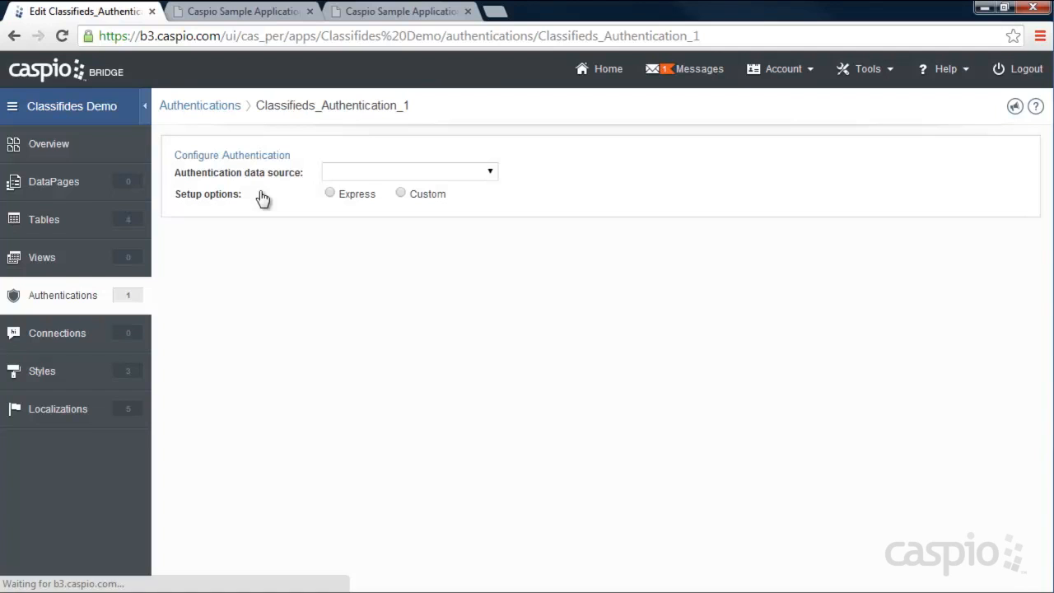
{"action": "left_click", "coordinate": [490, 174]}
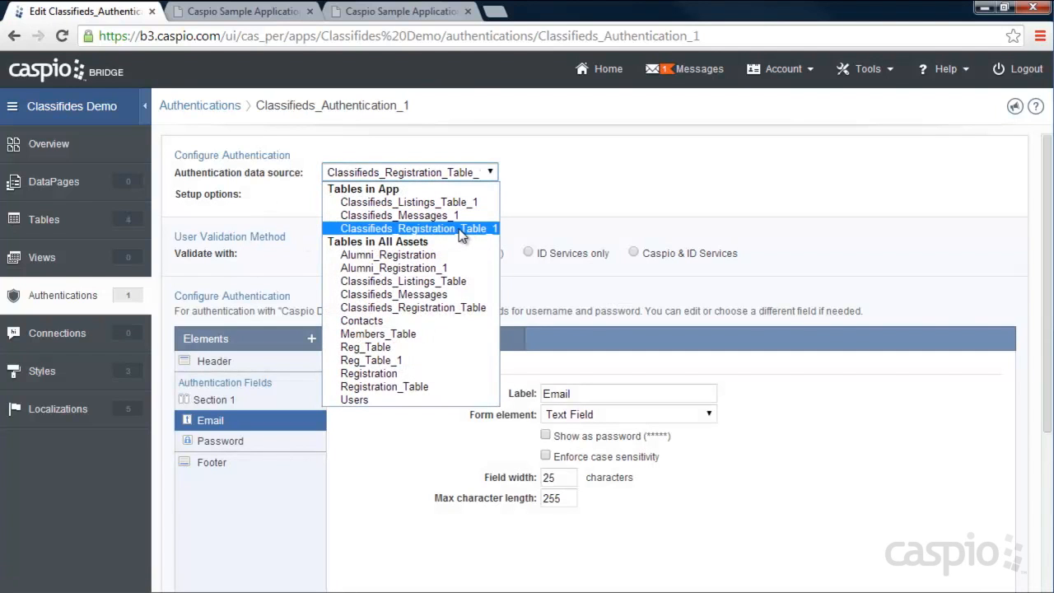
{"action": "left_click", "coordinate": [461, 229]}
{"action": "left_click", "coordinate": [400, 191]}
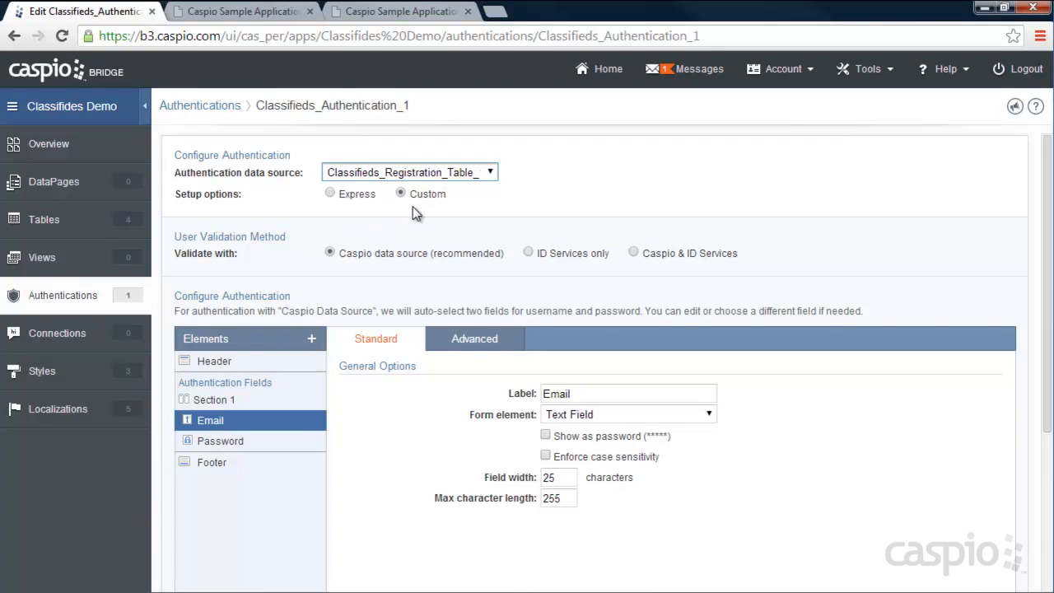
- Check the Password field settings, expand Advanced Settings and edit the Logout destination
{"action": "scroll", "coordinate": [405, 220], "scroll_direction": "down", "scroll_amount": 1}
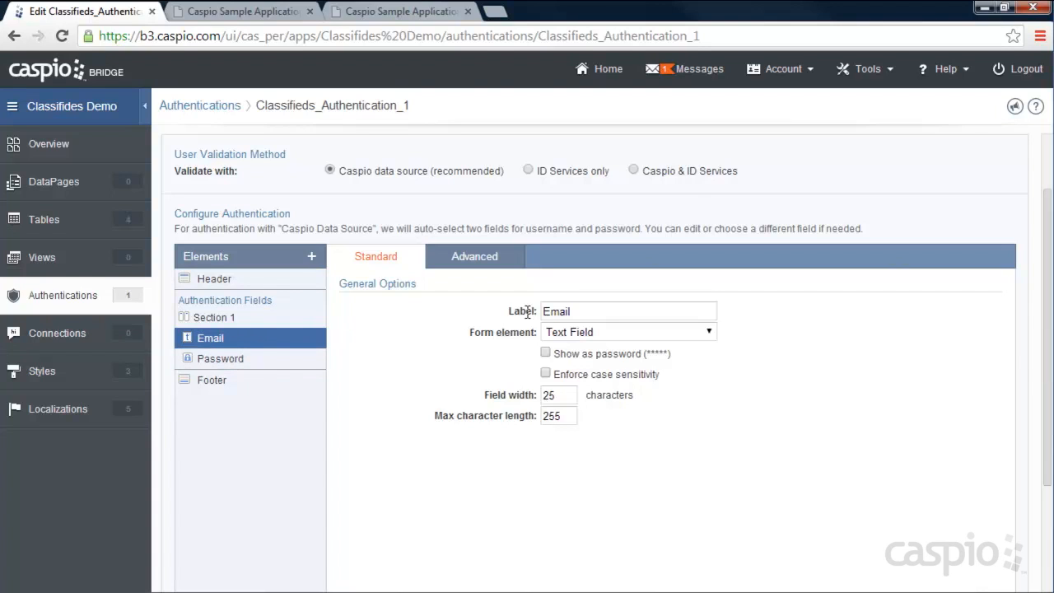
{"action": "left_click_drag", "start_coordinate": [584, 313], "coordinate": [652, 311]}
{"action": "left_click", "coordinate": [214, 357]}
{"action": "scroll", "coordinate": [376, 383], "scroll_direction": "down", "scroll_amount": 3}
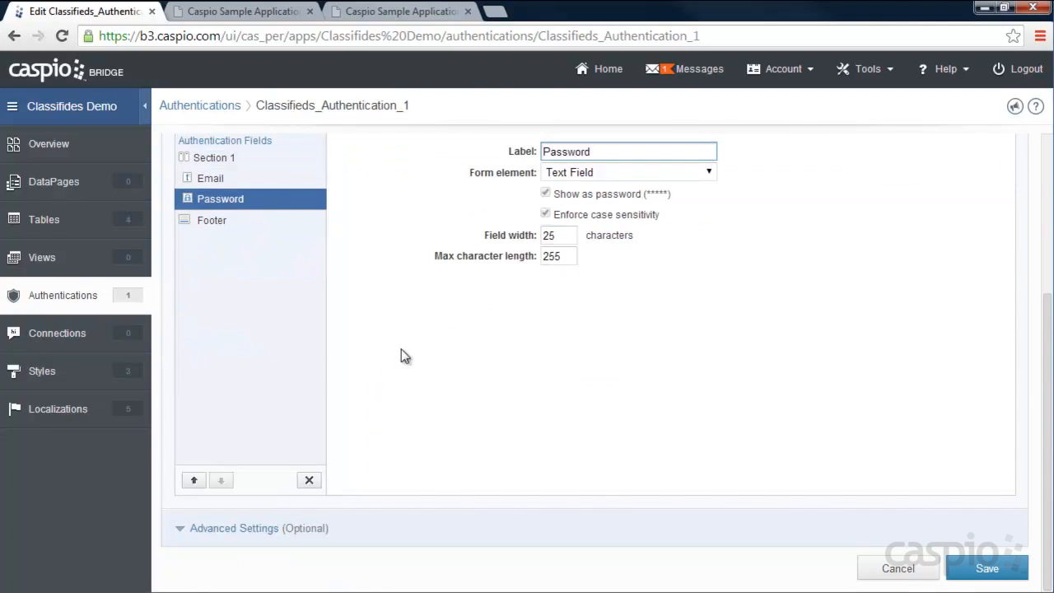
{"action": "left_click", "coordinate": [204, 529]}
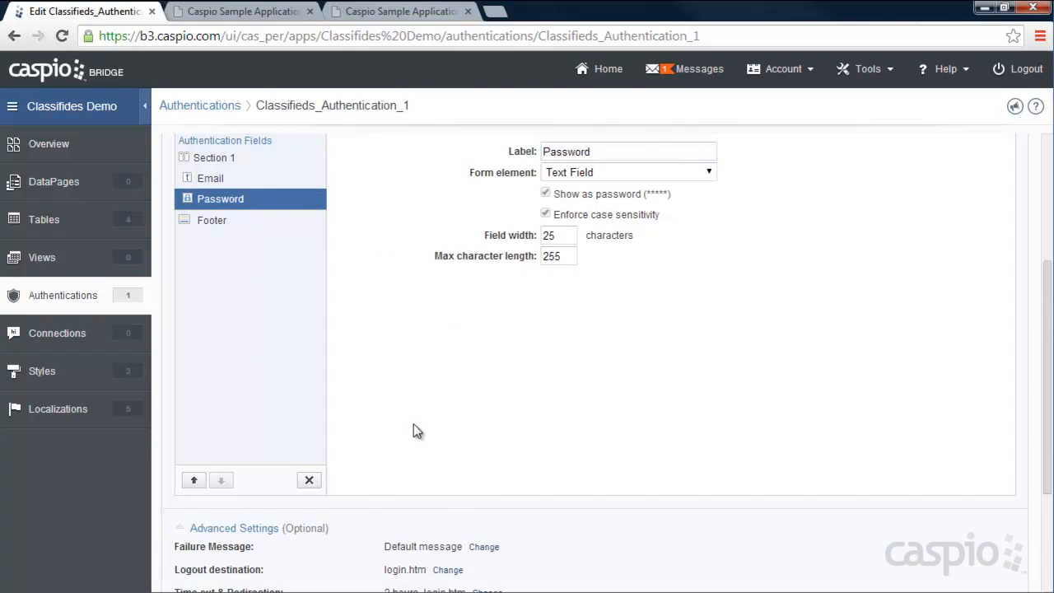
{"action": "scroll", "coordinate": [444, 399], "scroll_direction": "down", "scroll_amount": 2}
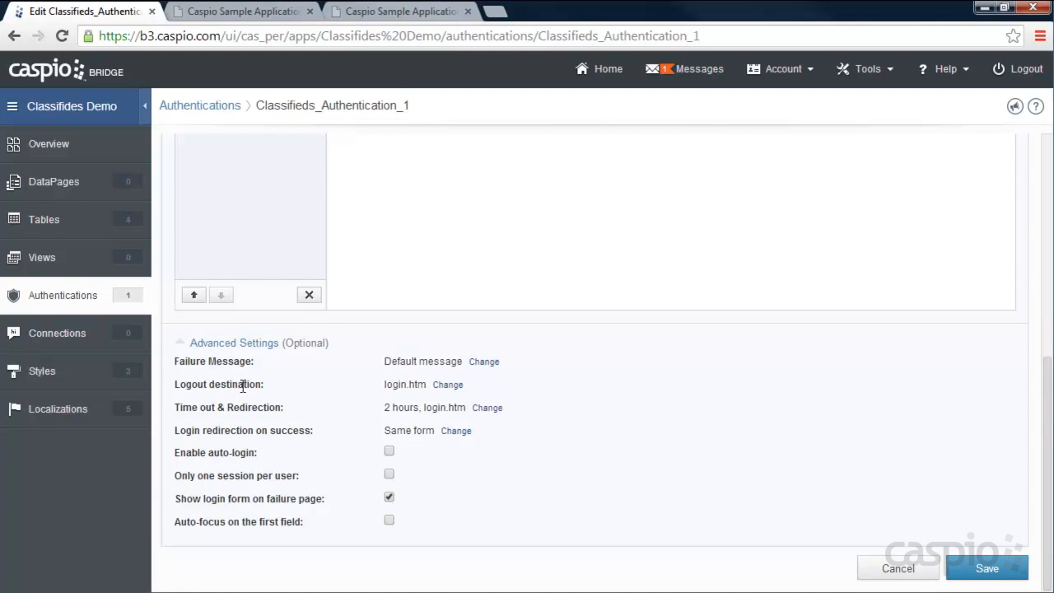
{"action": "left_click", "coordinate": [448, 384]}
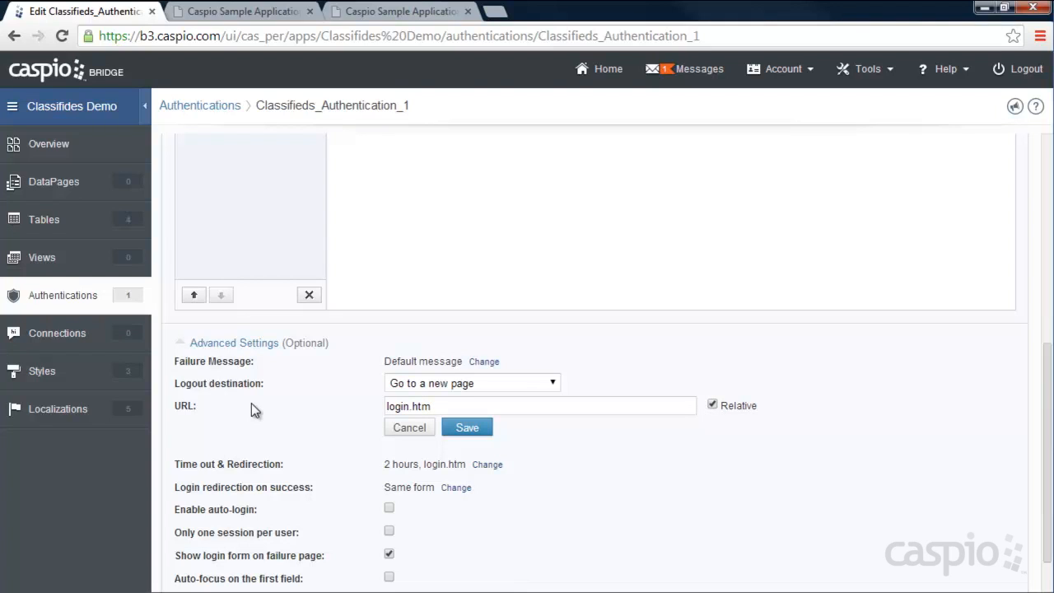
- Keep login.htm as the logout destination after testing logout on the live Classifieds site
{"action": "left_click", "coordinate": [435, 404]}
{"action": "left_click_drag", "start_coordinate": [442, 404], "coordinate": [385, 406]}
{"action": "left_click", "coordinate": [437, 406]}
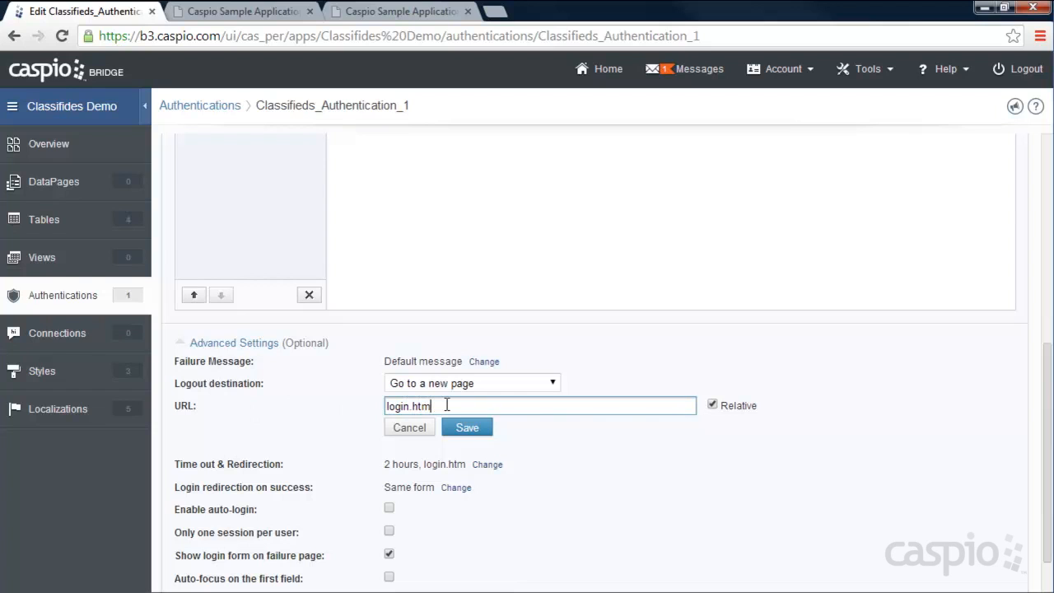
{"action": "left_click", "coordinate": [244, 11]}
{"action": "left_click", "coordinate": [826, 125]}
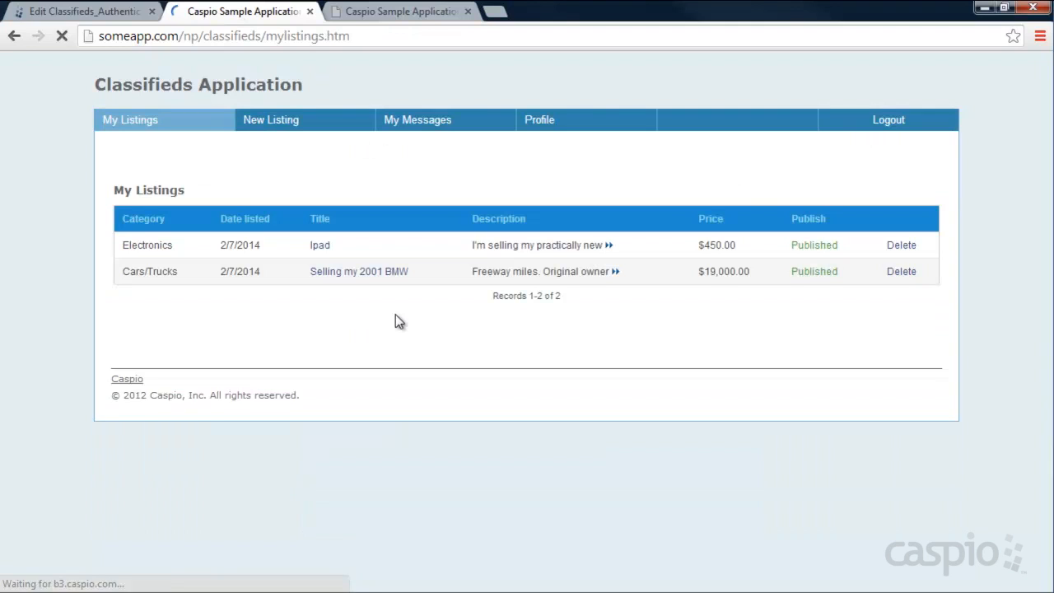
{"action": "left_click", "coordinate": [892, 125]}
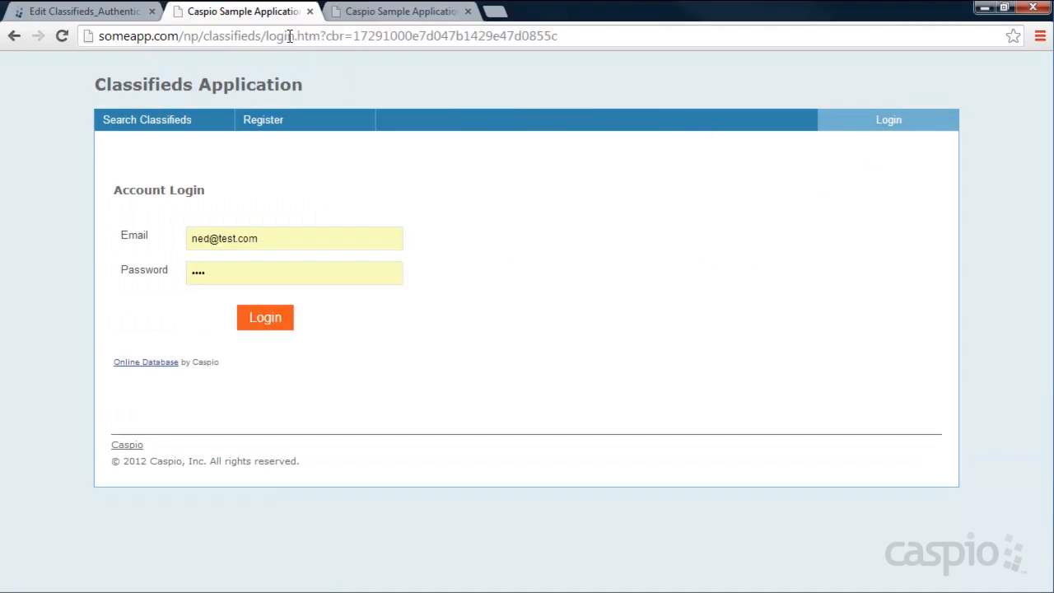
{"action": "left_click", "coordinate": [124, 17]}
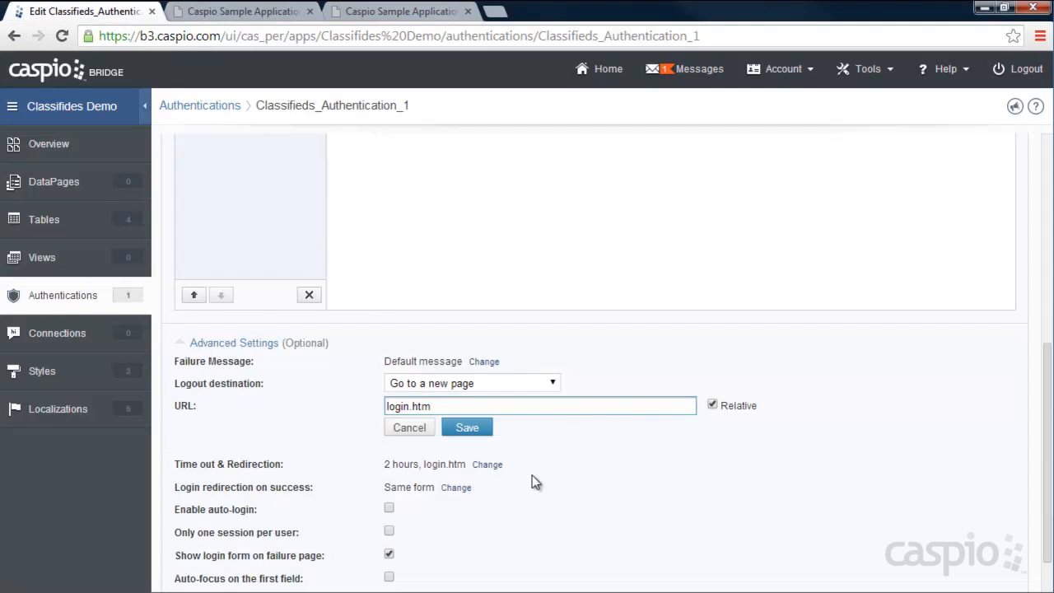
{"action": "double_click", "coordinate": [437, 406]}
{"action": "left_click", "coordinate": [437, 406]}
{"action": "left_click", "coordinate": [469, 429]}
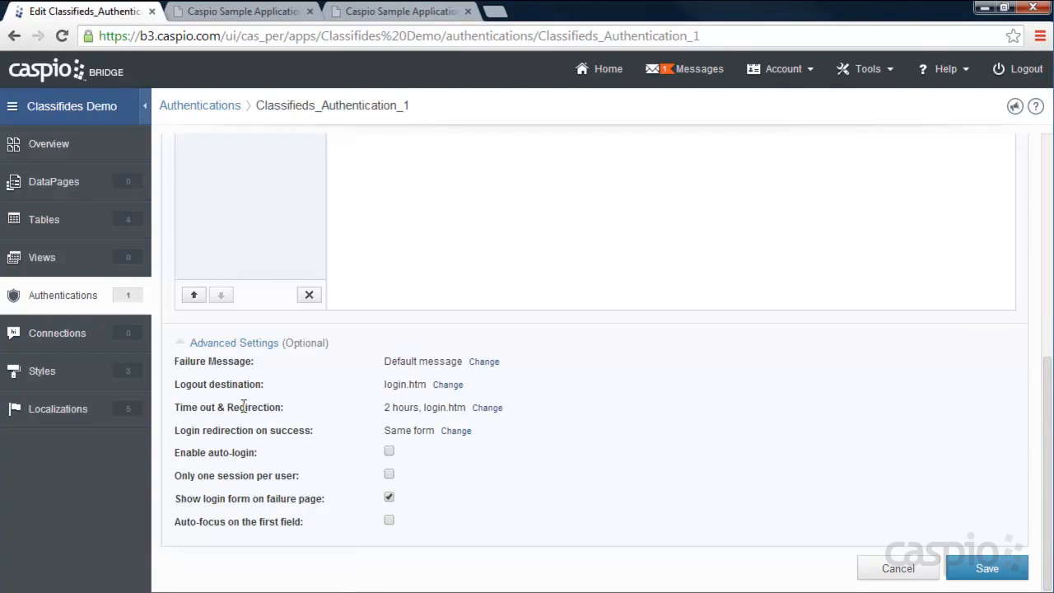
- Keep login.htm as the time-out redirect, test logging in on the site, and save
{"action": "left_click", "coordinate": [486, 407]}
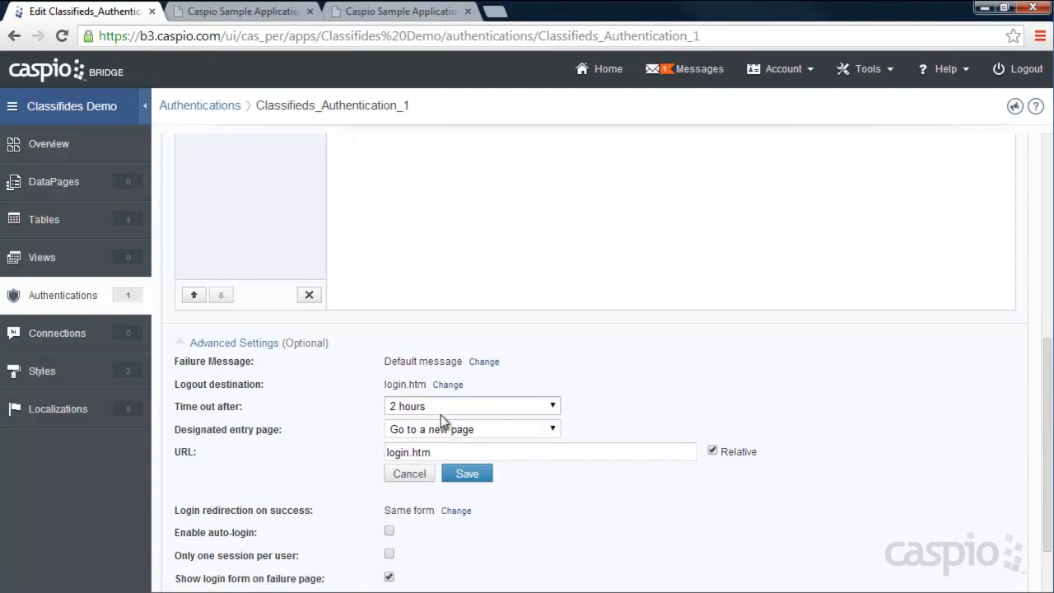
{"action": "left_click_drag", "start_coordinate": [440, 451], "coordinate": [380, 451]}
{"action": "left_click", "coordinate": [447, 452]}
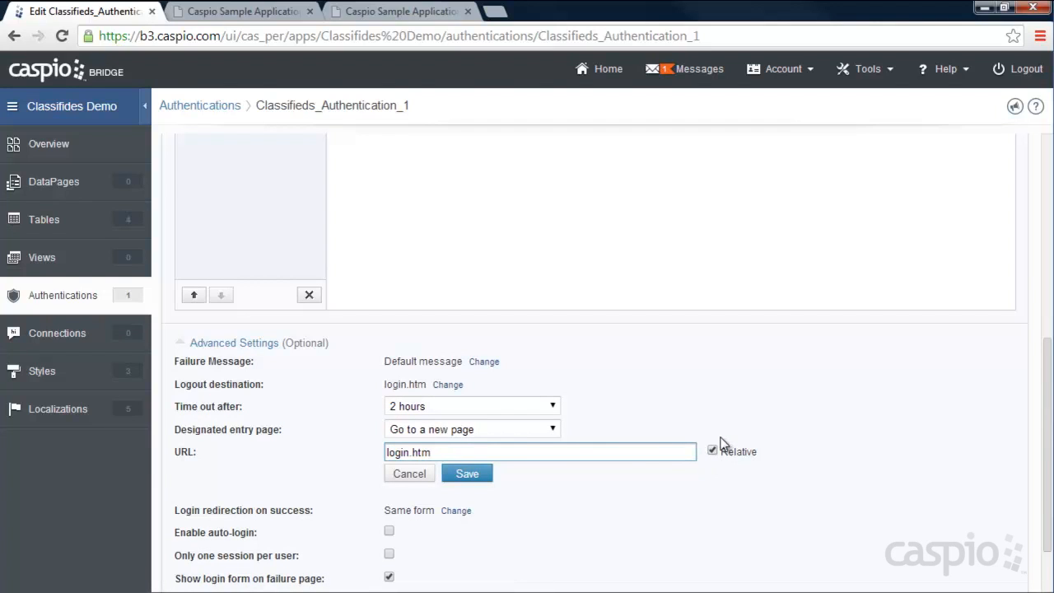
{"action": "left_click", "coordinate": [247, 11]}
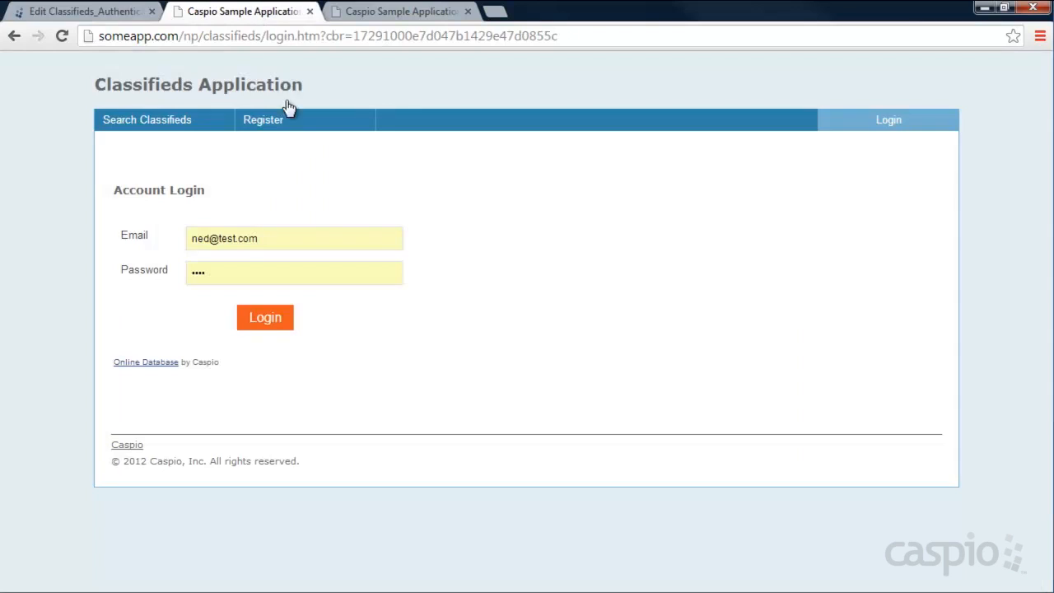
{"action": "left_click", "coordinate": [257, 326]}
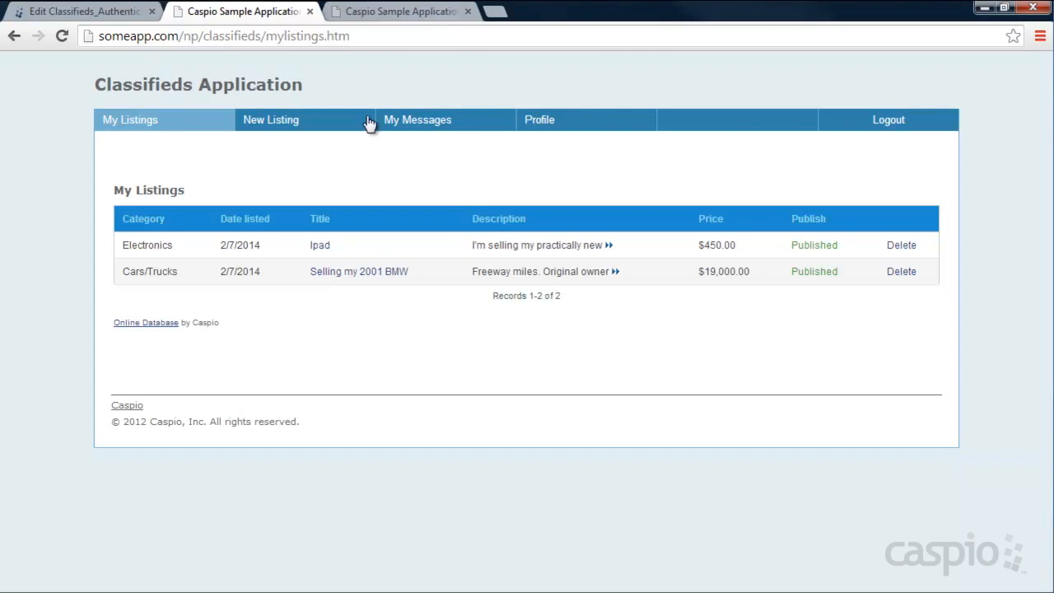
{"action": "left_click", "coordinate": [123, 12]}
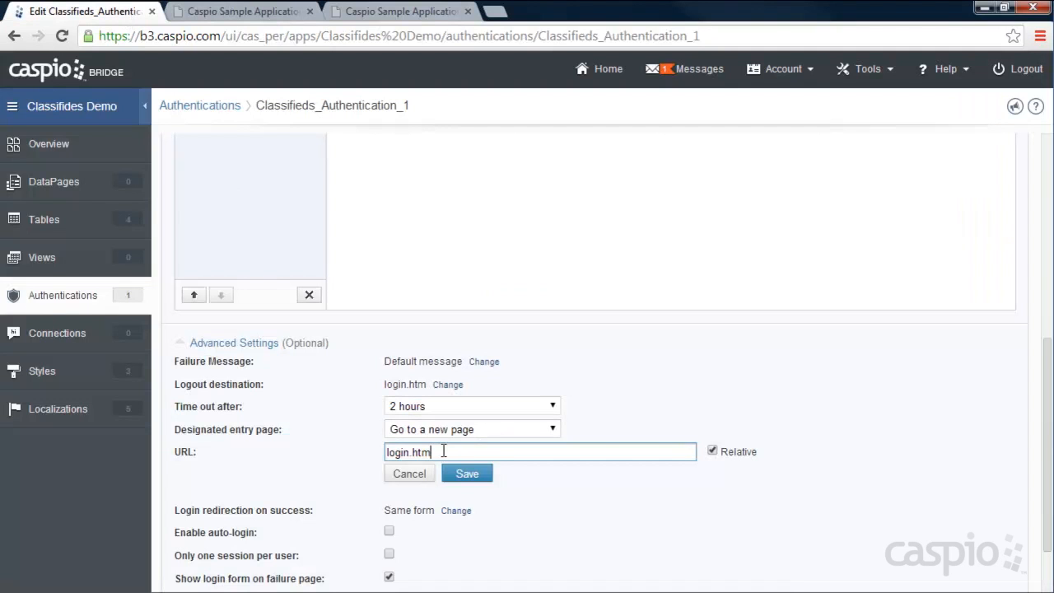
{"action": "left_click", "coordinate": [465, 476]}
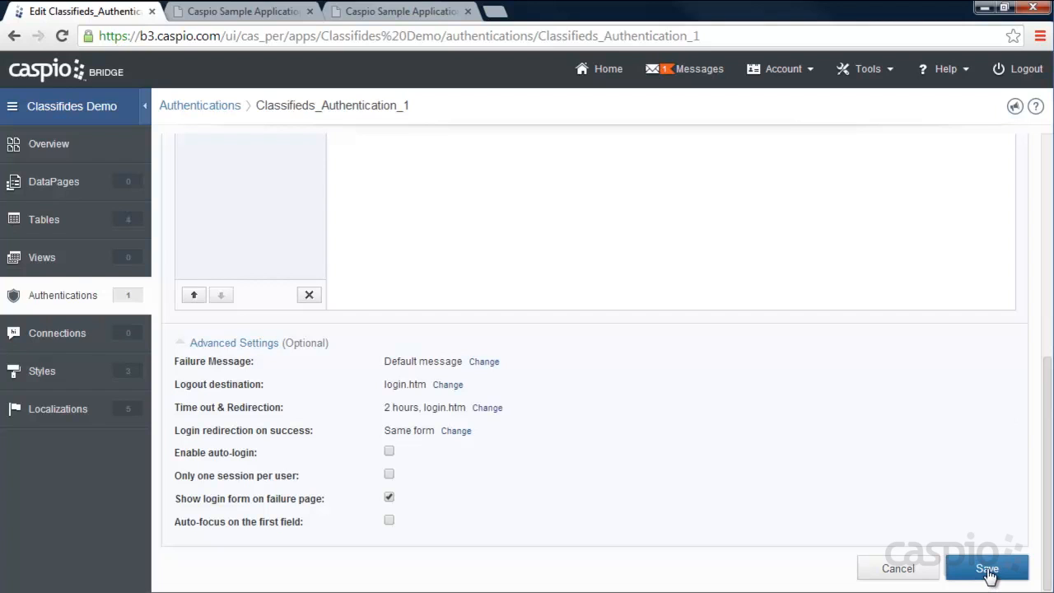
{"action": "left_click", "coordinate": [987, 570]}
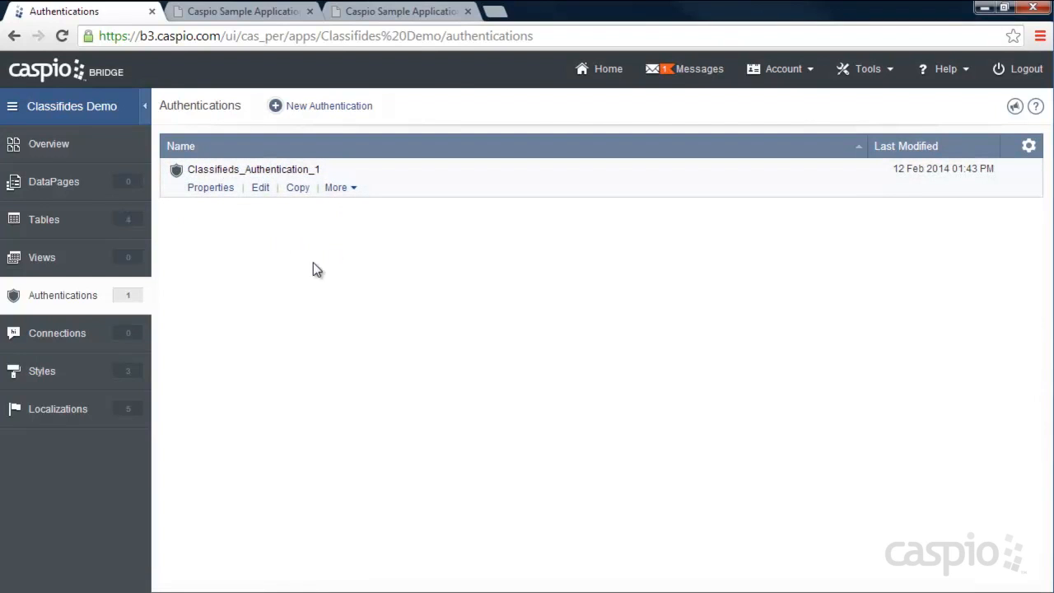
- Go to the DataPages list and launch the New DataPage wizard
{"action": "left_click", "coordinate": [33, 216]}
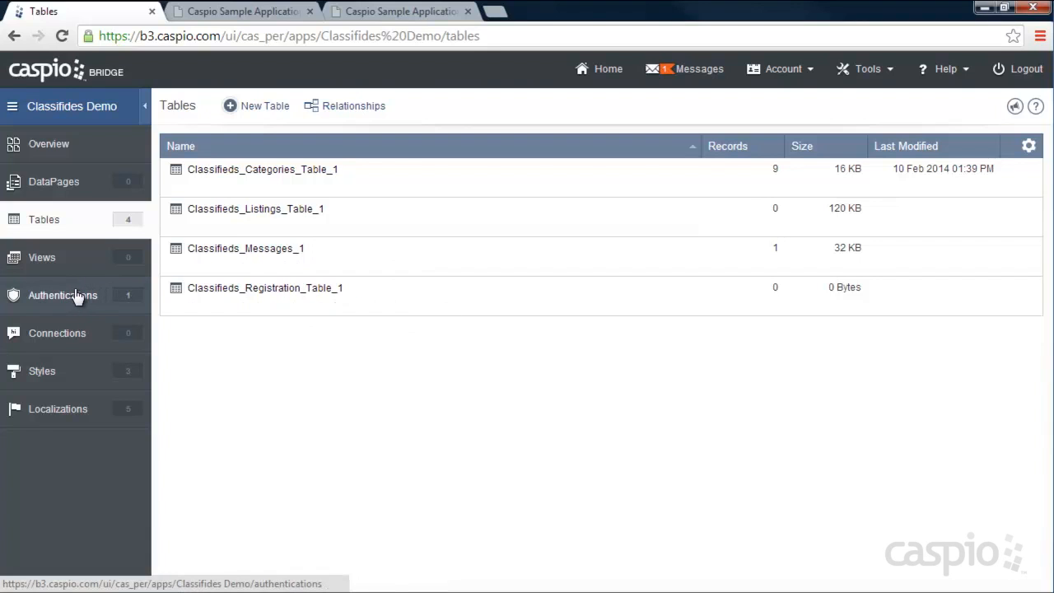
{"action": "left_click", "coordinate": [64, 184]}
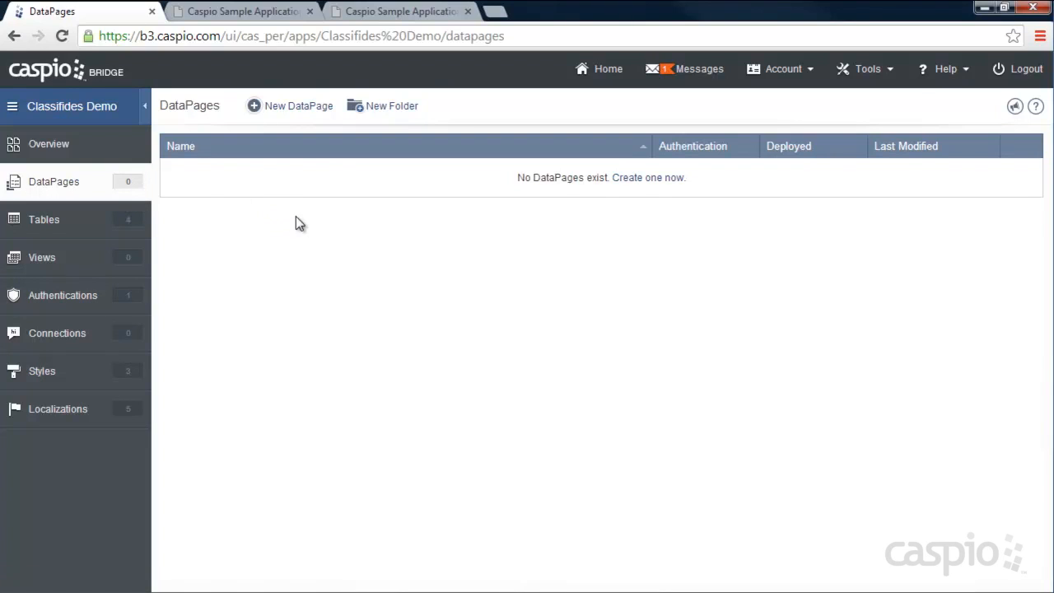
{"action": "left_click", "coordinate": [295, 114]}
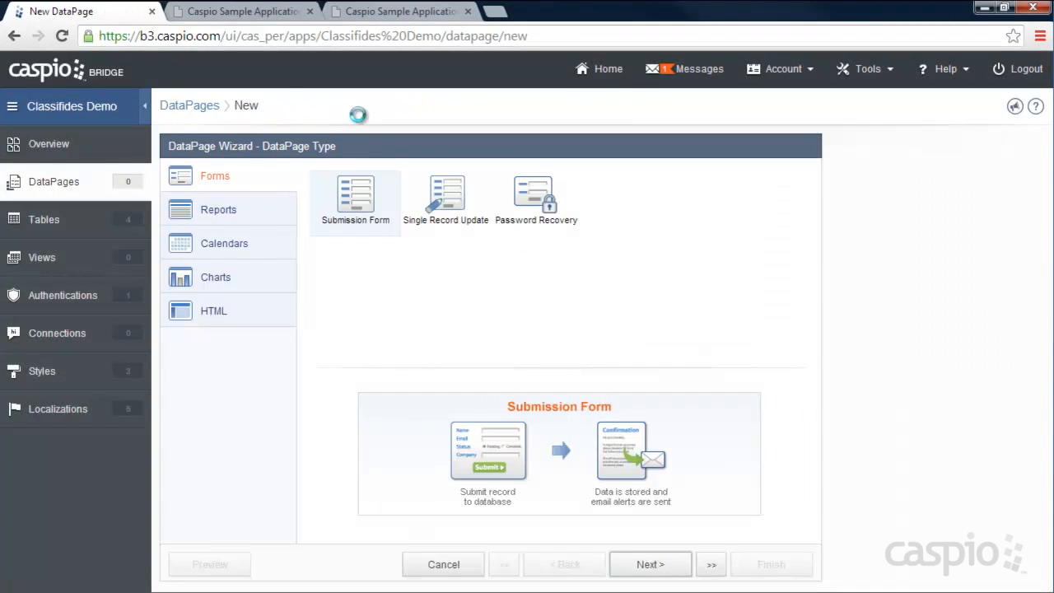
{"action": "left_click", "coordinate": [243, 13]}
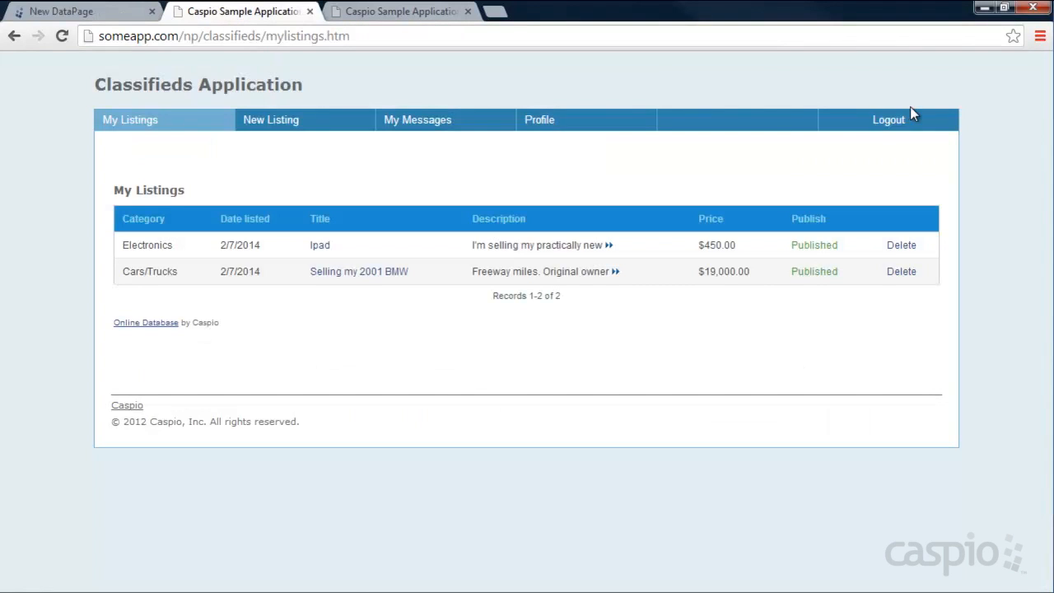
- Choose a Submission Form DataPage using Classifieds_Registration_Table_1 as its data source
{"action": "left_click", "coordinate": [886, 121]}
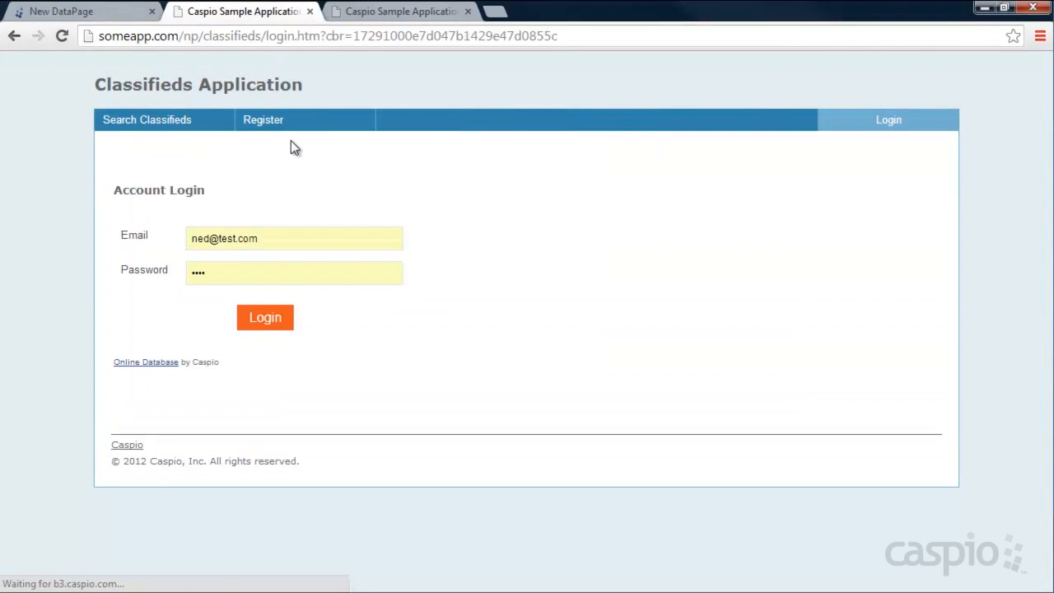
{"action": "left_click", "coordinate": [278, 122]}
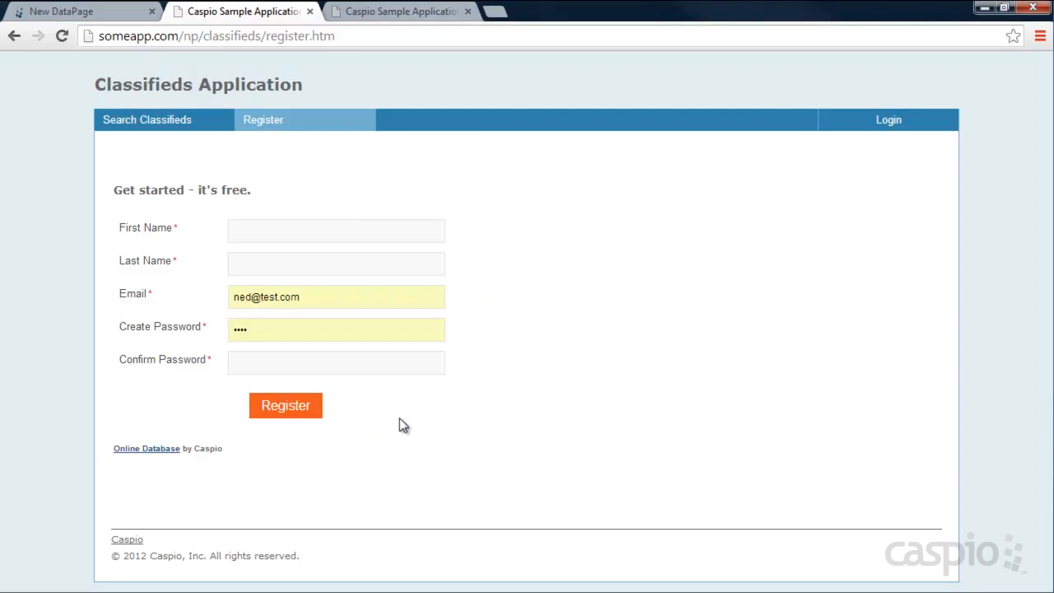
{"action": "left_click", "coordinate": [62, 11]}
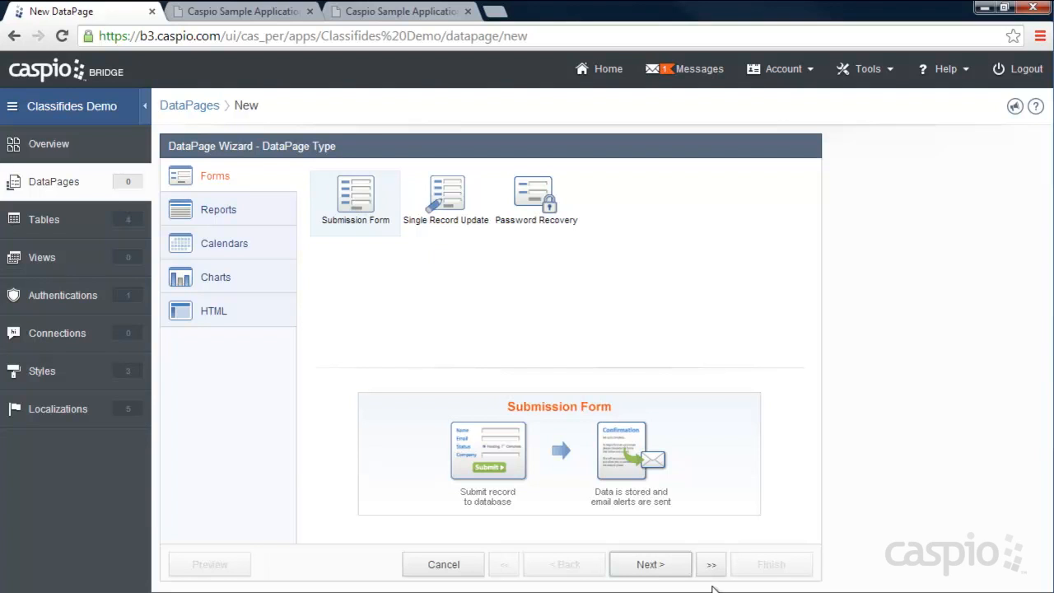
{"action": "left_click", "coordinate": [647, 563]}
{"action": "left_click", "coordinate": [287, 225]}
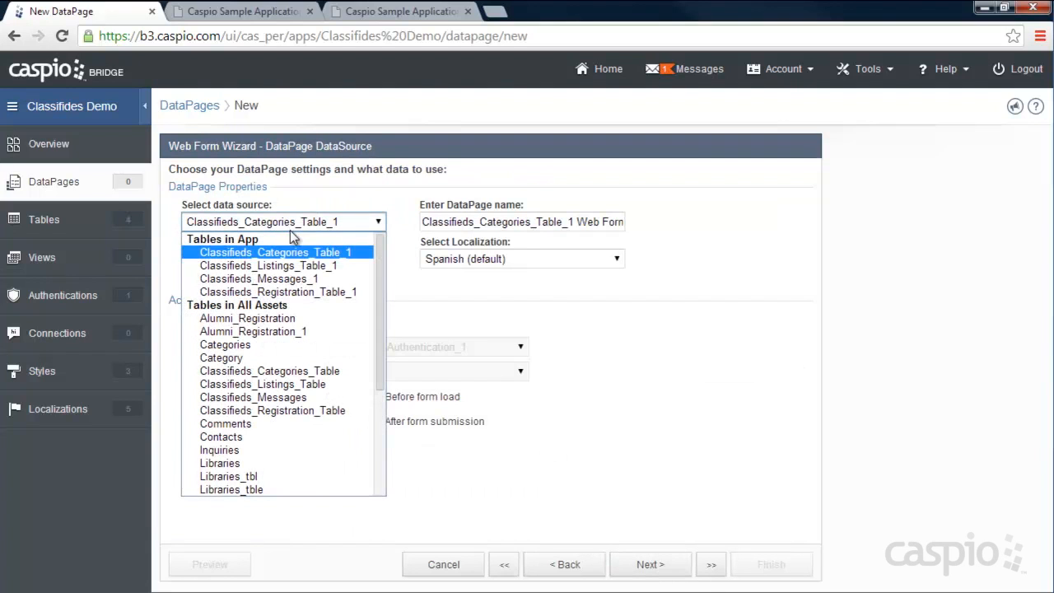
{"action": "left_click", "coordinate": [295, 291]}
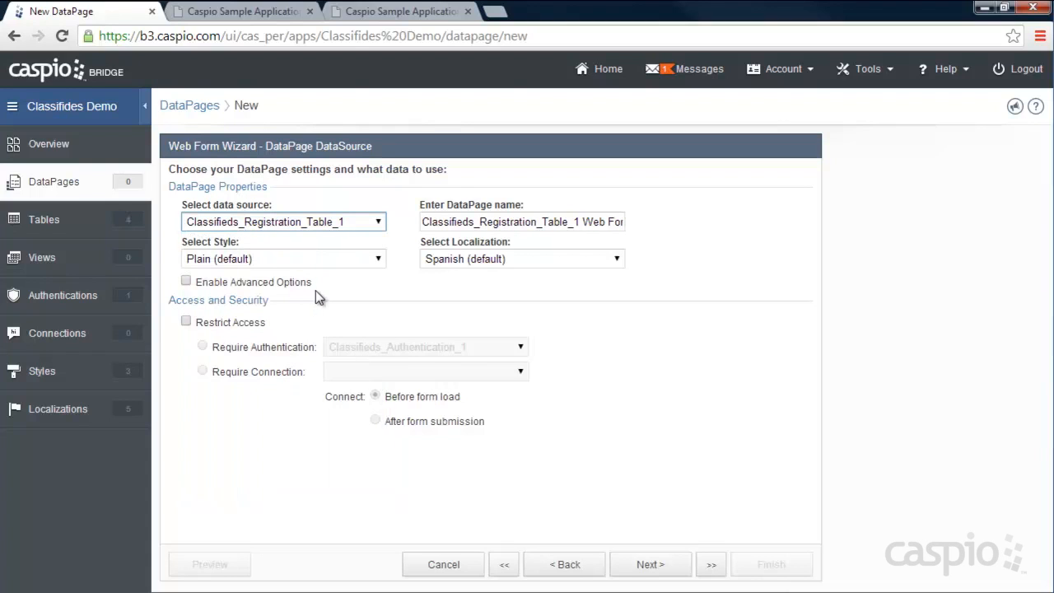
- Apply Sample Style_Registration_1 style, English localization, and name the DataPage 'Registration Form'
{"action": "left_click", "coordinate": [304, 260]}
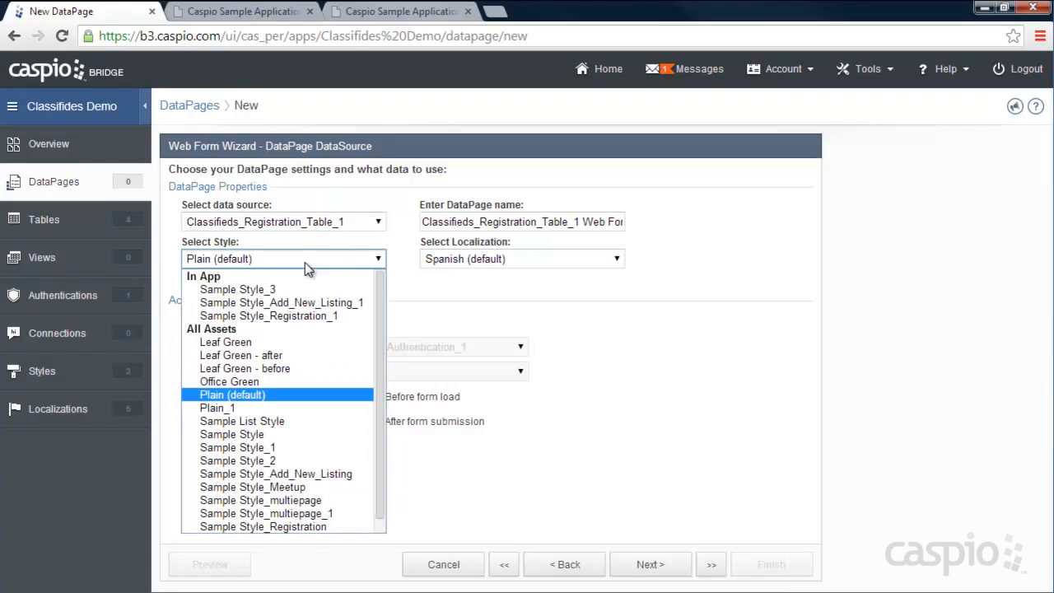
{"action": "left_click", "coordinate": [306, 318]}
{"action": "left_click", "coordinate": [510, 258]}
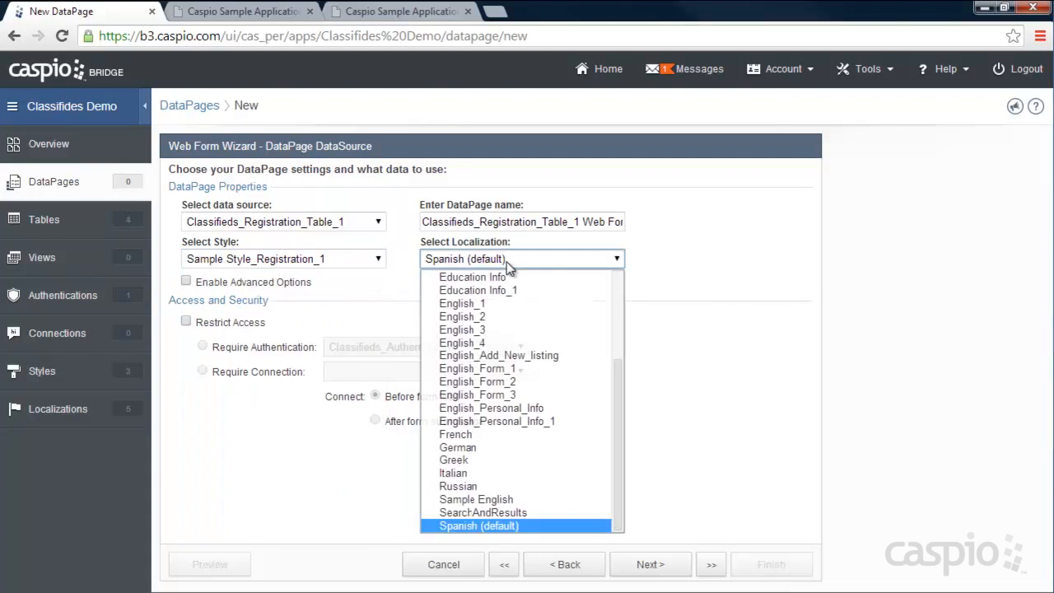
{"action": "scroll", "coordinate": [519, 313], "scroll_direction": "up", "scroll_amount": 5}
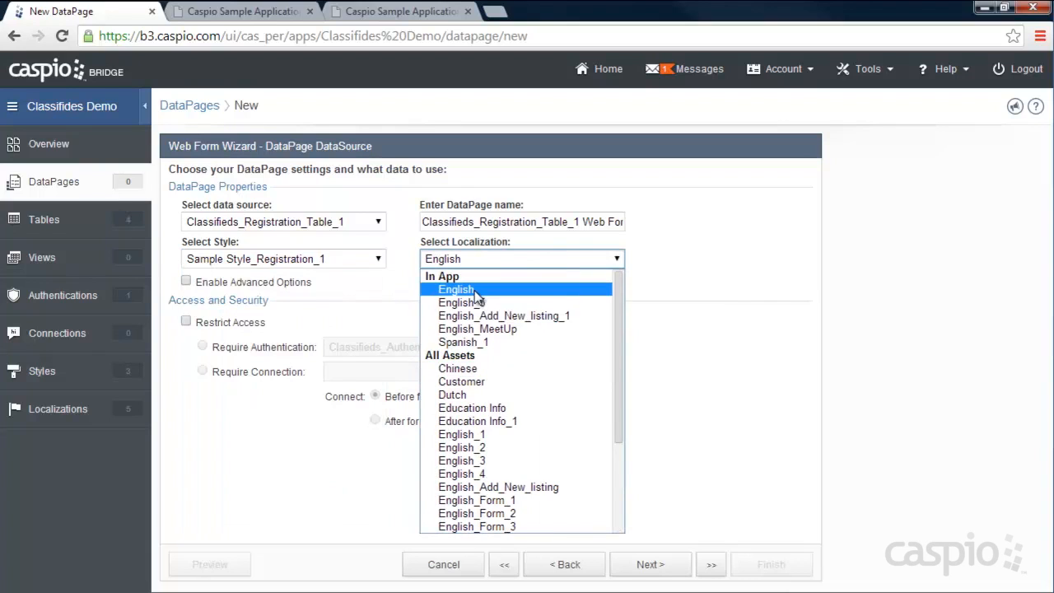
{"action": "left_click", "coordinate": [477, 294]}
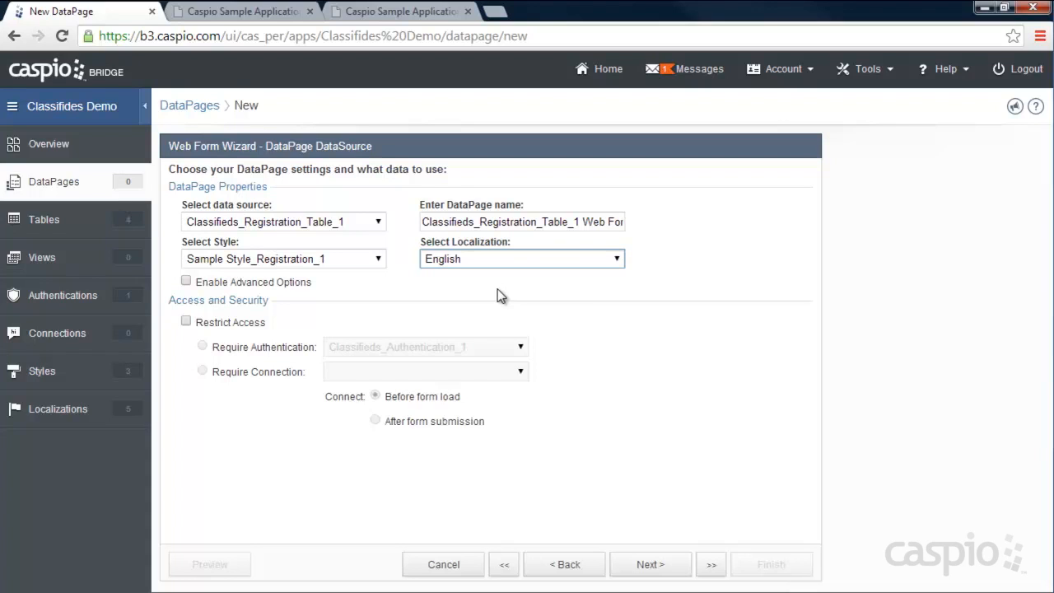
{"action": "left_click", "coordinate": [583, 220]}
{"action": "key", "text": "ctrl+a"}
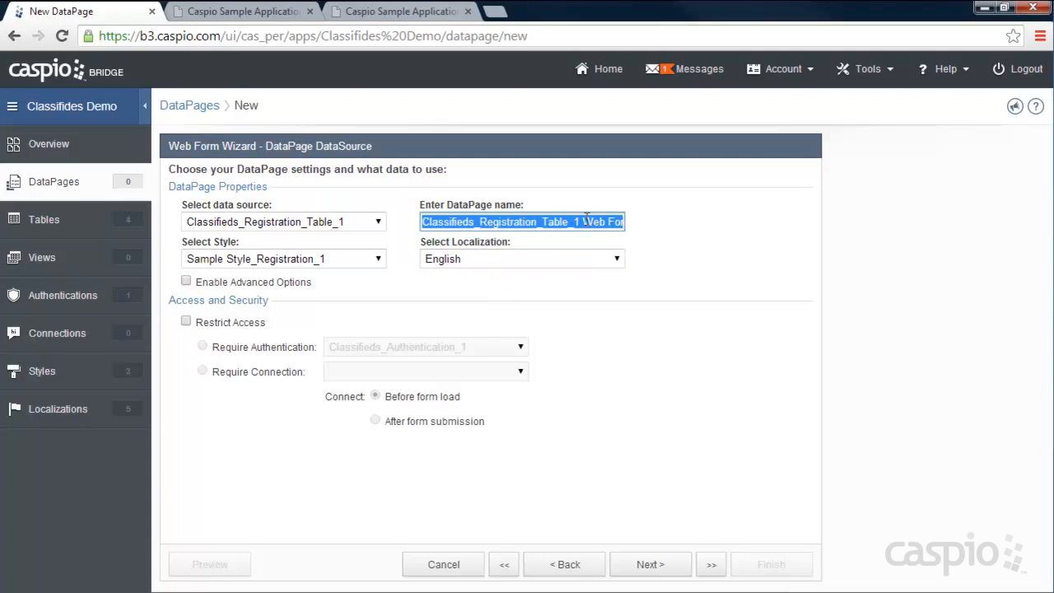
{"action": "type", "text": "Registration Form"}
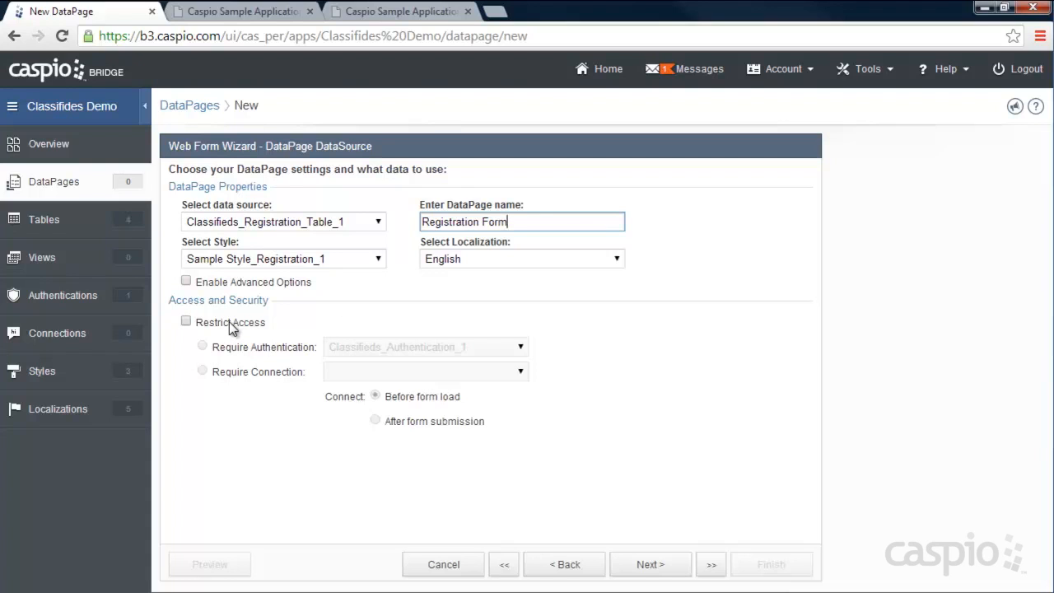
{"action": "left_click", "coordinate": [222, 12]}
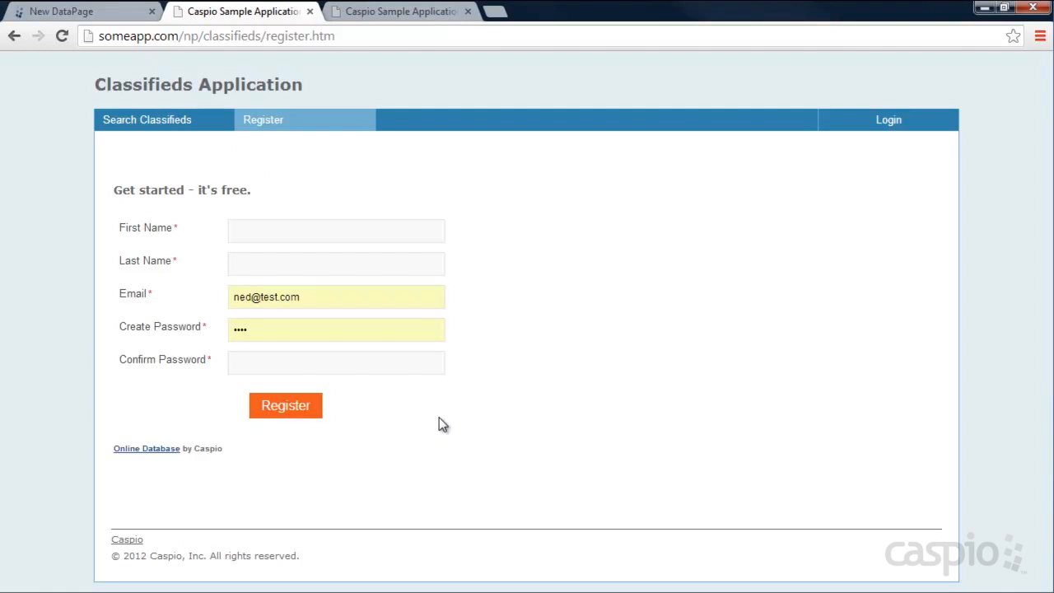
{"action": "left_click", "coordinate": [112, 14]}
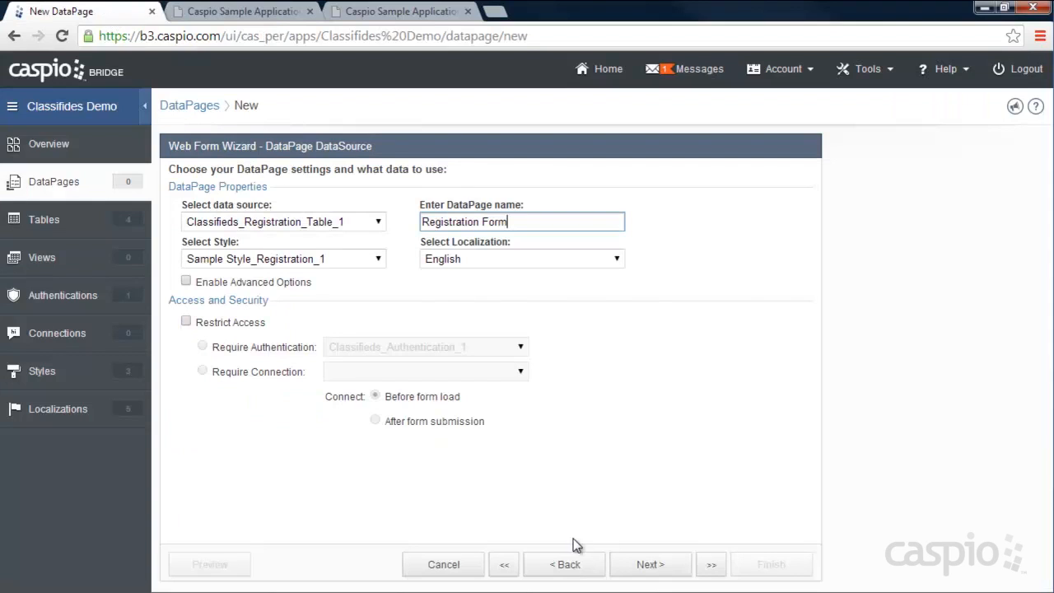
- Move User_ID and all remaining fields into the Registration Form's Selected Fields
{"action": "left_click", "coordinate": [648, 568]}
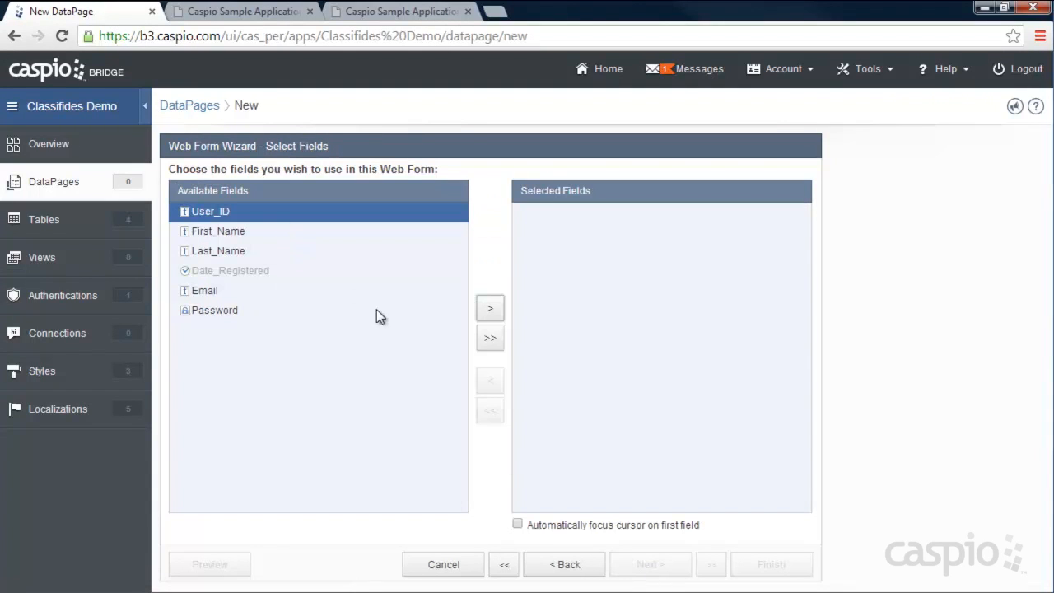
{"action": "left_click", "coordinate": [488, 313]}
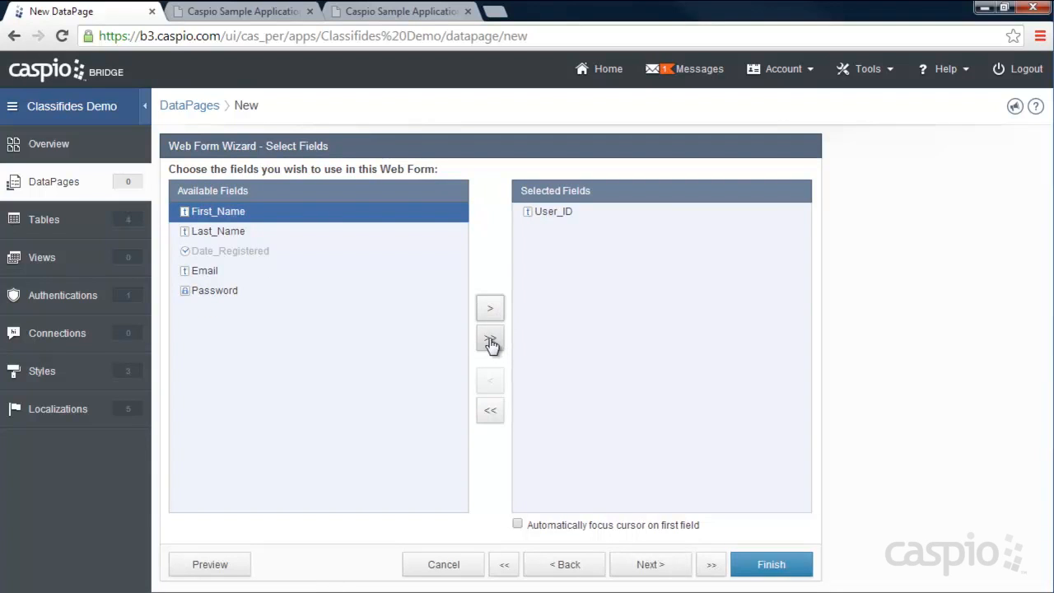
{"action": "left_click", "coordinate": [491, 341]}
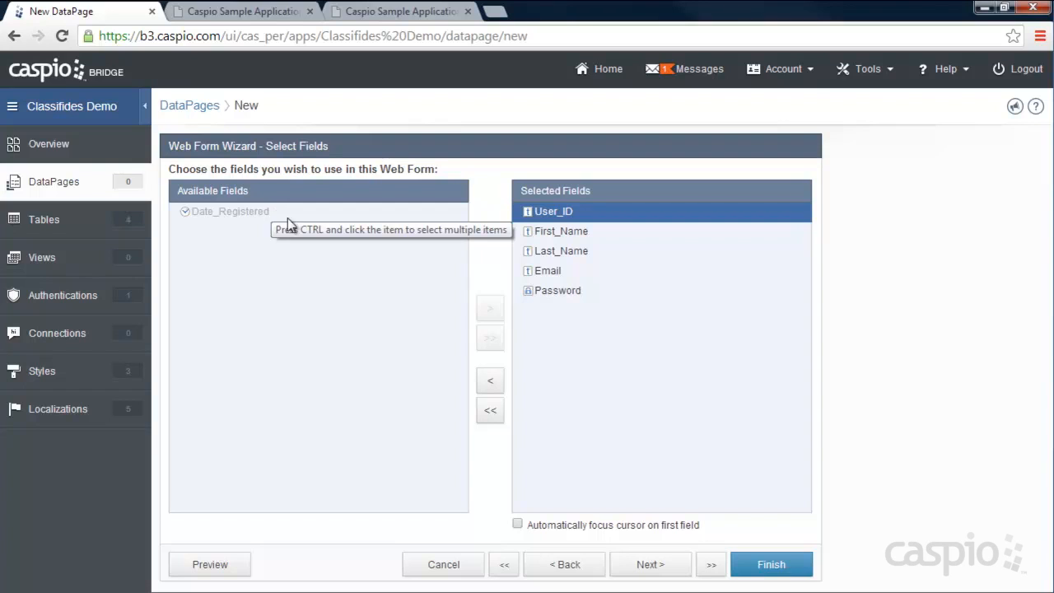
{"action": "left_click", "coordinate": [650, 563]}
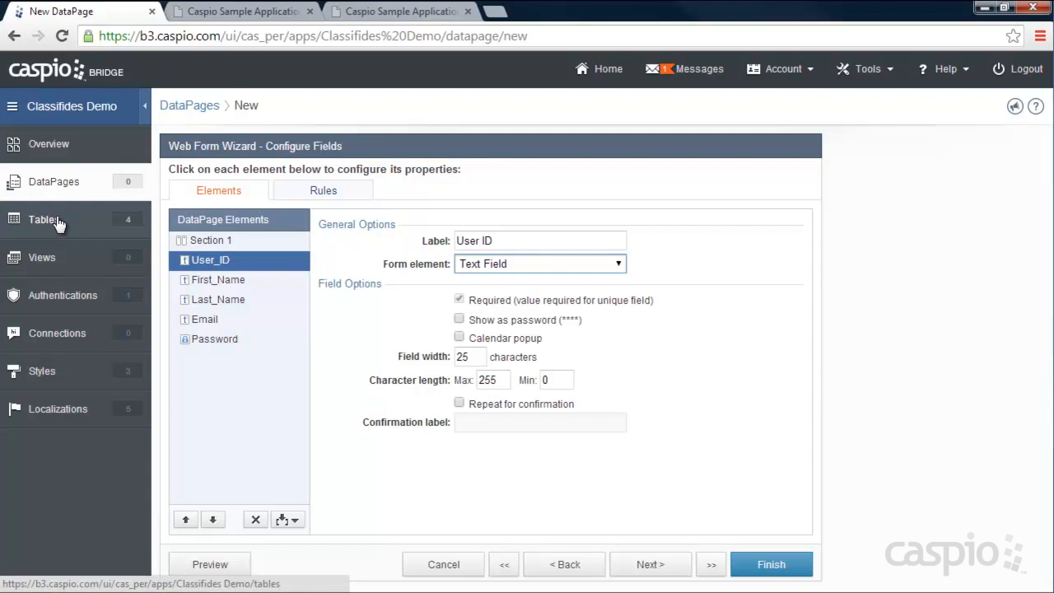
- Make User_ID a Random Unique ID AutoValue in GUID format, and mark First_Name Required
{"action": "left_click", "coordinate": [501, 265]}
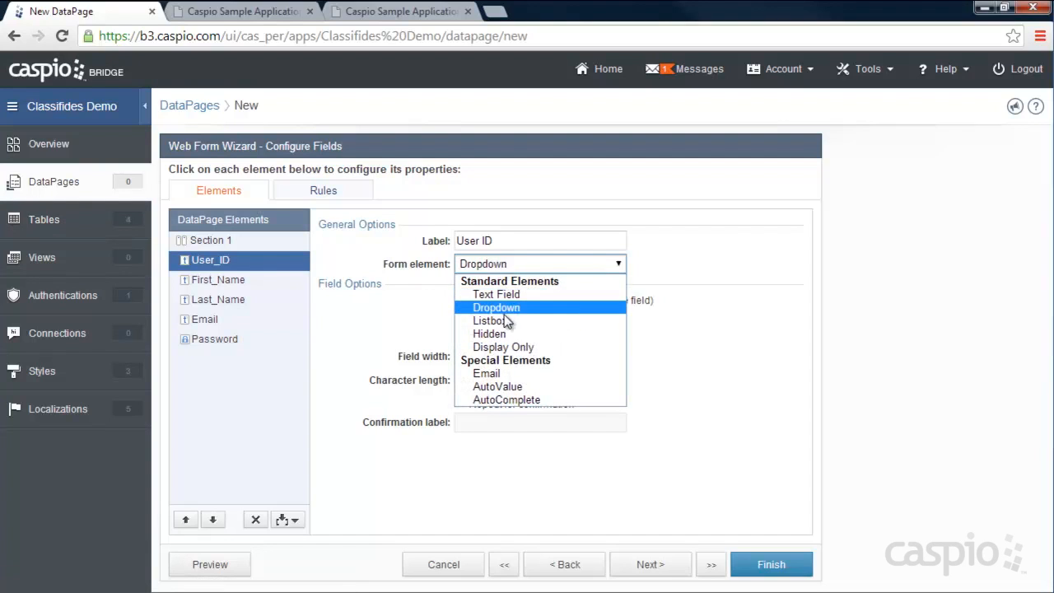
{"action": "left_click", "coordinate": [511, 389]}
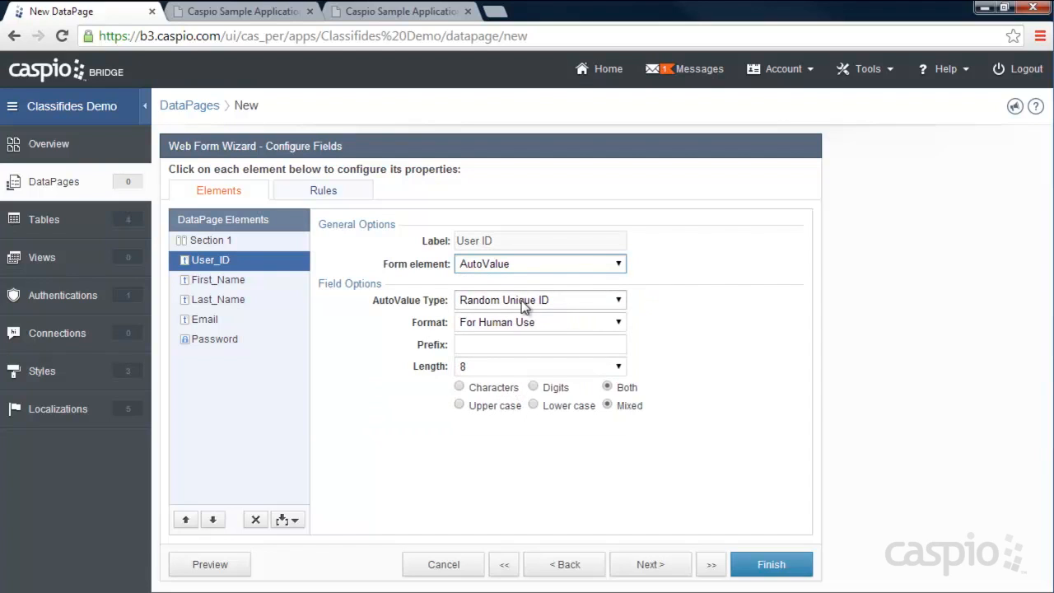
{"action": "left_click", "coordinate": [502, 367]}
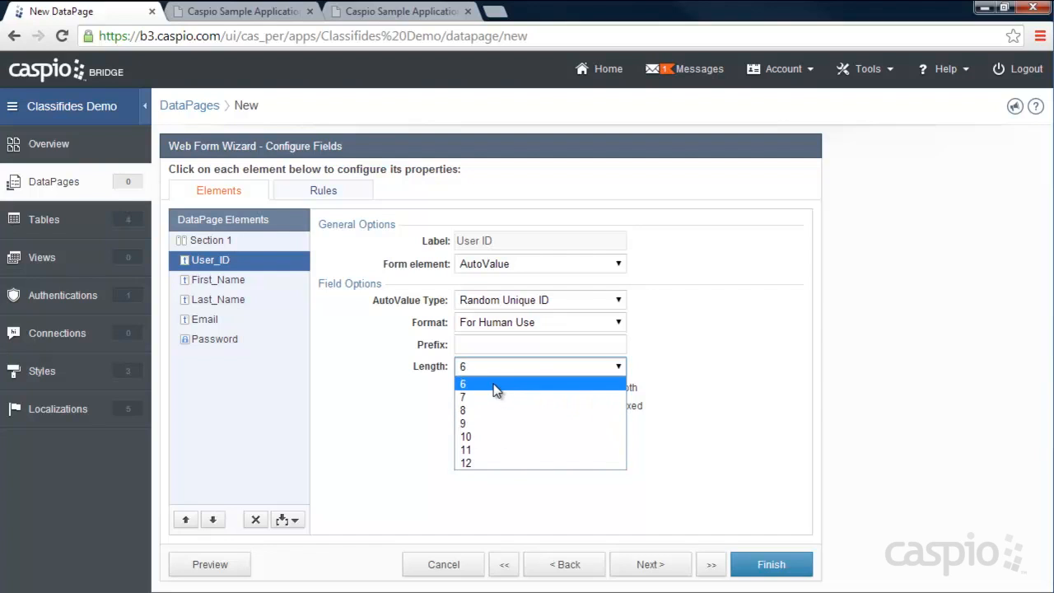
{"action": "left_click", "coordinate": [762, 372]}
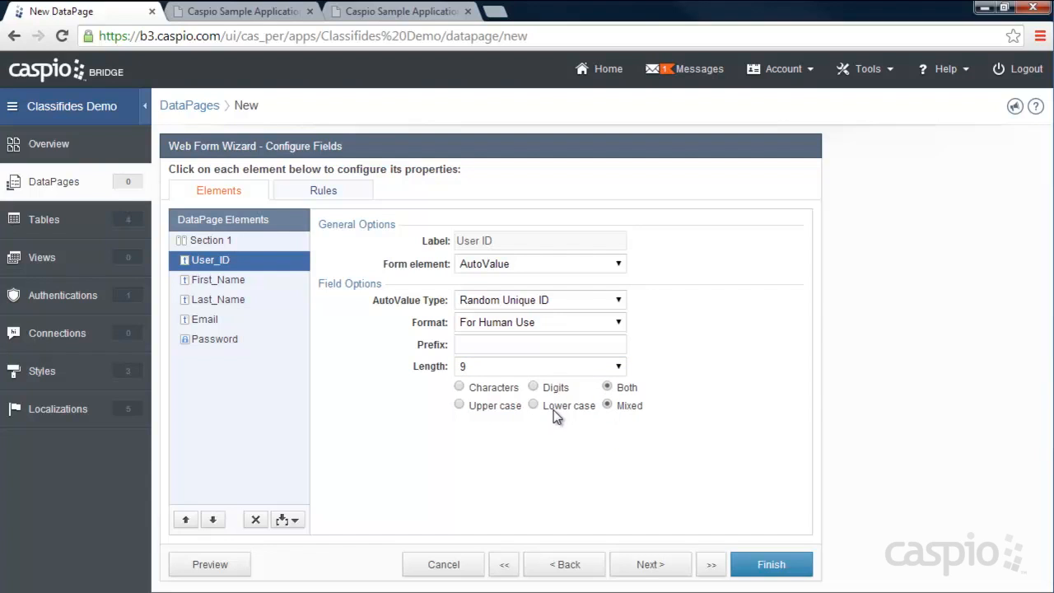
{"action": "left_click", "coordinate": [617, 300]}
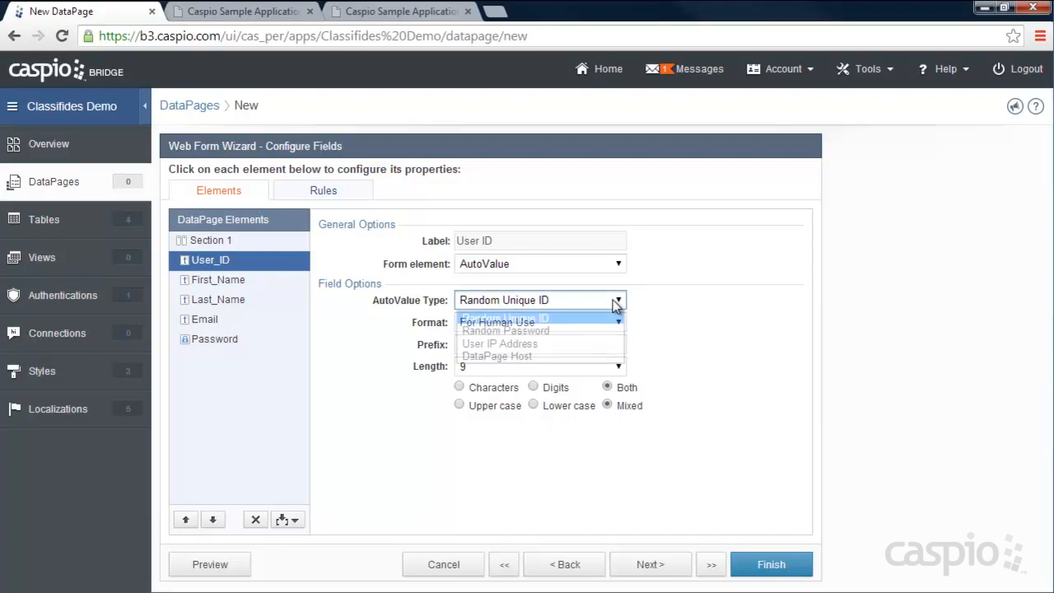
{"action": "left_click", "coordinate": [611, 310]}
{"action": "left_click", "coordinate": [575, 323]}
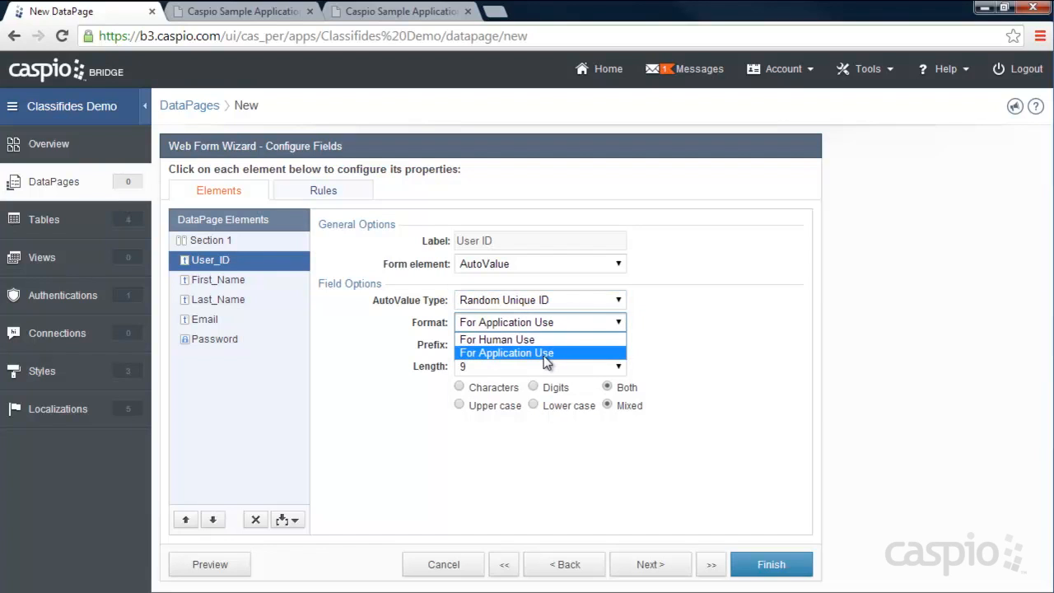
{"action": "left_click", "coordinate": [543, 354]}
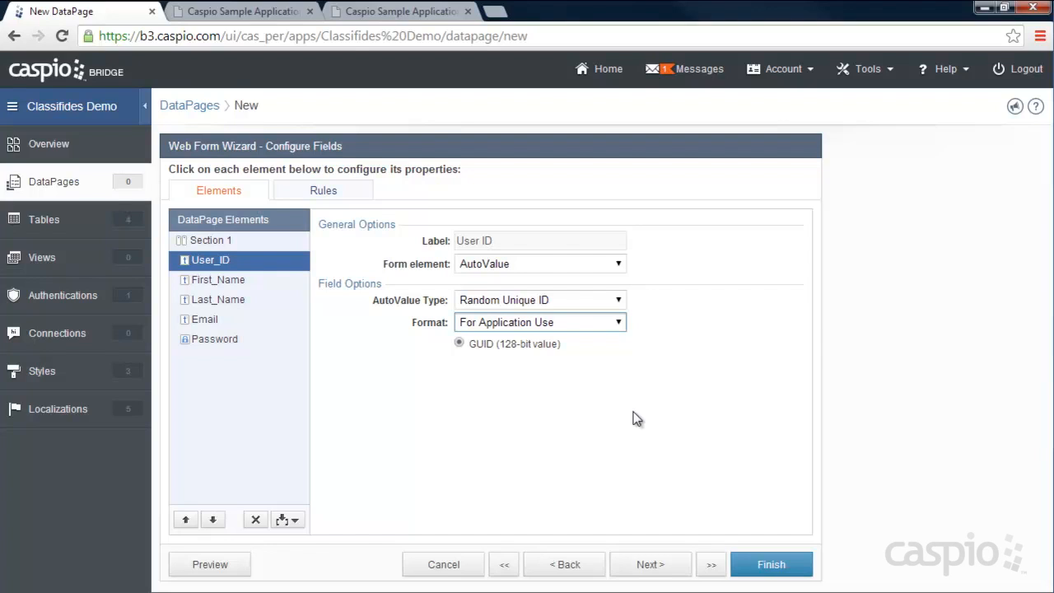
{"action": "left_click", "coordinate": [613, 355]}
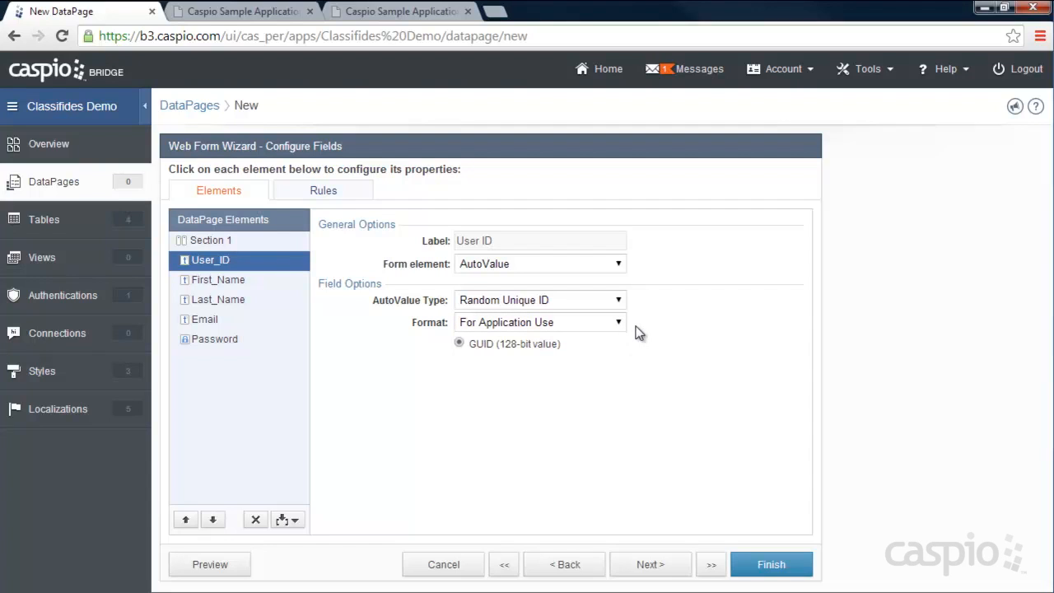
{"action": "left_click", "coordinate": [215, 279]}
{"action": "left_click", "coordinate": [458, 299]}
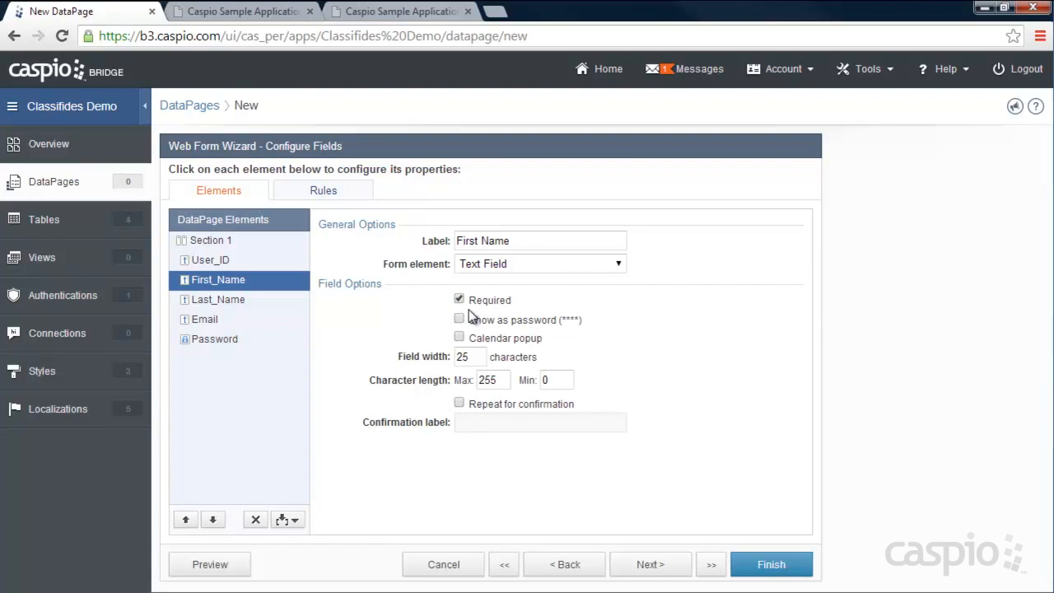
- Make Last_Name a required Text Field and set the Email field's form element to Email
{"action": "left_click", "coordinate": [241, 301]}
{"action": "left_click", "coordinate": [459, 300]}
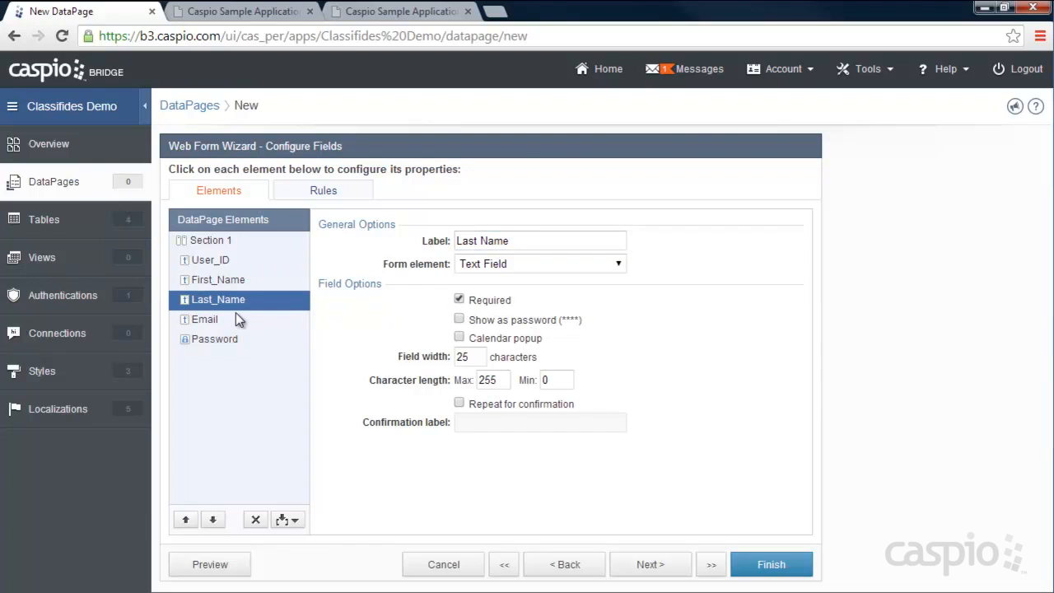
{"action": "left_click", "coordinate": [506, 265]}
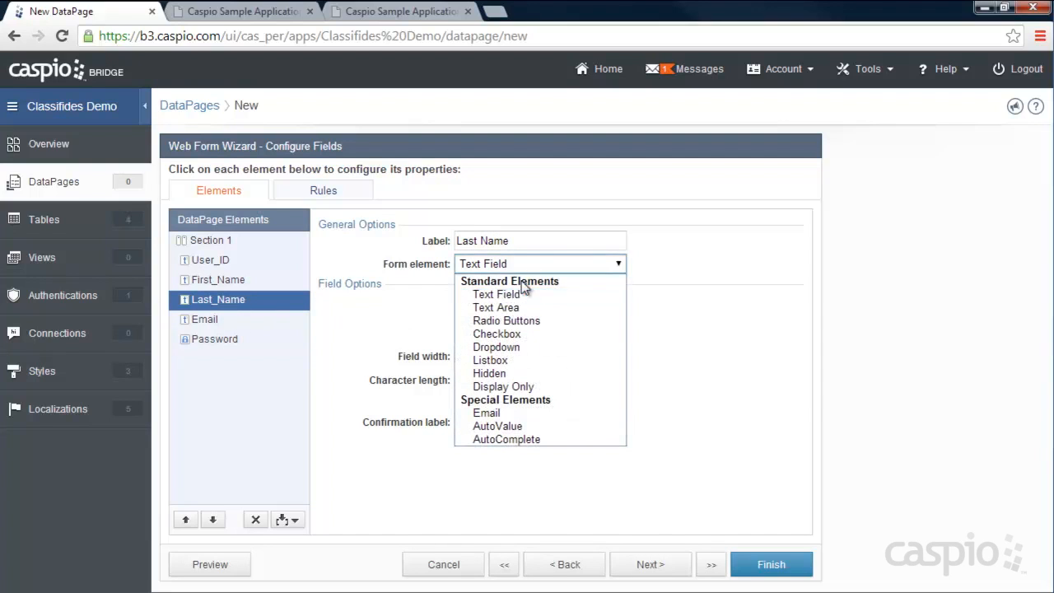
{"action": "left_click", "coordinate": [504, 414]}
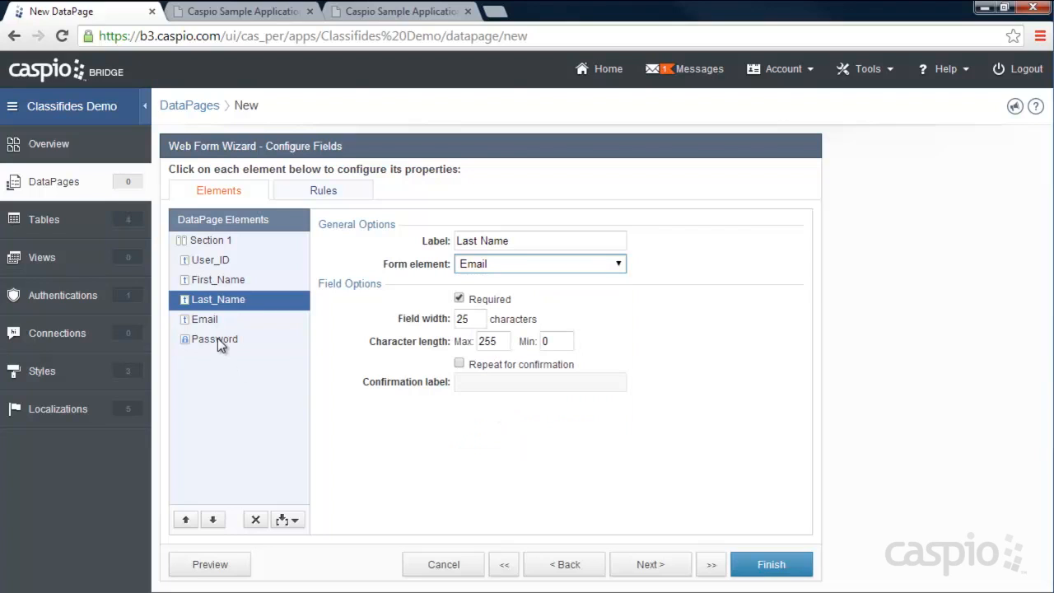
{"action": "left_click", "coordinate": [509, 264]}
{"action": "left_click", "coordinate": [504, 290]}
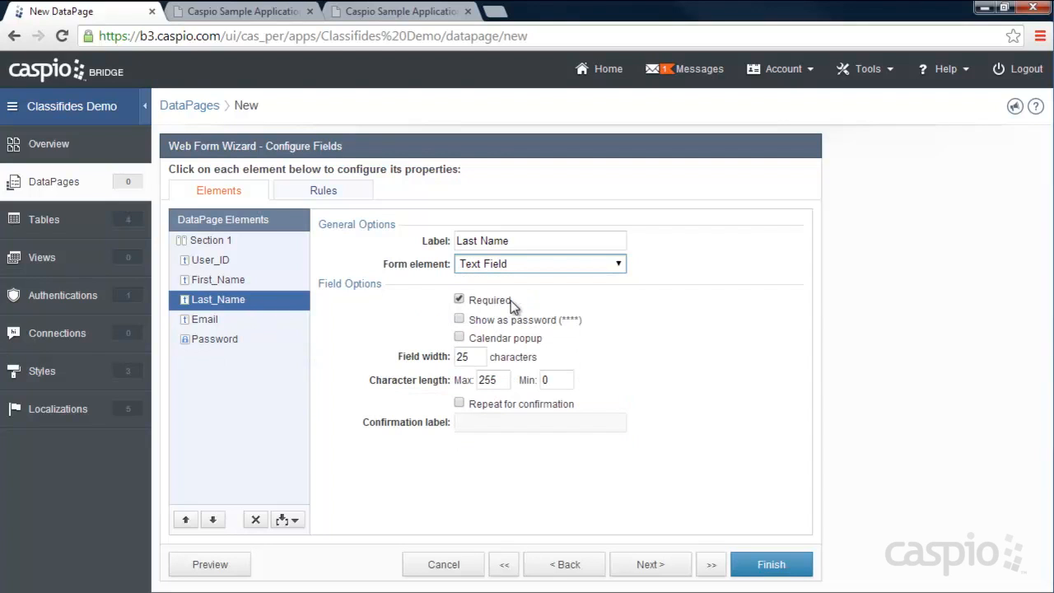
{"action": "left_click", "coordinate": [203, 321]}
{"action": "left_click", "coordinate": [475, 265]}
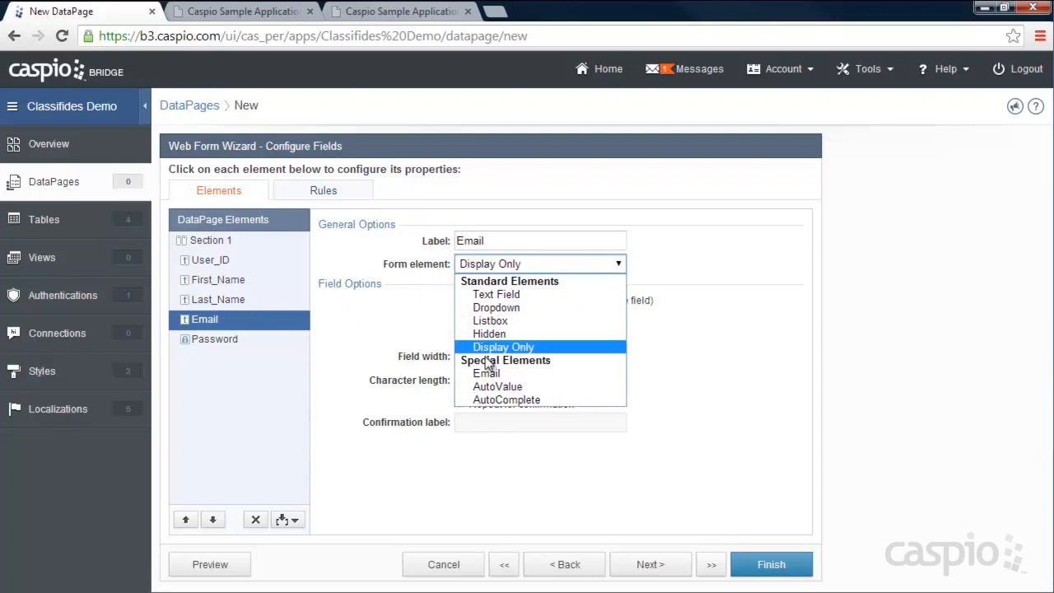
{"action": "left_click", "coordinate": [484, 371]}
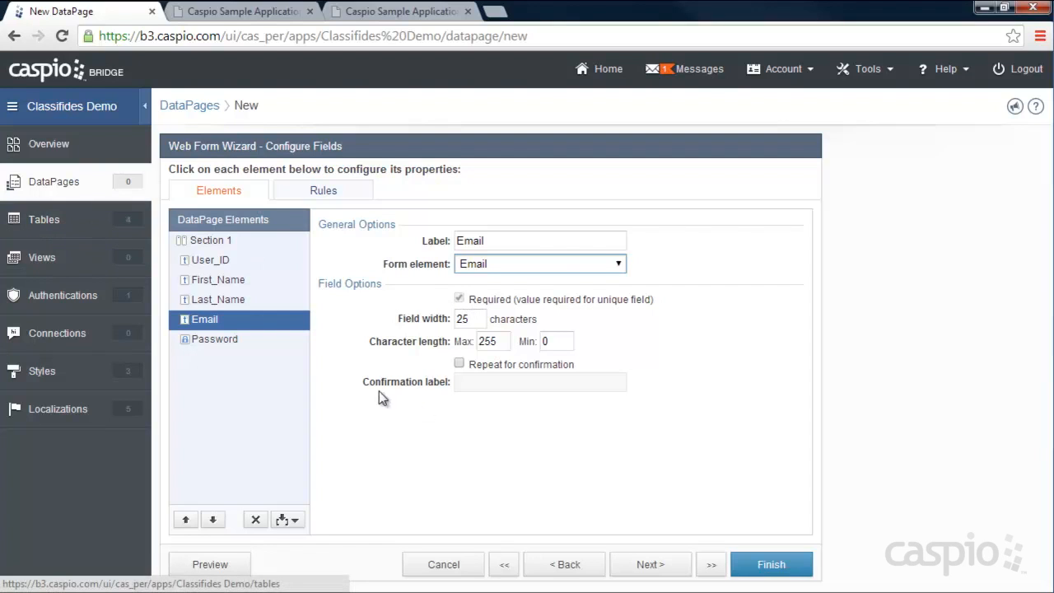
- Require the Password field labelled 'Create Password', then select the default success message
{"action": "left_click", "coordinate": [232, 341]}
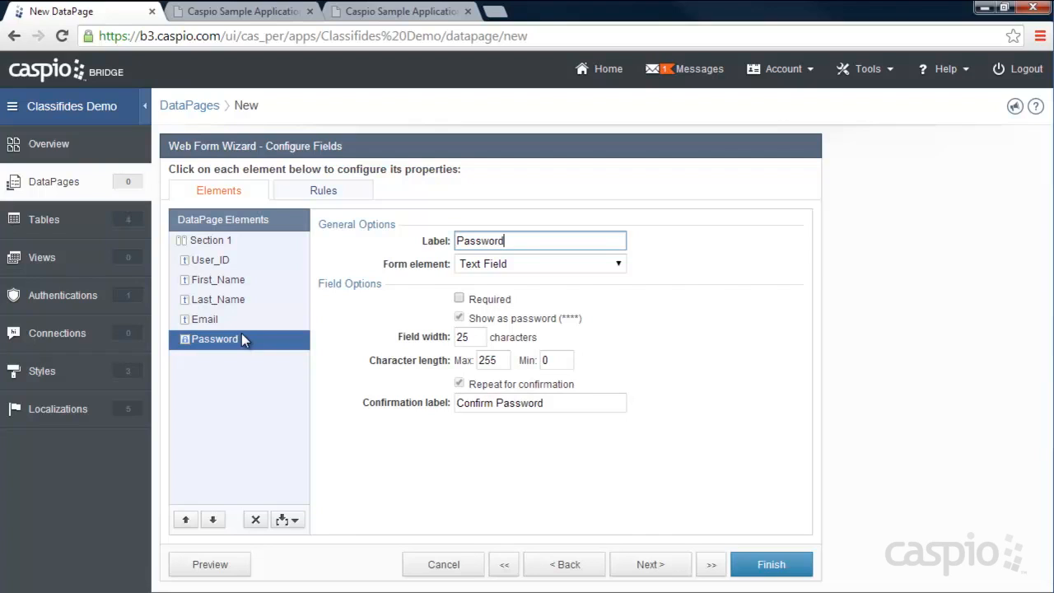
{"action": "left_click", "coordinate": [459, 298]}
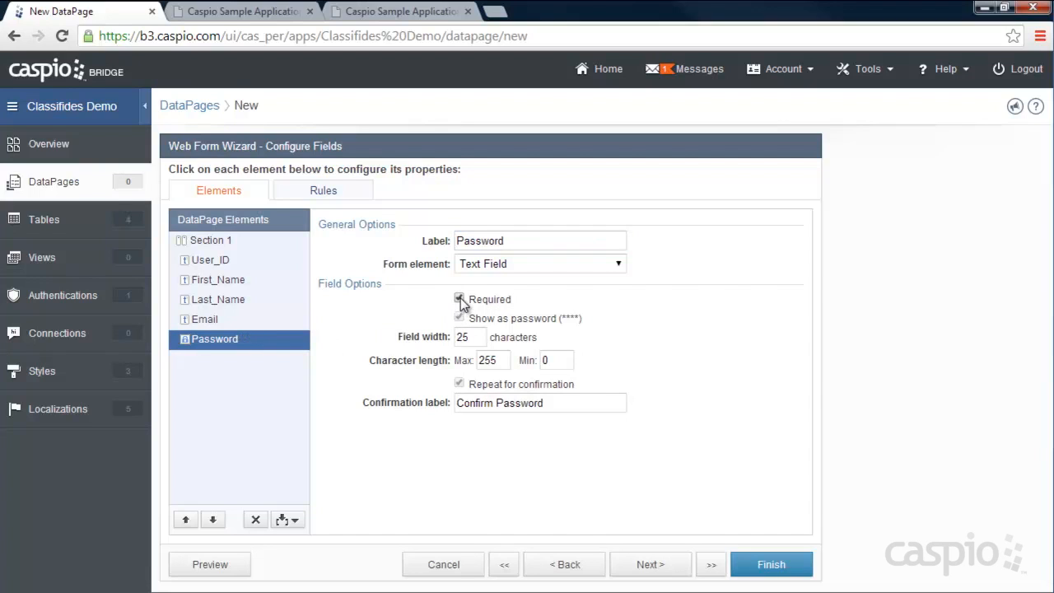
{"action": "left_click", "coordinate": [455, 241]}
{"action": "type", "text": "Create"}
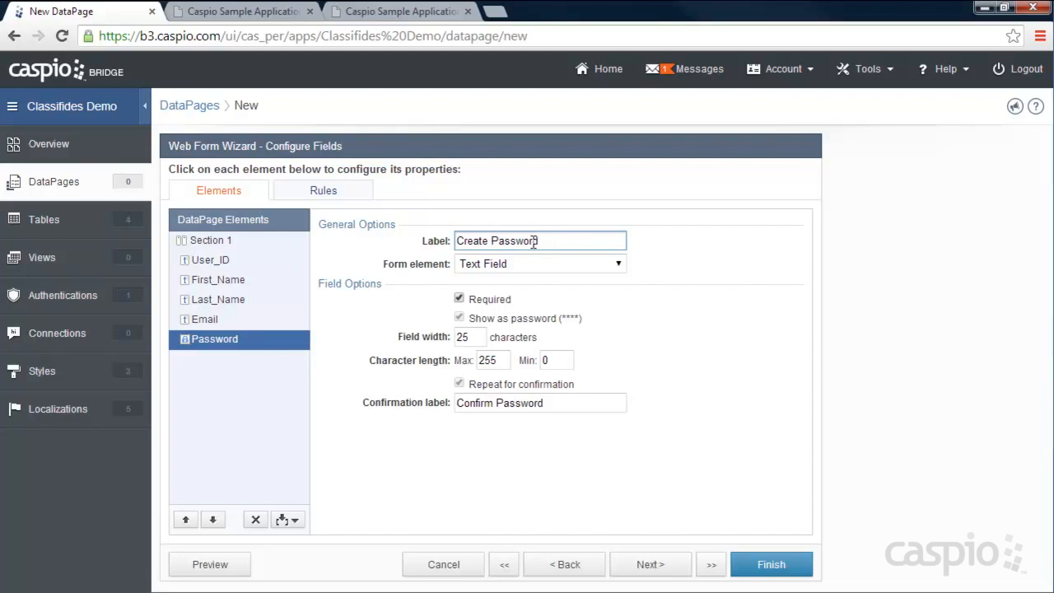
{"action": "left_click_drag", "start_coordinate": [565, 402], "coordinate": [543, 403]}
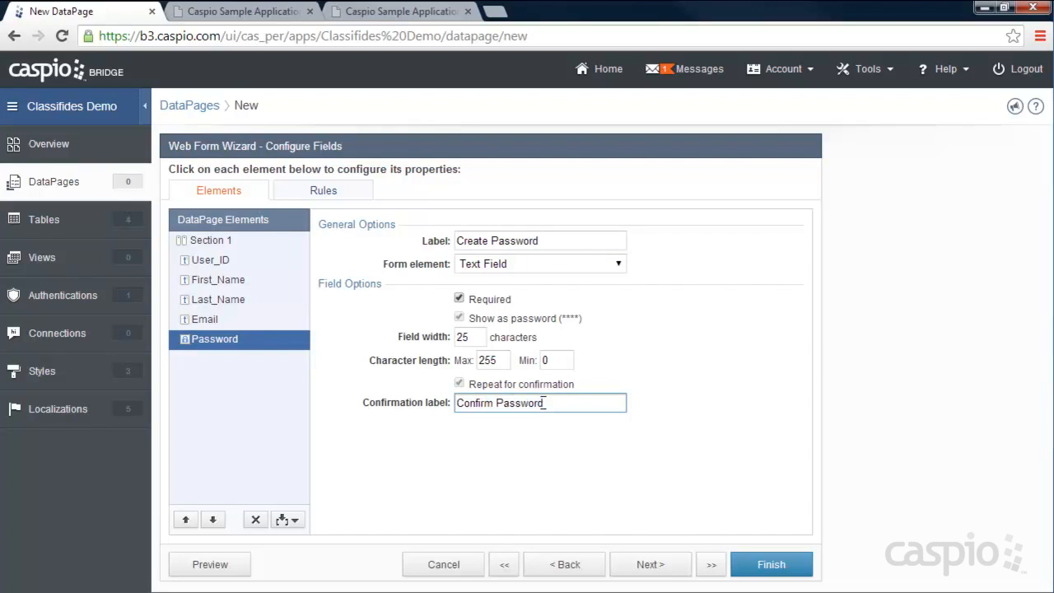
{"action": "left_click", "coordinate": [649, 564]}
{"action": "right_click", "coordinate": [289, 235]}
{"action": "left_click", "coordinate": [284, 271]}
{"action": "left_click_drag", "start_coordinate": [348, 246], "coordinate": [115, 257]}
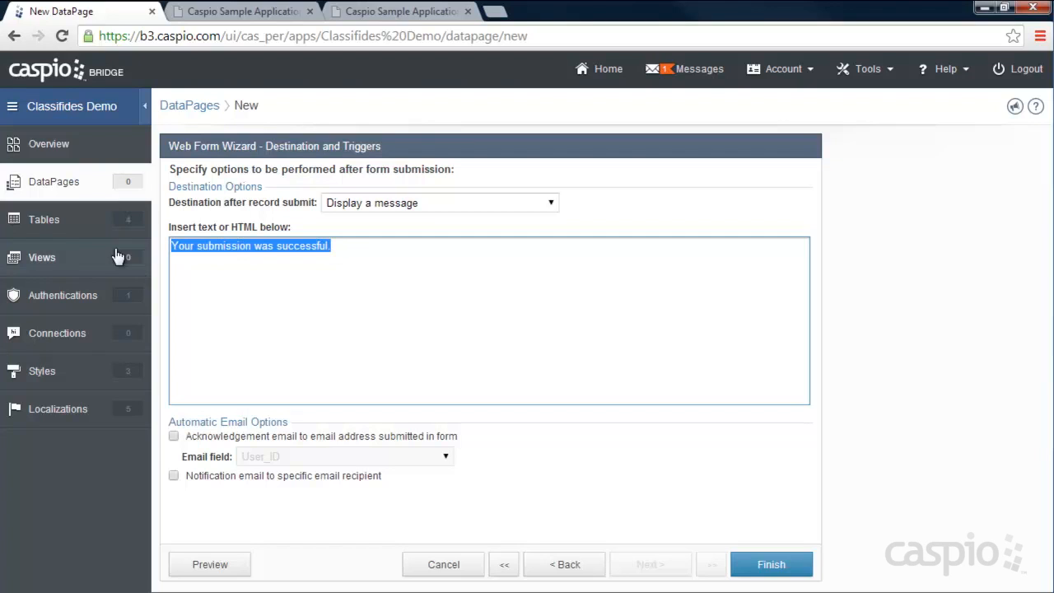
- Set the success message to 'Sample text', finish the DataPage, and preview Registration Form
{"action": "type", "text": "Sample"}
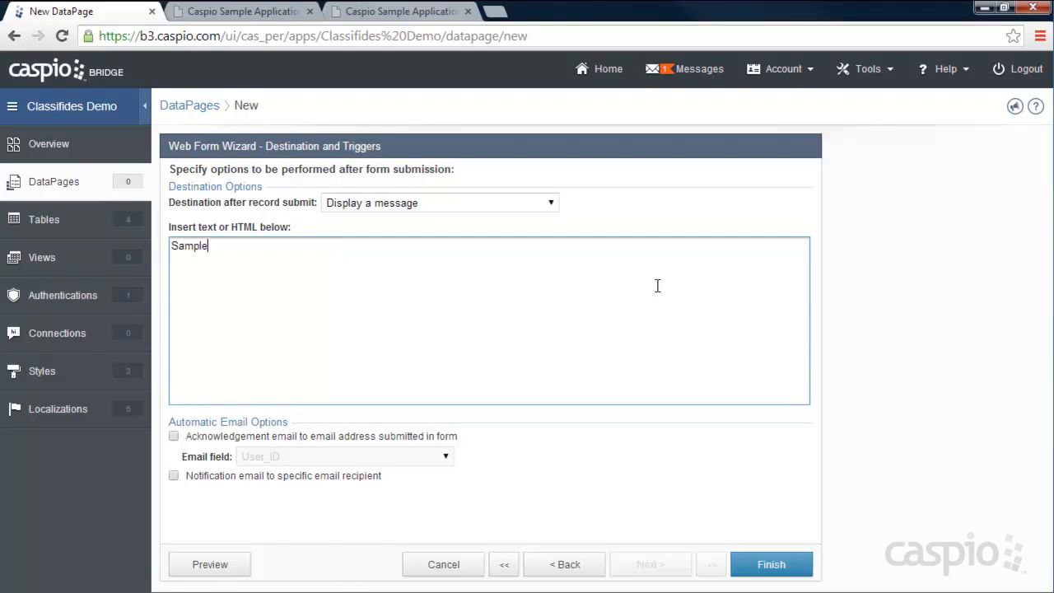
{"action": "type", "text": " text"}
{"action": "left_click", "coordinate": [782, 566]}
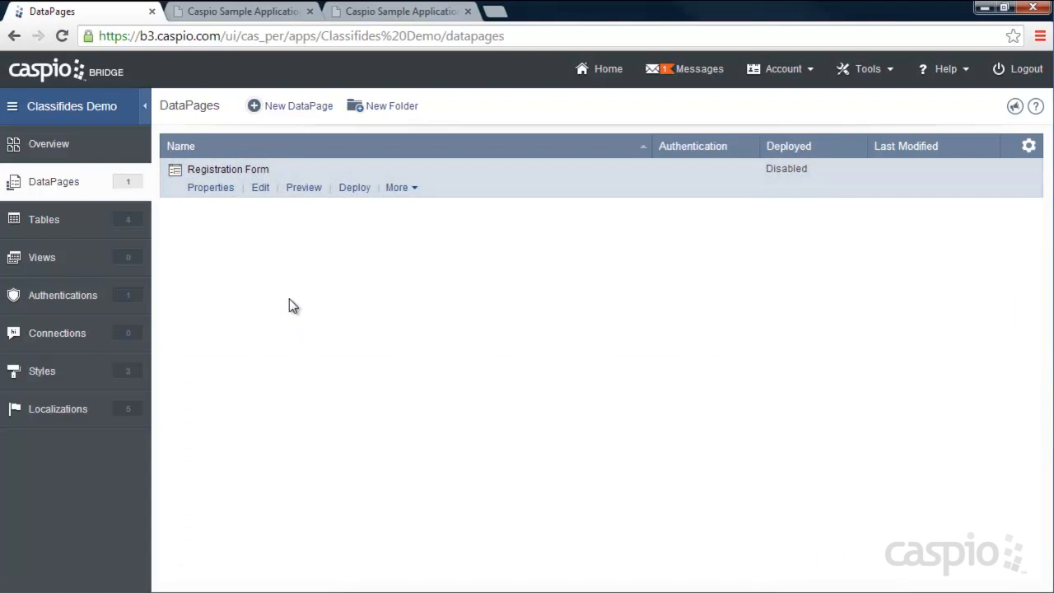
{"action": "left_click", "coordinate": [303, 187]}
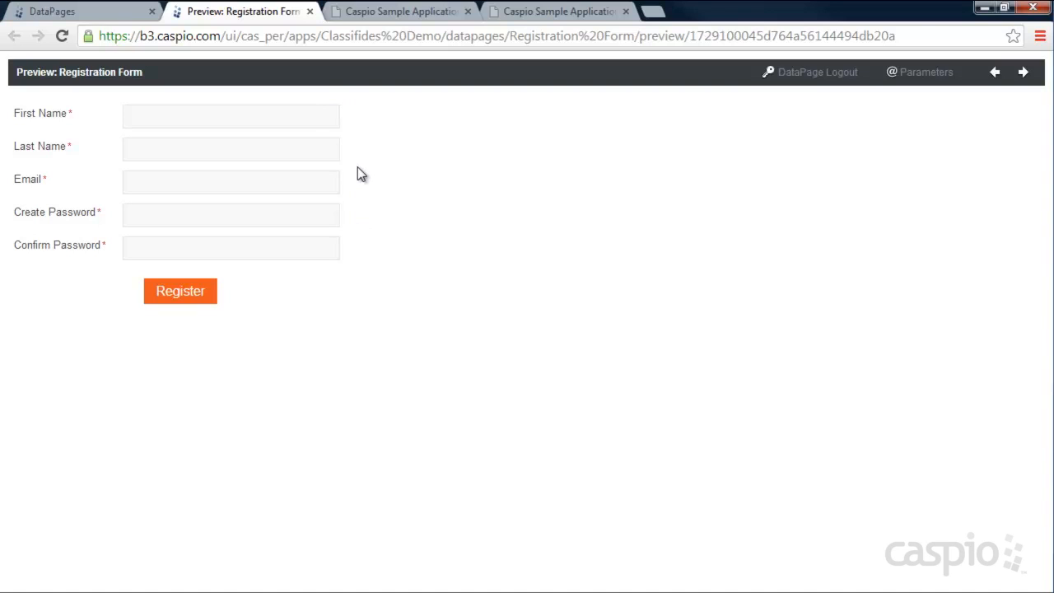
{"action": "left_click", "coordinate": [309, 12]}
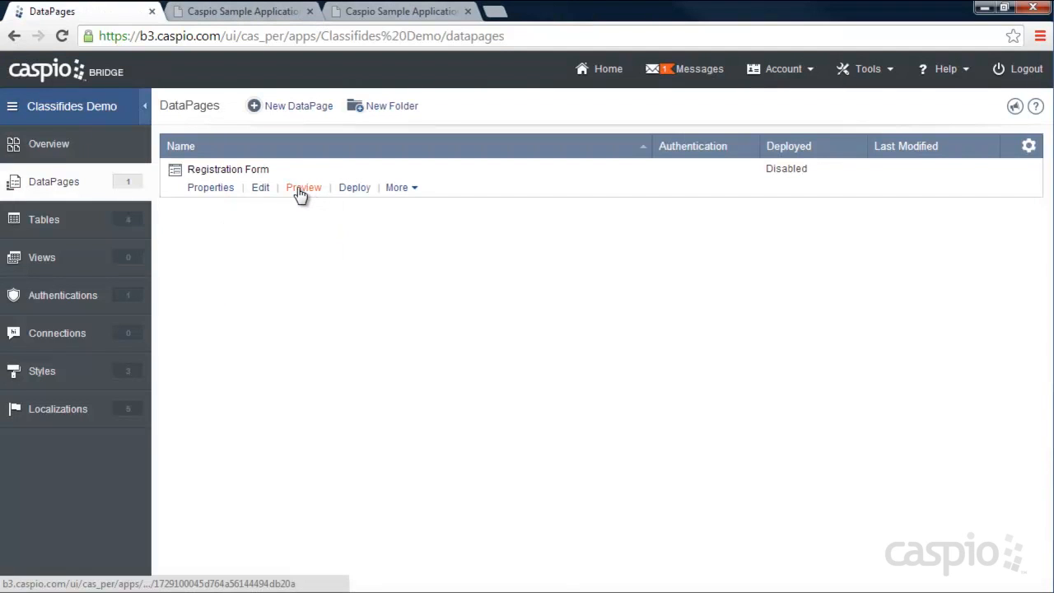
- Enable deployment of Registration Form and copy its embed code
{"action": "left_click", "coordinate": [354, 188]}
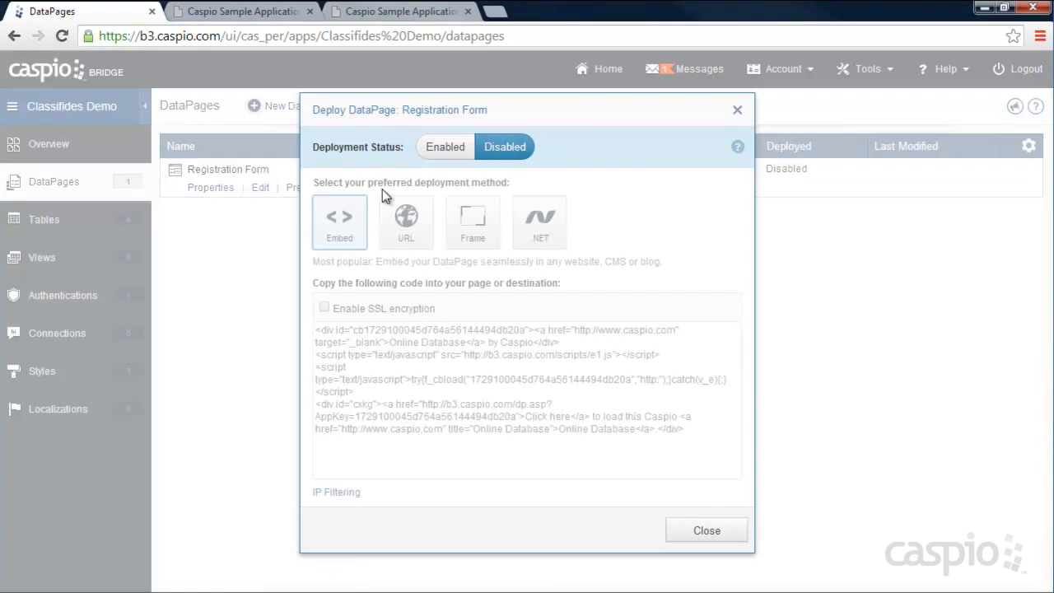
{"action": "left_click", "coordinate": [448, 149]}
{"action": "left_click", "coordinate": [438, 361]}
{"action": "right_click", "coordinate": [469, 359]}
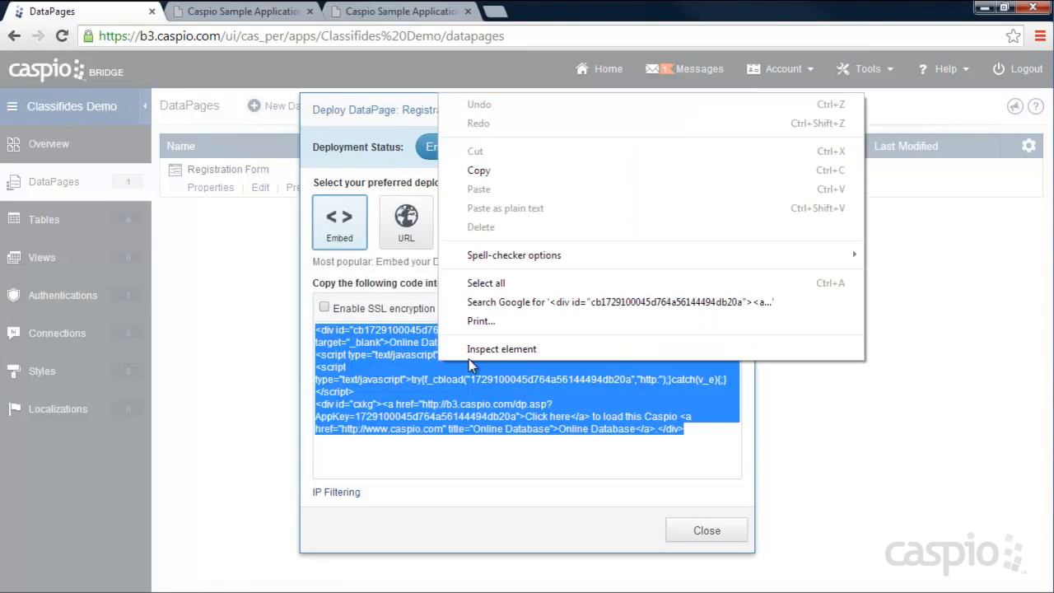
{"action": "left_click", "coordinate": [494, 171]}
{"action": "left_click", "coordinate": [706, 530]}
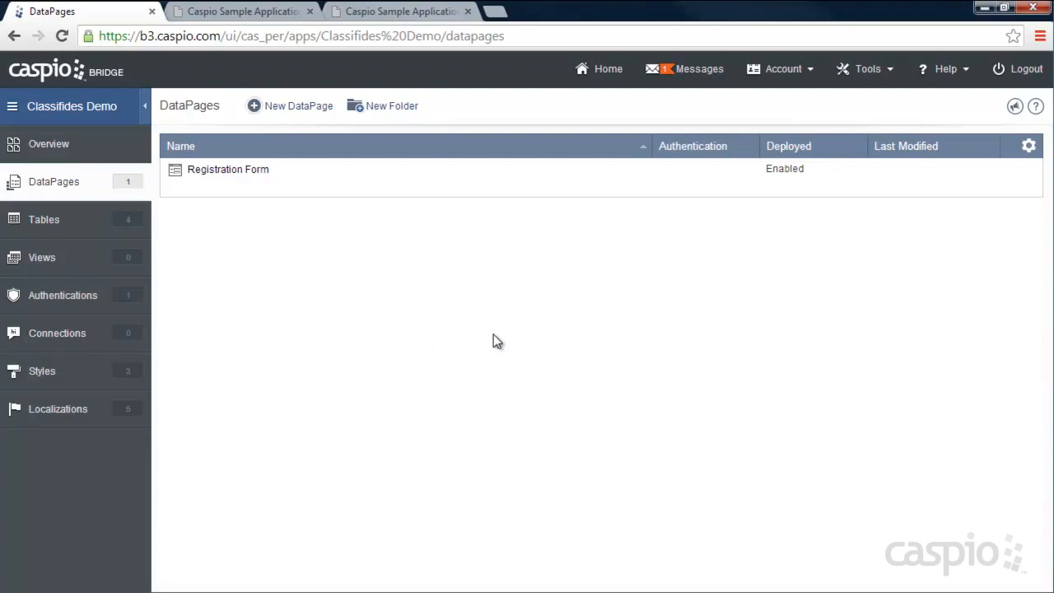
{"action": "left_click", "coordinate": [392, 15]}
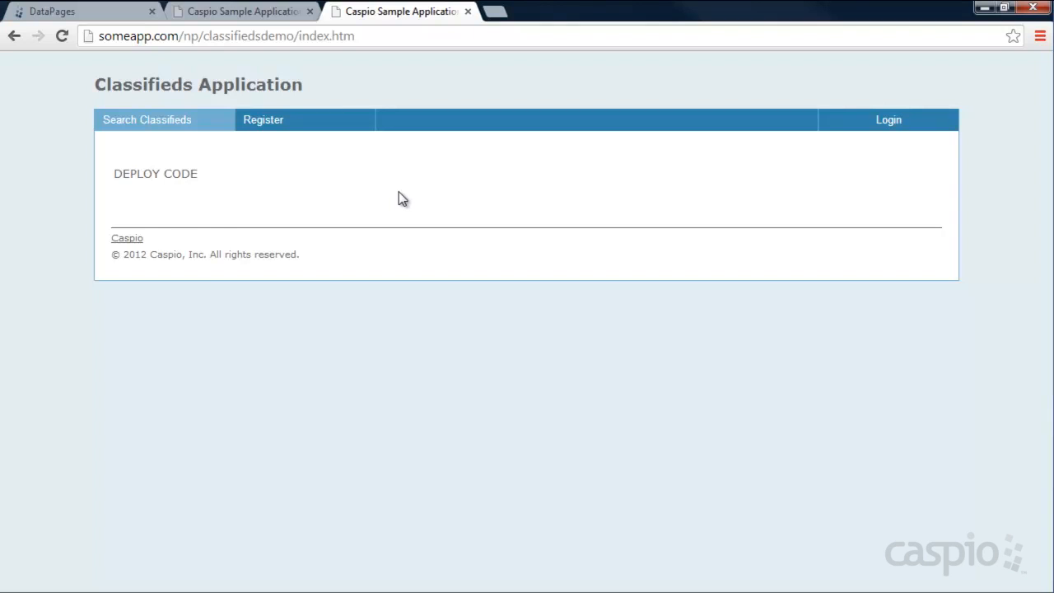
- Open the Classifieds Register page and view register.htm in Notepad++
{"action": "left_click", "coordinate": [280, 125]}
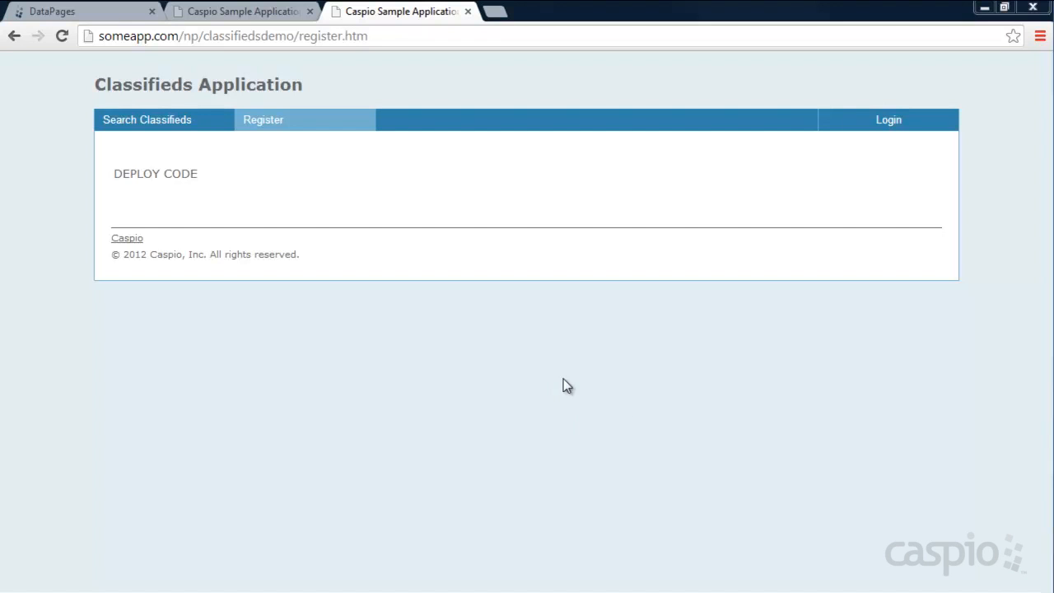
{"action": "left_click", "coordinate": [725, 581]}
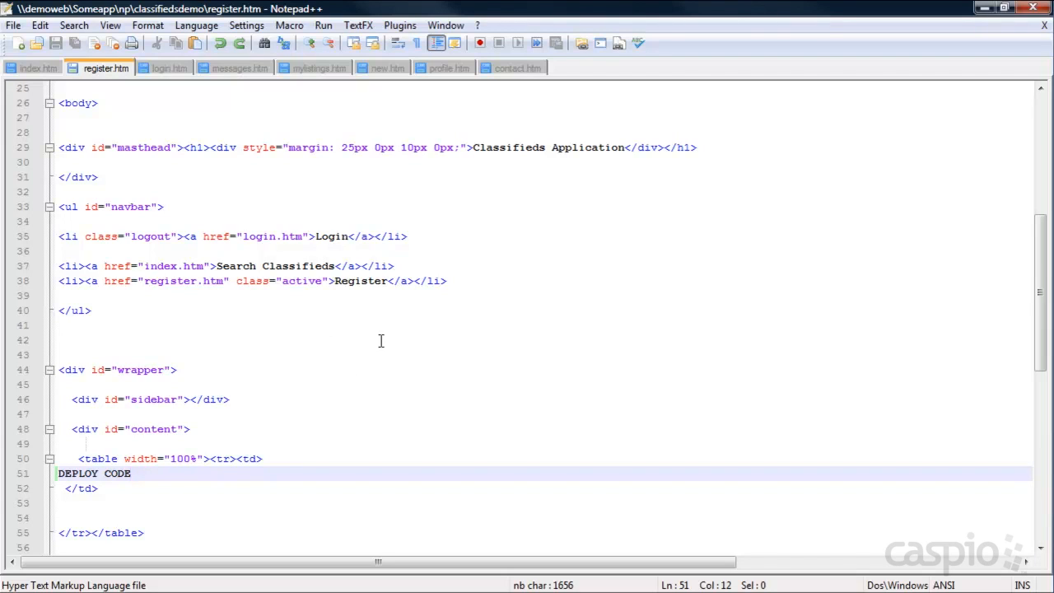
- Paste the Caspio embed code over register.htm's line 51 DEPLOY CODE placeholder, save, and reload the Register page
{"action": "left_click_drag", "start_coordinate": [134, 473], "coordinate": [54, 473]}
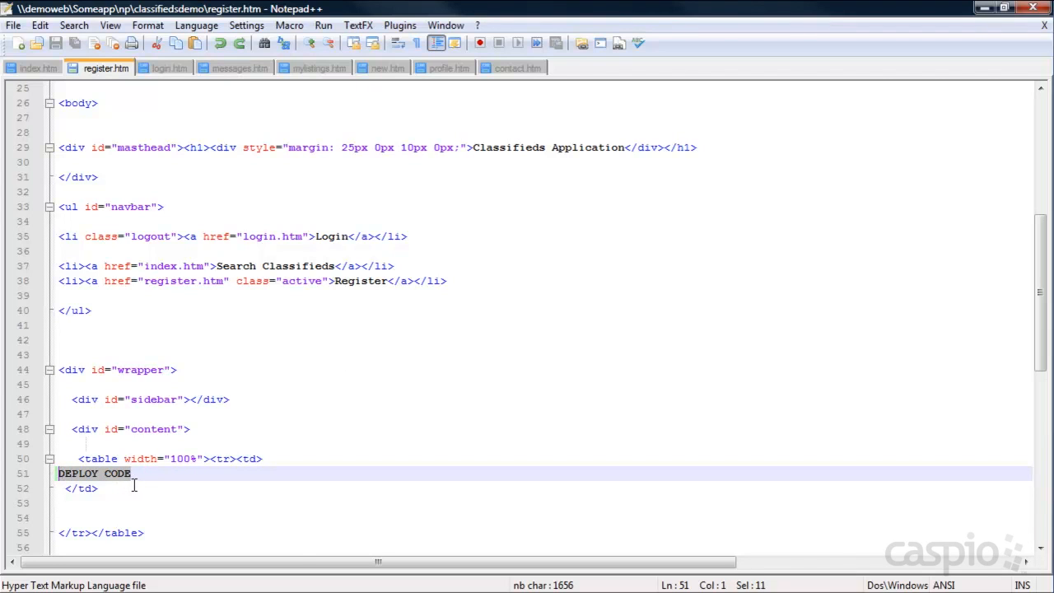
{"action": "key", "text": "ctrl+v"}
{"action": "left_click_drag", "start_coordinate": [345, 563], "coordinate": [51, 567]}
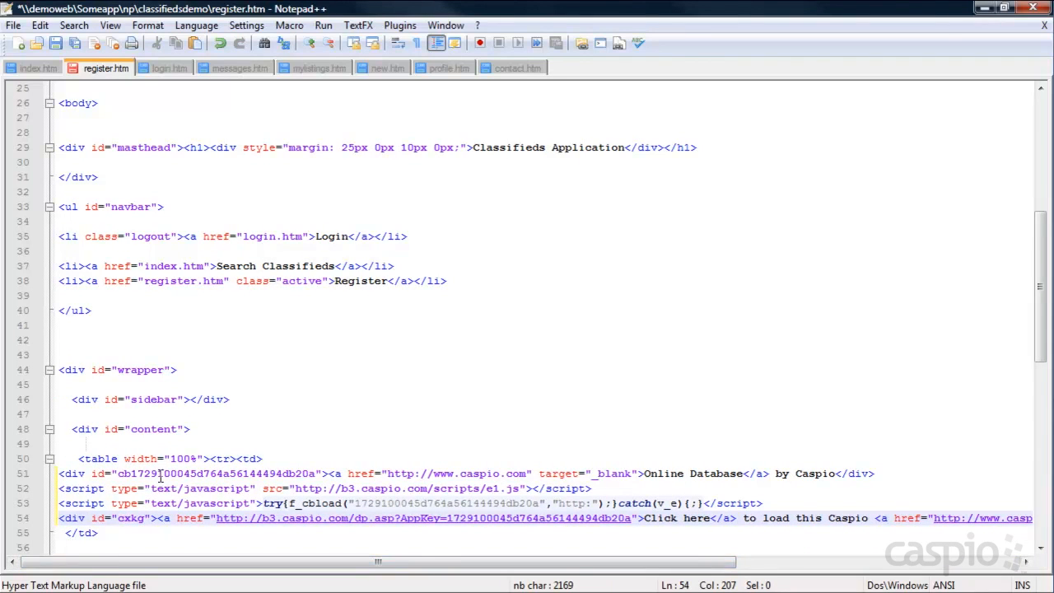
{"action": "key", "text": "ctrl+s"}
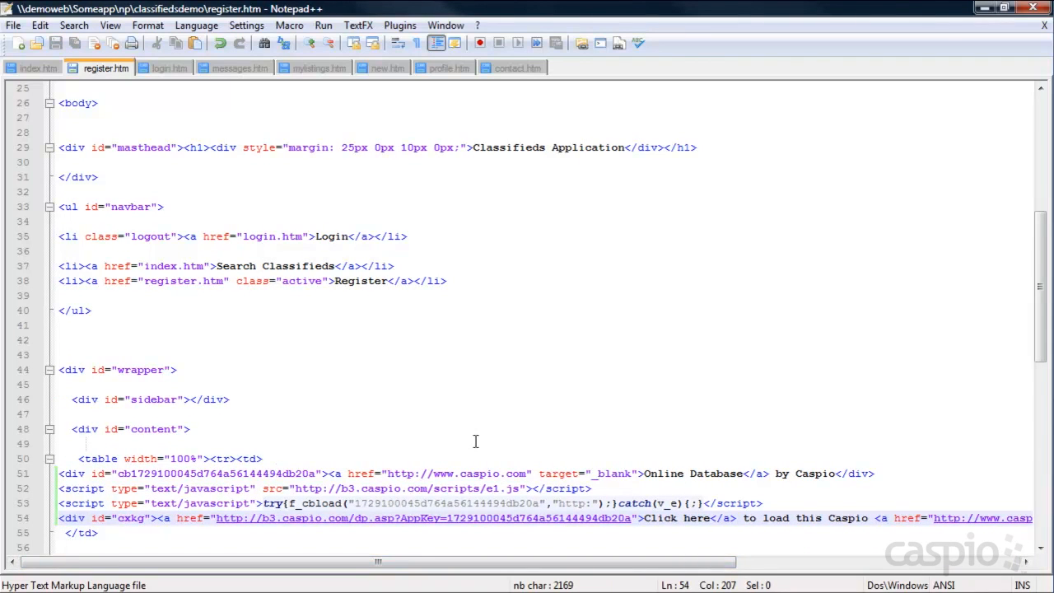
{"action": "left_click", "coordinate": [984, 8]}
{"action": "left_click", "coordinate": [62, 36]}
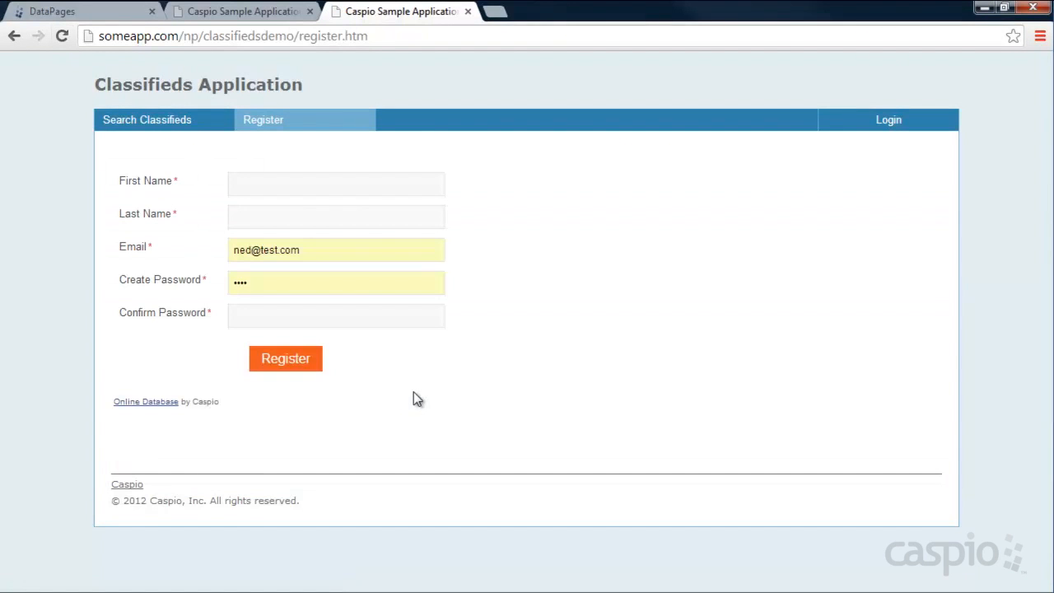
- Fill the embedded registration form with a test first name, last name and password, and submit it
{"action": "left_click", "coordinate": [299, 176]}
{"action": "type", "text": "Ned"}
{"action": "key", "text": "Tab"}
{"action": "type", "text": "P"}
{"action": "key", "text": "Tab"}
{"action": "key", "text": "Tab"}
{"action": "key", "text": "Tab"}
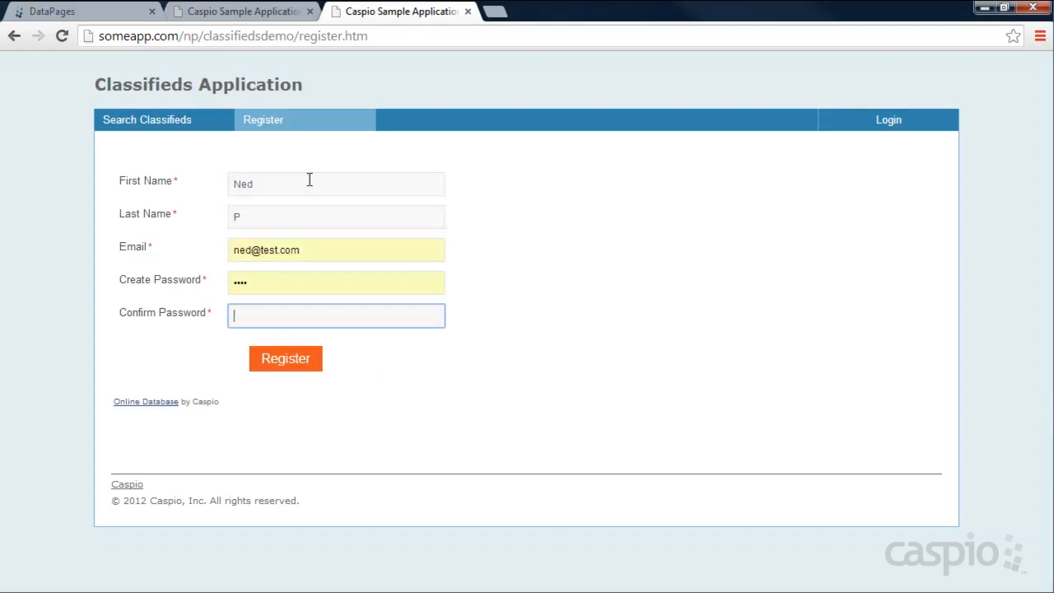
{"action": "type", "text": "test"}
{"action": "left_click", "coordinate": [289, 356]}
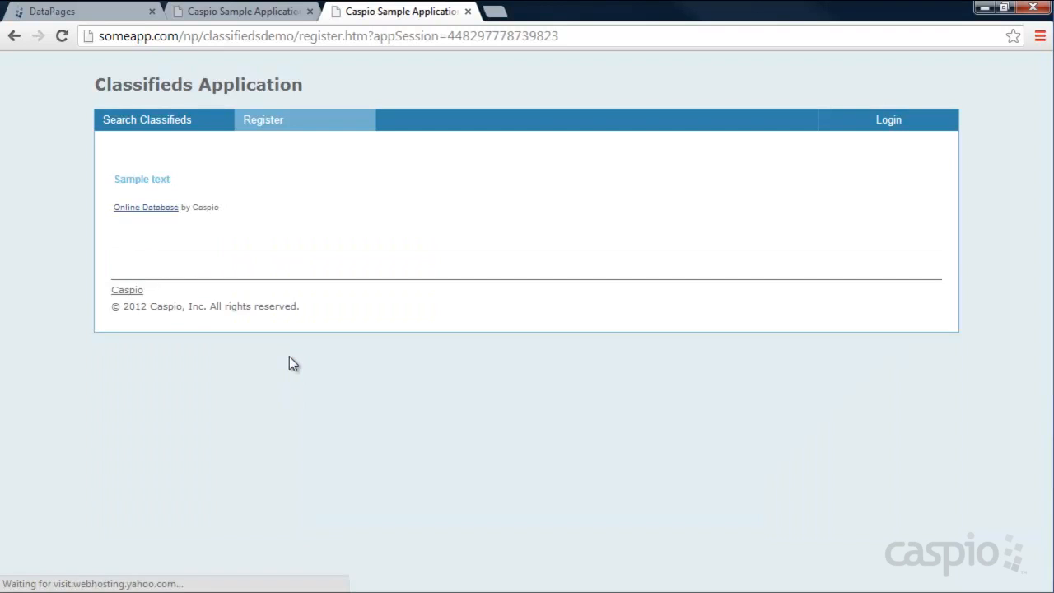
- Check the Sample text confirmation message, then return to the Caspio Bridge DataPages list
{"action": "mouse_move", "coordinate": [171, 181]}
{"action": "left_mouse_down"}
{"action": "mouse_move", "coordinate": [114, 181]}
{"action": "mouse_move", "coordinate": [166, 178]}
{"action": "left_mouse_up"}
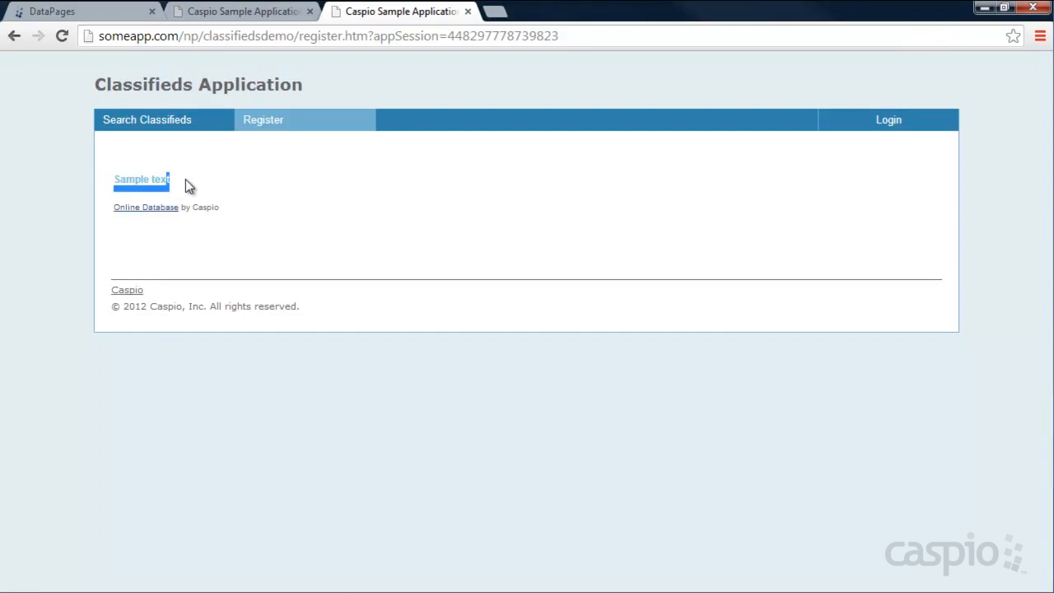
{"action": "left_click", "coordinate": [181, 181]}
{"action": "left_click", "coordinate": [224, 13]}
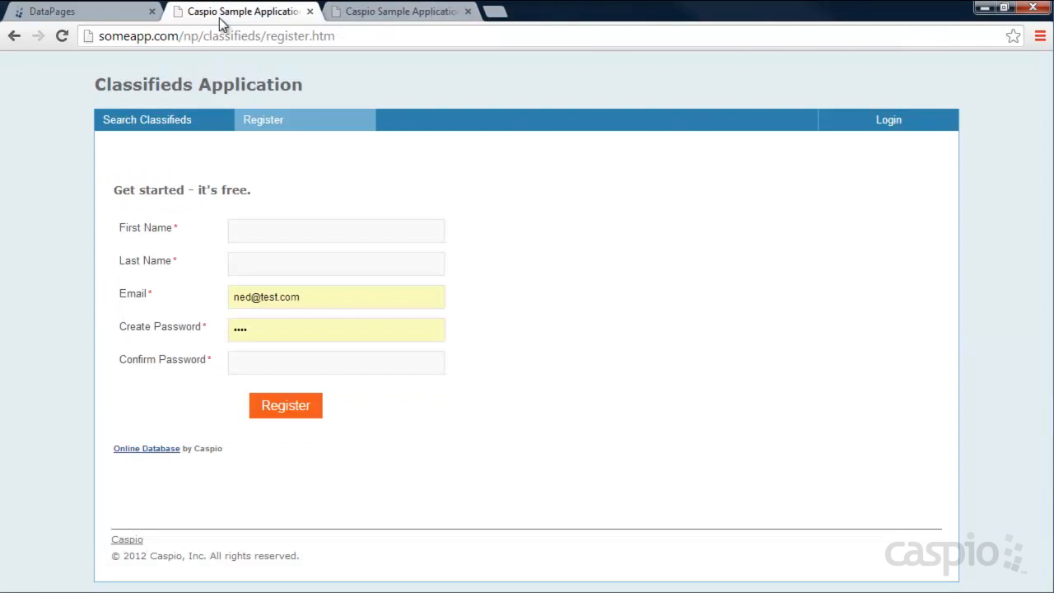
{"action": "left_click", "coordinate": [82, 12]}
{"action": "mouse_move", "coordinate": [259, 191]}
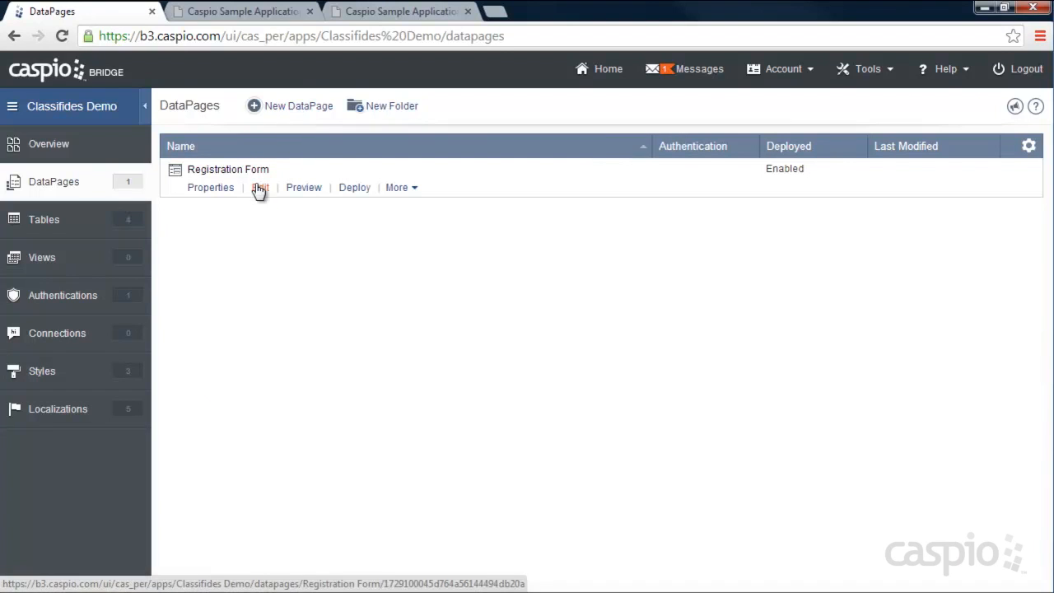
- Open the Registration Form's Destination and Triggers step with Display a message selected after submit
{"action": "left_click", "coordinate": [259, 189]}
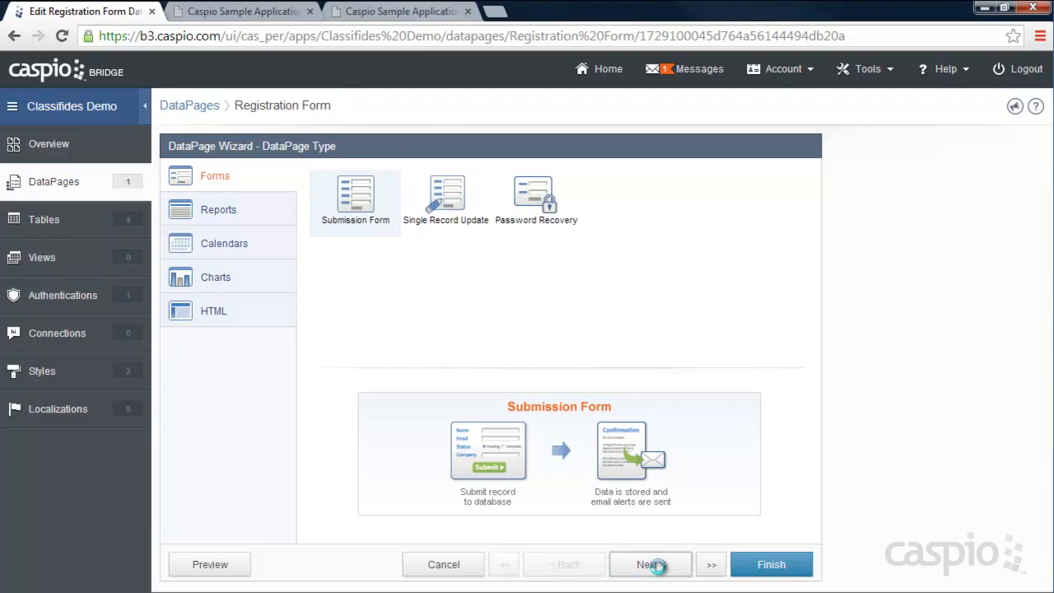
{"action": "left_click", "coordinate": [711, 566]}
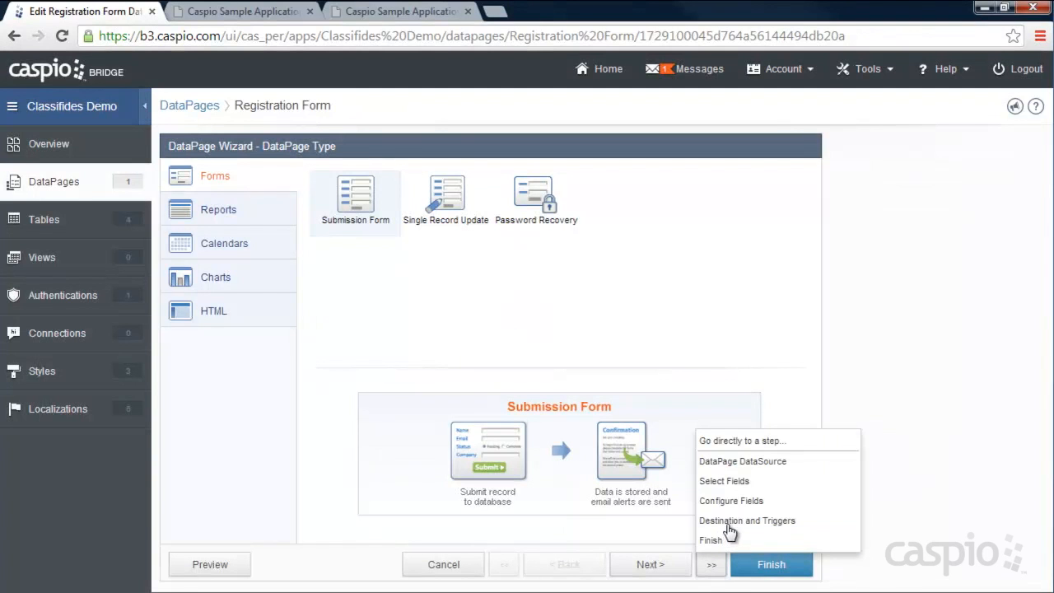
{"action": "left_click", "coordinate": [729, 522]}
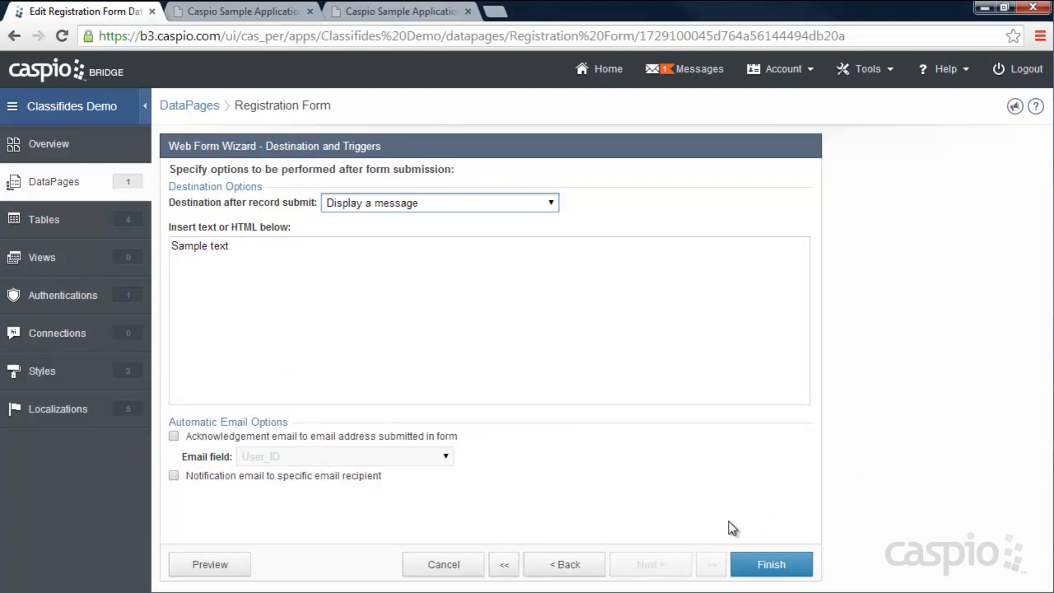
{"action": "left_click_drag", "start_coordinate": [231, 245], "coordinate": [172, 247]}
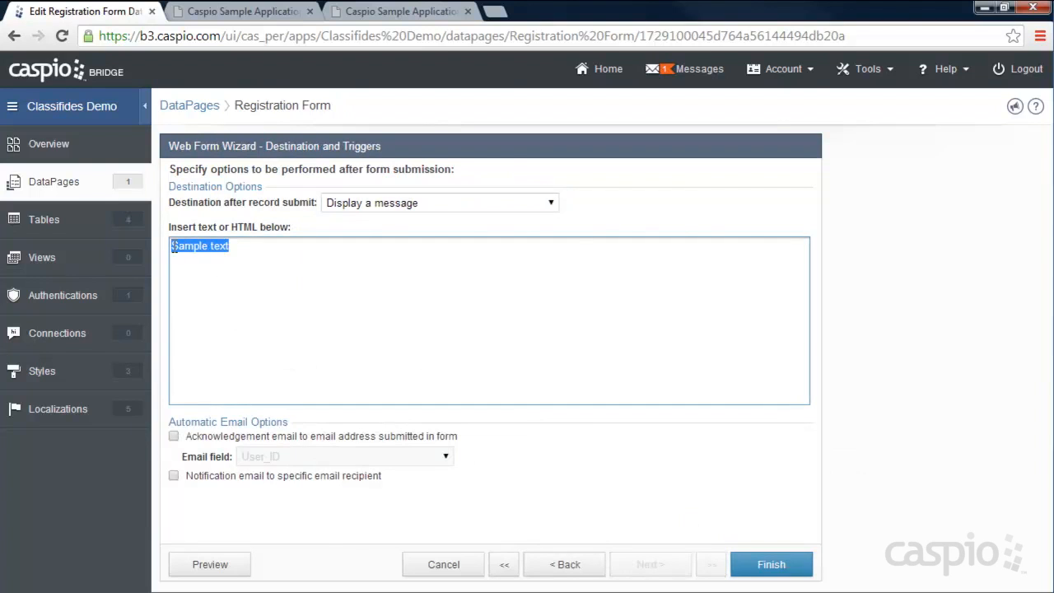
{"action": "left_click", "coordinate": [237, 245]}
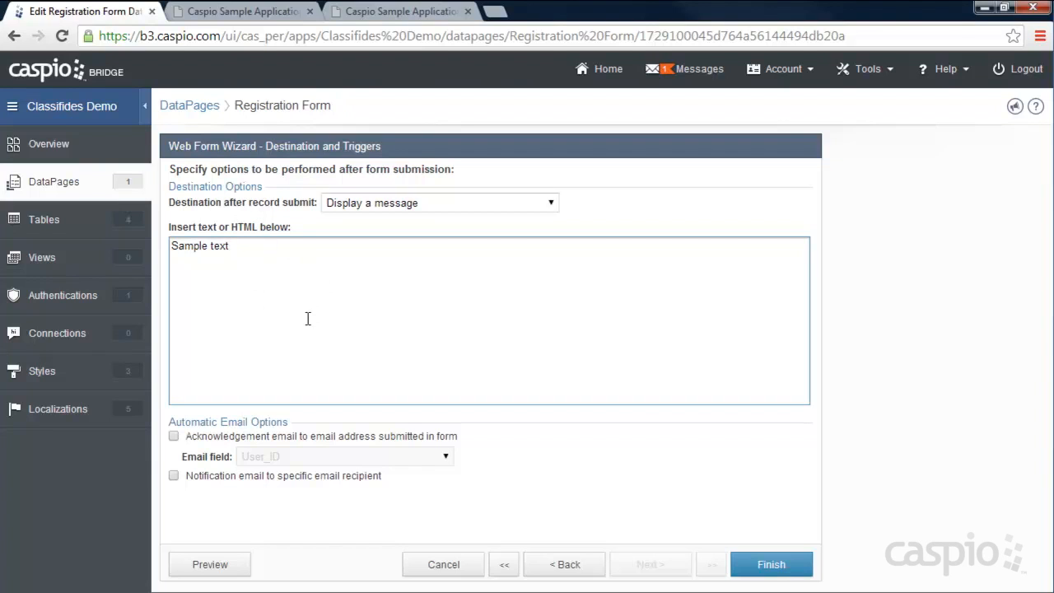
{"action": "left_click", "coordinate": [370, 203]}
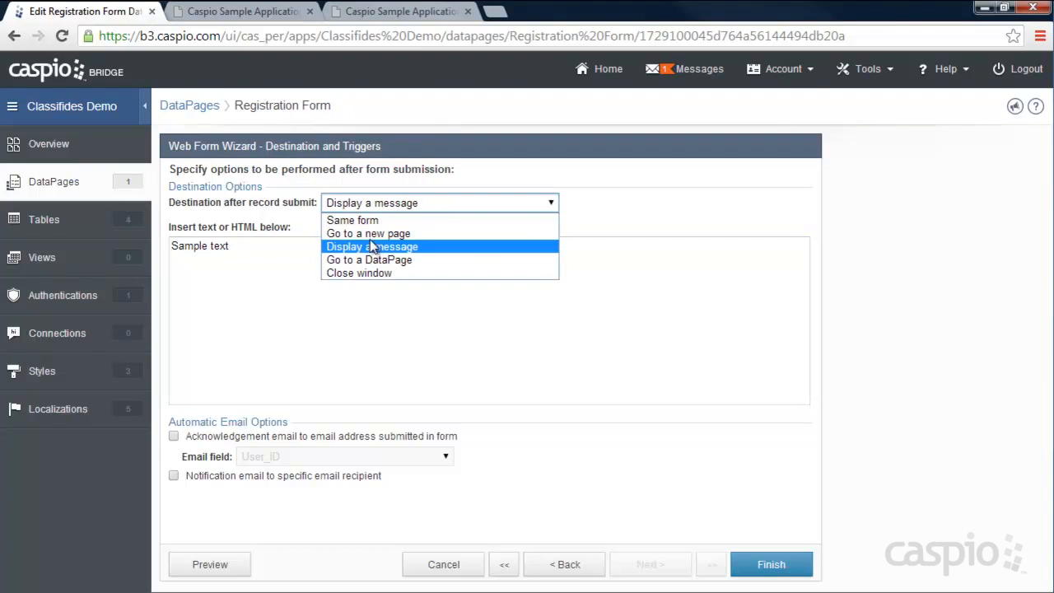
{"action": "left_click", "coordinate": [370, 234]}
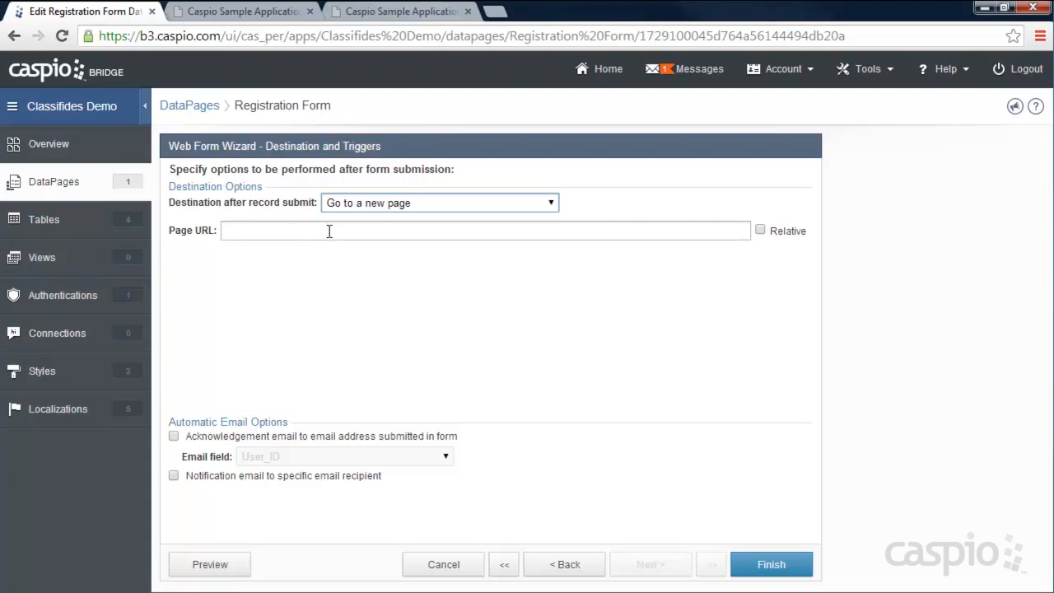
{"action": "left_click", "coordinate": [385, 205]}
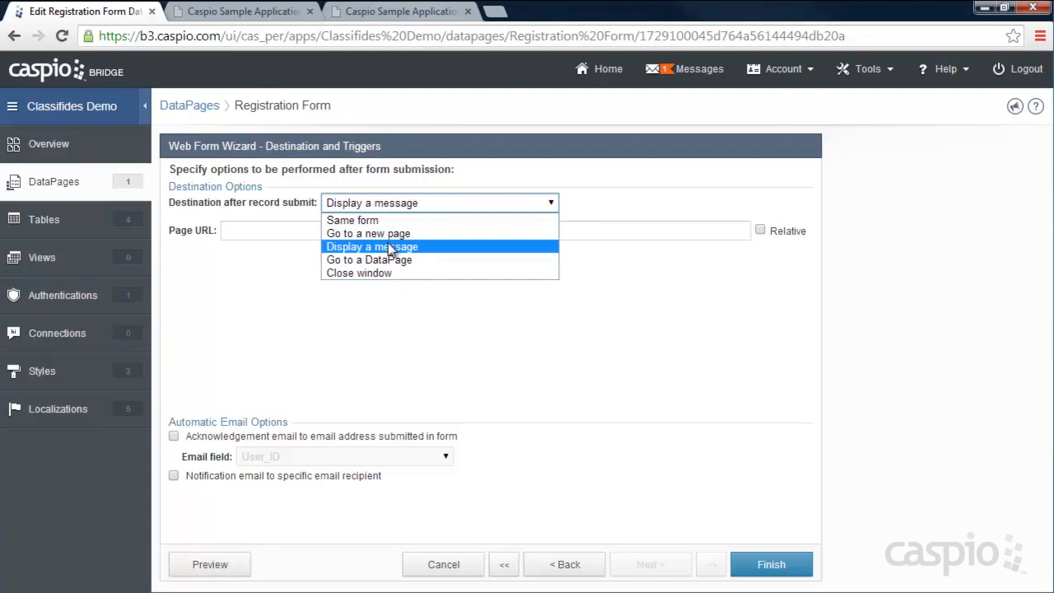
{"action": "left_click", "coordinate": [391, 248]}
- Replace the message with 'Thank you for registering. We'll be in touch shortly.', fixing the typo, and finish
{"action": "triple_click", "coordinate": [343, 256]}
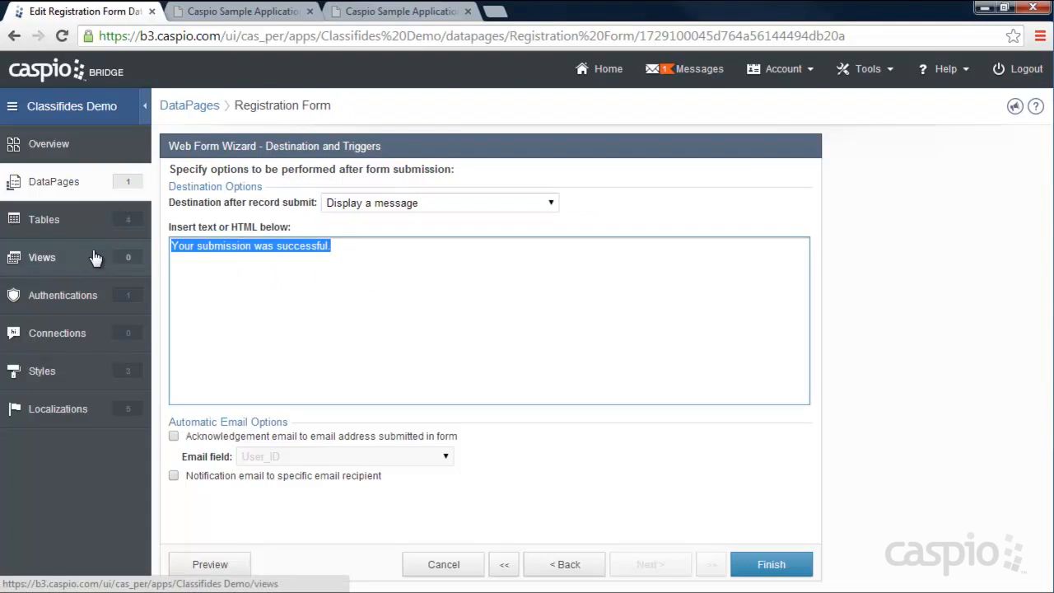
{"action": "type", "text": "Thank you for registerting. "}
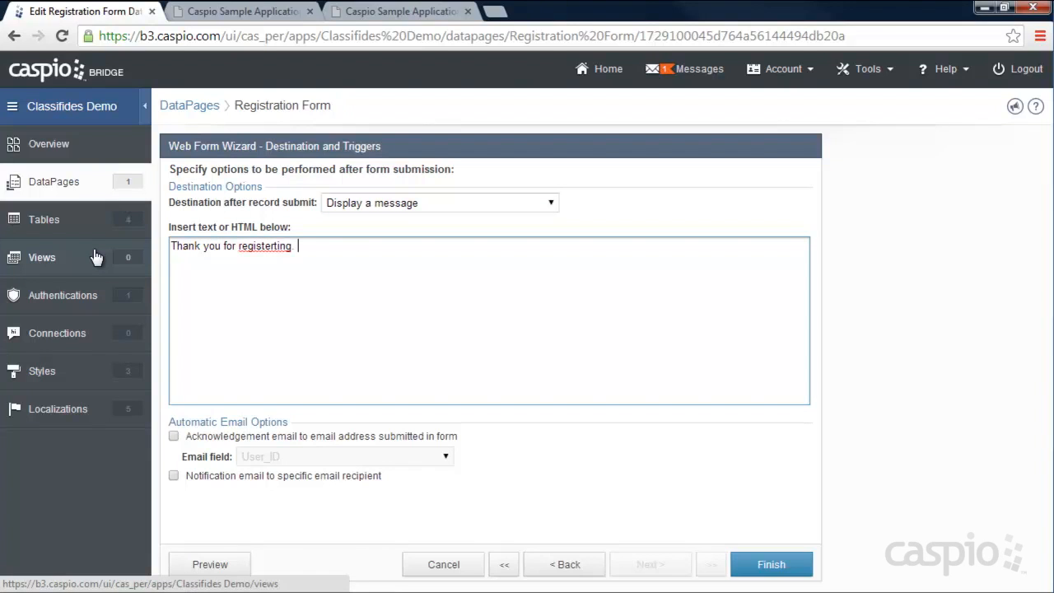
{"action": "type", "text": "We'll be in touch shor"}
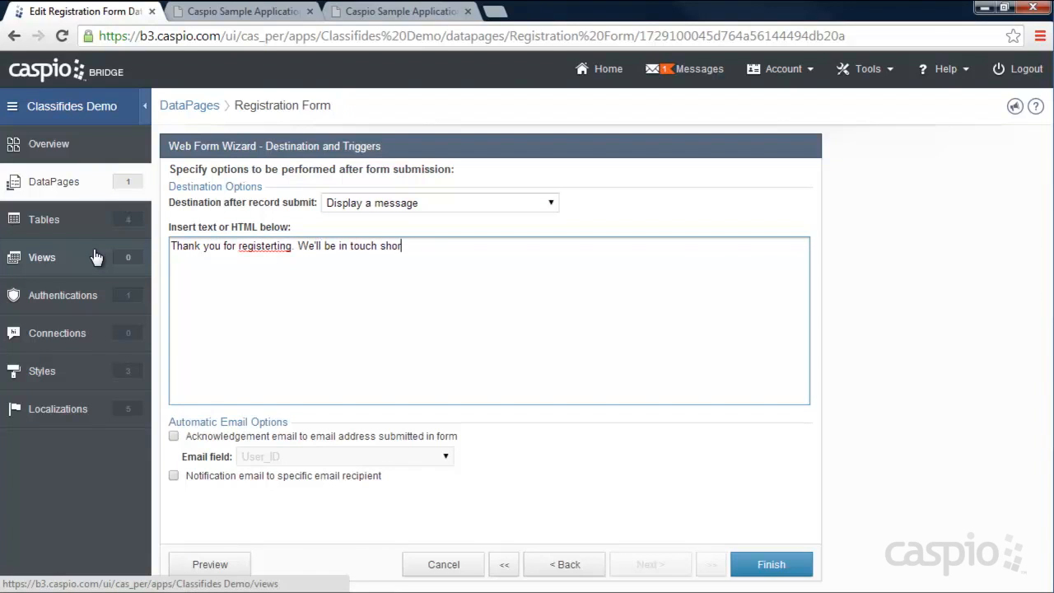
{"action": "type", "text": "tly."}
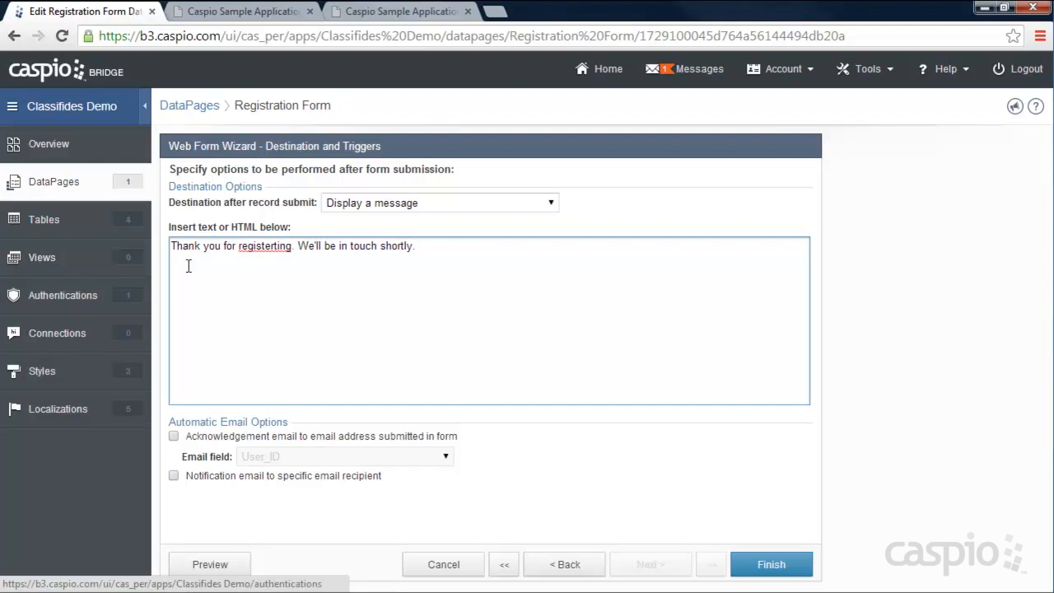
{"action": "right_click", "coordinate": [259, 247]}
{"action": "left_click", "coordinate": [310, 187]}
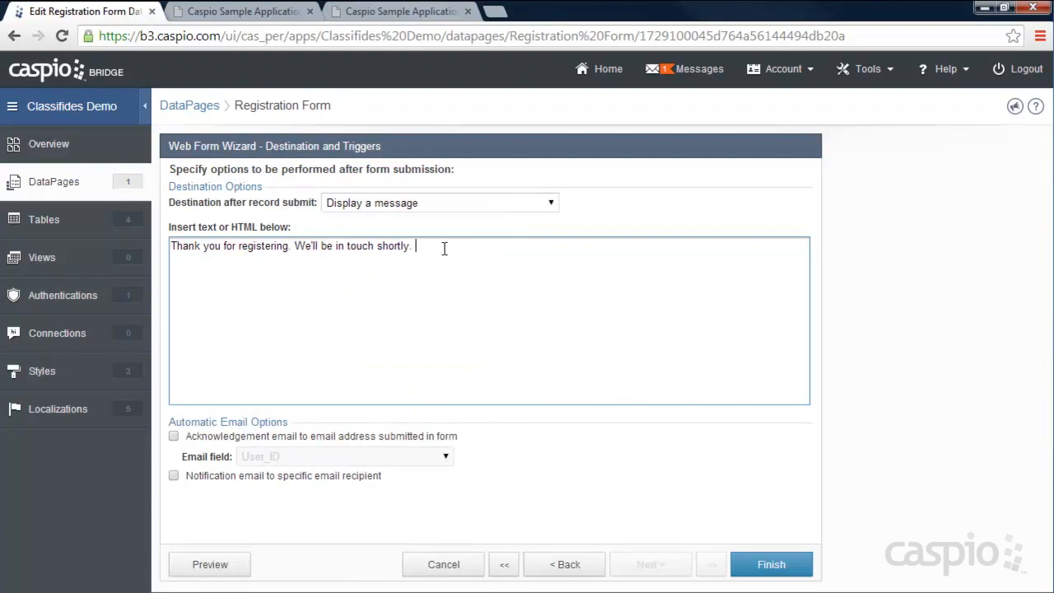
{"action": "left_click", "coordinate": [762, 565]}
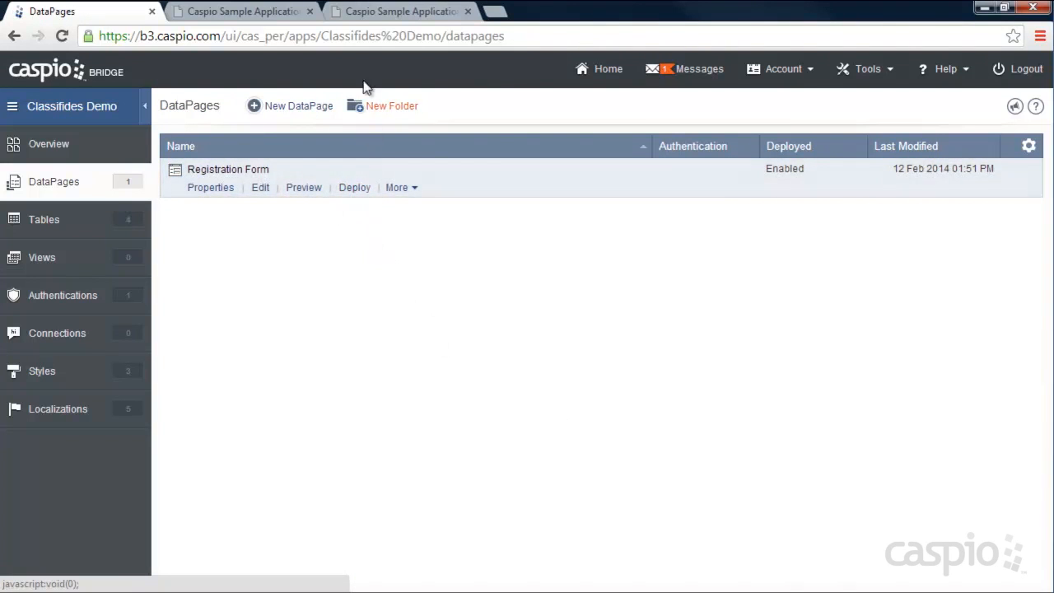
- Reload the live Register page to confirm the new thank-you message, then bring the form back
{"action": "left_click", "coordinate": [362, 13]}
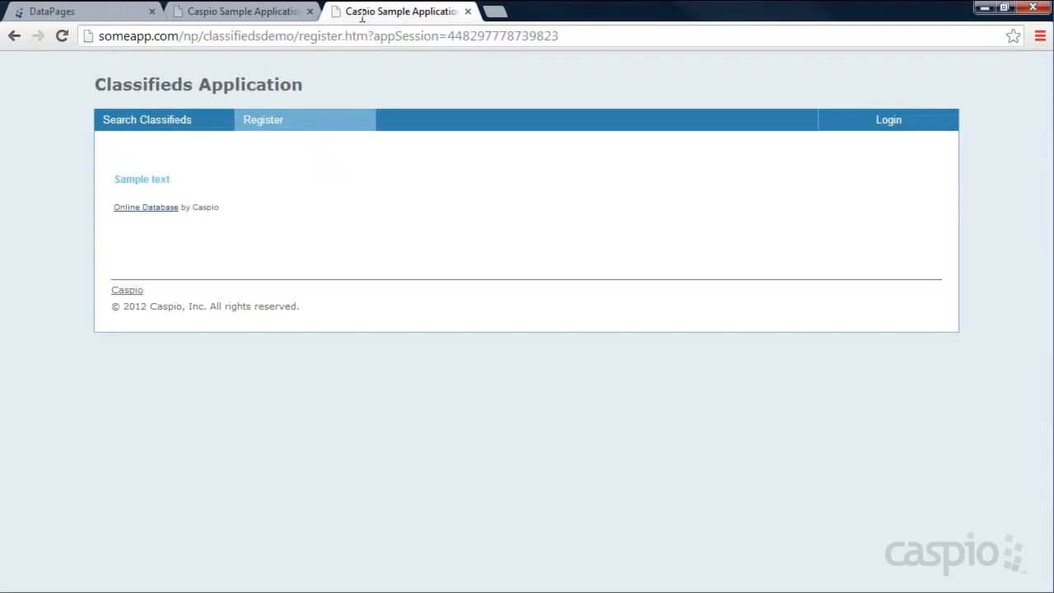
{"action": "left_click", "coordinate": [61, 36]}
{"action": "left_click_drag", "start_coordinate": [114, 179], "coordinate": [360, 179]}
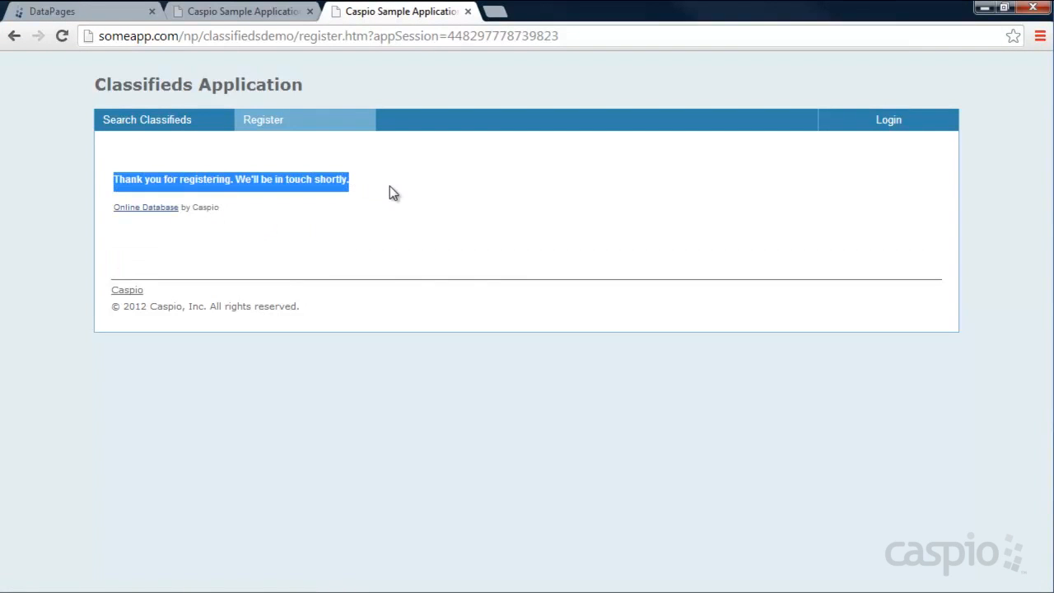
{"action": "left_click", "coordinate": [387, 183]}
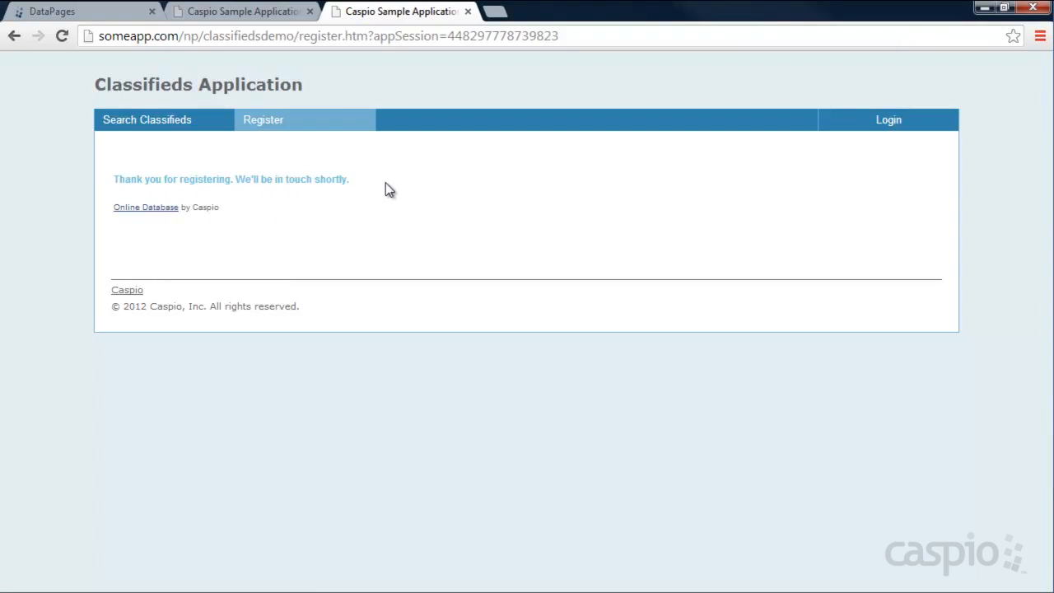
{"action": "left_click", "coordinate": [266, 127]}
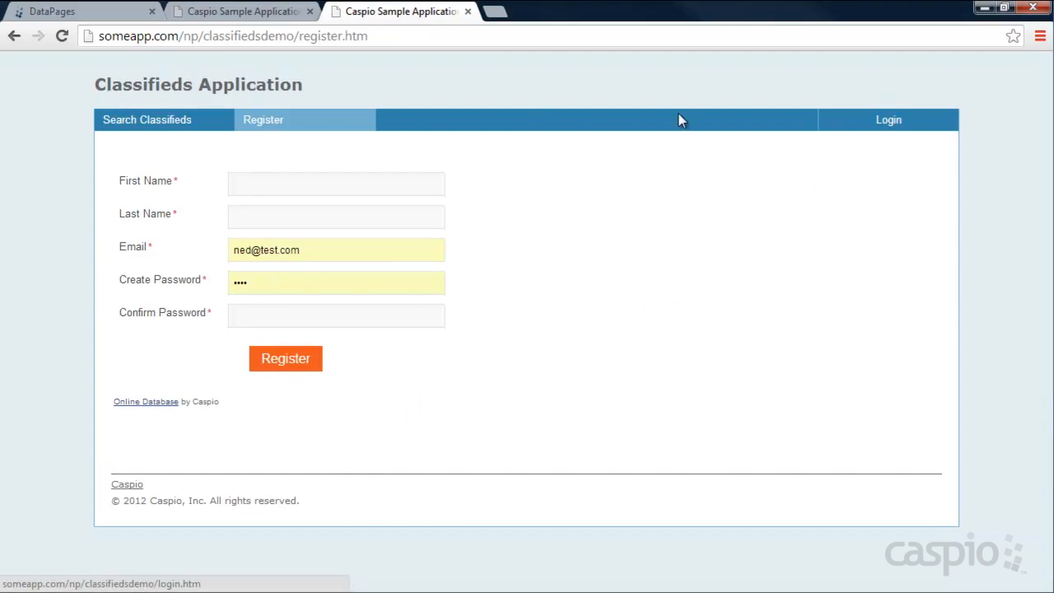
- Look at the classifieds login page, then go back to the Caspio Bridge DataPages list
{"action": "left_click", "coordinate": [242, 17]}
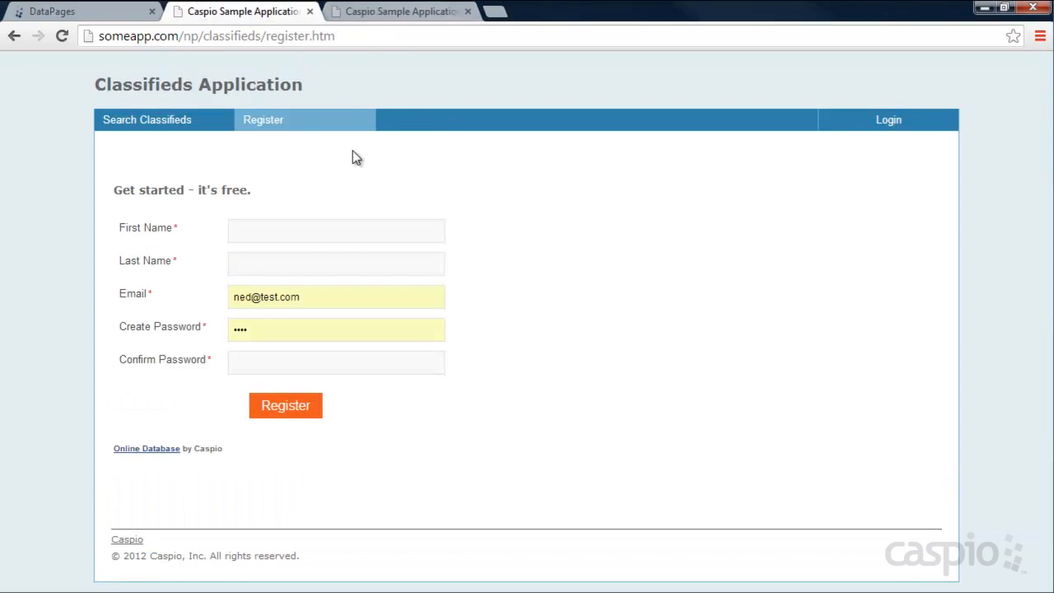
{"action": "left_click", "coordinate": [889, 130]}
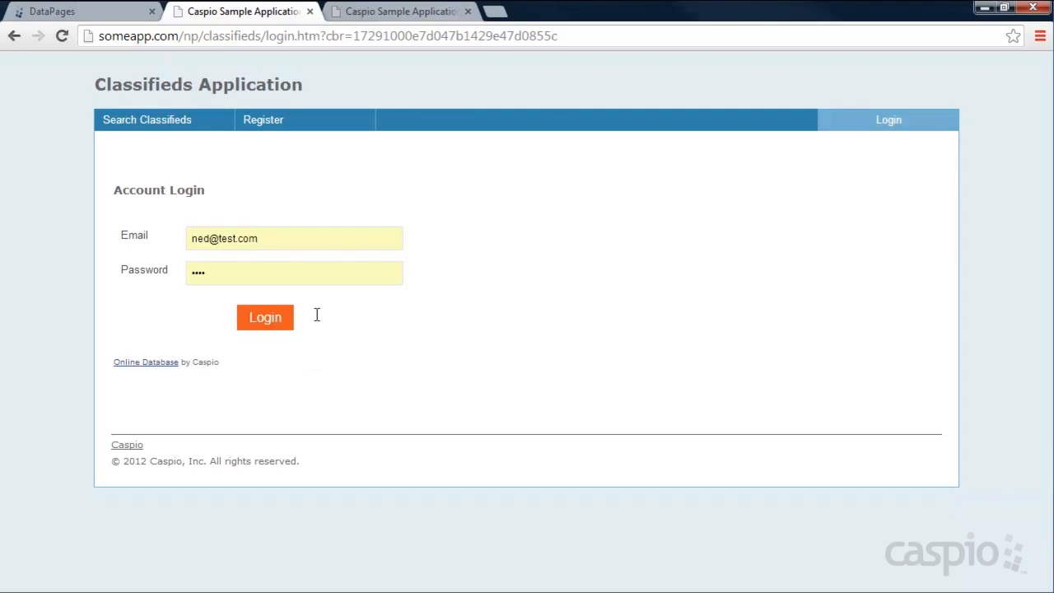
{"action": "left_click", "coordinate": [66, 11]}
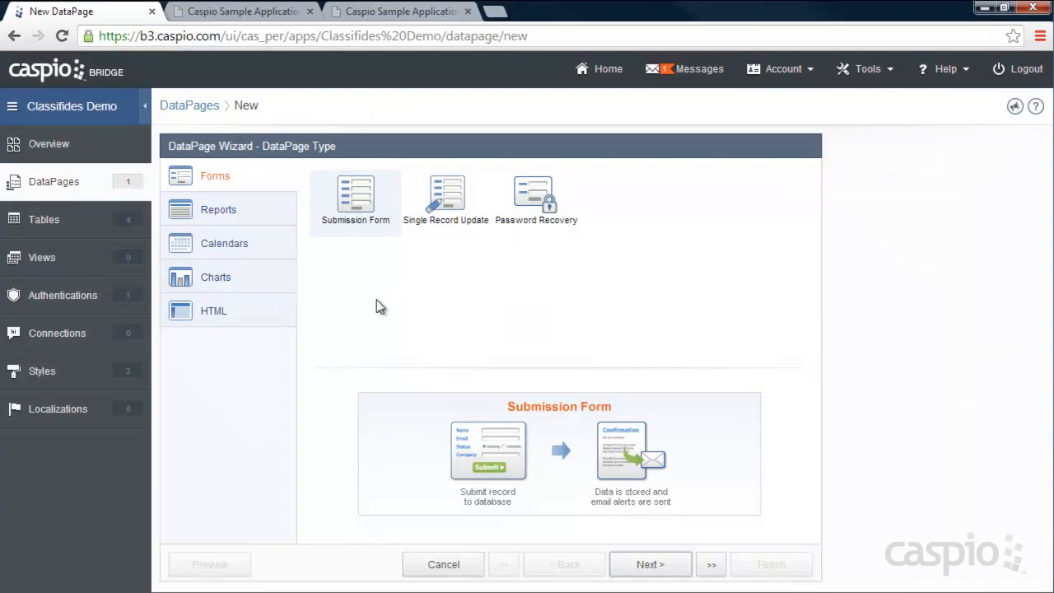
- Choose the HTML Page DataPage type and name it Login Screen
{"action": "left_click", "coordinate": [212, 315]}
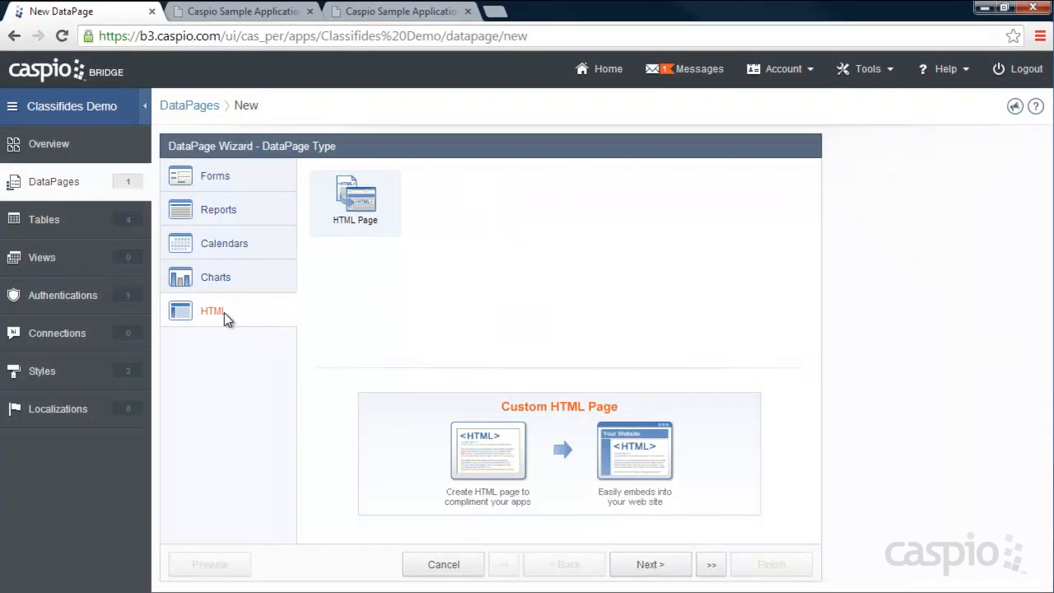
{"action": "left_click", "coordinate": [650, 564]}
{"action": "left_click_drag", "start_coordinate": [479, 221], "coordinate": [395, 227]}
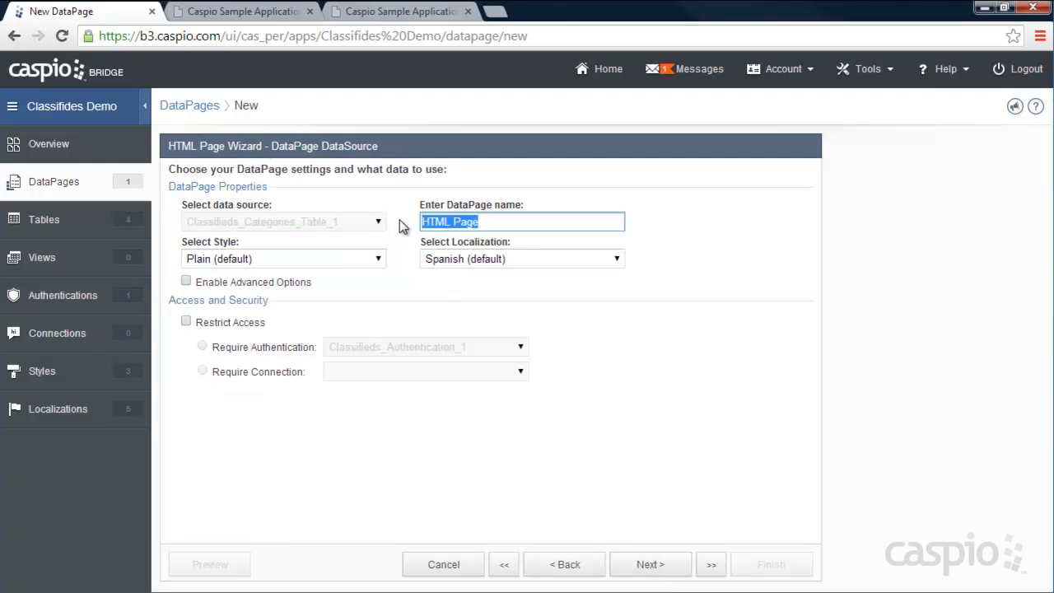
{"action": "type", "text": "Login Scree"}
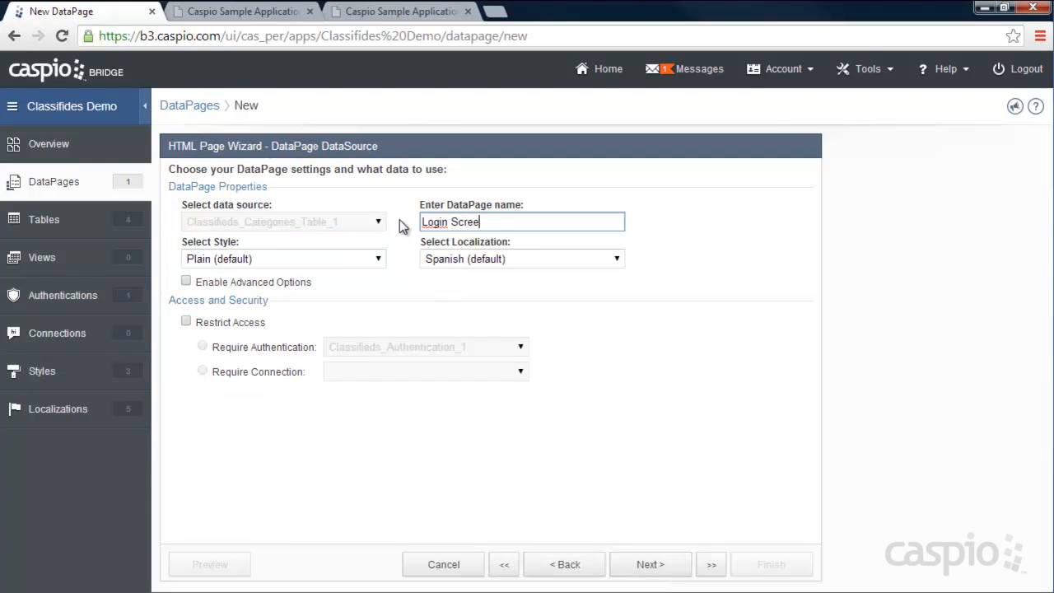
- Give Login Screen Sample Style, English localization and restricted access via Classifieds_Authentication_1
{"action": "left_click", "coordinate": [368, 259]}
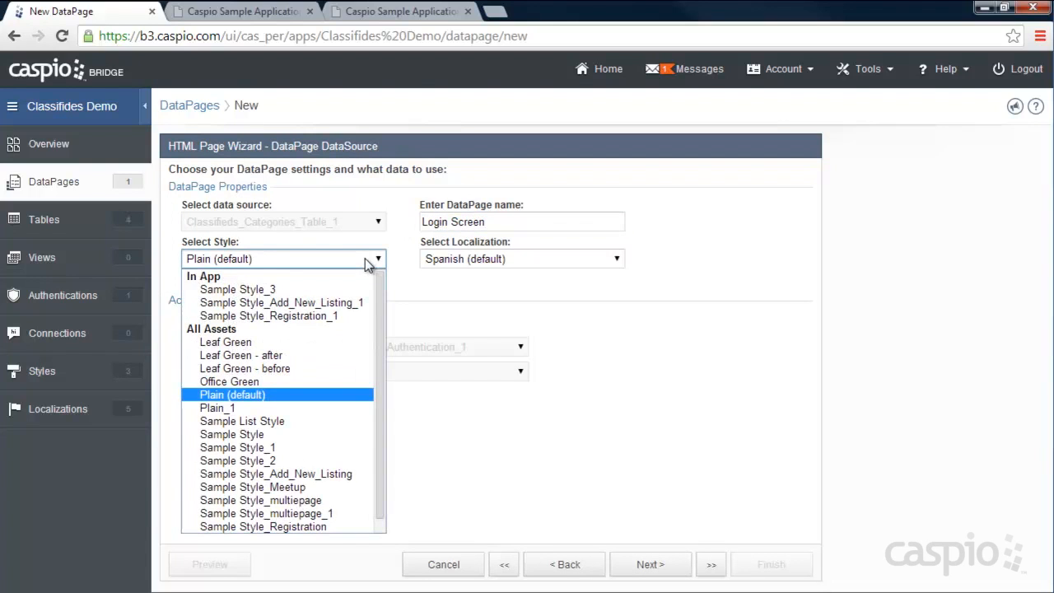
{"action": "left_click", "coordinate": [282, 435]}
{"action": "left_click", "coordinate": [502, 258]}
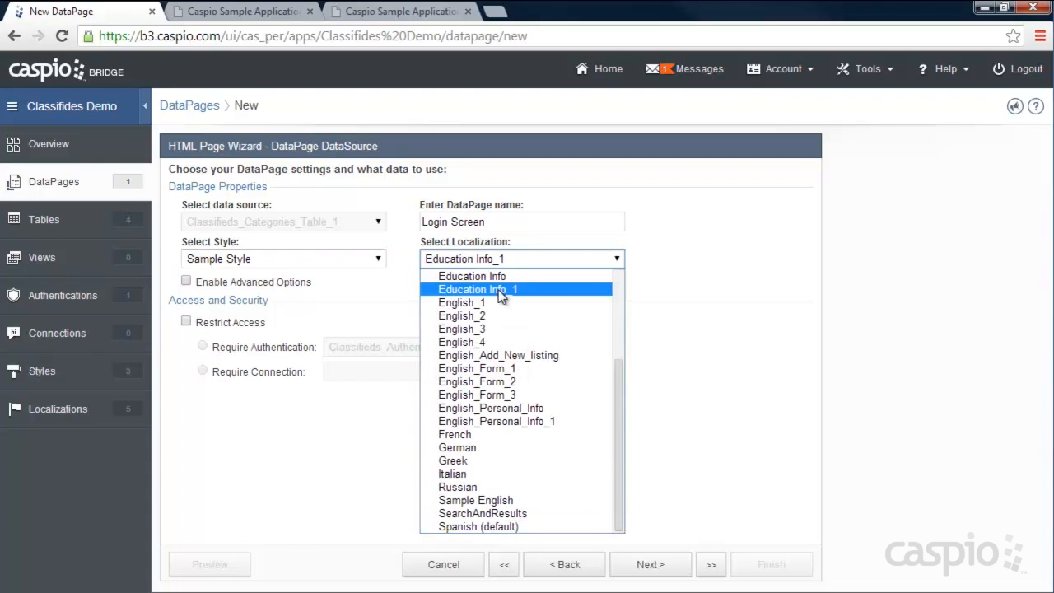
{"action": "scroll", "coordinate": [510, 337], "scroll_direction": "up", "scroll_amount": 3}
{"action": "left_click", "coordinate": [500, 290]}
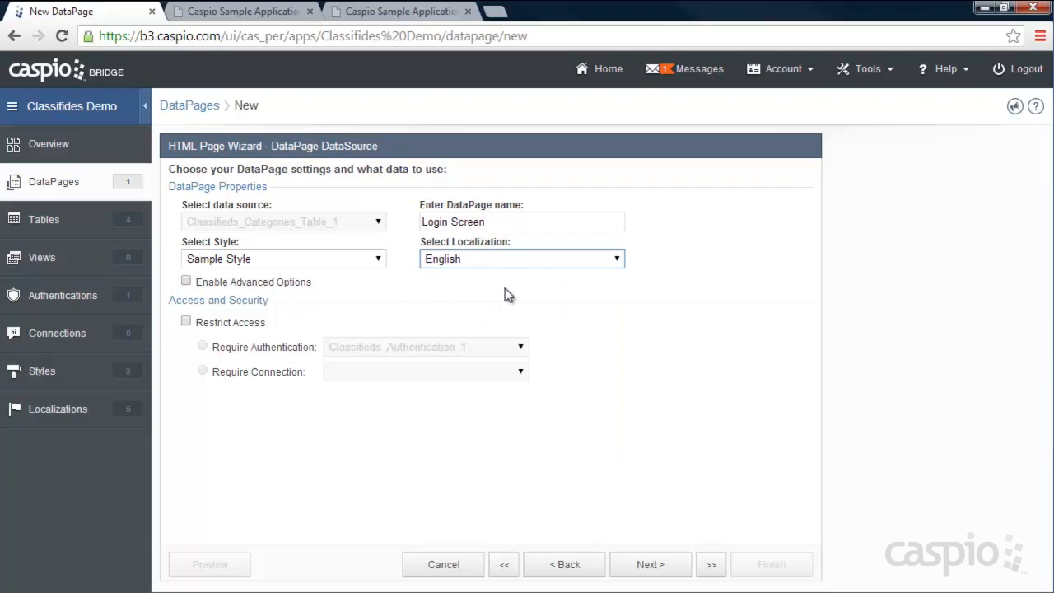
{"action": "left_click", "coordinate": [186, 322]}
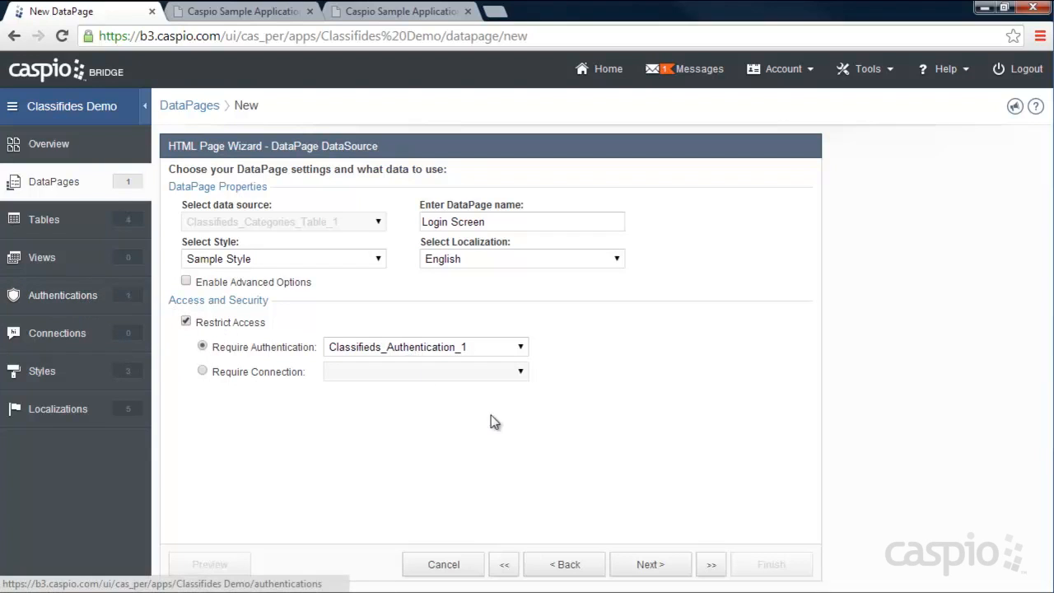
{"action": "left_click", "coordinate": [663, 568]}
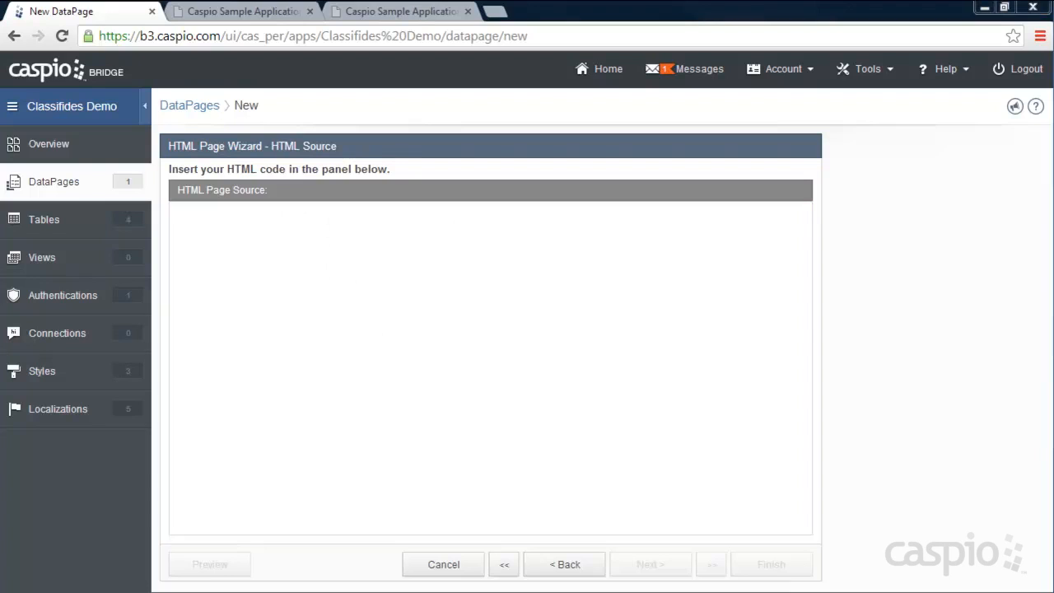
- Paste a window.location script redirecting to mylistings.htm into the HTML source and finish Login Screen
{"action": "left_click", "coordinate": [273, 223]}
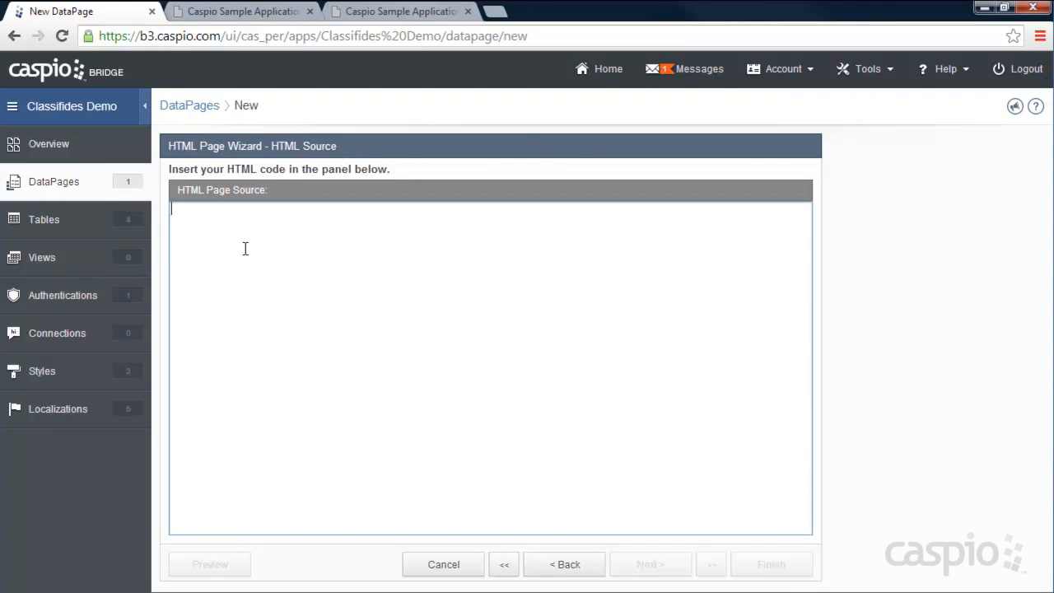
{"action": "type", "text": "<script> { window.location = \"mylistings.htm\"; } </script>"}
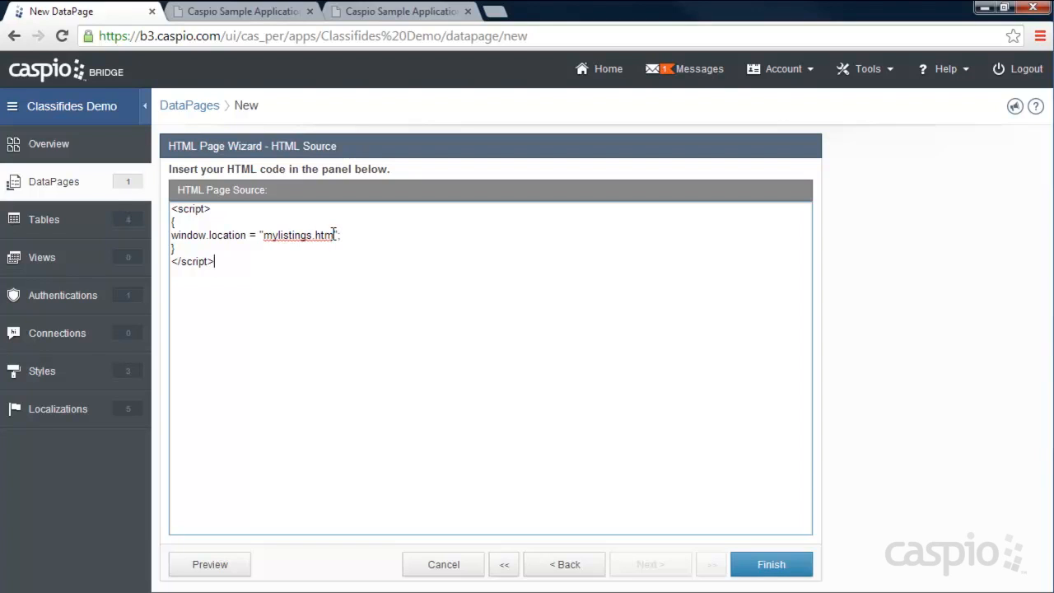
{"action": "left_click_drag", "start_coordinate": [216, 211], "coordinate": [170, 209]}
{"action": "left_click", "coordinate": [219, 209]}
{"action": "mouse_move", "coordinate": [266, 240]}
{"action": "left_mouse_down"}
{"action": "mouse_move", "coordinate": [337, 237]}
{"action": "mouse_move", "coordinate": [271, 238]}
{"action": "left_mouse_up"}
{"action": "left_click", "coordinate": [769, 567]}
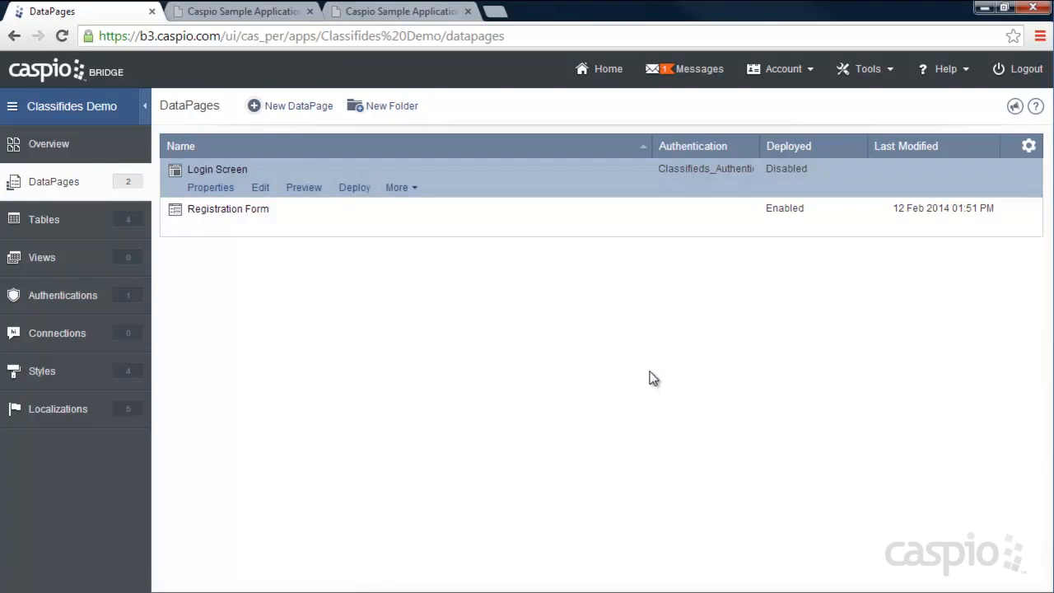
- Try signing in on the live classifieds login page and check its web address
{"action": "left_click", "coordinate": [247, 15]}
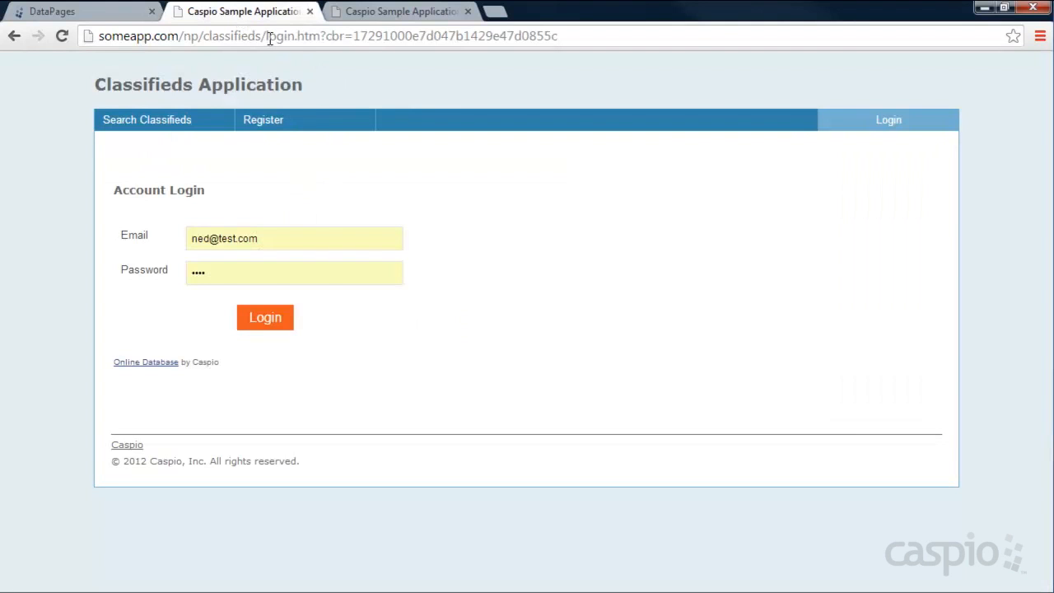
{"action": "left_click", "coordinate": [271, 316]}
{"action": "left_click_drag", "start_coordinate": [270, 38], "coordinate": [359, 35]}
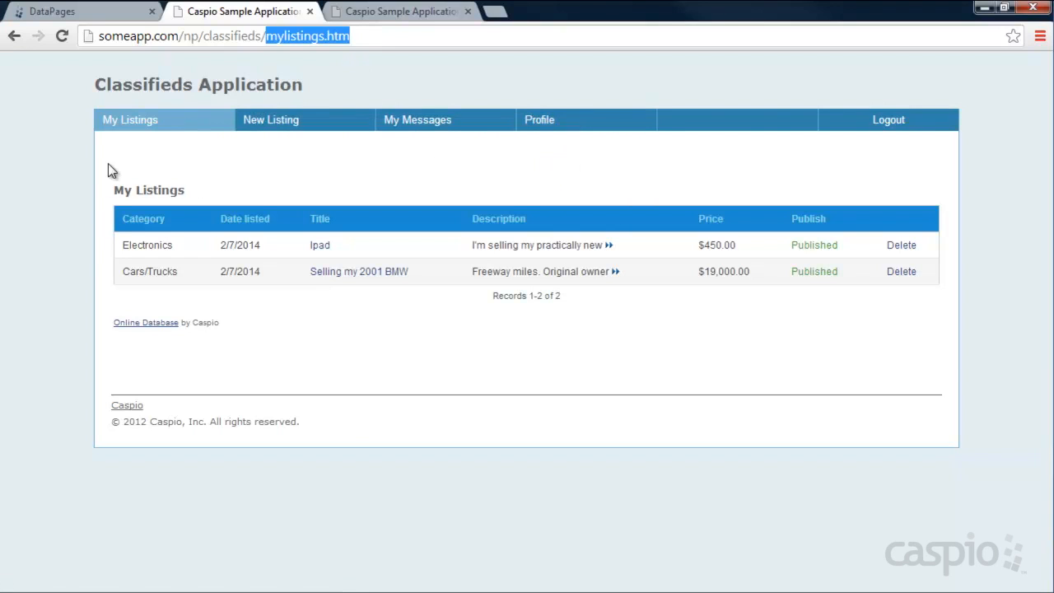
{"action": "left_click", "coordinate": [115, 11]}
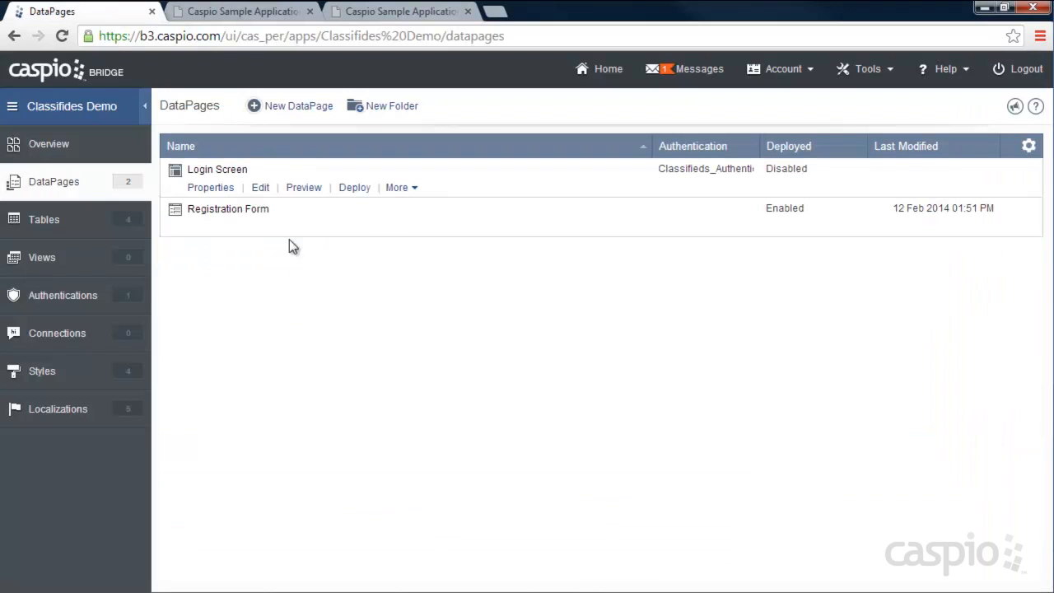
- Enable deployment of Login Screen and copy its embed code
{"action": "left_click", "coordinate": [354, 188]}
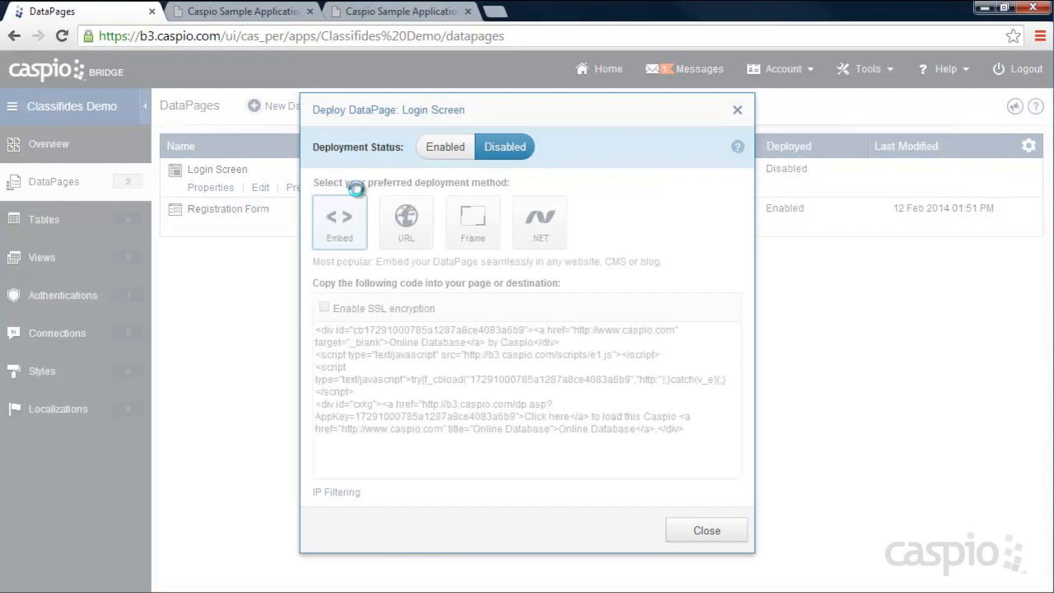
{"action": "left_click", "coordinate": [449, 156]}
{"action": "right_click", "coordinate": [453, 394]}
{"action": "key", "text": "ctrl+c"}
{"action": "left_click", "coordinate": [491, 202]}
{"action": "left_click", "coordinate": [704, 530]}
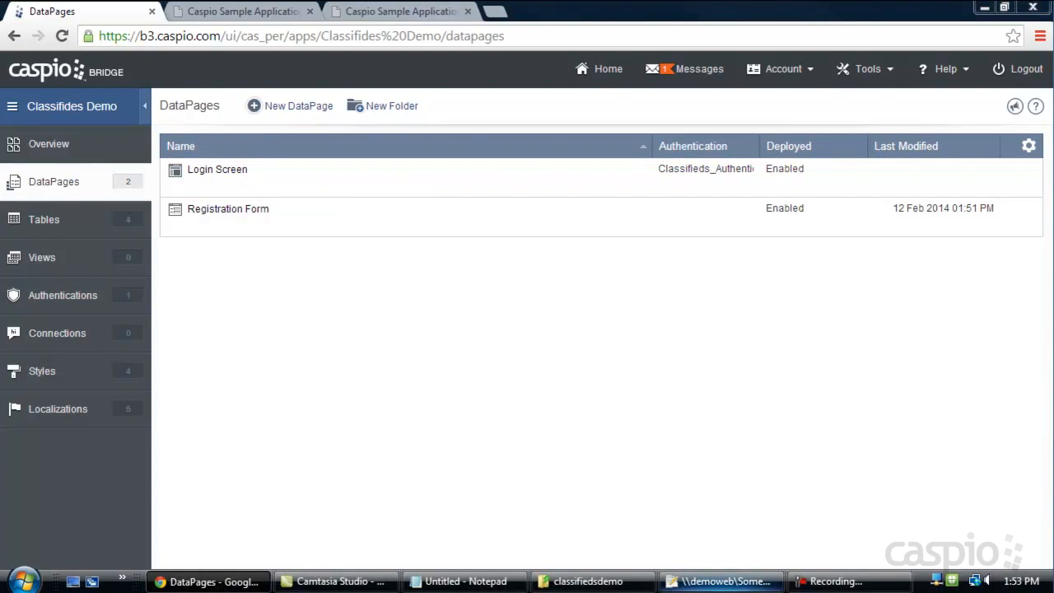
{"action": "left_click", "coordinate": [716, 583]}
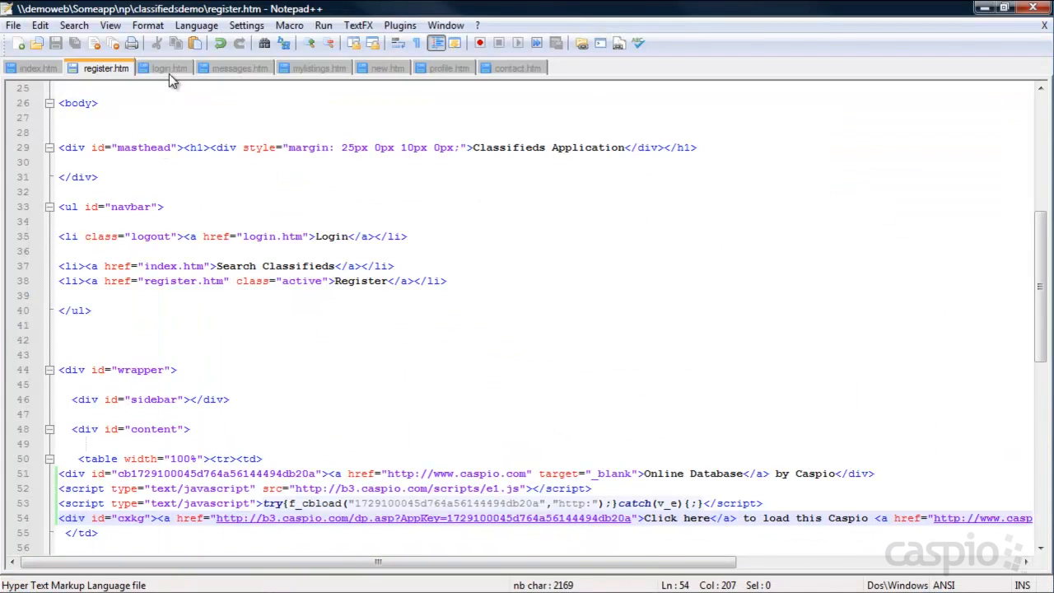
- Paste the Login Screen embed code over login.htm's DEPLOY CODE placeholder and save the file
{"action": "left_click", "coordinate": [168, 68]}
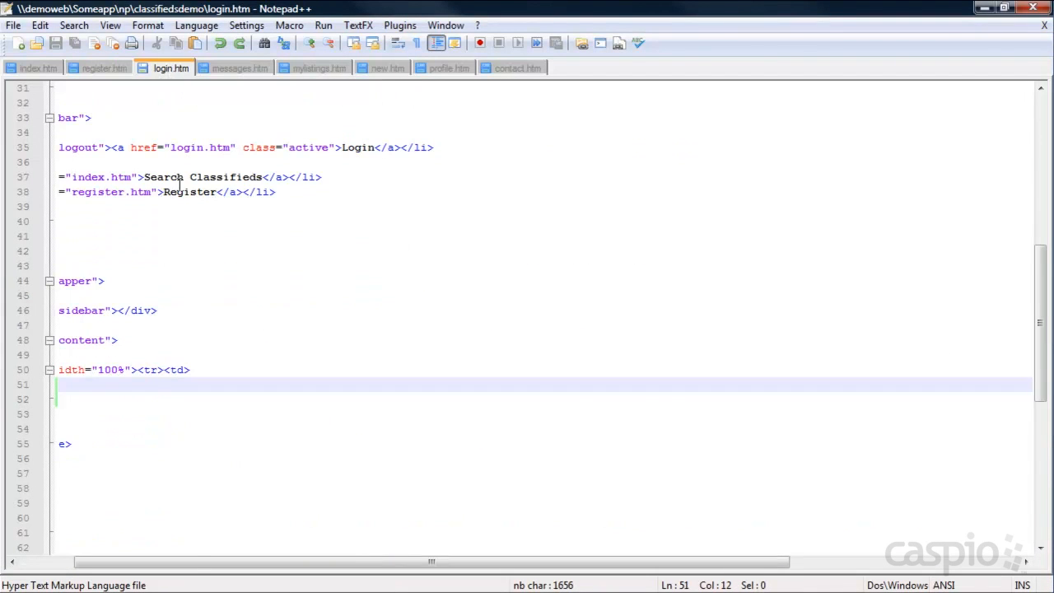
{"action": "left_click_drag", "start_coordinate": [195, 565], "coordinate": [66, 564]}
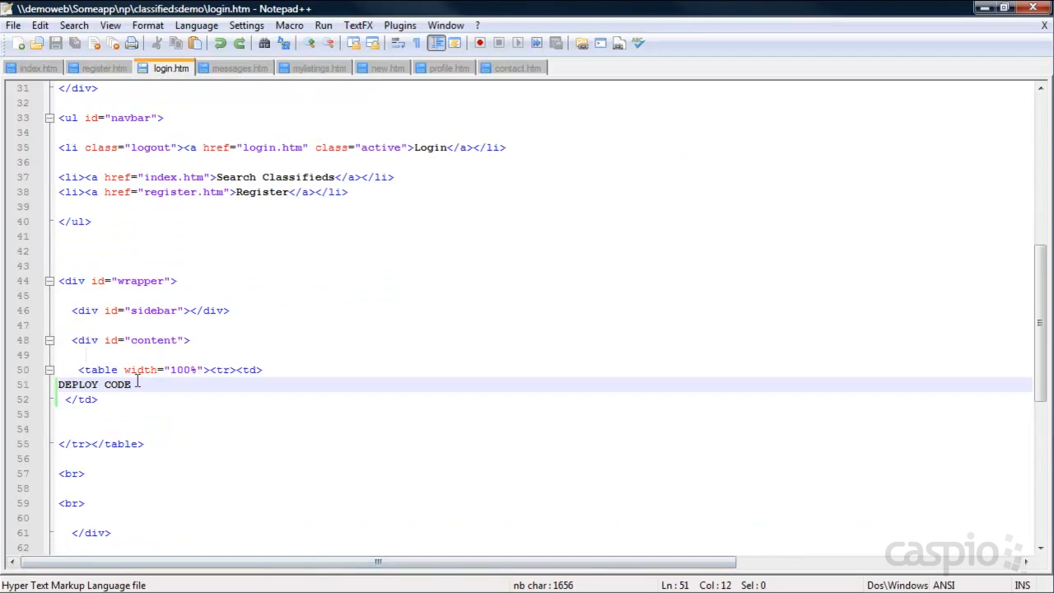
{"action": "left_click_drag", "start_coordinate": [142, 384], "coordinate": [61, 393]}
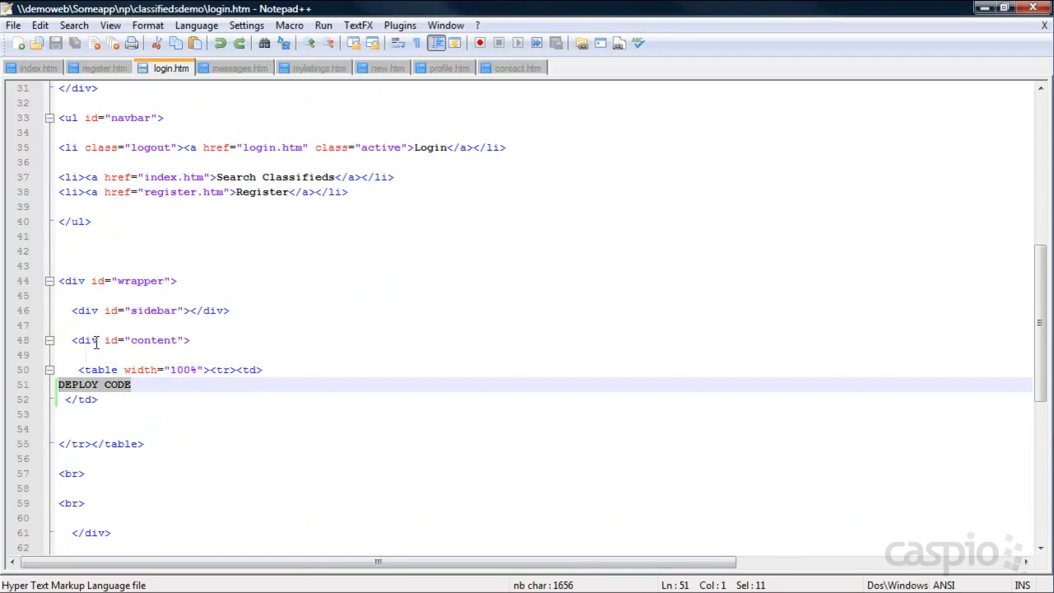
{"action": "key", "text": "ctrl+v"}
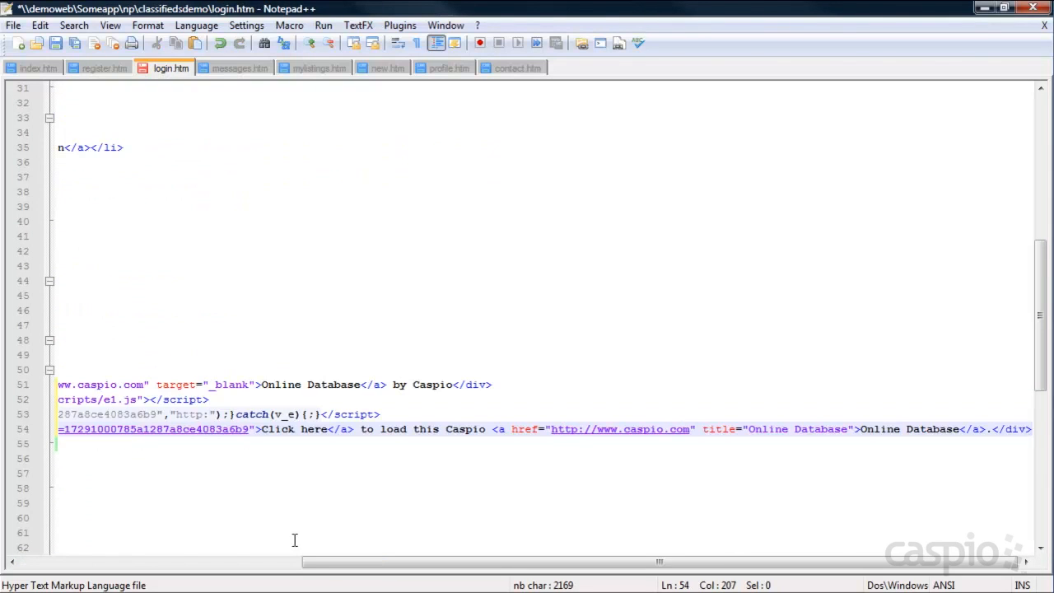
{"action": "left_click_drag", "start_coordinate": [379, 565], "coordinate": [79, 562]}
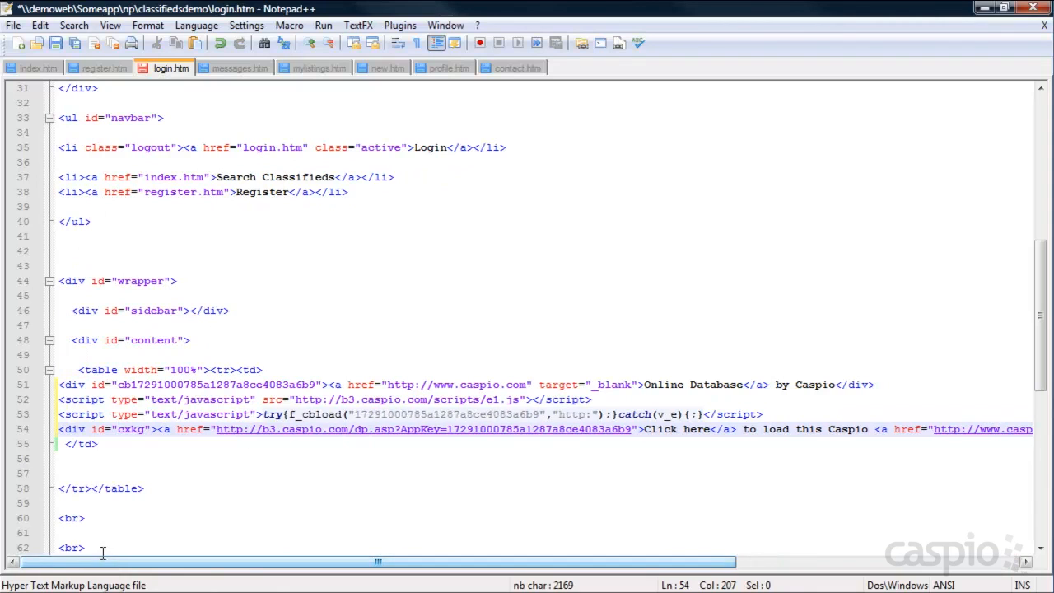
{"action": "key", "text": "ctrl+s"}
{"action": "left_click", "coordinate": [984, 11]}
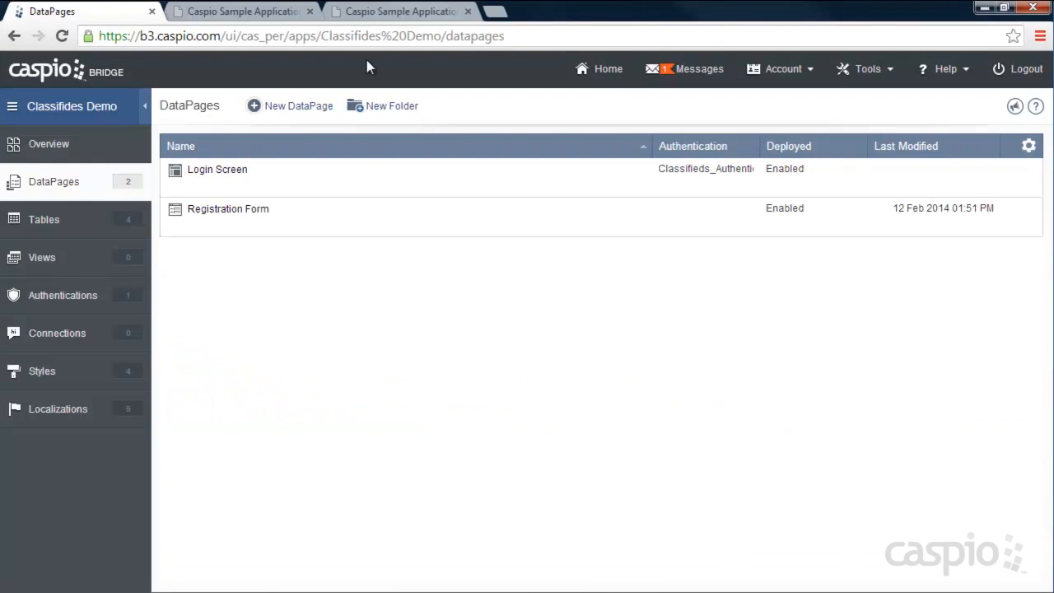
- Sign in to the classifieds site through the newly embedded login form
{"action": "left_click", "coordinate": [370, 15]}
{"action": "left_click", "coordinate": [887, 120]}
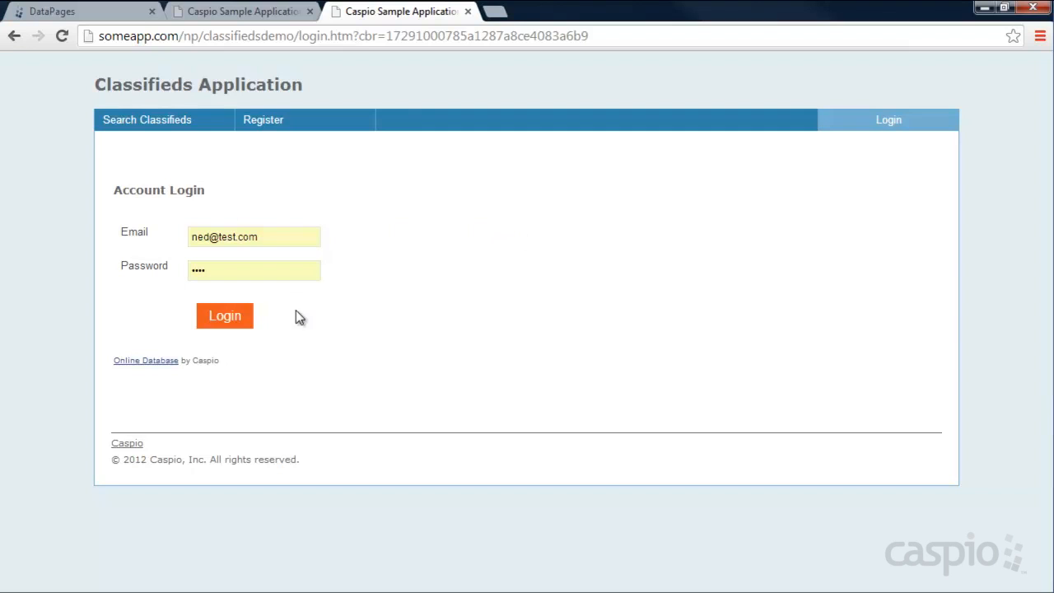
{"action": "left_click", "coordinate": [225, 318]}
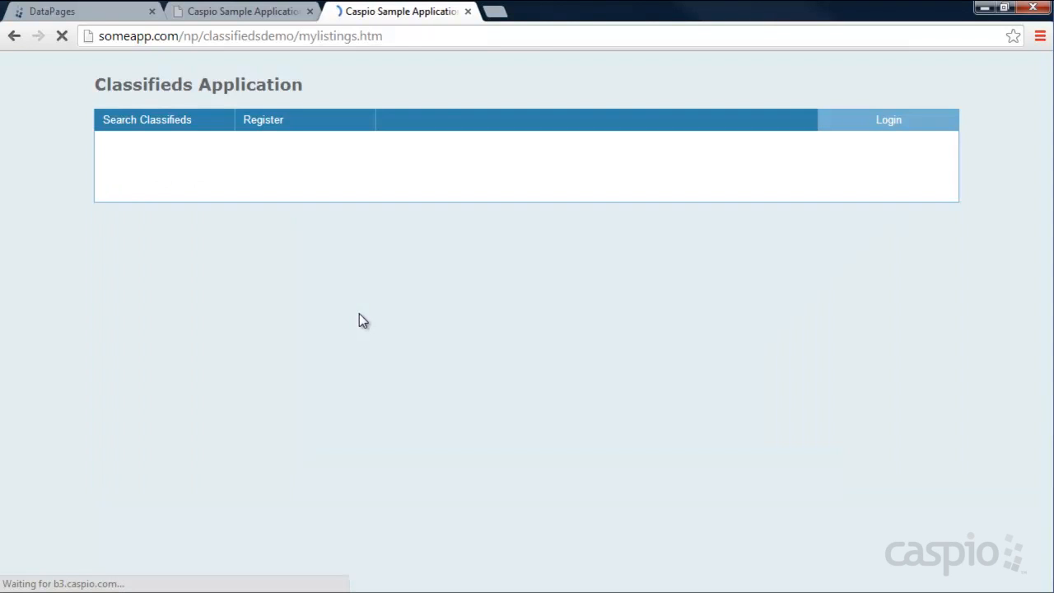
- Visit the New Listing, My Messages, Profile and My Listings pages, then return to DataPages
{"action": "left_click", "coordinate": [283, 120]}
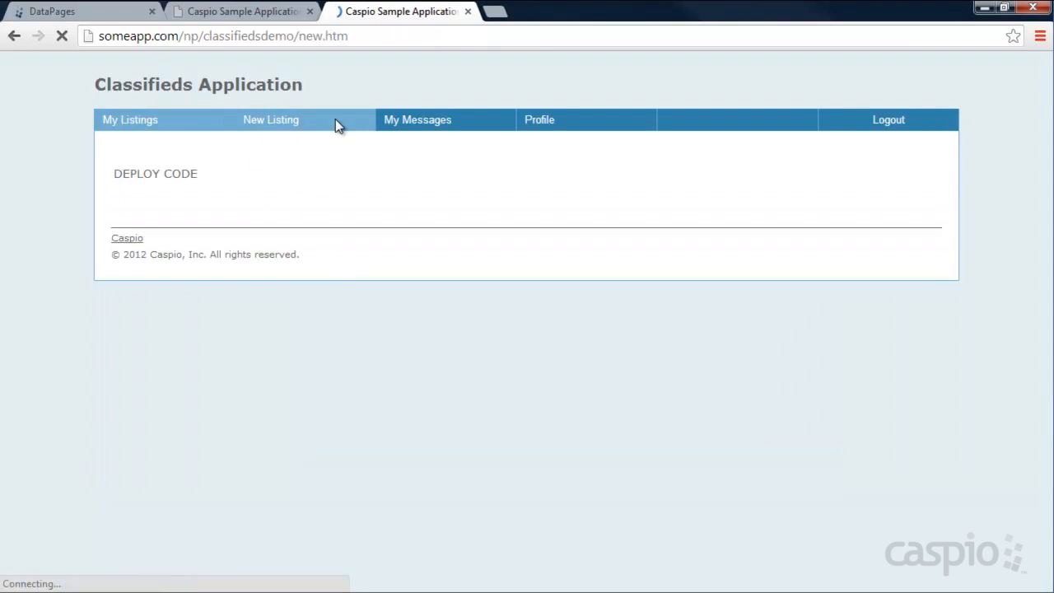
{"action": "left_click", "coordinate": [430, 123]}
{"action": "left_click", "coordinate": [531, 124]}
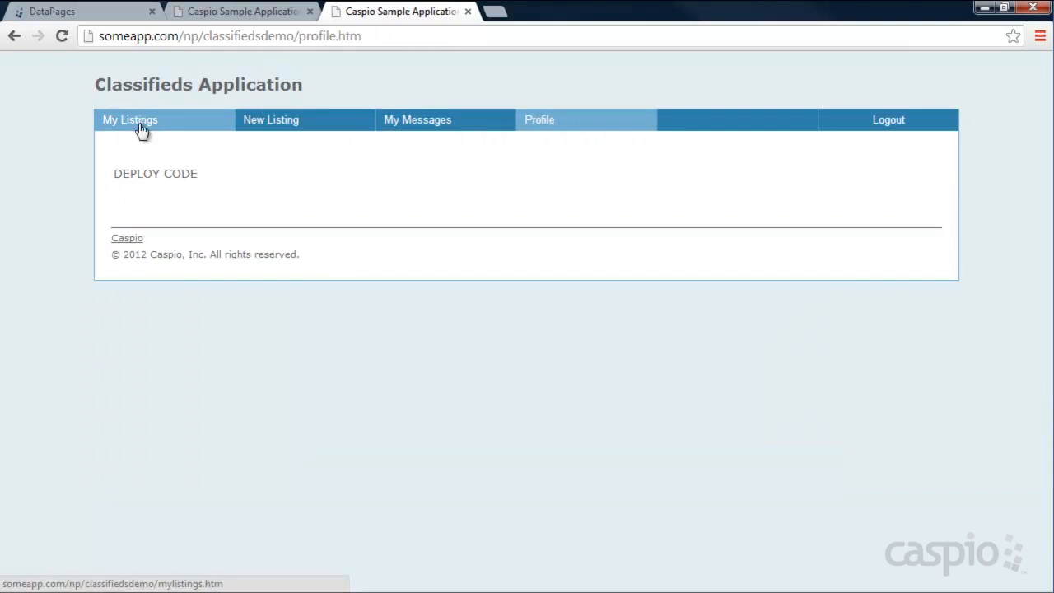
{"action": "left_click", "coordinate": [174, 130]}
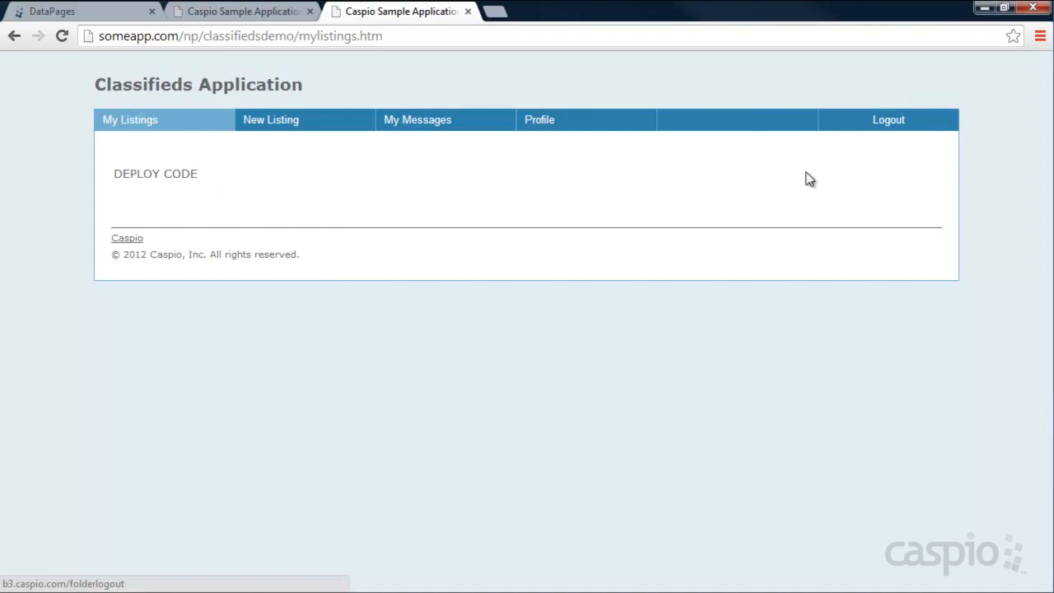
{"action": "left_click", "coordinate": [73, 13]}
- Start a new Submission Form DataPage, first checking the sample site's Add New Listing page for reference
{"action": "left_click", "coordinate": [300, 108]}
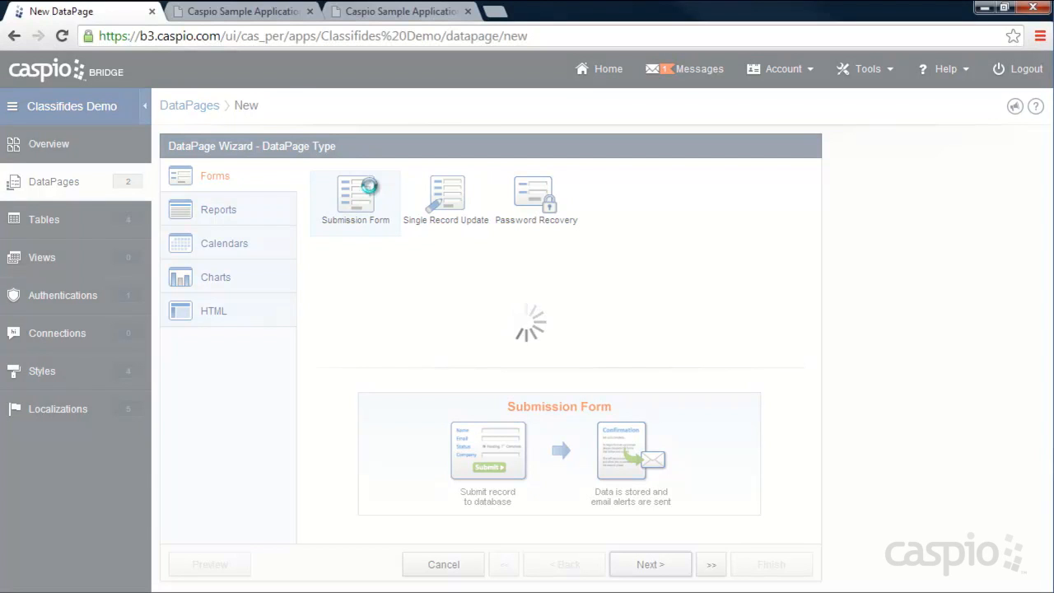
{"action": "left_click", "coordinate": [251, 11]}
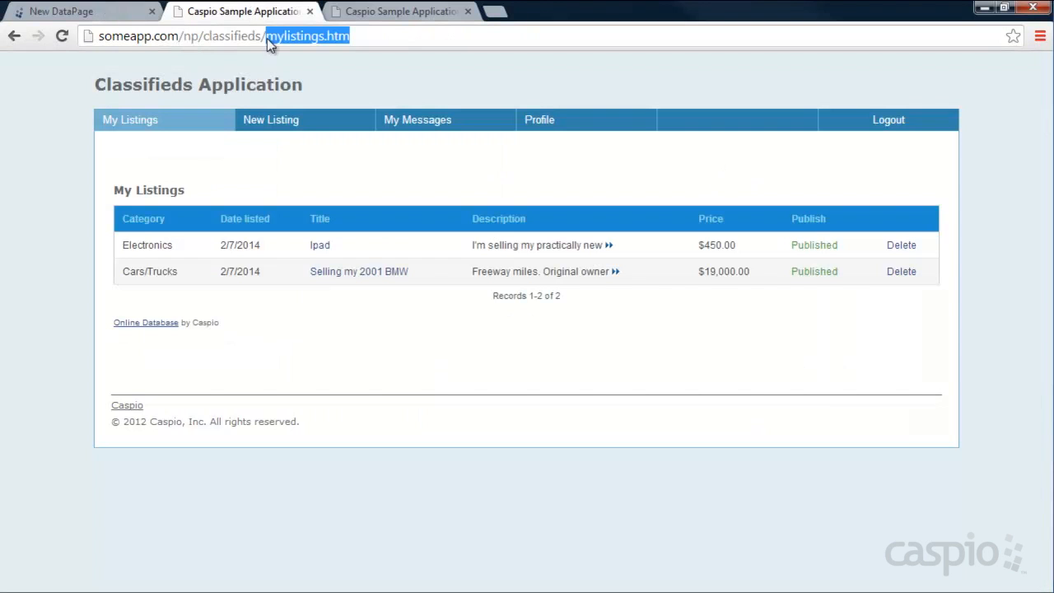
{"action": "left_click", "coordinate": [278, 124]}
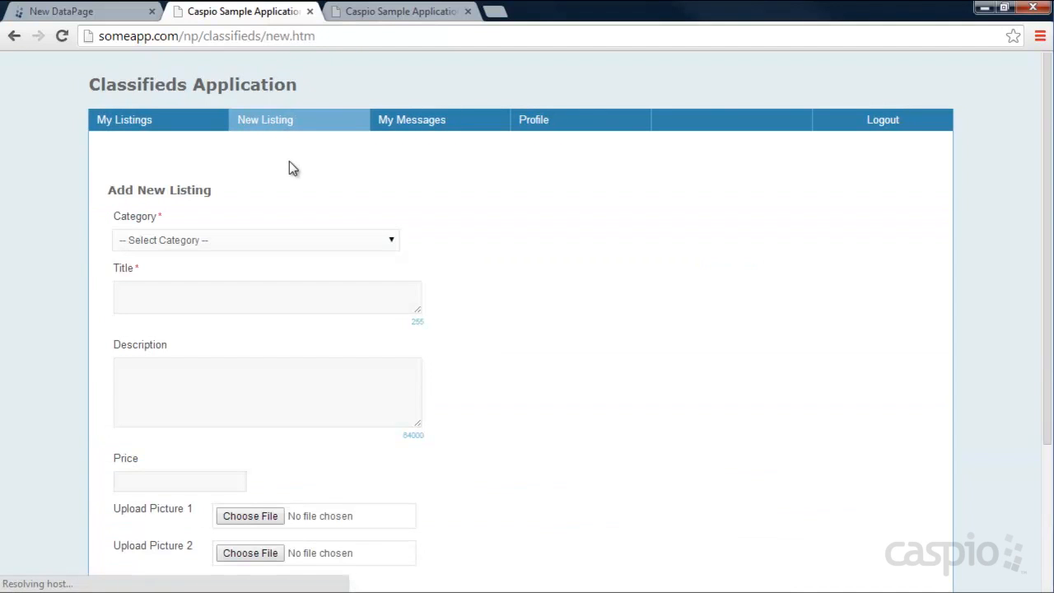
{"action": "scroll", "coordinate": [474, 221], "scroll_direction": "down", "scroll_amount": 1}
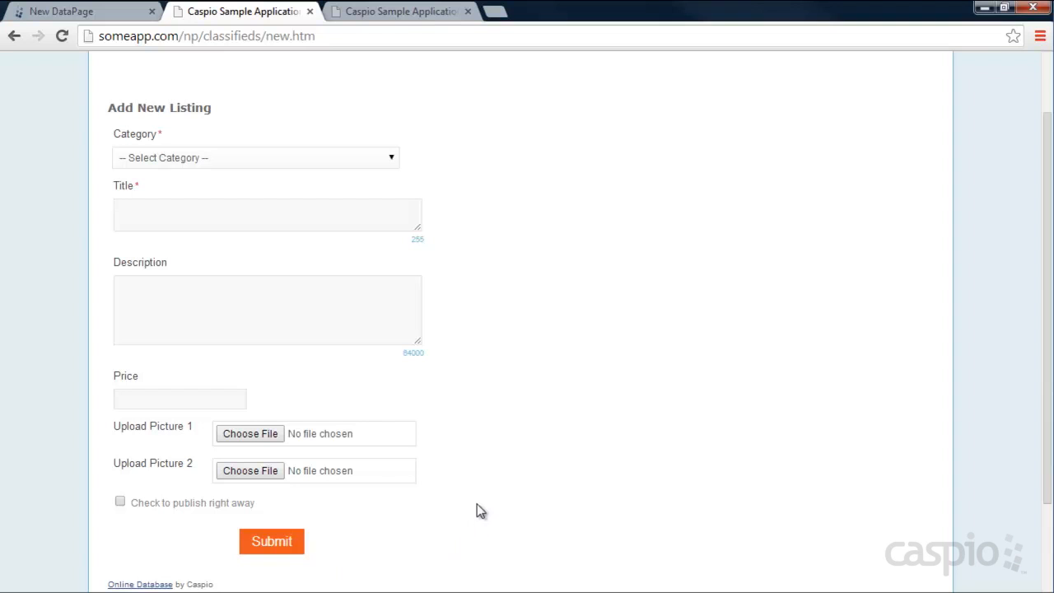
{"action": "left_click", "coordinate": [100, 13]}
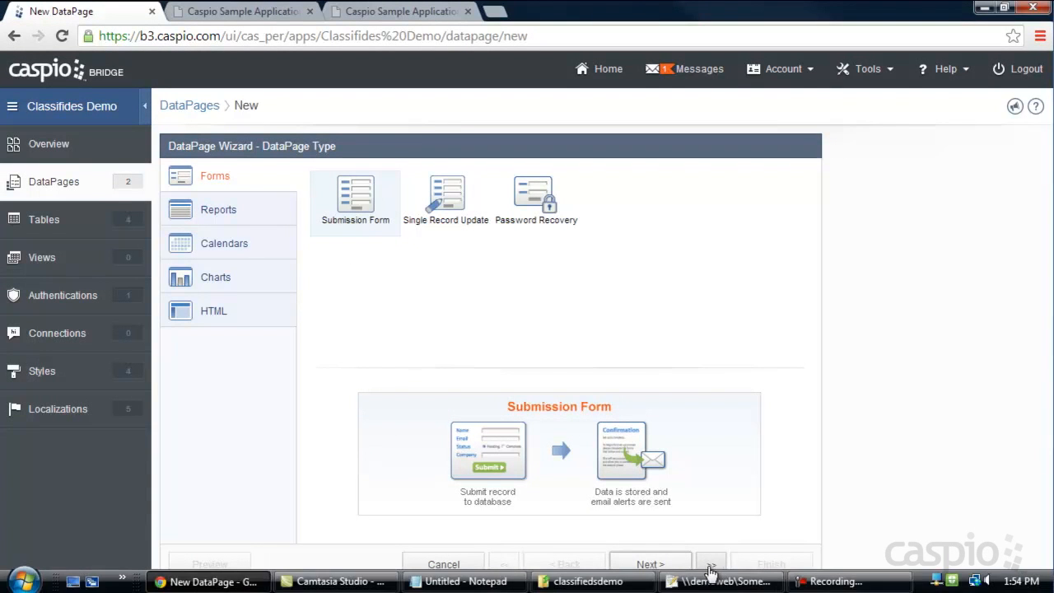
{"action": "left_click", "coordinate": [663, 565]}
- Use Classifieds_Listings_Table_1 as the data source, with Sample Style and English localization
{"action": "left_click", "coordinate": [343, 228]}
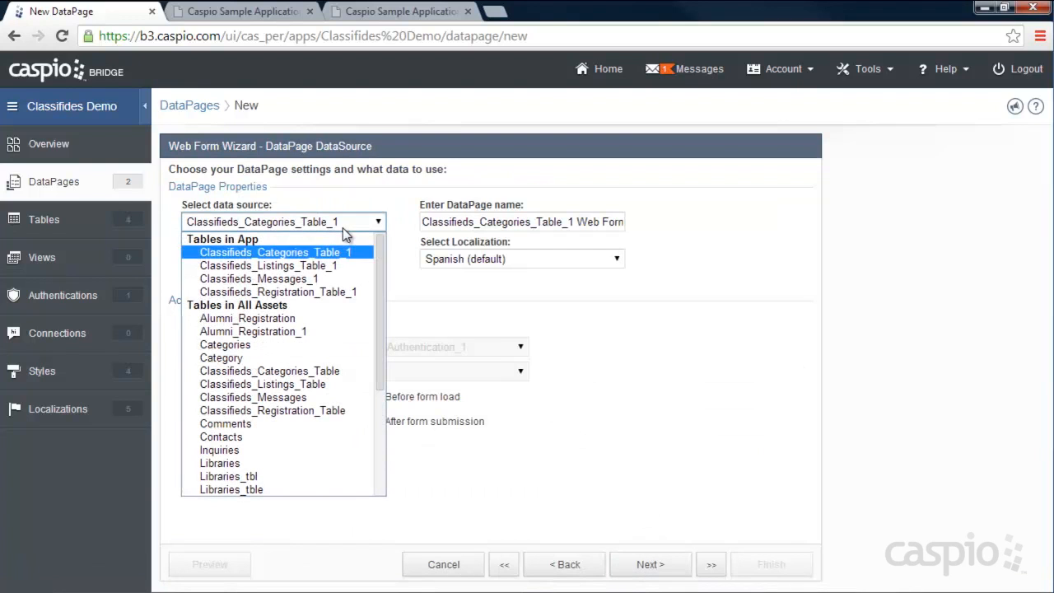
{"action": "left_click", "coordinate": [334, 267]}
{"action": "left_click", "coordinate": [291, 263]}
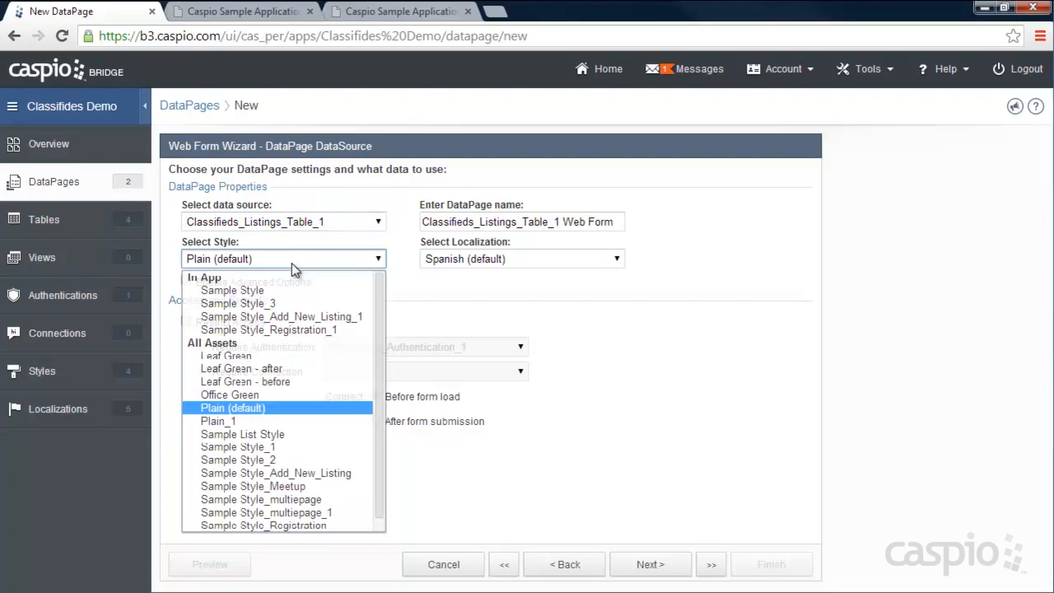
{"action": "left_click", "coordinate": [280, 292]}
{"action": "left_click", "coordinate": [517, 256]}
{"action": "scroll", "coordinate": [502, 321], "scroll_direction": "up", "scroll_amount": 3}
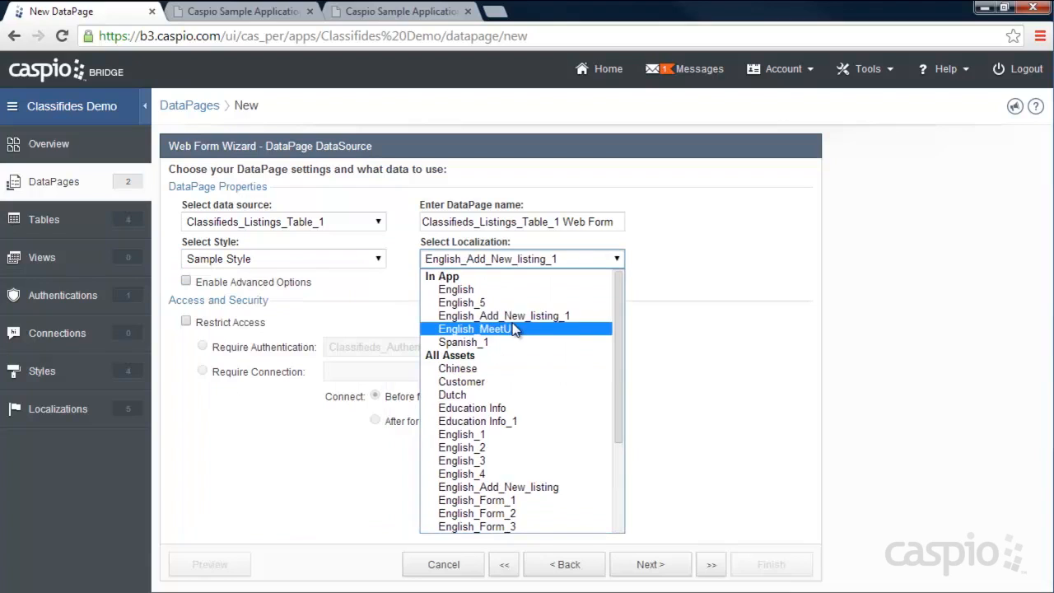
{"action": "left_click", "coordinate": [469, 290]}
- Name the DataPage 'Add New listing form' and restrict access to authenticated users
{"action": "triple_click", "coordinate": [532, 229]}
{"action": "type", "text": "Ad"}
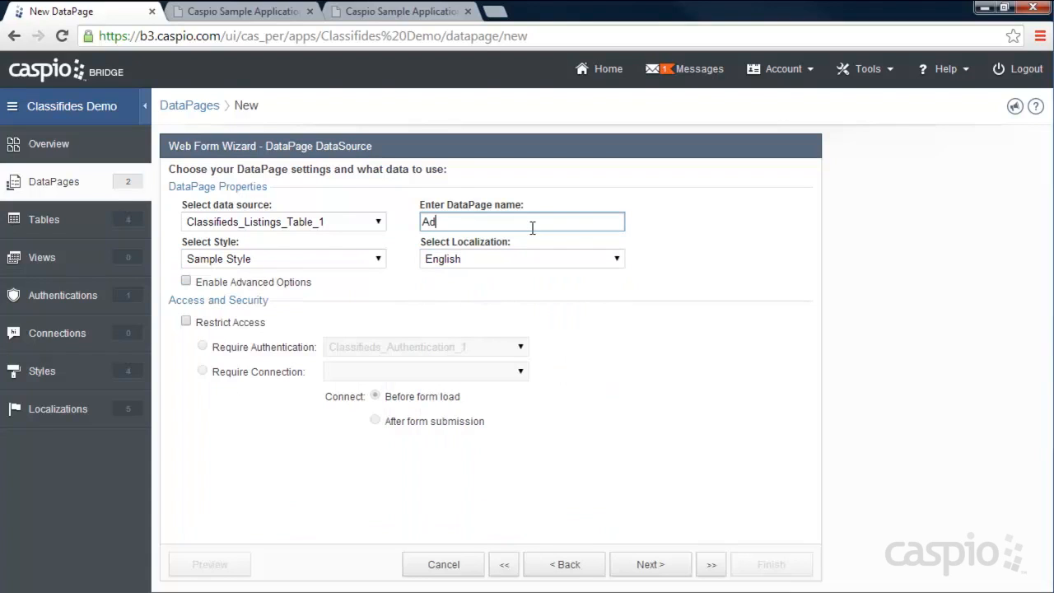
{"action": "type", "text": "d New listing form"}
{"action": "left_click", "coordinate": [225, 321]}
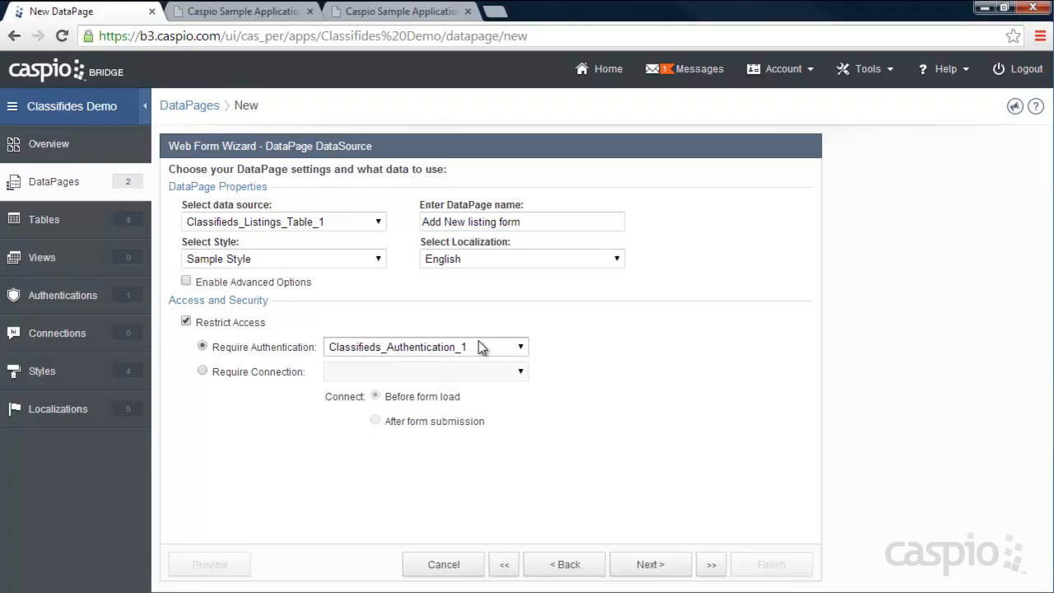
{"action": "left_click", "coordinate": [649, 565]}
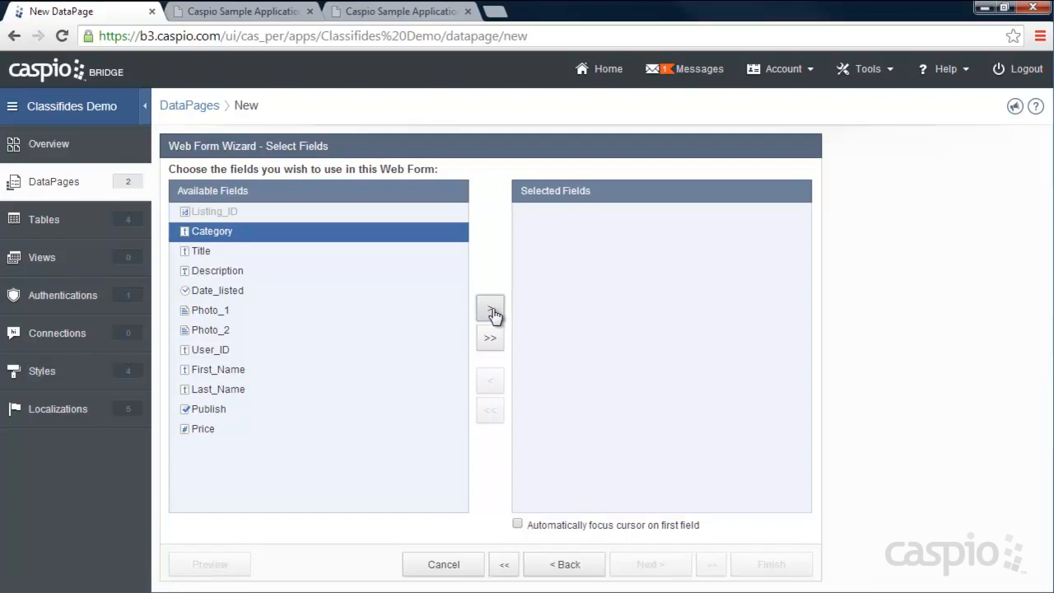
- Add all listing fields to the form and proceed to Configure Fields
{"action": "left_click", "coordinate": [492, 339]}
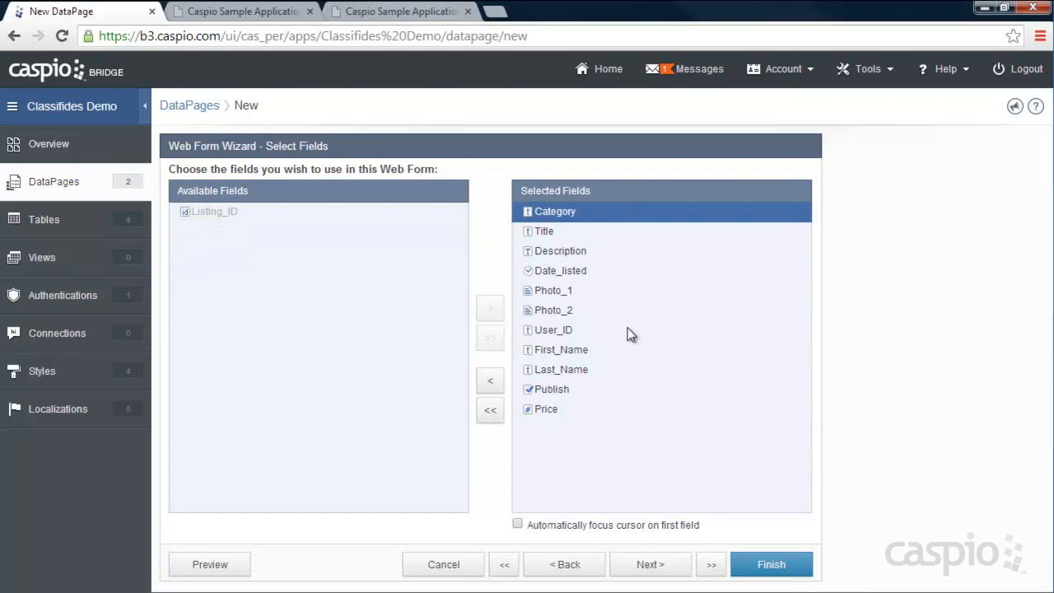
{"action": "left_click", "coordinate": [649, 564]}
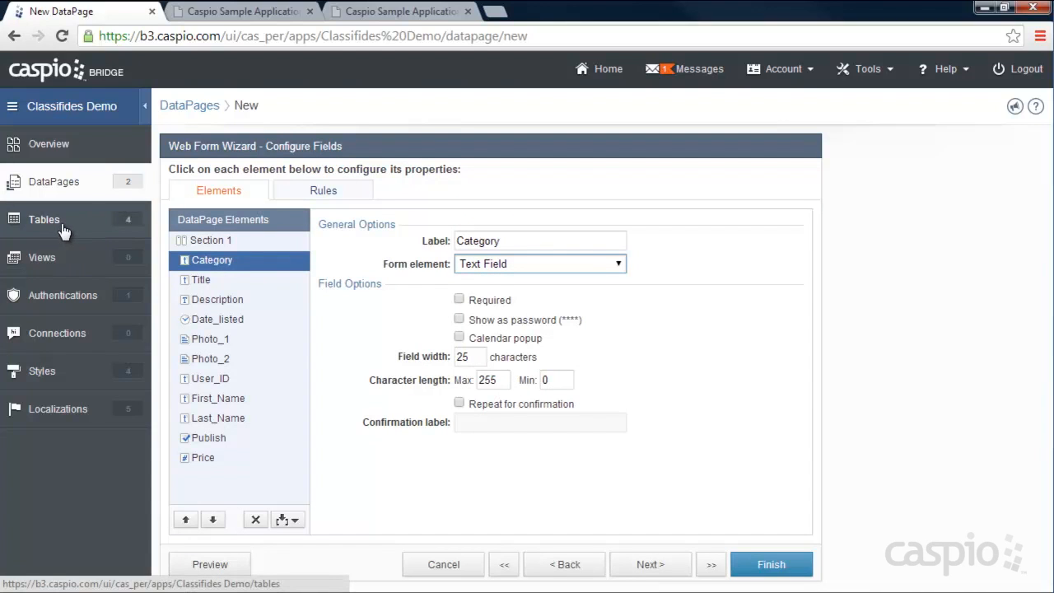
- Make Category a dropdown with custom and lookup values, adding a blank-valued '-- Select Category --' entry
{"action": "left_click", "coordinate": [491, 266]}
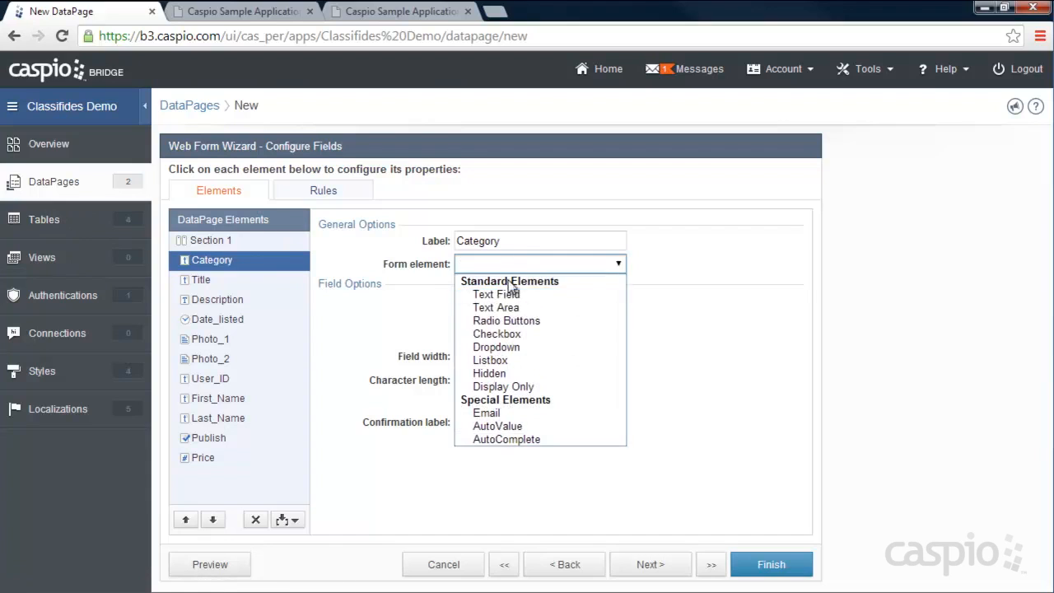
{"action": "left_click", "coordinate": [529, 349]}
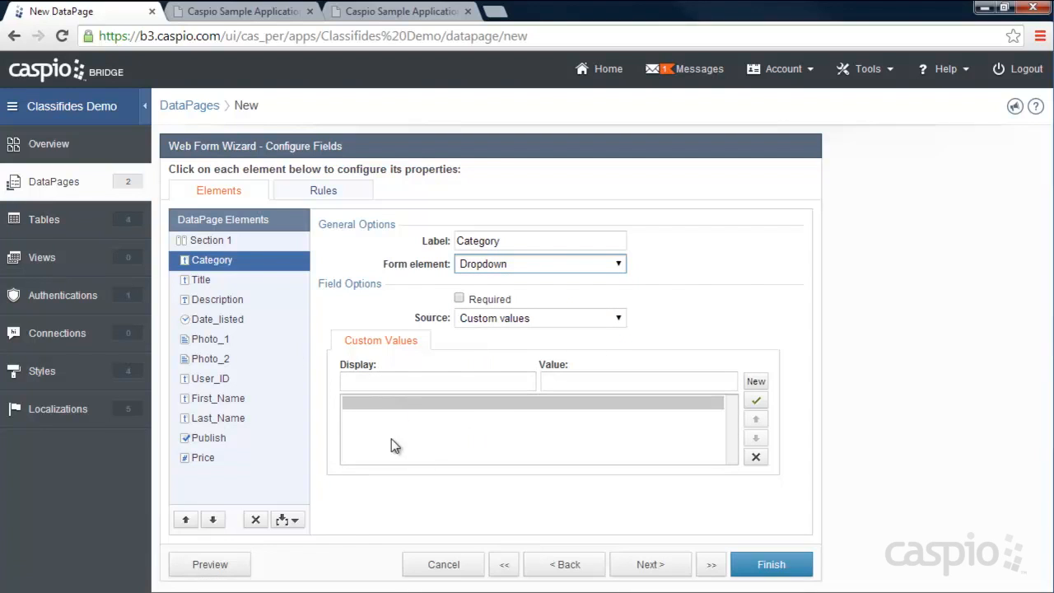
{"action": "left_click", "coordinate": [496, 319]}
{"action": "left_click", "coordinate": [496, 348]}
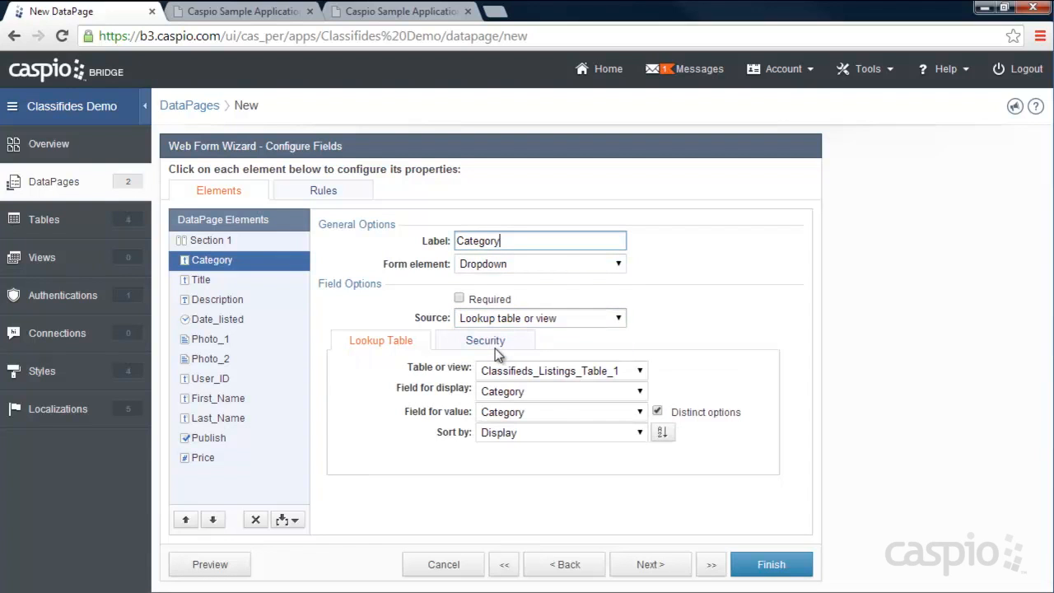
{"action": "left_click", "coordinate": [553, 372]}
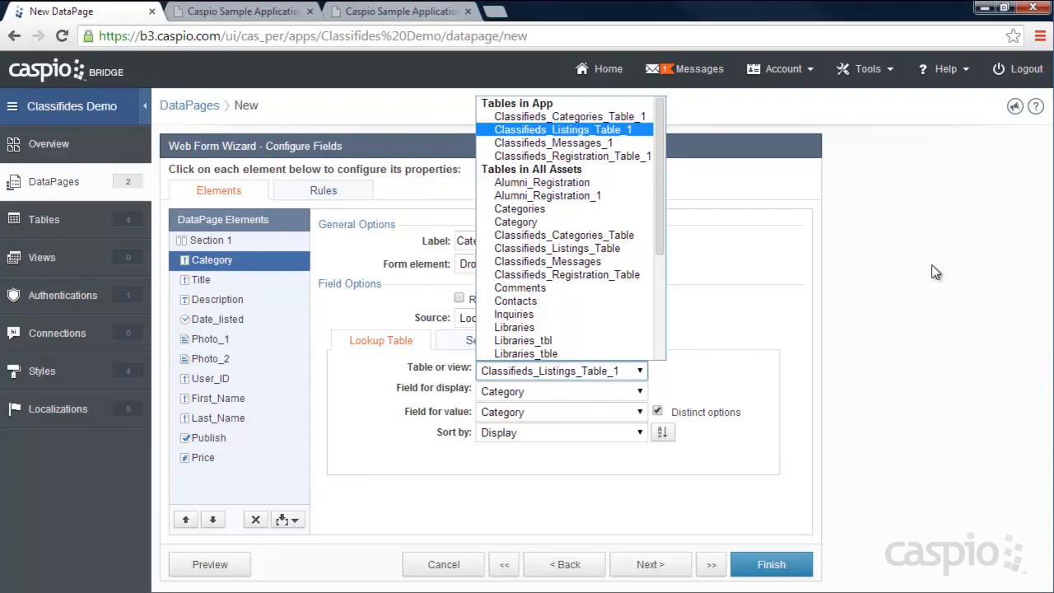
{"action": "left_click", "coordinate": [566, 130]}
{"action": "left_click", "coordinate": [499, 319]}
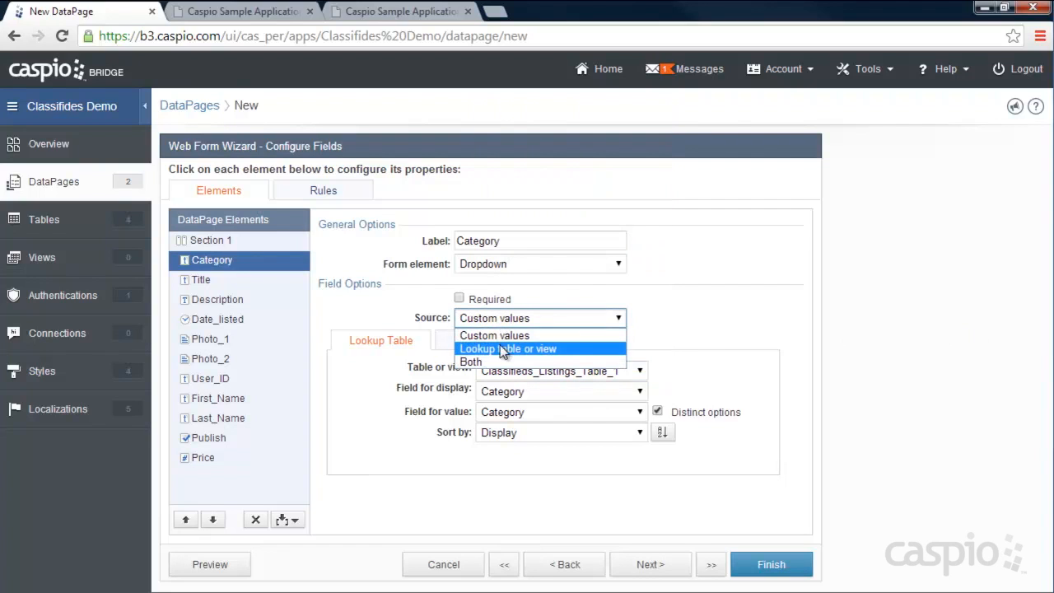
{"action": "left_click", "coordinate": [494, 362]}
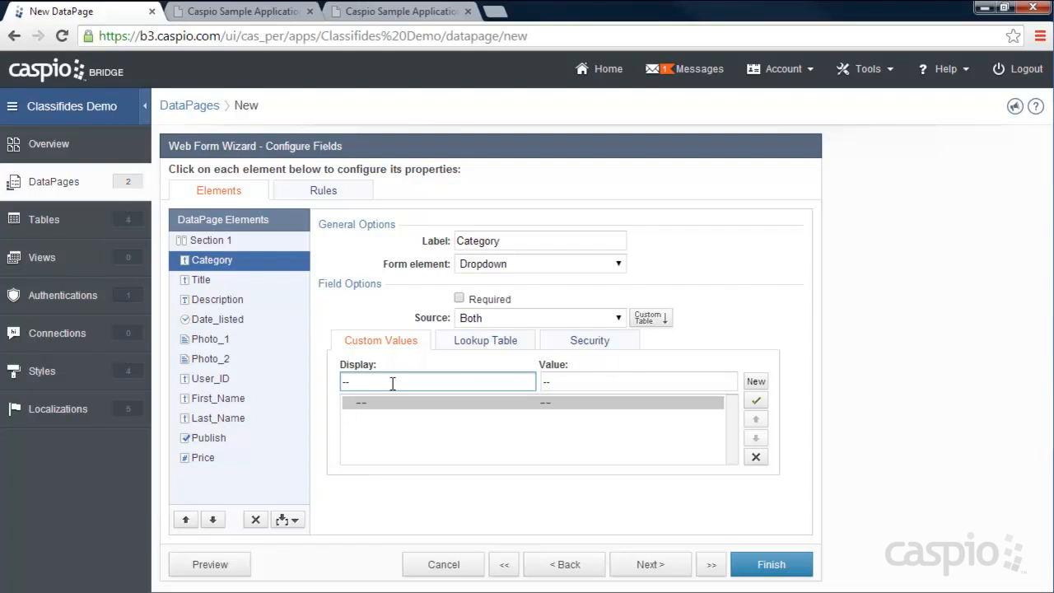
{"action": "type", "text": "elect Category --"}
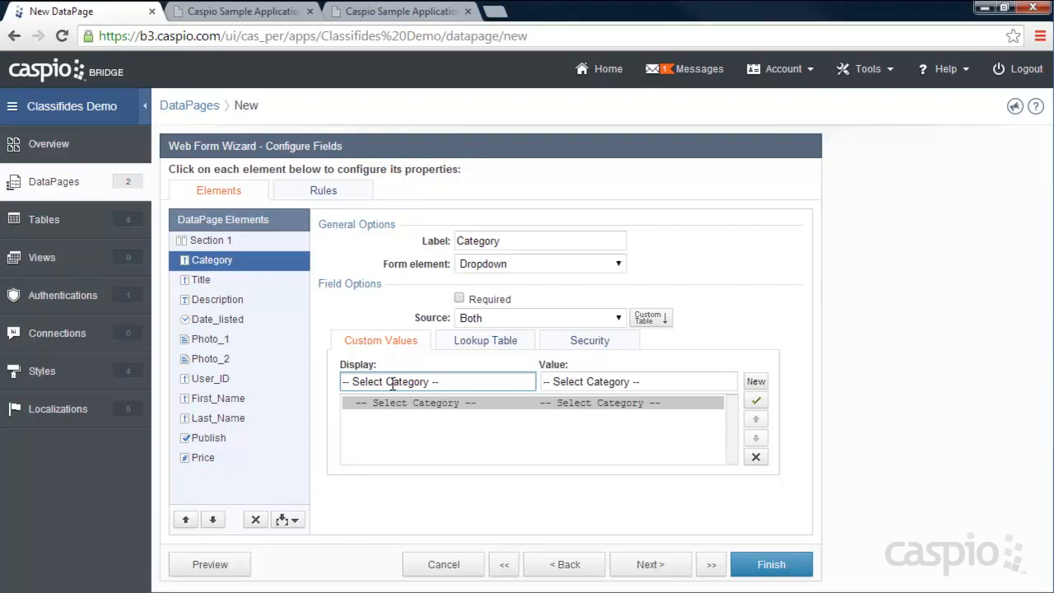
{"action": "left_click_drag", "start_coordinate": [651, 381], "coordinate": [541, 384]}
{"action": "key", "text": "BackSpace"}
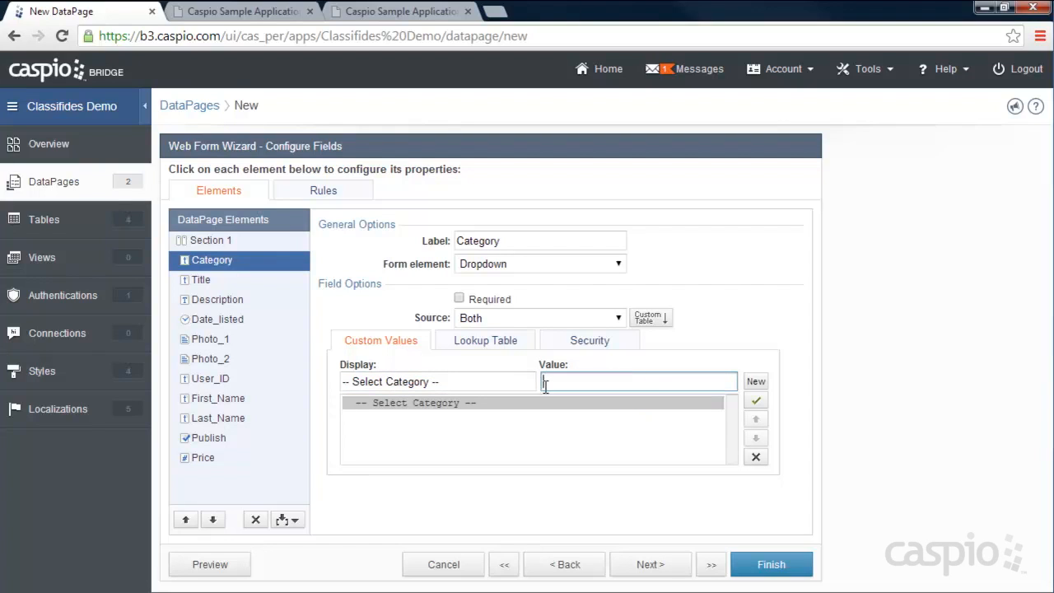
- Make Category required with options from Classifieds_Categories_Table_1, and make Title required
{"action": "left_click", "coordinate": [459, 300]}
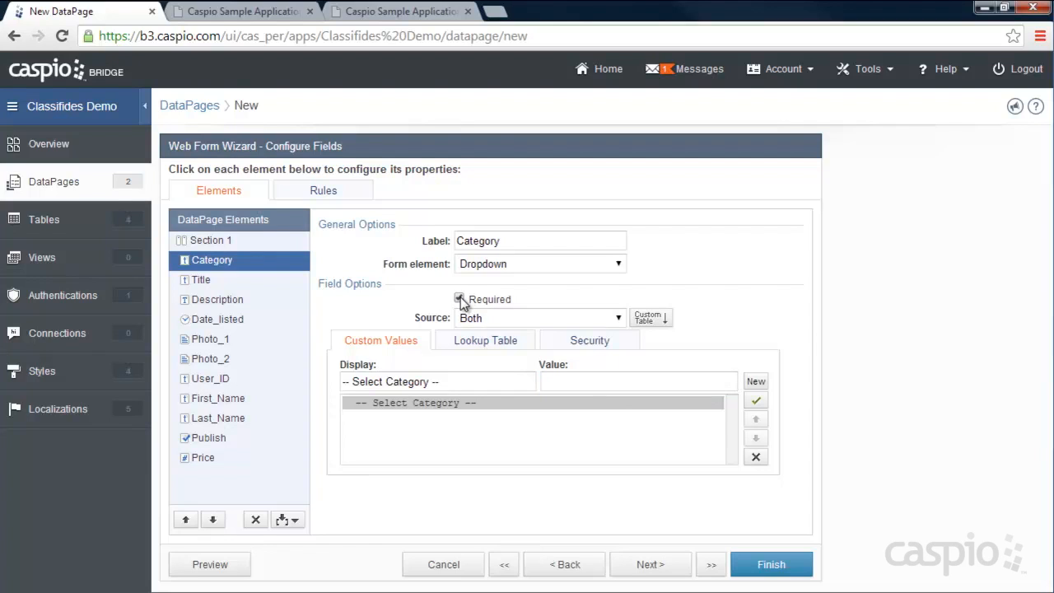
{"action": "left_click", "coordinate": [482, 344]}
{"action": "left_click", "coordinate": [507, 370]}
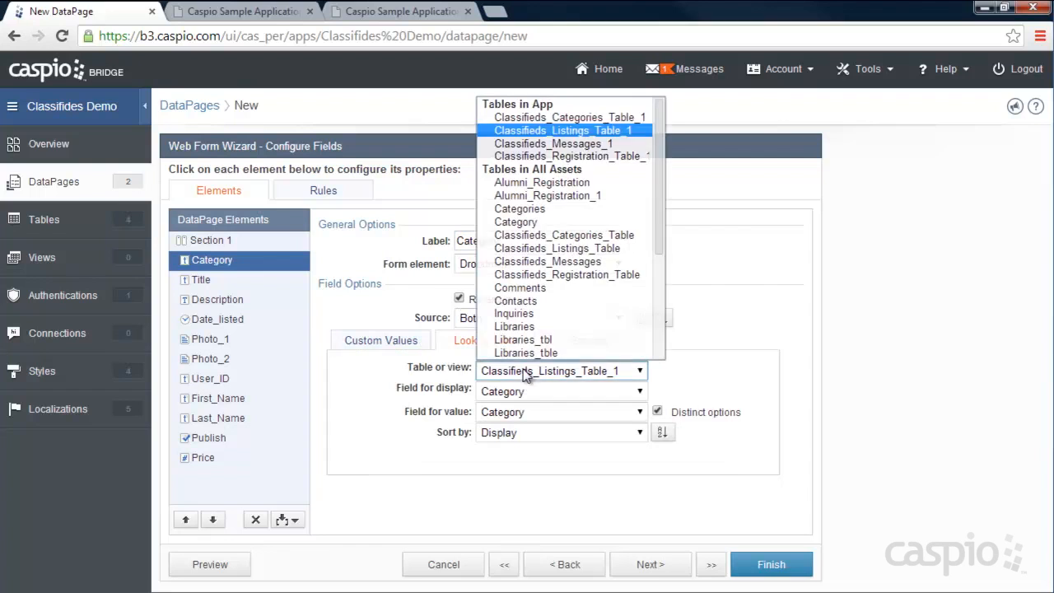
{"action": "left_click", "coordinate": [556, 116]}
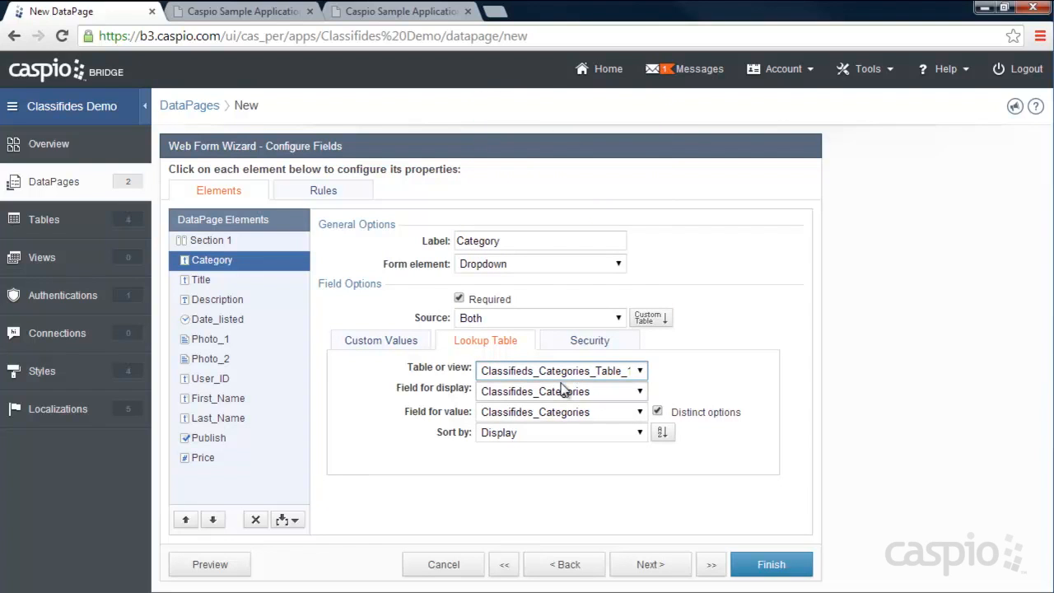
{"action": "left_click", "coordinate": [209, 279]}
{"action": "left_click", "coordinate": [458, 299]}
- Make Description a Text Area and Date_listed a TimeStamp field
{"action": "left_click", "coordinate": [222, 302]}
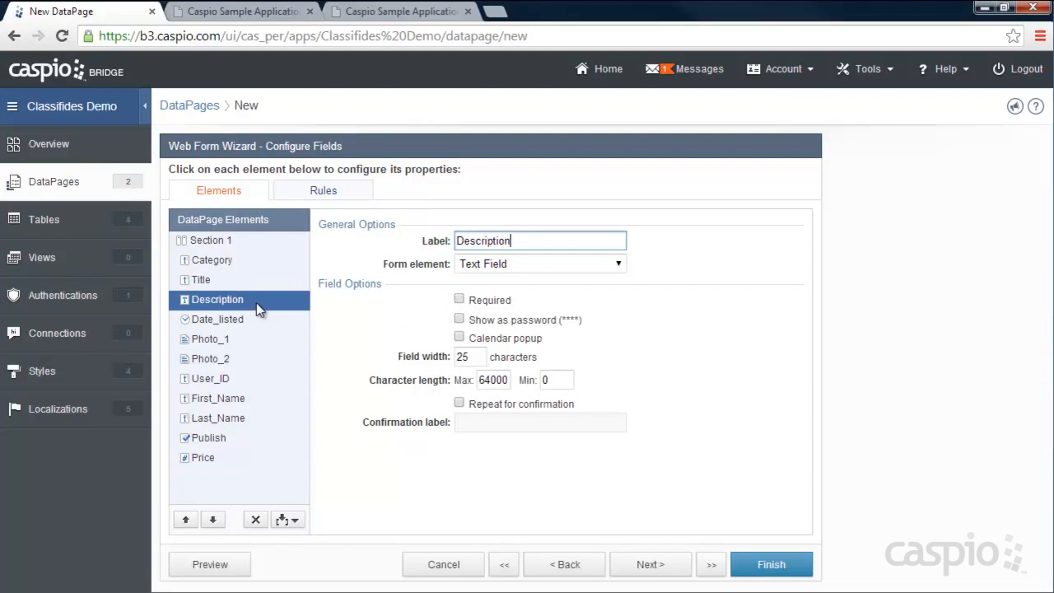
{"action": "left_click", "coordinate": [494, 265]}
{"action": "left_click", "coordinate": [511, 305]}
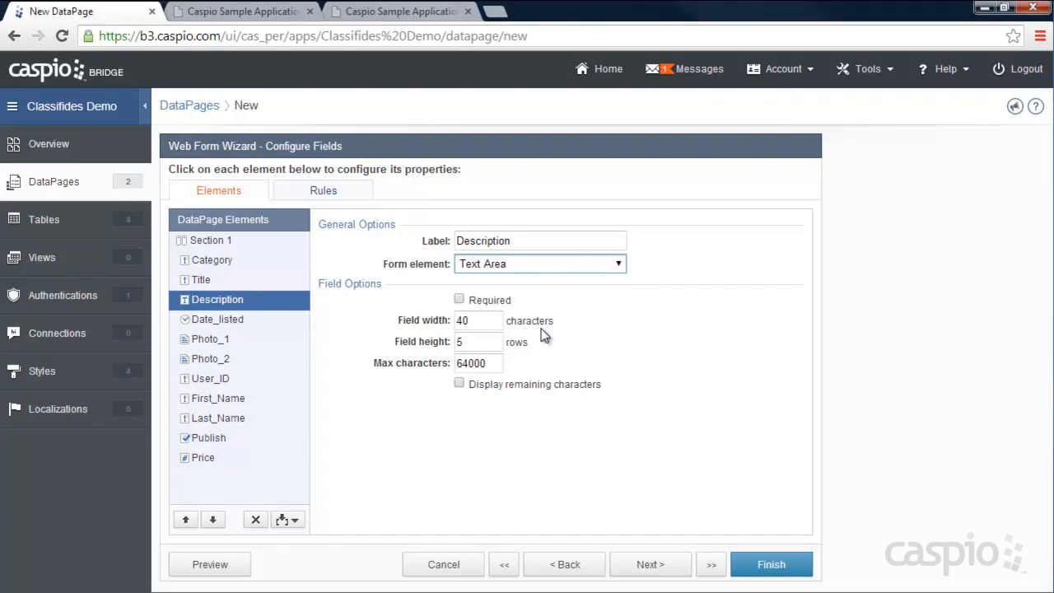
{"action": "left_click", "coordinate": [477, 321]}
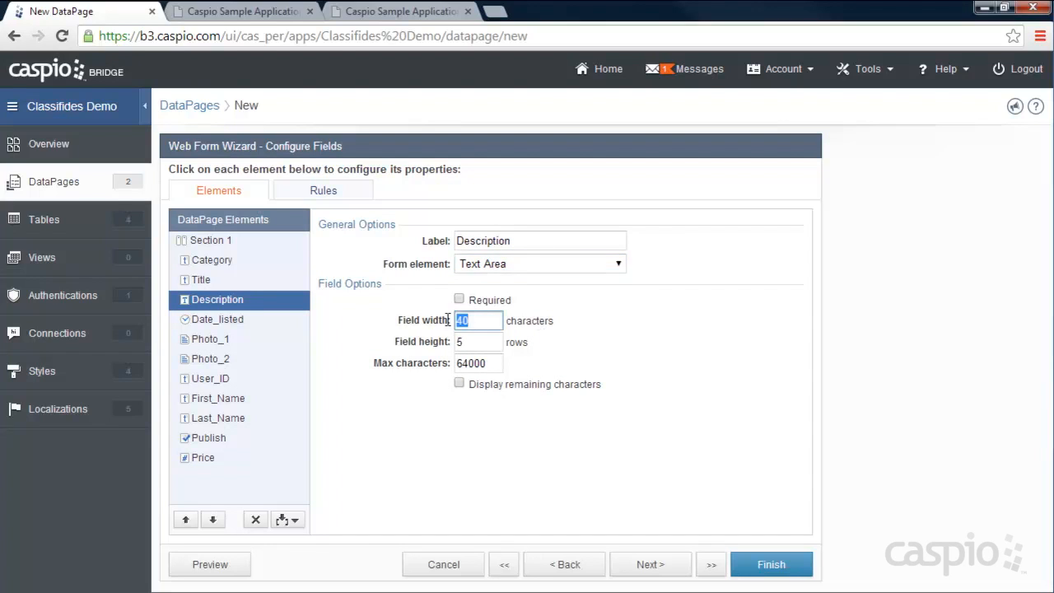
{"action": "left_click", "coordinate": [198, 321]}
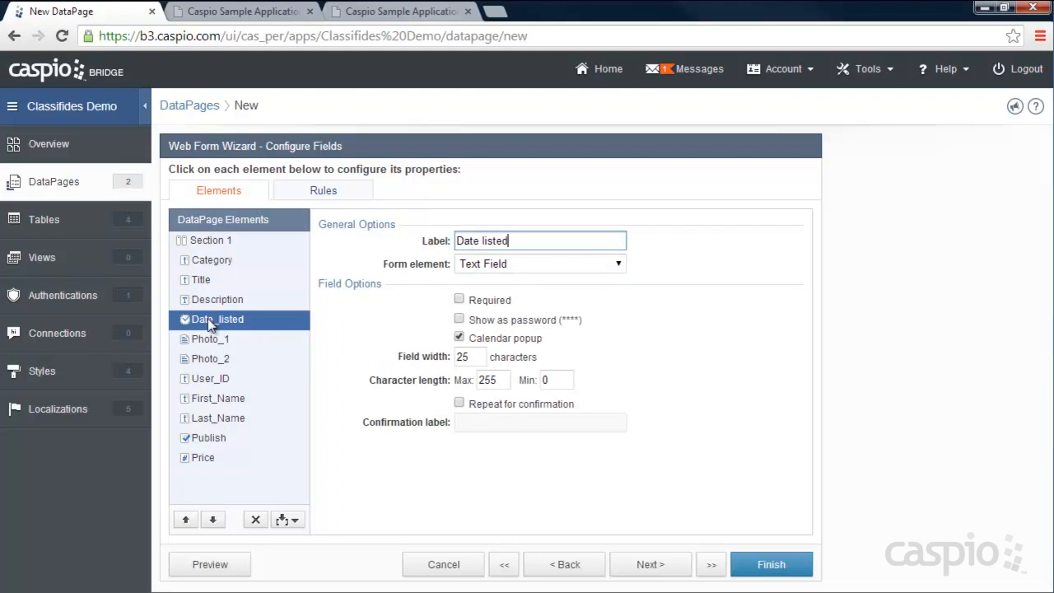
{"action": "left_click", "coordinate": [506, 265]}
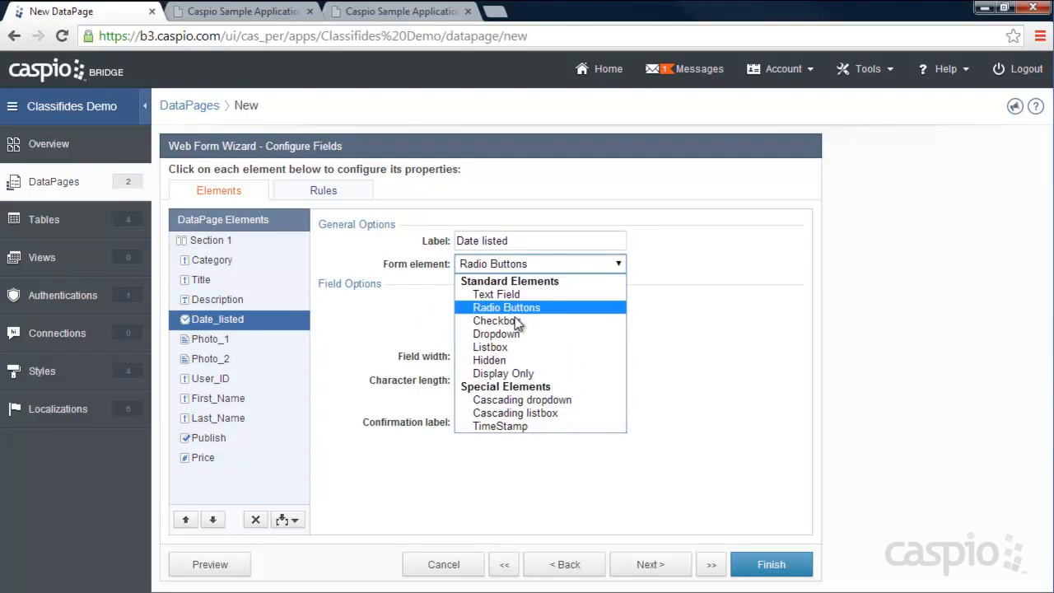
{"action": "left_click", "coordinate": [518, 428]}
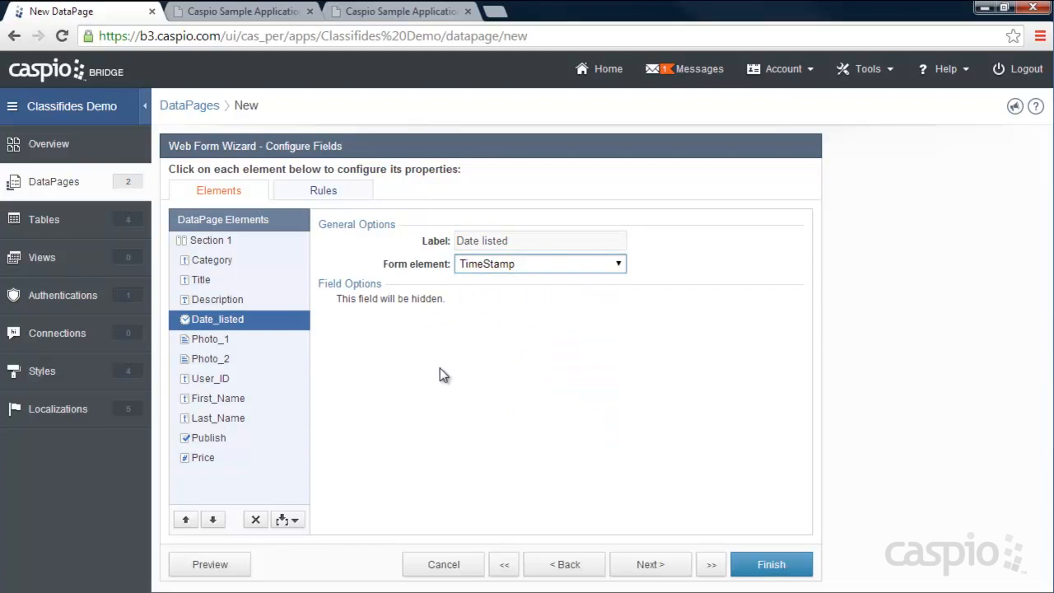
- Cap Photo_1 uploads at 10 MB, leave Photo_2's size limit unchanged, and select User_ID
{"action": "left_click", "coordinate": [228, 339]}
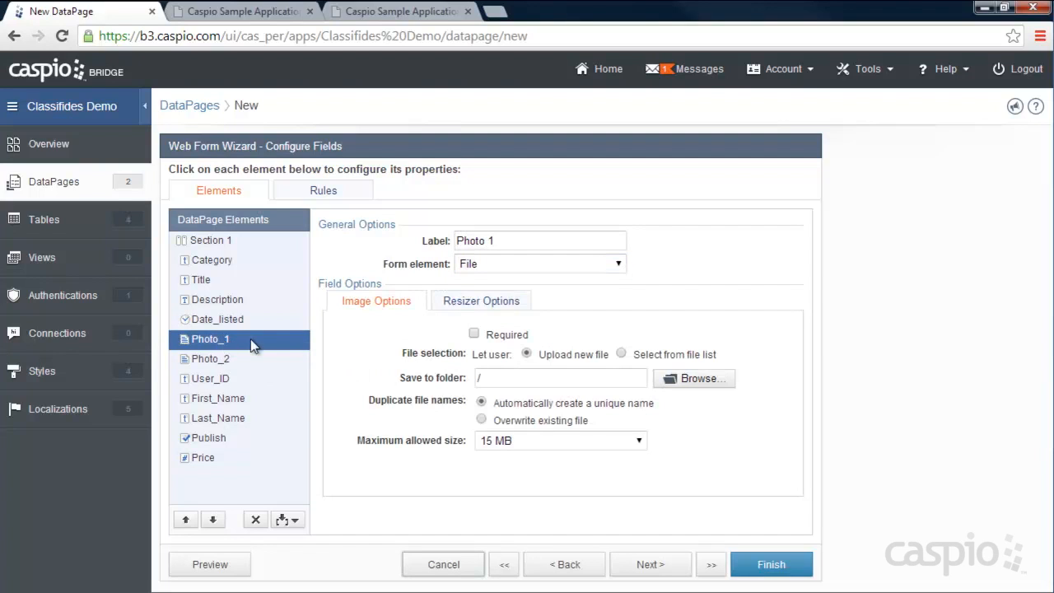
{"action": "left_click", "coordinate": [532, 445]}
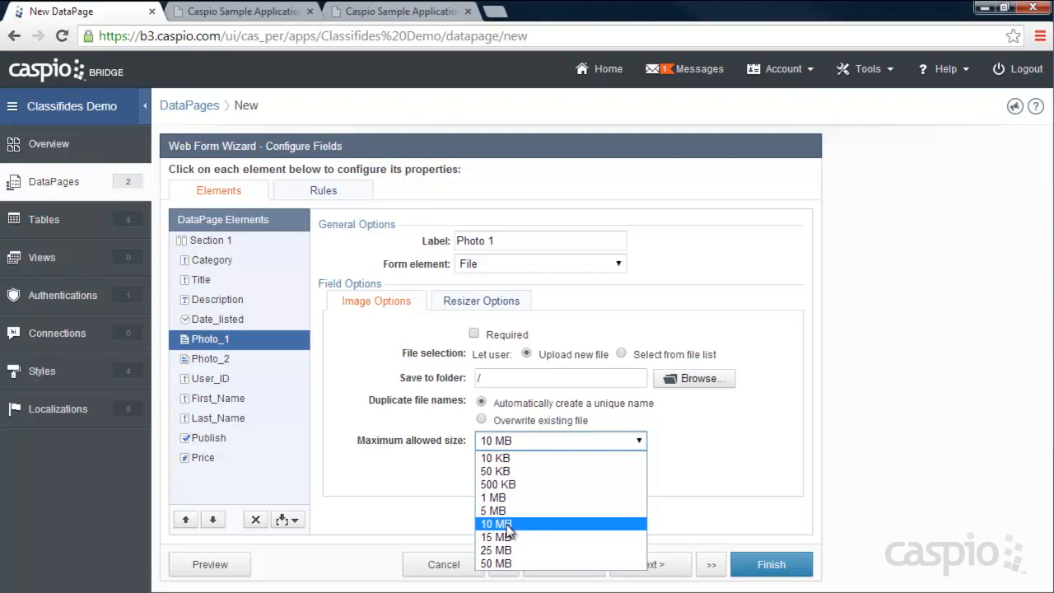
{"action": "left_click", "coordinate": [502, 523]}
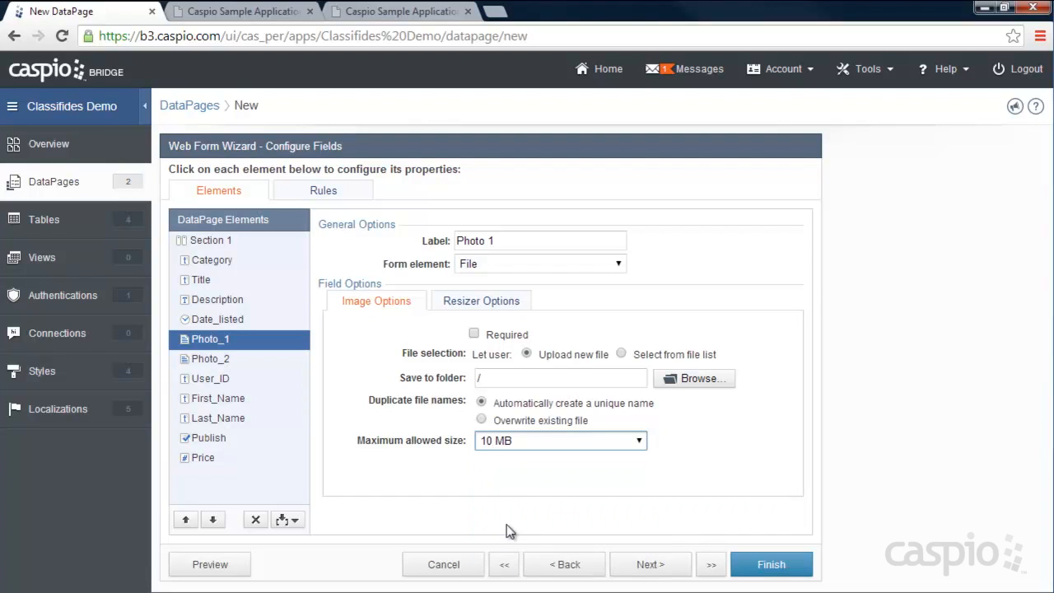
{"action": "left_click", "coordinate": [223, 359]}
{"action": "left_click", "coordinate": [547, 444]}
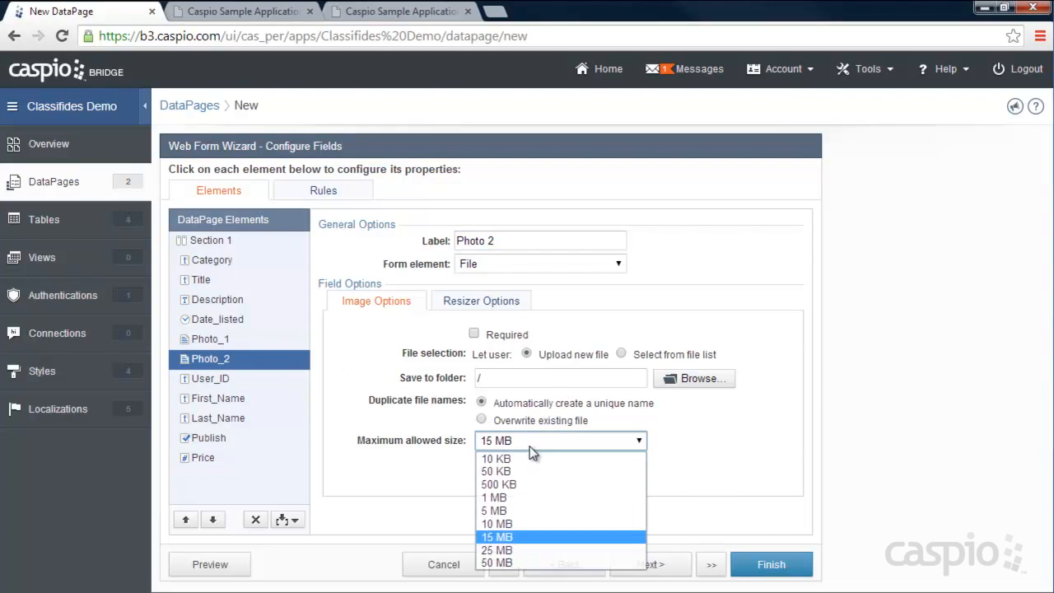
{"action": "left_click", "coordinate": [518, 524]}
{"action": "left_click", "coordinate": [218, 378]}
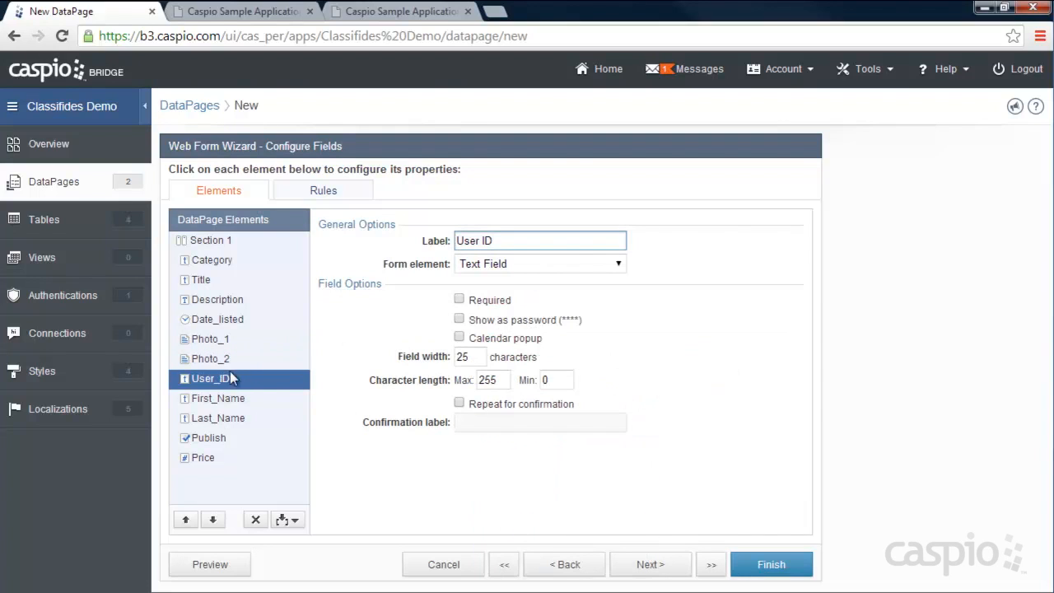
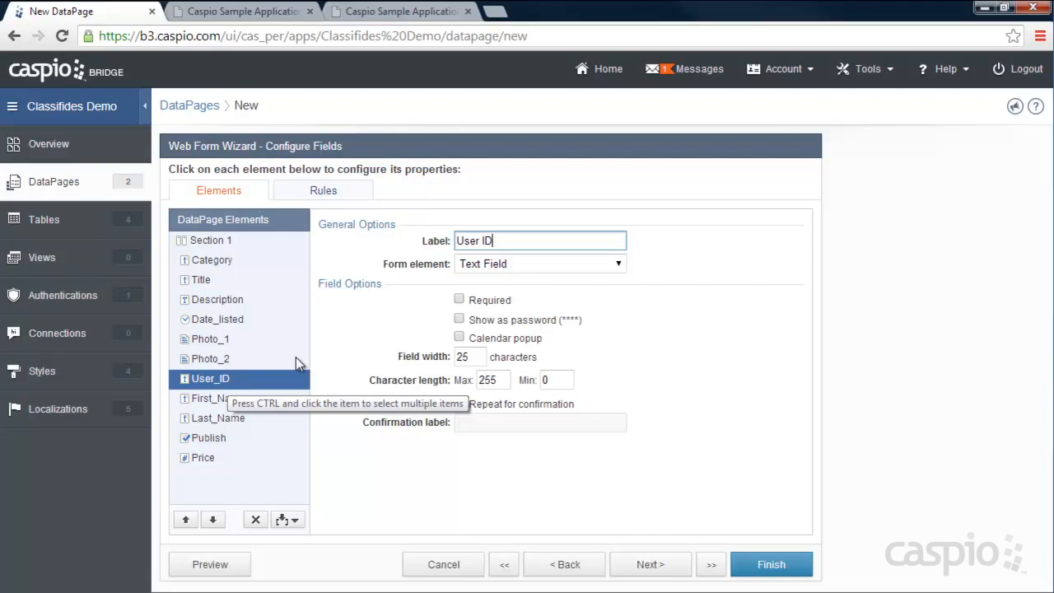
- Make User_ID a hidden field filled on load from the User_ID authentication field
{"action": "left_click", "coordinate": [487, 268]}
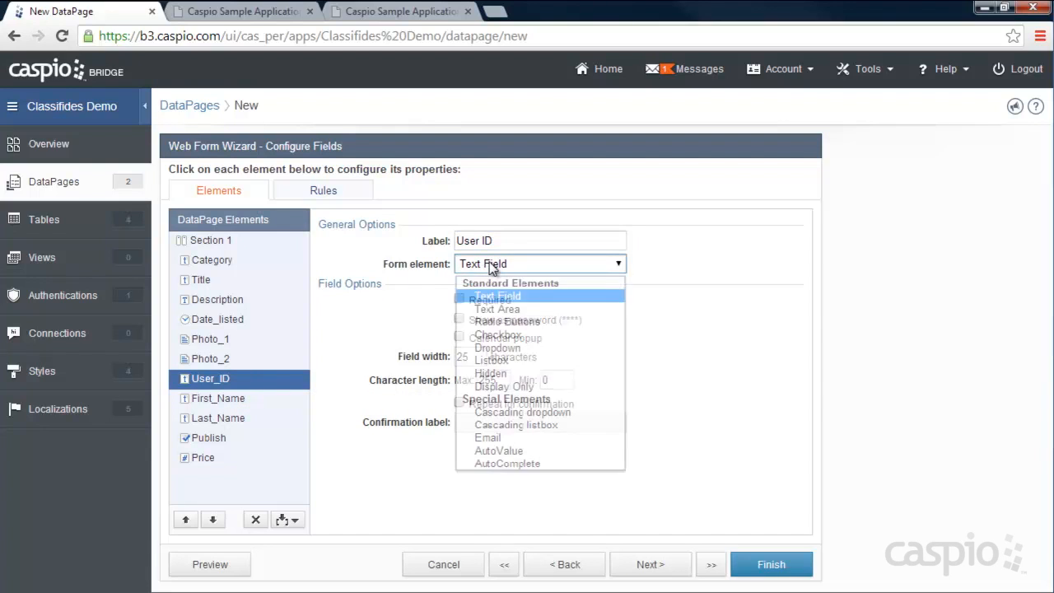
{"action": "left_click", "coordinate": [490, 373]}
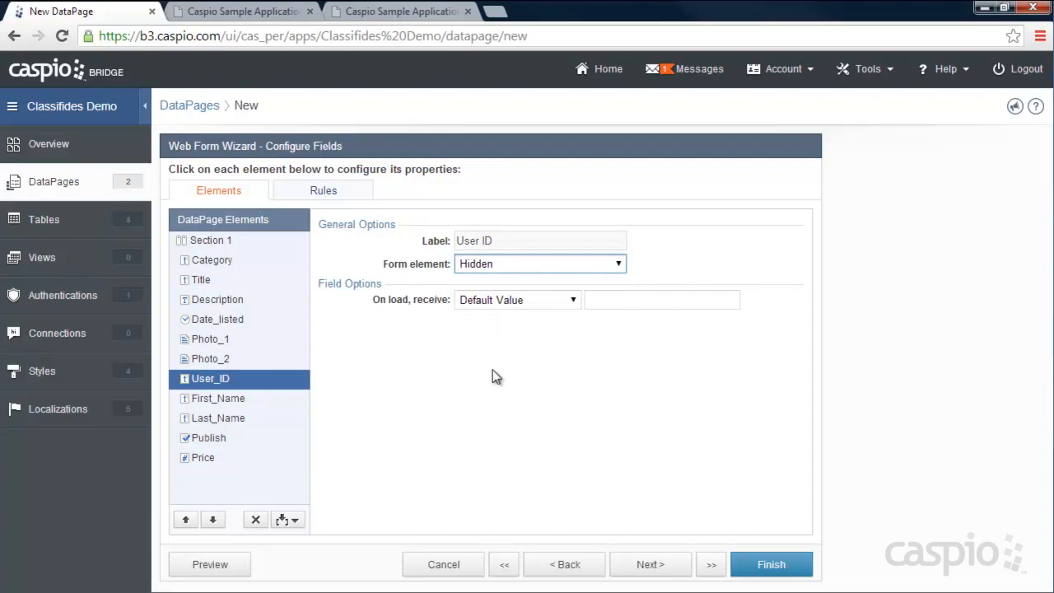
{"action": "left_click", "coordinate": [567, 305]}
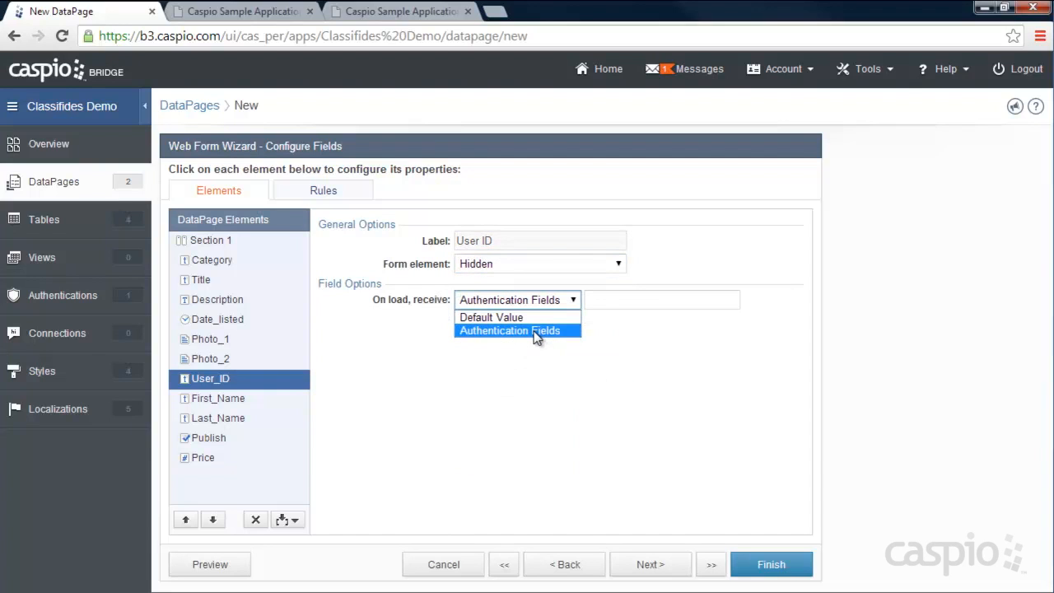
{"action": "left_click", "coordinate": [536, 331]}
{"action": "left_click", "coordinate": [626, 306]}
{"action": "left_click", "coordinate": [632, 345]}
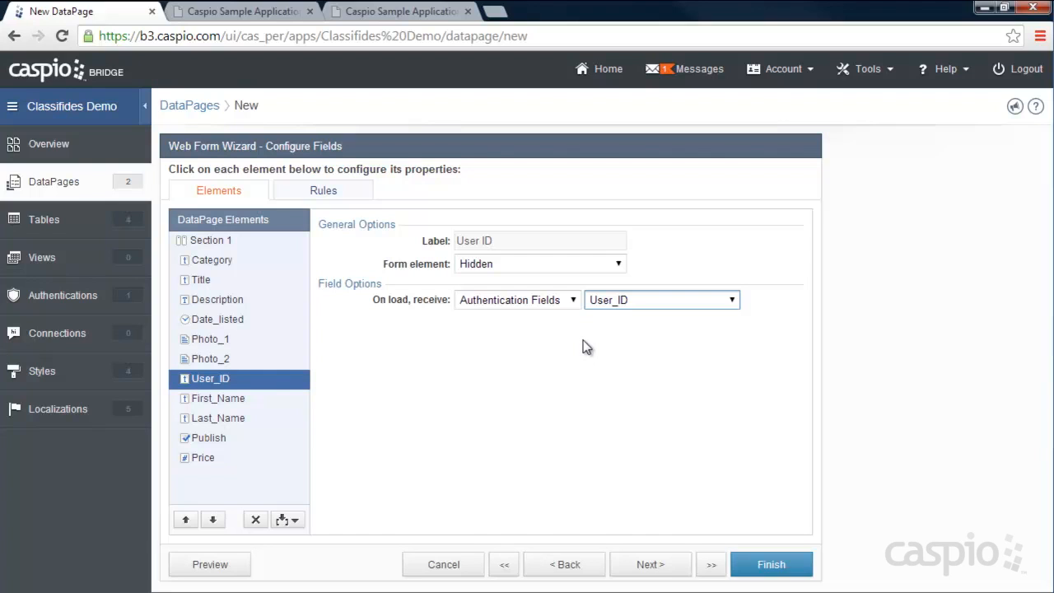
- Make First_Name a hidden field filled on load from the First_Name authentication field
{"action": "left_click", "coordinate": [235, 404]}
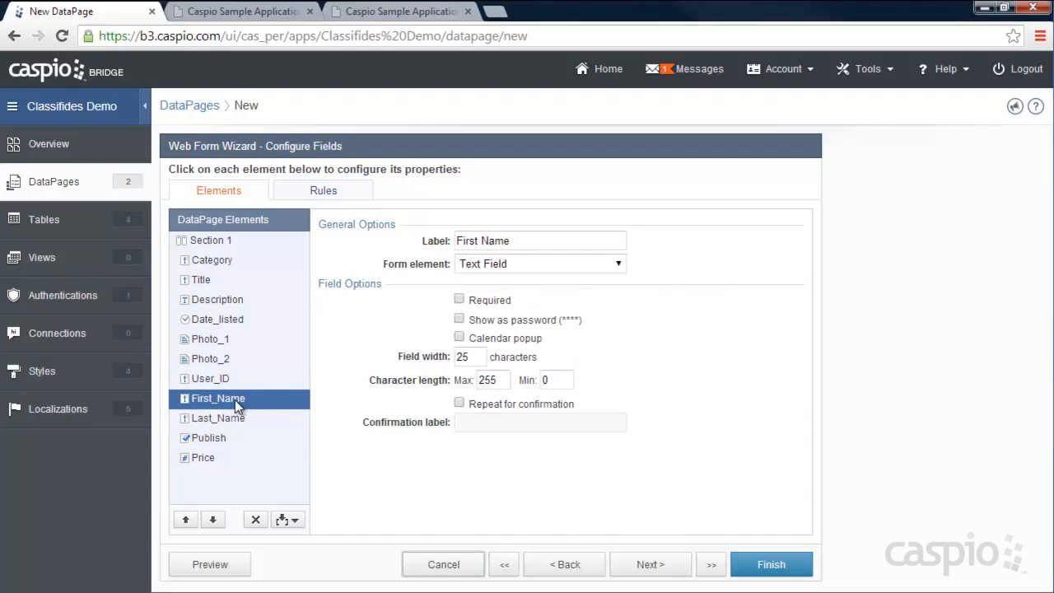
{"action": "left_click", "coordinate": [507, 263]}
{"action": "left_click", "coordinate": [507, 370]}
{"action": "left_click", "coordinate": [506, 302]}
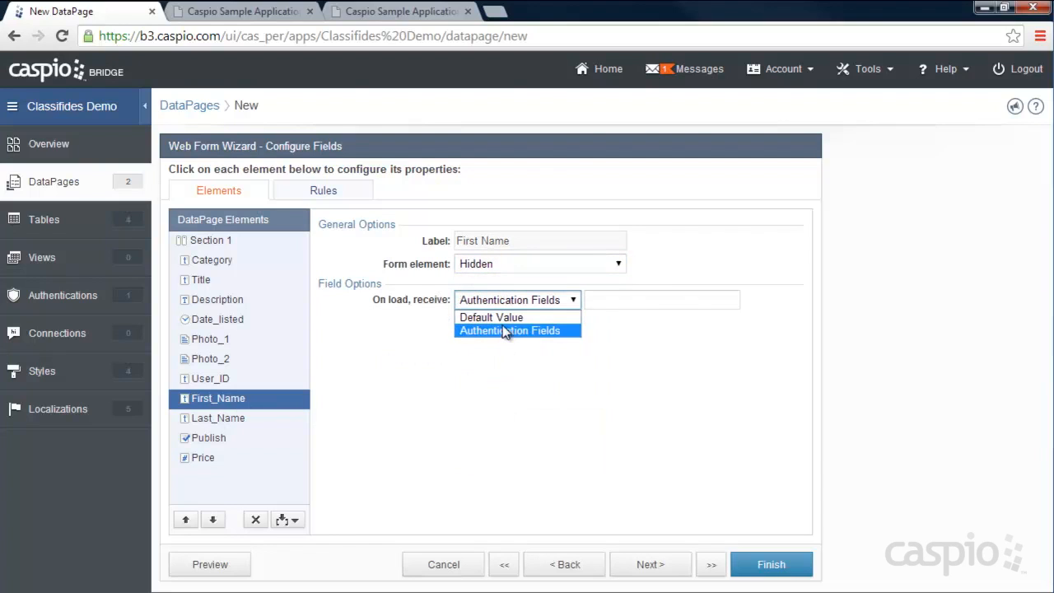
{"action": "left_click", "coordinate": [504, 337]}
{"action": "left_click", "coordinate": [671, 302]}
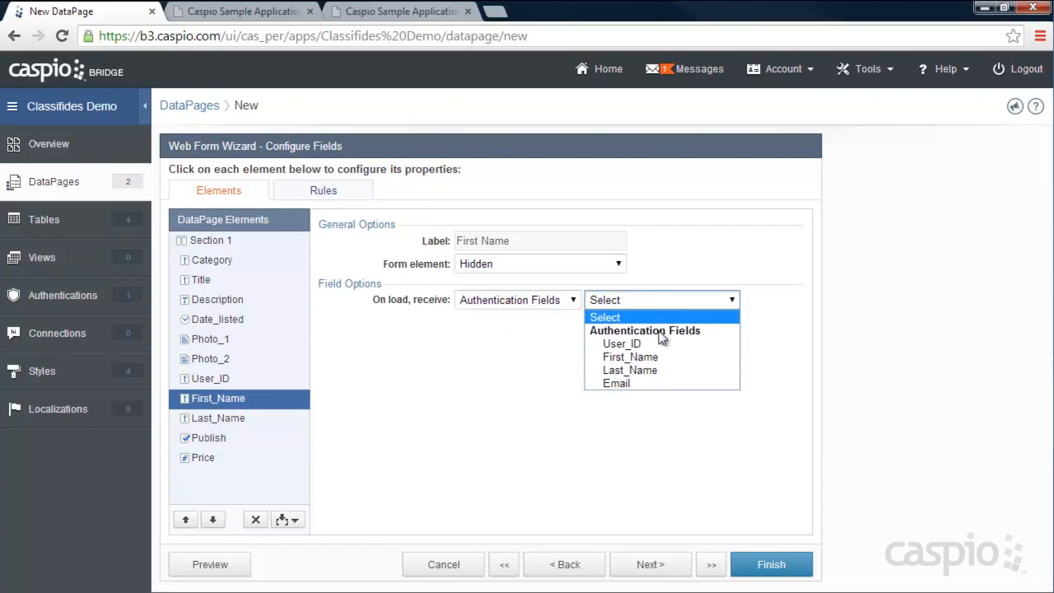
{"action": "left_click", "coordinate": [673, 358]}
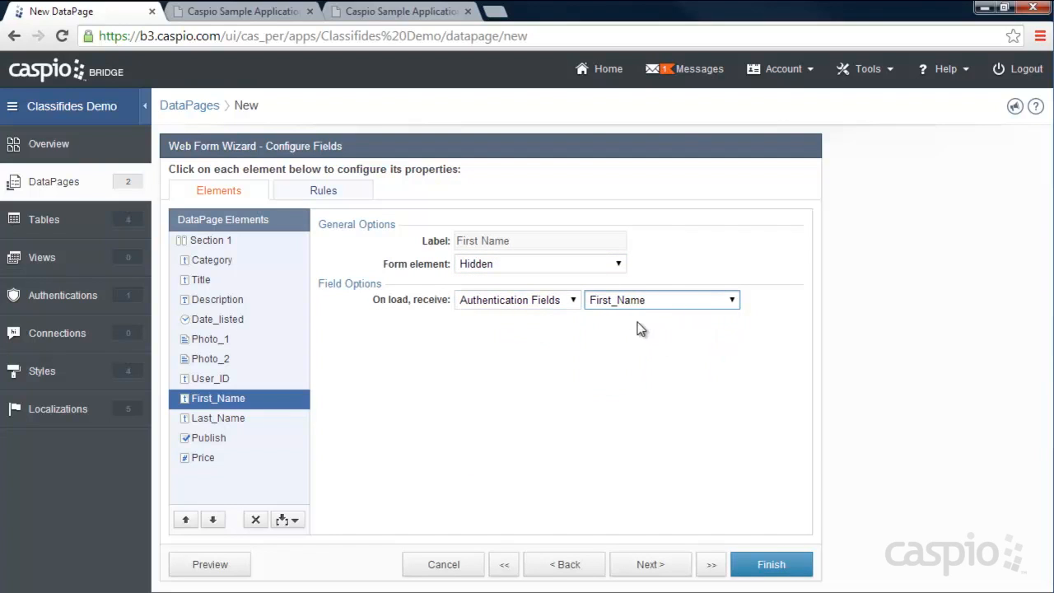
- Make Last_Name a hidden field filled on load from the Last_Name authentication field
{"action": "left_click", "coordinate": [221, 417]}
{"action": "left_click", "coordinate": [539, 263]}
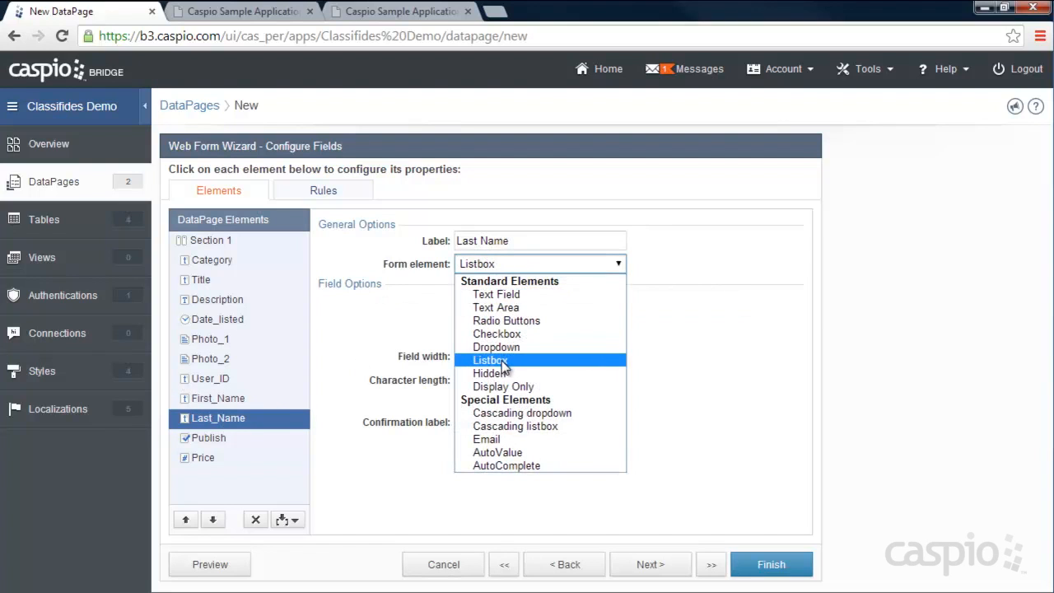
{"action": "left_click", "coordinate": [503, 373]}
{"action": "left_click", "coordinate": [506, 301]}
{"action": "left_click", "coordinate": [508, 330]}
{"action": "left_click", "coordinate": [650, 299]}
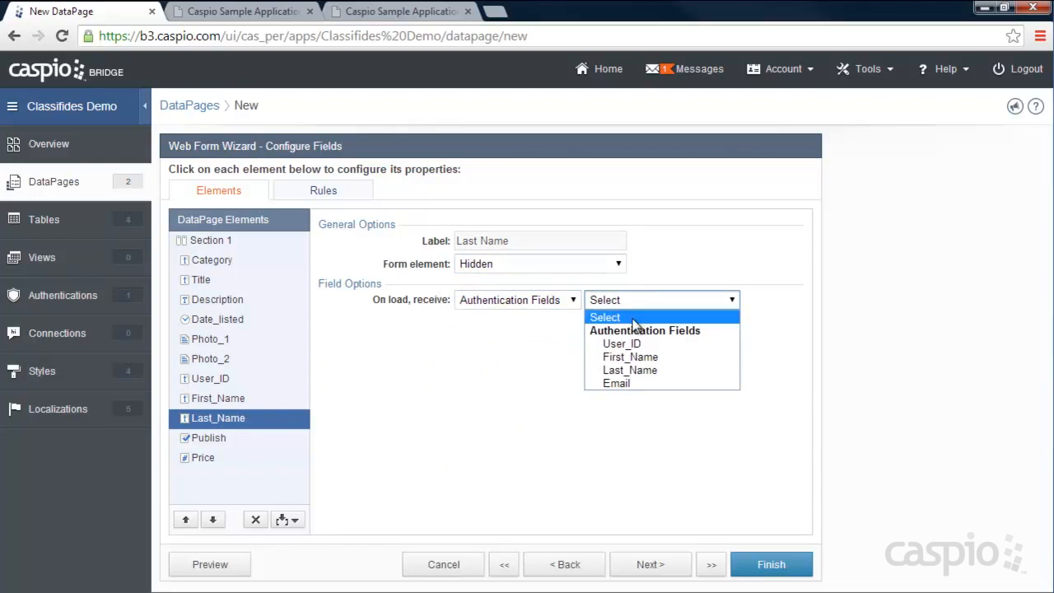
{"action": "left_click", "coordinate": [615, 370]}
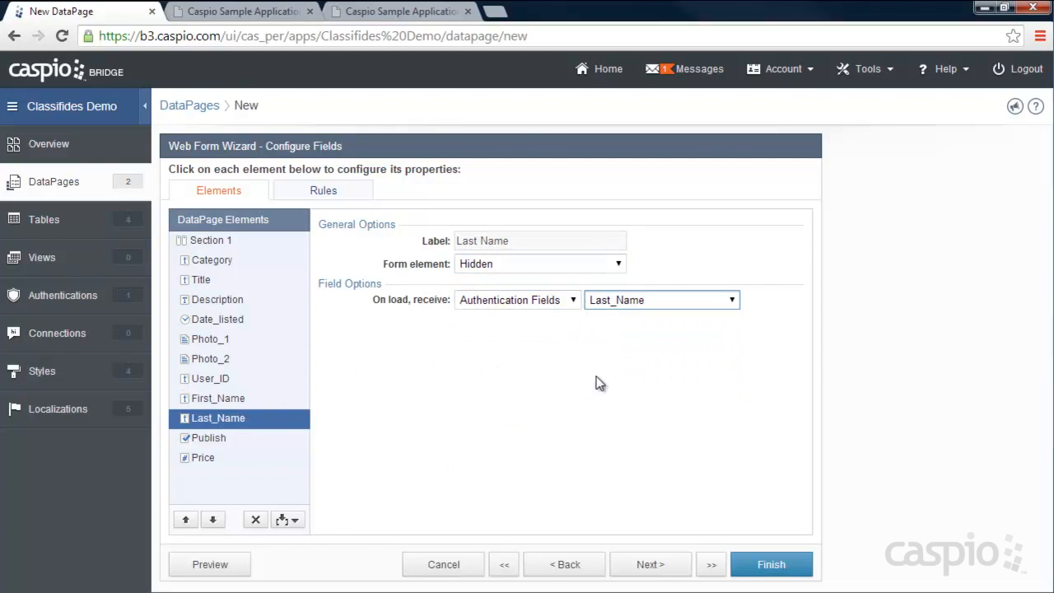
{"action": "left_click", "coordinate": [210, 438]}
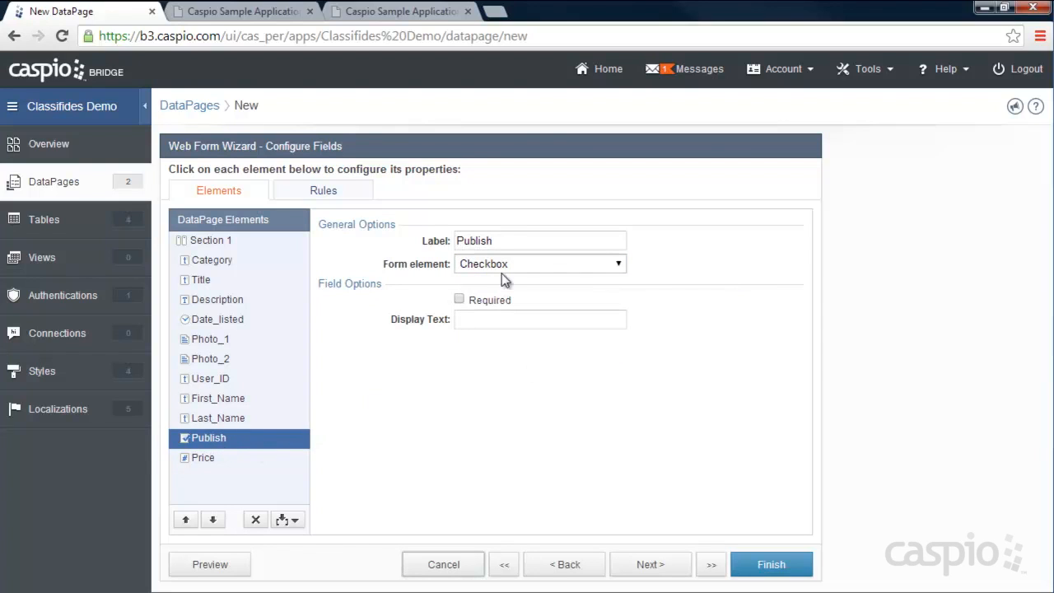
- Set Publish's display text to 'Check to publish', make Price required, and continue
{"action": "left_click", "coordinate": [498, 319]}
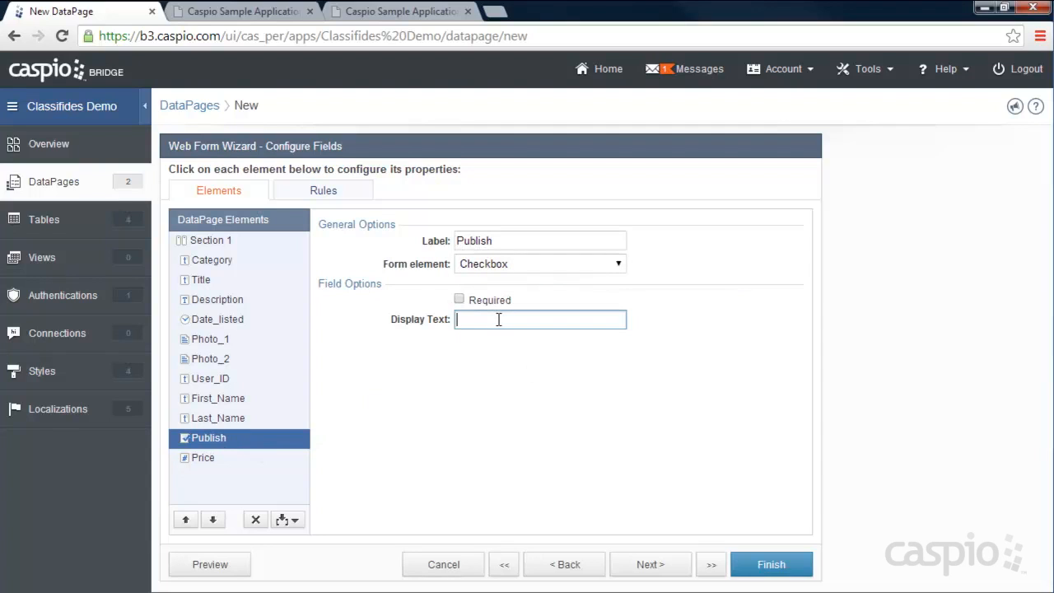
{"action": "type", "text": "Check to publish"}
{"action": "left_click", "coordinate": [201, 459]}
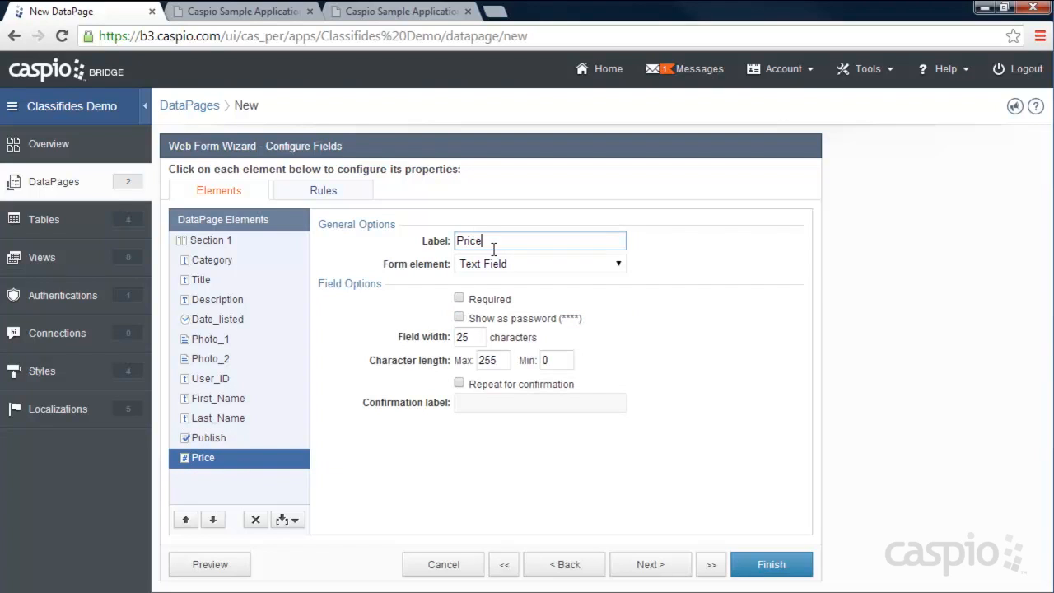
{"action": "left_click", "coordinate": [459, 299]}
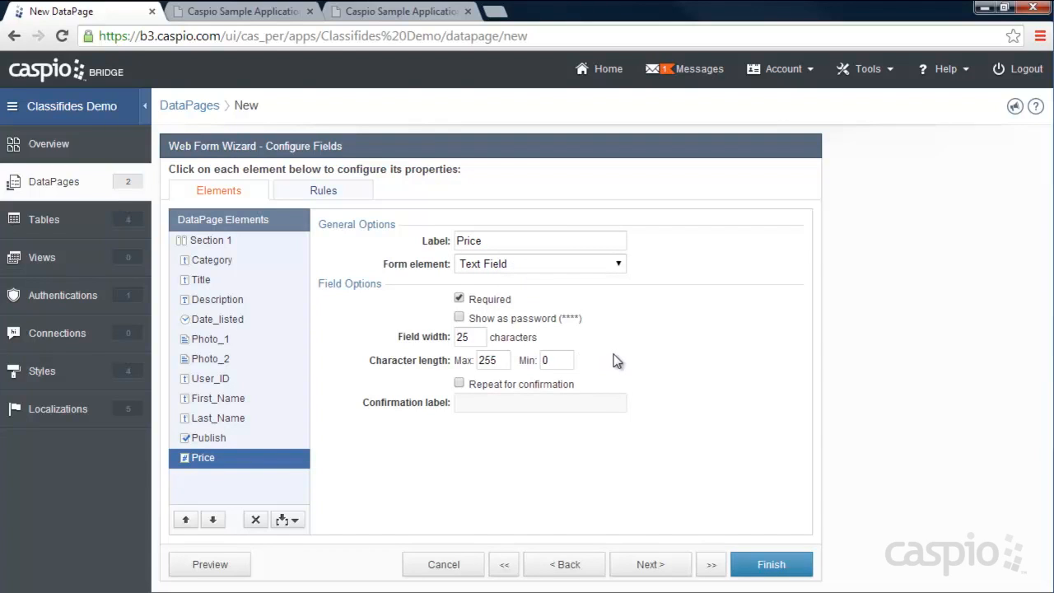
{"action": "left_click", "coordinate": [650, 566]}
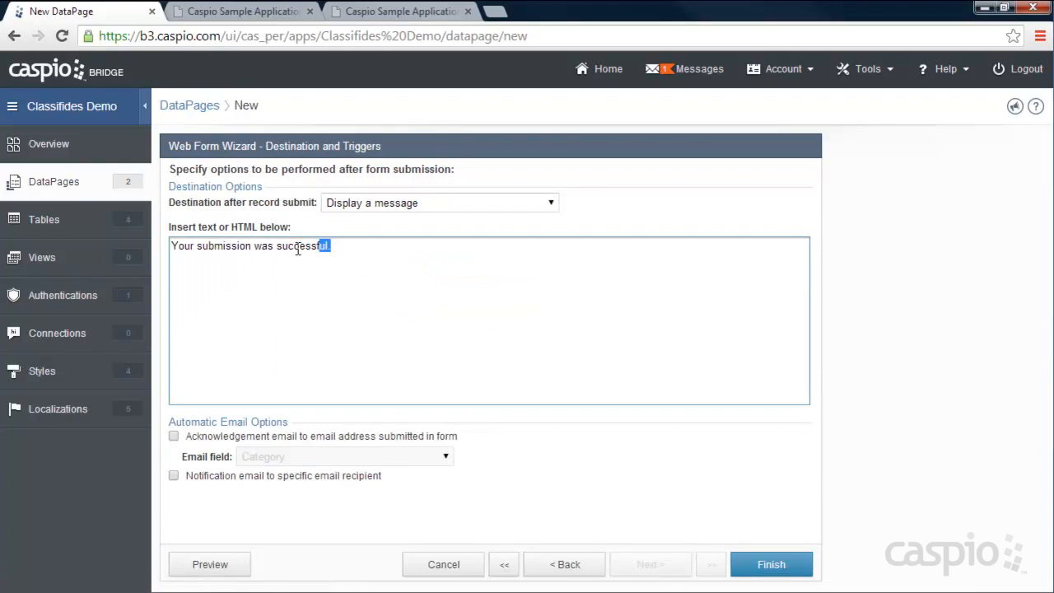
- Change the confirmation message to 'You have added your listing successfully.' and finish the form
{"action": "left_click_drag", "start_coordinate": [332, 245], "coordinate": [161, 244]}
{"action": "type", "text": "You ha"}
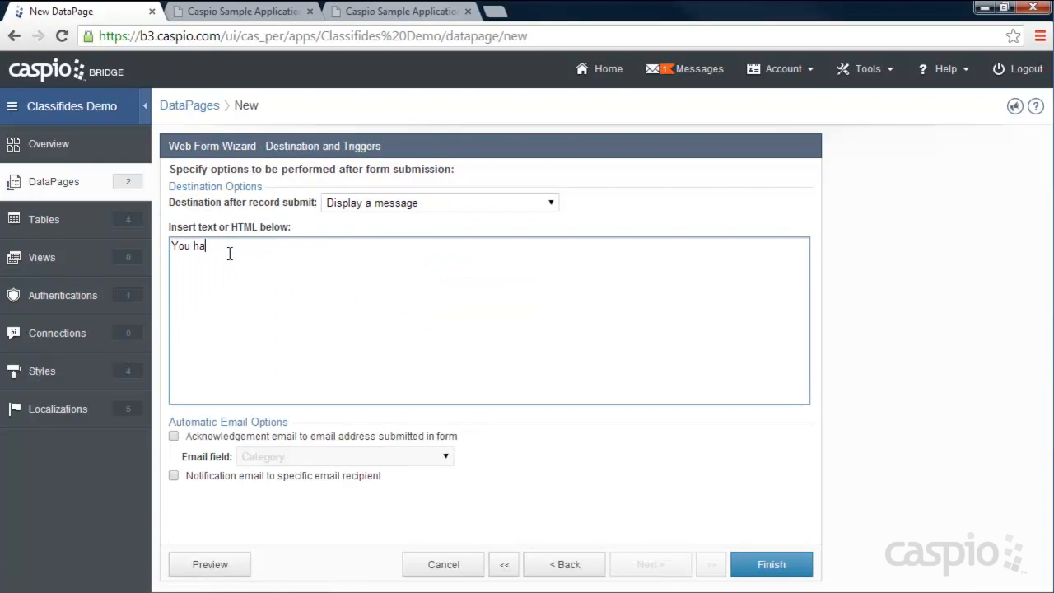
{"action": "type", "text": "ve added your listing successfully."}
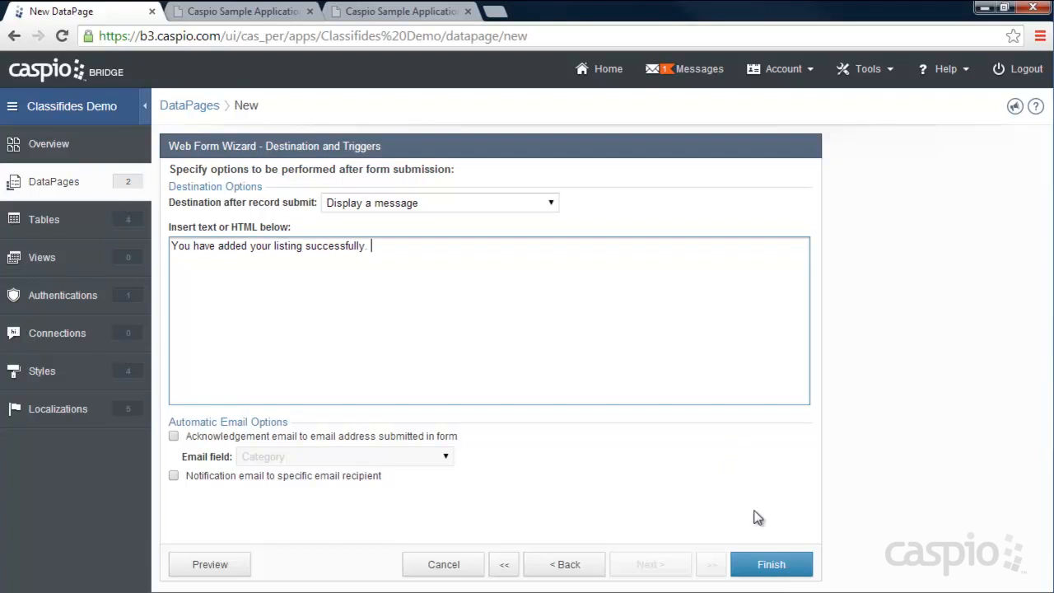
{"action": "left_click", "coordinate": [771, 566]}
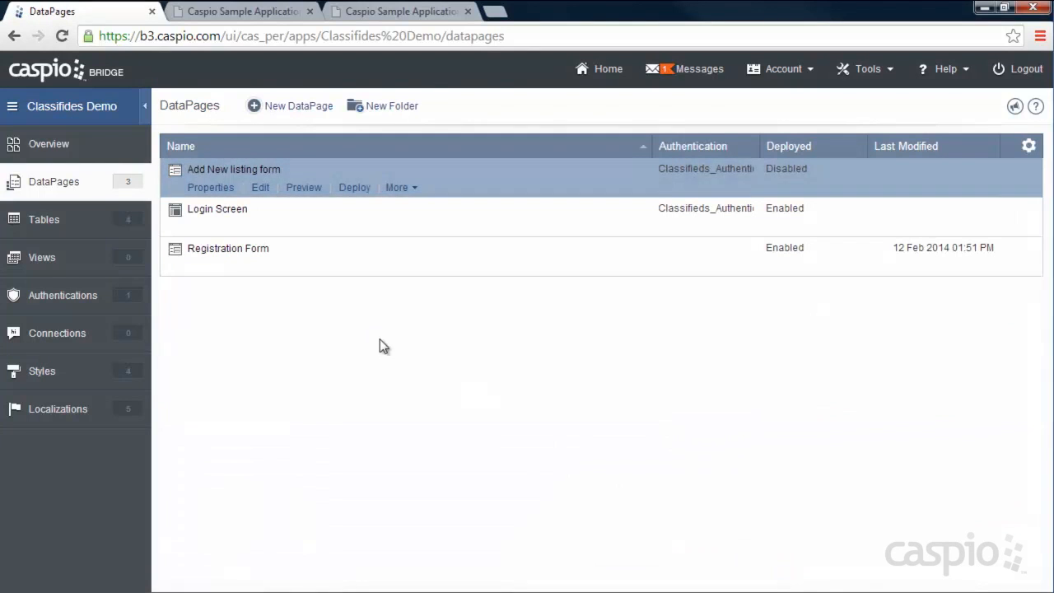
- Enable deployment of 'Add New listing form', copy its embed code, and open the site's New Listing page
{"action": "left_click", "coordinate": [355, 188]}
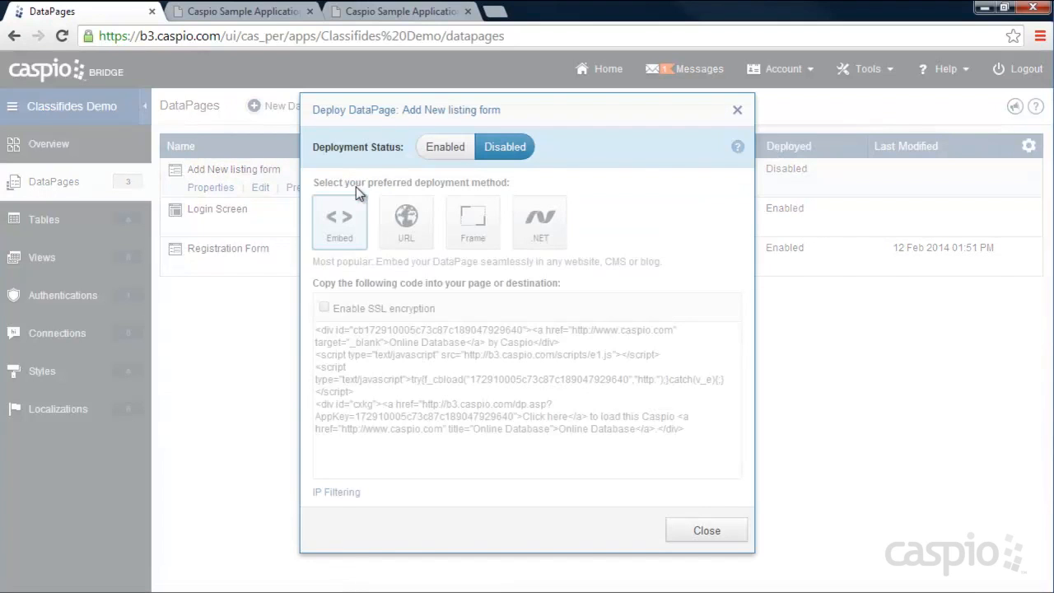
{"action": "left_click", "coordinate": [445, 147]}
{"action": "left_click", "coordinate": [447, 389]}
{"action": "right_click", "coordinate": [448, 390]}
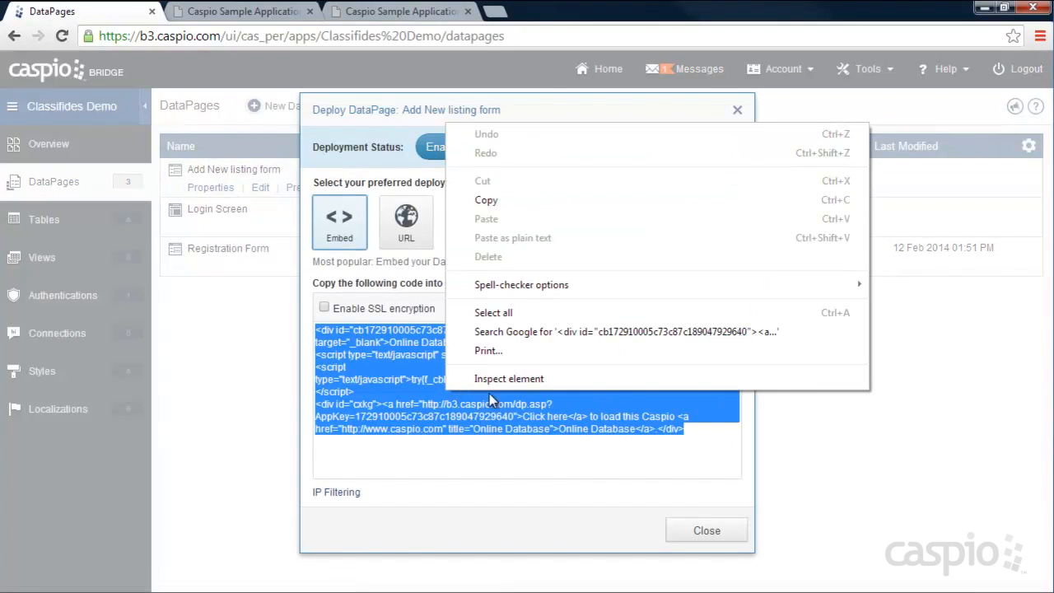
{"action": "left_click", "coordinate": [486, 199]}
{"action": "left_click", "coordinate": [688, 531]}
{"action": "left_click", "coordinate": [452, 10]}
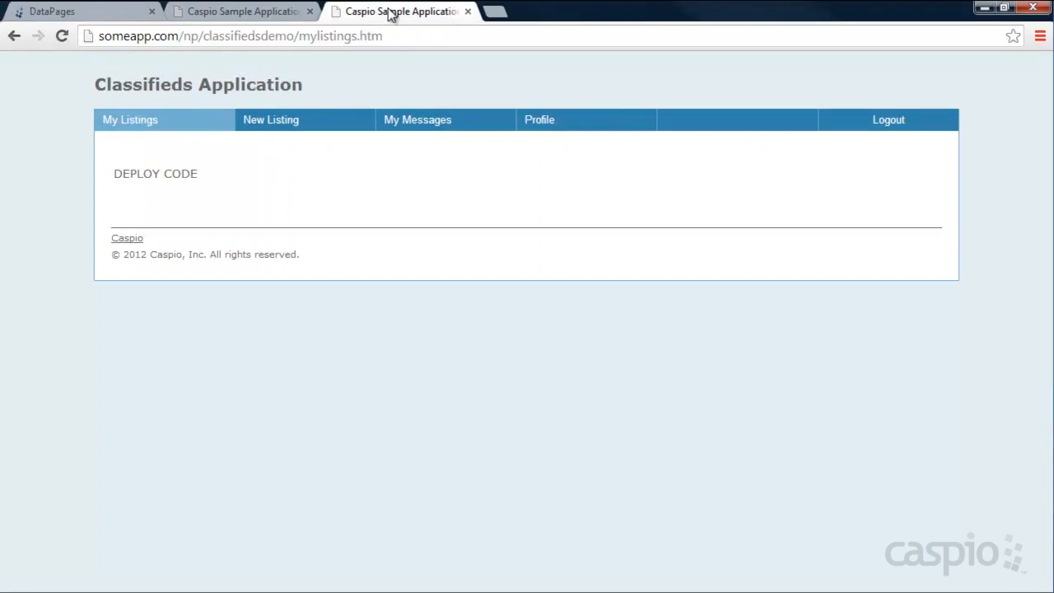
{"action": "left_click", "coordinate": [278, 128]}
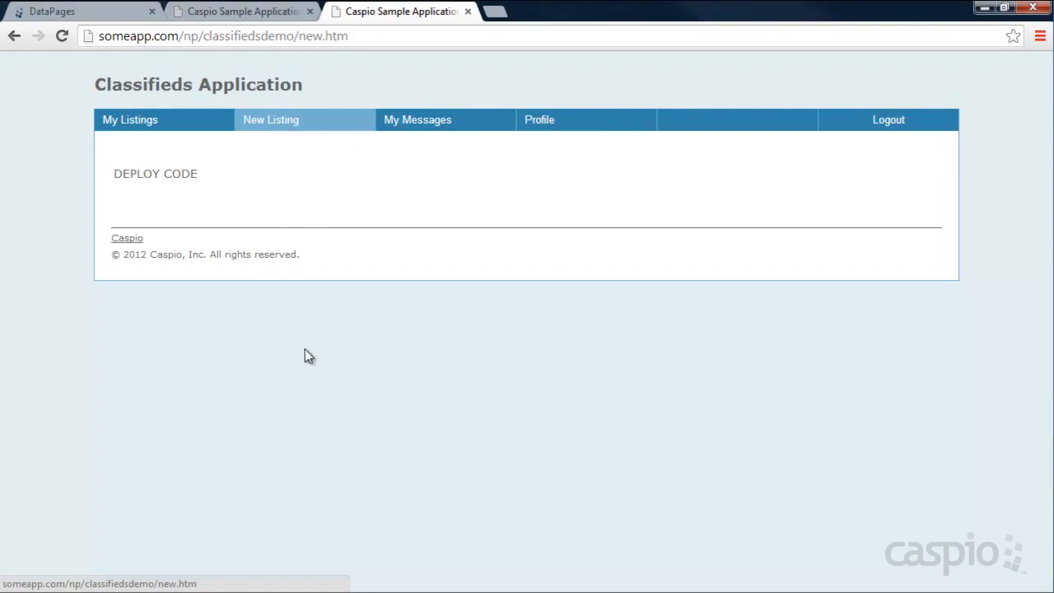
- Paste the Caspio embed code over DEPLOY CODE on line 53 of new.htm and save it
{"action": "mouse_move", "coordinate": [650, 589]}
{"action": "left_click", "coordinate": [725, 583]}
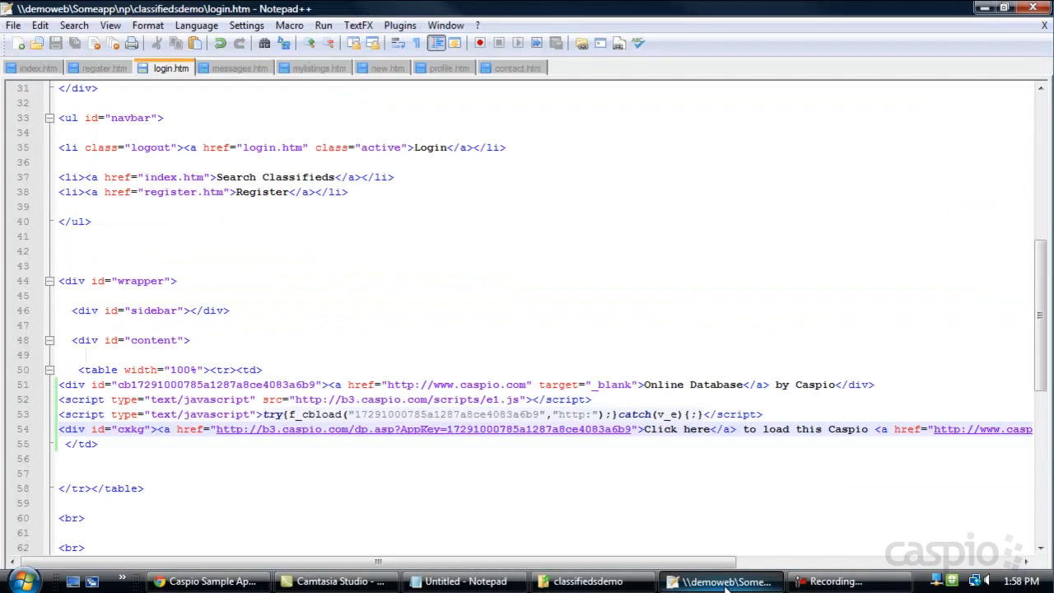
{"action": "left_click", "coordinate": [384, 70]}
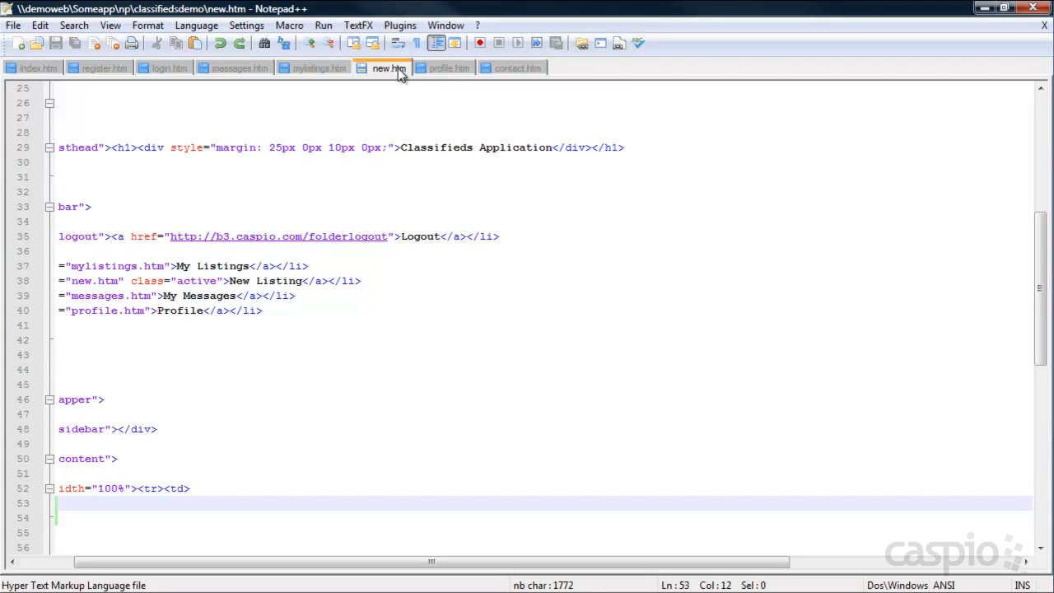
{"action": "left_click", "coordinate": [984, 7]}
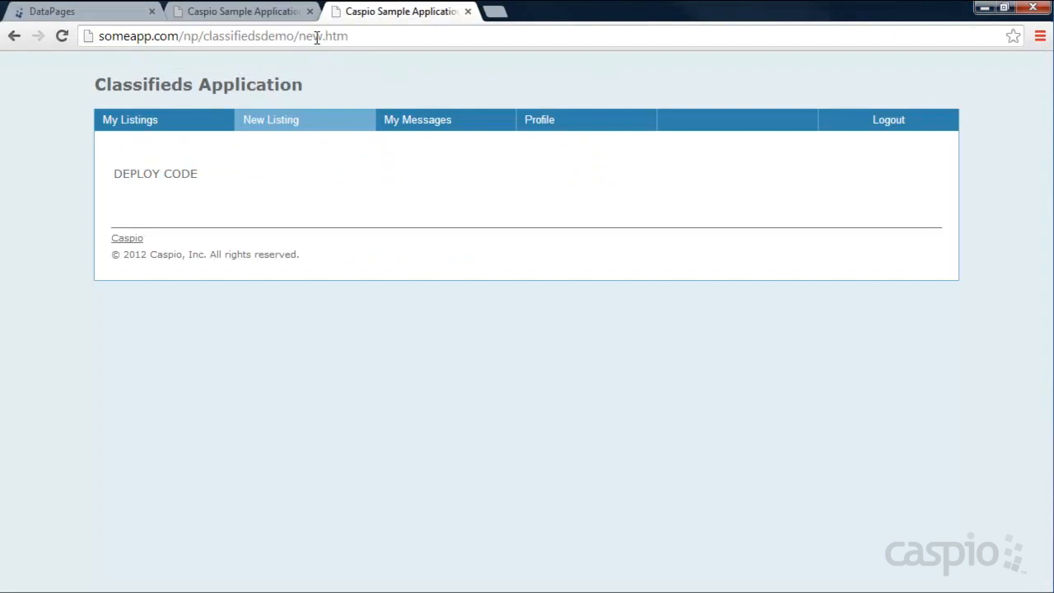
{"action": "mouse_move", "coordinate": [774, 586]}
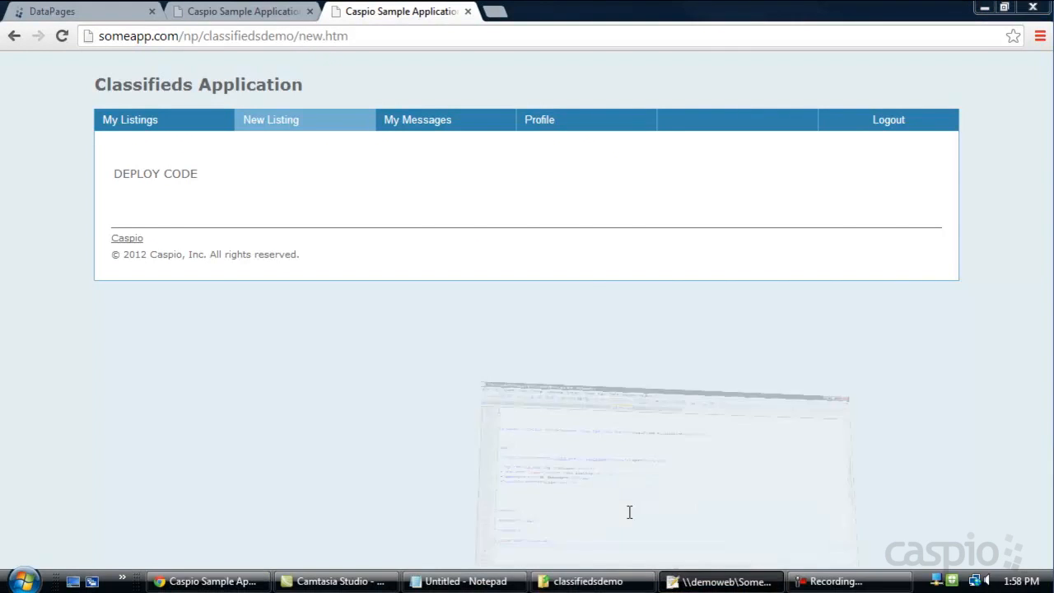
{"action": "left_click", "coordinate": [730, 580]}
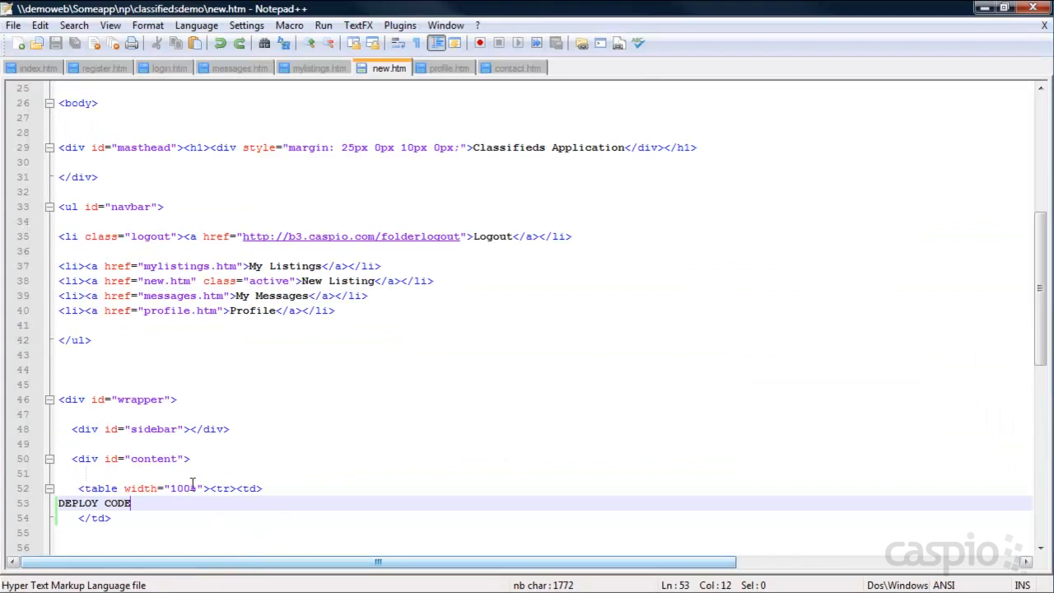
{"action": "left_click_drag", "start_coordinate": [150, 502], "coordinate": [53, 503]}
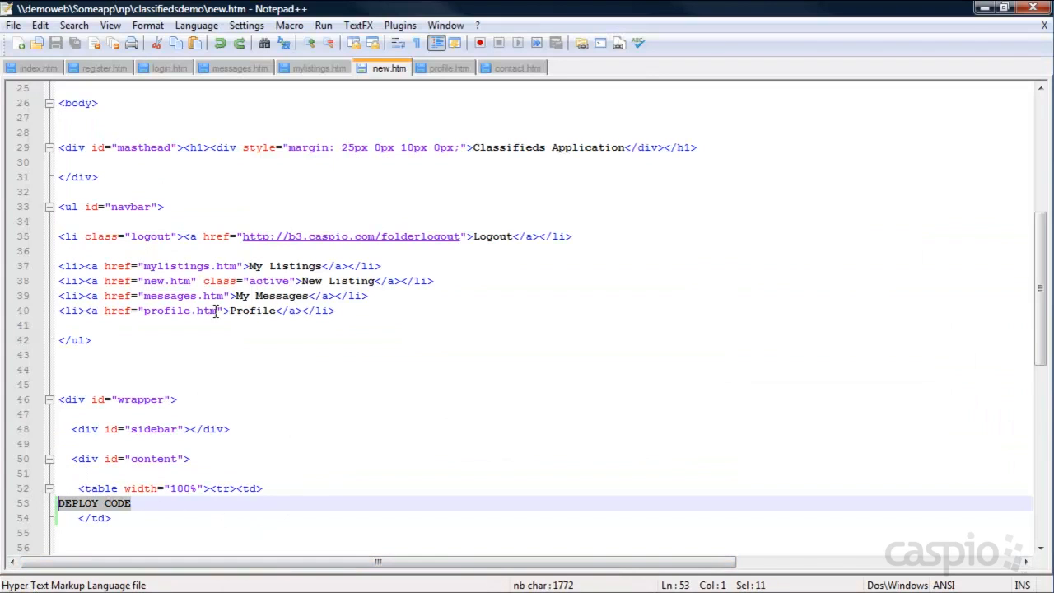
{"action": "key", "text": "ctrl+v"}
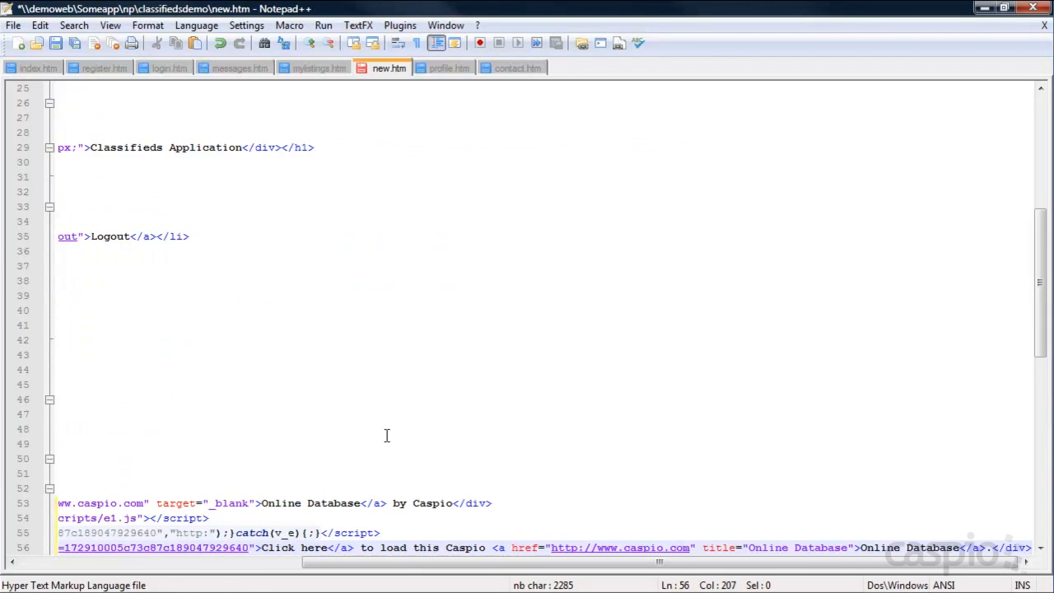
{"action": "key", "text": "ctrl+s"}
{"action": "left_click", "coordinate": [982, 11]}
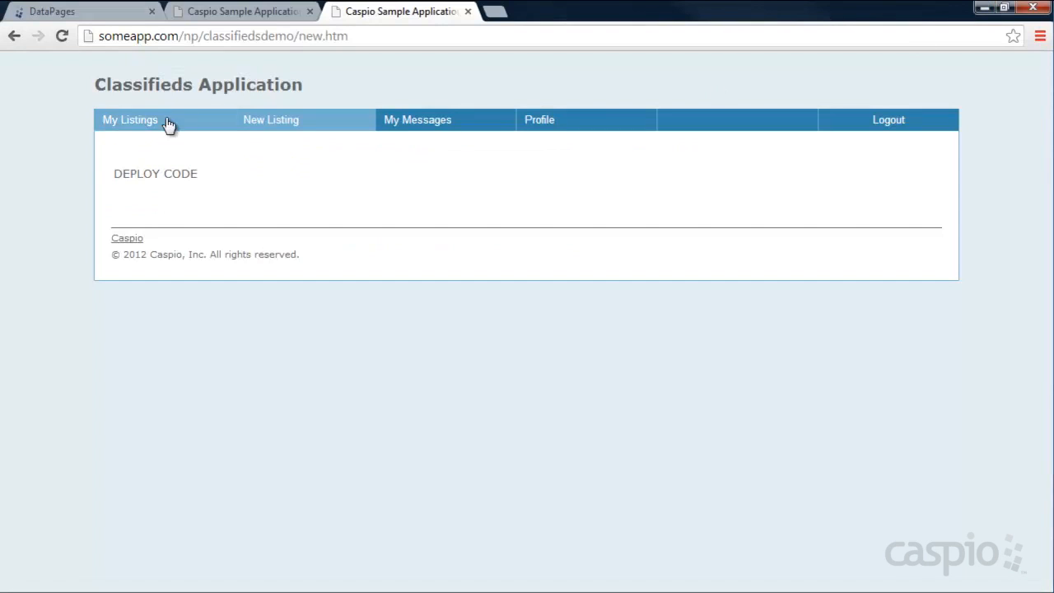
- Submit a published Sporting listing 'Shoes', described 'New shoes for sale', priced 150
{"action": "left_click", "coordinate": [62, 35]}
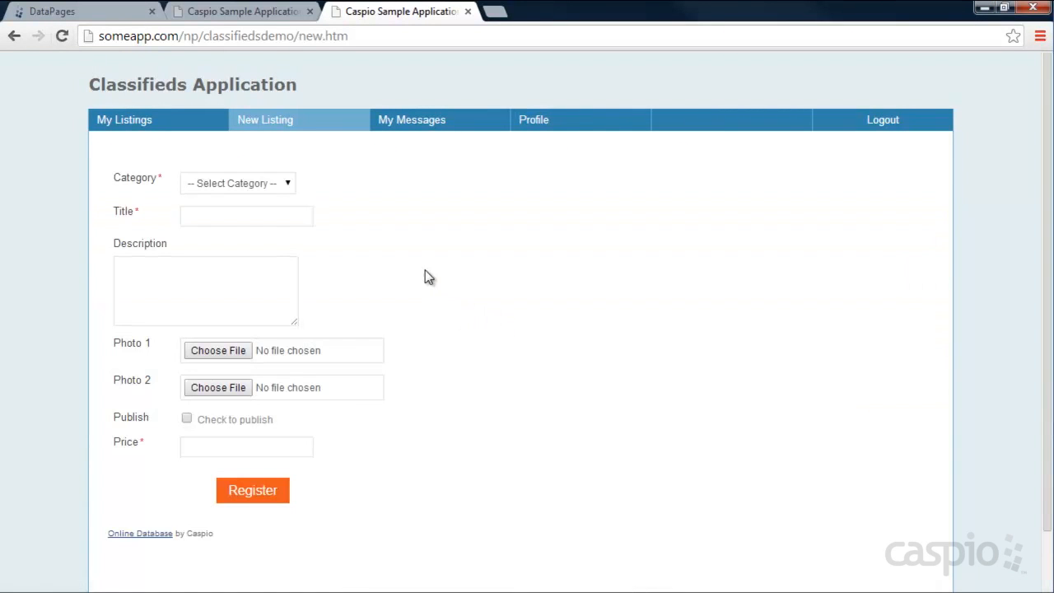
{"action": "left_click", "coordinate": [271, 186]}
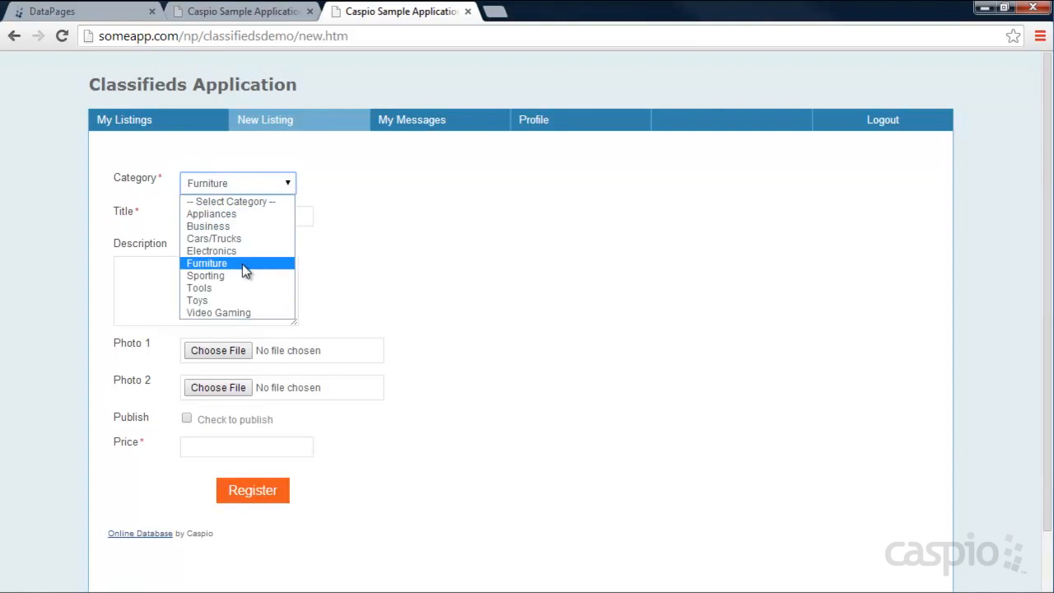
{"action": "left_click", "coordinate": [227, 278]}
{"action": "left_click", "coordinate": [216, 216]}
{"action": "type", "text": "Shoes"}
{"action": "key", "text": "Tab"}
{"action": "type", "text": "New shoes "}
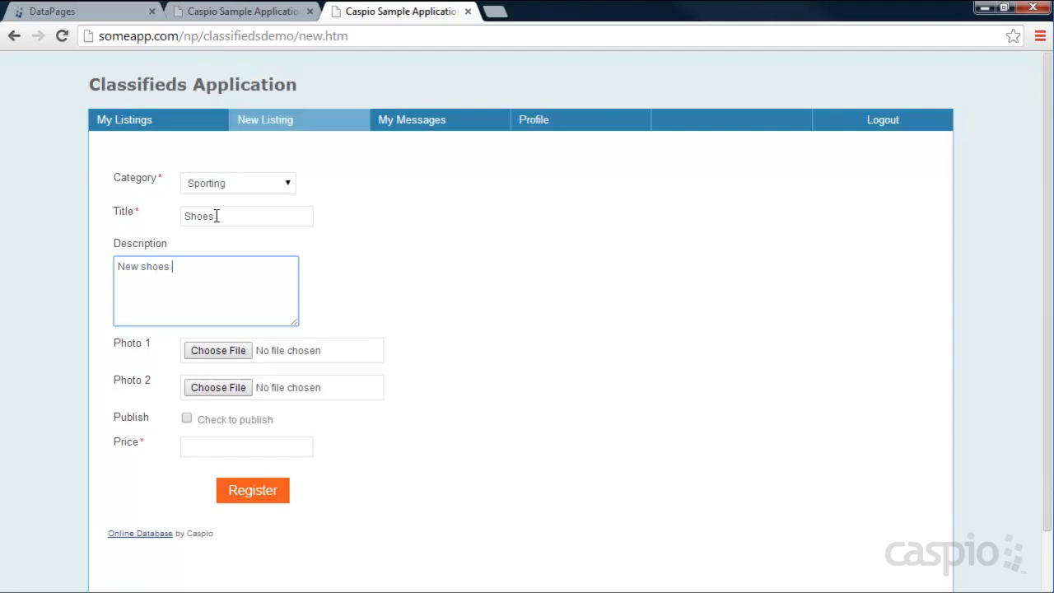
{"action": "type", "text": "for sale"}
{"action": "left_click", "coordinate": [197, 421]}
{"action": "left_click", "coordinate": [199, 446]}
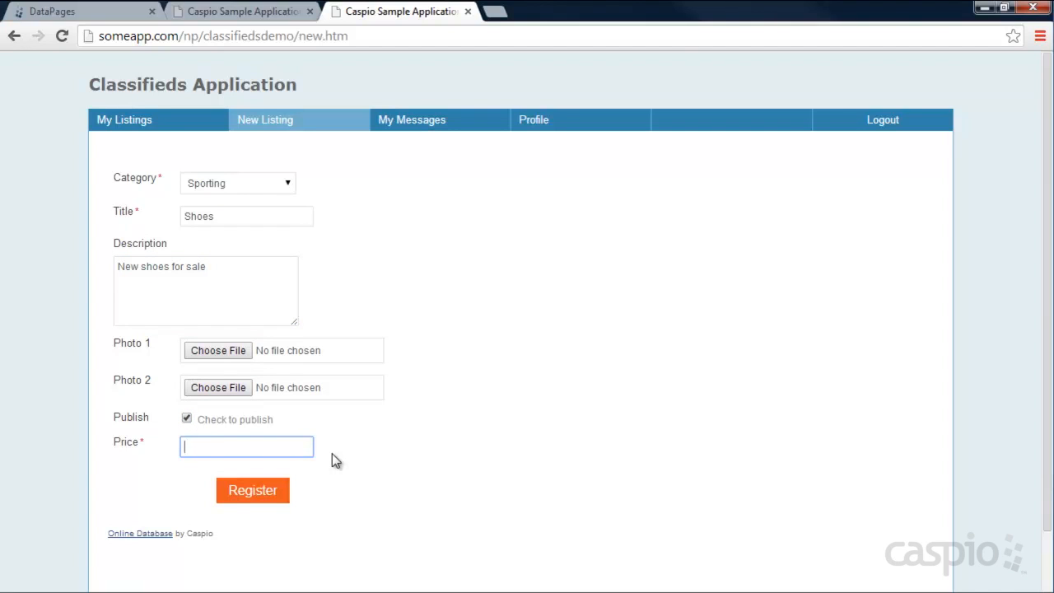
{"action": "type", "text": "150"}
{"action": "left_click", "coordinate": [247, 490]}
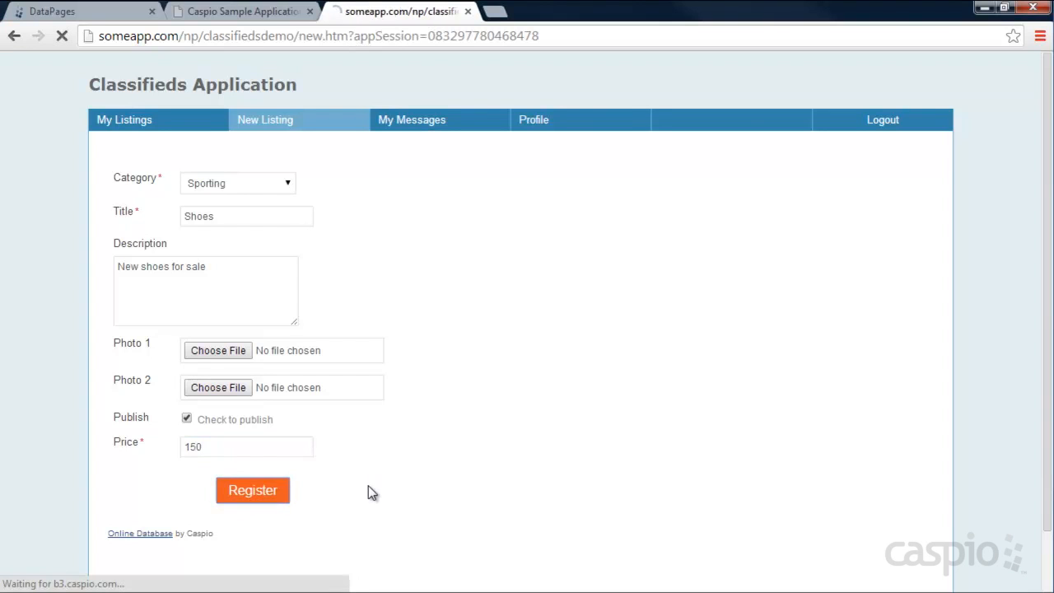
{"action": "mouse_move", "coordinate": [314, 180]}
{"action": "left_mouse_down"}
{"action": "mouse_move", "coordinate": [112, 180]}
{"action": "mouse_move", "coordinate": [311, 190]}
{"action": "left_mouse_up"}
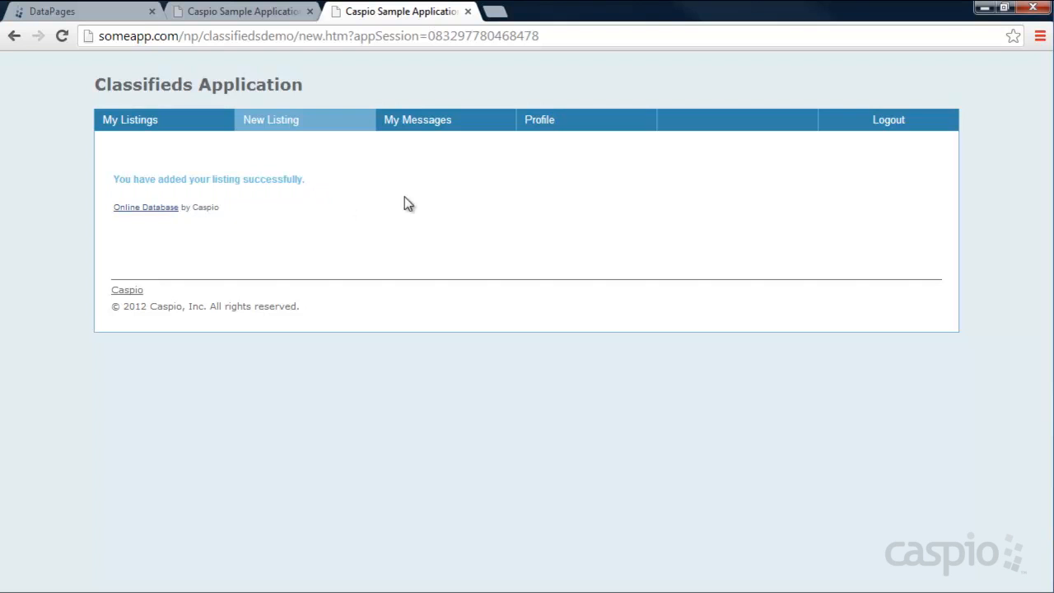
- Log out and browse the Search Classifieds, Register and Login pages
{"action": "left_click", "coordinate": [887, 125]}
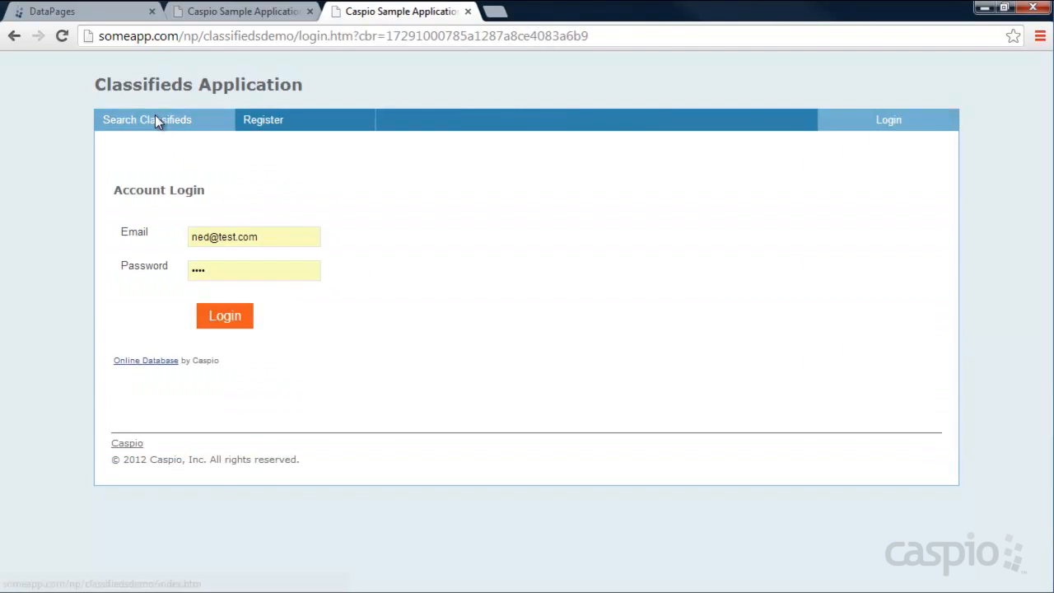
{"action": "left_click", "coordinate": [155, 120]}
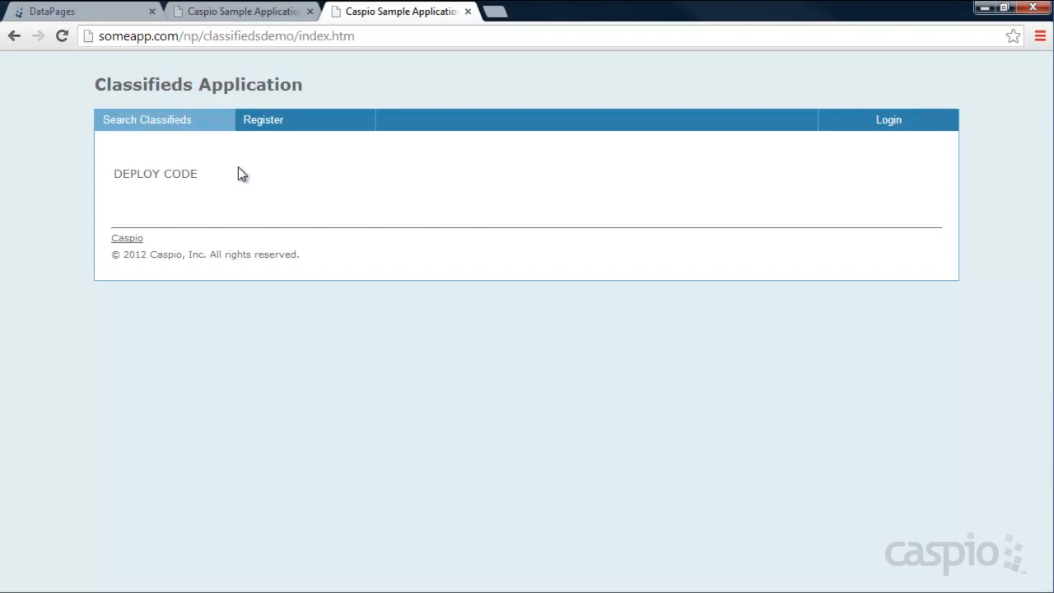
{"action": "left_click", "coordinate": [268, 123]}
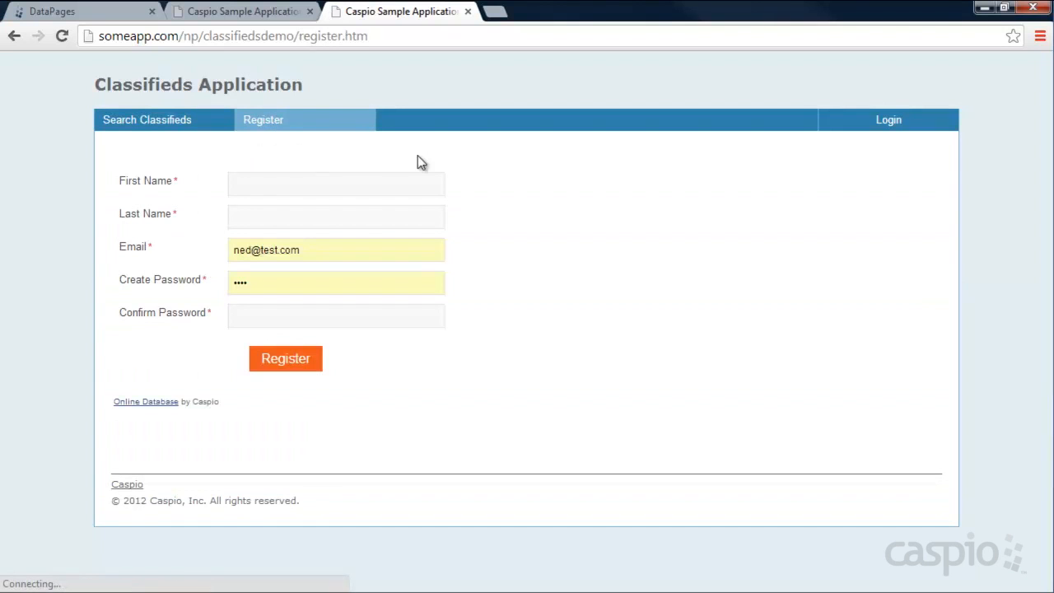
{"action": "left_click", "coordinate": [906, 127]}
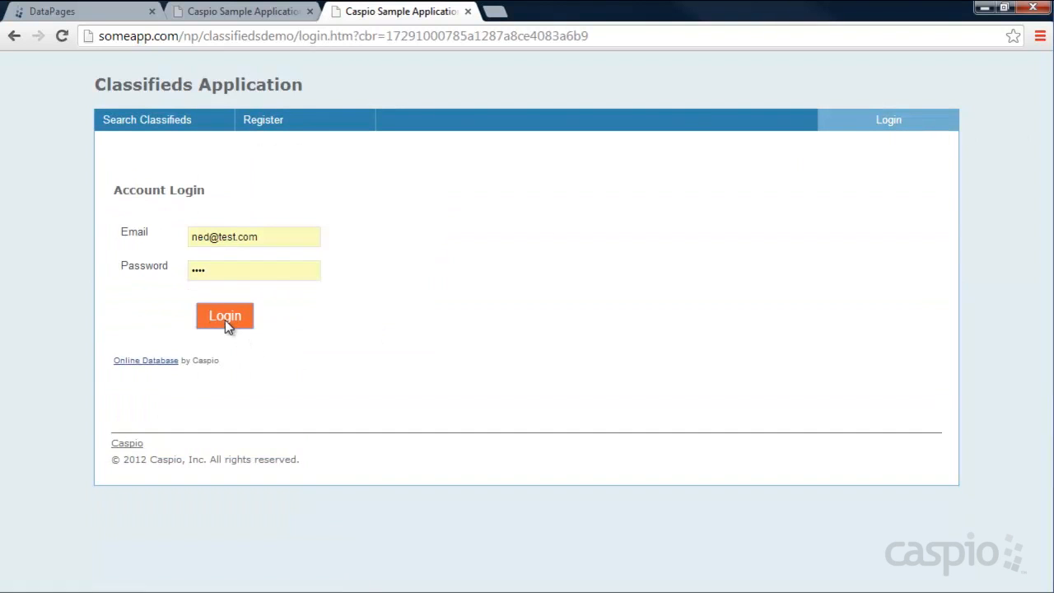
- Log back in, view the New Listing page, then start a new DataPage in Caspio Bridge
{"action": "left_click", "coordinate": [225, 319]}
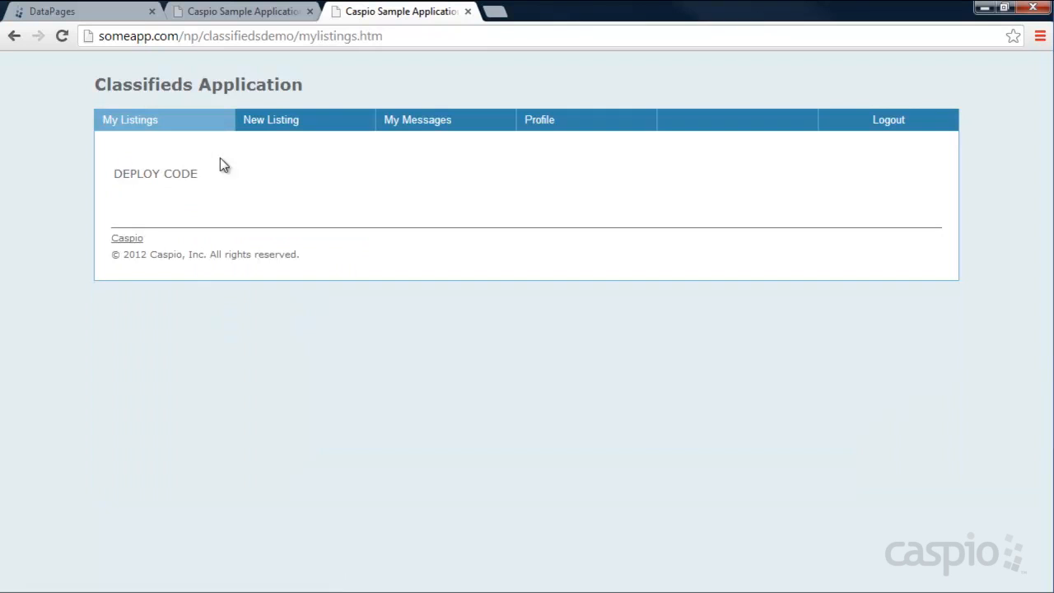
{"action": "left_click", "coordinate": [285, 128]}
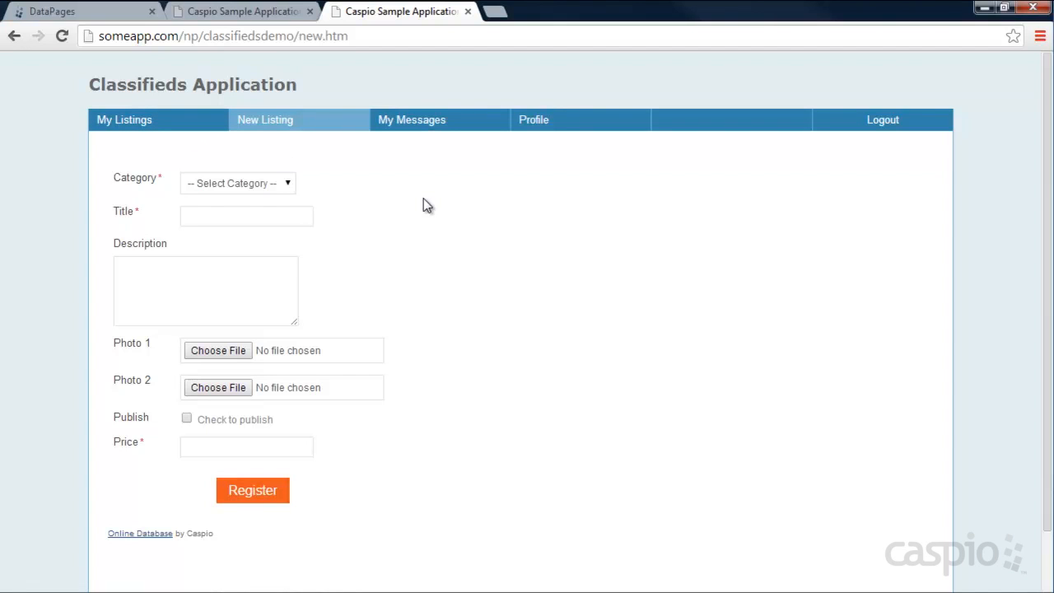
{"action": "left_click", "coordinate": [107, 12]}
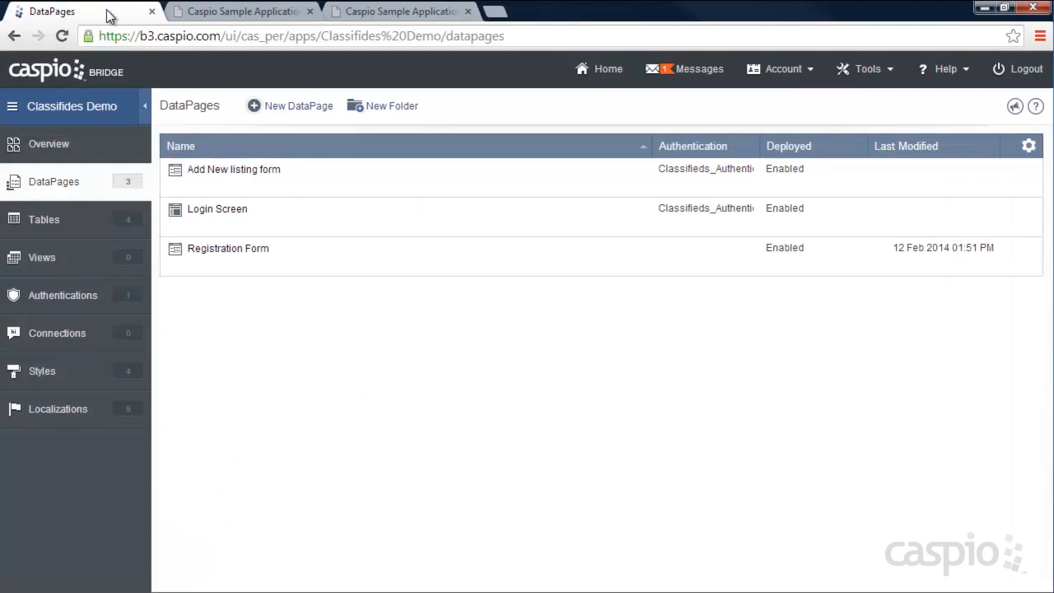
{"action": "left_click", "coordinate": [305, 110]}
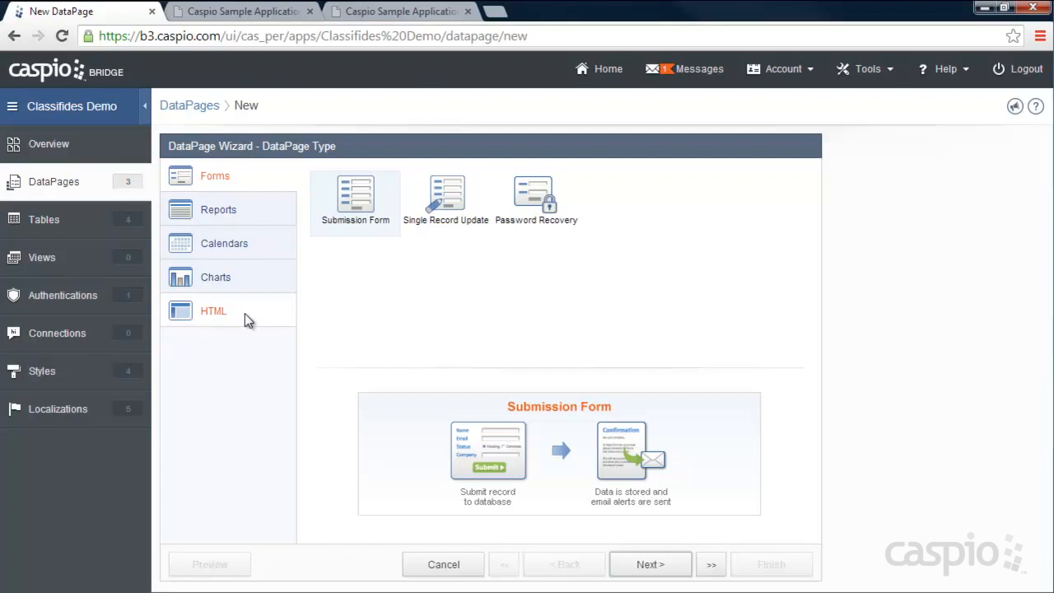
- Choose a Tabular report as the DataPage type and bring up the data source list
{"action": "left_click", "coordinate": [228, 213]}
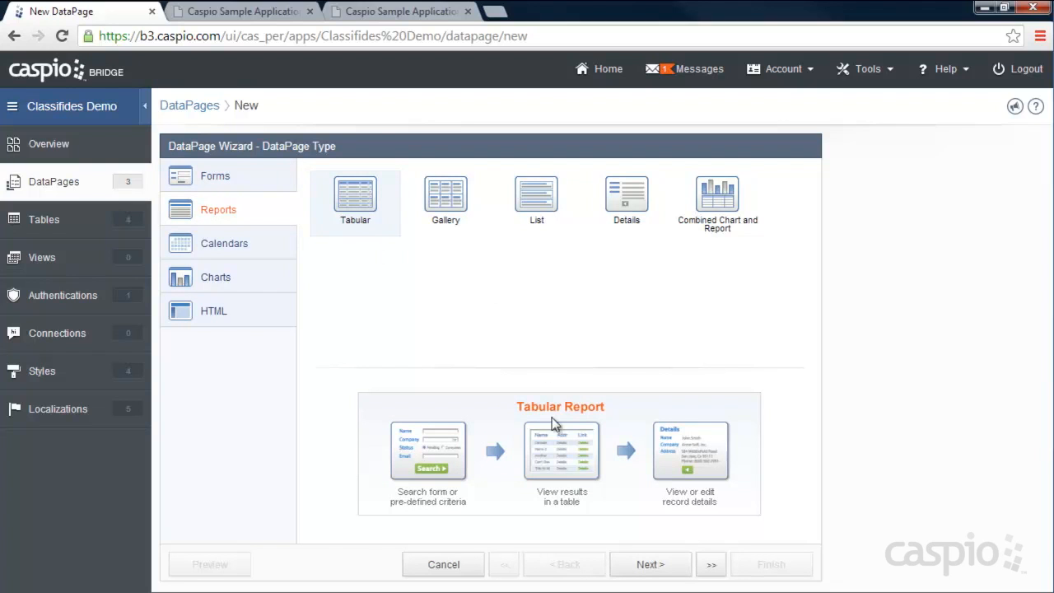
{"action": "left_click", "coordinate": [658, 566]}
{"action": "left_click", "coordinate": [378, 224]}
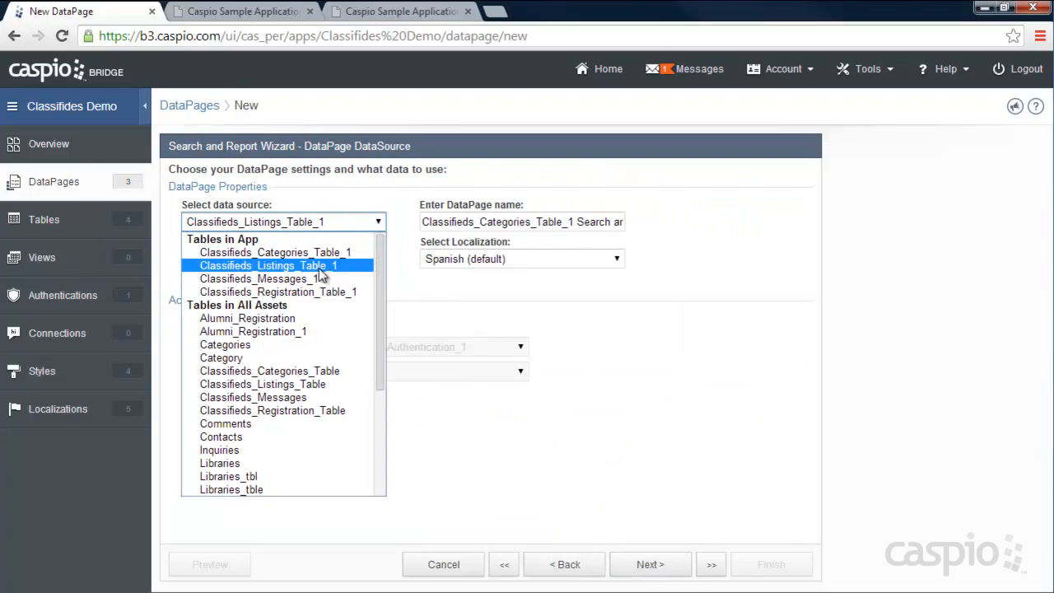
- Base the report on Classifieds_Listings_Table_1 with Sample Style and name it 'My Listings Report'
{"action": "left_click", "coordinate": [306, 266]}
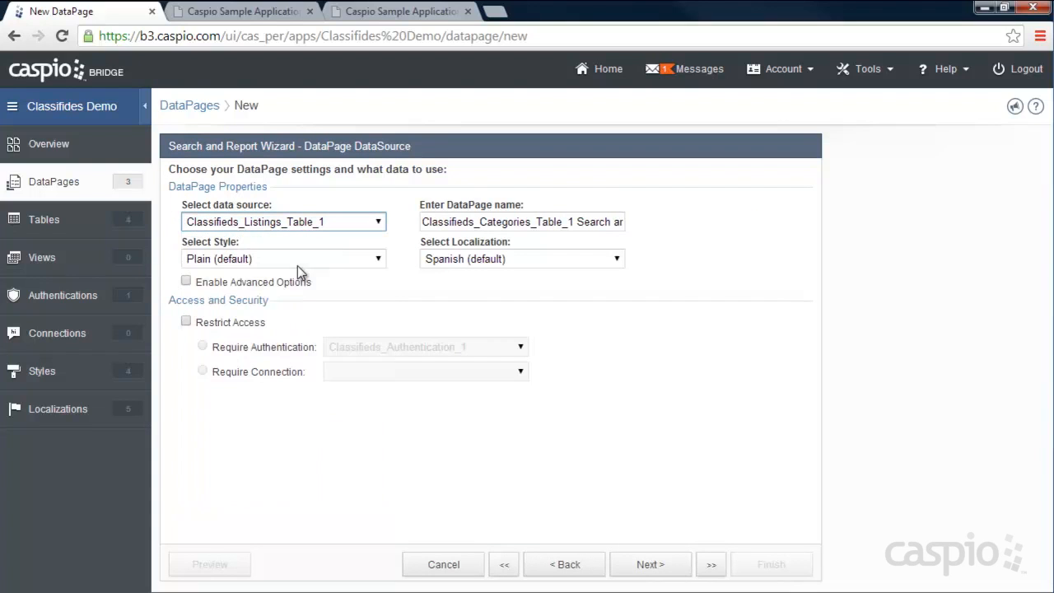
{"action": "left_click", "coordinate": [279, 264]}
{"action": "left_click", "coordinate": [275, 288]}
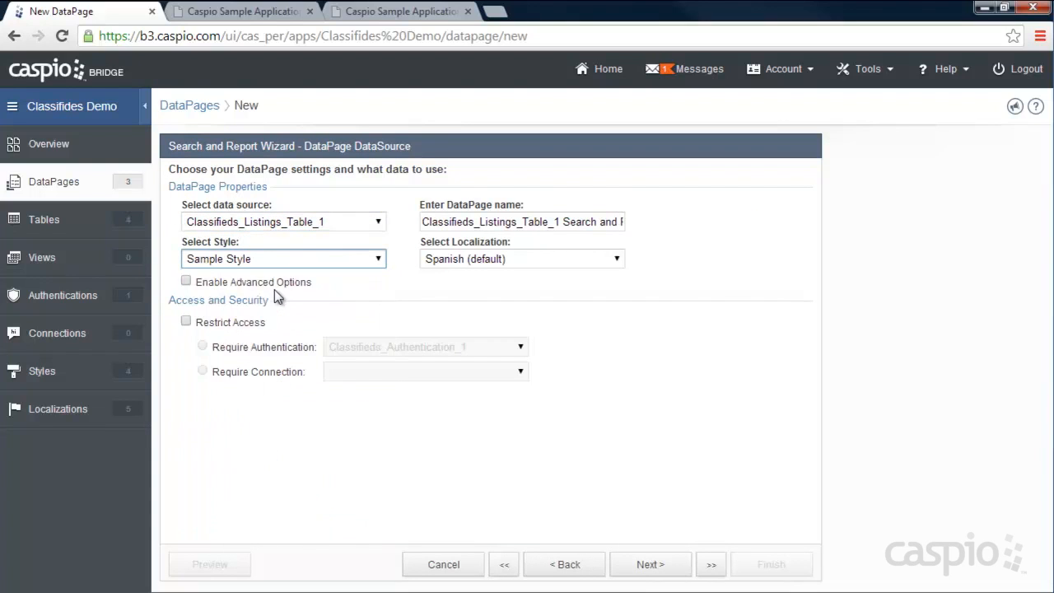
{"action": "left_click", "coordinate": [559, 222]}
{"action": "key", "text": "ctrl+a"}
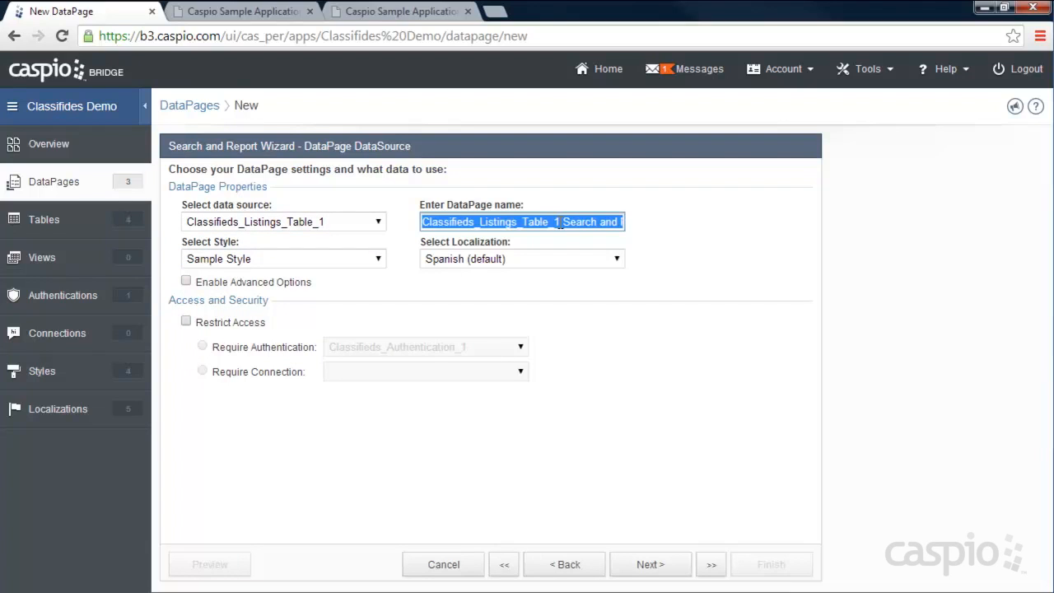
{"action": "type", "text": "My Listi"}
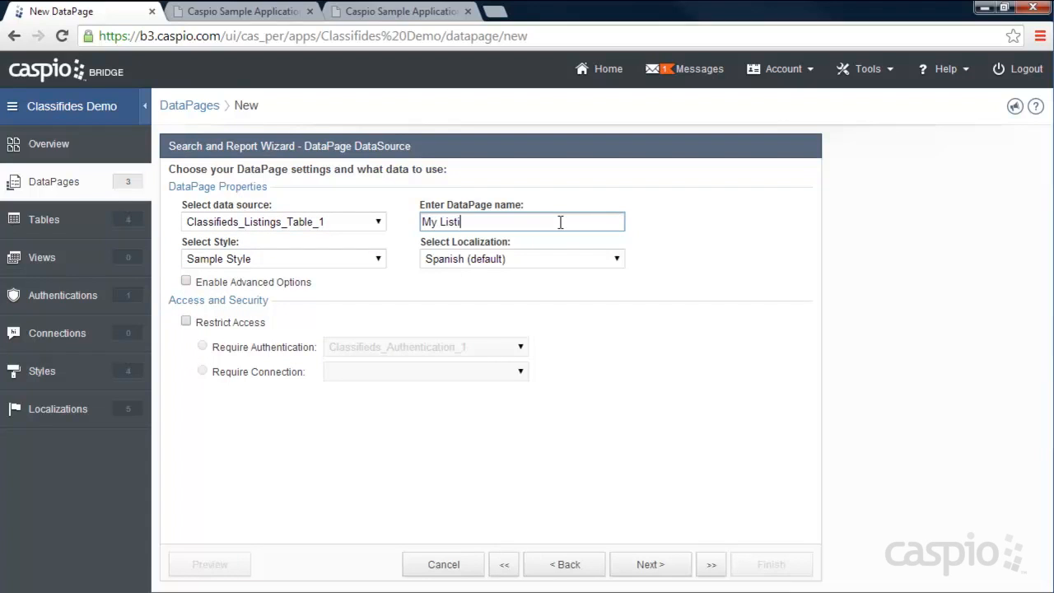
{"action": "type", "text": "ngs Report"}
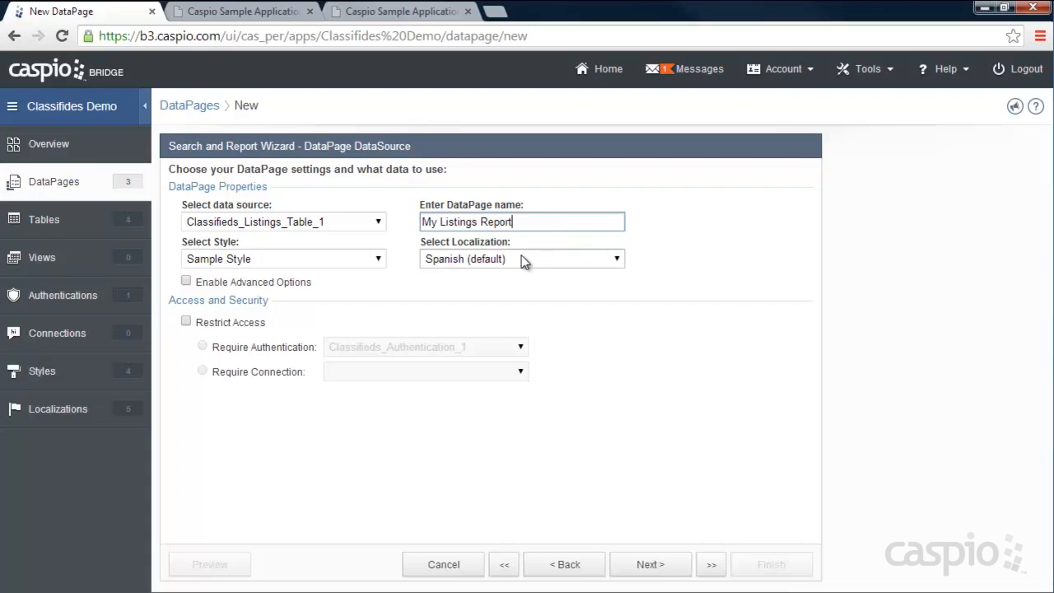
- Set localization to English and restrict access to Classifieds_Authentication_1 logins
{"action": "left_click", "coordinate": [518, 258]}
{"action": "scroll", "coordinate": [515, 296], "scroll_direction": "up", "scroll_amount": 5}
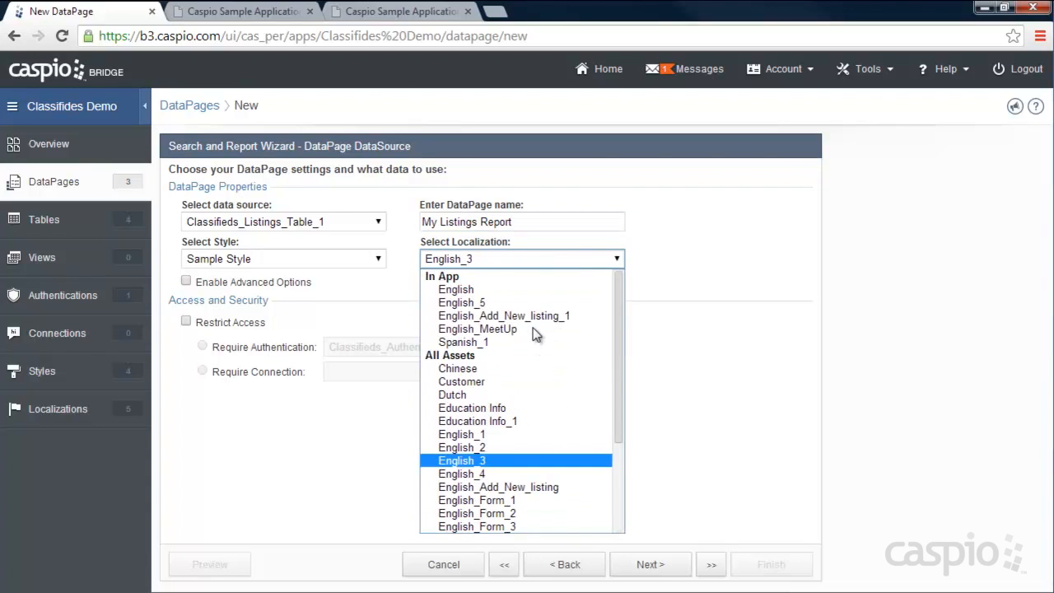
{"action": "left_click", "coordinate": [461, 291]}
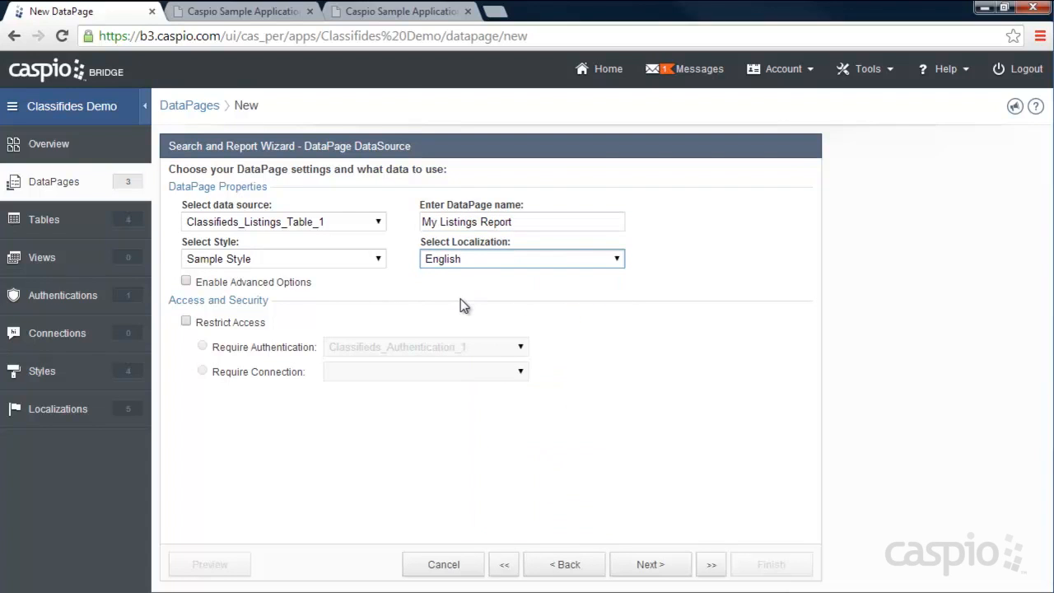
{"action": "left_click", "coordinate": [208, 326]}
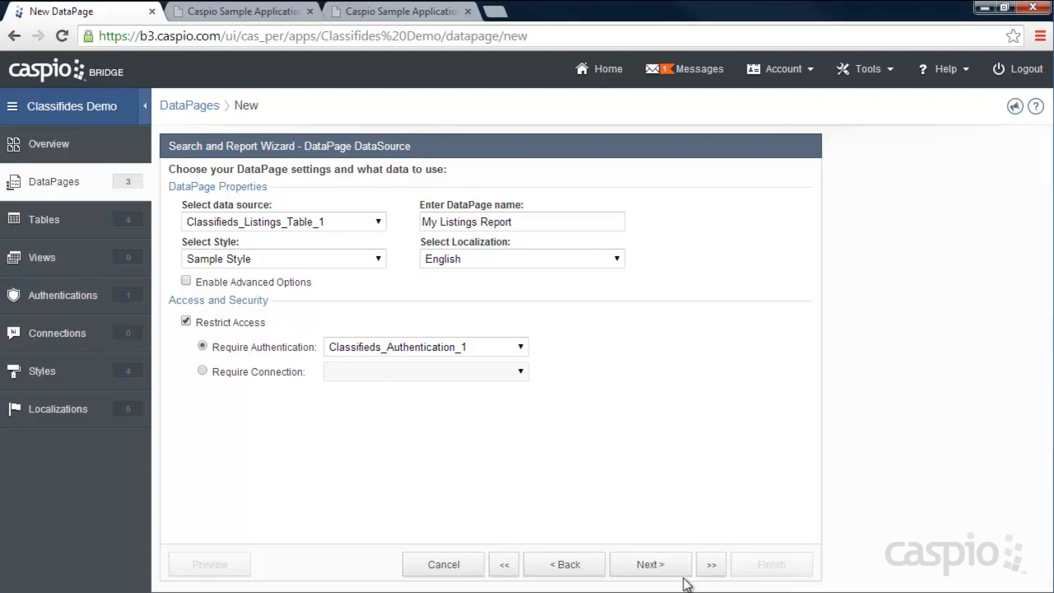
{"action": "left_click", "coordinate": [659, 568]}
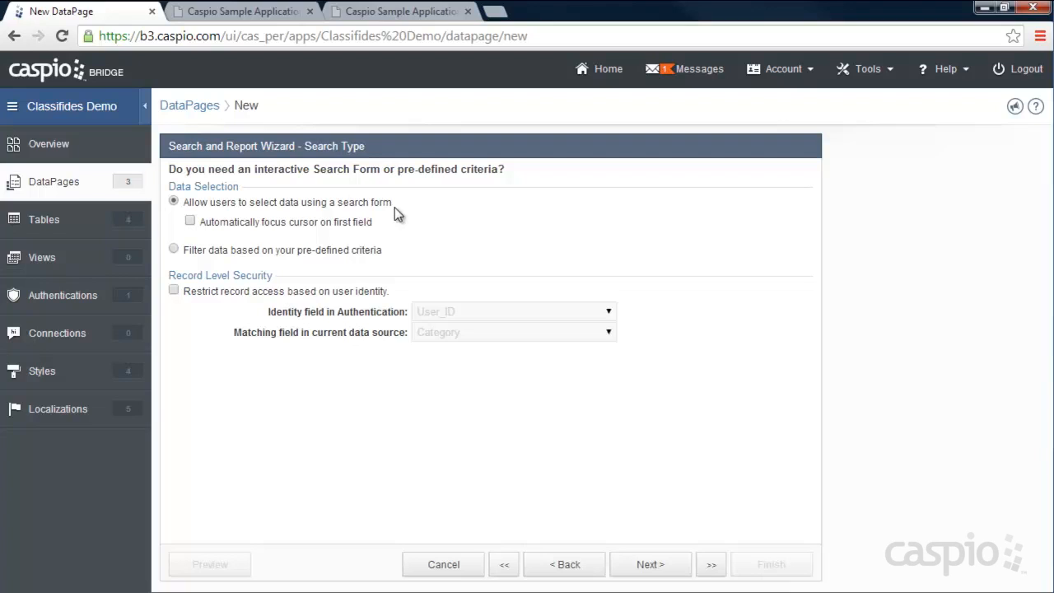
- Use pre-defined criteria and show only records whose User_ID matches the logged-in user's User_ID
{"action": "left_click", "coordinate": [173, 250]}
{"action": "left_click", "coordinate": [174, 291]}
{"action": "left_click", "coordinate": [442, 333]}
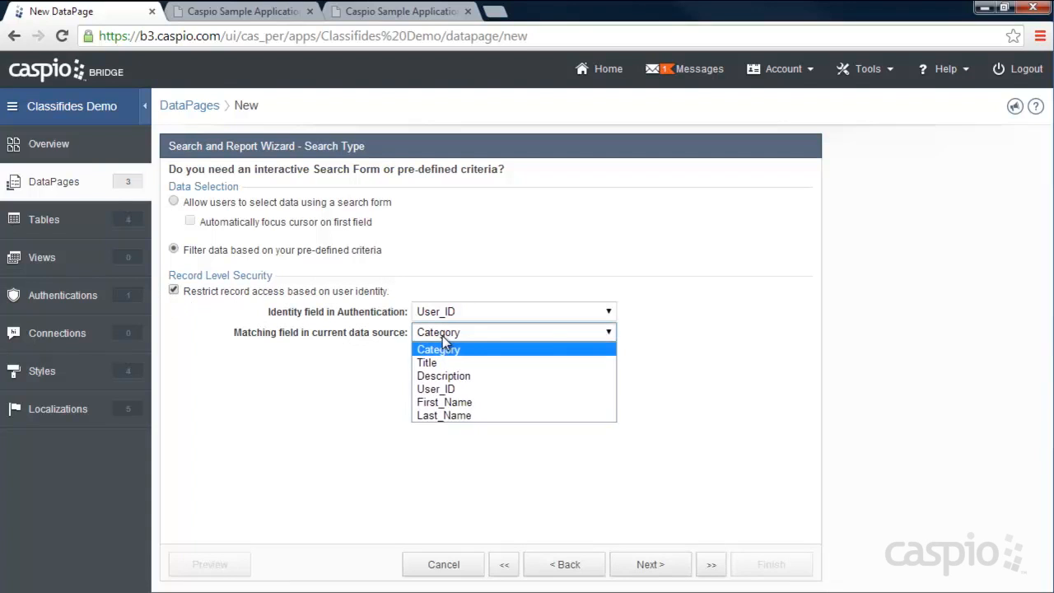
{"action": "left_click", "coordinate": [442, 388]}
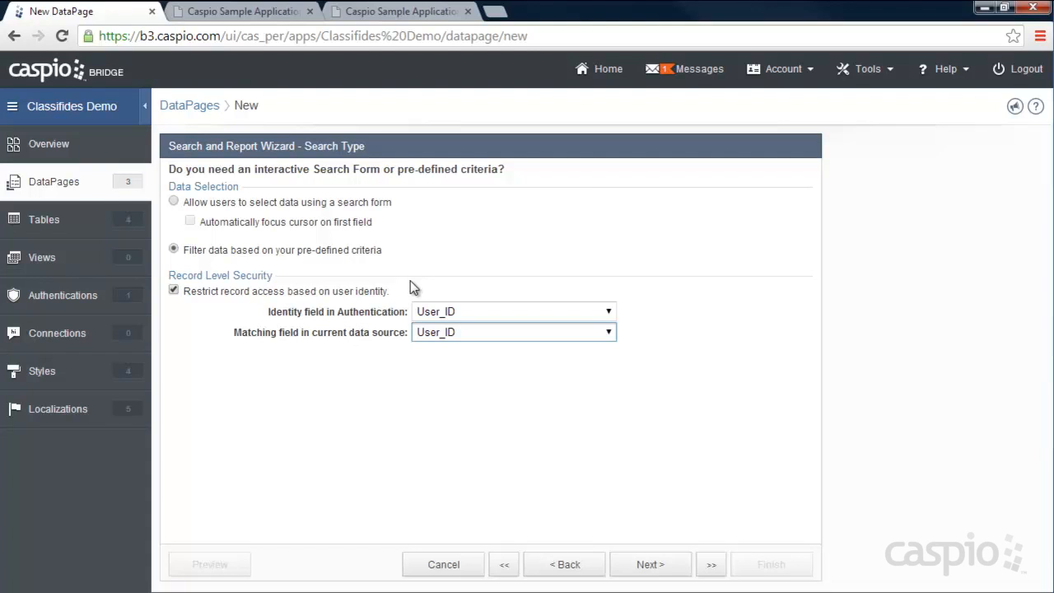
{"action": "left_click", "coordinate": [667, 568]}
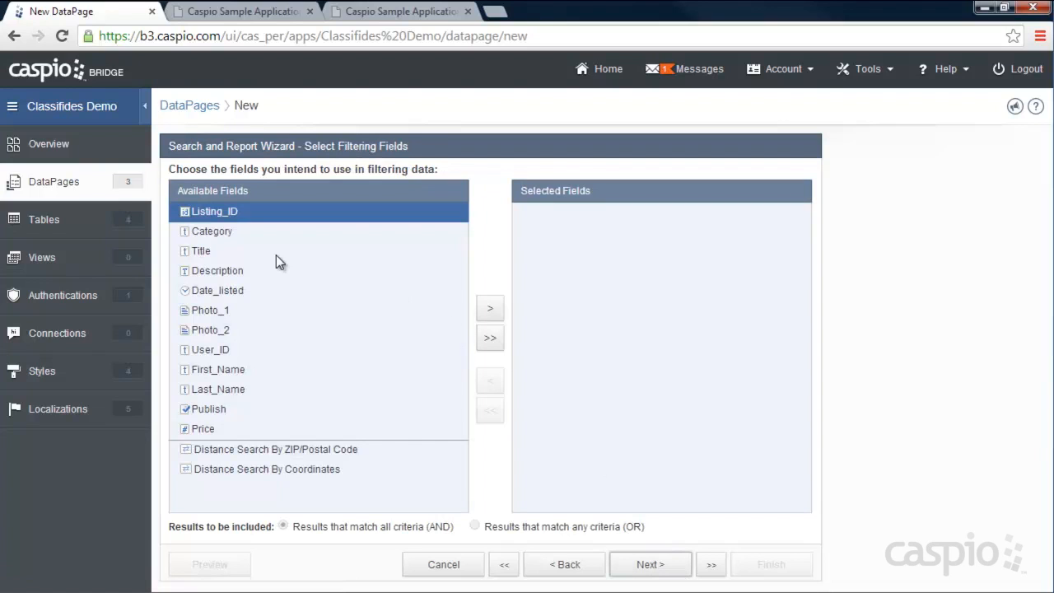
- Remove Category and Title from the filtering fields, leaving the search with no filter fields
{"action": "left_click", "coordinate": [222, 234]}
{"action": "left_click", "coordinate": [490, 310]}
{"action": "left_click", "coordinate": [490, 309]}
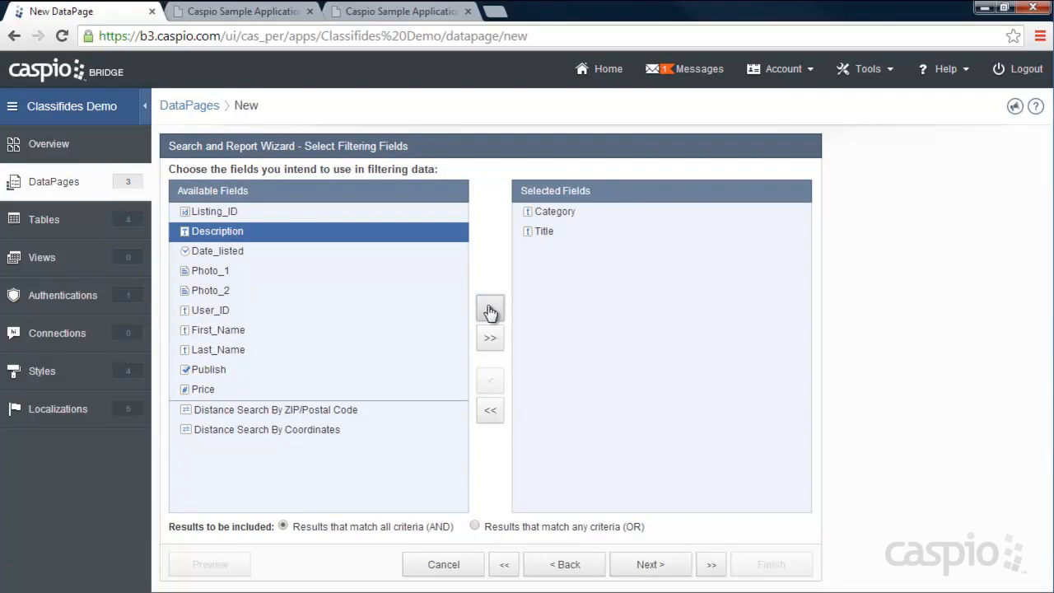
{"action": "left_click", "coordinate": [539, 213]}
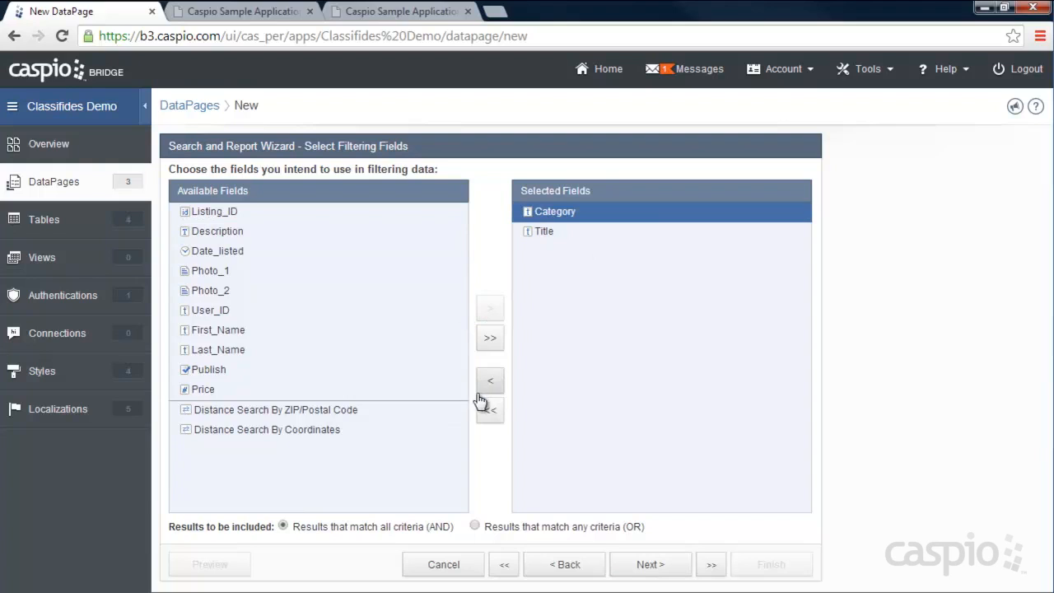
{"action": "left_click", "coordinate": [490, 381]}
{"action": "left_click", "coordinate": [490, 381]}
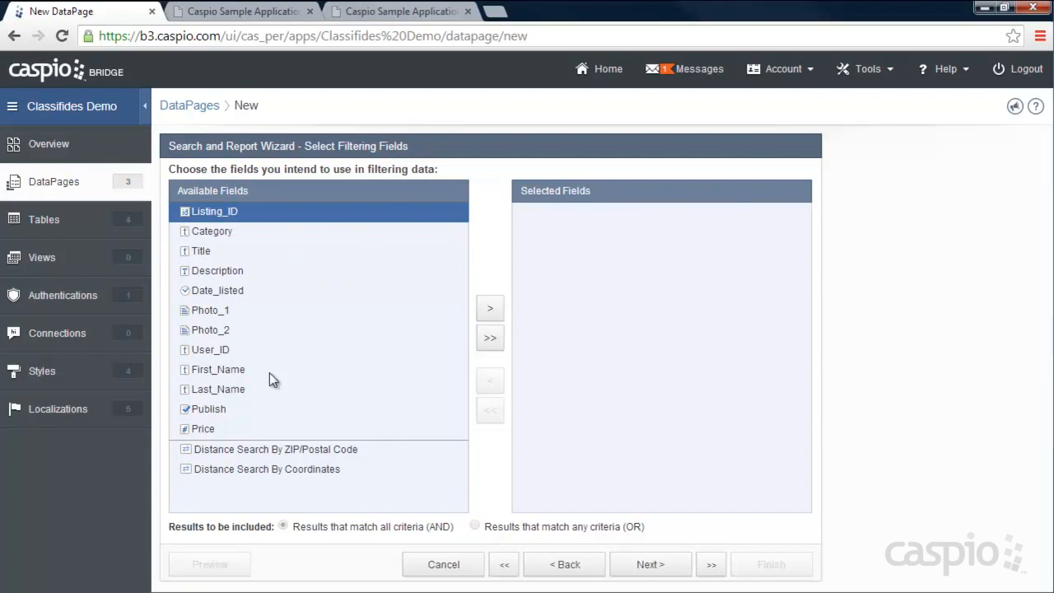
{"action": "left_click", "coordinate": [647, 567]}
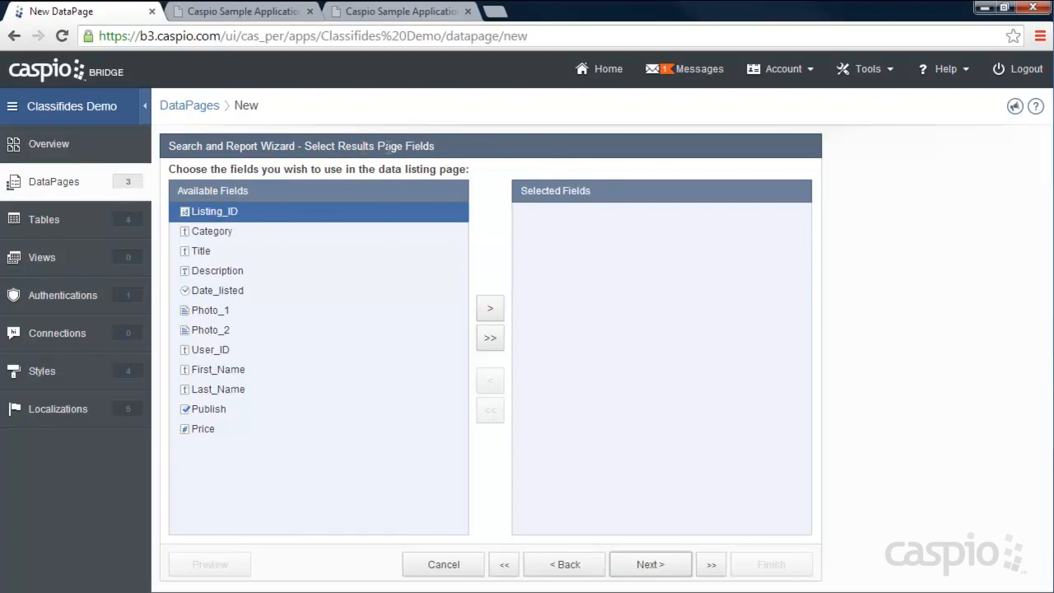
- Add Category, Title, Date_listed, Publish and Price as the results page fields
{"action": "left_click", "coordinate": [236, 235]}
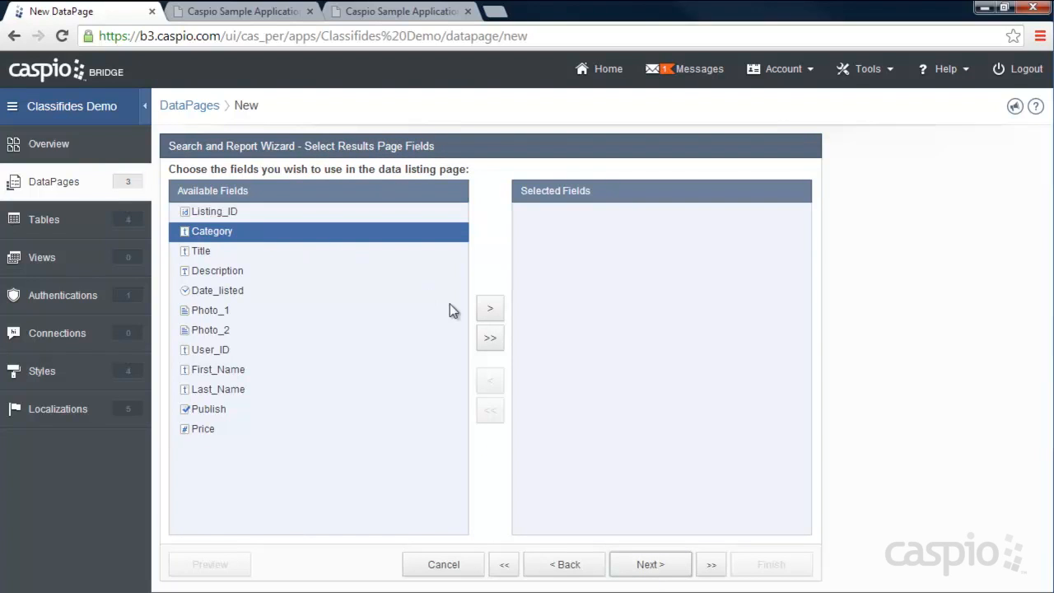
{"action": "left_click", "coordinate": [489, 311]}
{"action": "left_click", "coordinate": [489, 311]}
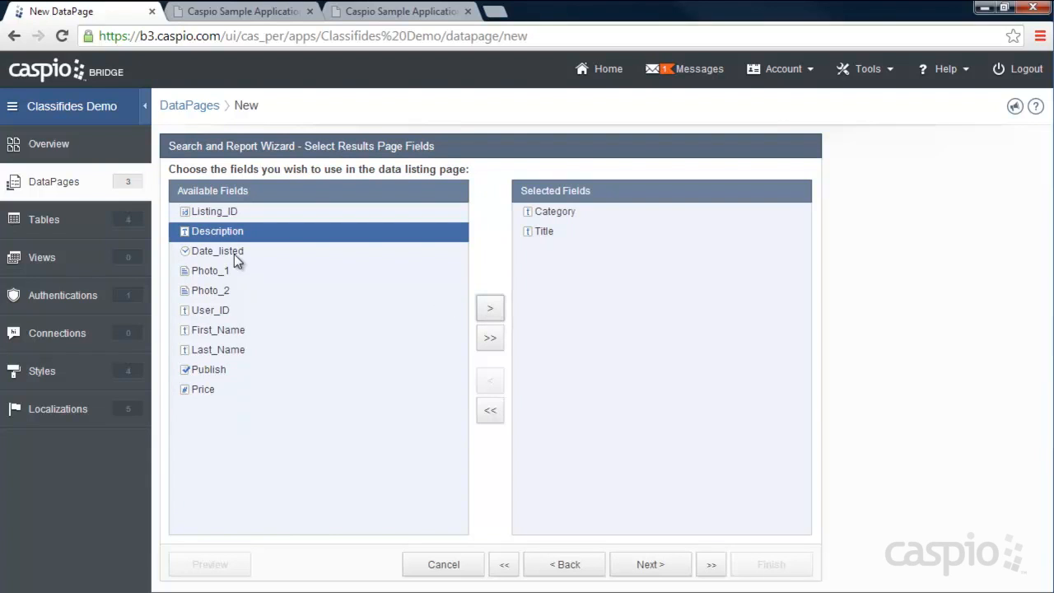
{"action": "left_click", "coordinate": [235, 257]}
{"action": "left_click", "coordinate": [490, 308]}
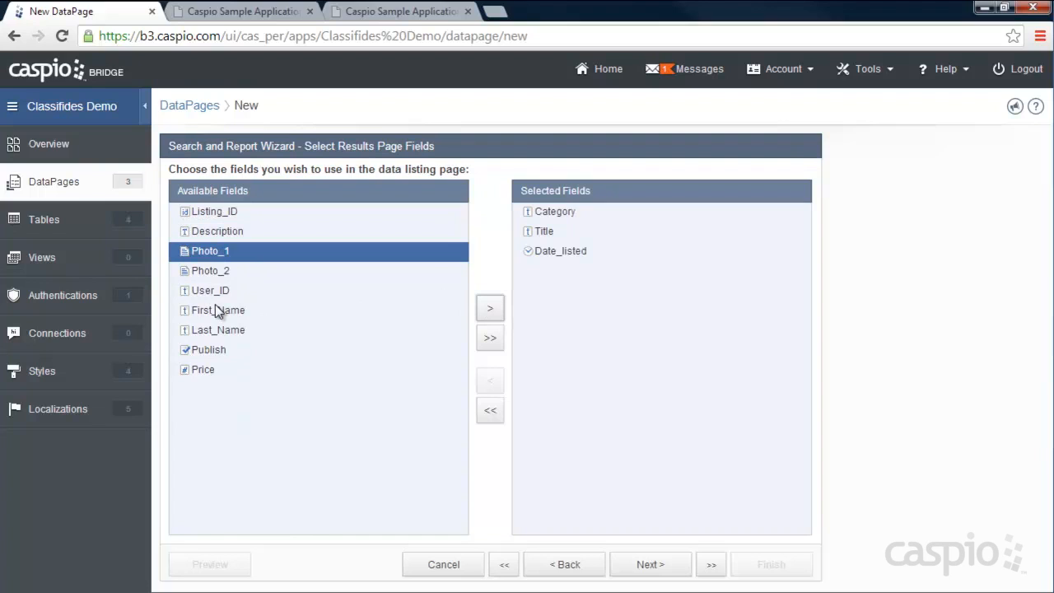
{"action": "left_click", "coordinate": [211, 349]}
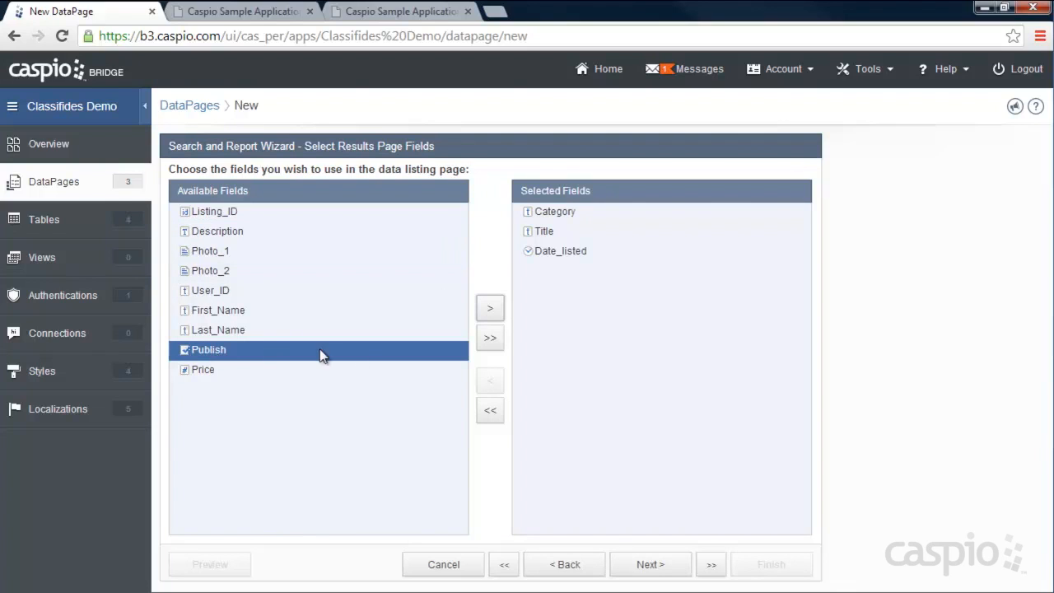
{"action": "left_click", "coordinate": [490, 310]}
{"action": "left_click", "coordinate": [489, 313]}
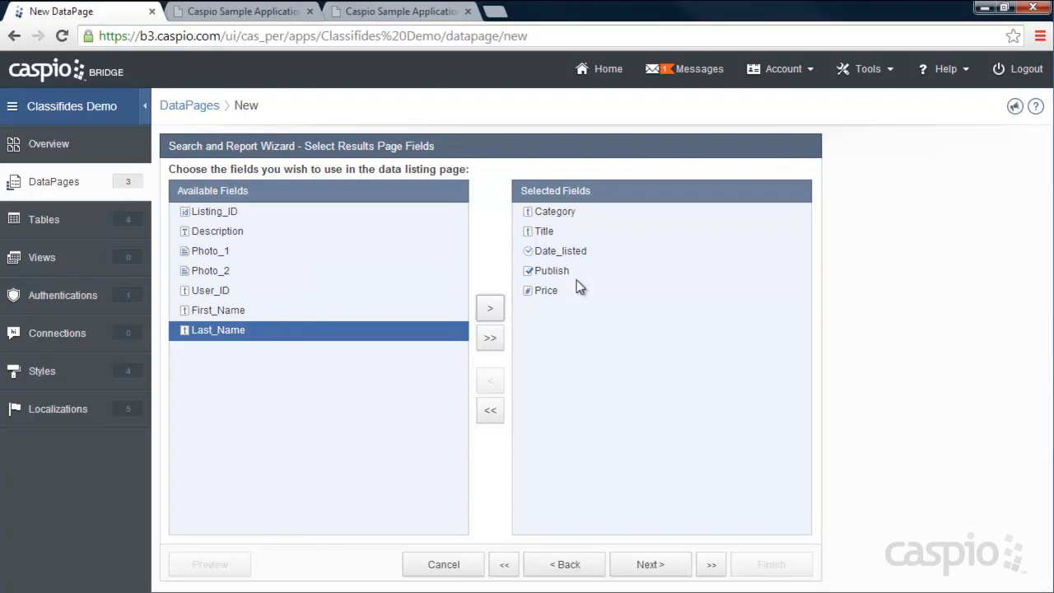
{"action": "left_click", "coordinate": [649, 564]}
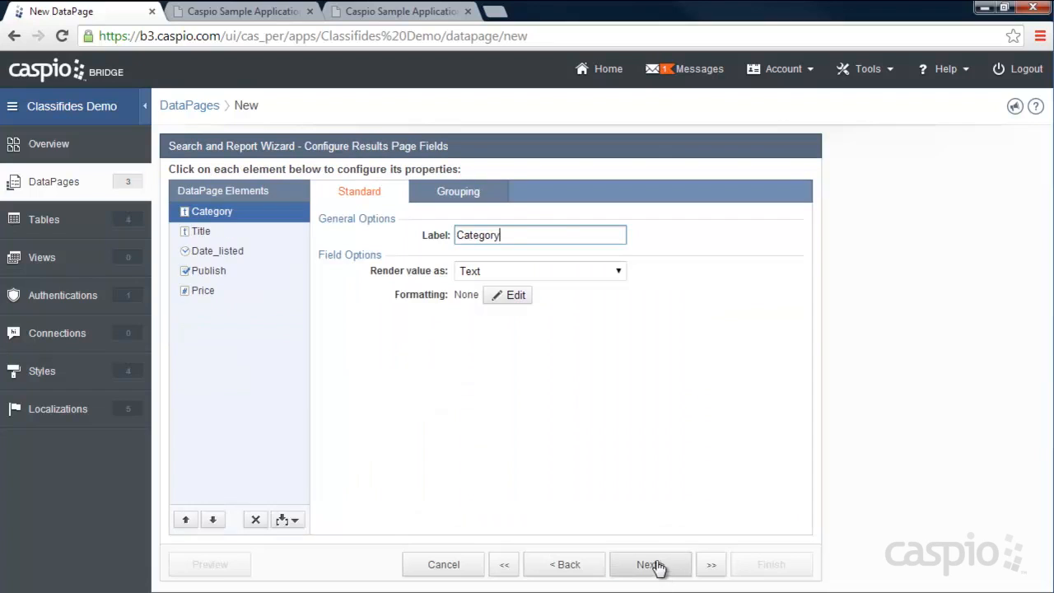
- Give Publish custom Yes/No wording: 'Publish' for yes and 'Unpublished' for no
{"action": "left_click", "coordinate": [218, 252]}
{"action": "left_click", "coordinate": [217, 273]}
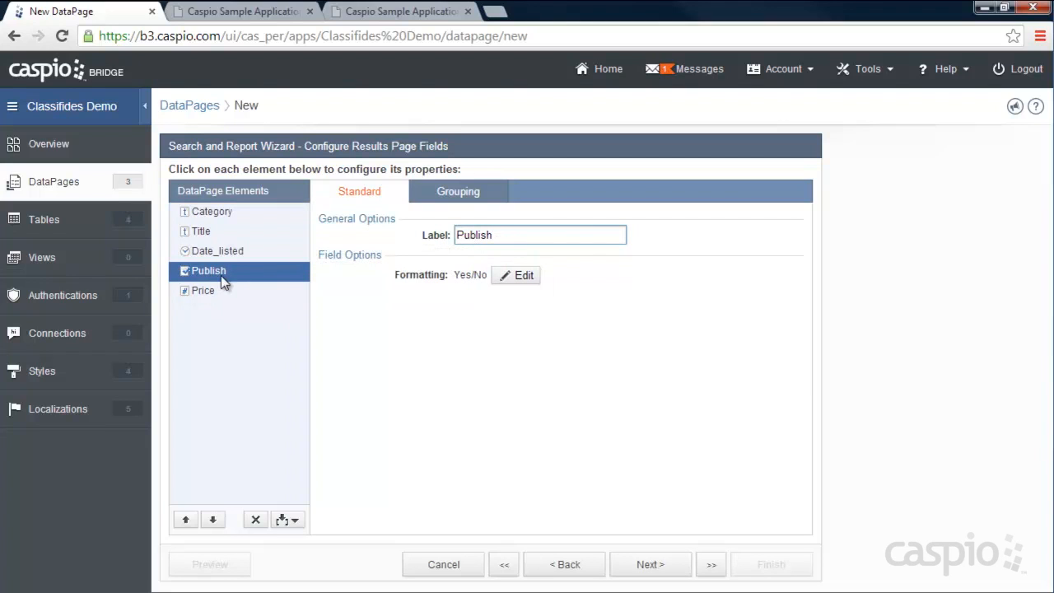
{"action": "left_click", "coordinate": [527, 278]}
{"action": "left_click", "coordinate": [531, 263]}
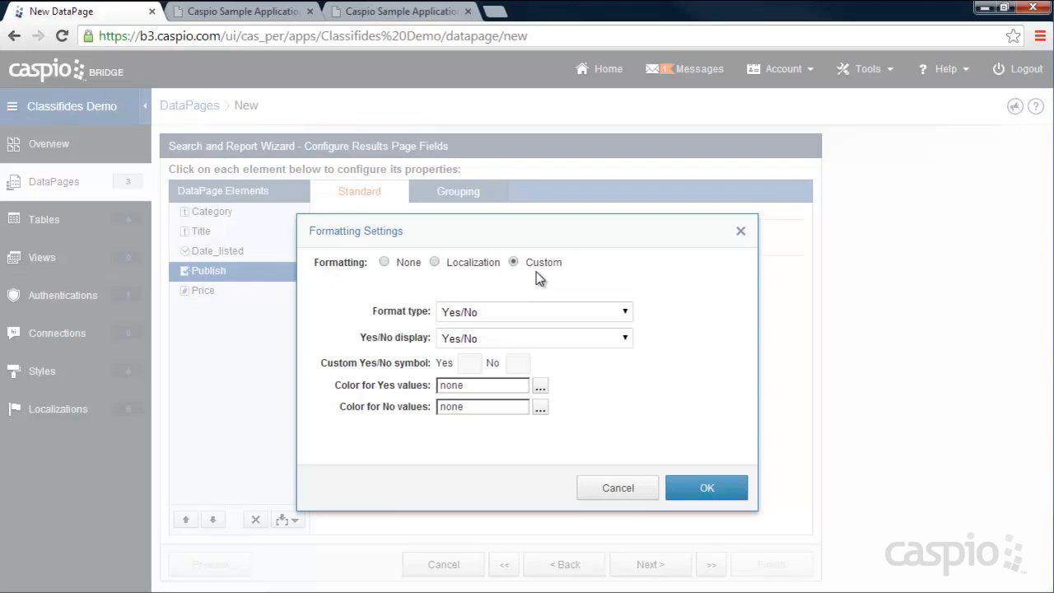
{"action": "left_click", "coordinate": [488, 339]}
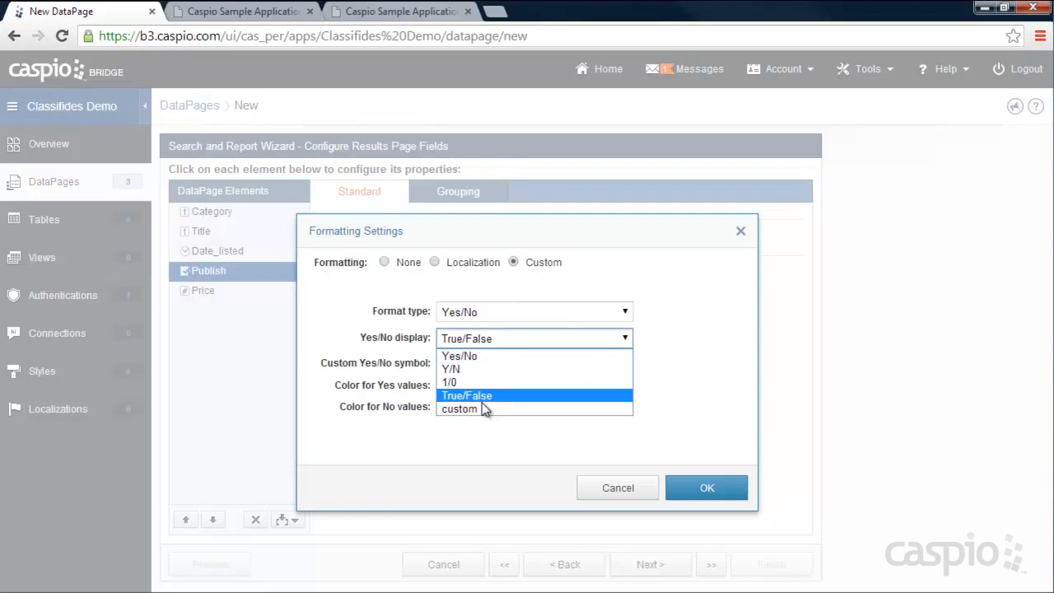
{"action": "left_click", "coordinate": [477, 408]}
{"action": "left_click", "coordinate": [470, 363]}
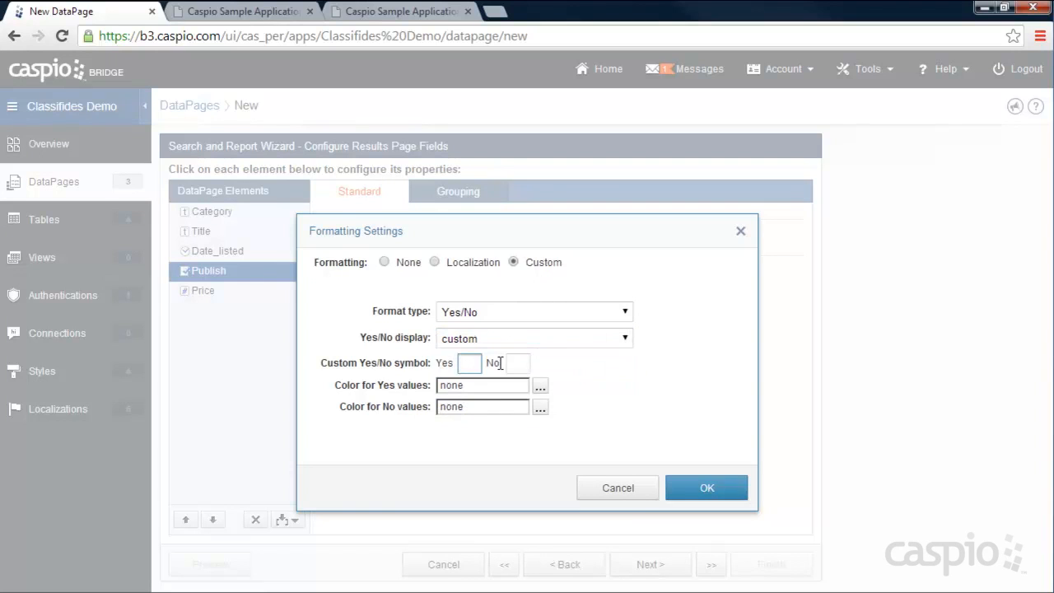
{"action": "type", "text": "Publish"}
{"action": "left_click", "coordinate": [510, 364]}
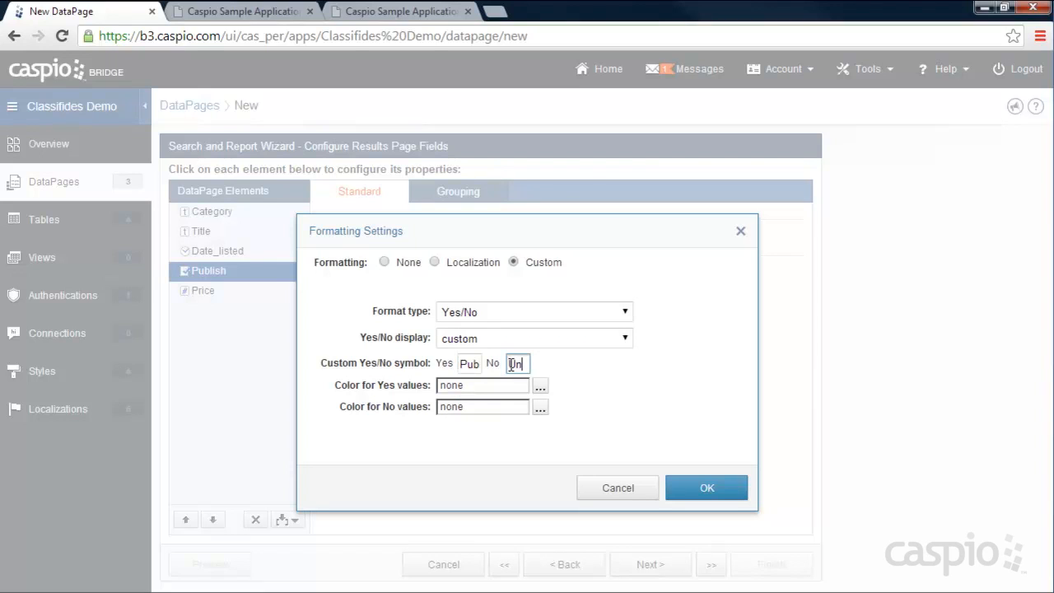
{"action": "type", "text": "Unpublished"}
- Colour the Publish yes values green and the no values red
{"action": "left_click", "coordinate": [541, 385]}
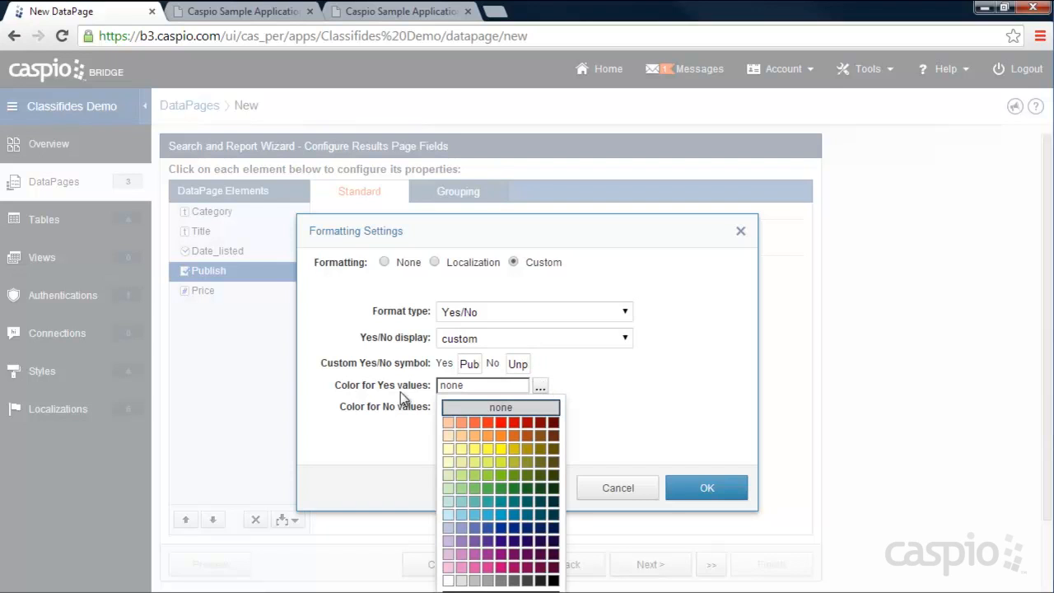
{"action": "left_click", "coordinate": [504, 488]}
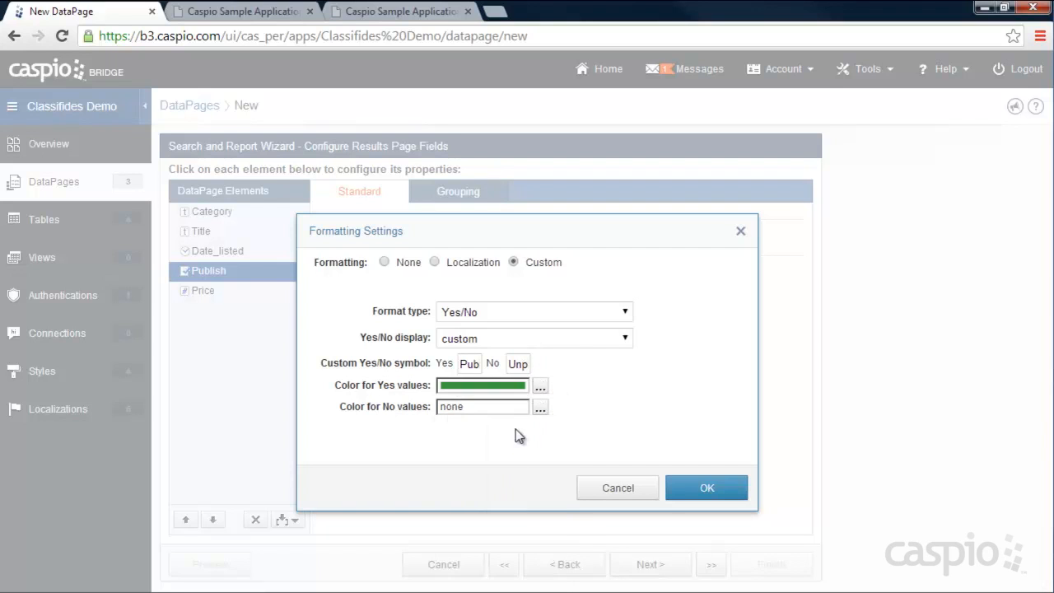
{"action": "left_click", "coordinate": [539, 408]}
{"action": "left_click", "coordinate": [515, 148]}
- On the live Classifieds site, log in with the saved account to view My Listings
{"action": "left_click", "coordinate": [241, 11]}
{"action": "scroll", "coordinate": [443, 148], "scroll_direction": "up", "scroll_amount": 2}
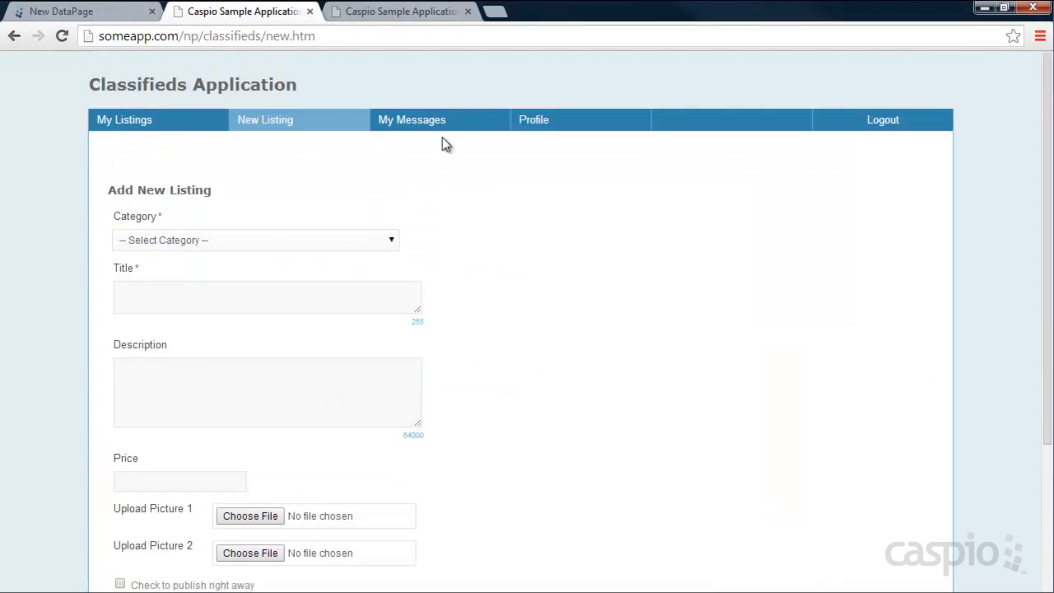
{"action": "left_click", "coordinate": [170, 122]}
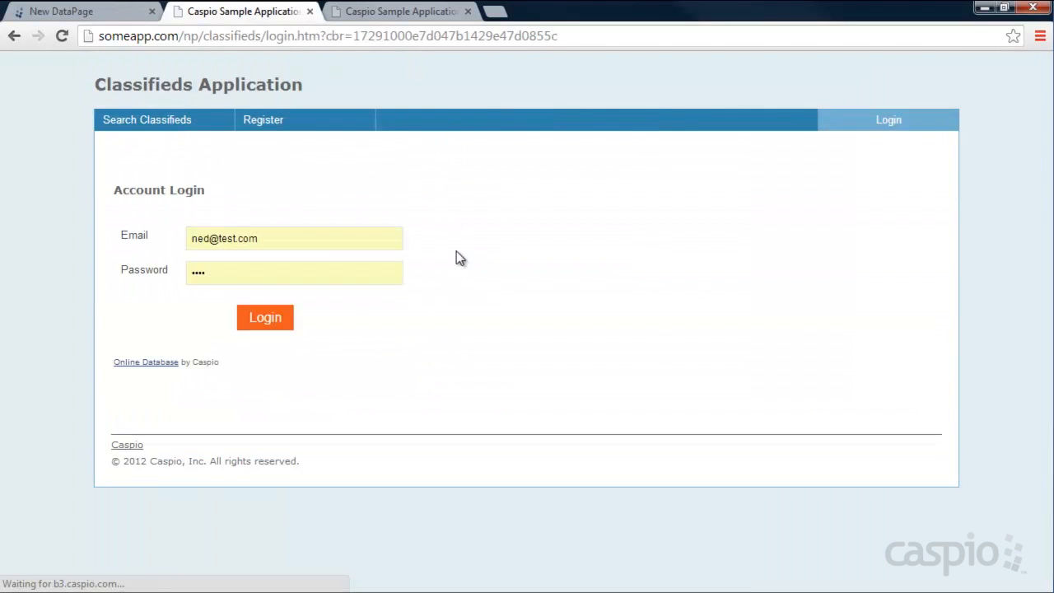
{"action": "left_click", "coordinate": [288, 319]}
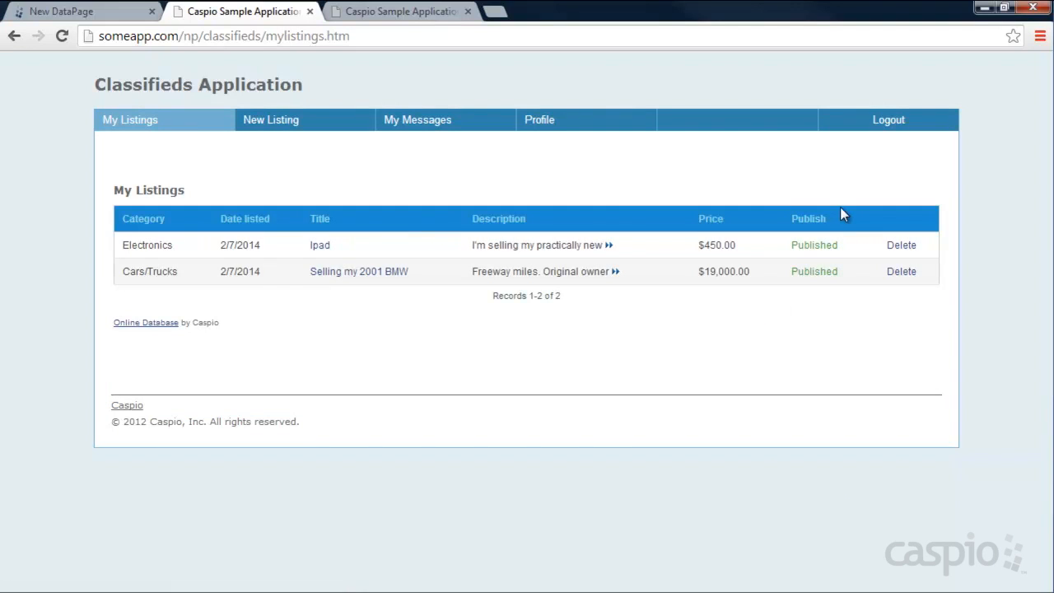
- Confirm the Published/Unpublished formatting and give Price custom Currency formatting, then compare with the live page
{"action": "left_click", "coordinate": [33, 14]}
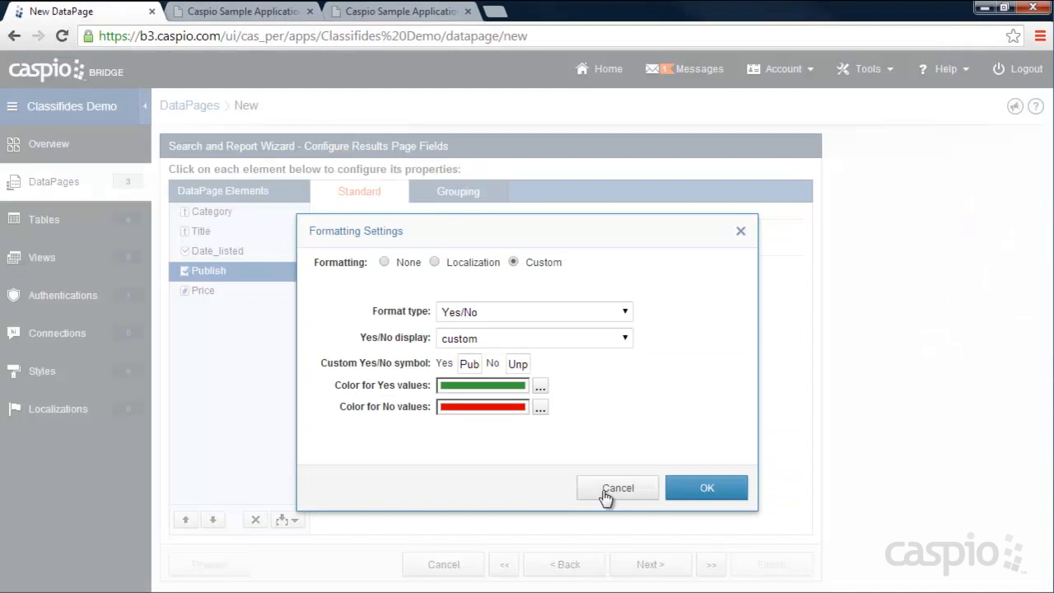
{"action": "left_click", "coordinate": [701, 487]}
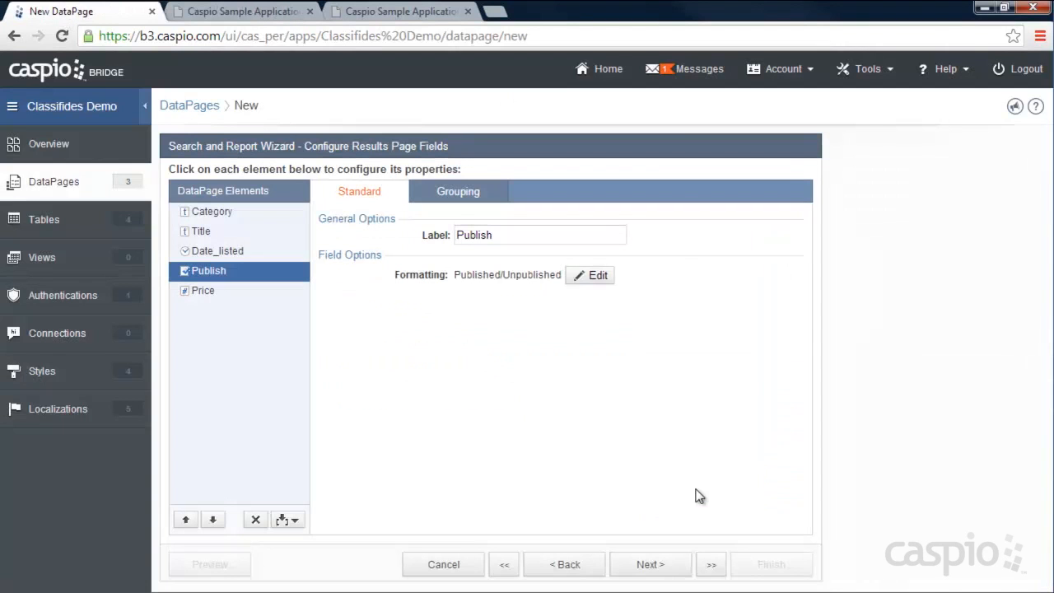
{"action": "left_click", "coordinate": [203, 293]}
{"action": "left_click", "coordinate": [506, 274]}
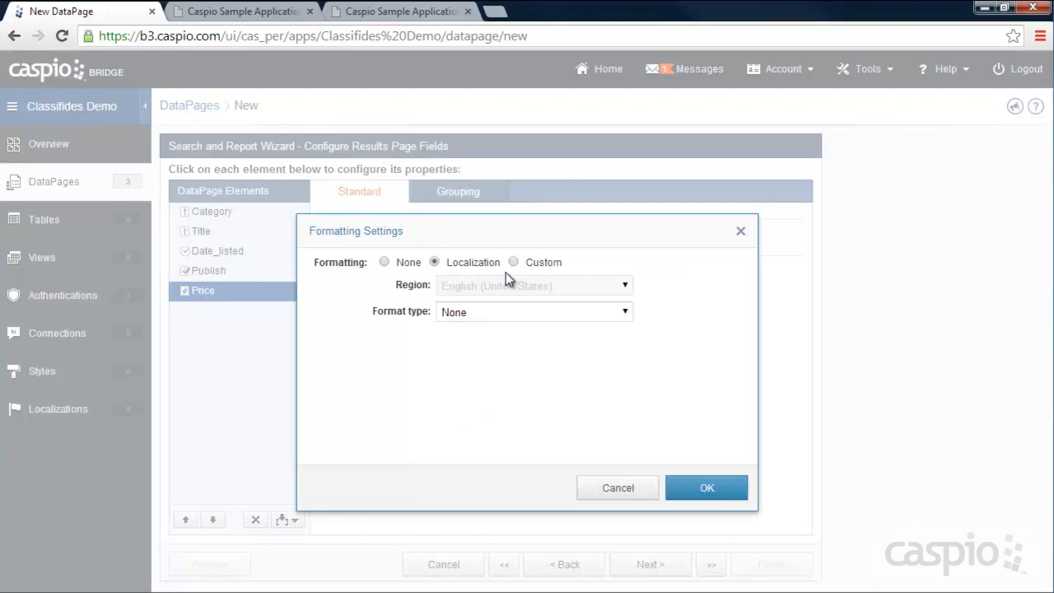
{"action": "left_click", "coordinate": [528, 263]}
{"action": "left_click", "coordinate": [526, 313]}
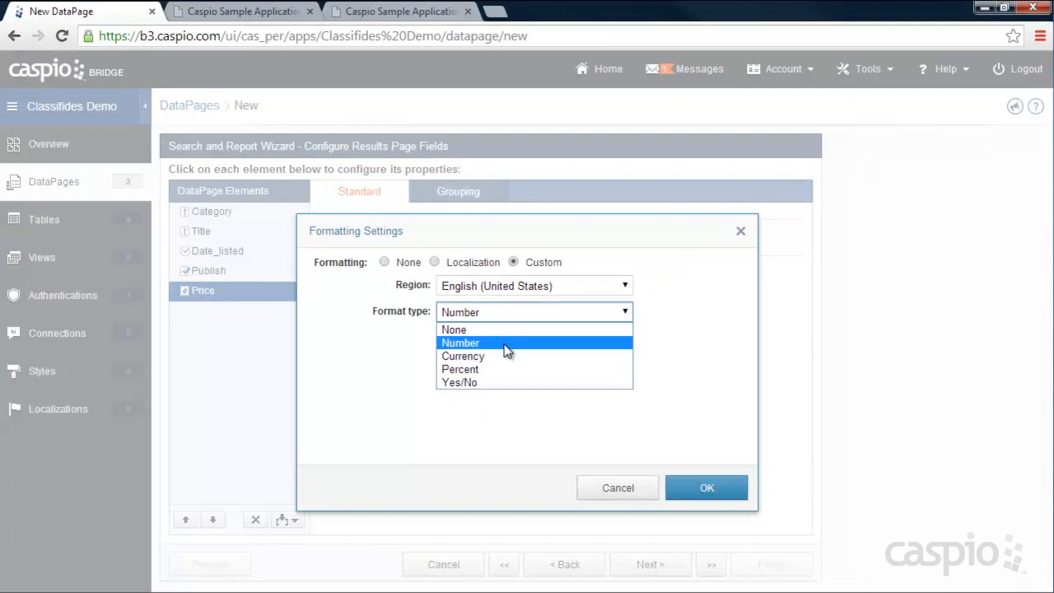
{"action": "left_click", "coordinate": [501, 357]}
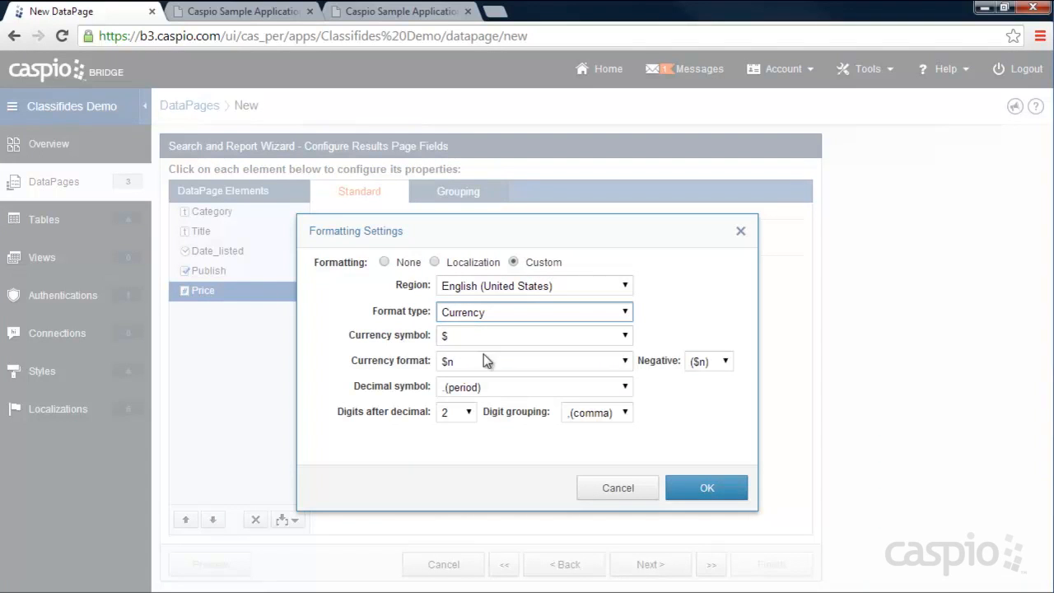
{"action": "left_click", "coordinate": [699, 487]}
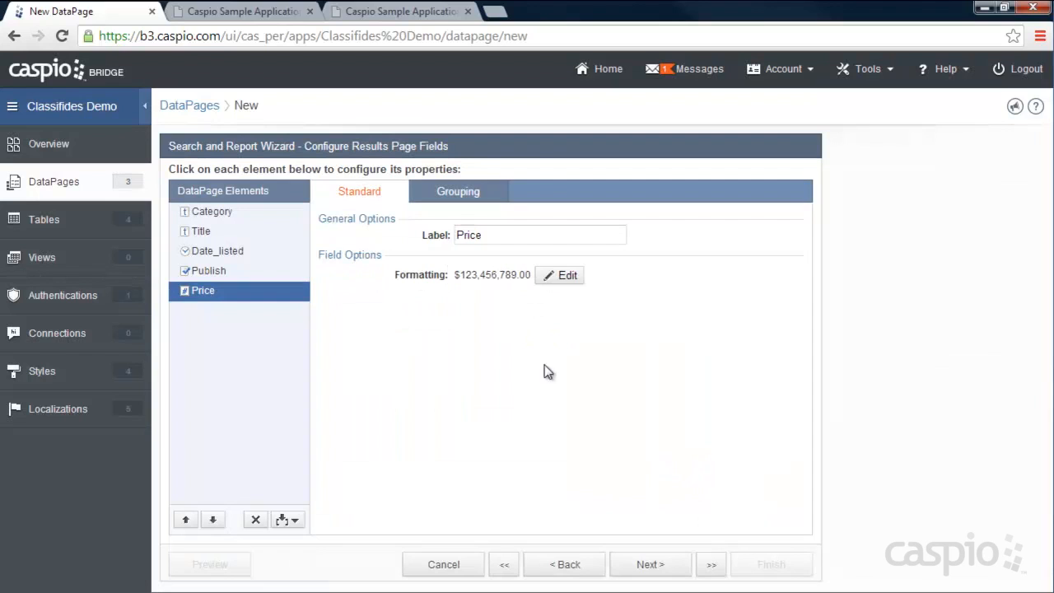
{"action": "left_click", "coordinate": [224, 11]}
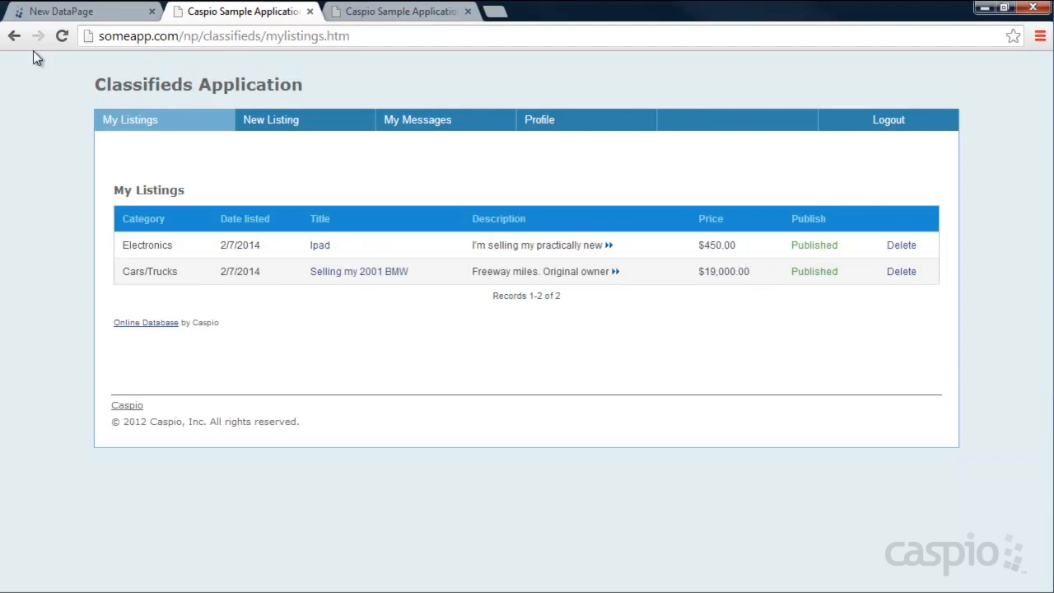
- Allow users to delete records from the search results and keep a details page
{"action": "left_click", "coordinate": [58, 11]}
{"action": "left_click", "coordinate": [650, 565]}
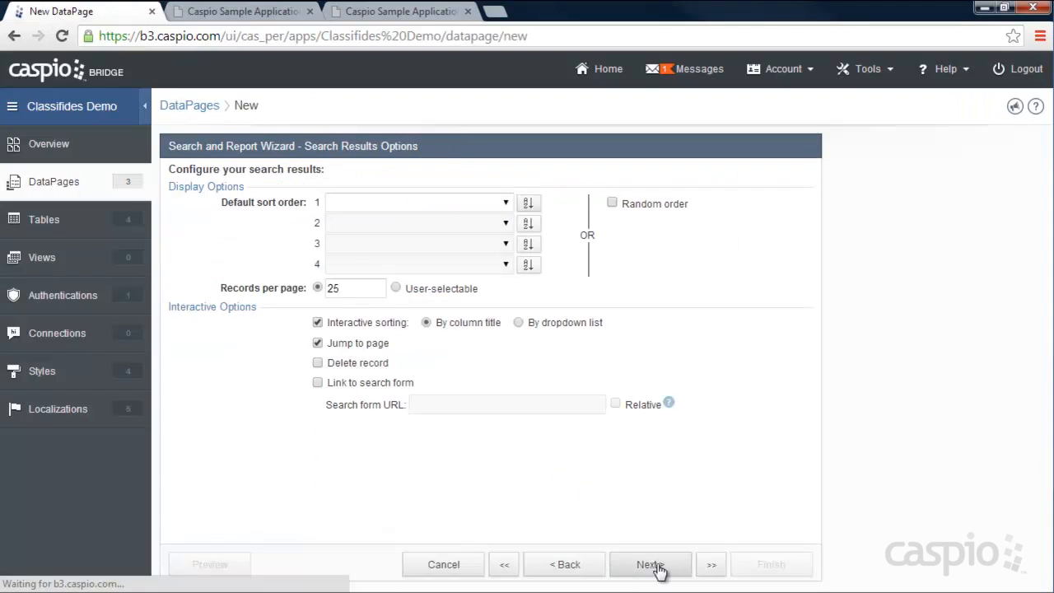
{"action": "left_click", "coordinate": [317, 364]}
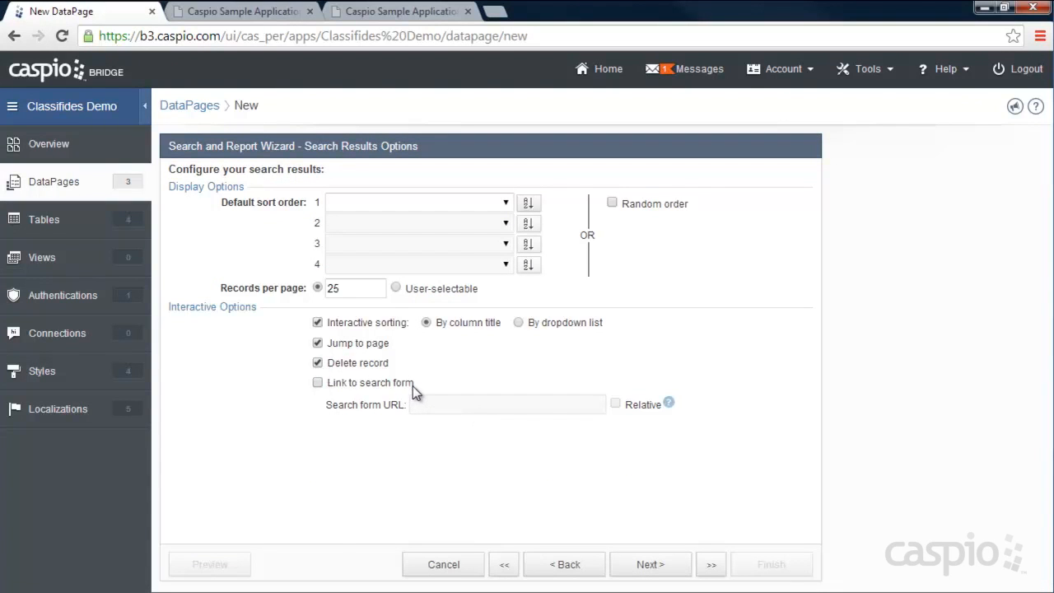
{"action": "left_click", "coordinate": [664, 566]}
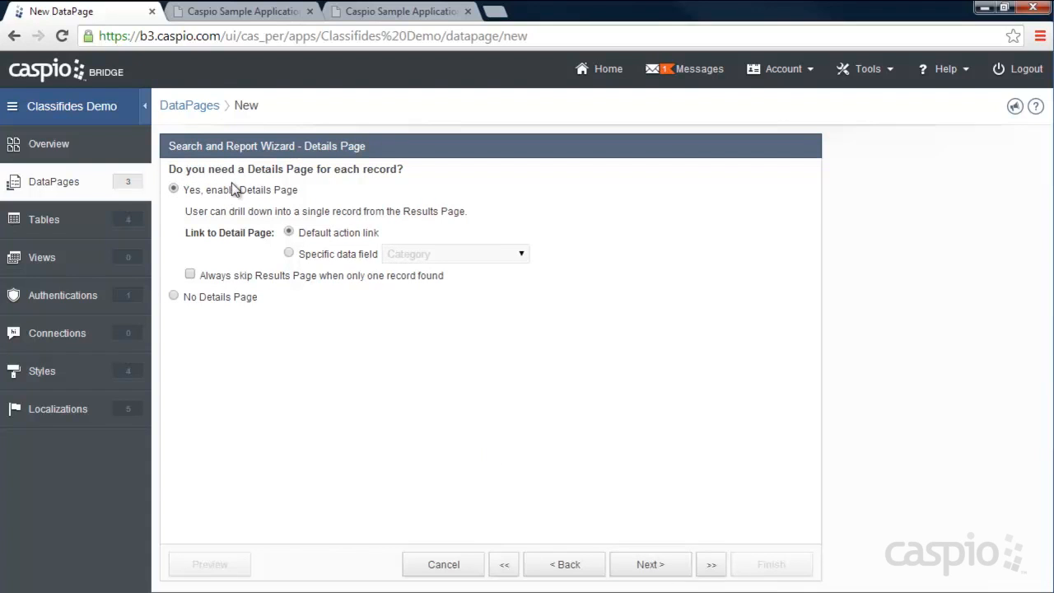
{"action": "left_click", "coordinate": [650, 566]}
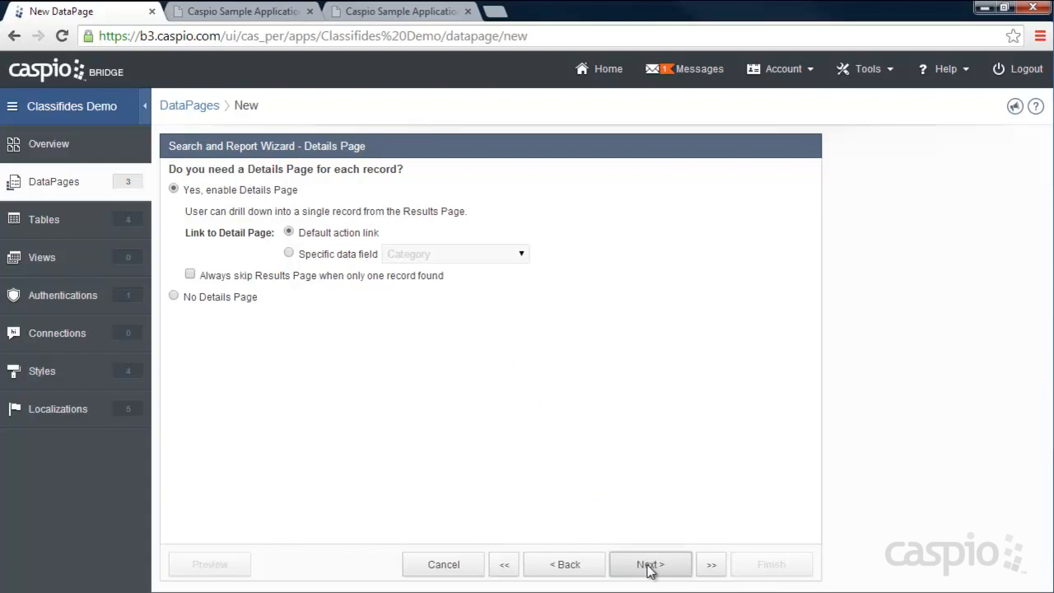
- Add Category, Title, Description, Date_listed, Photo_1, Photo_2, Publish and Price to the details page
{"action": "left_click", "coordinate": [227, 236]}
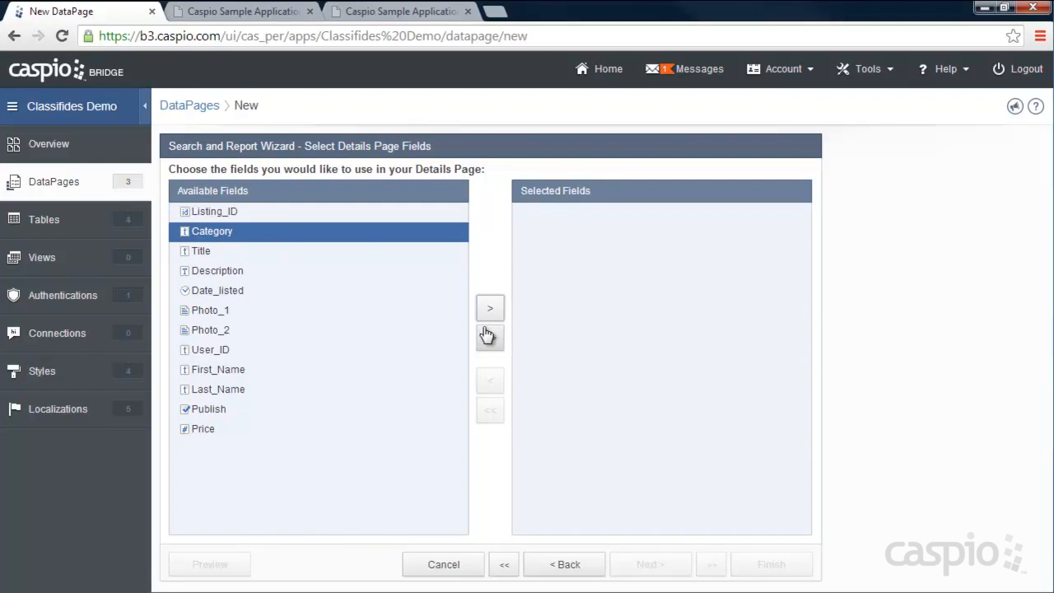
{"action": "left_click", "coordinate": [488, 311]}
{"action": "left_click", "coordinate": [489, 311]}
{"action": "left_click", "coordinate": [489, 311]}
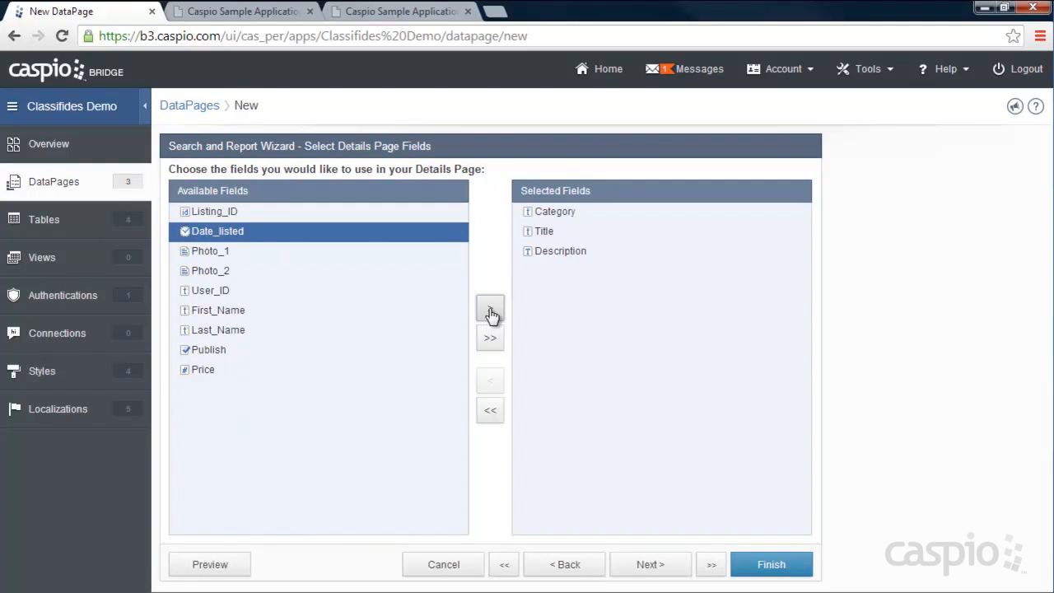
{"action": "left_click", "coordinate": [490, 311]}
{"action": "left_click", "coordinate": [490, 311]}
{"action": "left_click", "coordinate": [490, 311]}
{"action": "left_click", "coordinate": [224, 291]}
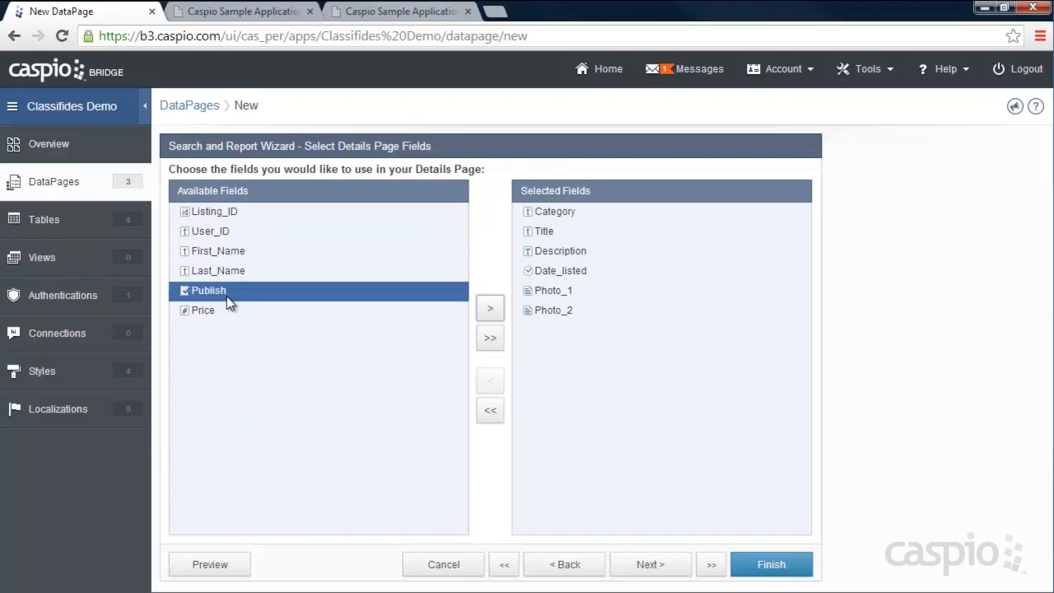
{"action": "left_click", "coordinate": [491, 311]}
{"action": "left_click", "coordinate": [492, 310]}
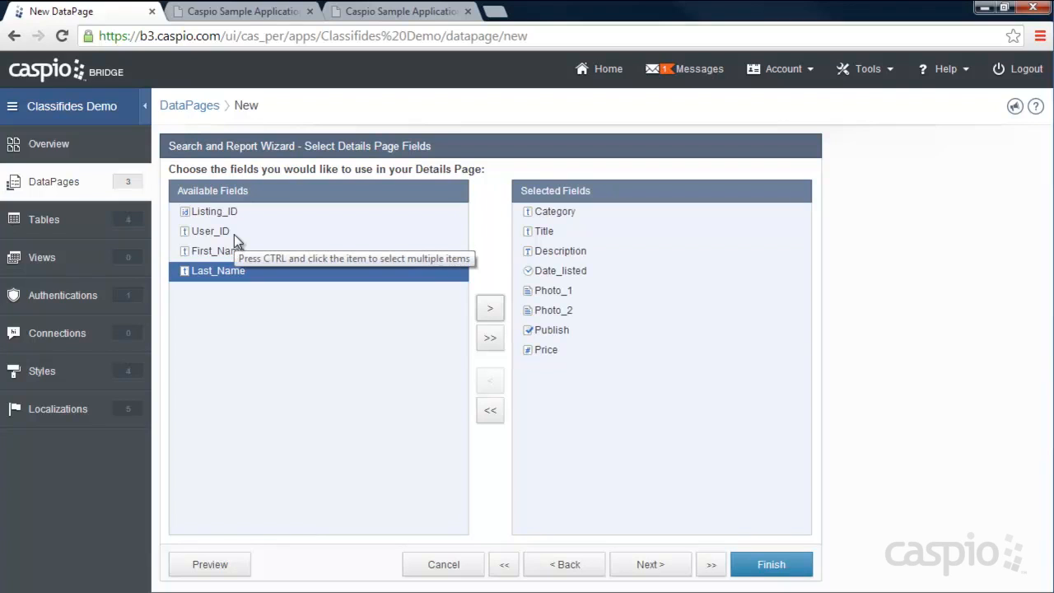
{"action": "left_click", "coordinate": [658, 569]}
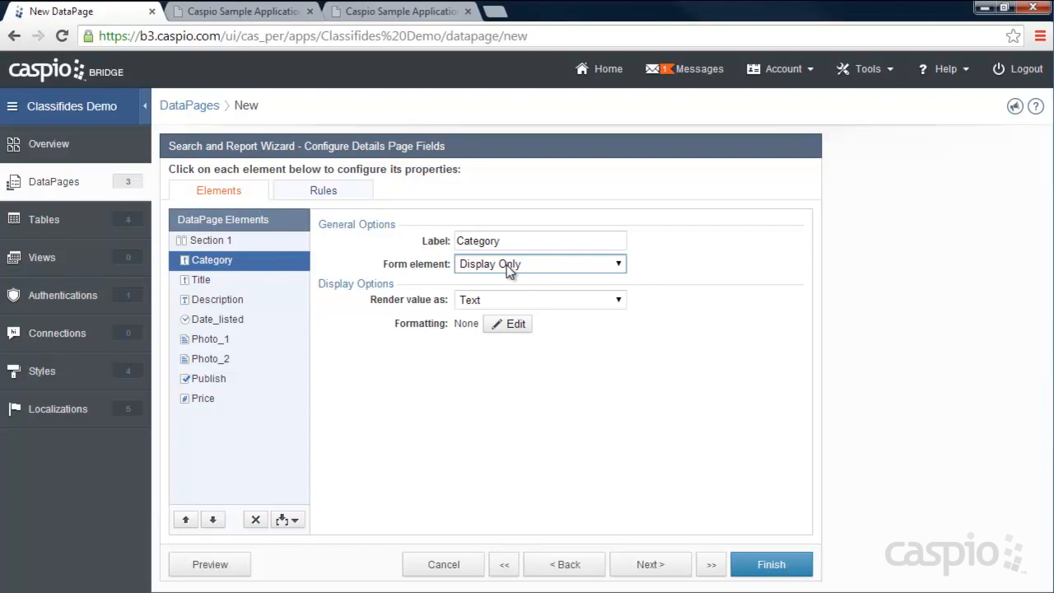
{"action": "left_click", "coordinate": [239, 12]}
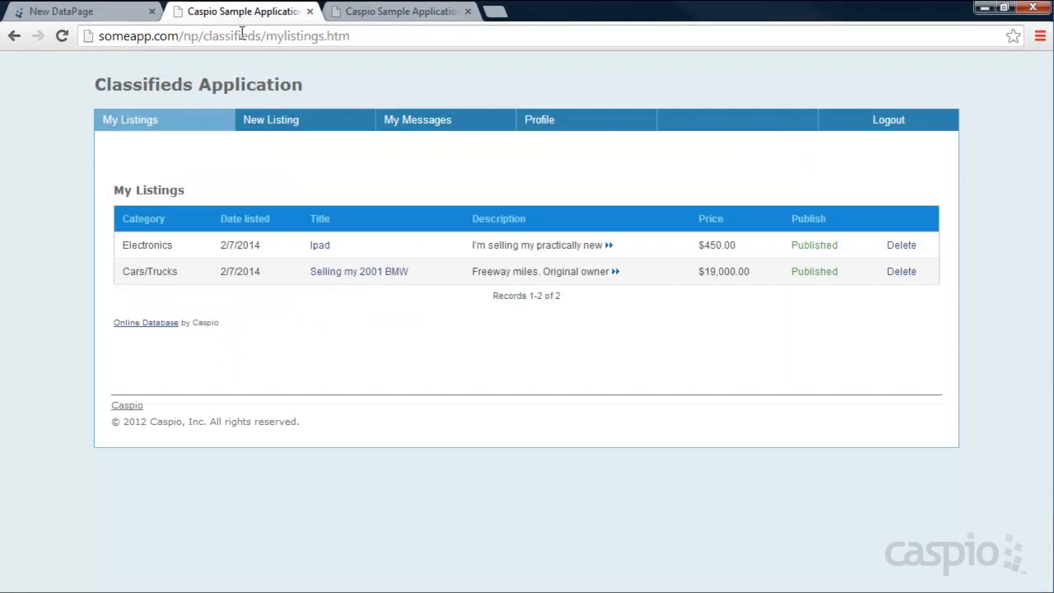
{"action": "left_click", "coordinate": [285, 127]}
{"action": "left_click", "coordinate": [247, 238]}
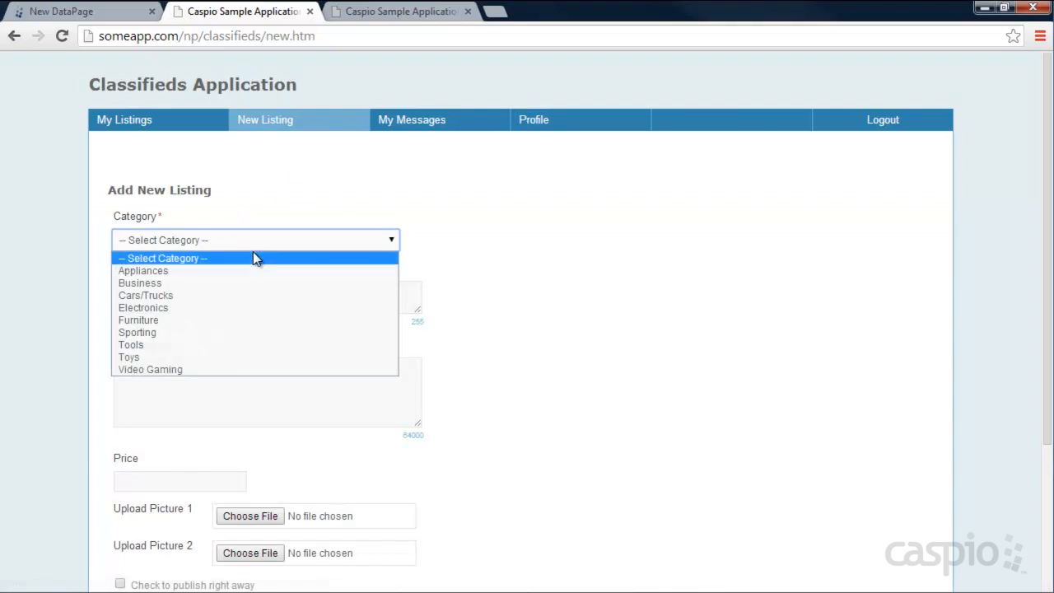
{"action": "left_click", "coordinate": [238, 307]}
{"action": "scroll", "coordinate": [395, 306], "scroll_direction": "down", "scroll_amount": 3}
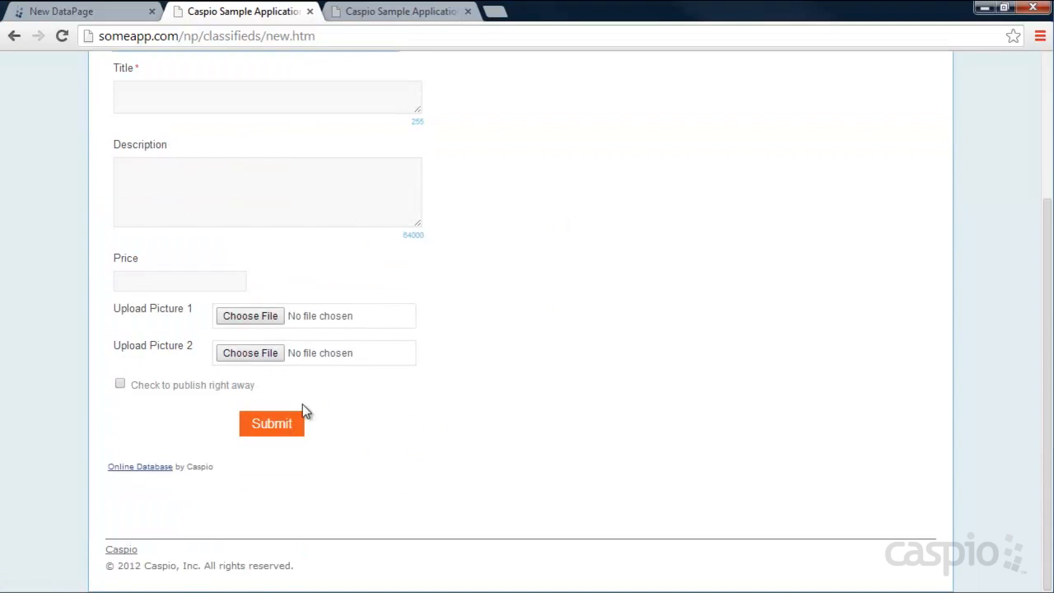
{"action": "scroll", "coordinate": [499, 357], "scroll_direction": "up", "scroll_amount": 3}
{"action": "left_click", "coordinate": [250, 239]}
{"action": "left_click", "coordinate": [170, 332]}
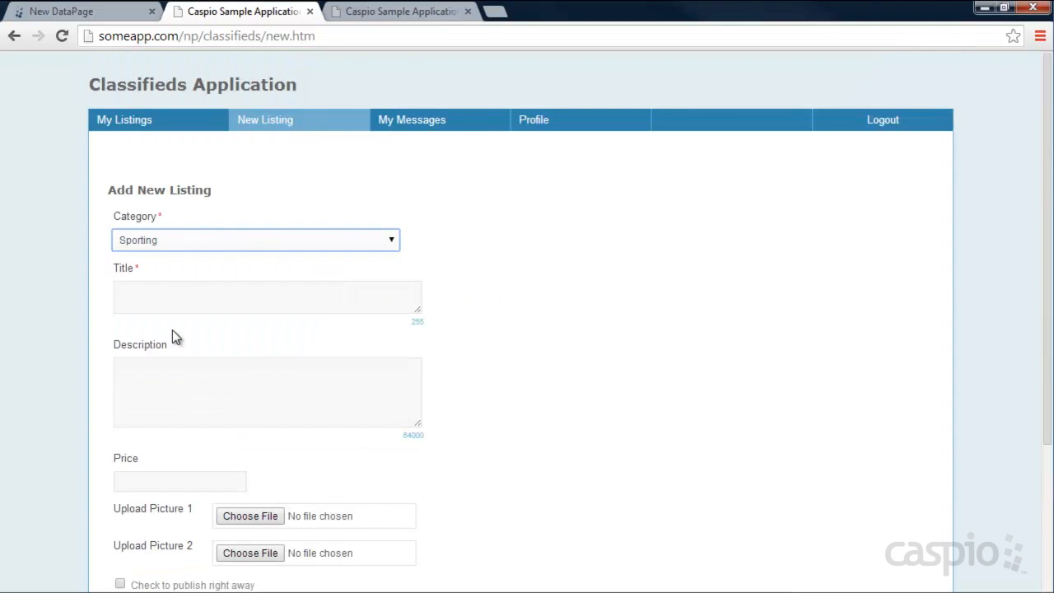
{"action": "left_click", "coordinate": [95, 14]}
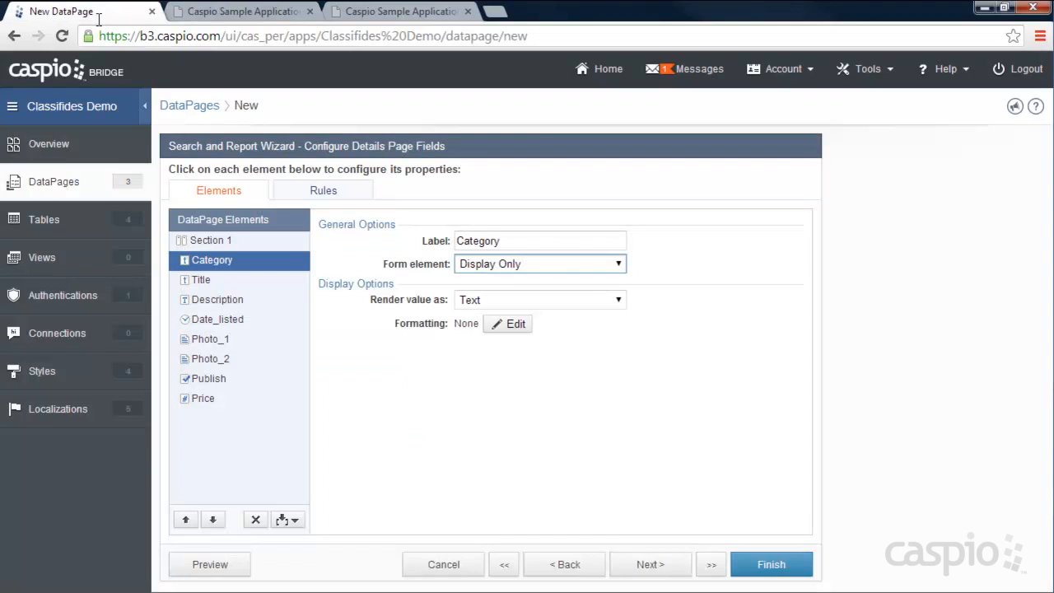
- Make Category a dropdown sourced only from the Classifieds_Categories_Table_1 lookup table
{"action": "left_click", "coordinate": [481, 265]}
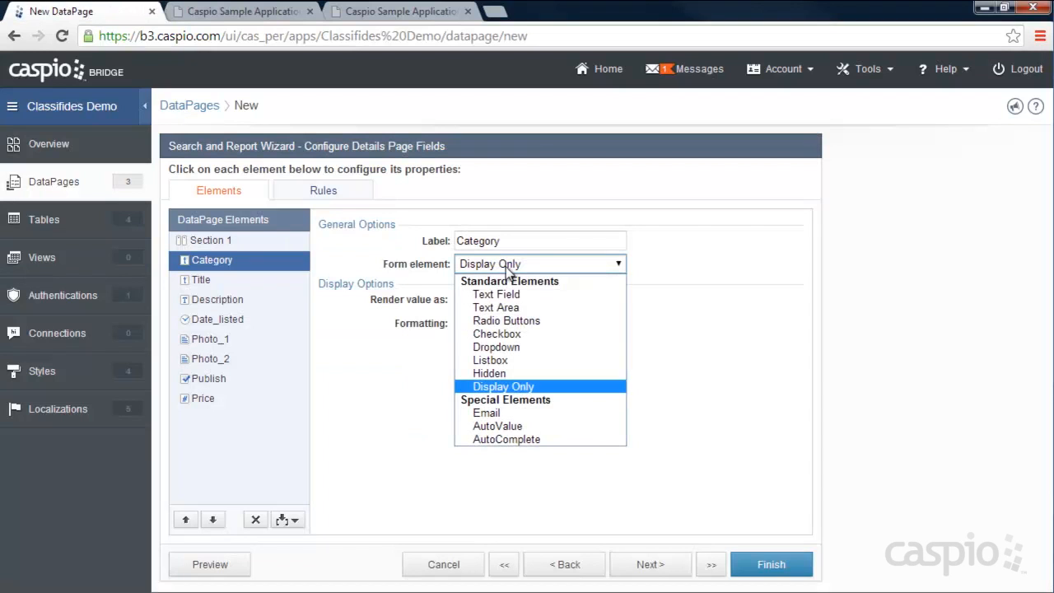
{"action": "left_click", "coordinate": [511, 349]}
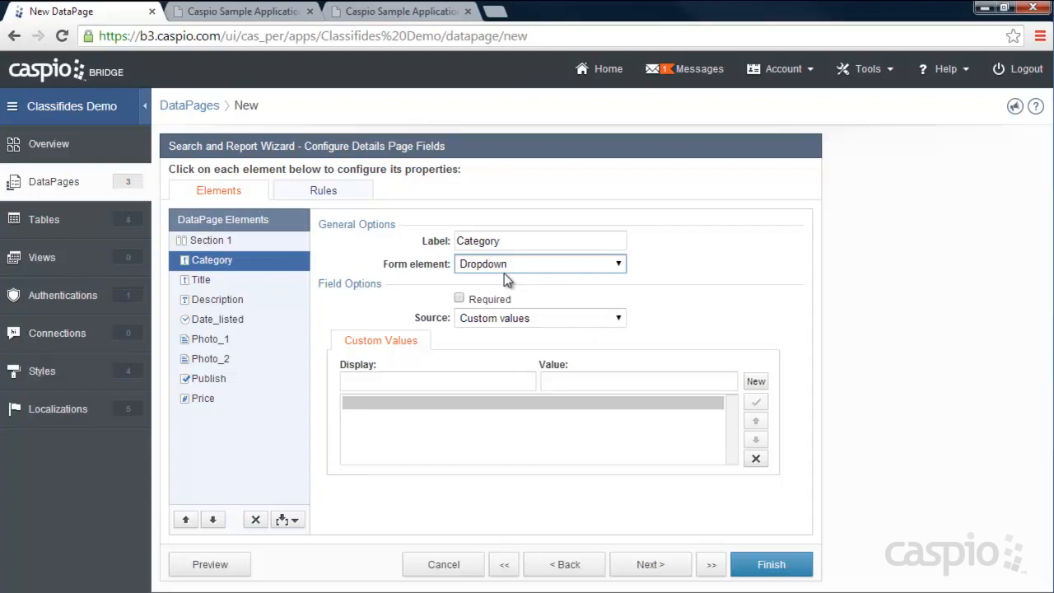
{"action": "left_click", "coordinate": [536, 318]}
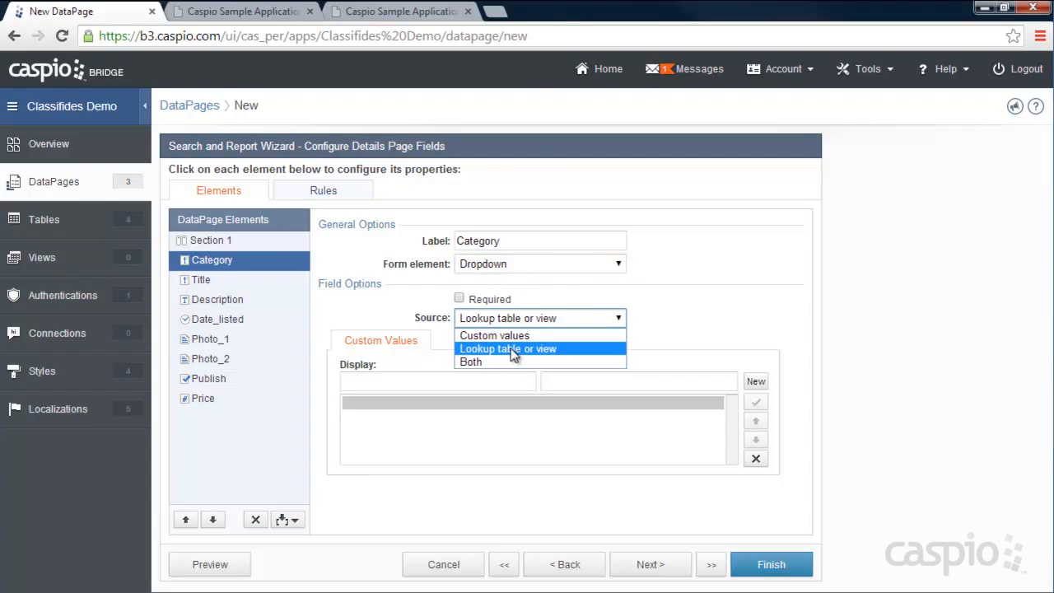
{"action": "left_click", "coordinate": [511, 349]}
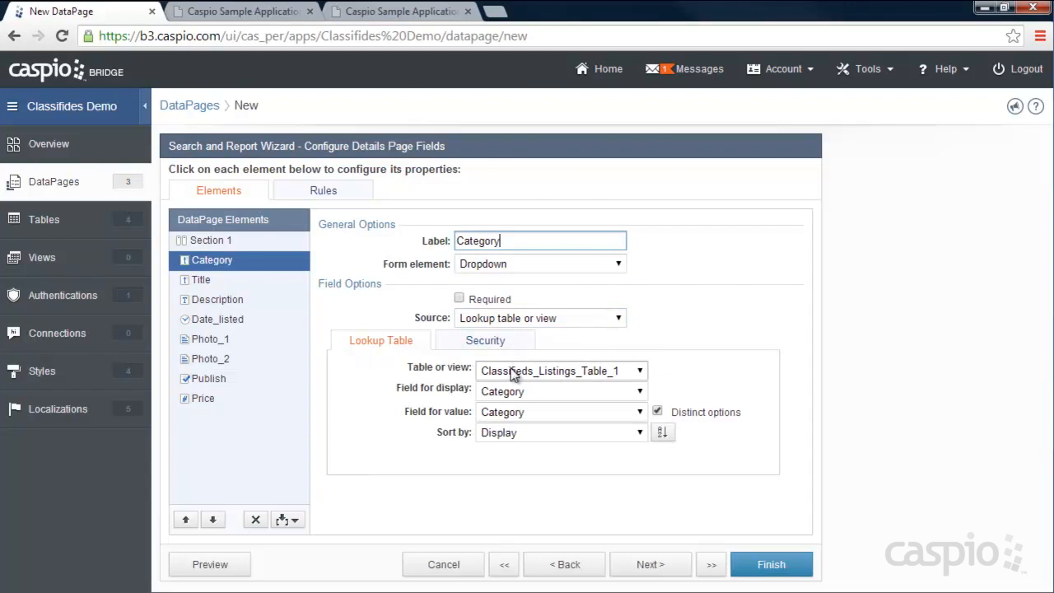
{"action": "left_click", "coordinate": [502, 370]}
{"action": "left_click", "coordinate": [569, 116]}
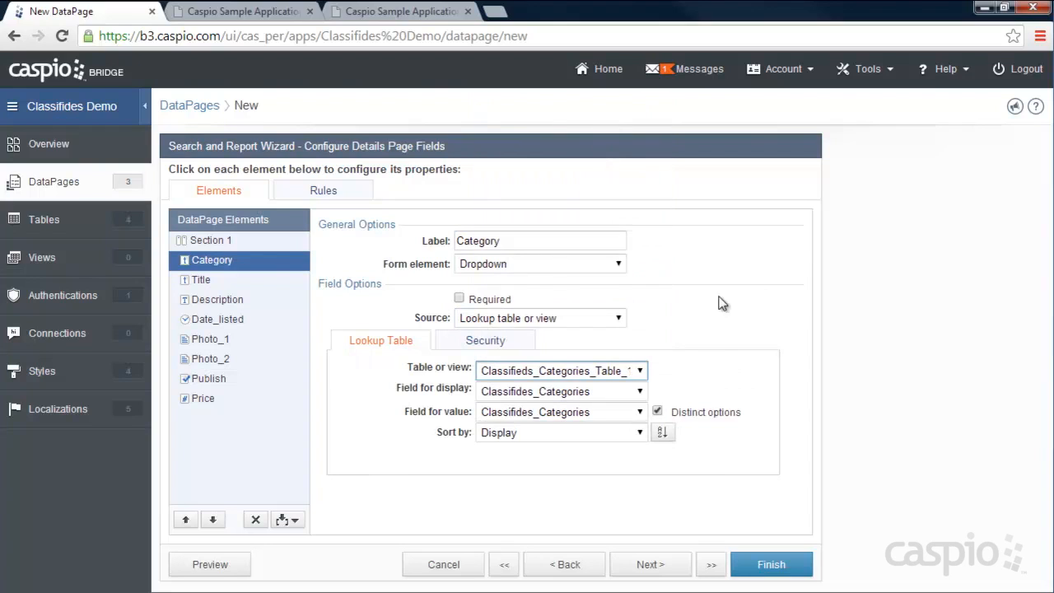
{"action": "left_click", "coordinate": [522, 318]}
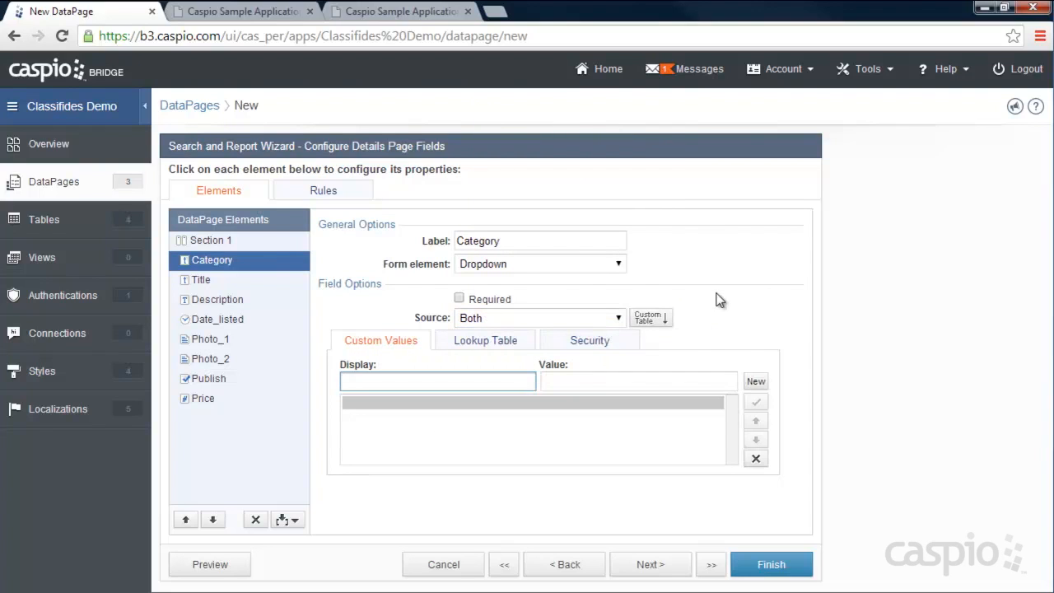
{"action": "left_click", "coordinate": [593, 318]}
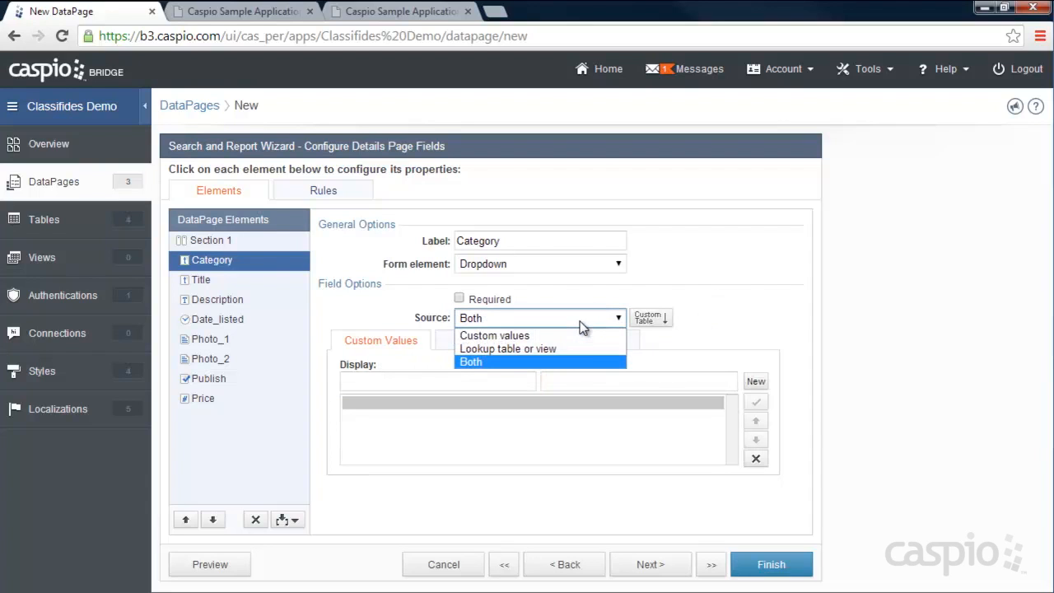
{"action": "left_click", "coordinate": [553, 352]}
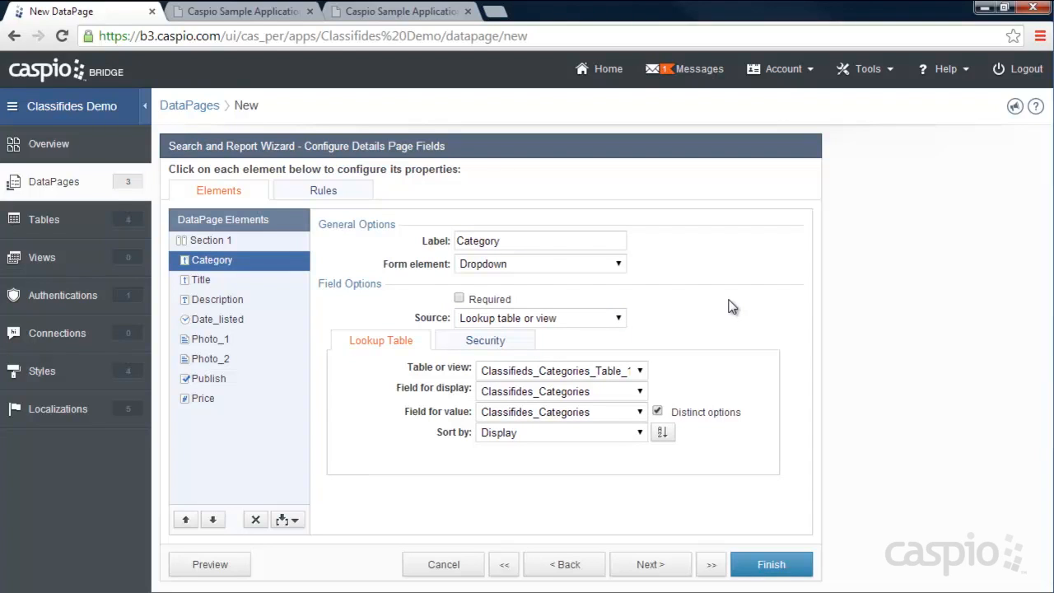
- Set Title's form element to Text Field and Description's to Text Area
{"action": "left_click", "coordinate": [202, 279]}
{"action": "left_click", "coordinate": [468, 264]}
{"action": "left_click", "coordinate": [486, 296]}
{"action": "left_click", "coordinate": [270, 298]}
{"action": "left_click", "coordinate": [580, 266]}
{"action": "left_click", "coordinate": [519, 307]}
{"action": "left_click", "coordinate": [228, 318]}
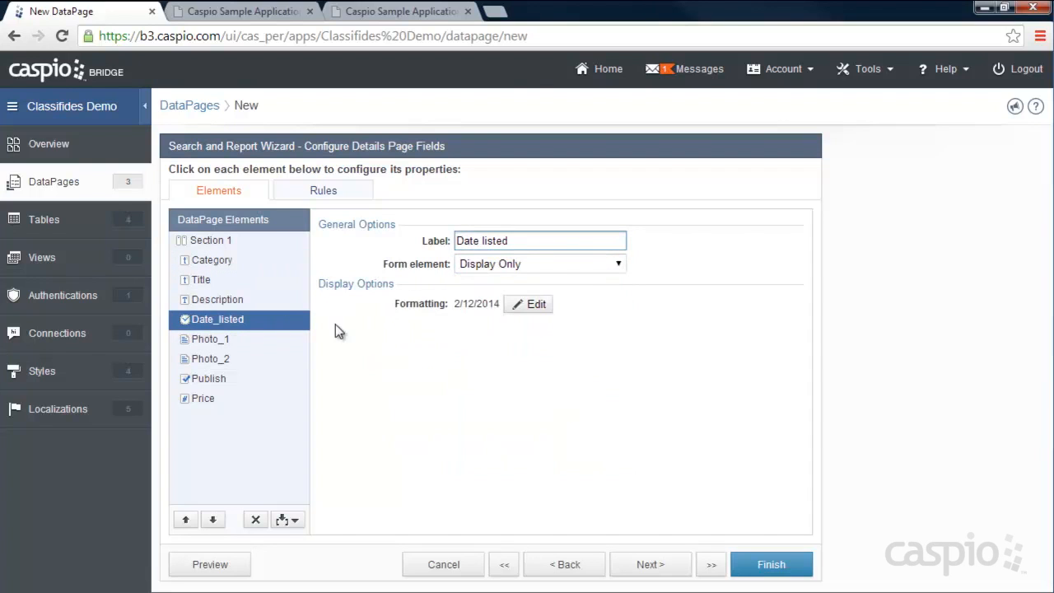
- Move Date_listed up to second place and make Photo_1 a File field shown as a 250-wide image
{"action": "left_click", "coordinate": [185, 520]}
{"action": "left_click", "coordinate": [186, 519]}
{"action": "left_click", "coordinate": [185, 519]}
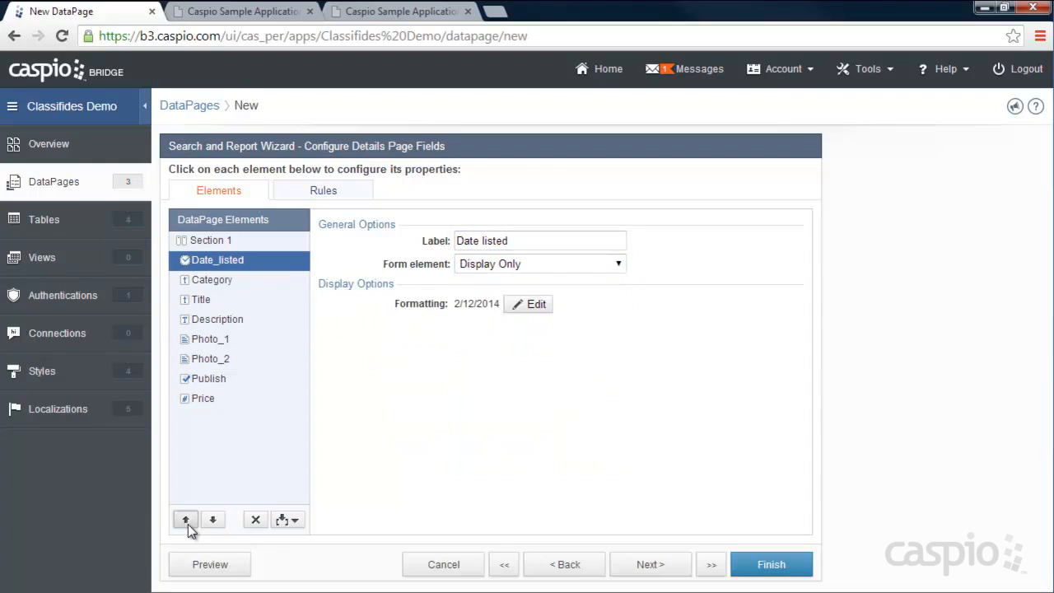
{"action": "left_click", "coordinate": [208, 342]}
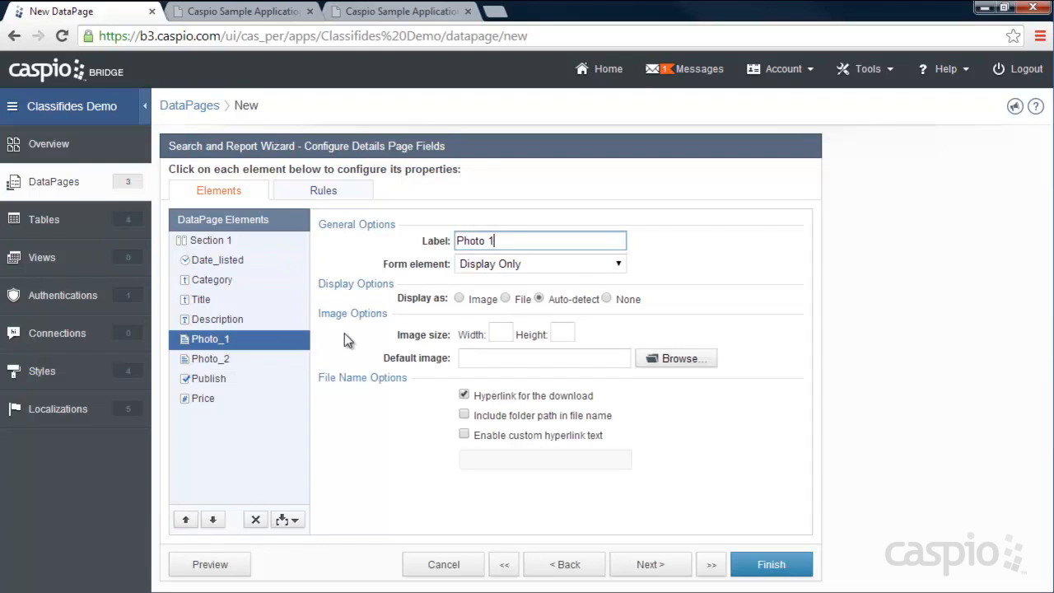
{"action": "left_click", "coordinate": [502, 265]}
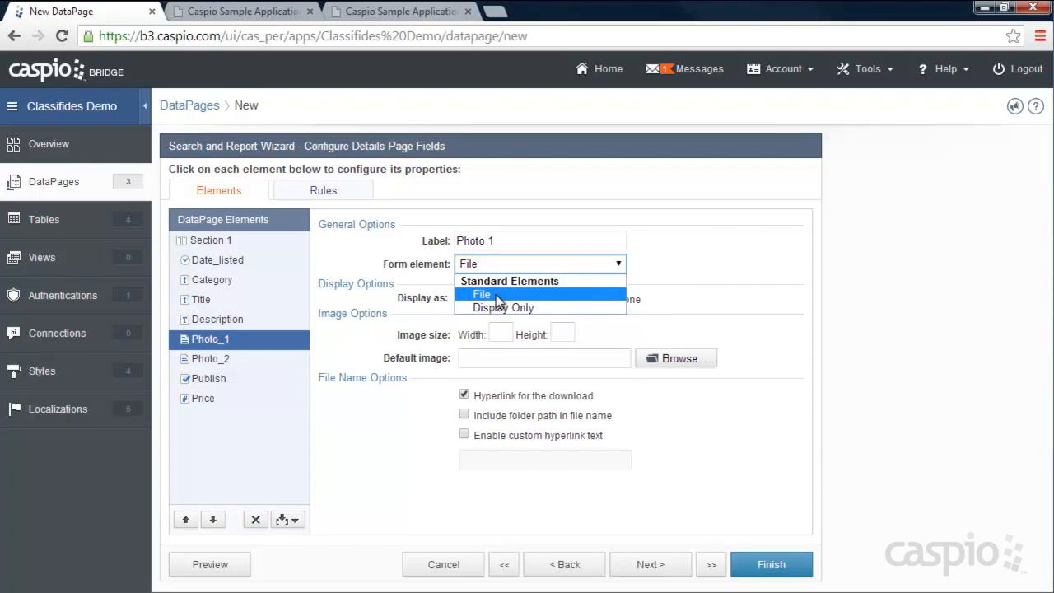
{"action": "left_click", "coordinate": [496, 296]}
{"action": "left_click", "coordinate": [490, 330]}
{"action": "left_click", "coordinate": [504, 363]}
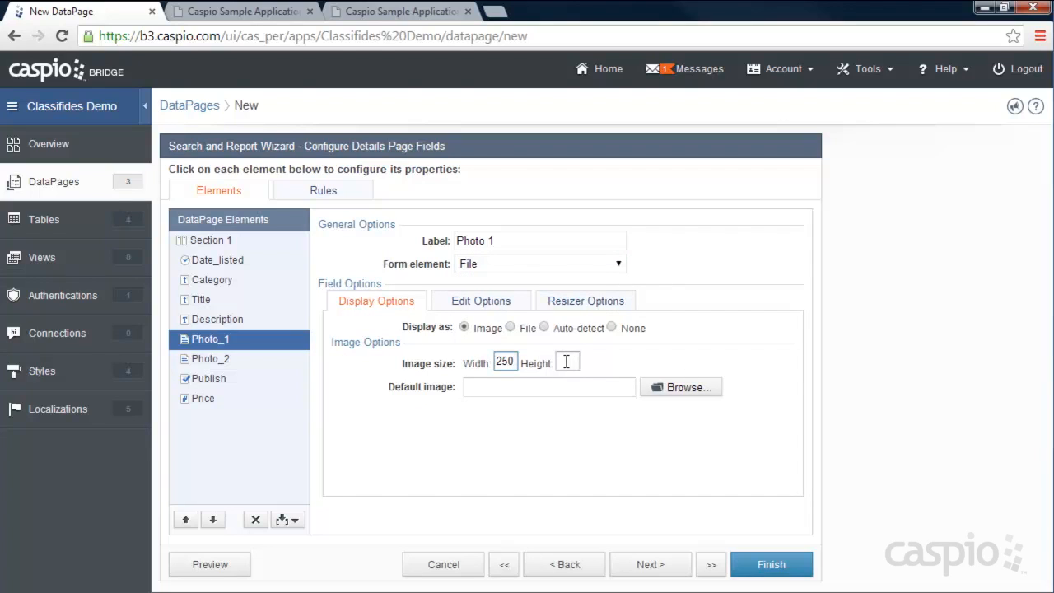
{"action": "left_click", "coordinate": [559, 361]}
- Make Photo_2 a File field displayed as an image 250 wide
{"action": "left_click", "coordinate": [212, 359]}
{"action": "left_click", "coordinate": [559, 264]}
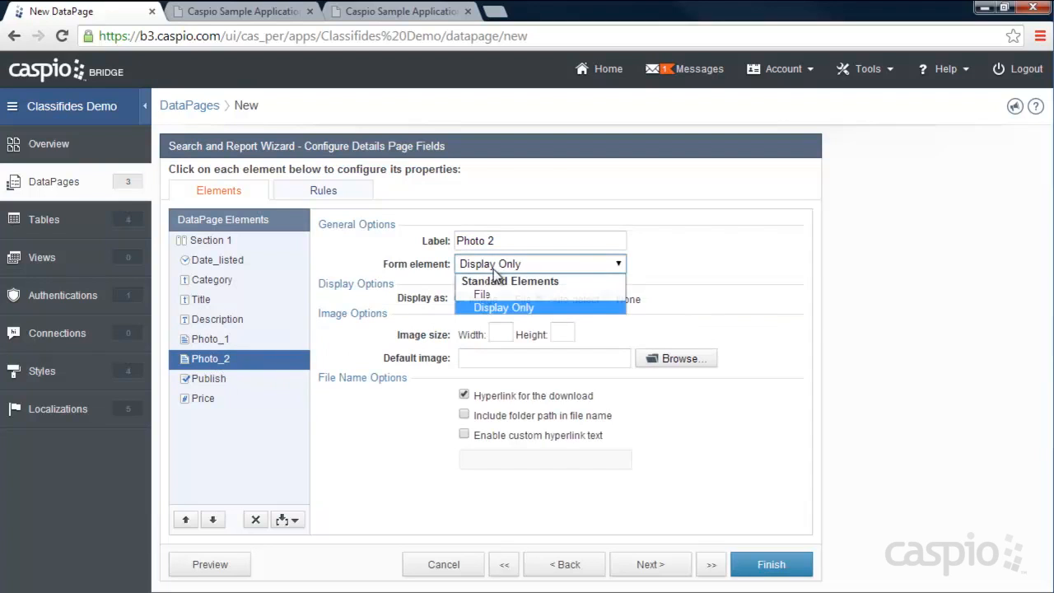
{"action": "left_click", "coordinate": [486, 282]}
{"action": "left_click", "coordinate": [517, 360]}
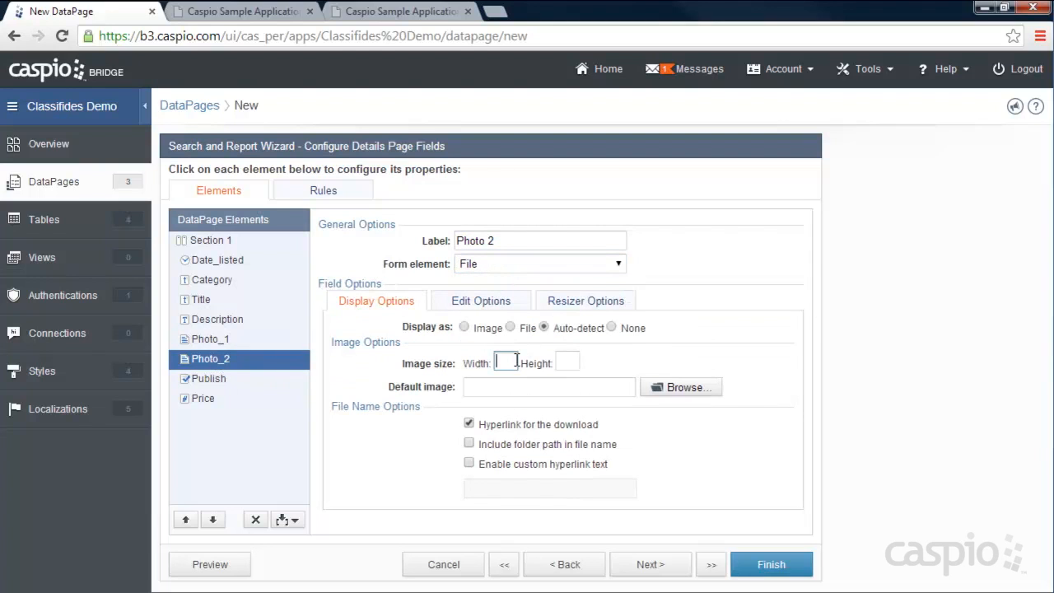
{"action": "left_click", "coordinate": [480, 328]}
{"action": "type", "text": "250"}
- Make Publish a checkbox with the display text 'Check to publish'
{"action": "left_click", "coordinate": [215, 382]}
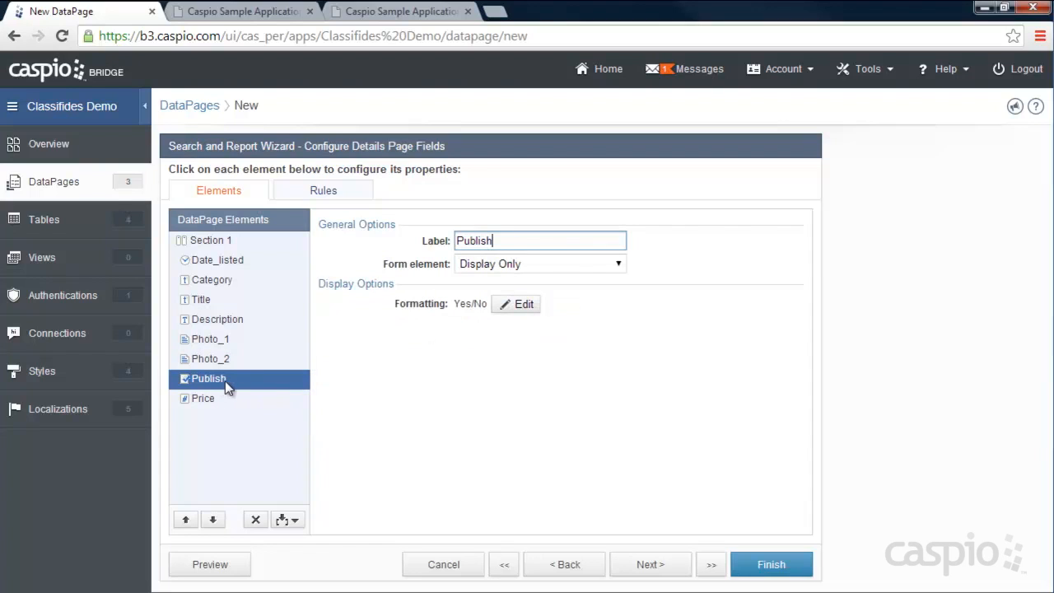
{"action": "left_click", "coordinate": [539, 263]}
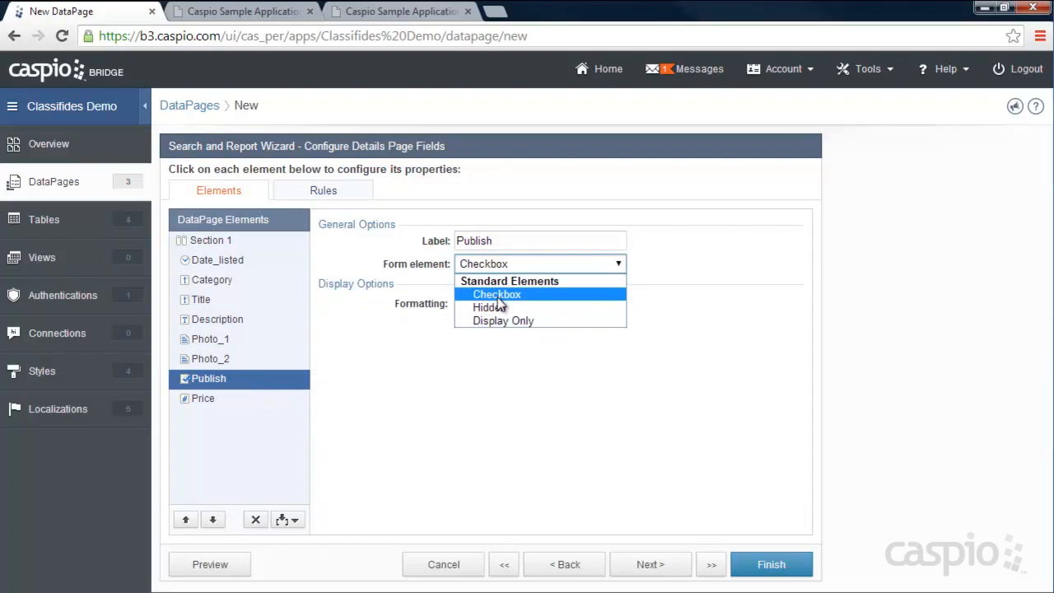
{"action": "left_click", "coordinate": [494, 295]}
{"action": "left_click", "coordinate": [486, 317]}
{"action": "type", "text": "Publish"}
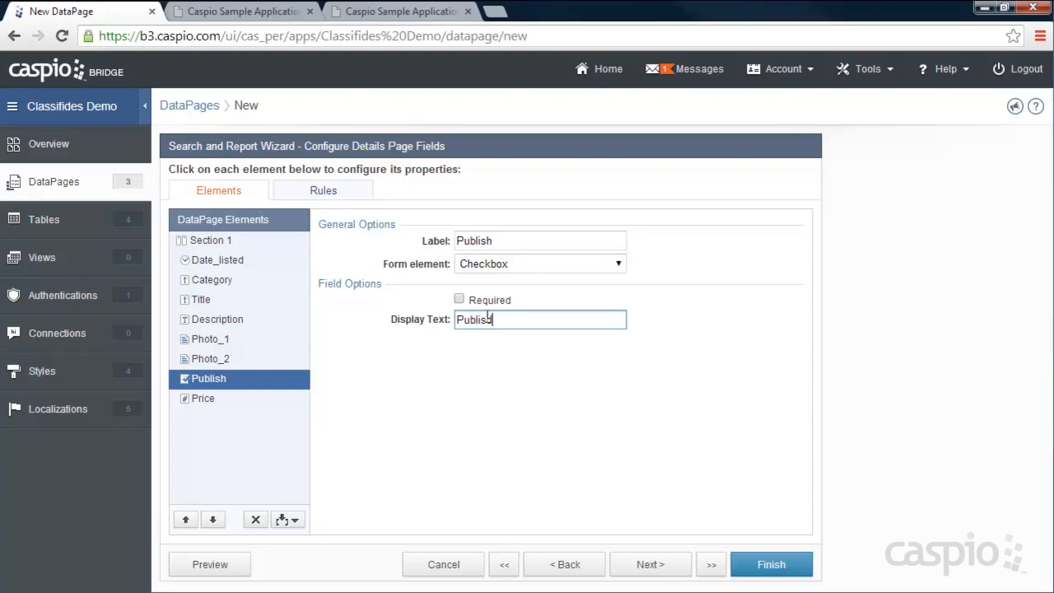
{"action": "key", "text": "BackSpace"}
{"action": "key", "text": "BackSpace"}
{"action": "key", "text": "BackSpace"}
{"action": "key", "text": "BackSpace"}
{"action": "key", "text": "BackSpace"}
{"action": "type", "text": "Check to publish"}
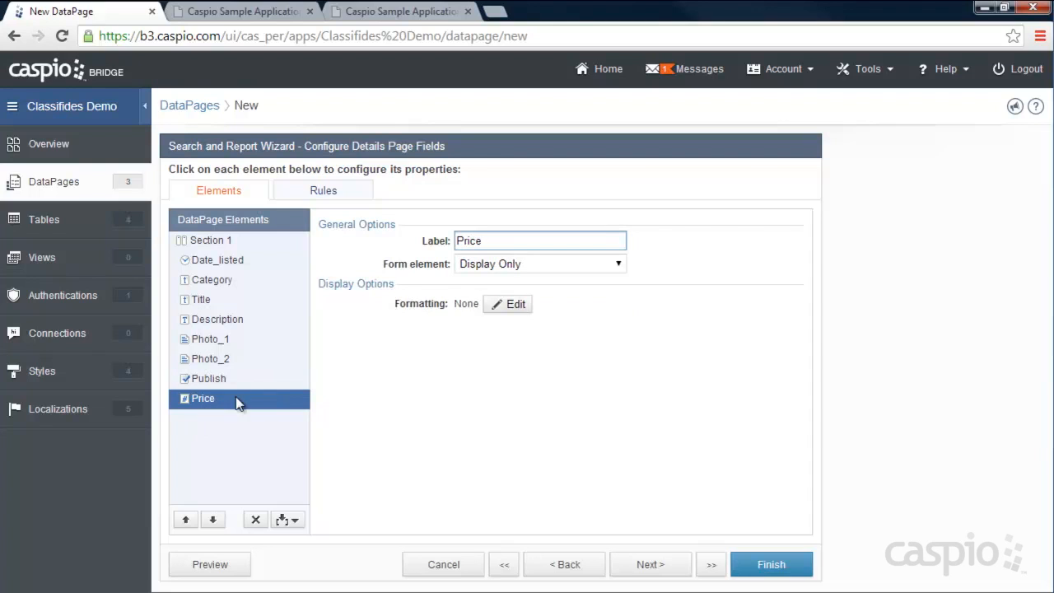
- Set Price to a Text Field and finish the My Listings Report DataPage
{"action": "left_click", "coordinate": [500, 265]}
{"action": "left_click", "coordinate": [510, 294]}
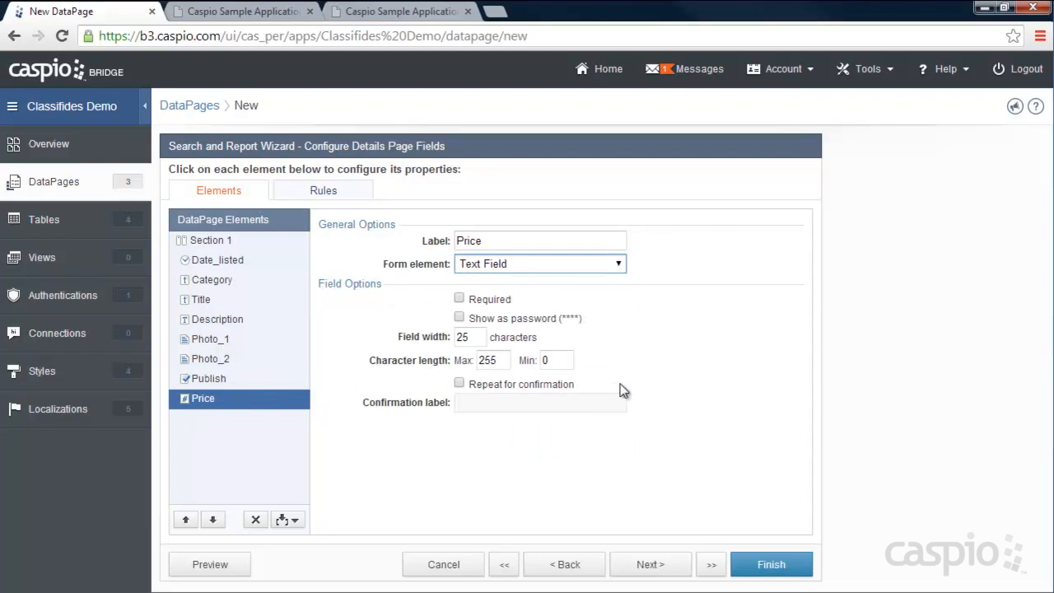
{"action": "left_click", "coordinate": [778, 559]}
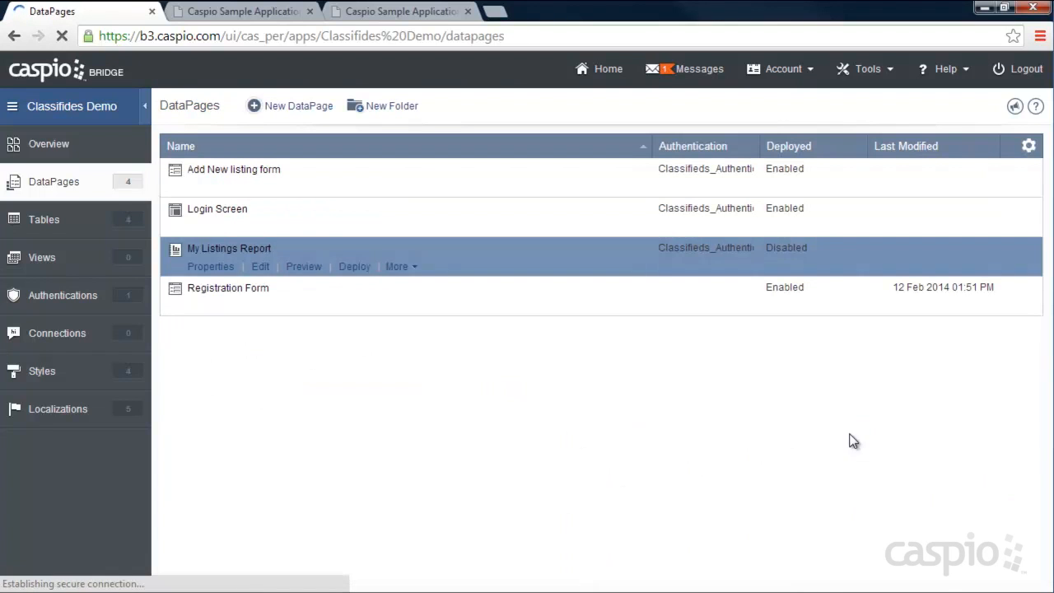
- Enable deployment of My Listings Report and copy its embed code
{"action": "left_click", "coordinate": [354, 266]}
{"action": "left_click", "coordinate": [445, 147]}
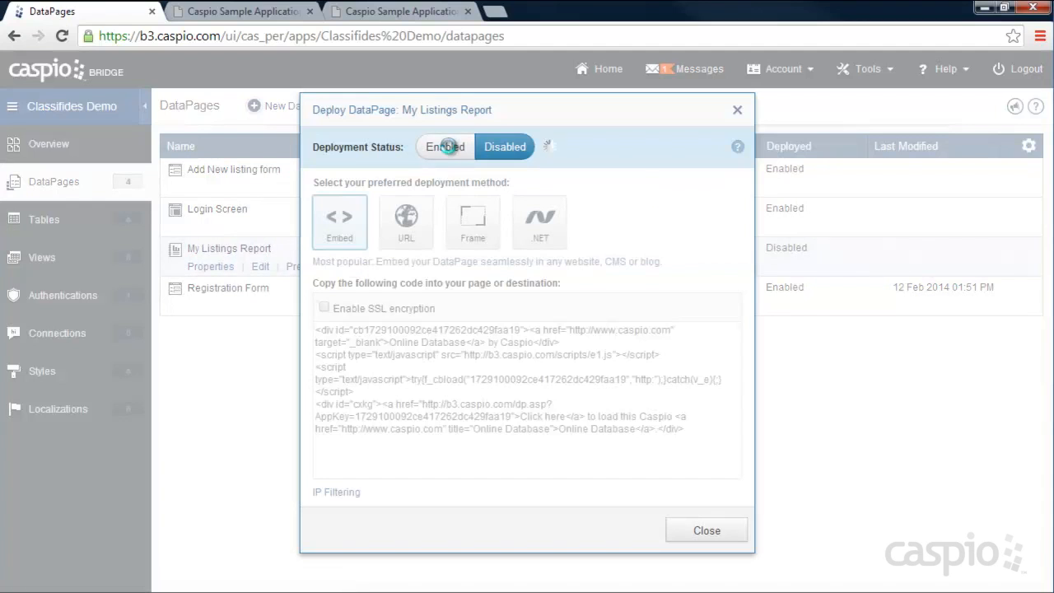
{"action": "left_click", "coordinate": [484, 372]}
{"action": "right_click", "coordinate": [485, 372]}
{"action": "left_click", "coordinate": [508, 176]}
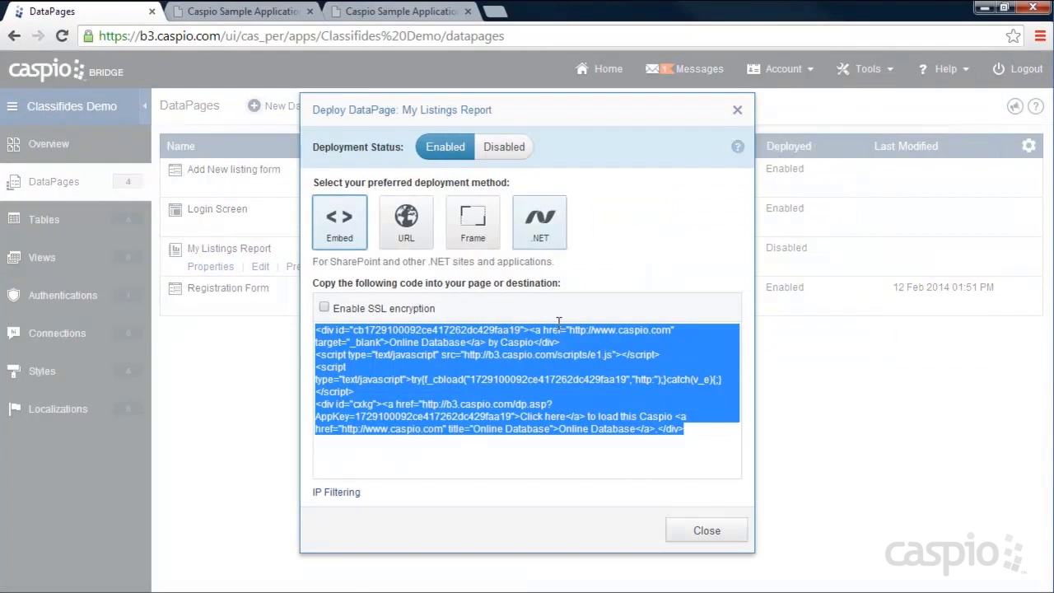
{"action": "left_click", "coordinate": [682, 529]}
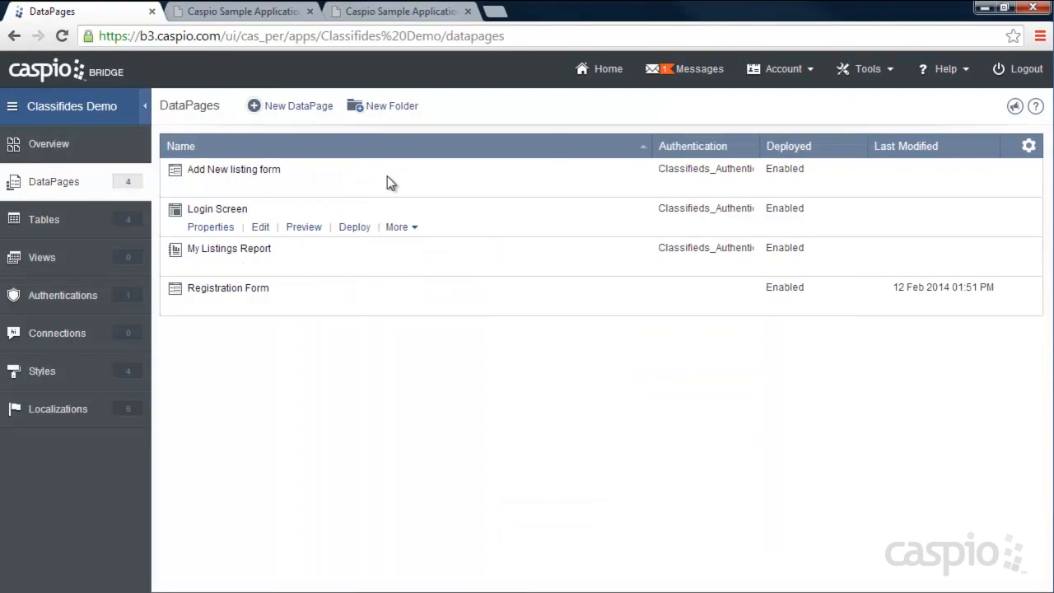
- Open the site's mylistings.htm page in the HTML editor
{"action": "left_click", "coordinate": [393, 12]}
{"action": "left_click", "coordinate": [178, 120]}
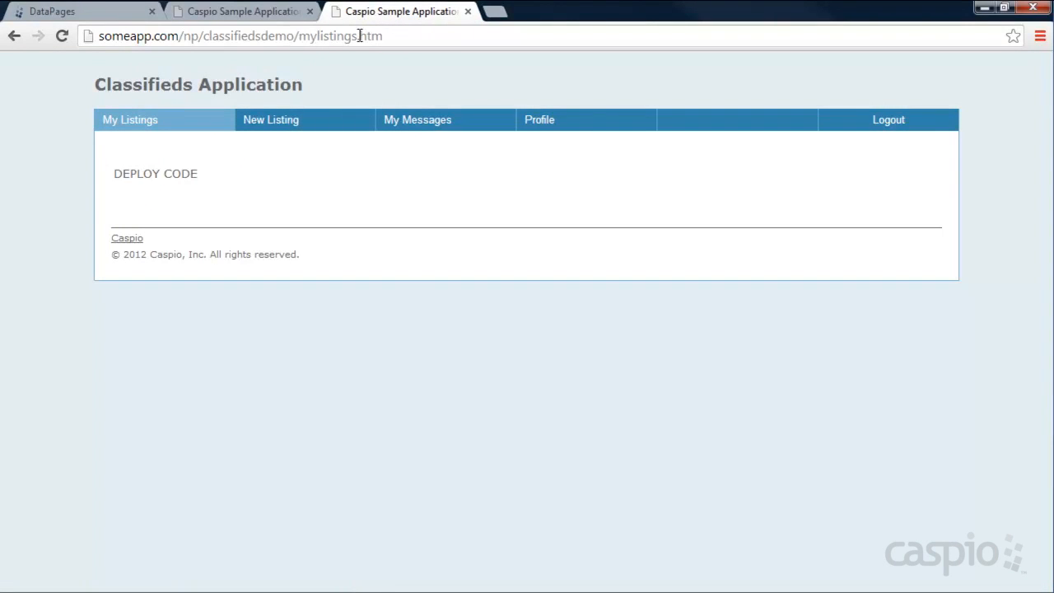
{"action": "left_click", "coordinate": [720, 581]}
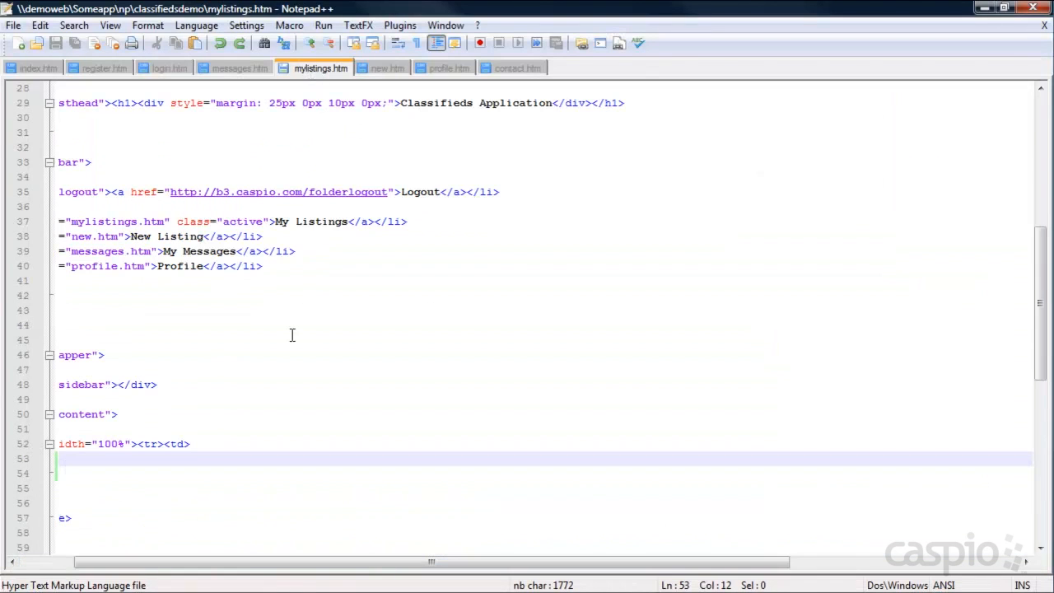
- Paste the embed code over DEPLOY CODE on line 53, save mylistings.htm, and reload My Listings
{"action": "left_click_drag", "start_coordinate": [219, 562], "coordinate": [165, 561]}
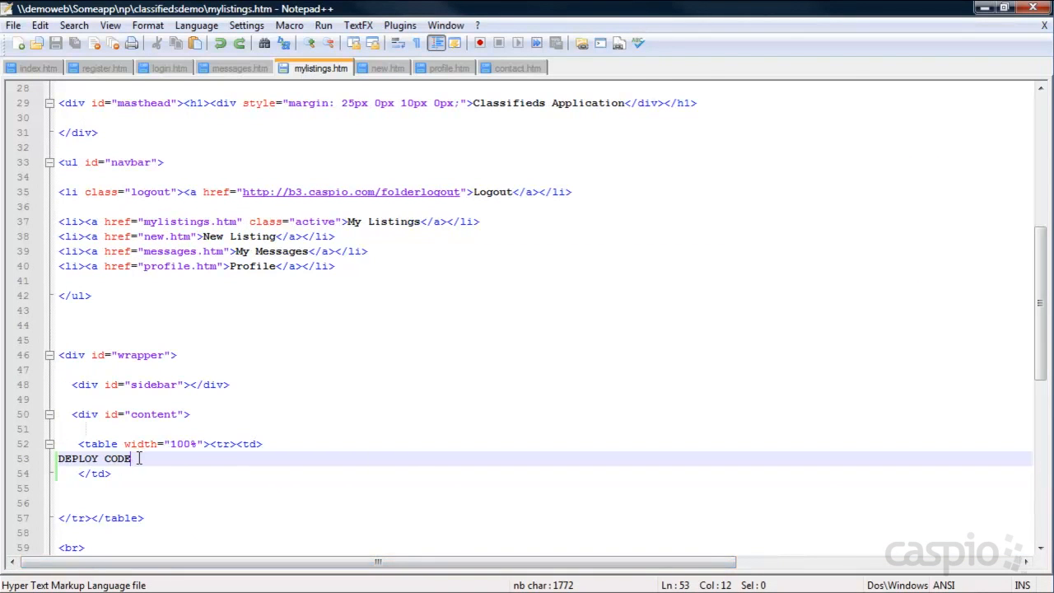
{"action": "left_click_drag", "start_coordinate": [132, 458], "coordinate": [54, 458]}
{"action": "key", "text": "ctrl+v"}
{"action": "key", "text": "ctrl+s"}
{"action": "left_click", "coordinate": [983, 8]}
{"action": "left_click", "coordinate": [66, 35]}
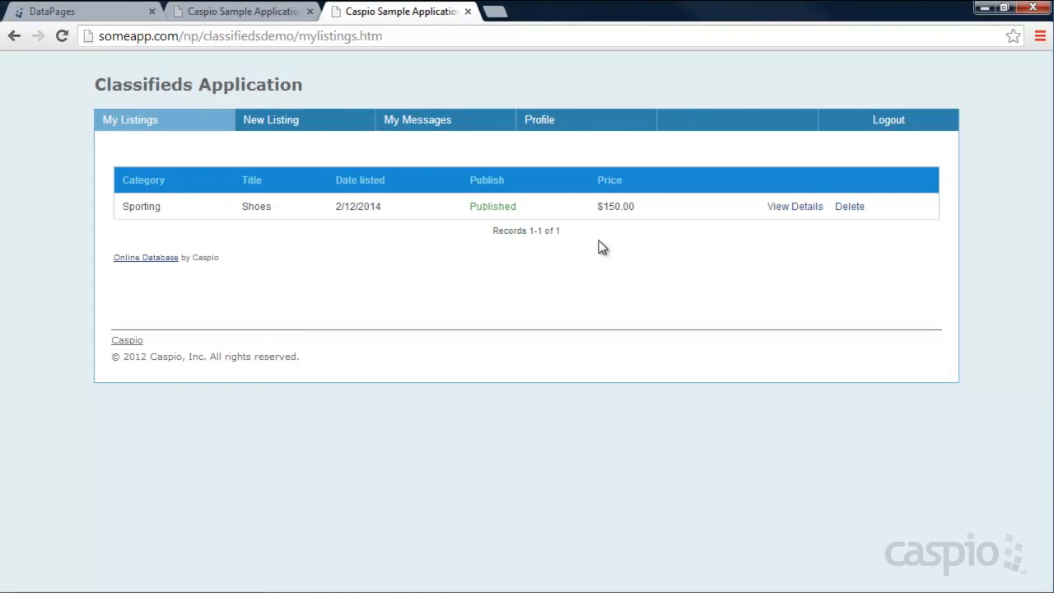
- Review the Shoes listing's details in My Listings, then start a blank new listing and open Category
{"action": "left_click", "coordinate": [266, 119]}
{"action": "left_click", "coordinate": [194, 123]}
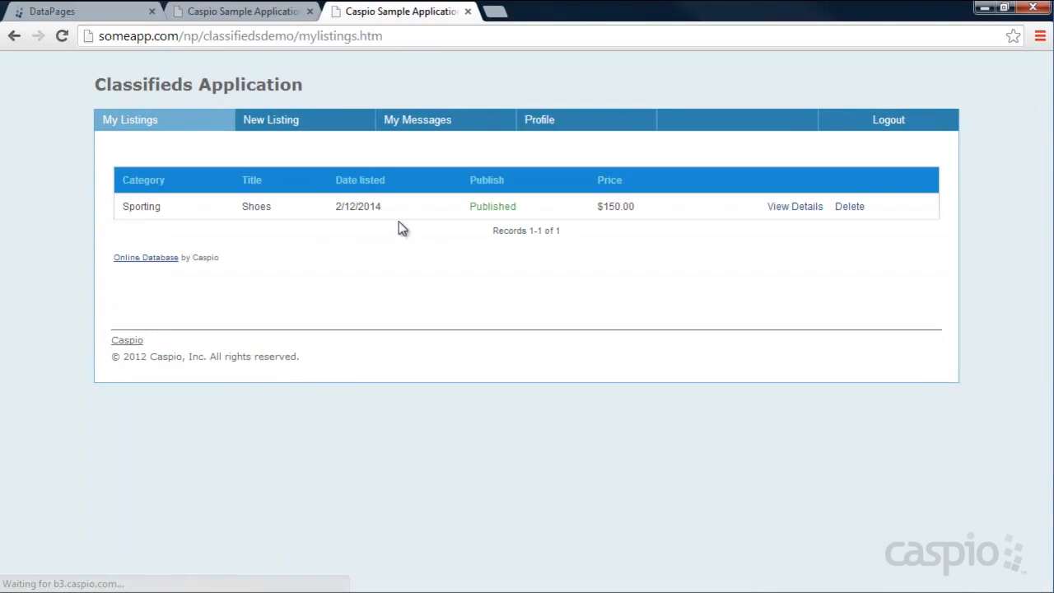
{"action": "left_click", "coordinate": [806, 208]}
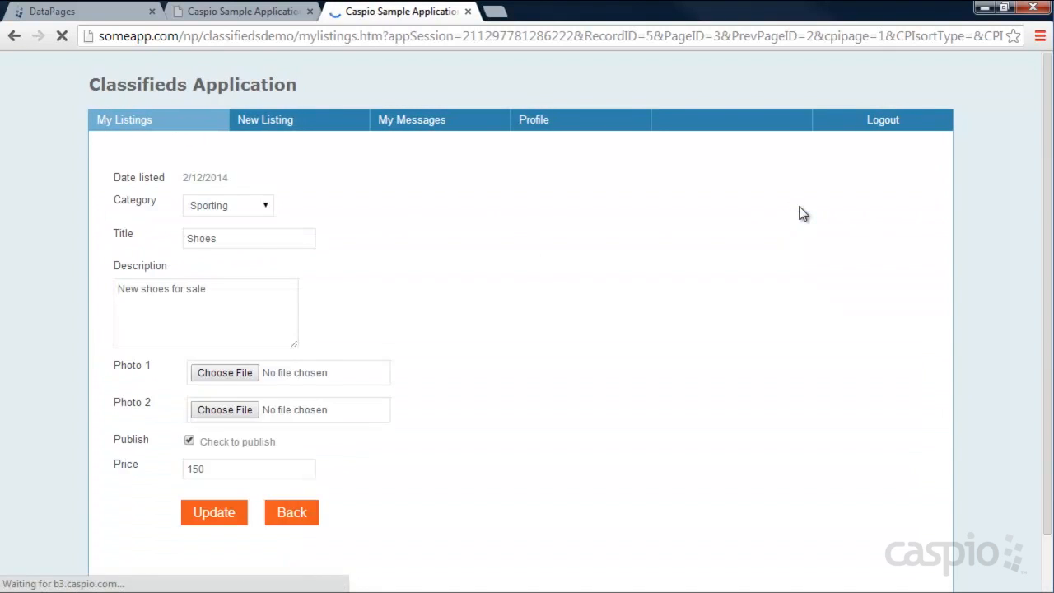
{"action": "scroll", "coordinate": [519, 263], "scroll_direction": "down", "scroll_amount": 2}
{"action": "scroll", "coordinate": [520, 270], "scroll_direction": "up", "scroll_amount": 2}
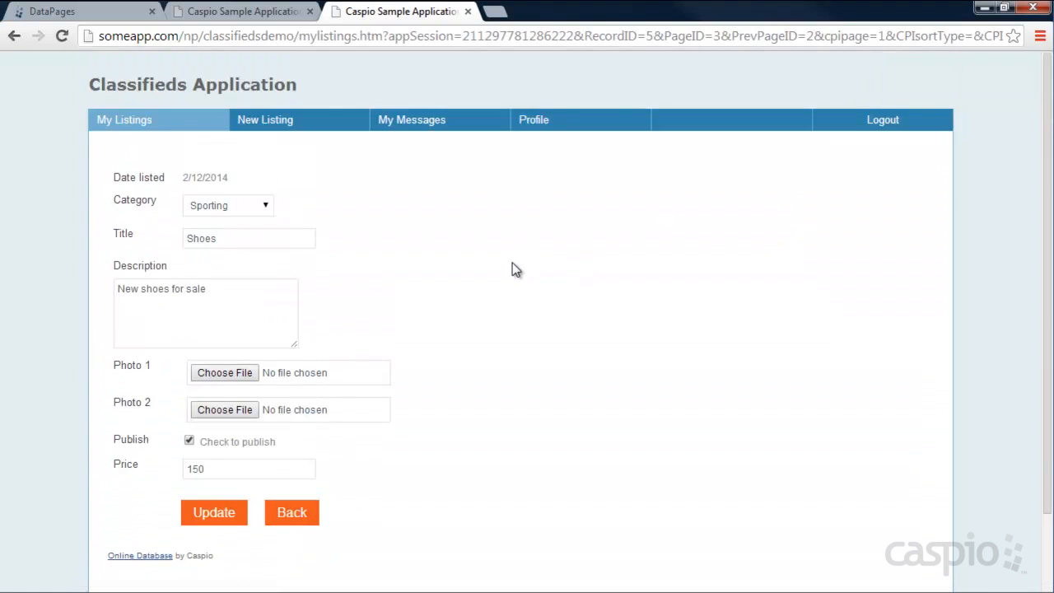
{"action": "left_click", "coordinate": [277, 121]}
{"action": "left_click", "coordinate": [254, 180]}
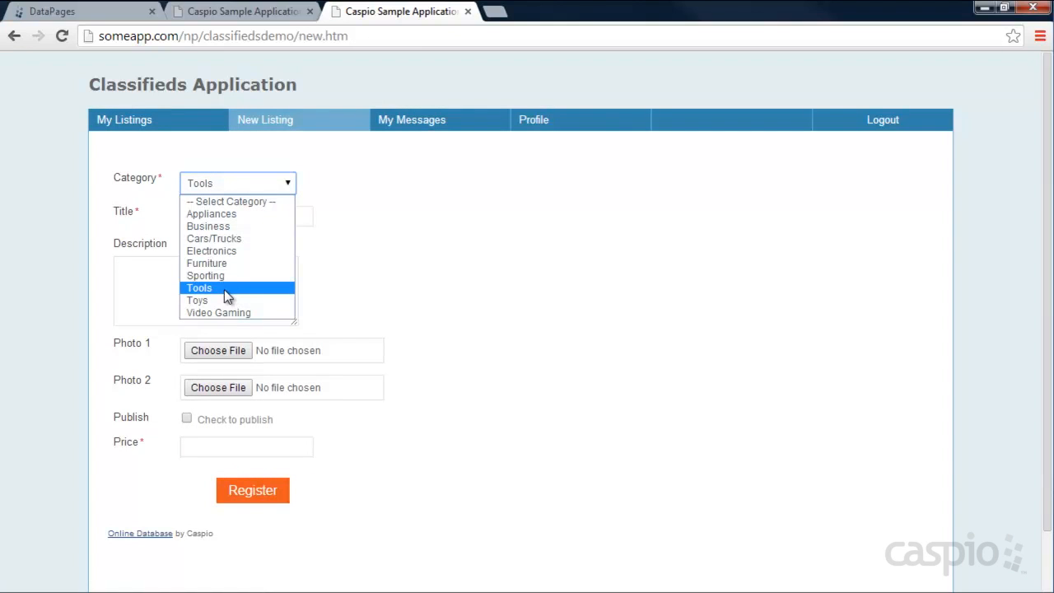
- Register a Sporting listing titled Tennis, with a description and a price of 250
{"action": "left_click", "coordinate": [221, 276]}
{"action": "left_click", "coordinate": [225, 217]}
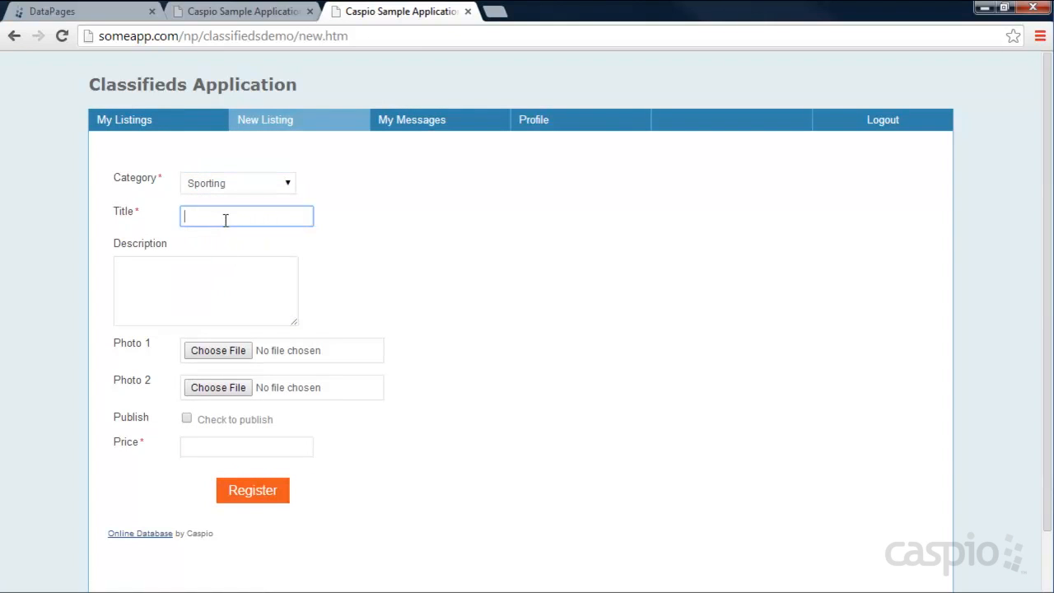
{"action": "key", "text": "Tab"}
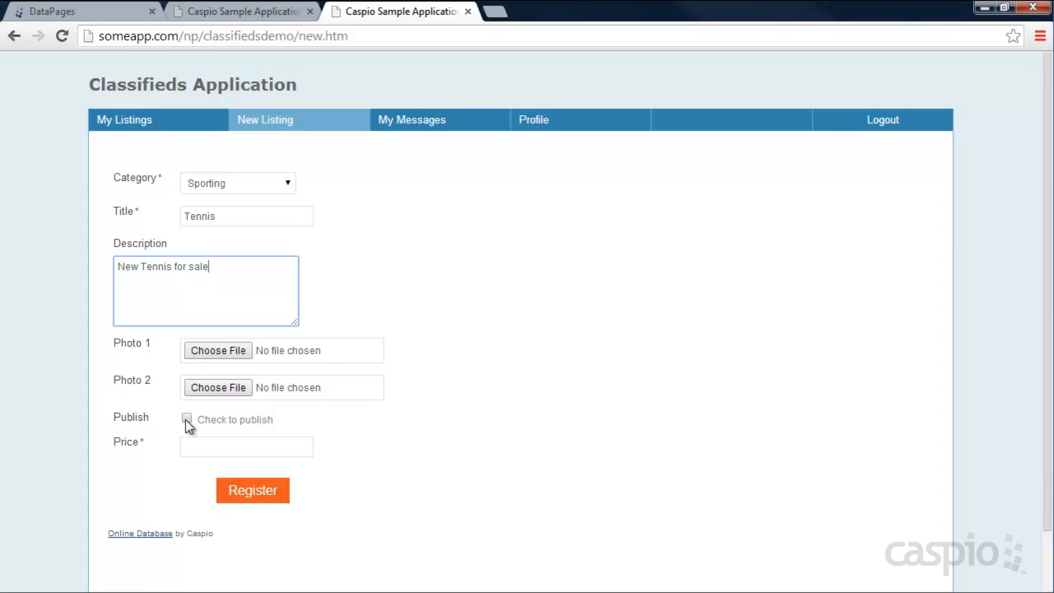
{"action": "left_click", "coordinate": [233, 444]}
{"action": "type", "text": "250"}
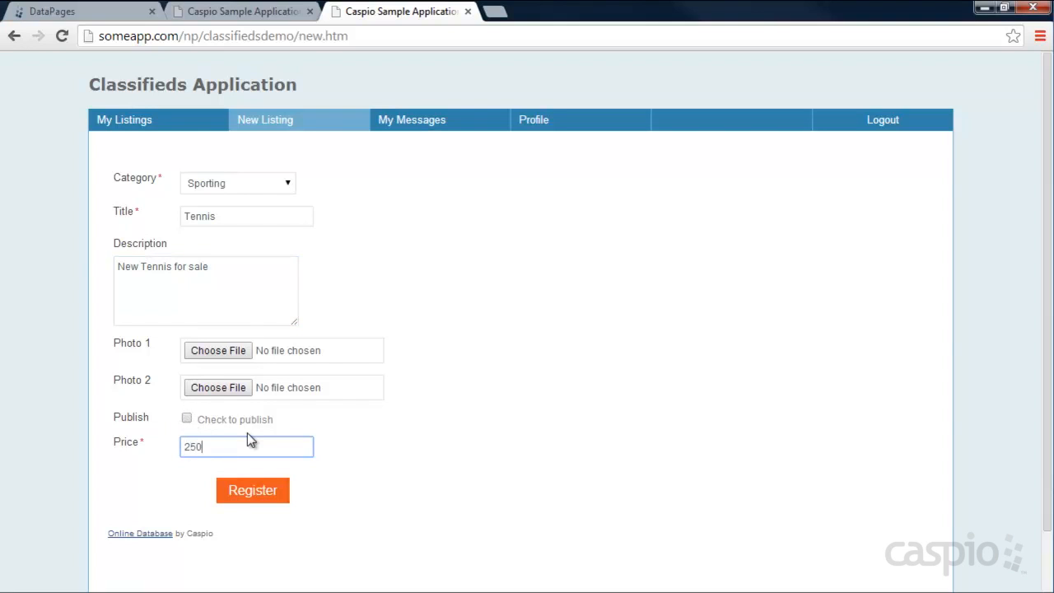
{"action": "left_click", "coordinate": [257, 492]}
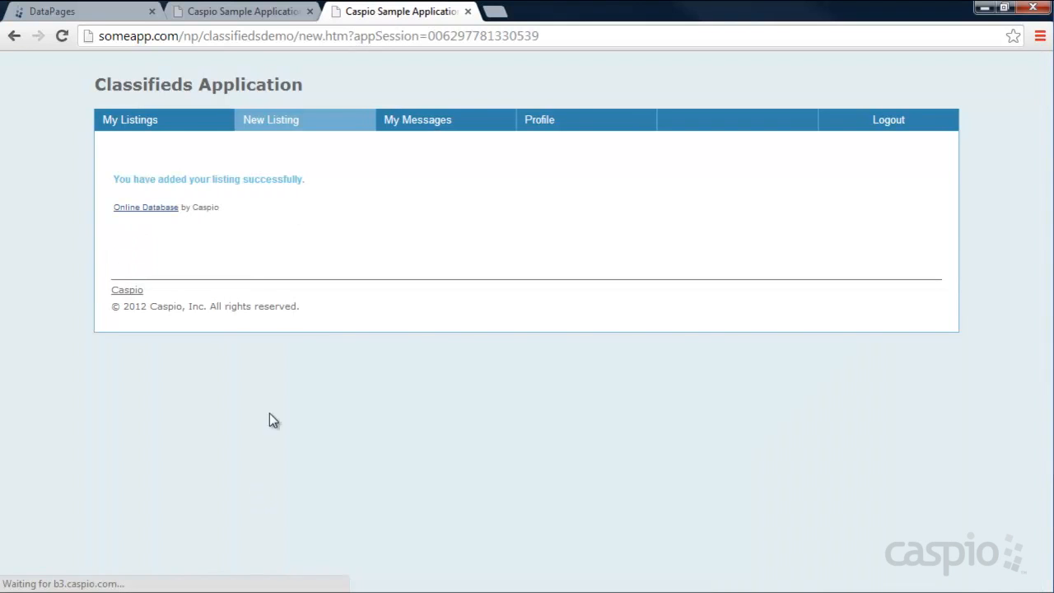
- Confirm Tennis appears in My Listings, log out, and open the Search Classifieds page
{"action": "left_click", "coordinate": [141, 124]}
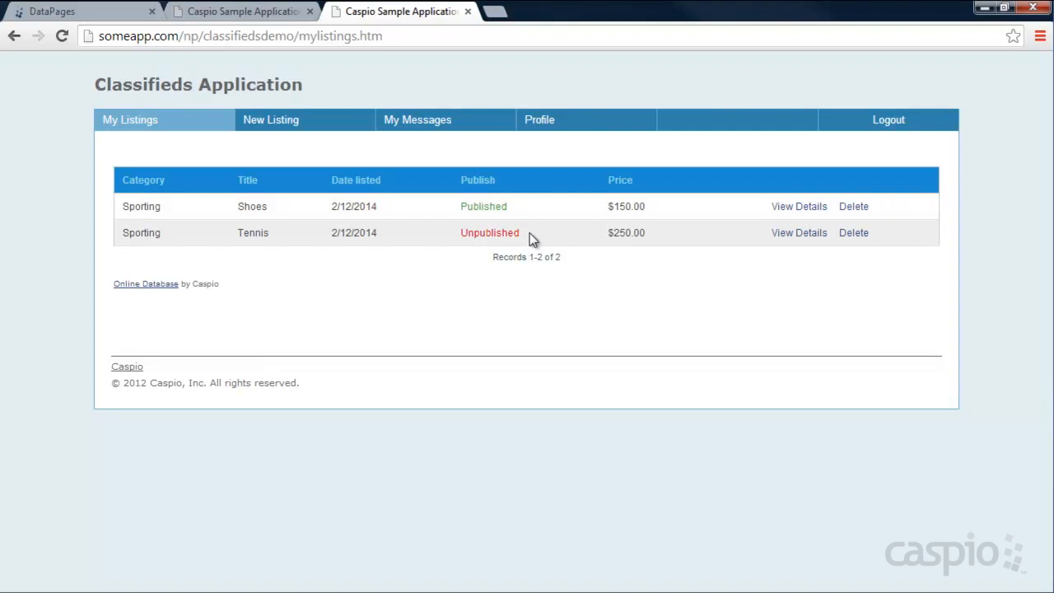
{"action": "left_click", "coordinate": [870, 127]}
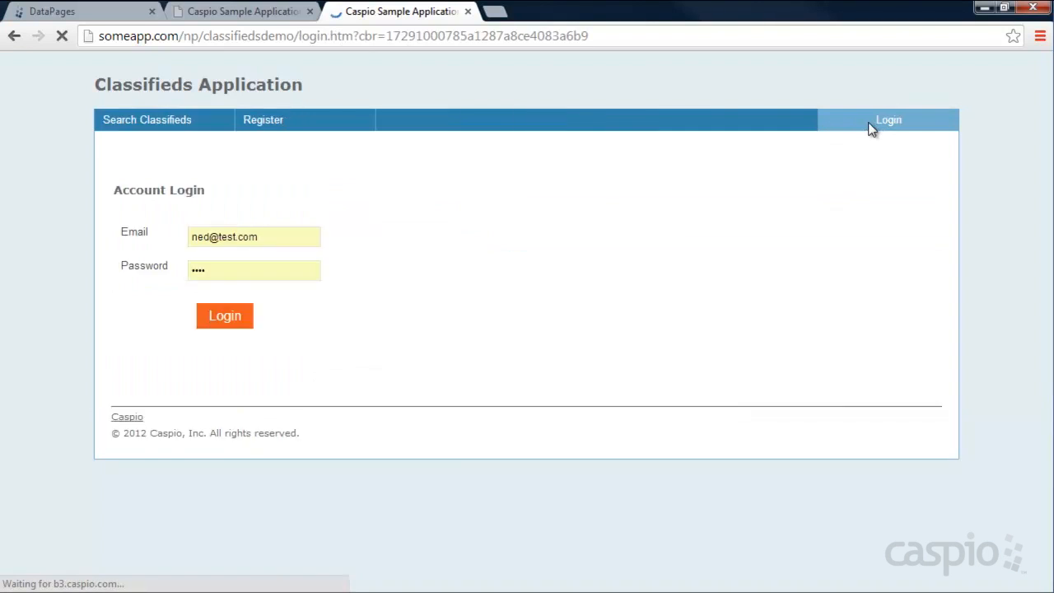
{"action": "left_click", "coordinate": [155, 128]}
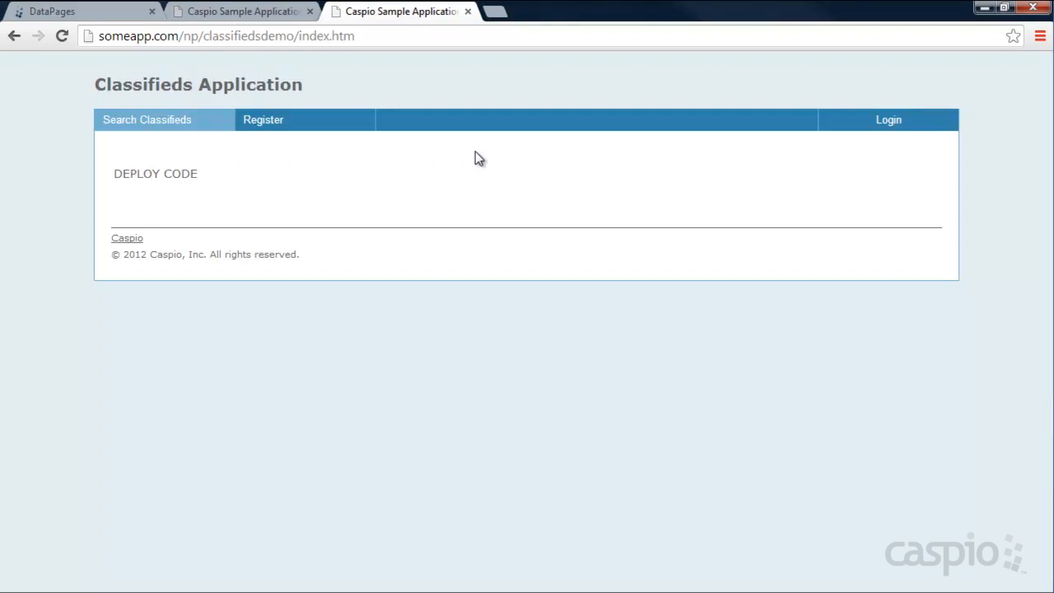
{"action": "left_click", "coordinate": [91, 13]}
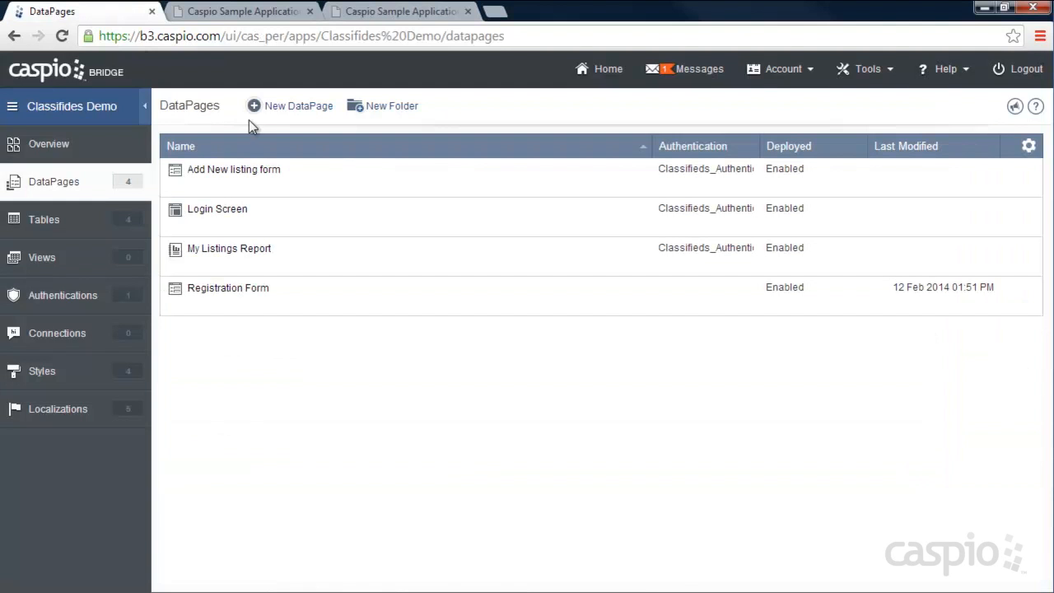
- Start a new Tabular report DataPage and open its data source list
{"action": "left_click", "coordinate": [298, 109]}
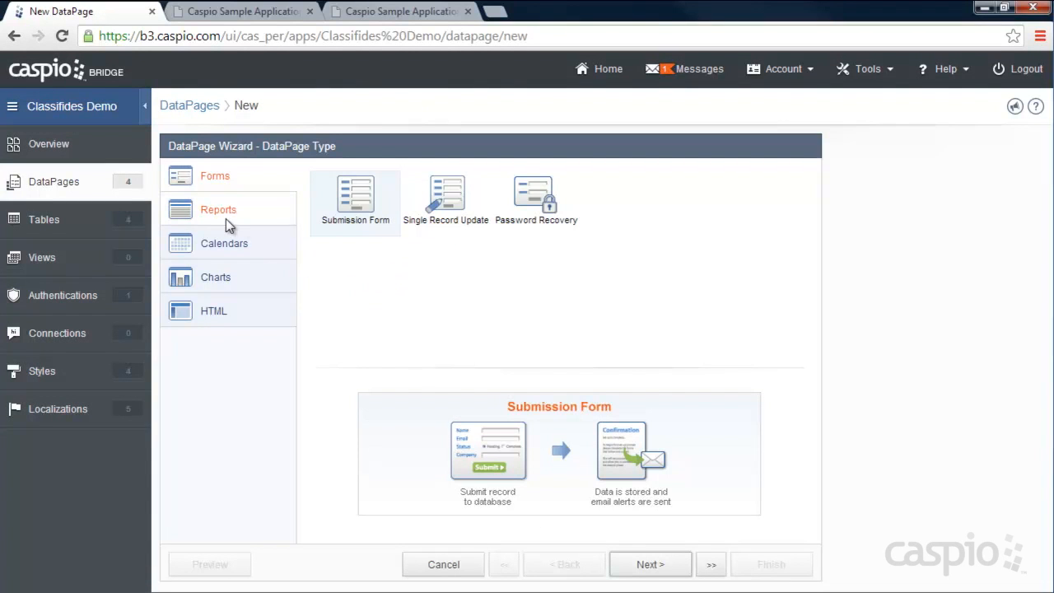
{"action": "left_click", "coordinate": [222, 209]}
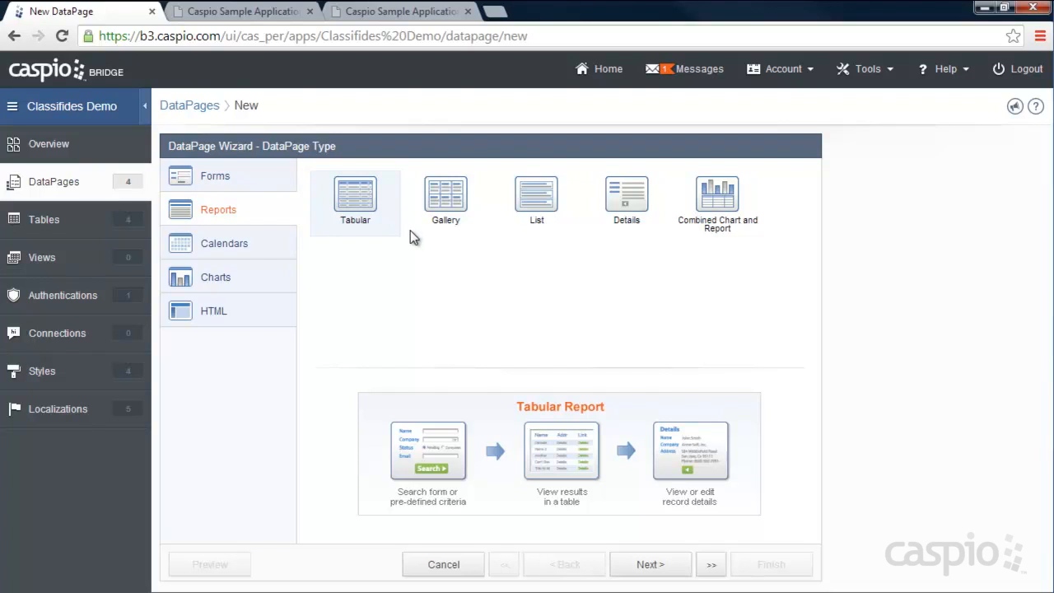
{"action": "left_click", "coordinate": [446, 224]}
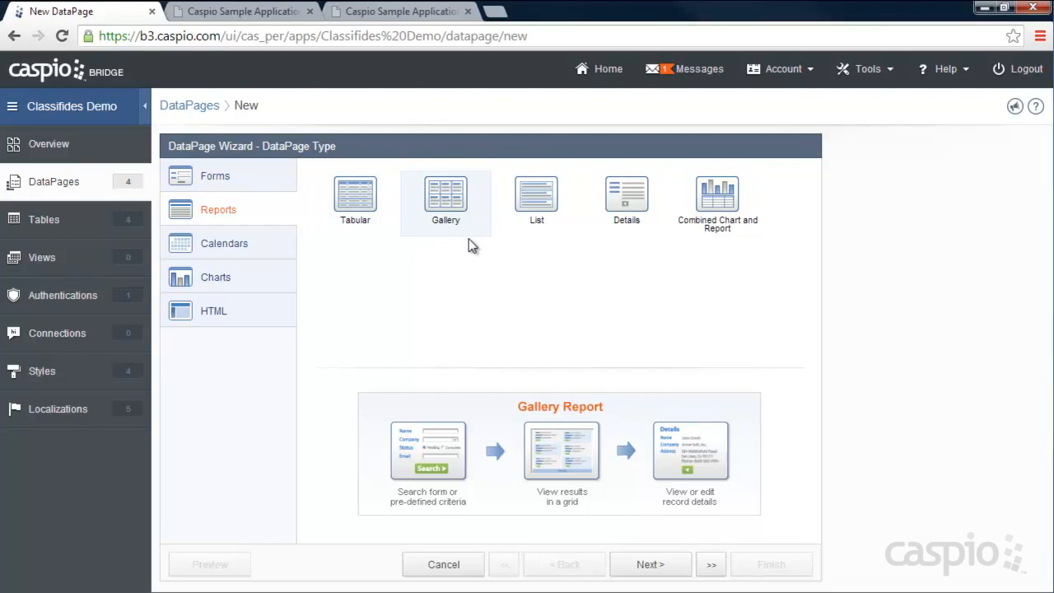
{"action": "left_click", "coordinate": [365, 204]}
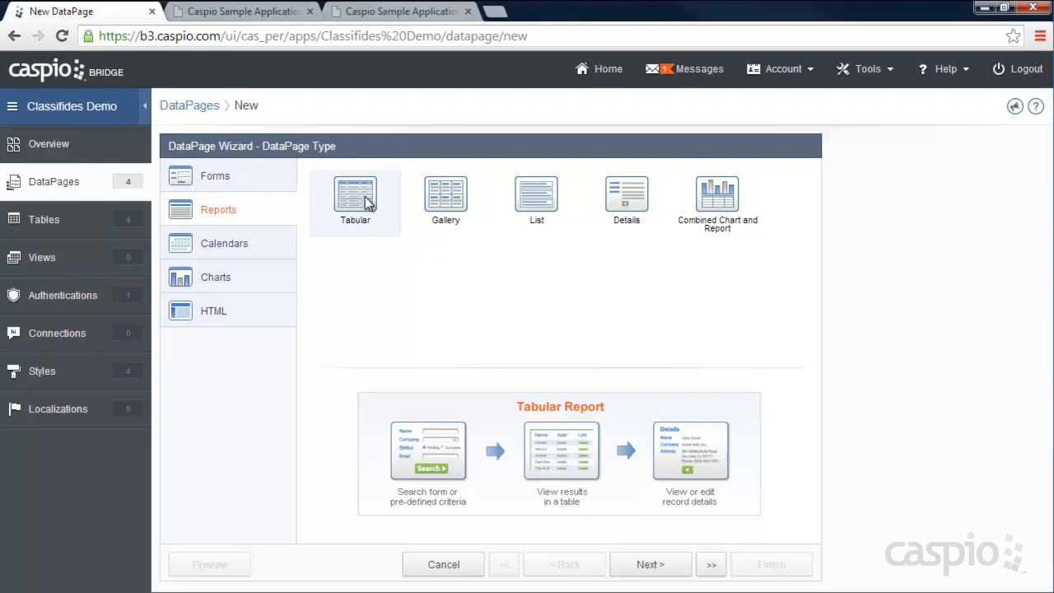
{"action": "left_click", "coordinate": [649, 564]}
{"action": "left_click", "coordinate": [341, 224]}
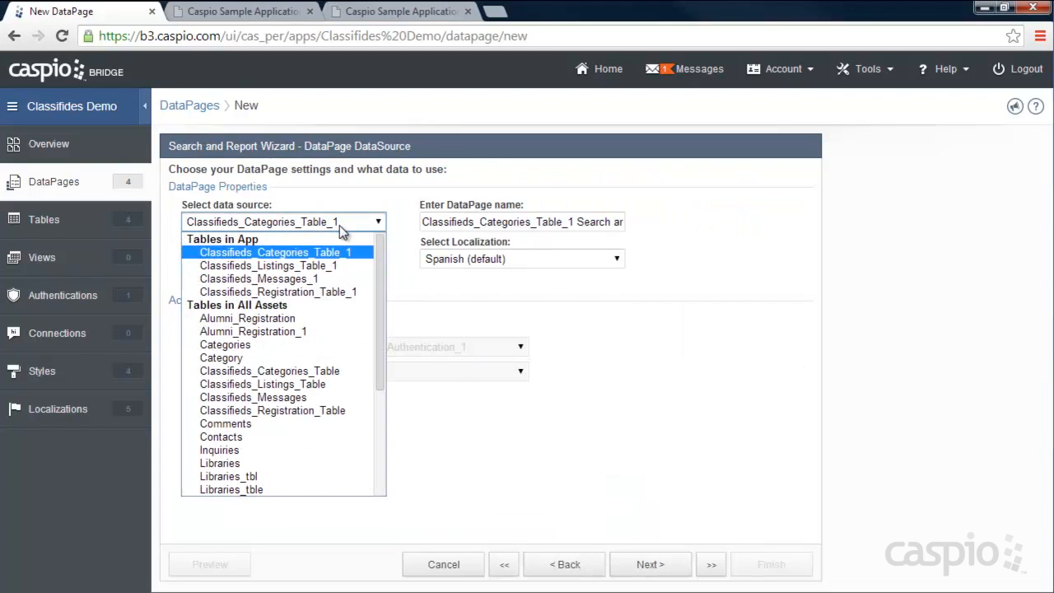
- Use Classifieds_Listings_Table_1, Sample Style and English, and name the DataPage 'Publish Search listings'
{"action": "left_click", "coordinate": [331, 265]}
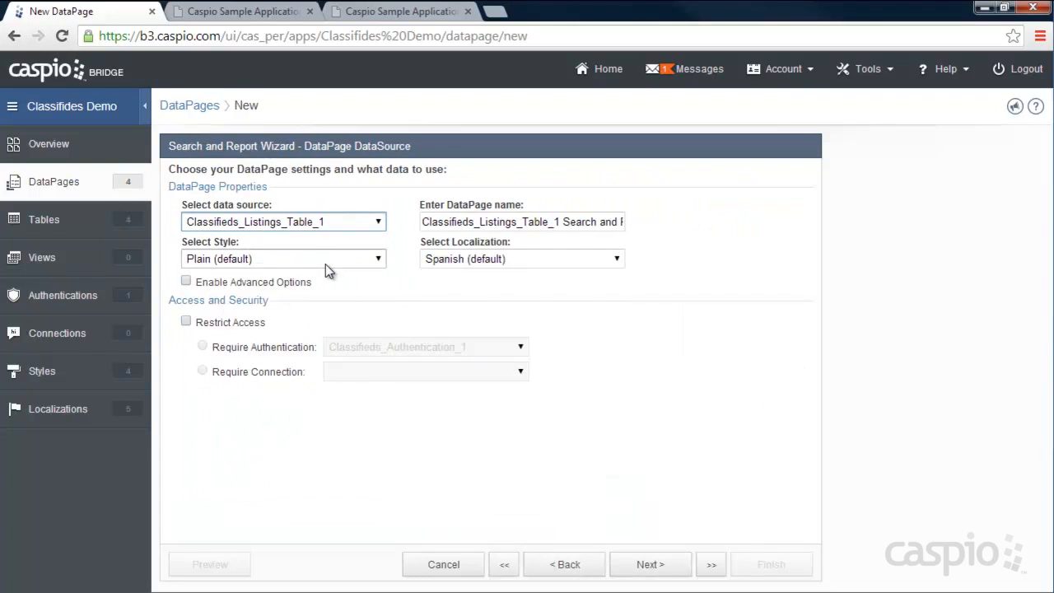
{"action": "left_click", "coordinate": [326, 263]}
{"action": "left_click", "coordinate": [298, 289]}
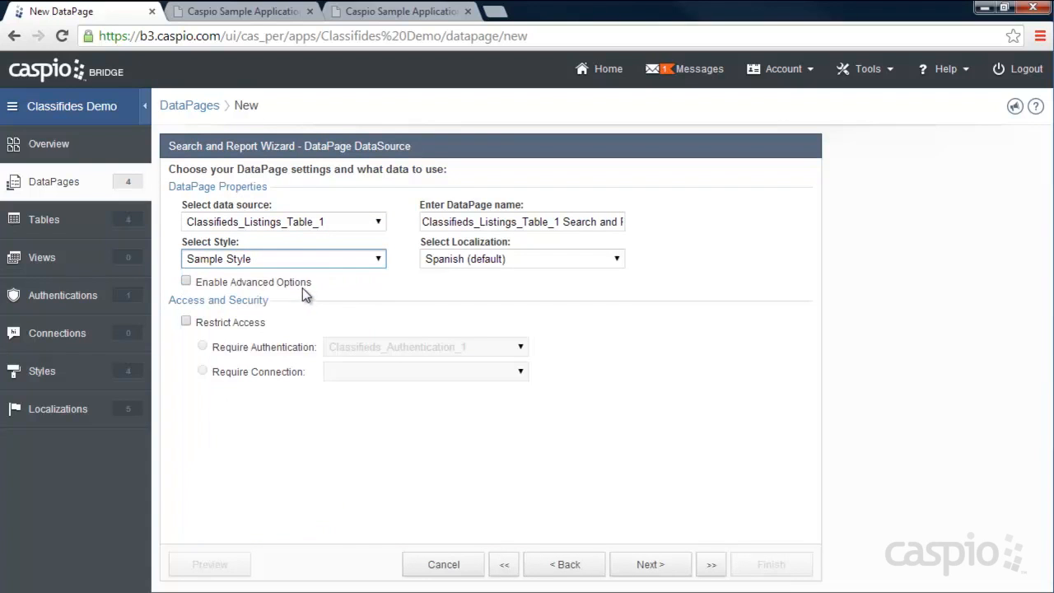
{"action": "left_click", "coordinate": [489, 262]}
{"action": "scroll", "coordinate": [486, 329], "scroll_direction": "up", "scroll_amount": 3}
{"action": "left_click", "coordinate": [480, 289]}
{"action": "left_click_drag", "start_coordinate": [577, 221], "coordinate": [401, 223]}
{"action": "key", "text": "ctrl+a"}
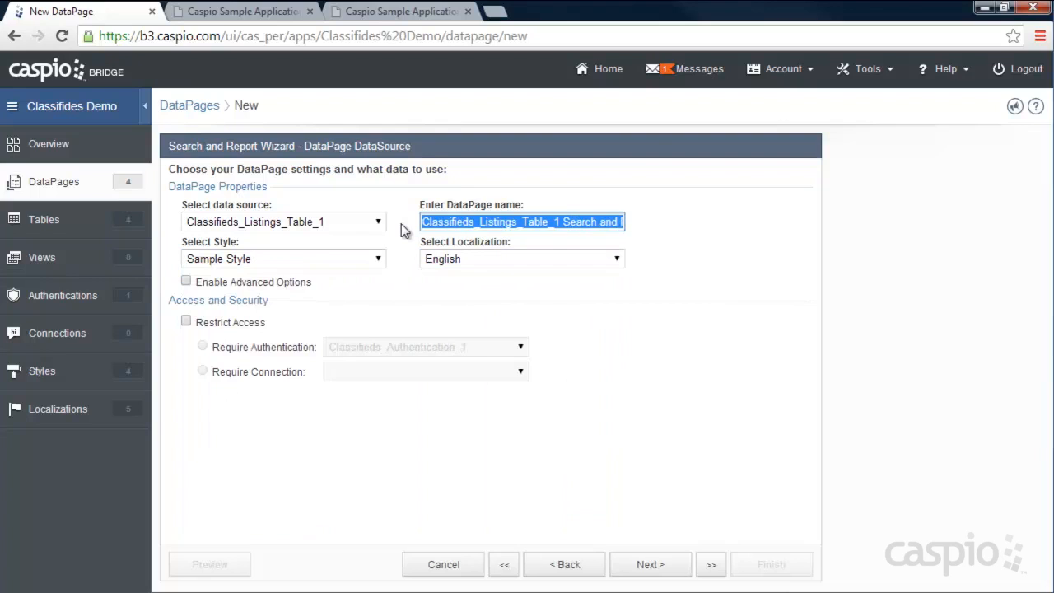
{"action": "type", "text": "Publish Search listings"}
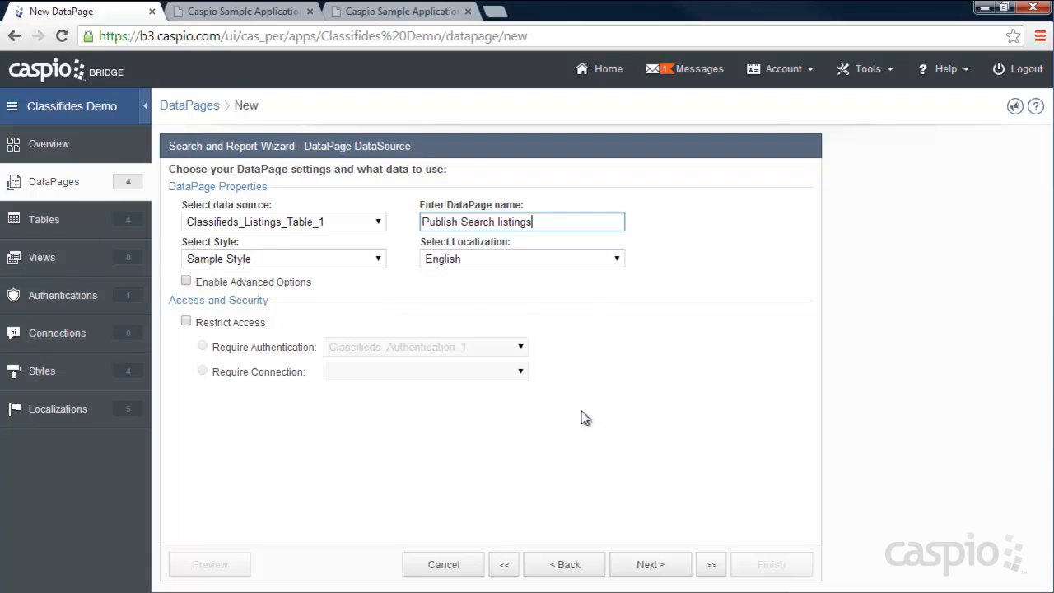
{"action": "left_click", "coordinate": [650, 565]}
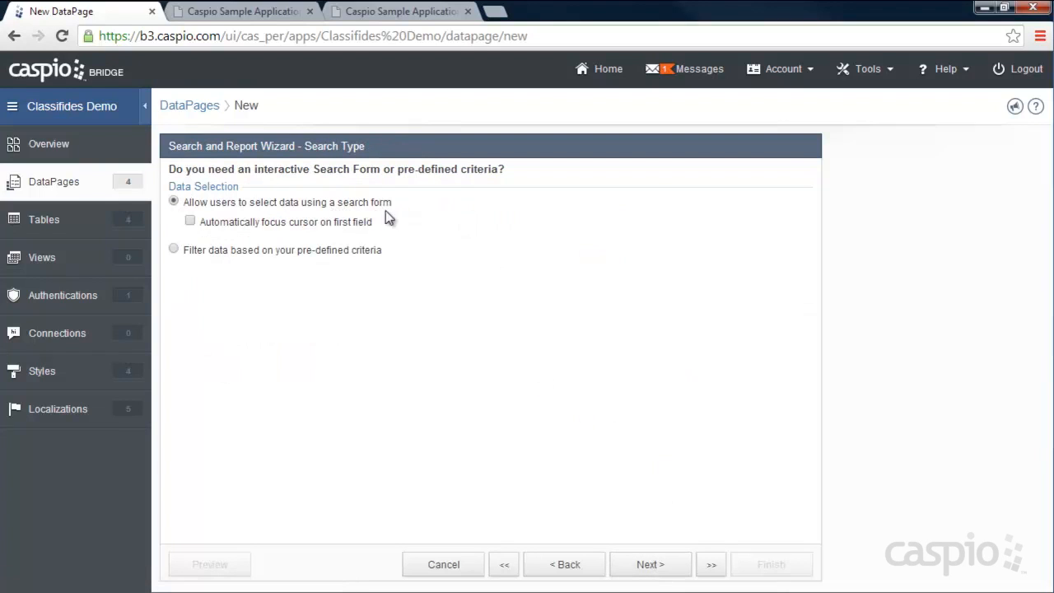
- Add Category, Title and Price to the search form's selected fields
{"action": "left_click", "coordinate": [664, 568]}
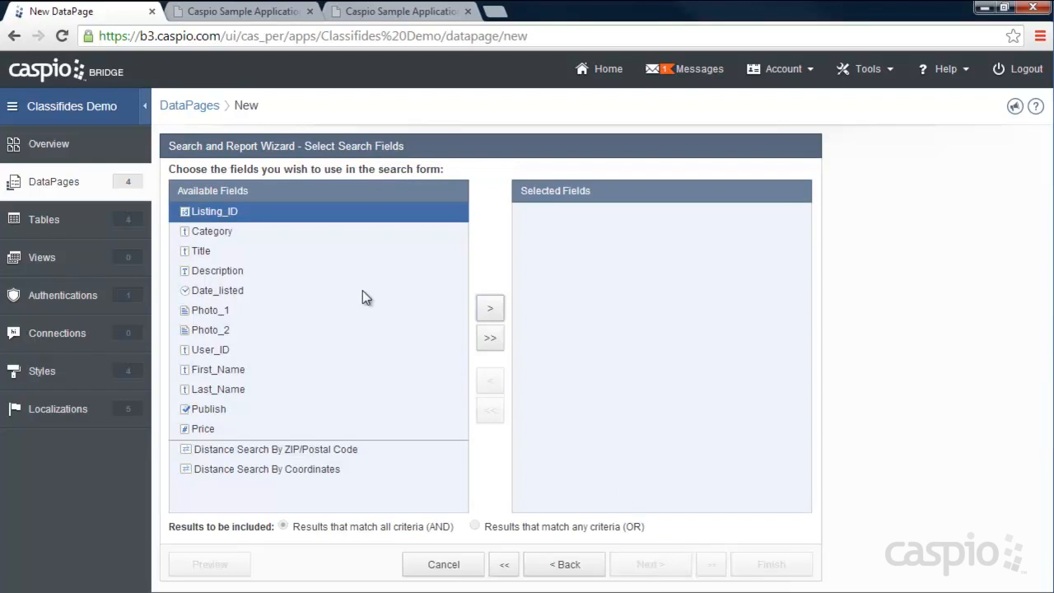
{"action": "left_click", "coordinate": [221, 233]}
{"action": "left_click", "coordinate": [491, 310]}
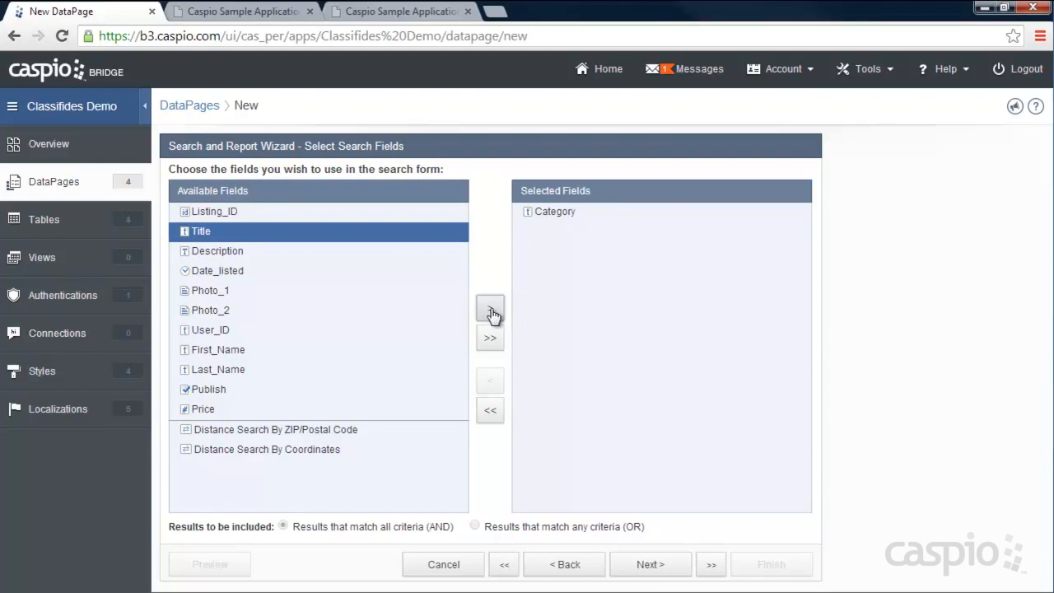
{"action": "left_click", "coordinate": [491, 311]}
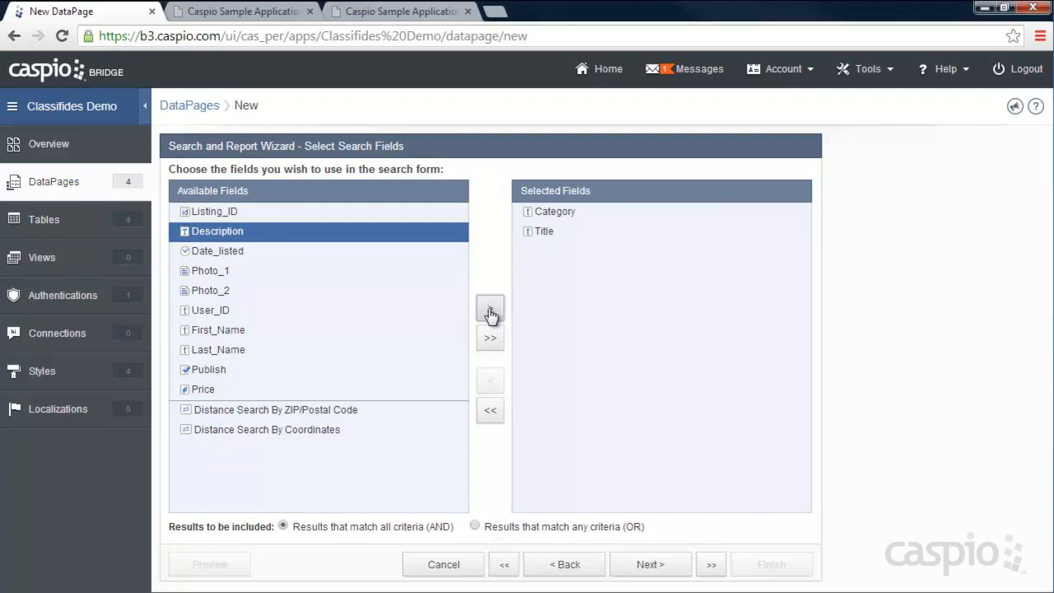
{"action": "left_click", "coordinate": [210, 387]}
{"action": "right_click", "coordinate": [542, 298]}
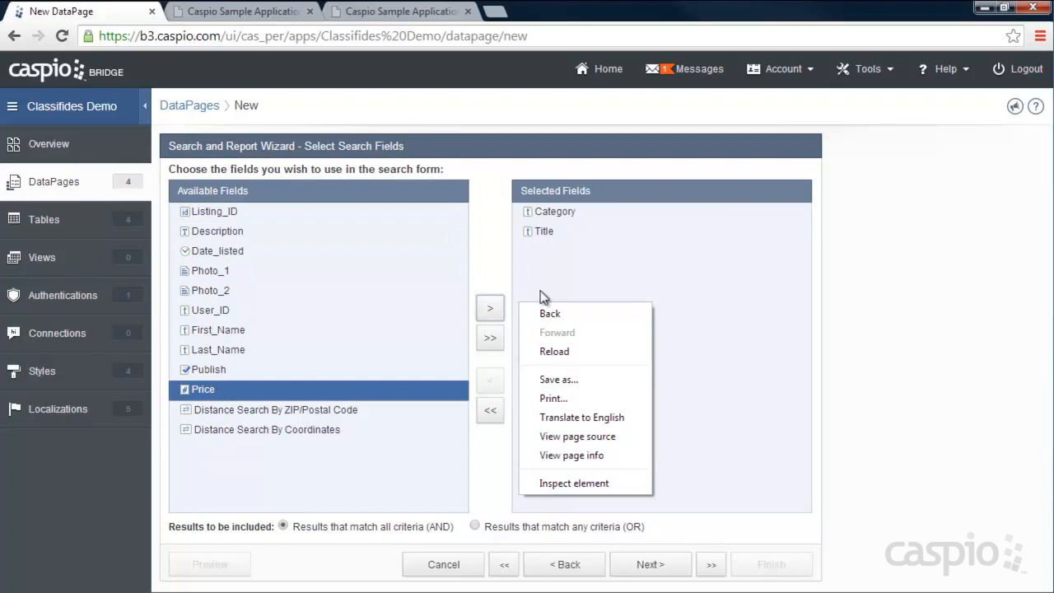
{"action": "left_click", "coordinate": [492, 311]}
- Log out on the live site, view Search Classifieds and the deploy code page, then proceed
{"action": "left_click", "coordinate": [232, 11]}
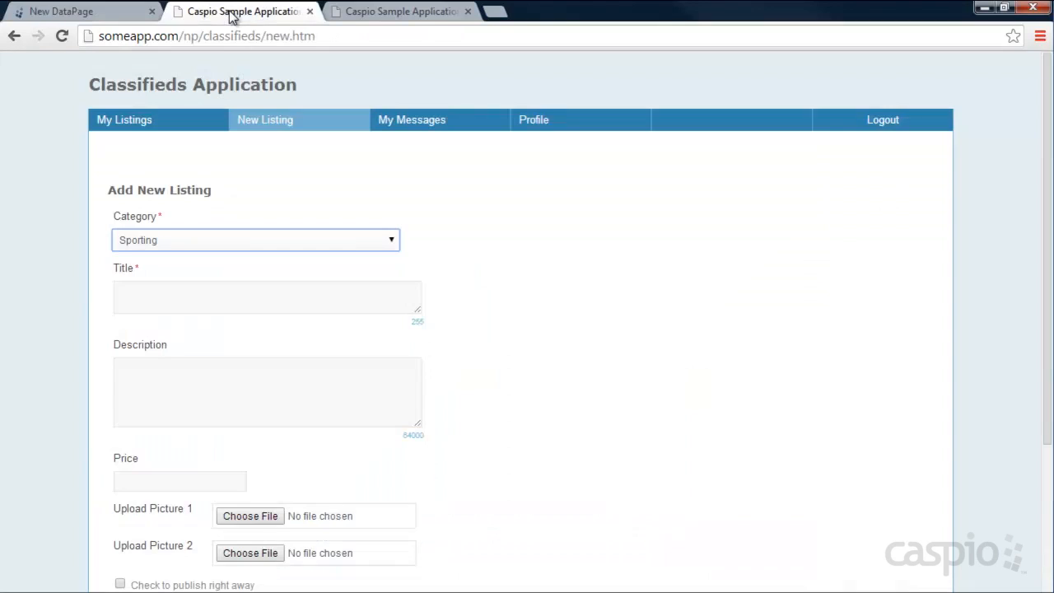
{"action": "left_click", "coordinate": [886, 123]}
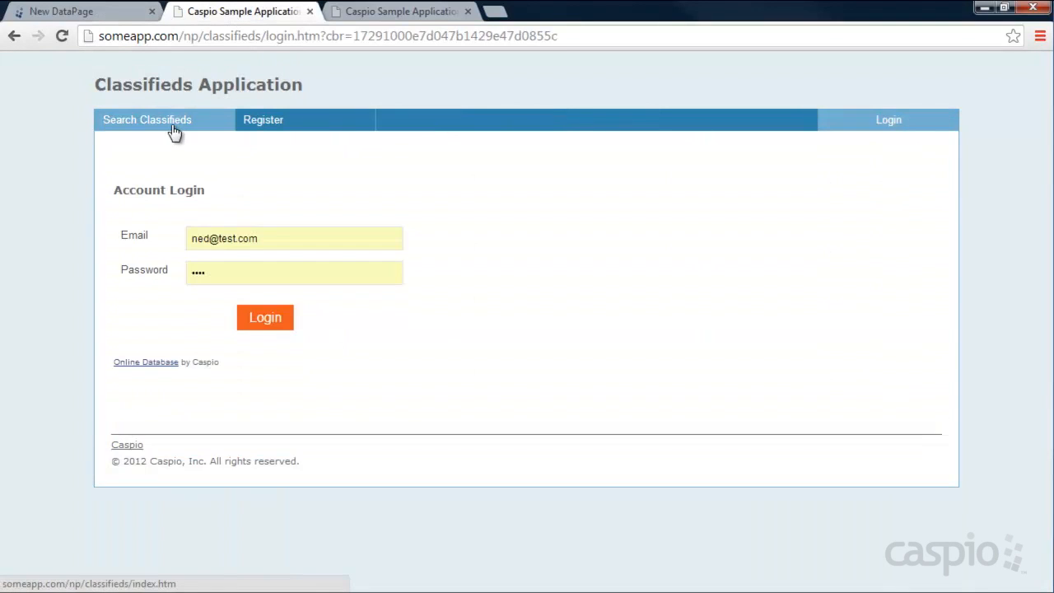
{"action": "left_click", "coordinate": [172, 124]}
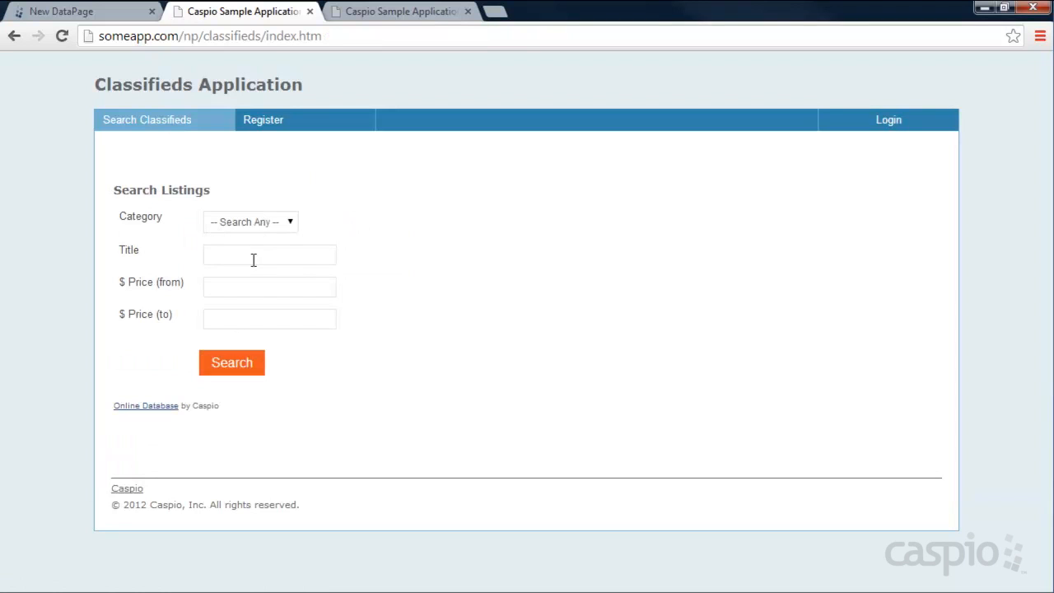
{"action": "left_click", "coordinate": [390, 11]}
{"action": "left_click", "coordinate": [70, 11]}
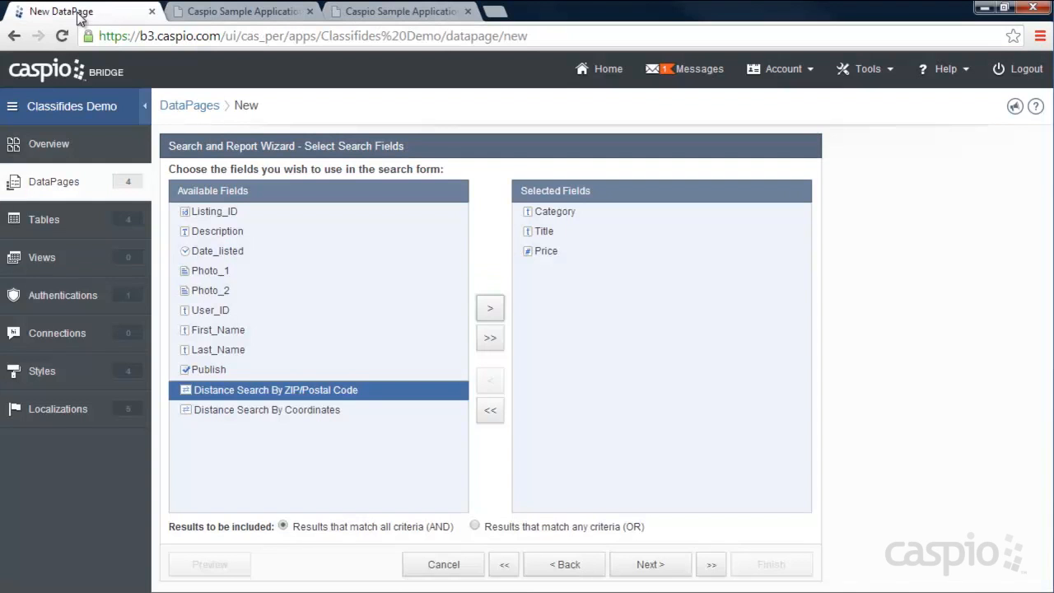
{"action": "left_click", "coordinate": [650, 564]}
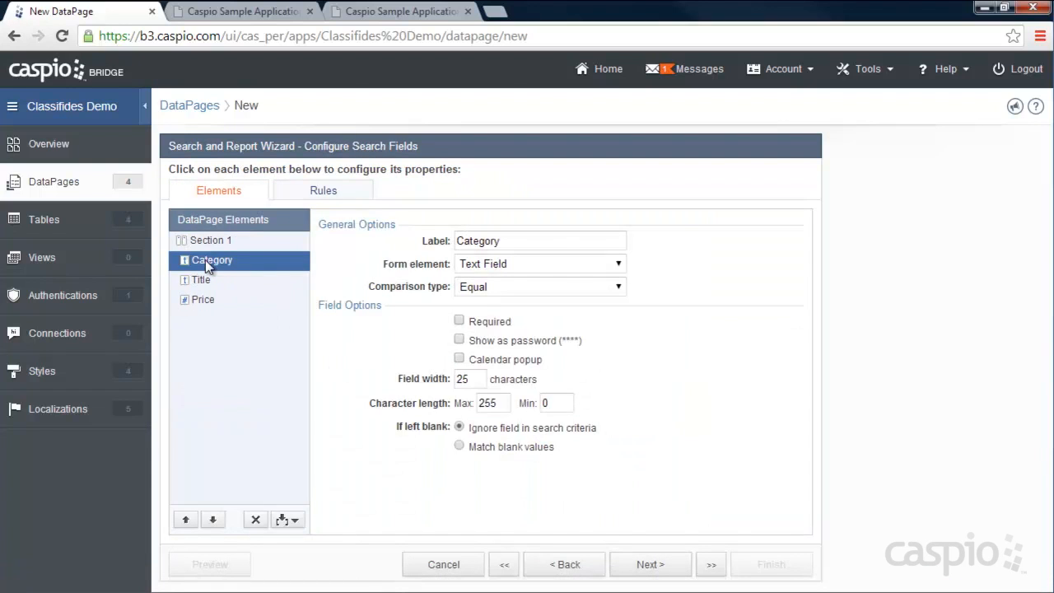
- Inspect the category choices on the live classifieds search page
{"action": "left_click", "coordinate": [279, 12]}
{"action": "left_click", "coordinate": [273, 224]}
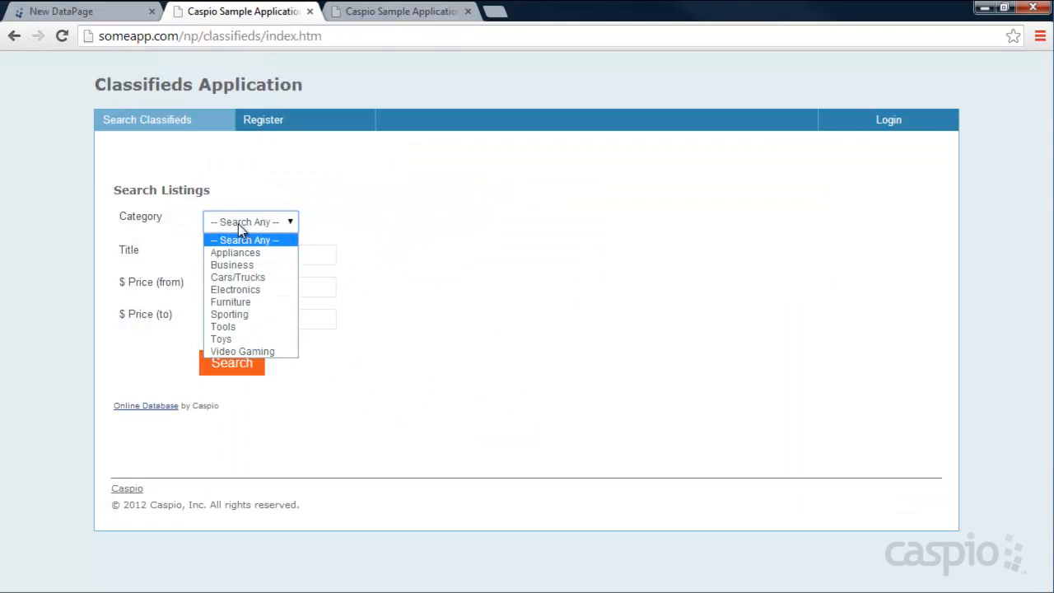
{"action": "left_click", "coordinate": [305, 224]}
{"action": "left_click", "coordinate": [95, 12]}
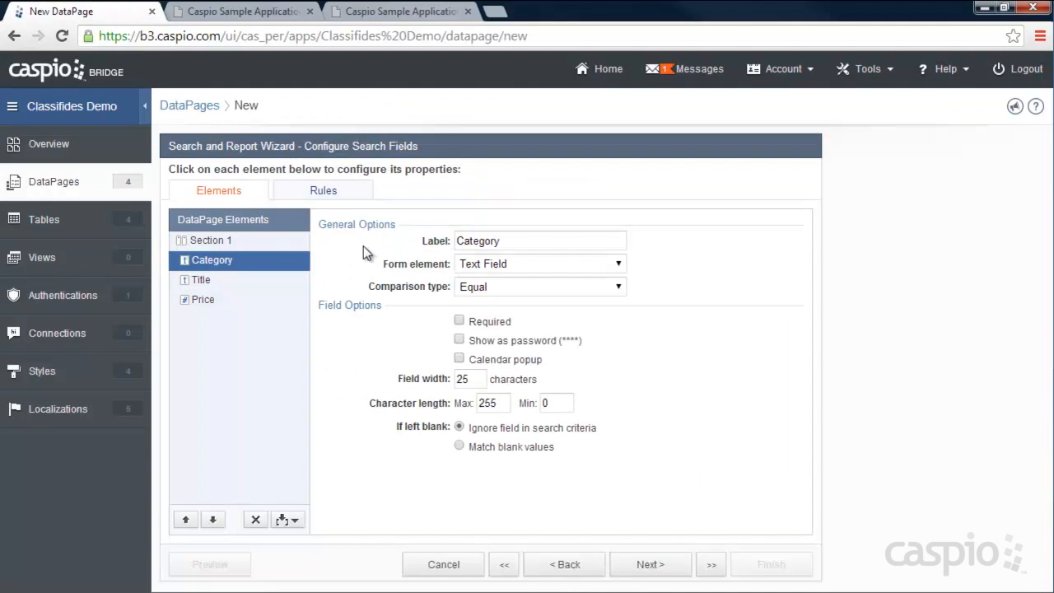
- Make Category a Dropdown sourced from Both, with a '-- Search Any --' option of empty value
{"action": "left_click", "coordinate": [510, 263]}
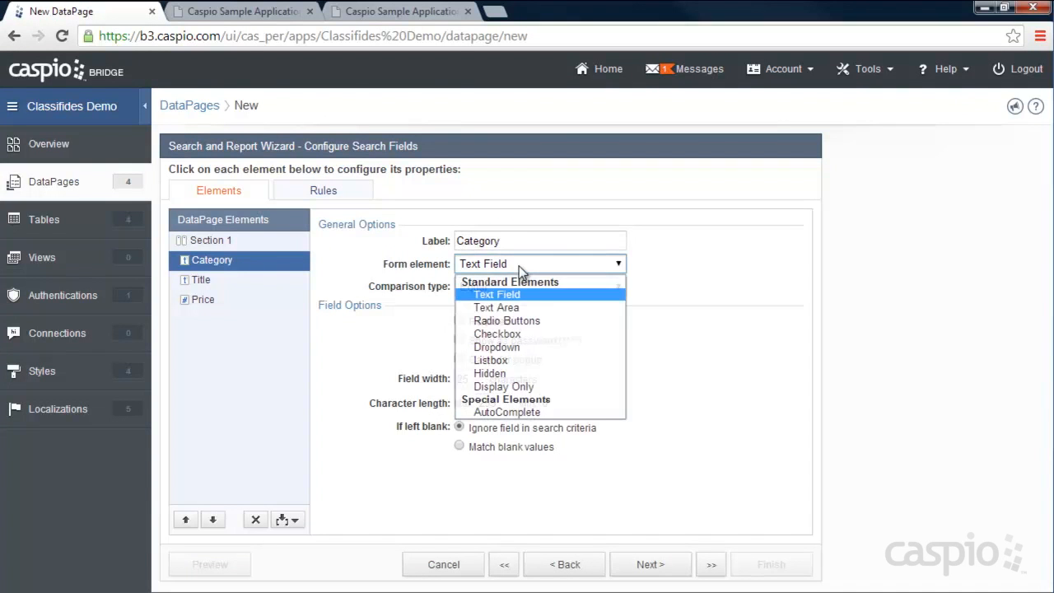
{"action": "left_click", "coordinate": [510, 344]}
{"action": "left_click", "coordinate": [512, 339]}
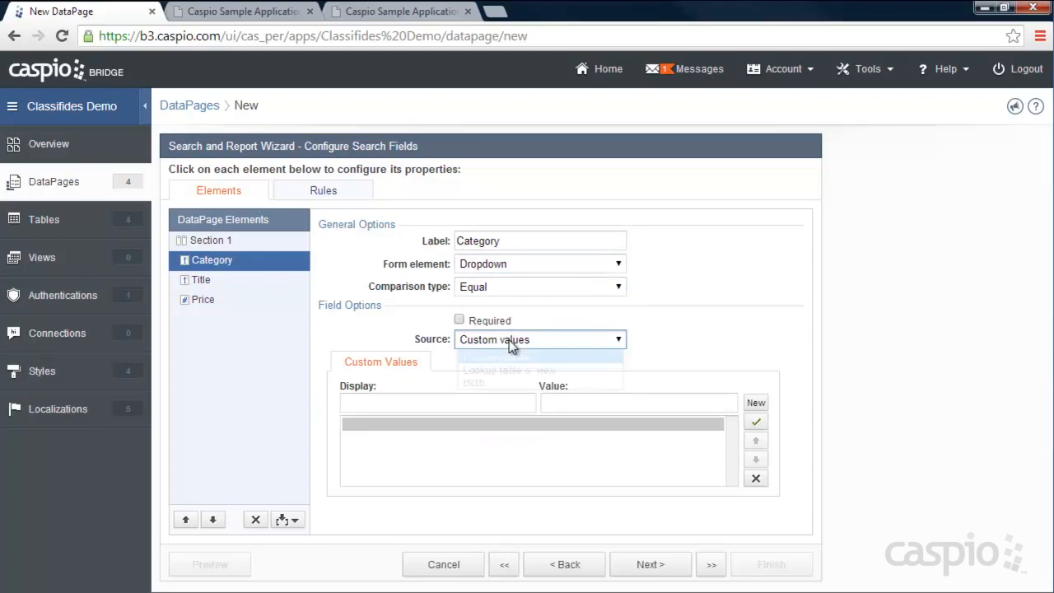
{"action": "left_click", "coordinate": [502, 382]}
{"action": "left_click", "coordinate": [468, 401]}
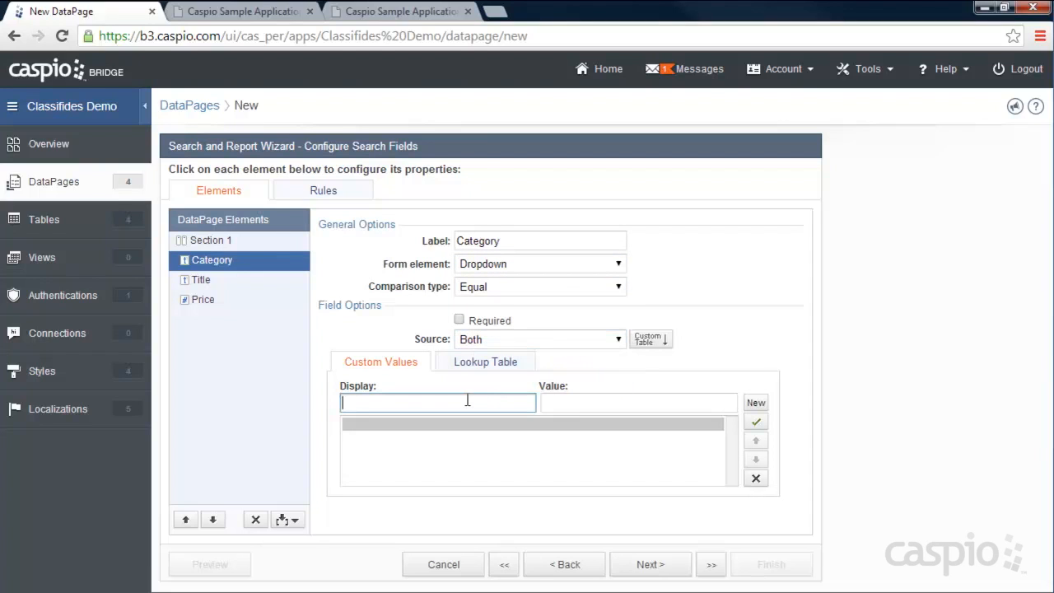
{"action": "type", "text": "-- Search Any --"}
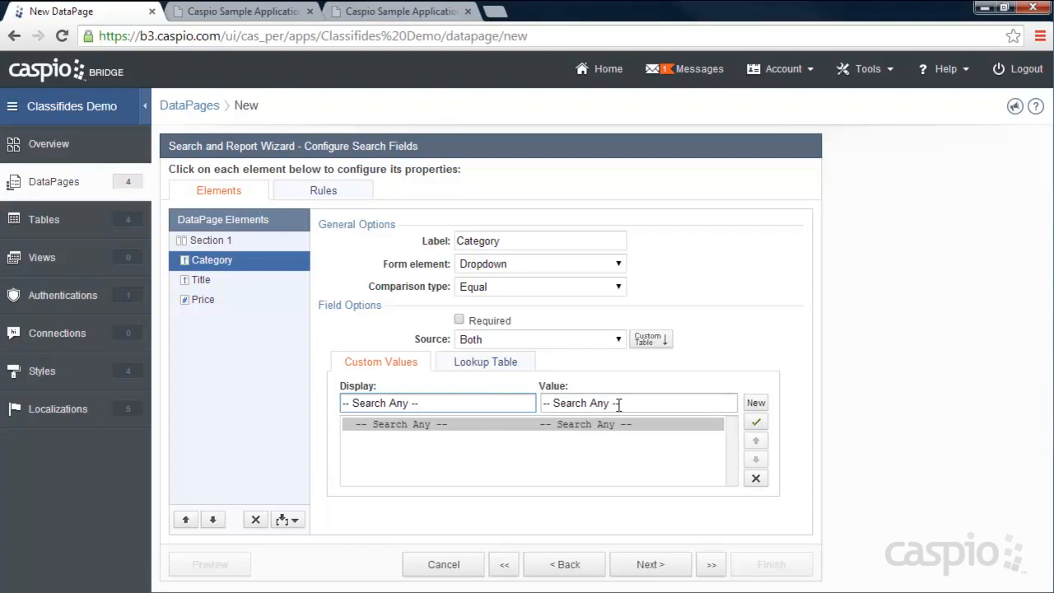
{"action": "left_click_drag", "start_coordinate": [623, 403], "coordinate": [542, 403]}
{"action": "key", "text": "BackSpace"}
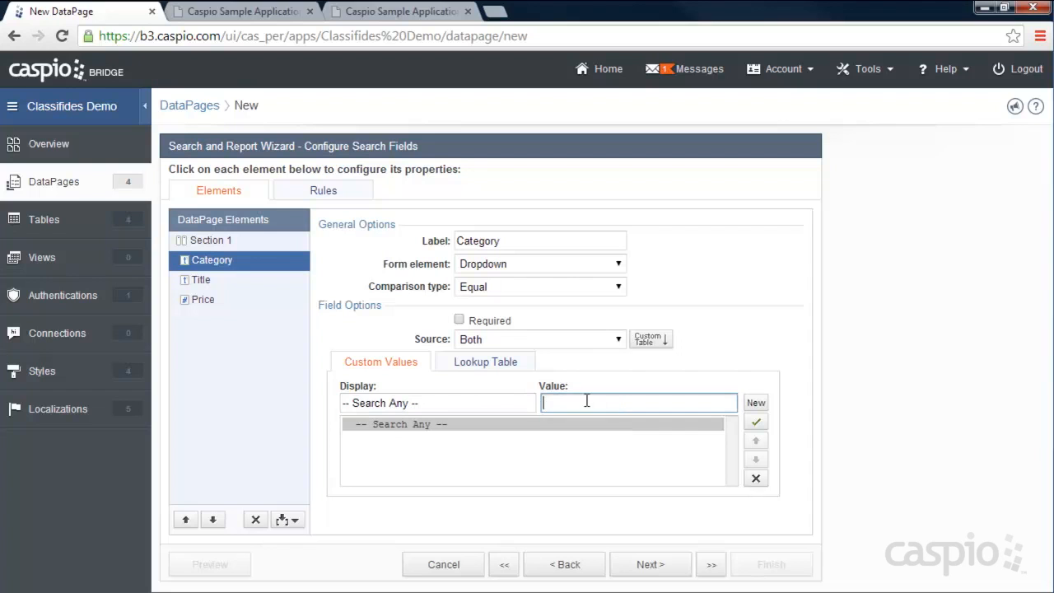
- Use Classifieds_Categories_Table_1 as the Category dropdown's lookup table
{"action": "left_click", "coordinate": [480, 366]}
{"action": "left_click", "coordinate": [527, 392]}
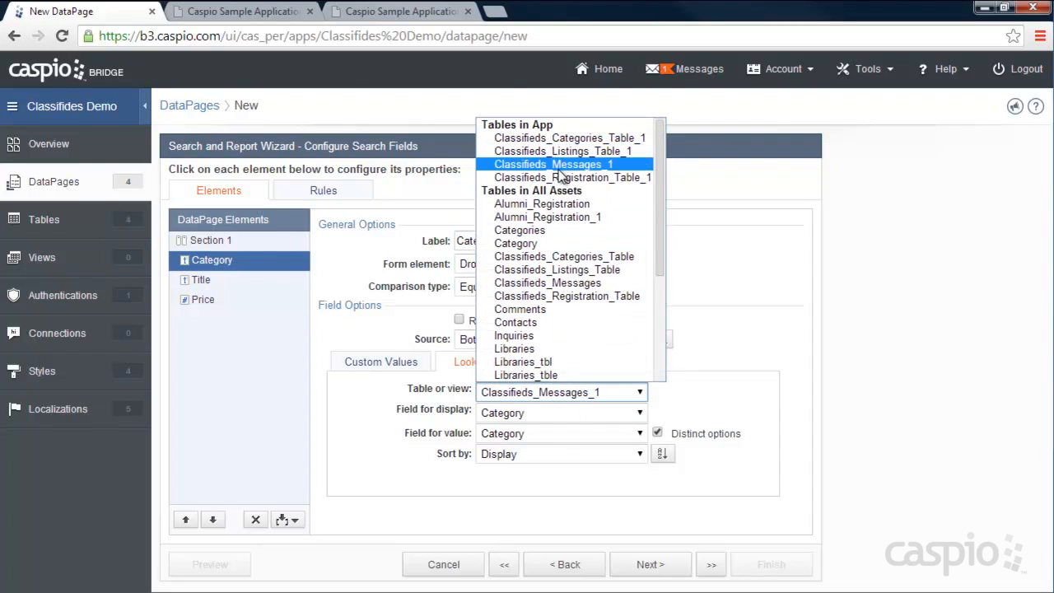
{"action": "left_click", "coordinate": [561, 138]}
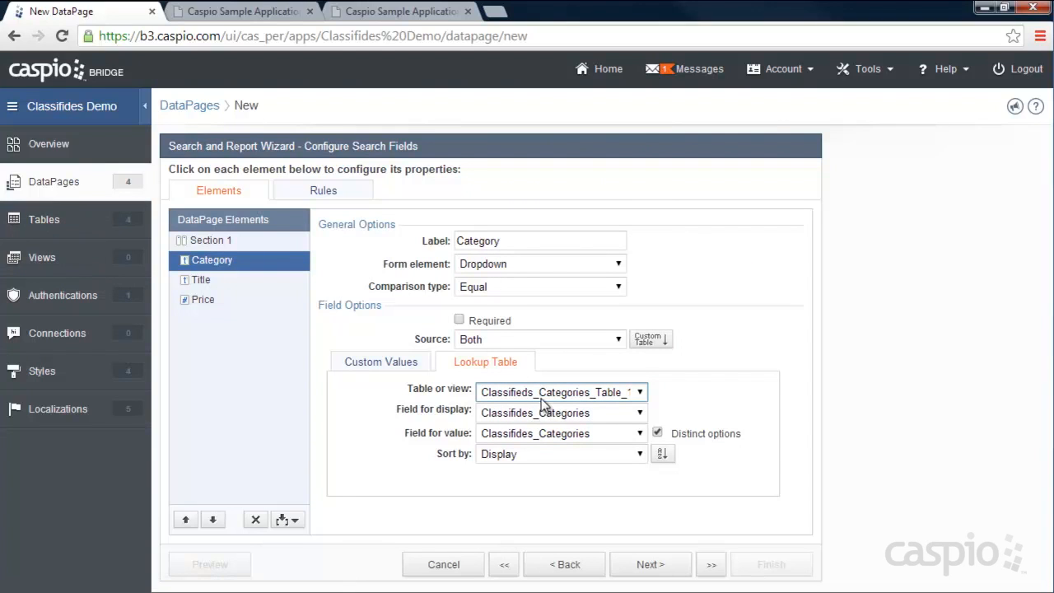
{"action": "left_click", "coordinate": [213, 282]}
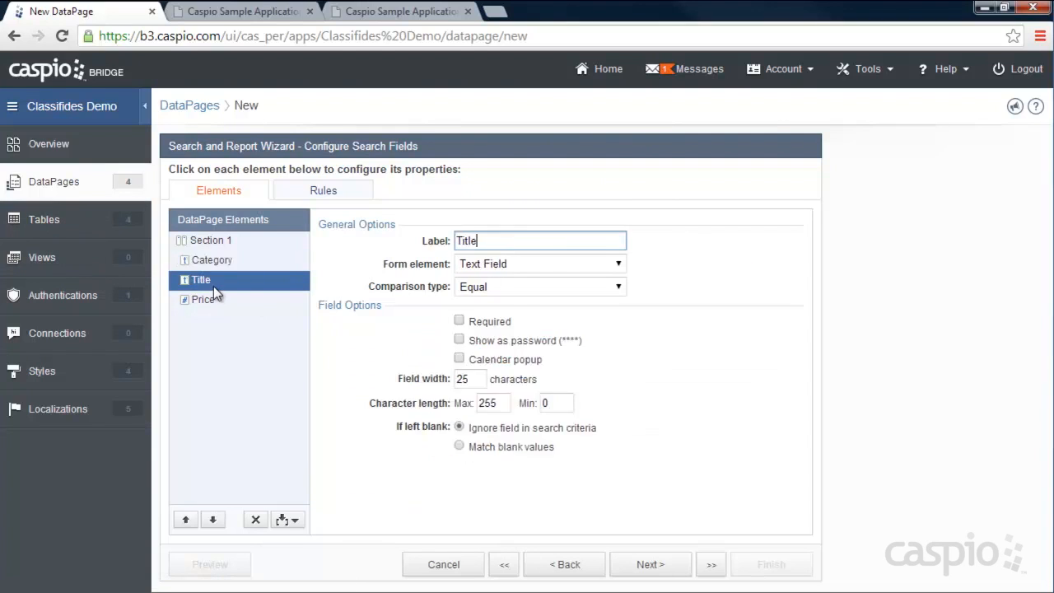
- Set the Title search field's comparison type to Contains and bring up the live search page
{"action": "left_click", "coordinate": [500, 288]}
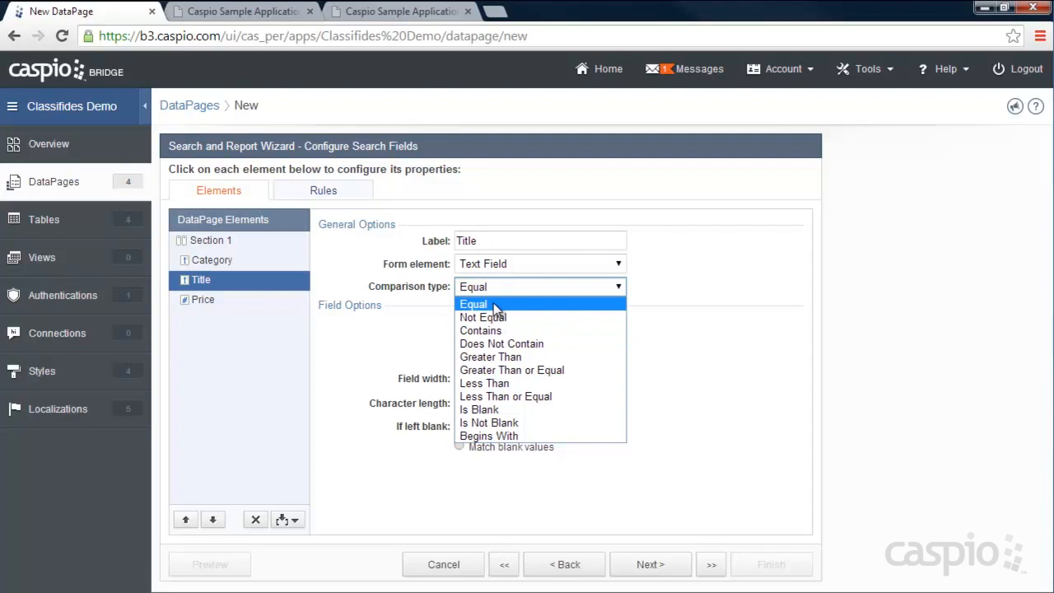
{"action": "left_click", "coordinate": [493, 304]}
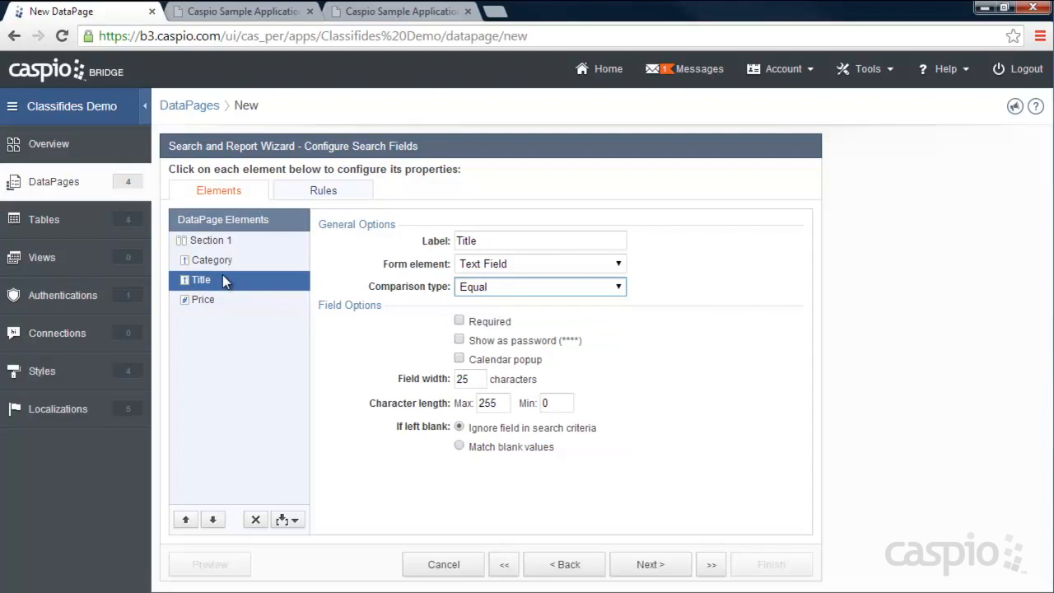
{"action": "left_click", "coordinate": [493, 289]}
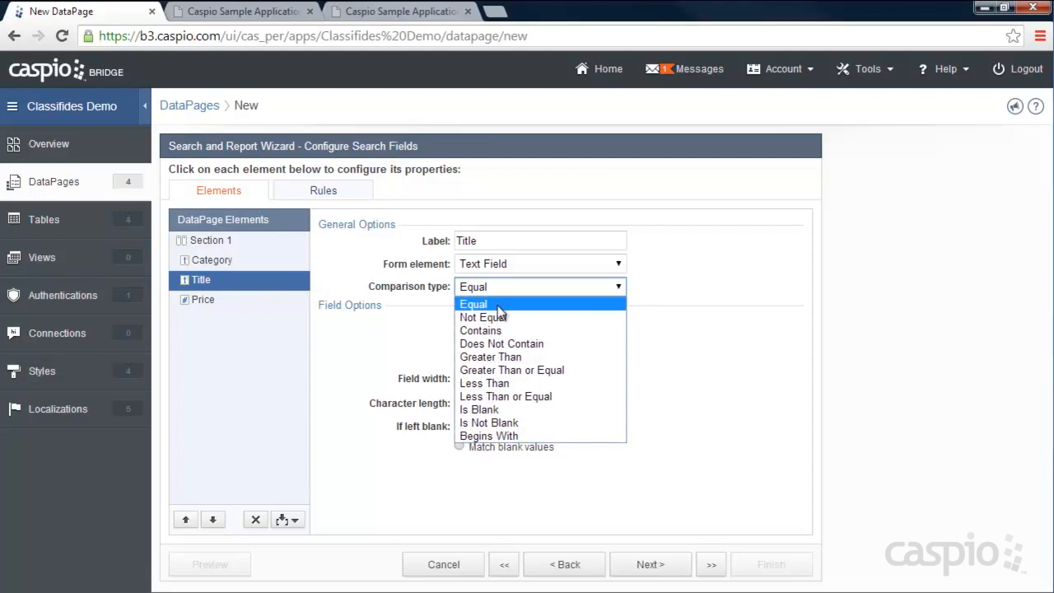
{"action": "left_click", "coordinate": [495, 329]}
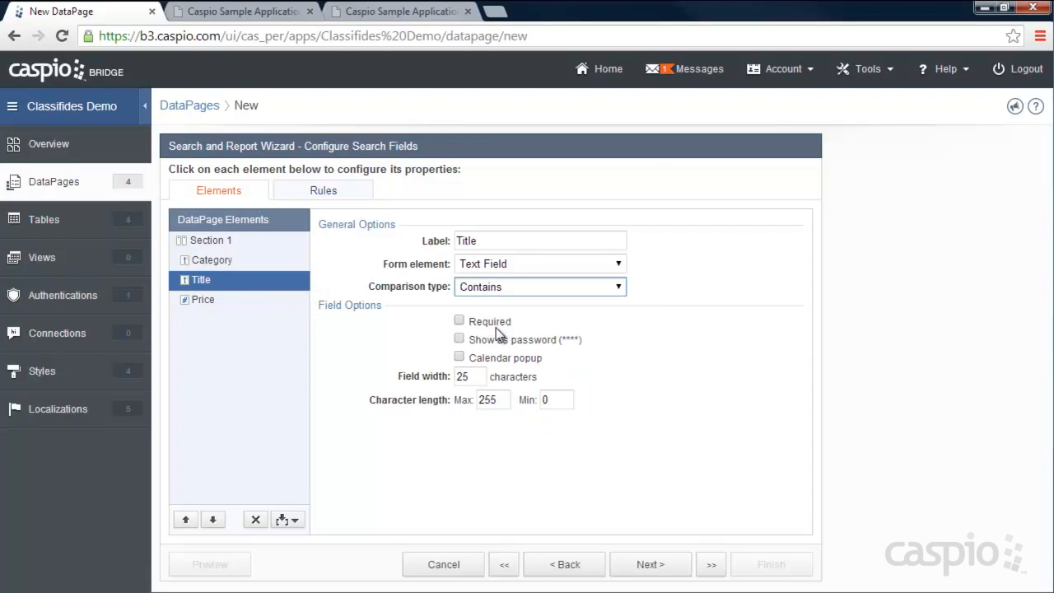
{"action": "left_click", "coordinate": [251, 13]}
- Search the live site for 'bmw' in Title, finding 'Selling my 2001 BMW', then select Price
{"action": "left_click", "coordinate": [216, 257]}
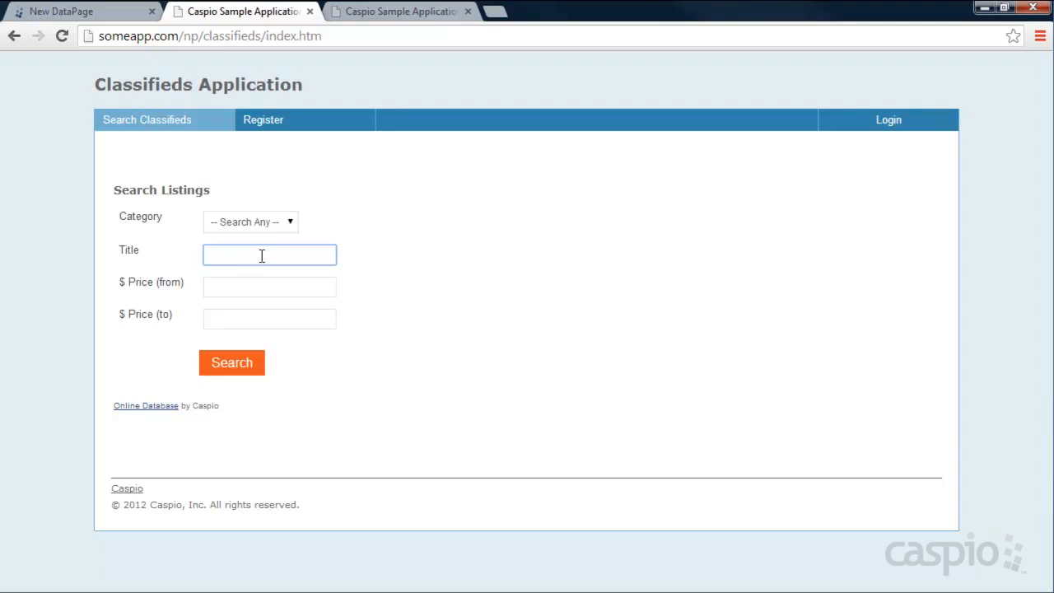
{"action": "type", "text": "bmw"}
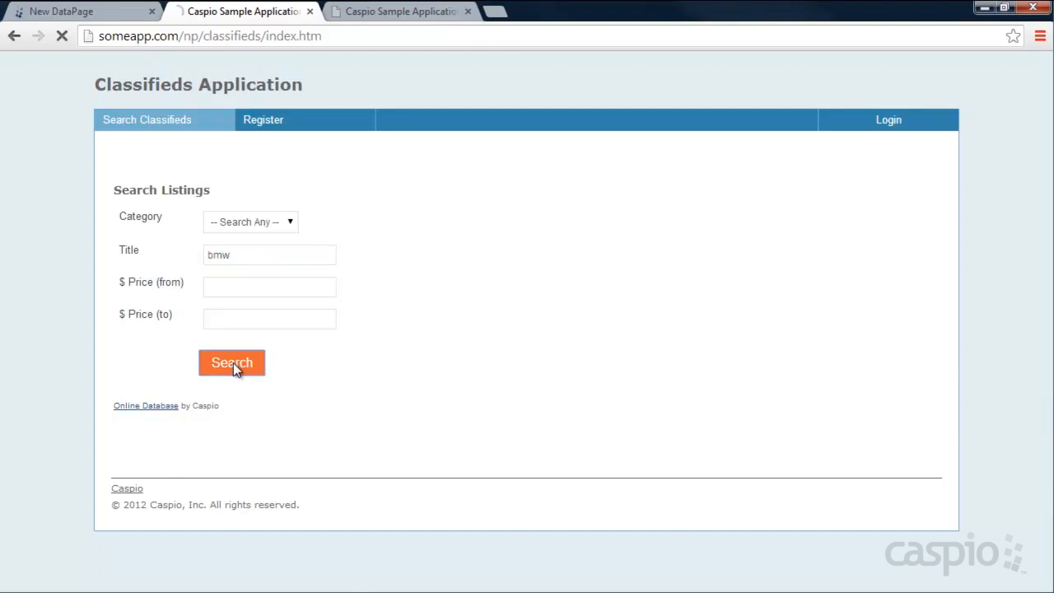
{"action": "left_click", "coordinate": [233, 362]}
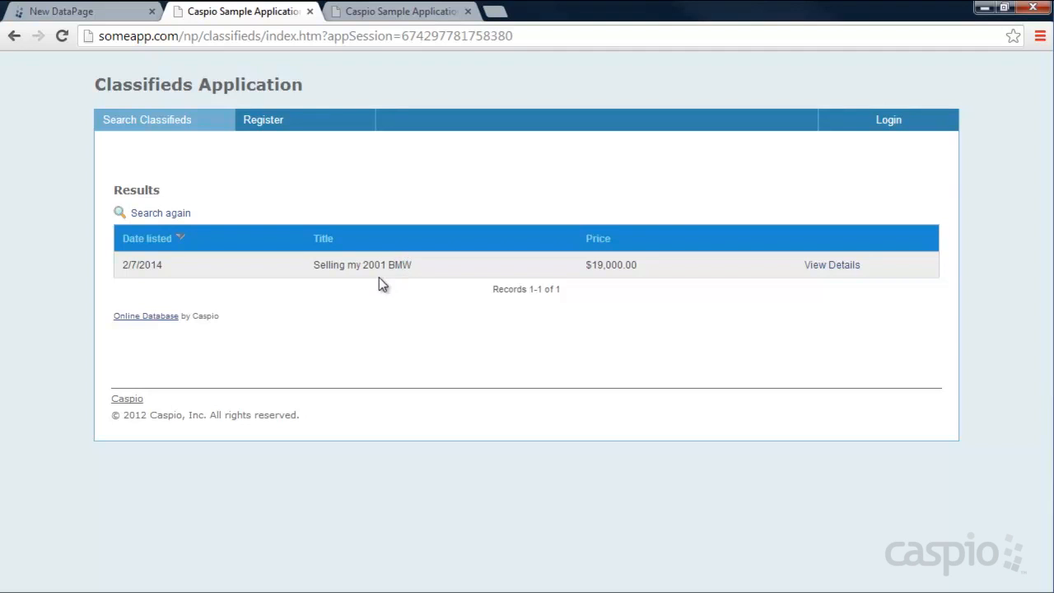
{"action": "mouse_move", "coordinate": [313, 264]}
{"action": "left_mouse_down"}
{"action": "mouse_move", "coordinate": [413, 264]}
{"action": "mouse_move", "coordinate": [316, 265]}
{"action": "left_mouse_up"}
{"action": "left_click", "coordinate": [156, 215]}
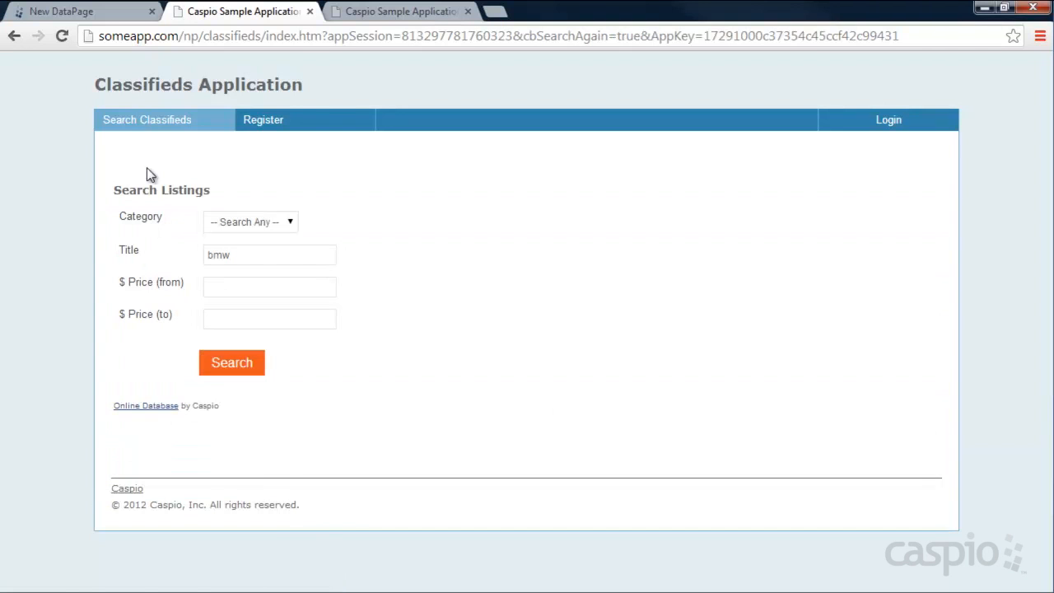
{"action": "left_click", "coordinate": [94, 15]}
{"action": "left_click", "coordinate": [206, 303]}
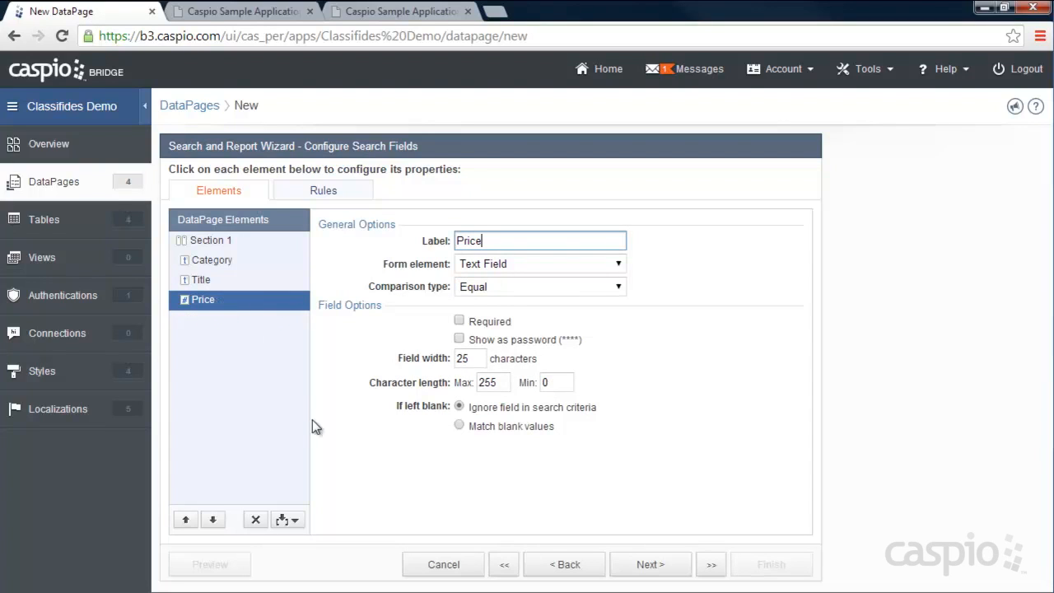
- Add a second Price criterion with AND, labelling the first 'Price (from)' with Greater Than or Equal
{"action": "left_click", "coordinate": [295, 521]}
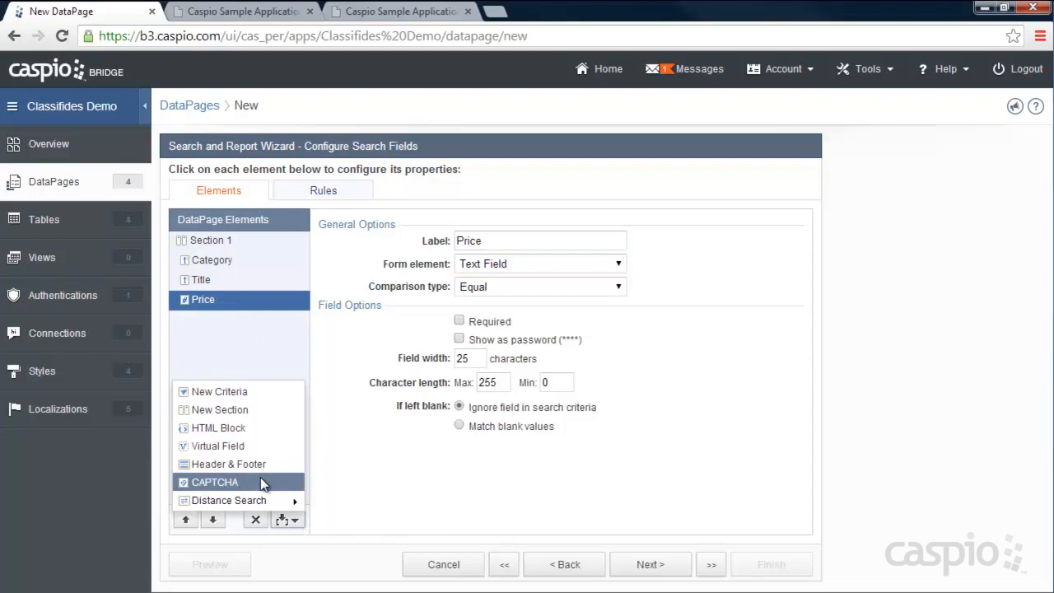
{"action": "left_click", "coordinate": [234, 395]}
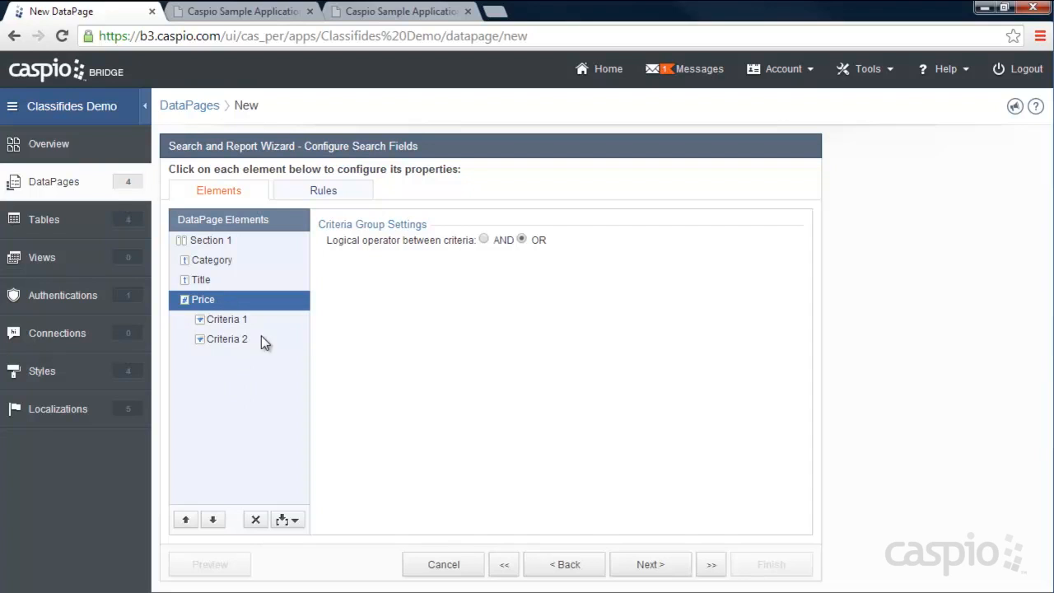
{"action": "left_click", "coordinate": [483, 240]}
{"action": "left_click", "coordinate": [225, 320]}
{"action": "left_click", "coordinate": [507, 240]}
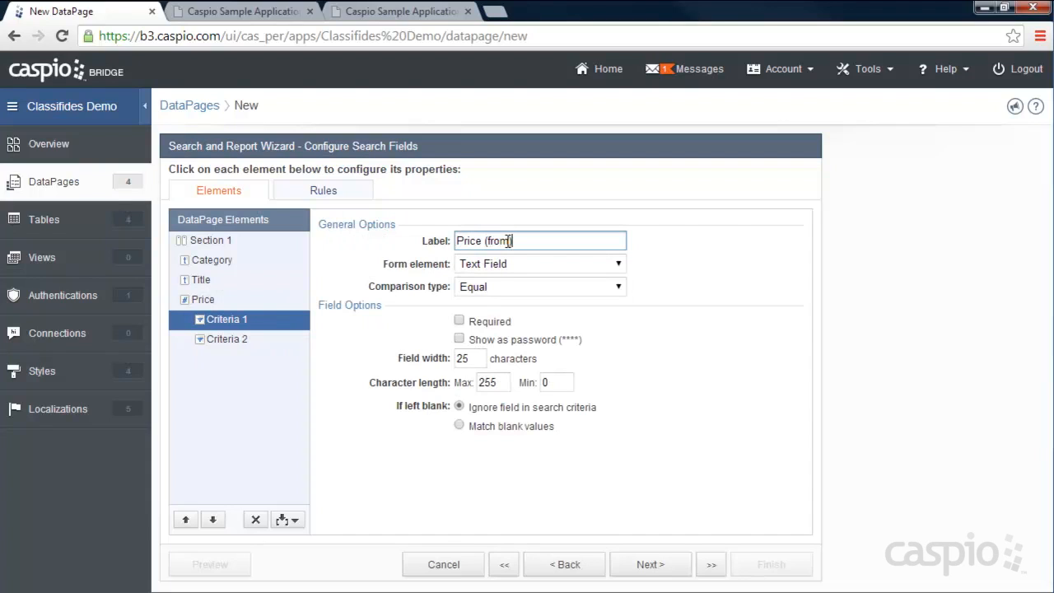
{"action": "type", "text": "(from)"}
{"action": "left_click", "coordinate": [499, 270]}
{"action": "left_click", "coordinate": [501, 275]}
{"action": "left_click", "coordinate": [503, 291]}
{"action": "left_click", "coordinate": [507, 346]}
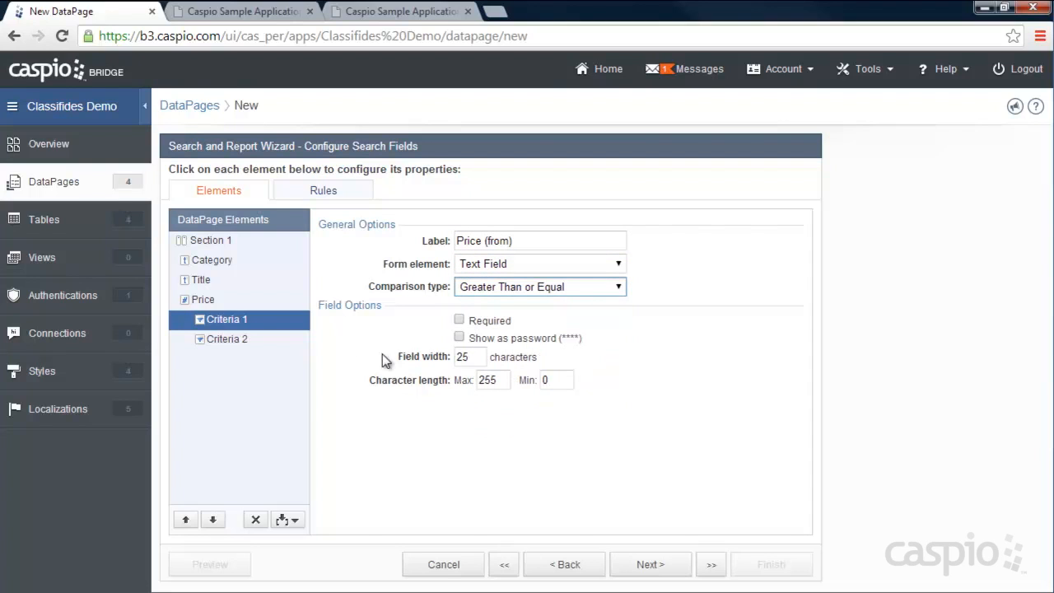
- Label the second criterion 'Price (to)' with Less Than or Equal comparison
{"action": "left_click", "coordinate": [235, 341]}
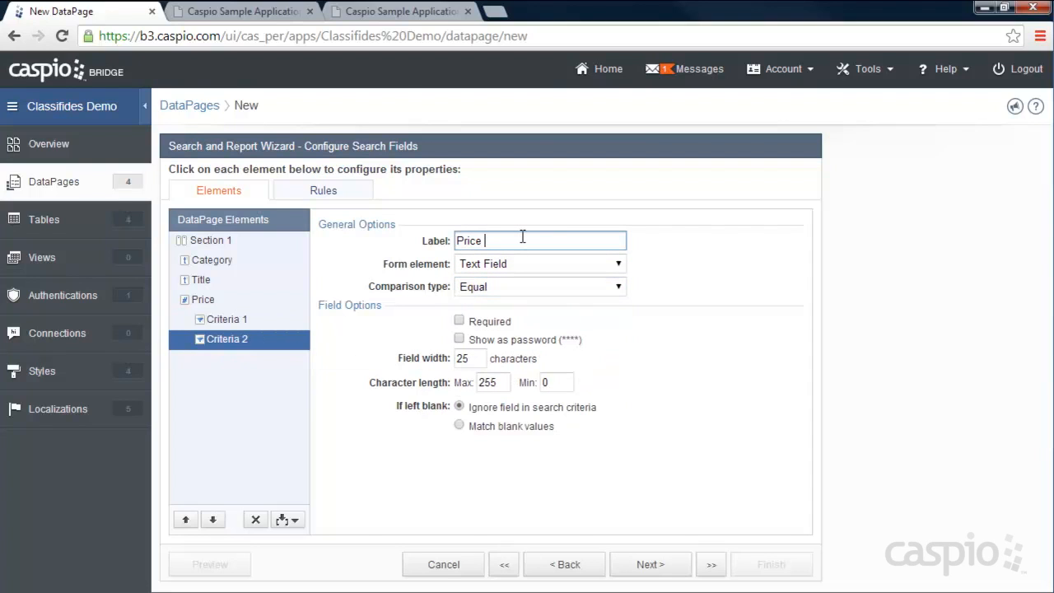
{"action": "type", "text": "to"}
{"action": "left_click", "coordinate": [539, 287]}
{"action": "left_click", "coordinate": [505, 375]}
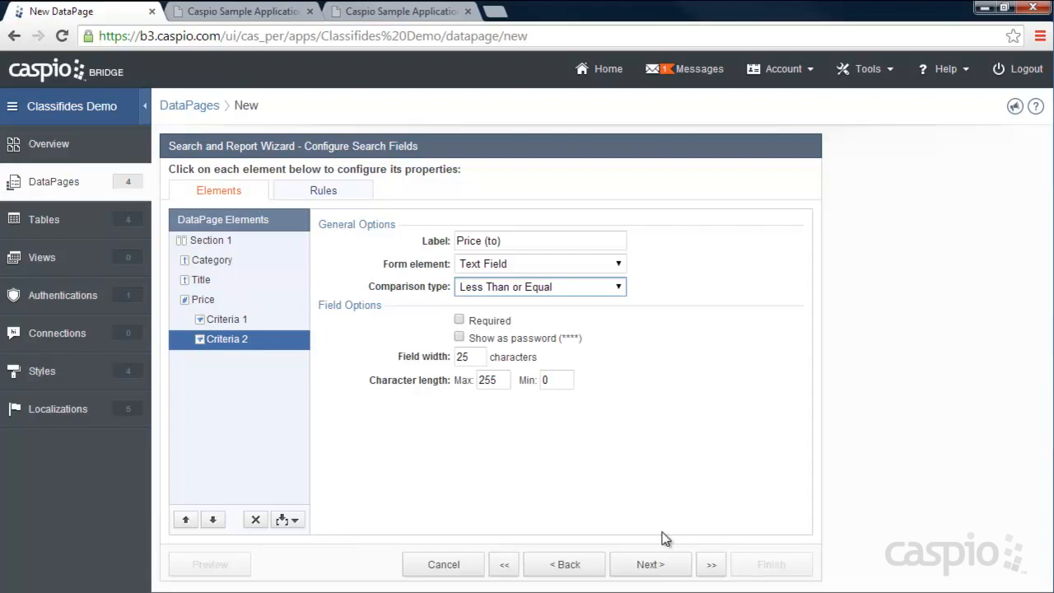
{"action": "left_click", "coordinate": [650, 564]}
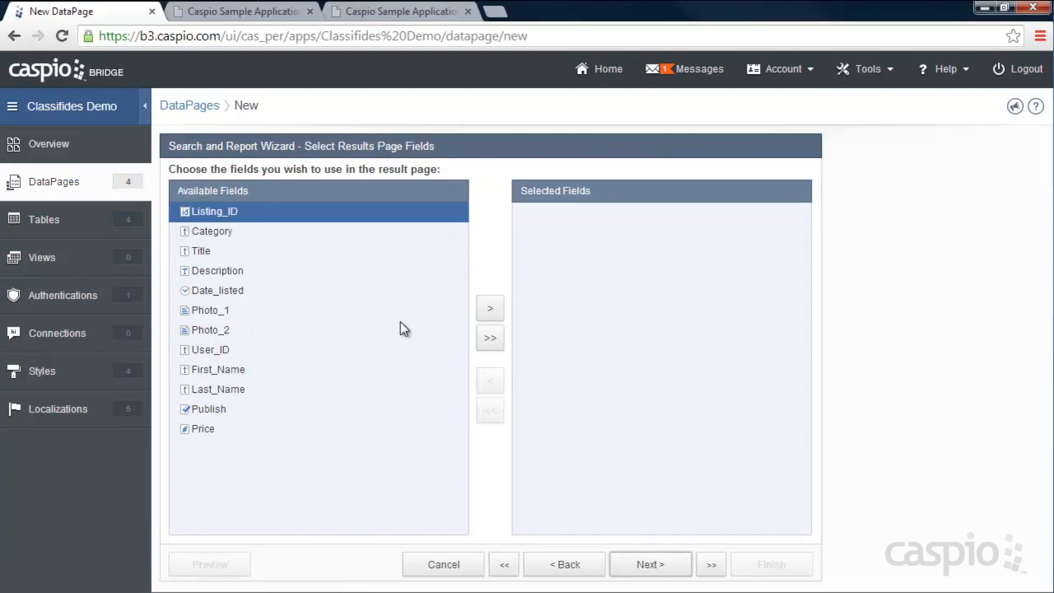
- Rerun the bmw search on the live Classifieds search page
{"action": "left_click", "coordinate": [255, 12]}
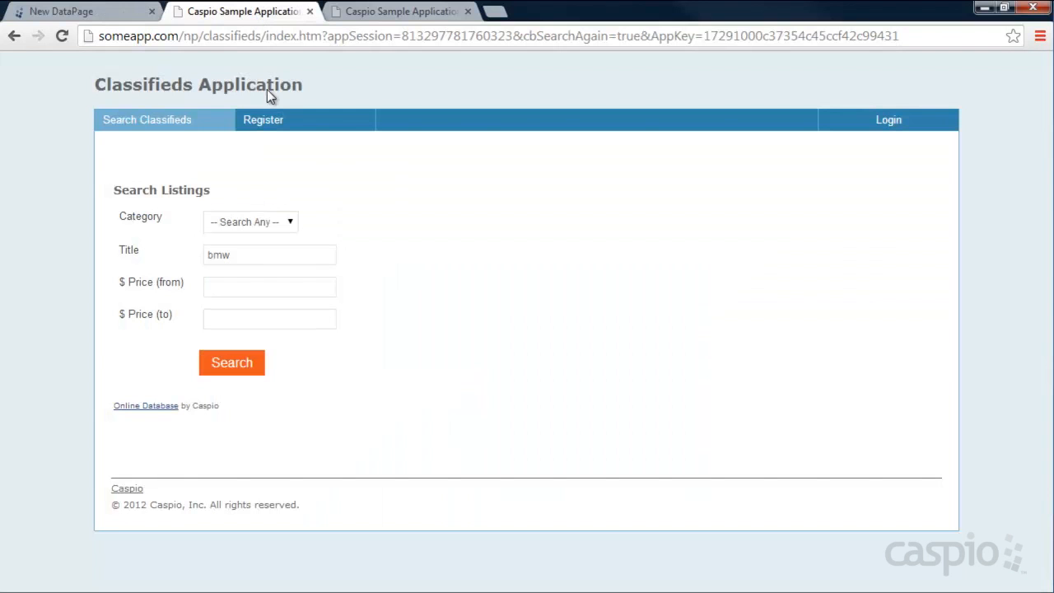
{"action": "left_click", "coordinate": [243, 366]}
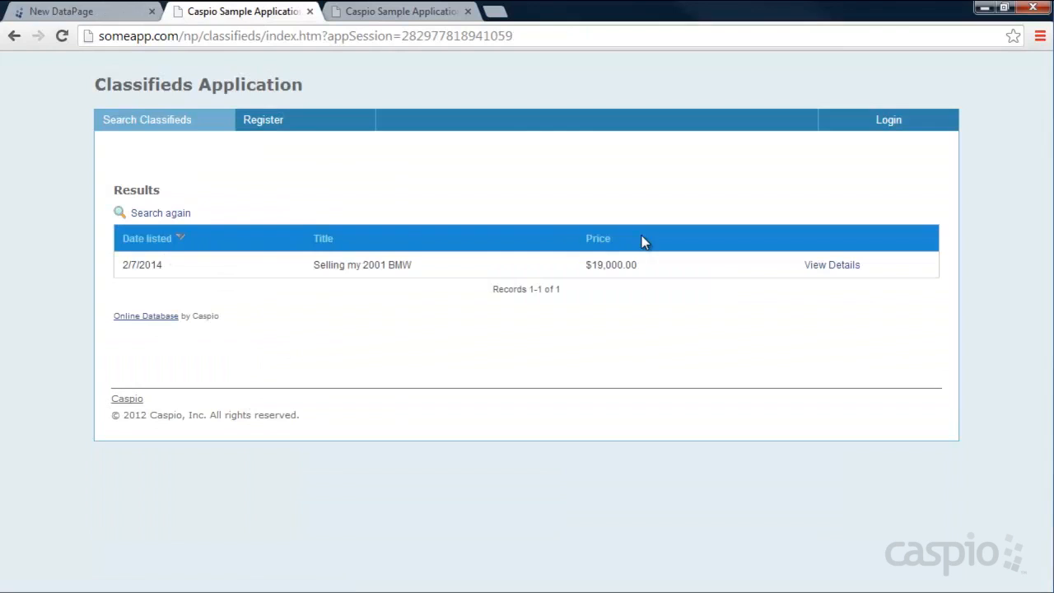
{"action": "left_click", "coordinate": [115, 13]}
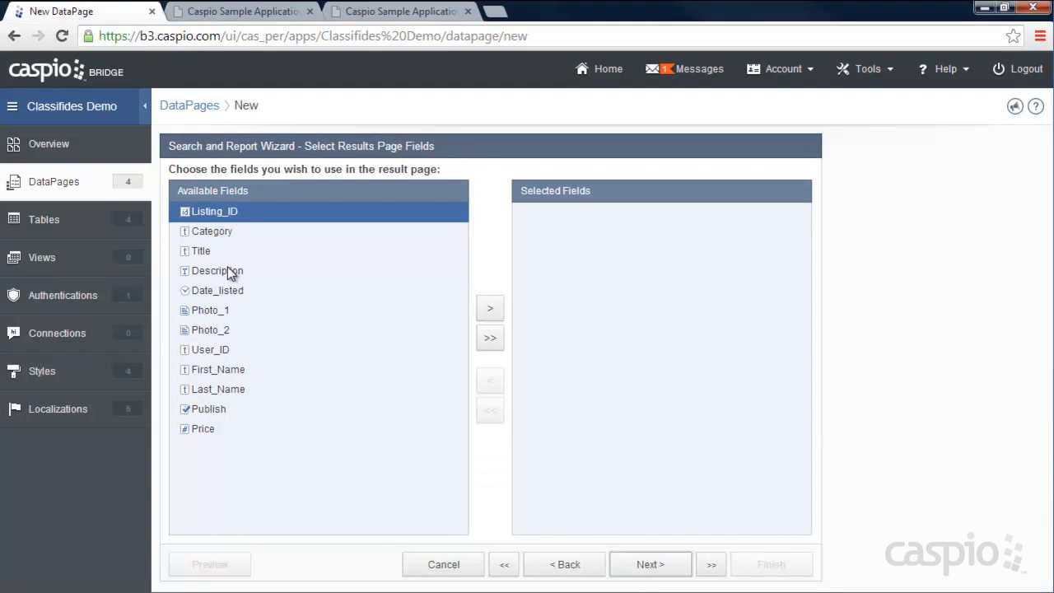
- Add Date_listed, Title and Price to the results page's selected fields
{"action": "left_click", "coordinate": [221, 291]}
{"action": "left_click", "coordinate": [489, 307]}
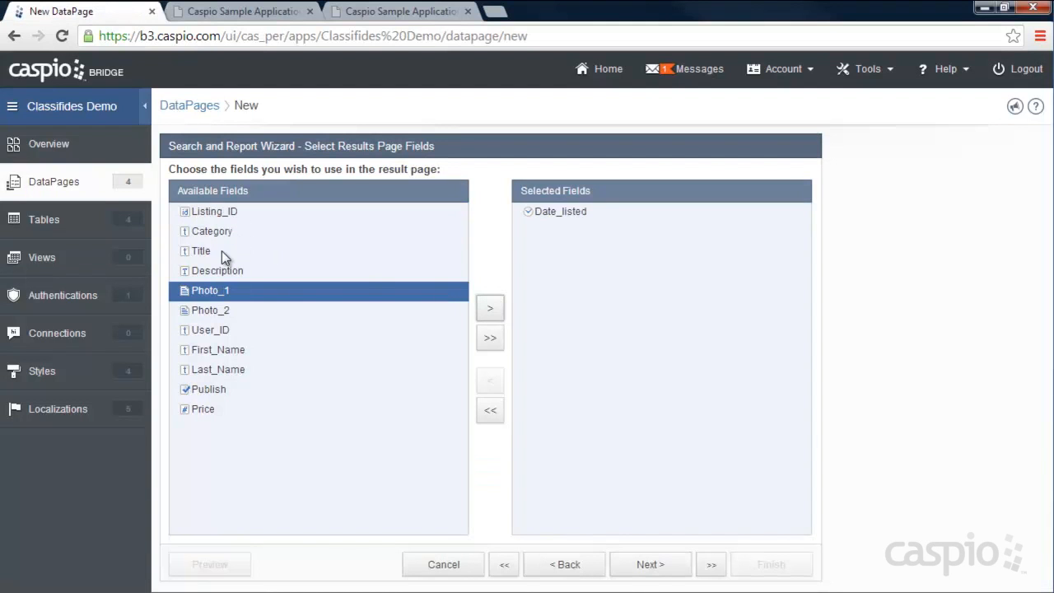
{"action": "left_click", "coordinate": [222, 251]}
{"action": "left_click", "coordinate": [490, 308]}
{"action": "left_click", "coordinate": [218, 390]}
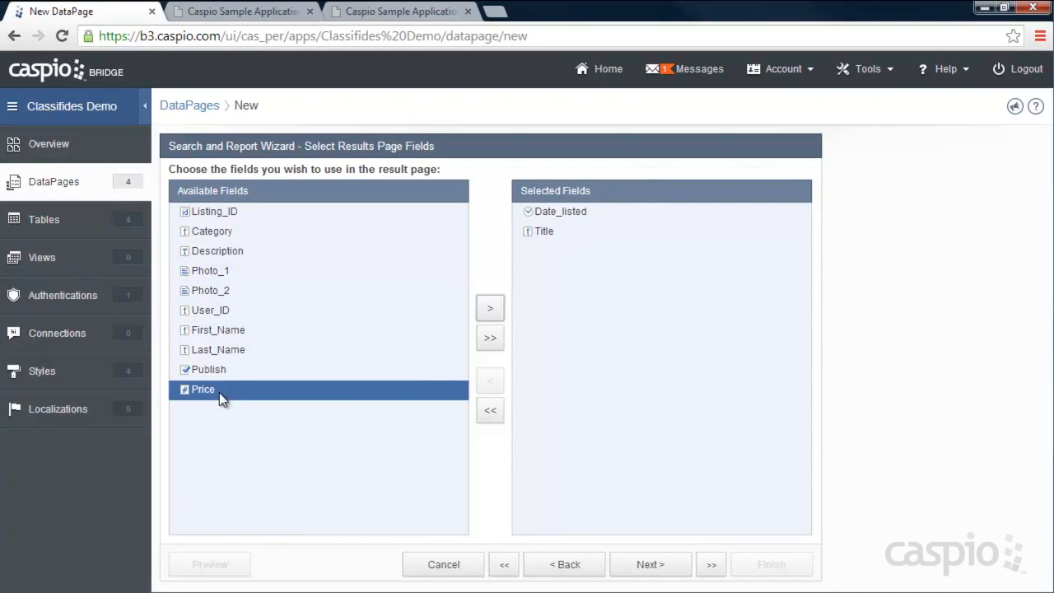
{"action": "left_click", "coordinate": [489, 308]}
{"action": "left_click", "coordinate": [654, 564]}
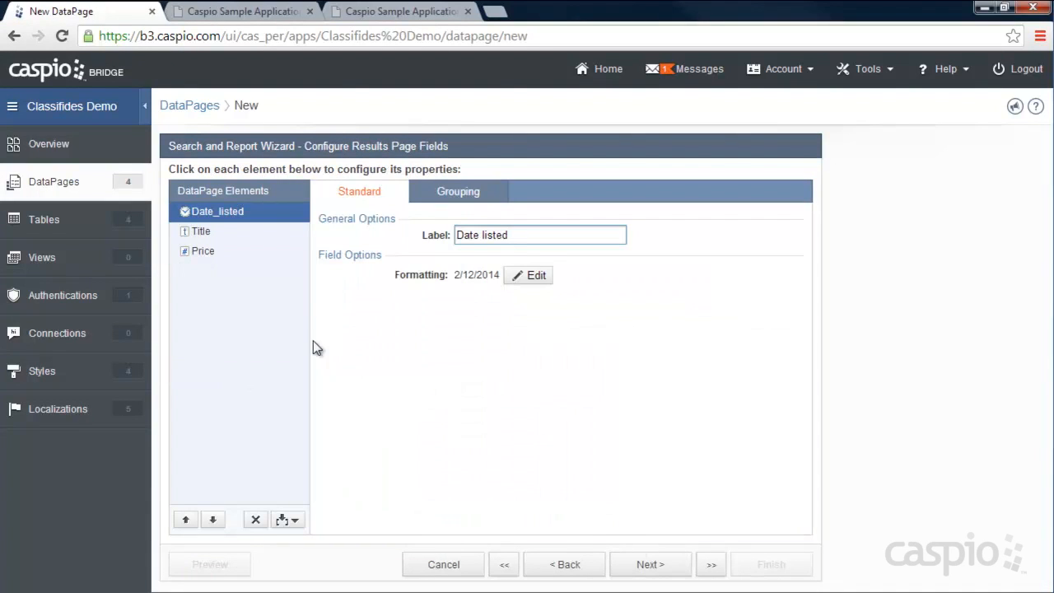
- Format the results page's Price element as custom Currency (US dollars)
{"action": "left_click", "coordinate": [203, 251]}
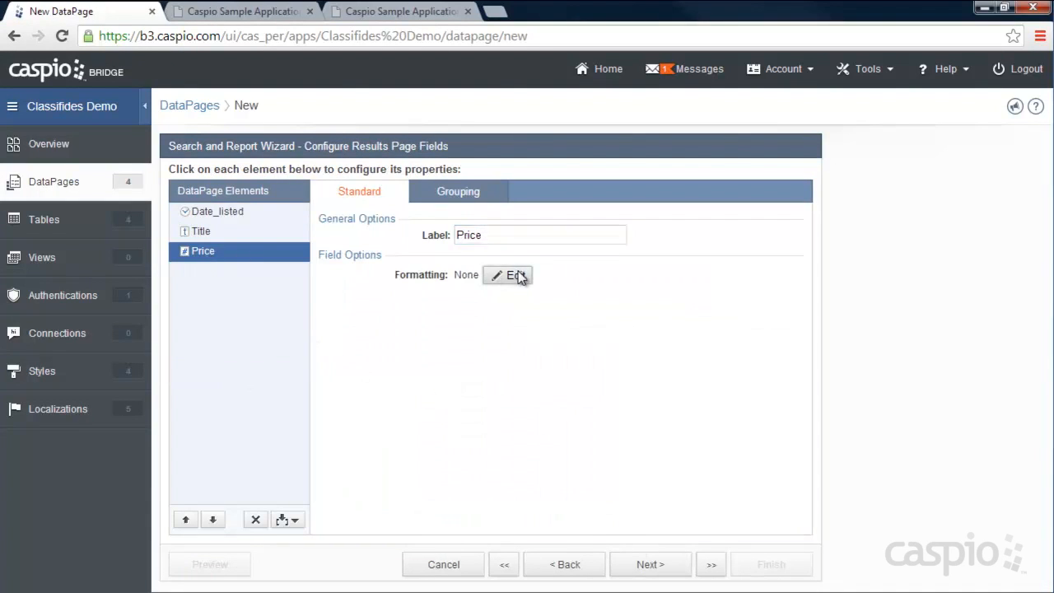
{"action": "left_click", "coordinate": [530, 275]}
{"action": "left_click", "coordinate": [535, 262]}
{"action": "left_click", "coordinate": [541, 311]}
{"action": "left_click", "coordinate": [524, 357]}
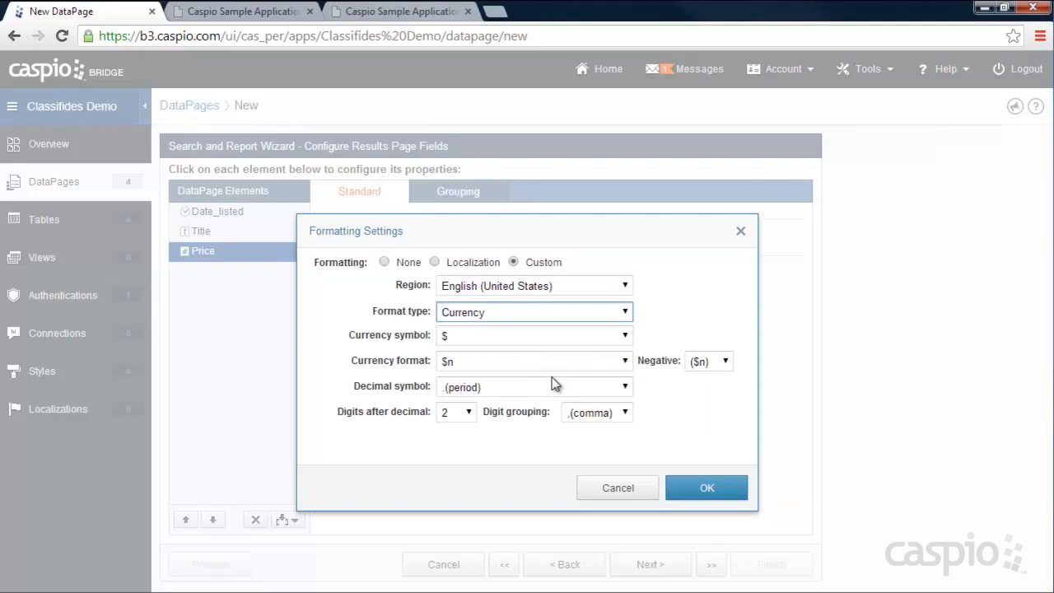
{"action": "left_click", "coordinate": [702, 490]}
- Keep 25 records per page and advance the wizard to the Details Page question
{"action": "left_click", "coordinate": [656, 566]}
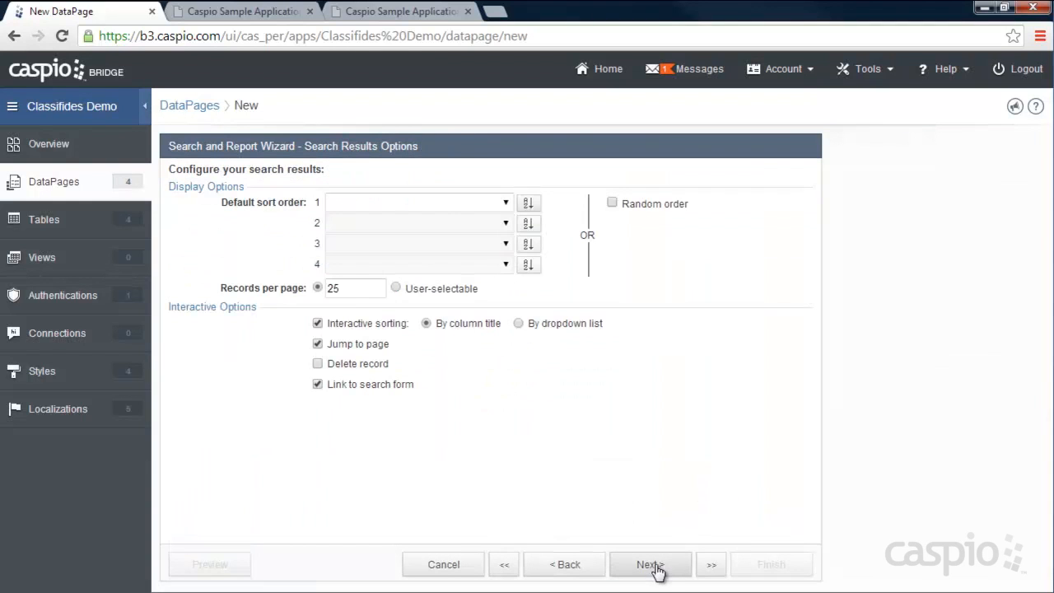
{"action": "left_click_drag", "start_coordinate": [351, 288], "coordinate": [325, 288]}
{"action": "left_click", "coordinate": [351, 288]}
{"action": "left_click", "coordinate": [352, 288]}
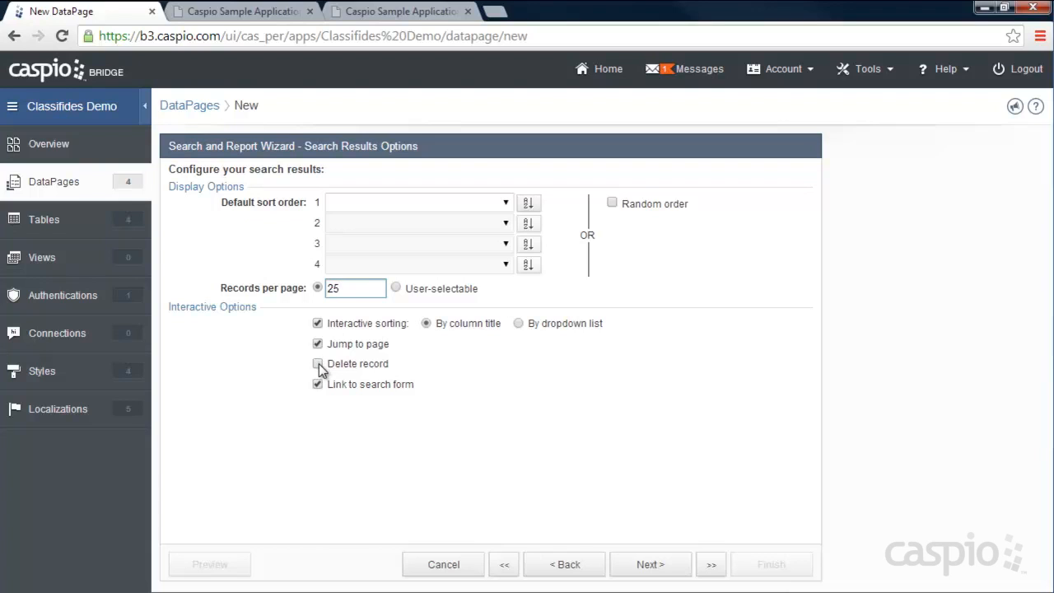
{"action": "left_click", "coordinate": [648, 568]}
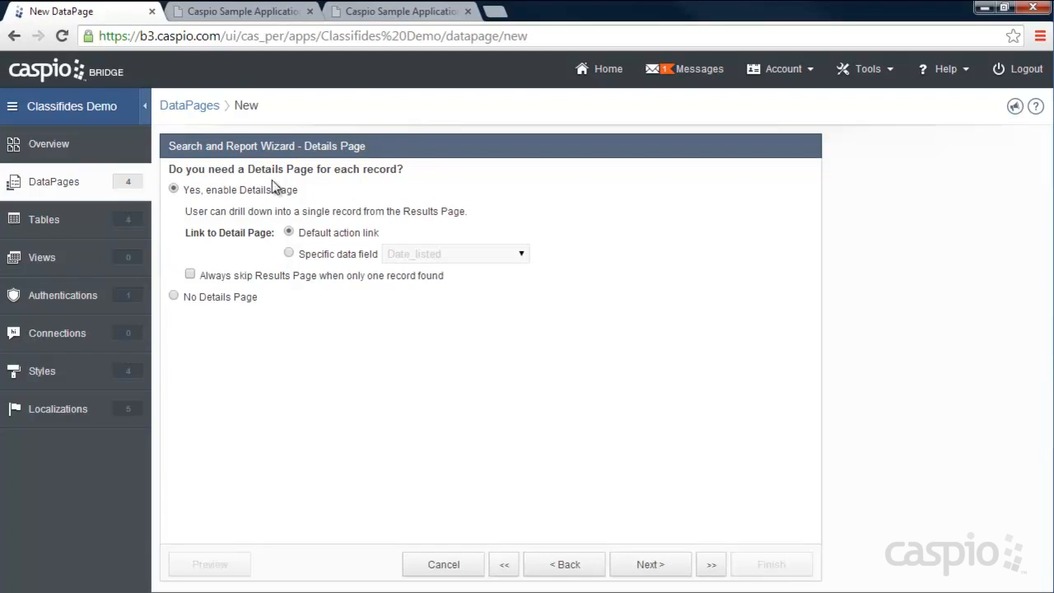
- Keep the details page enabled and check the BMW listing's details on the live classifieds site
{"action": "left_click", "coordinate": [654, 566]}
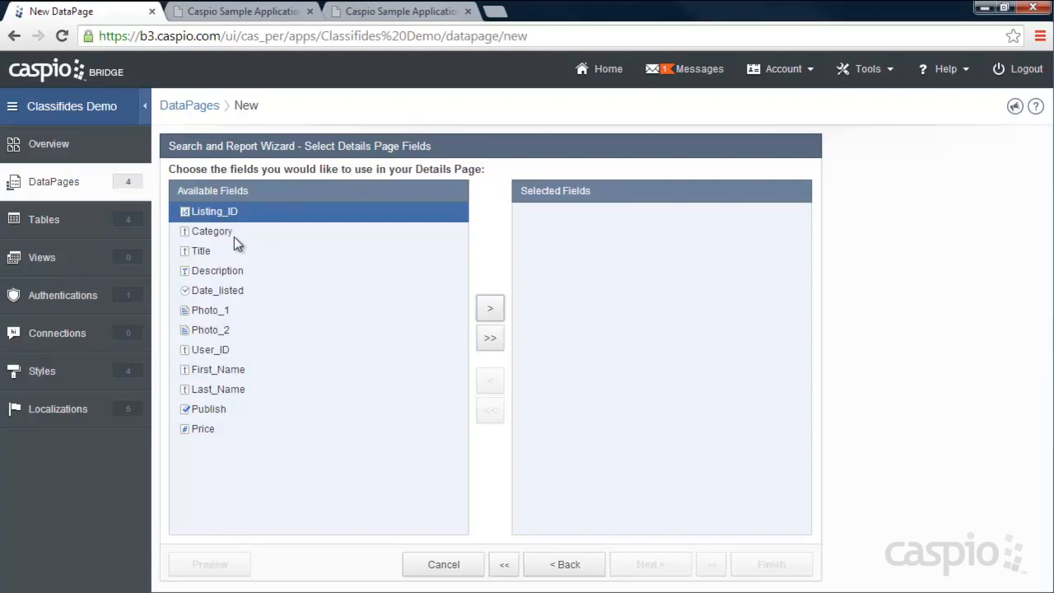
{"action": "left_click", "coordinate": [224, 232]}
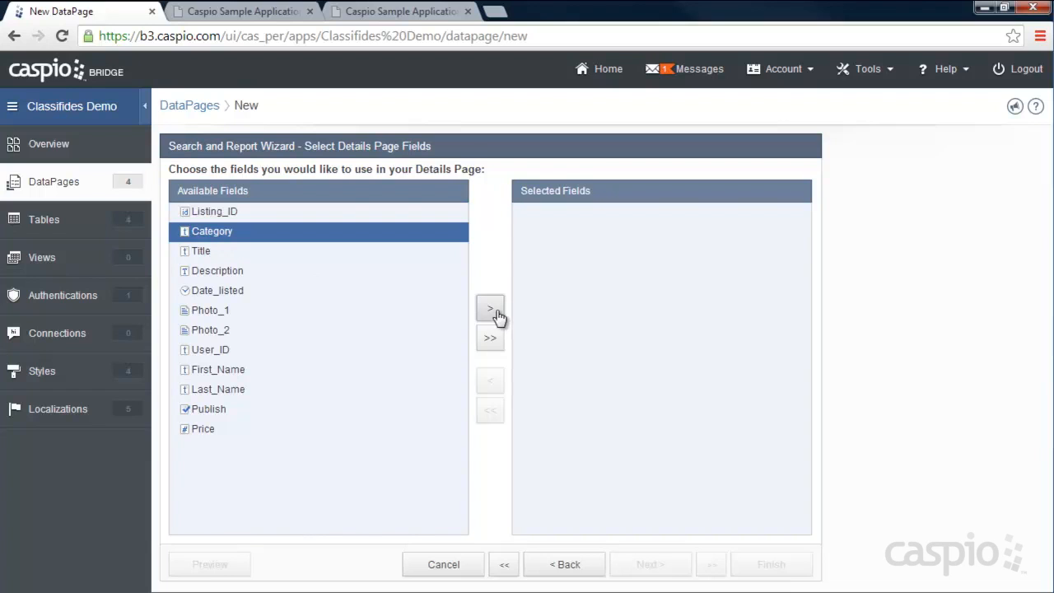
{"action": "left_click", "coordinate": [237, 15]}
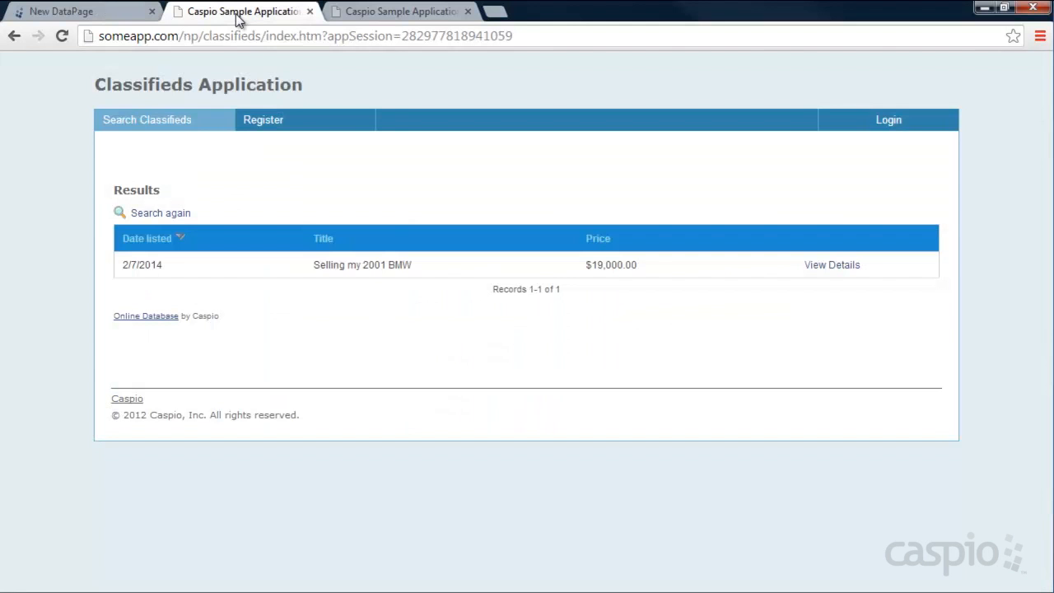
{"action": "left_click", "coordinate": [838, 270]}
{"action": "scroll", "coordinate": [402, 254], "scroll_direction": "down", "scroll_amount": 1}
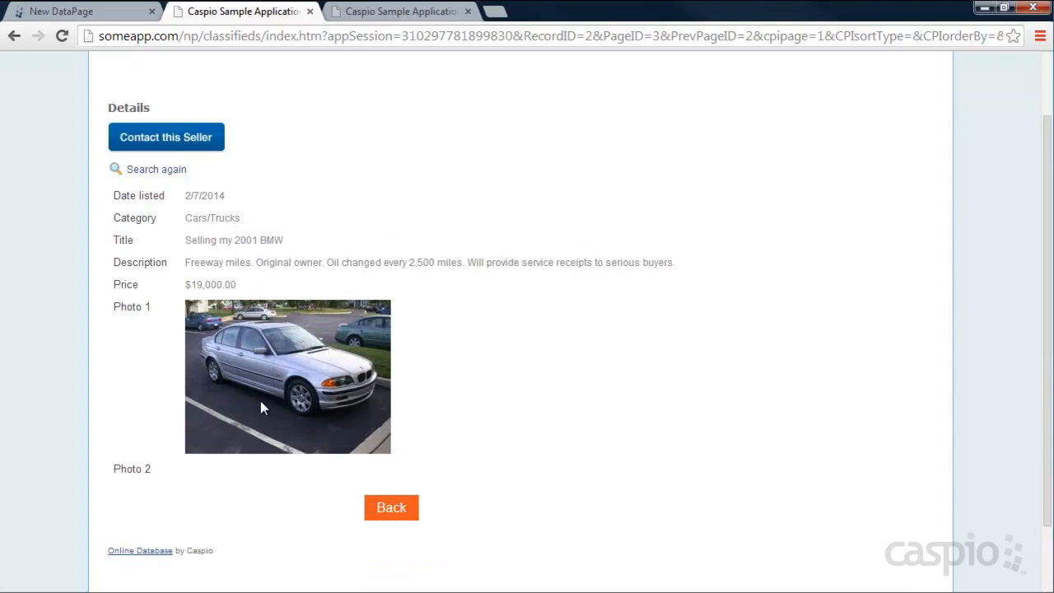
{"action": "left_click", "coordinate": [82, 12]}
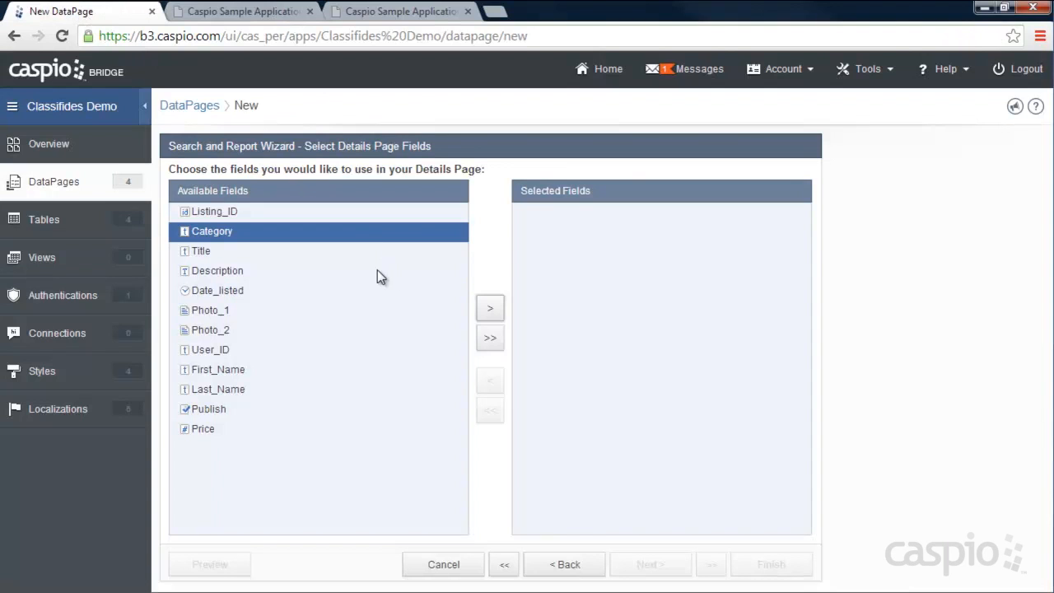
- Add Category, Title, Description, Price, Date_listed, Photo_1 and Photo_2 to the details page fields
{"action": "left_click", "coordinate": [490, 309]}
{"action": "left_click", "coordinate": [489, 309]}
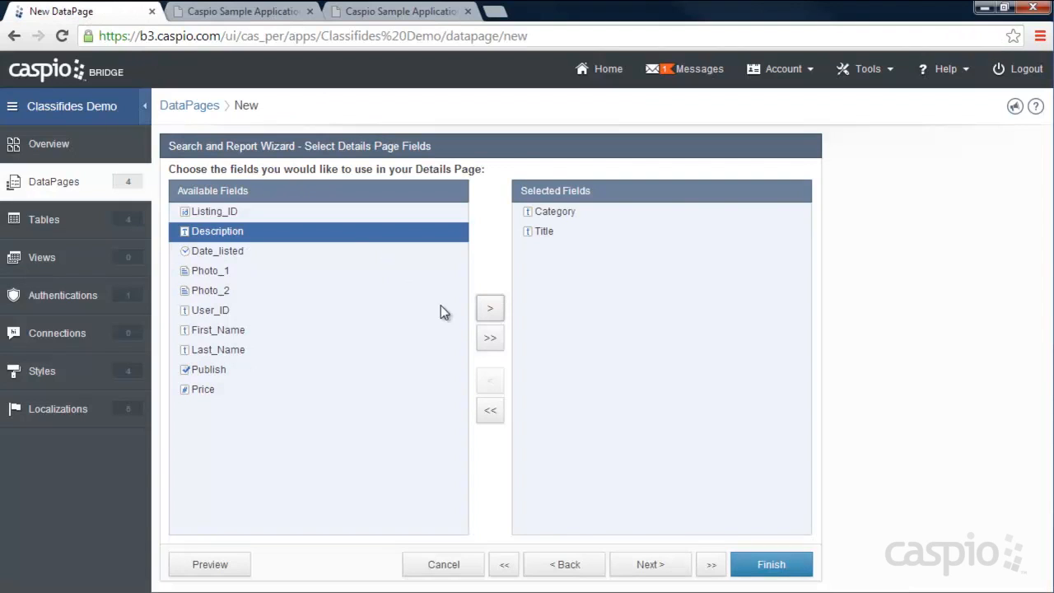
{"action": "left_click", "coordinate": [490, 309]}
{"action": "left_click", "coordinate": [200, 372]}
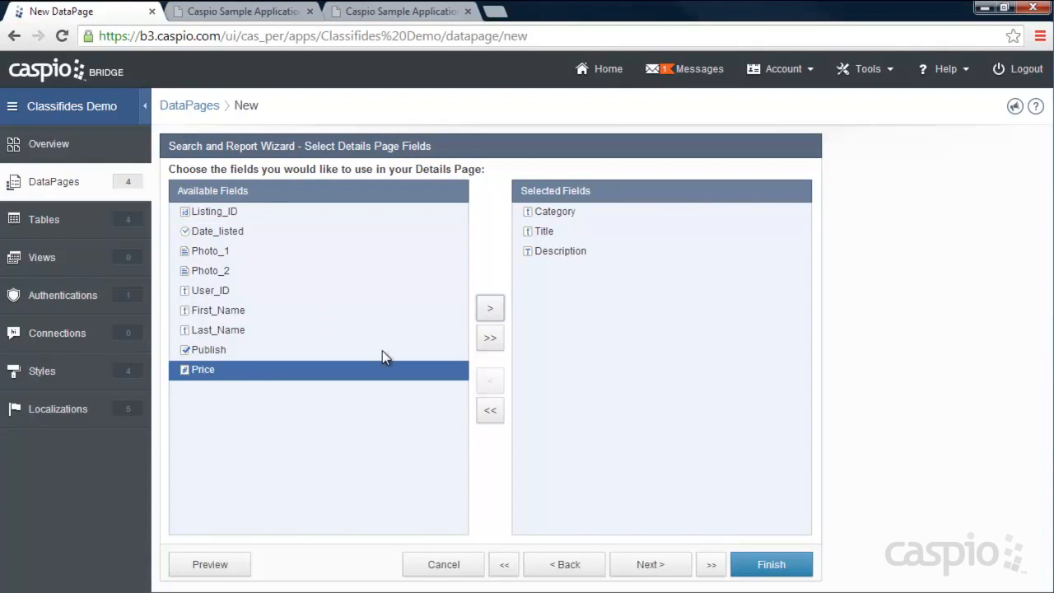
{"action": "left_click", "coordinate": [489, 313]}
{"action": "left_click", "coordinate": [272, 232]}
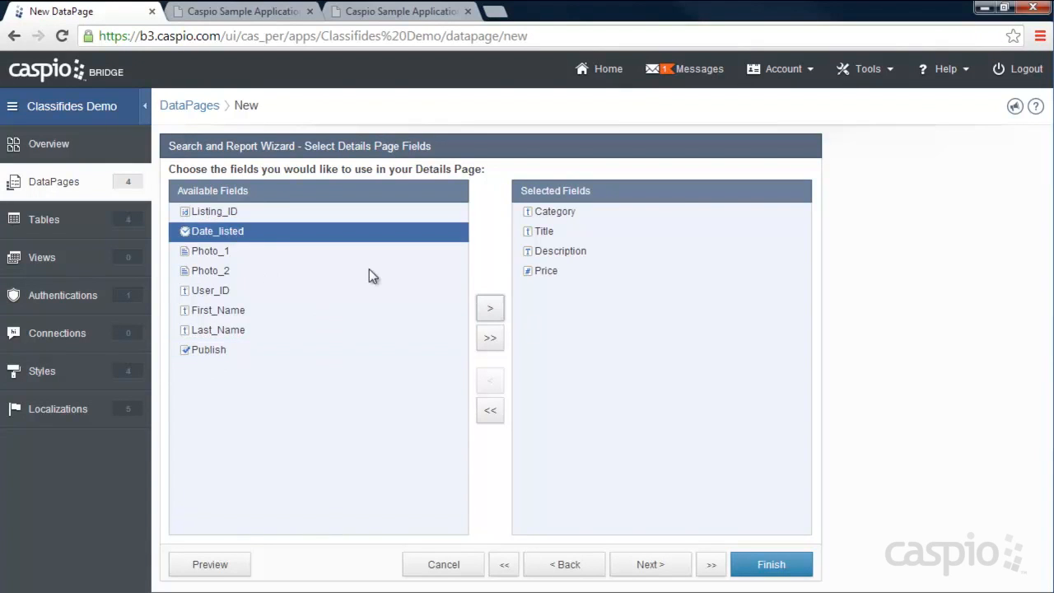
{"action": "left_click", "coordinate": [488, 309]}
{"action": "left_click", "coordinate": [489, 309]}
{"action": "left_click", "coordinate": [488, 309]}
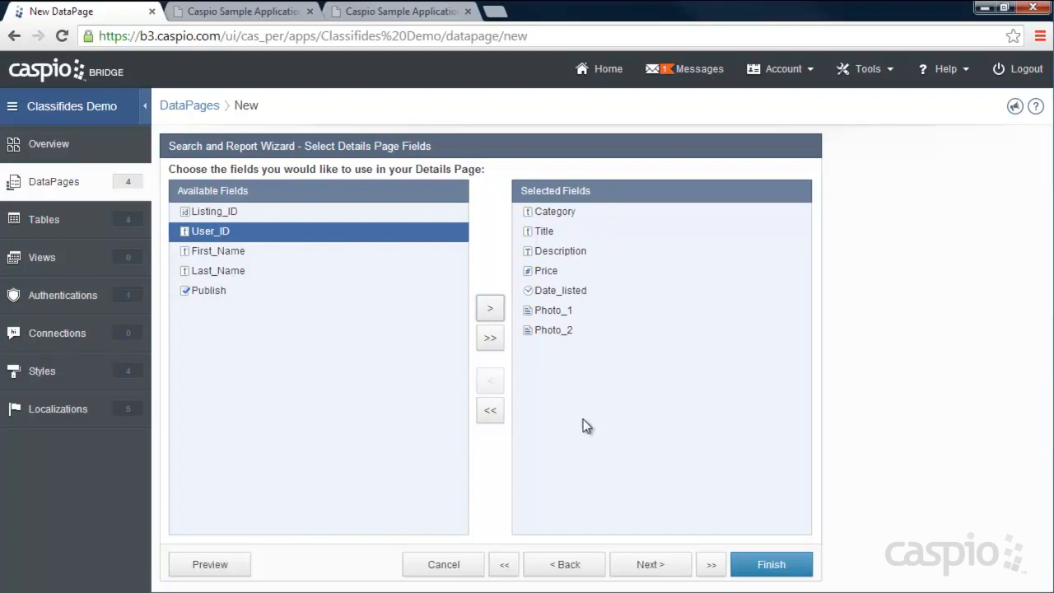
{"action": "left_click", "coordinate": [650, 564]}
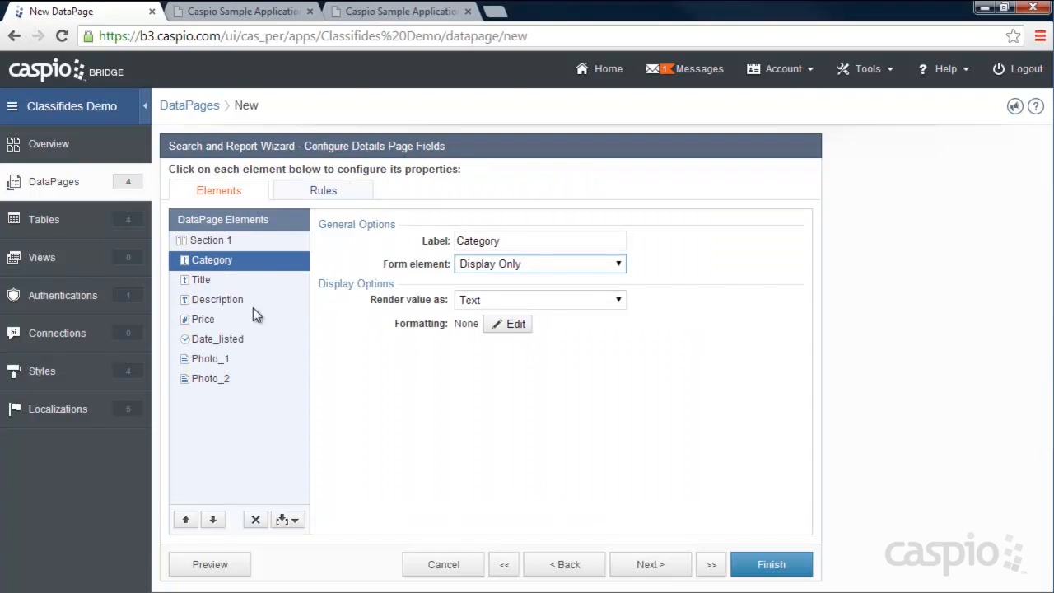
- Review the Title, Description, Price, Date_listed, Photo_1 and Photo_2 element settings
{"action": "left_click", "coordinate": [233, 280]}
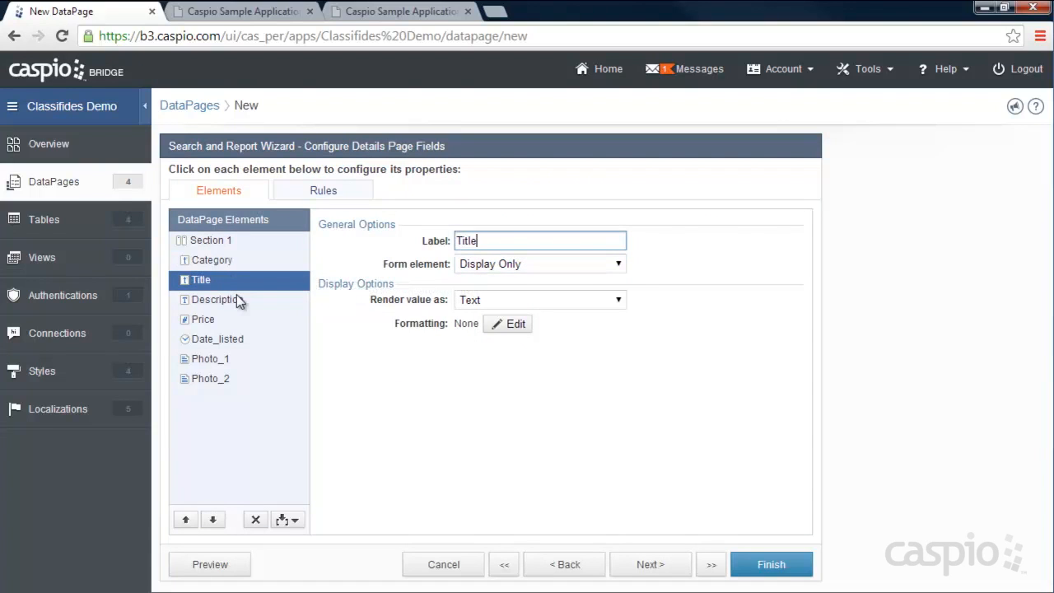
{"action": "left_click", "coordinate": [239, 300]}
{"action": "left_click", "coordinate": [235, 320]}
{"action": "left_click", "coordinate": [234, 339]}
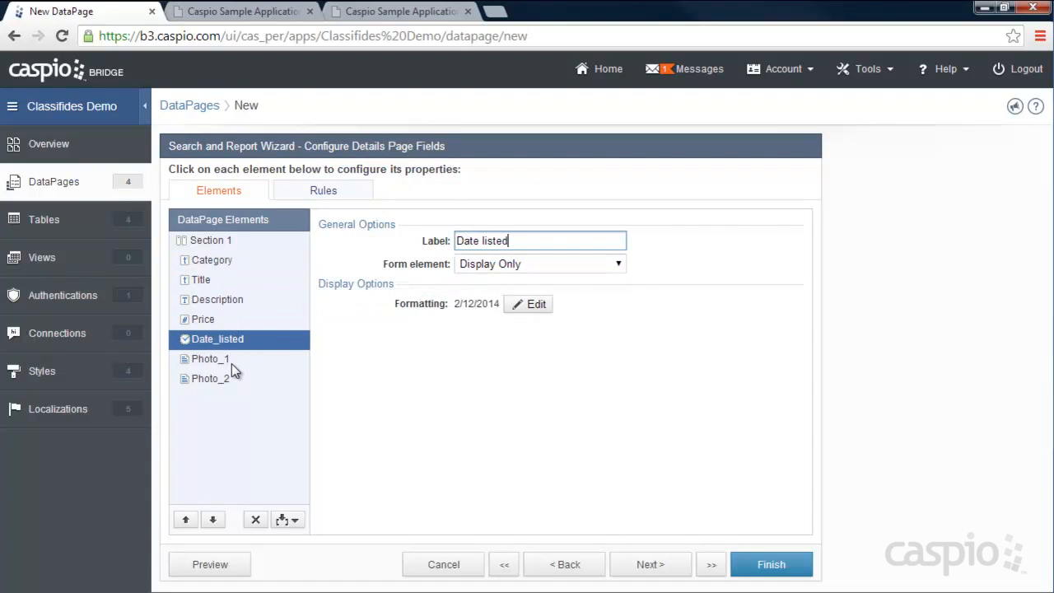
{"action": "left_click", "coordinate": [232, 362]}
{"action": "left_click", "coordinate": [233, 379]}
{"action": "left_click", "coordinate": [233, 362]}
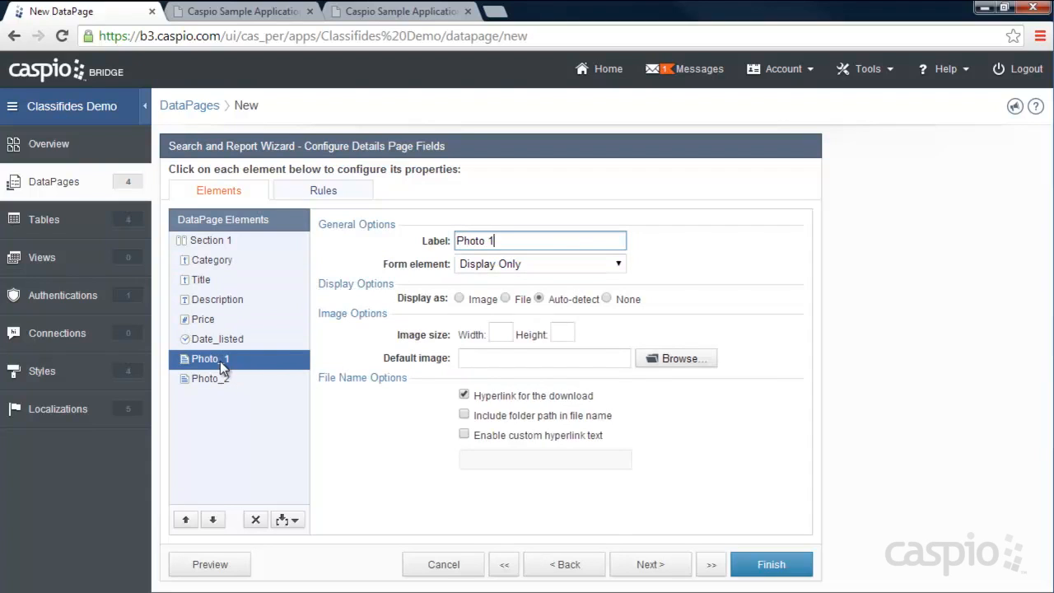
- Display Photo_1 and Photo_2 as images 400 wide and finish the DataPage
{"action": "left_click", "coordinate": [459, 299]}
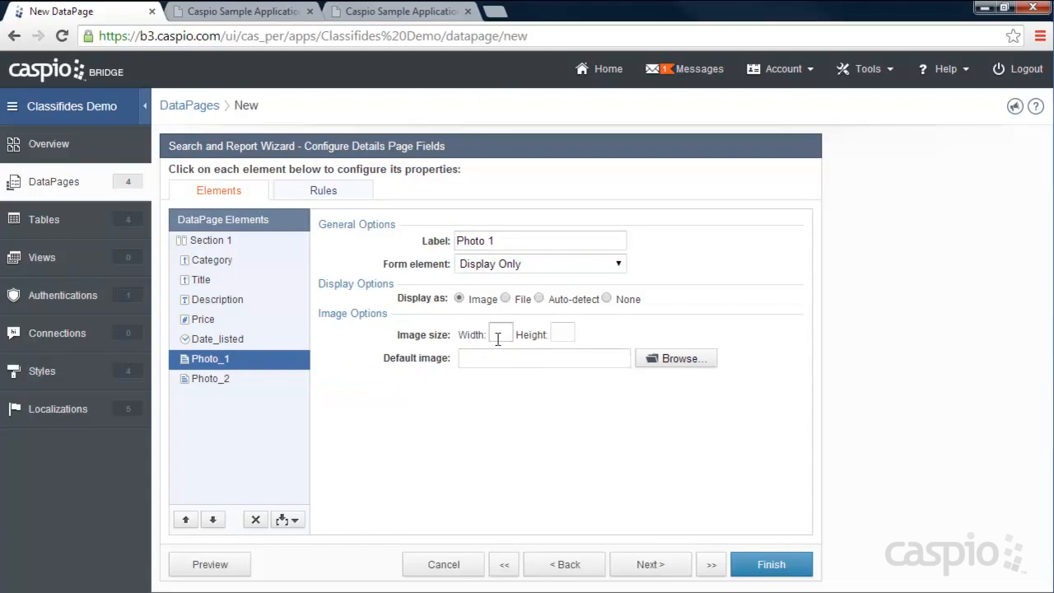
{"action": "left_click", "coordinate": [501, 334]}
{"action": "left_click", "coordinate": [235, 383]}
{"action": "left_click", "coordinate": [459, 299]}
{"action": "left_click", "coordinate": [502, 334]}
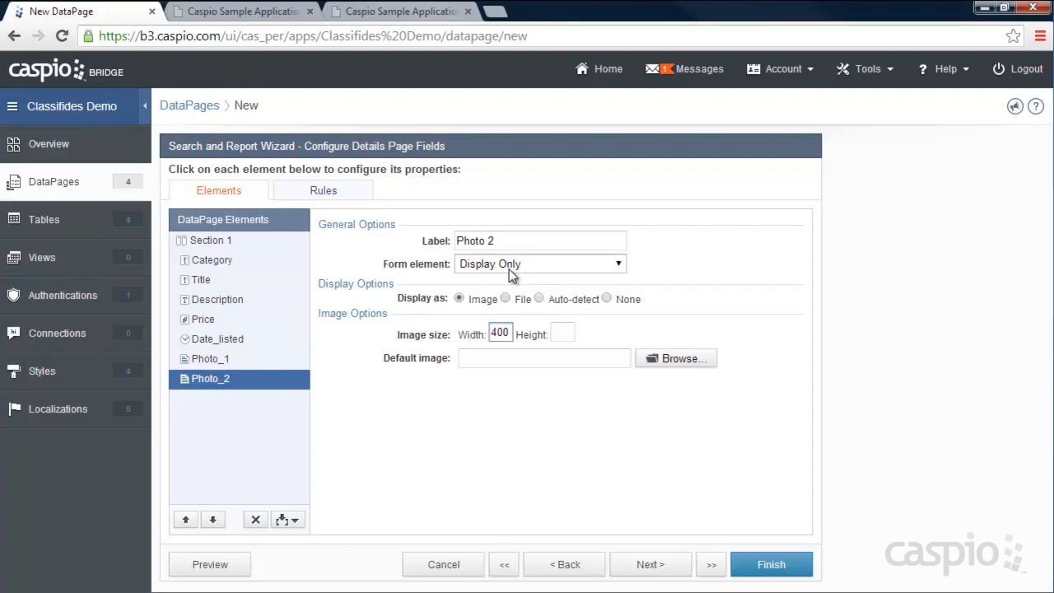
{"action": "left_click", "coordinate": [786, 566]}
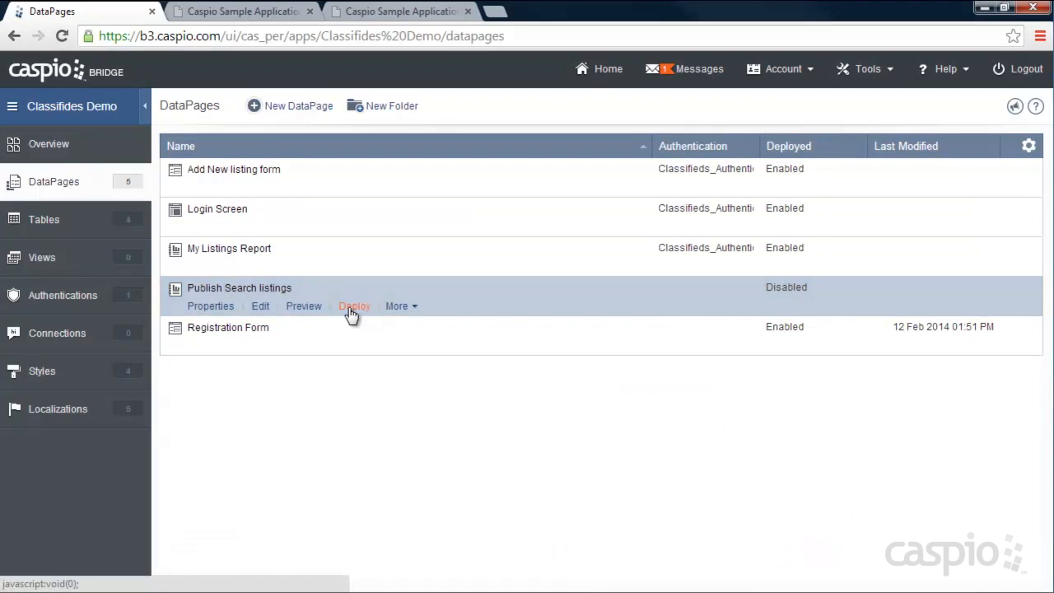
- Enable deployment of Publish Search listings and copy its embed code
{"action": "left_click", "coordinate": [354, 307]}
{"action": "left_click", "coordinate": [445, 146]}
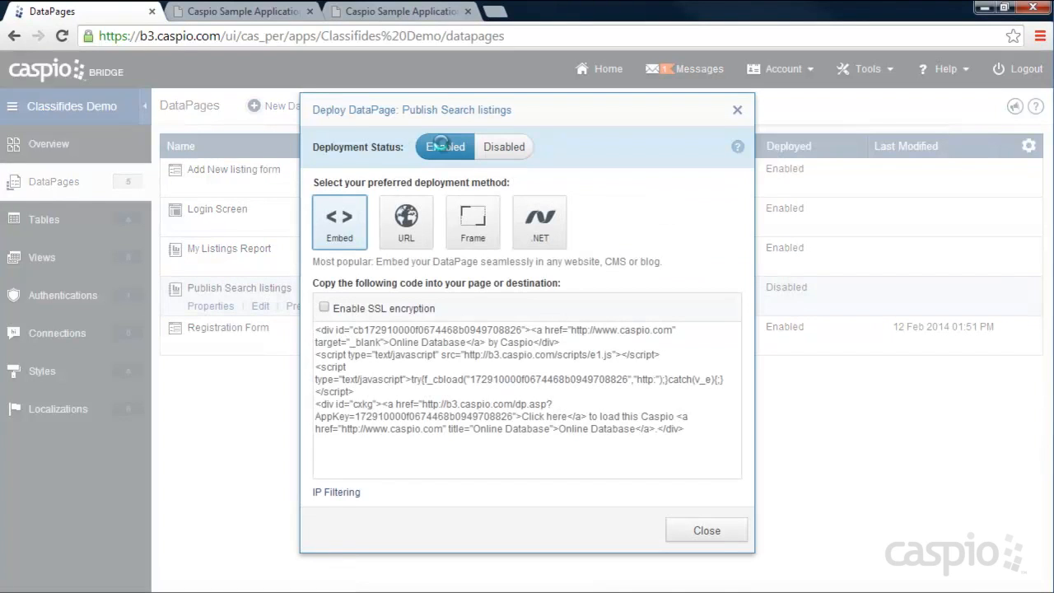
{"action": "left_click", "coordinate": [467, 371]}
{"action": "right_click", "coordinate": [468, 371]}
{"action": "left_click", "coordinate": [494, 170]}
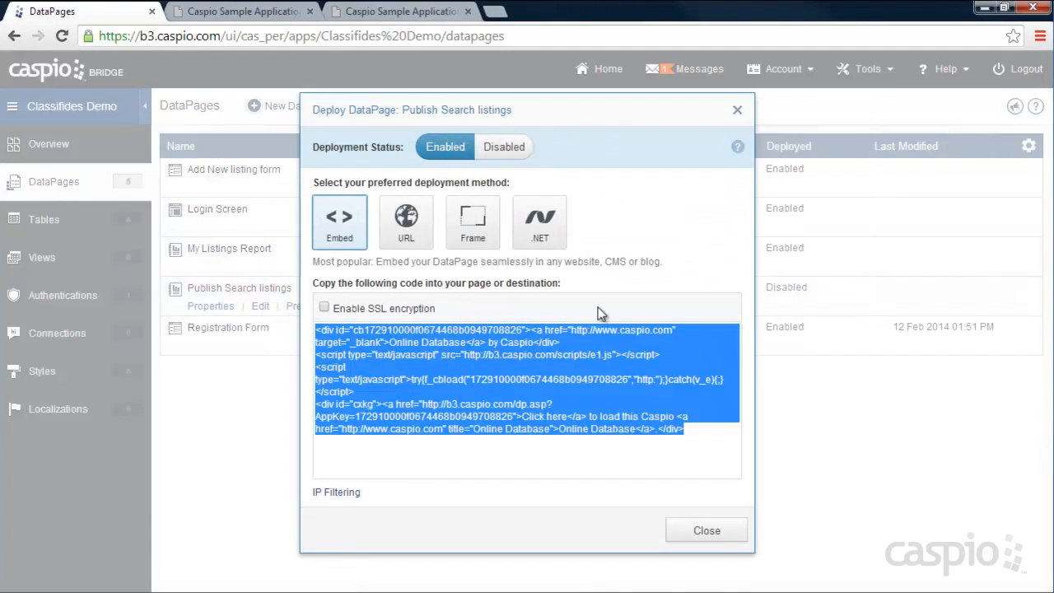
{"action": "left_click", "coordinate": [706, 530]}
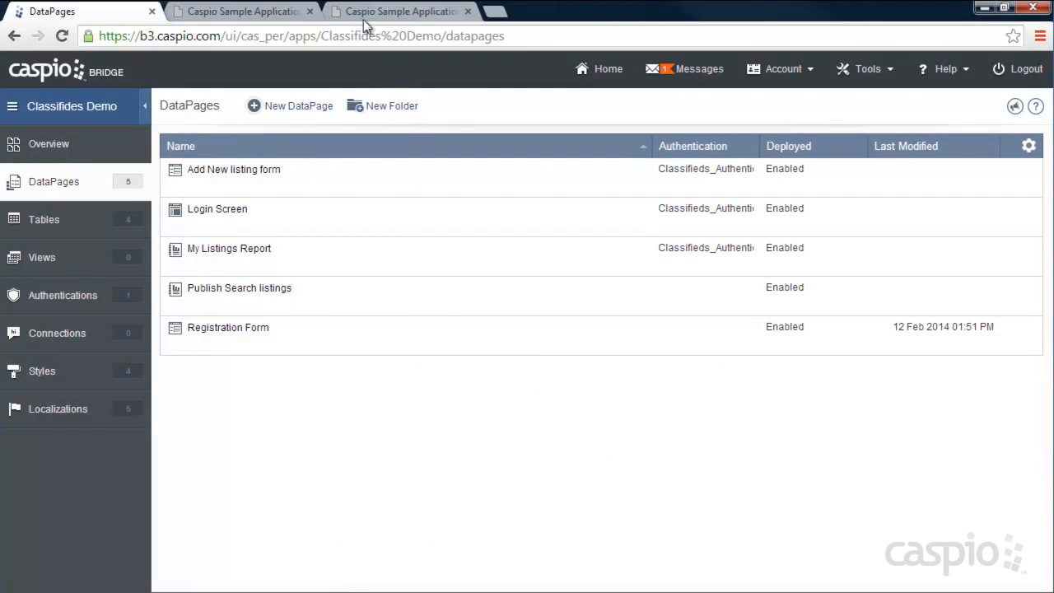
- Paste the embed code over DEPLOY CODE in index.htm and save the file
{"action": "left_click", "coordinate": [364, 13]}
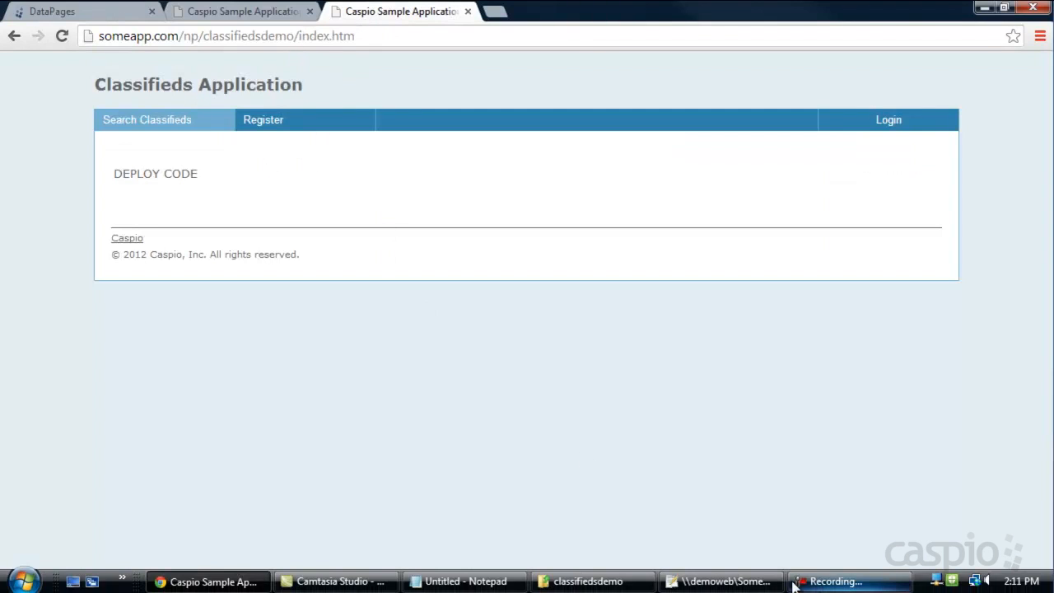
{"action": "left_click", "coordinate": [769, 580]}
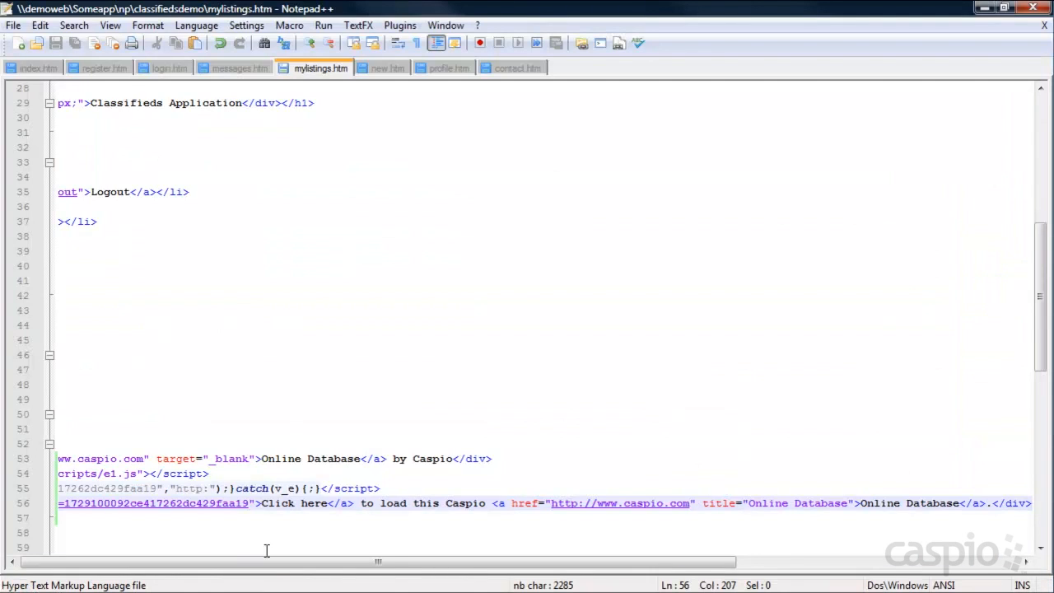
{"action": "left_click_drag", "start_coordinate": [243, 563], "coordinate": [186, 564]}
{"action": "left_click", "coordinate": [33, 70]}
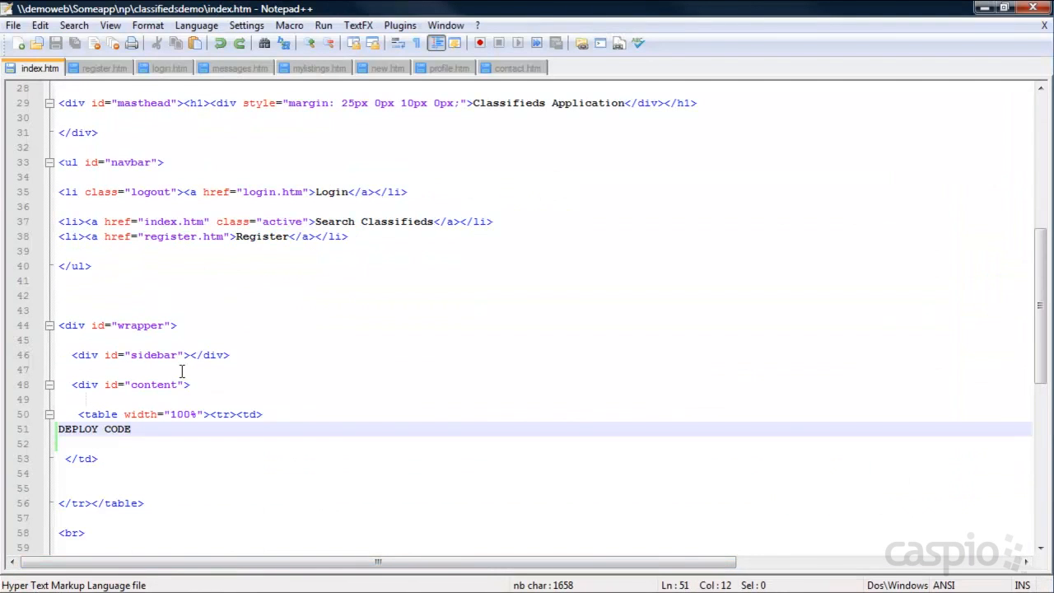
{"action": "left_click_drag", "start_coordinate": [132, 429], "coordinate": [54, 429]}
{"action": "key", "text": "ctrl+v"}
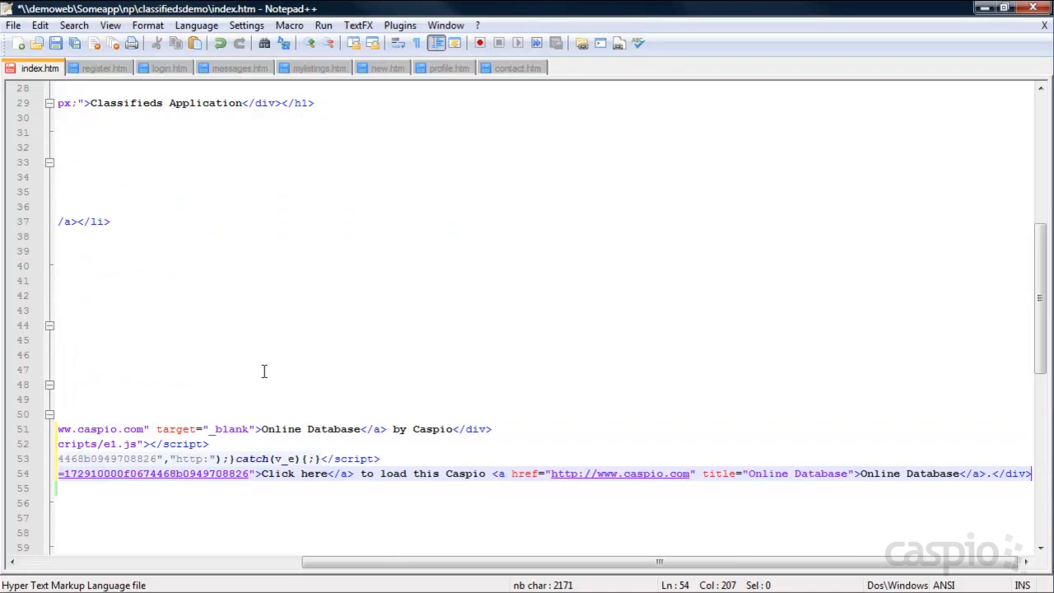
{"action": "key", "text": "ctrl+s"}
{"action": "key", "text": "alt+Tab"}
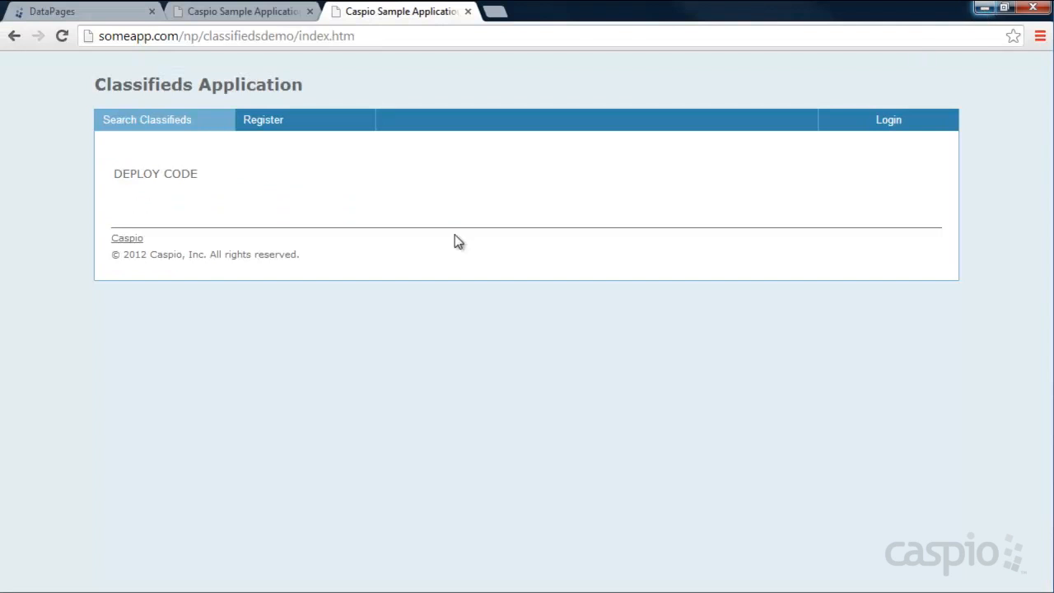
- Reload index.htm to show the embedded search form and run a search to list published listings
{"action": "left_click", "coordinate": [63, 38]}
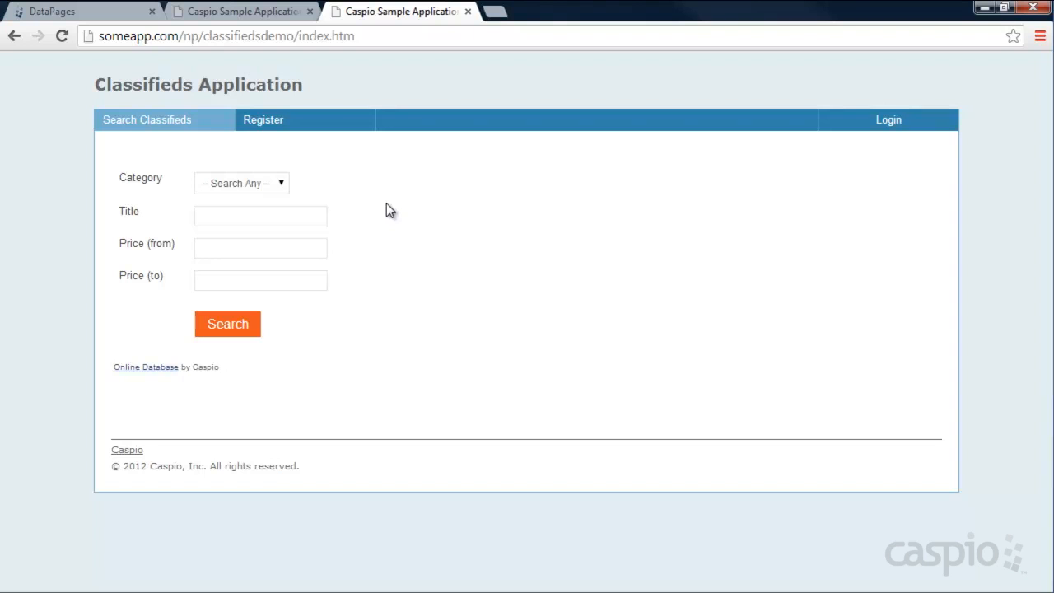
{"action": "left_click", "coordinate": [227, 326]}
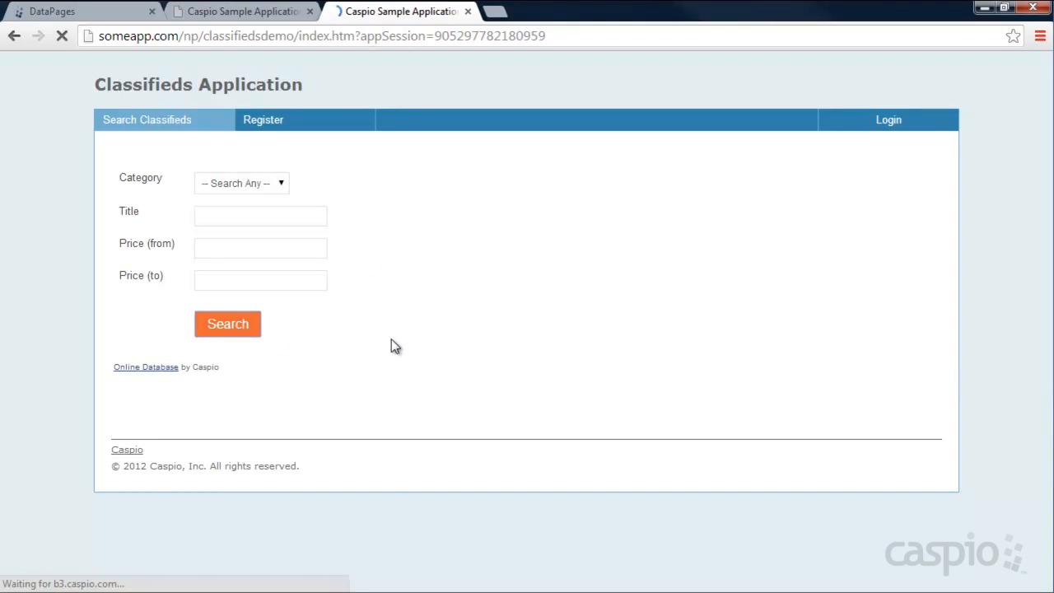
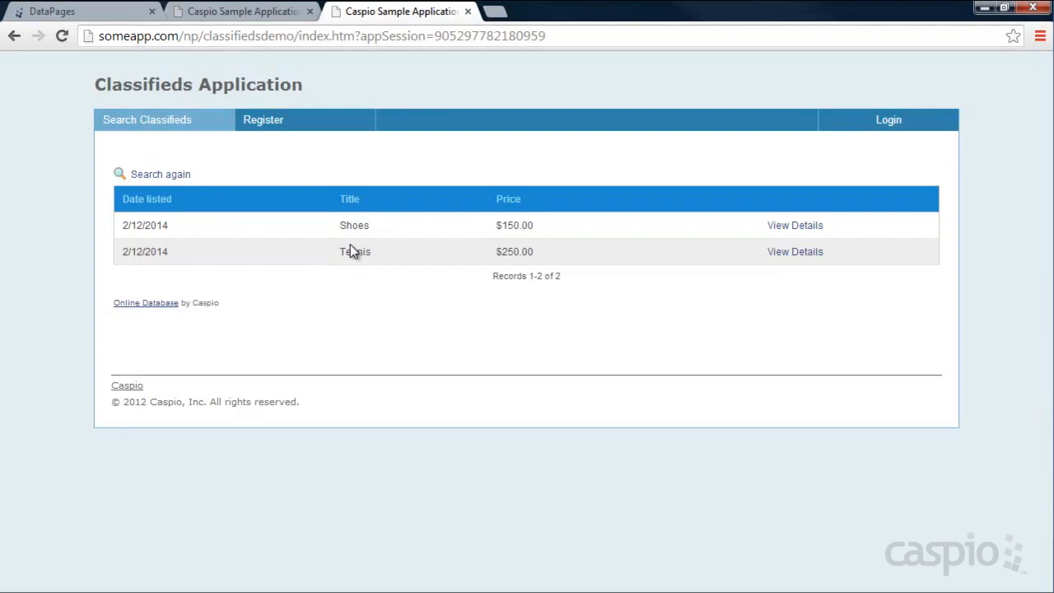
- Go back to the Classifides Demo DataPages list showing its five DataPages
{"action": "left_click", "coordinate": [95, 18]}
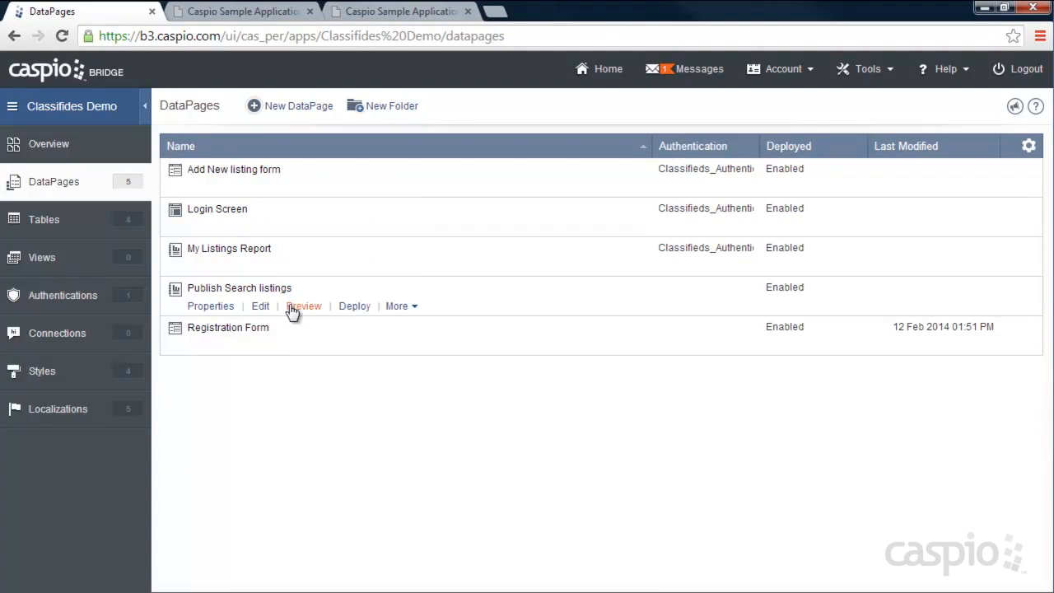
- Edit Publish Search listings and add the Publish field to its search form fields
{"action": "left_click", "coordinate": [260, 308]}
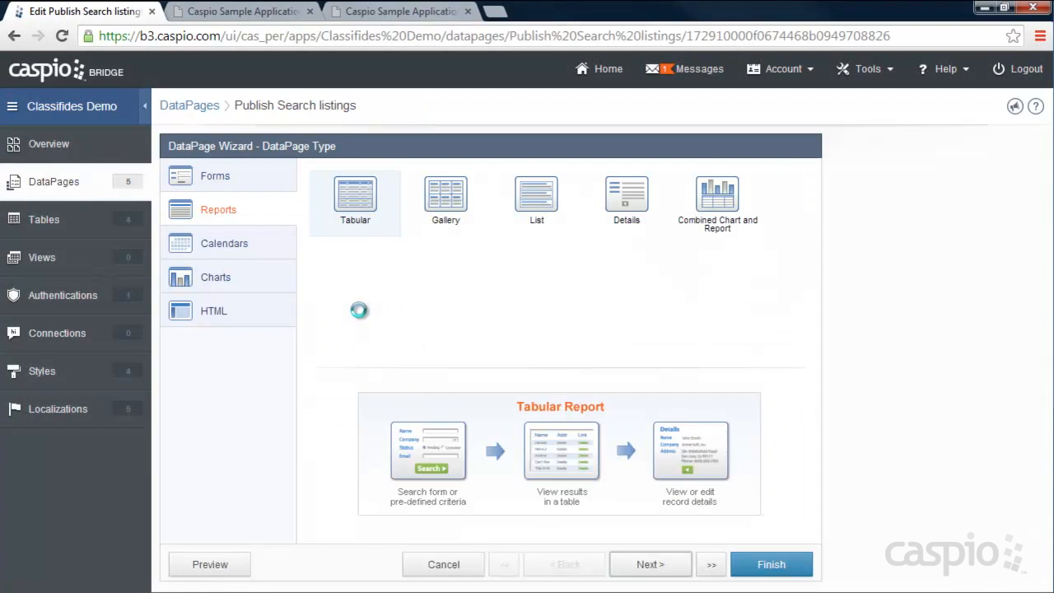
{"action": "left_click", "coordinate": [669, 565]}
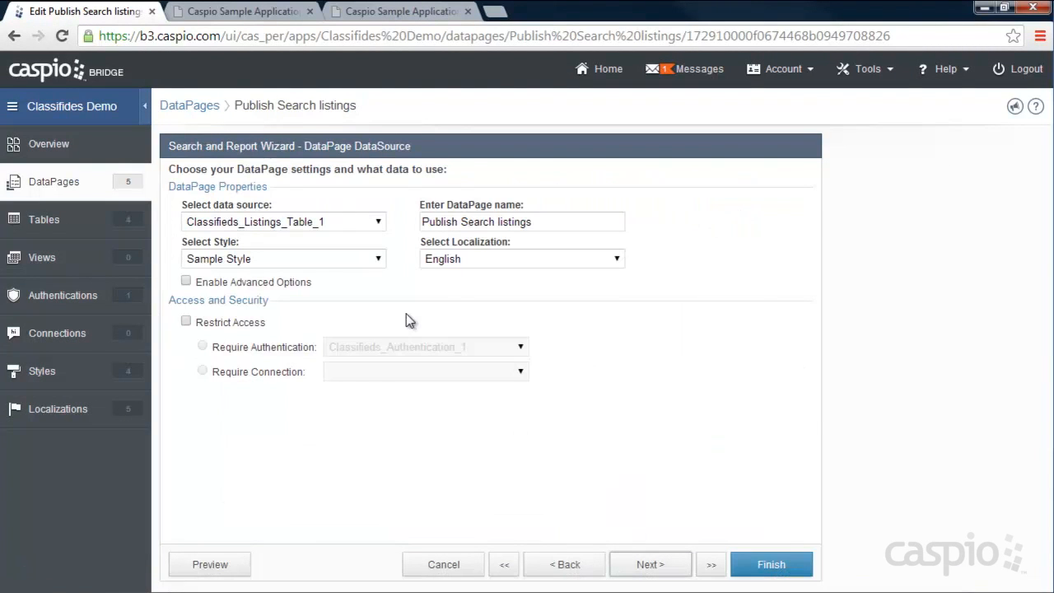
{"action": "left_click", "coordinate": [659, 566]}
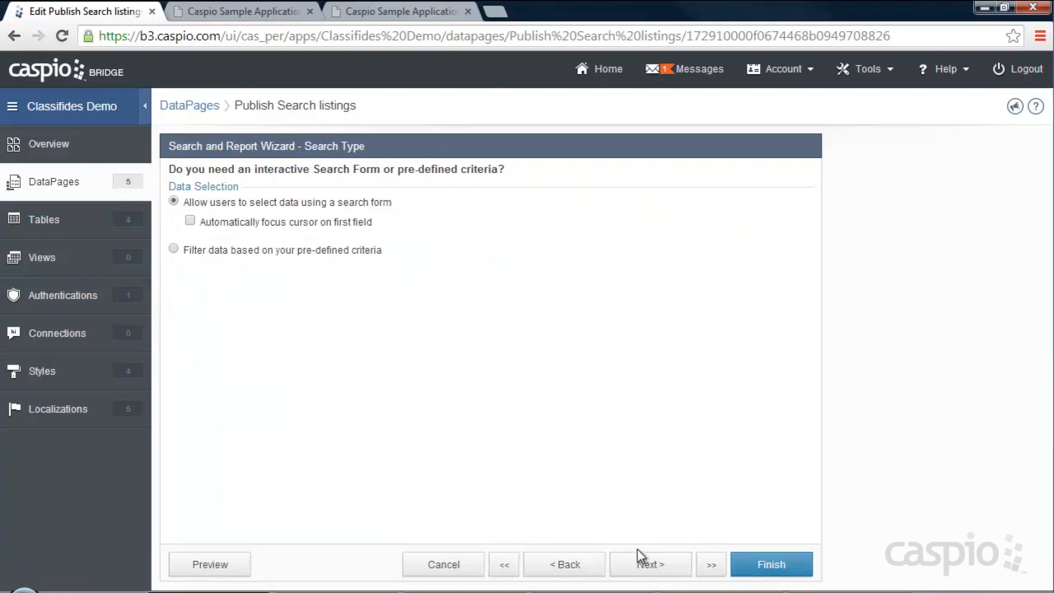
{"action": "left_click", "coordinate": [644, 564]}
{"action": "left_click", "coordinate": [230, 371]}
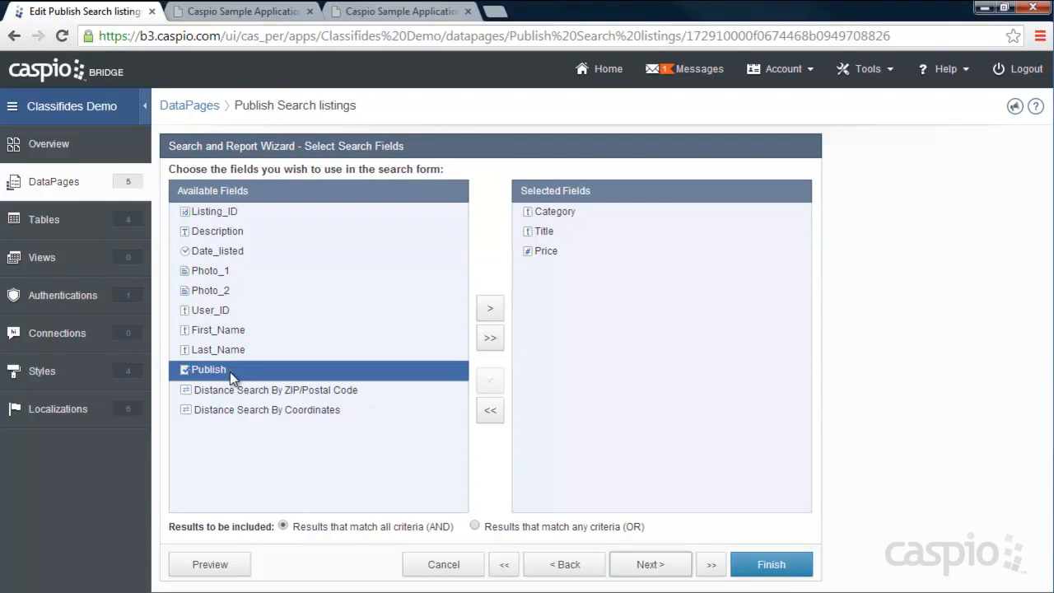
{"action": "left_click", "coordinate": [490, 308]}
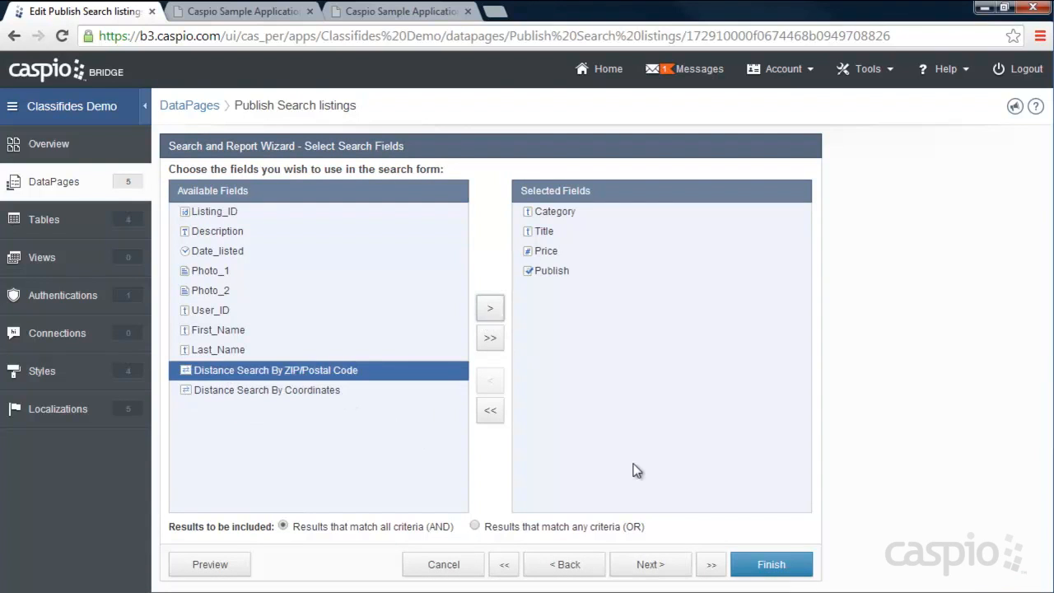
{"action": "left_click", "coordinate": [649, 564]}
- Make the Publish criterion a hidden element that receives Yes on load, and finish the wizard
{"action": "left_click", "coordinate": [224, 359]}
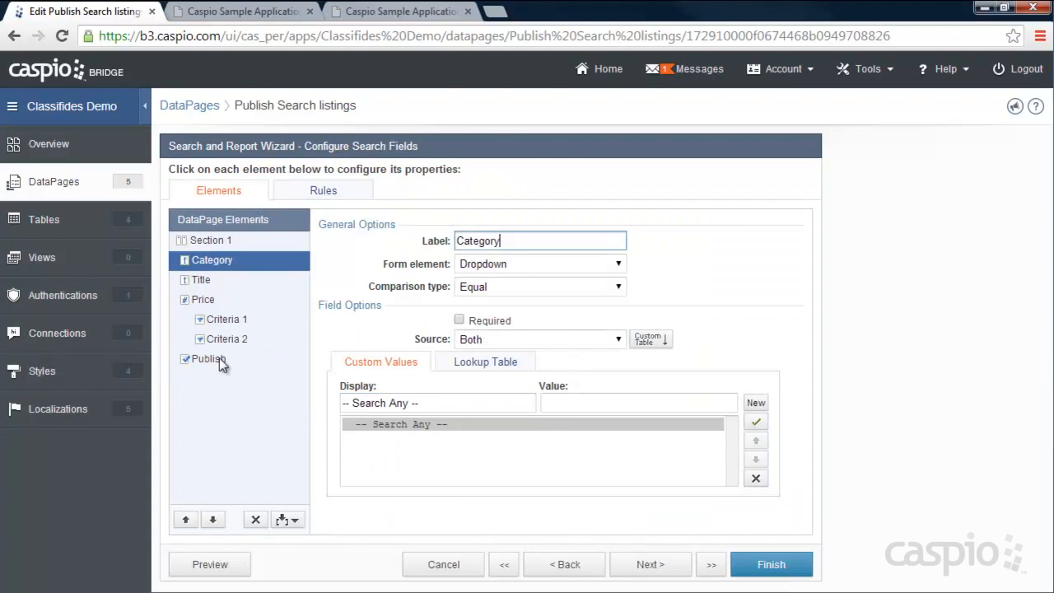
{"action": "left_click", "coordinate": [497, 286]}
{"action": "left_click", "coordinate": [497, 287]}
{"action": "left_click", "coordinate": [500, 269]}
{"action": "left_click", "coordinate": [507, 334]}
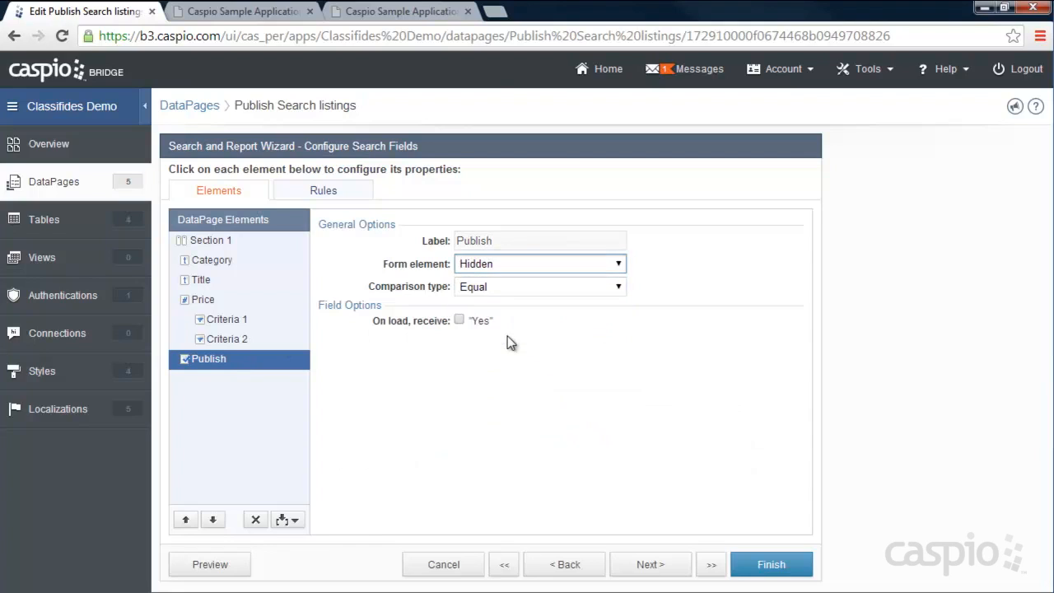
{"action": "left_click", "coordinate": [458, 321]}
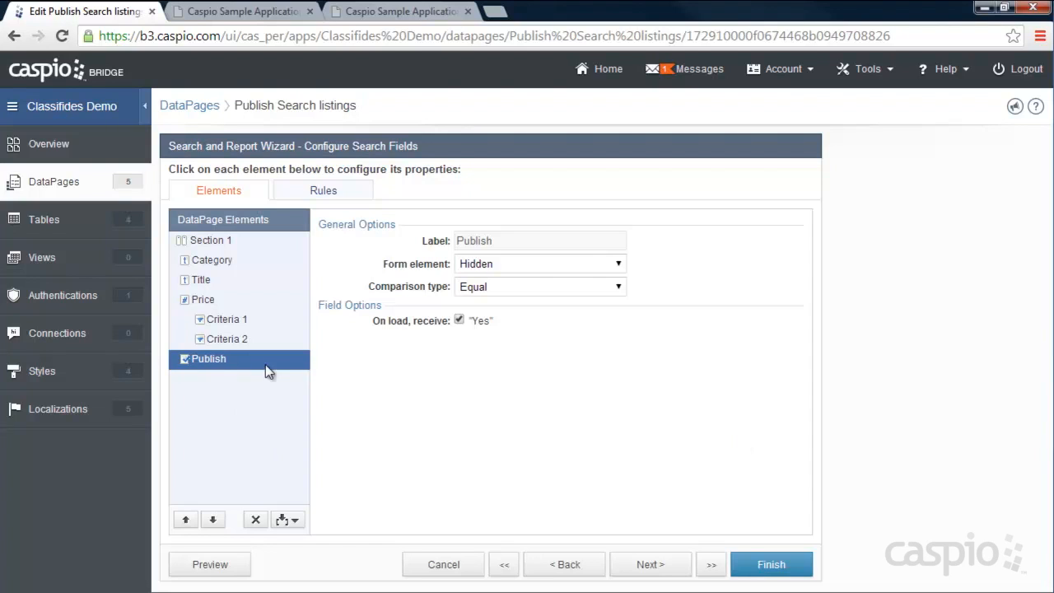
{"action": "left_click", "coordinate": [759, 564]}
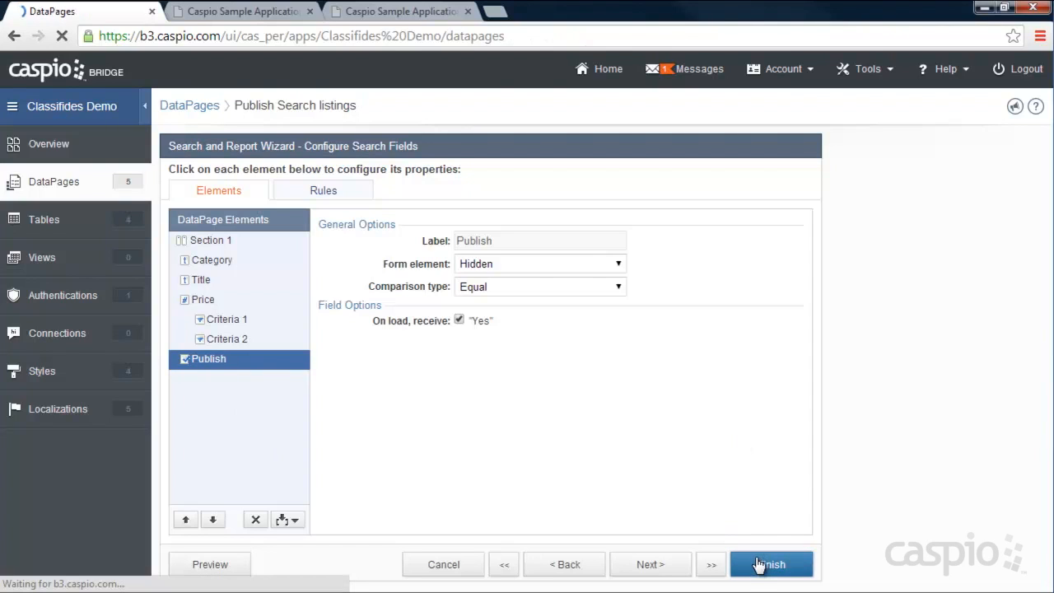
- Rerun the demo site search to confirm only the published Shoes ad is listed
{"action": "left_click", "coordinate": [222, 11]}
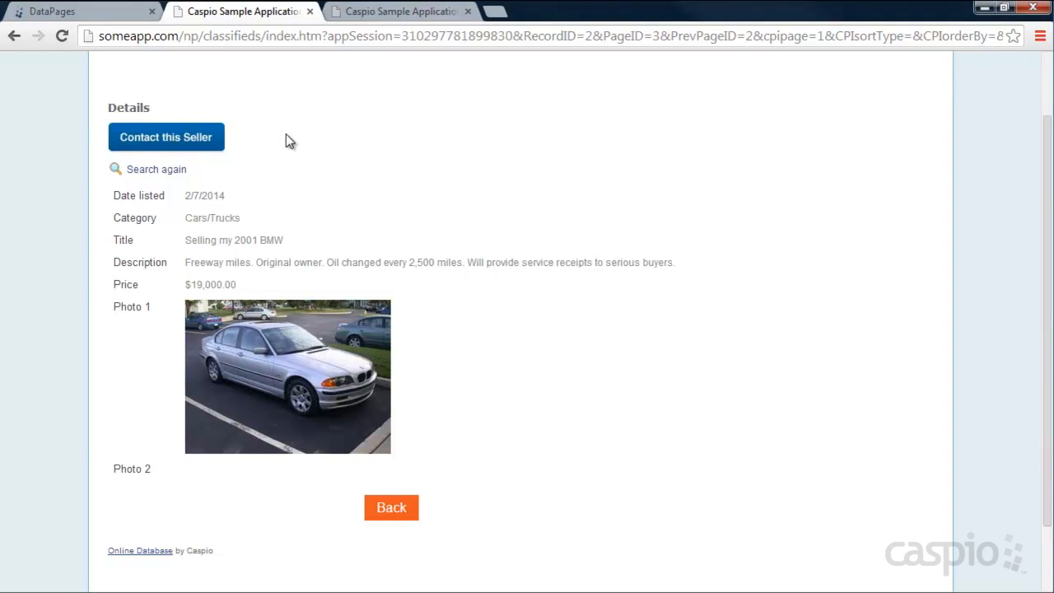
{"action": "left_click", "coordinate": [376, 14]}
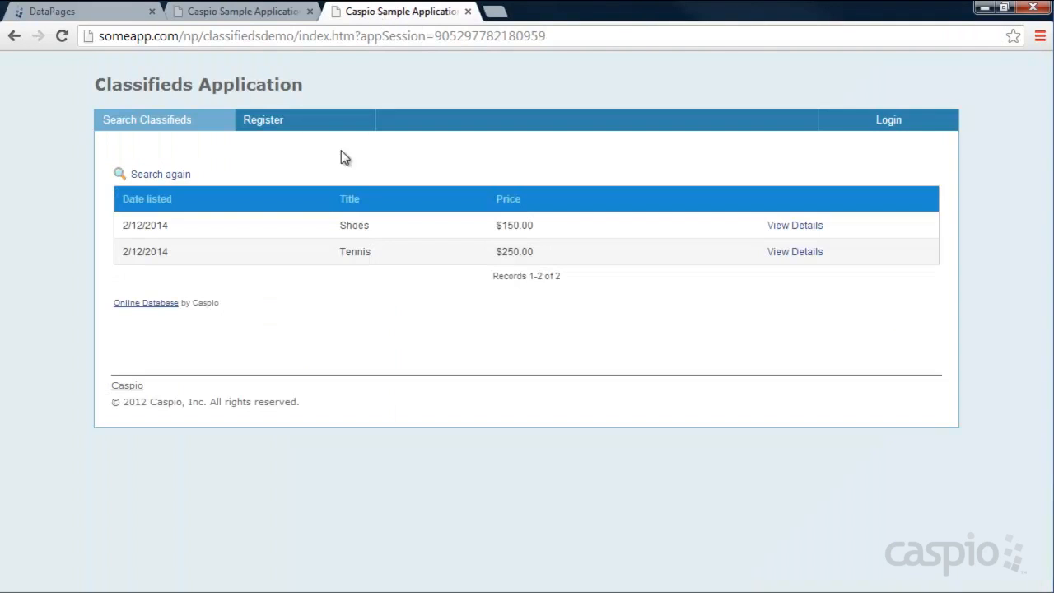
{"action": "left_click", "coordinate": [161, 175]}
{"action": "left_click", "coordinate": [222, 322]}
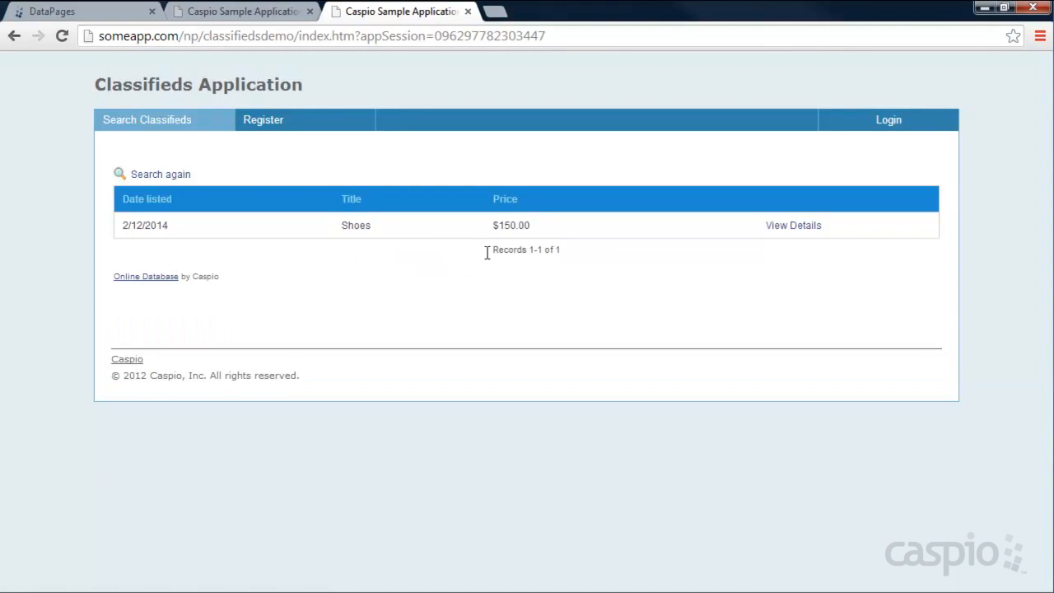
- Log in, mark the Tennis listing as Published and update it, then log out
{"action": "left_click", "coordinate": [863, 128]}
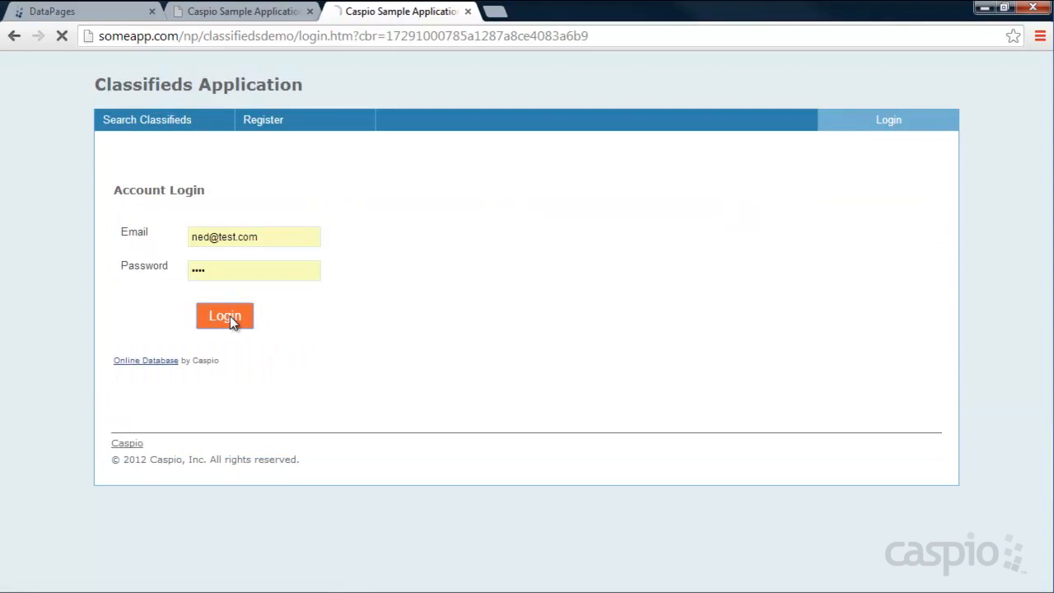
{"action": "left_click", "coordinate": [229, 315]}
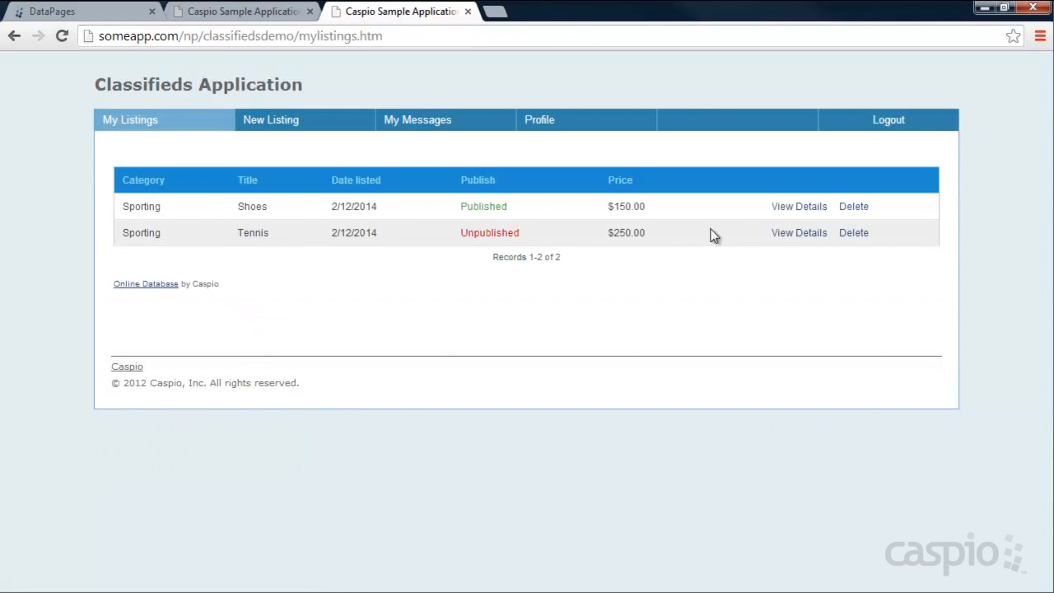
{"action": "left_click", "coordinate": [791, 235]}
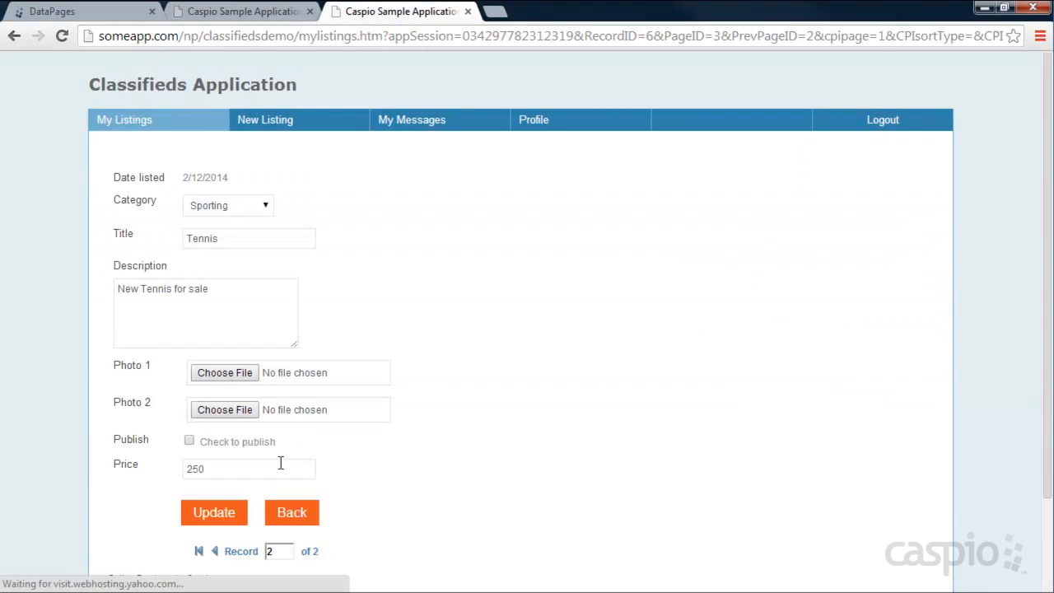
{"action": "left_click", "coordinate": [190, 440]}
{"action": "left_click", "coordinate": [217, 507]}
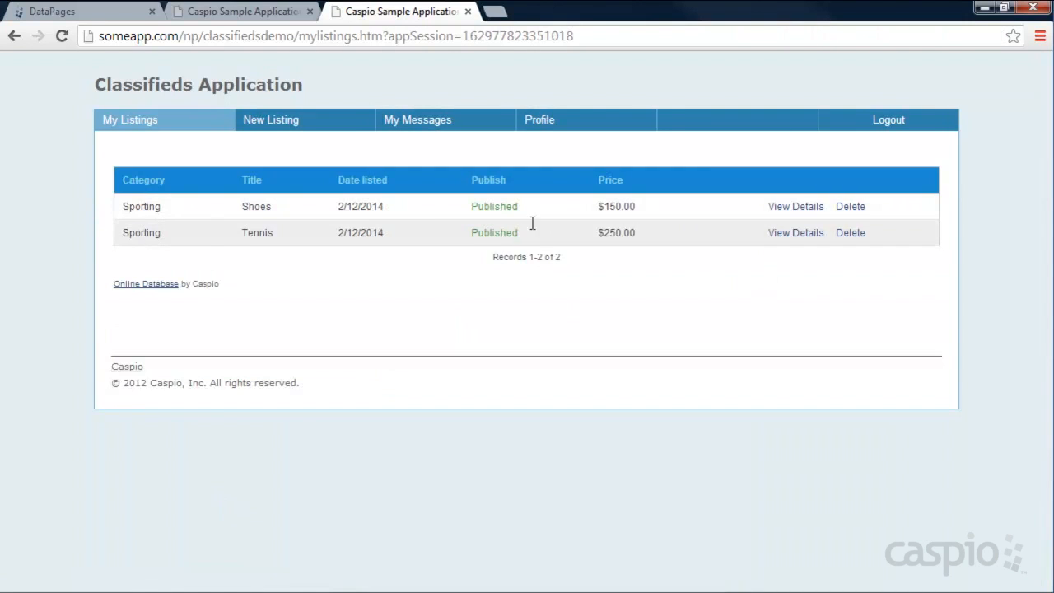
{"action": "left_click", "coordinate": [887, 119]}
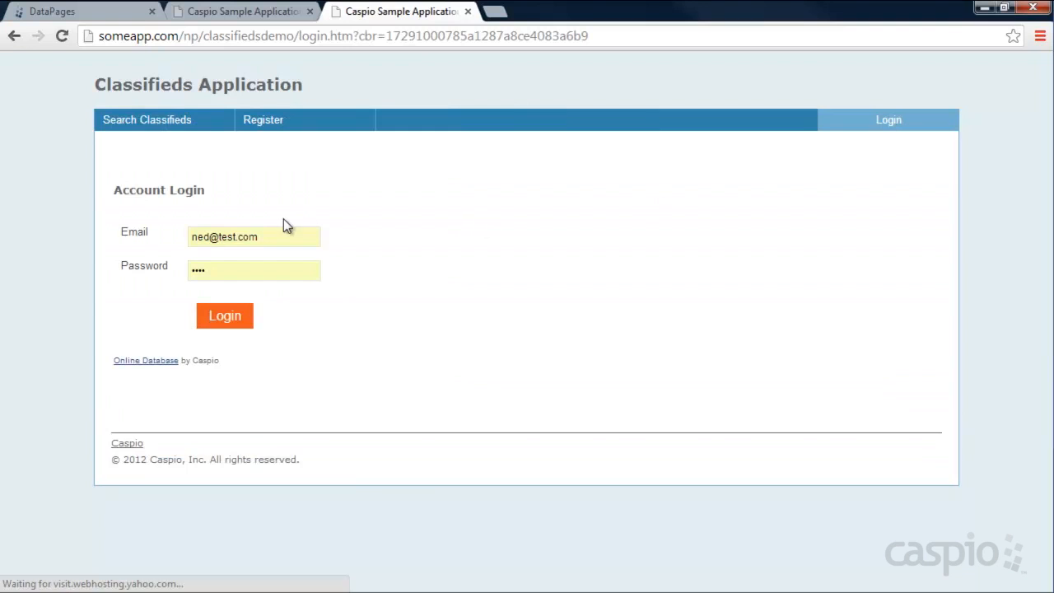
- Confirm Tennis now appears in search, note its empty photo rows, and reopen Publish Search listings
{"action": "left_click", "coordinate": [173, 122]}
{"action": "left_click", "coordinate": [233, 323]}
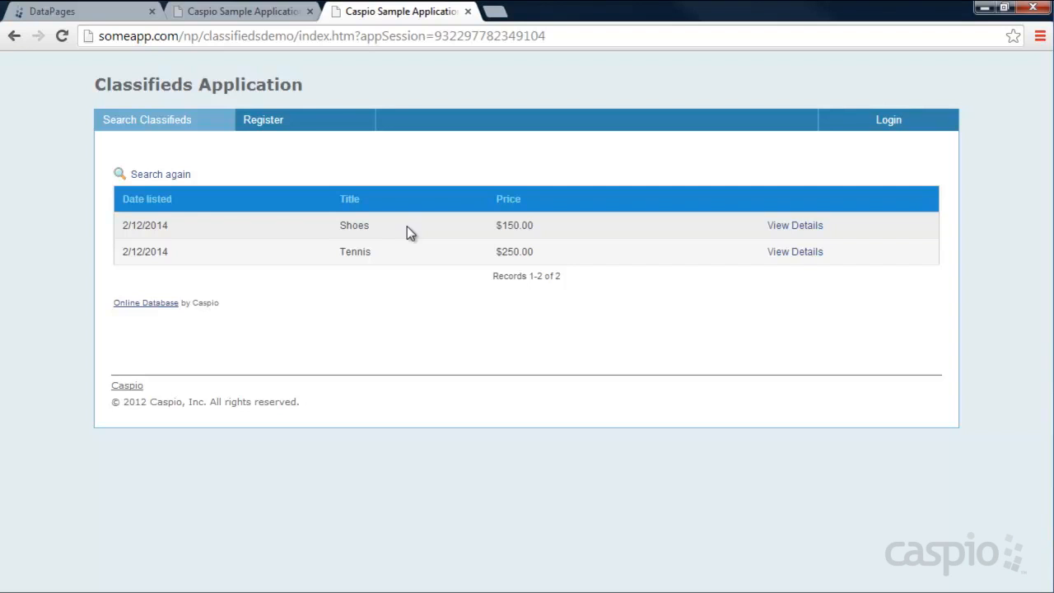
{"action": "left_click", "coordinate": [792, 253]}
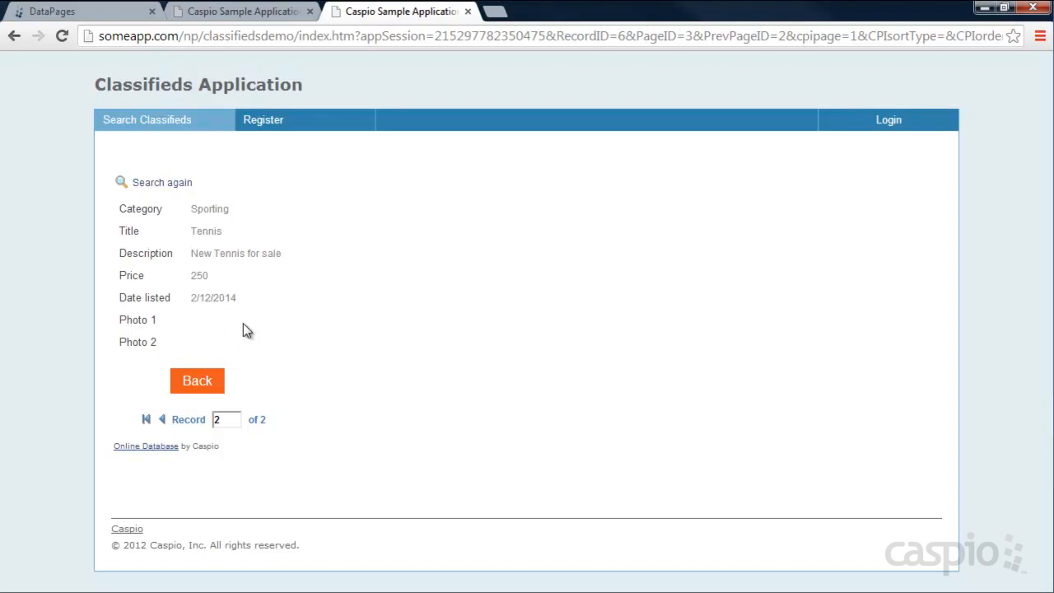
{"action": "left_click_drag", "start_coordinate": [162, 320], "coordinate": [124, 342]}
{"action": "left_click", "coordinate": [74, 11]}
{"action": "left_click", "coordinate": [261, 307]}
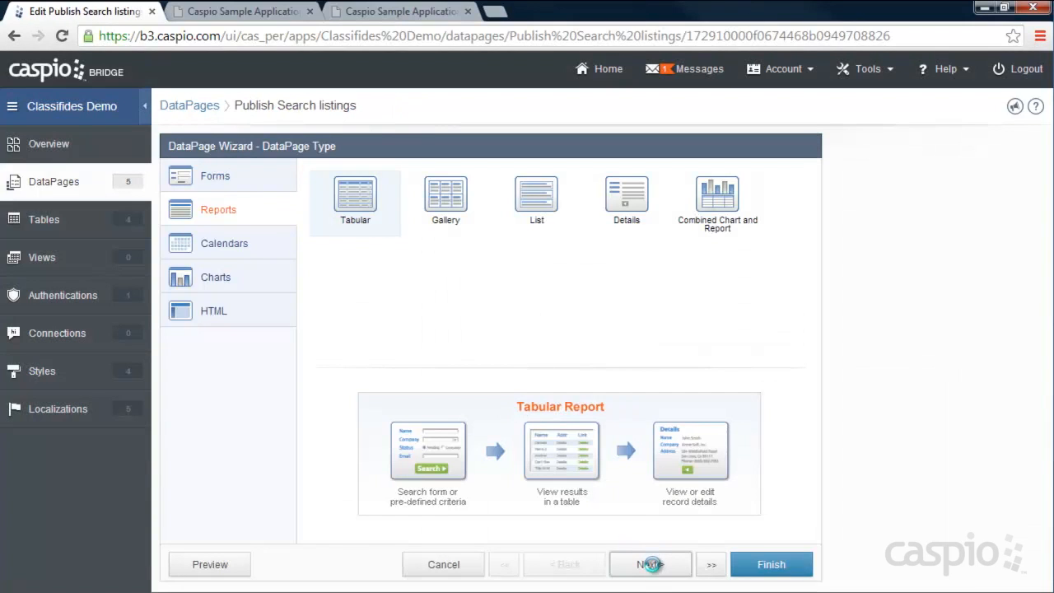
- Turn on advanced options and parameters in the Publish Search listings data source settings
{"action": "left_click", "coordinate": [650, 563]}
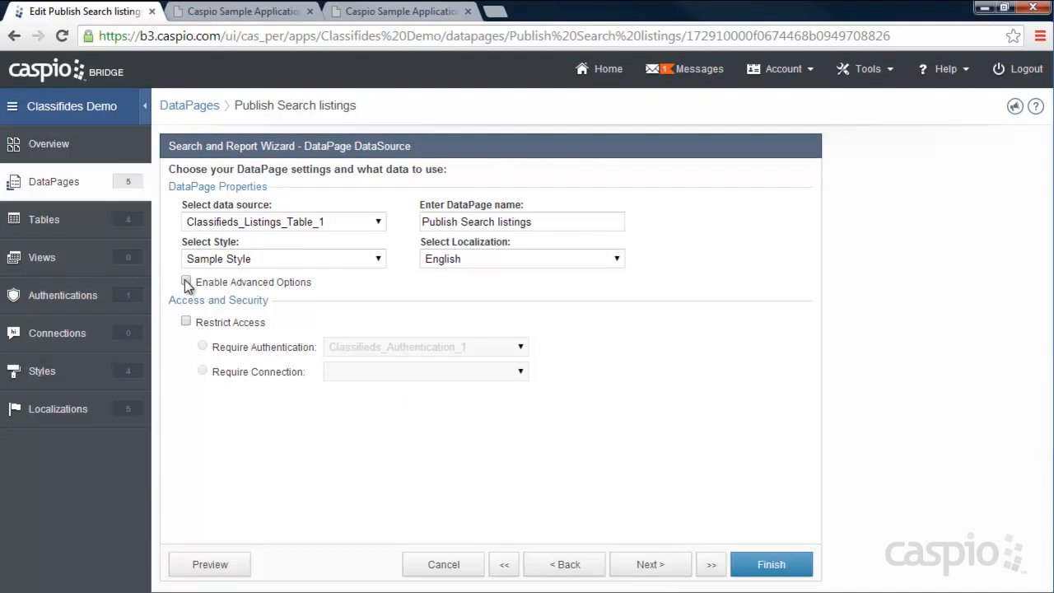
{"action": "left_click", "coordinate": [186, 283]}
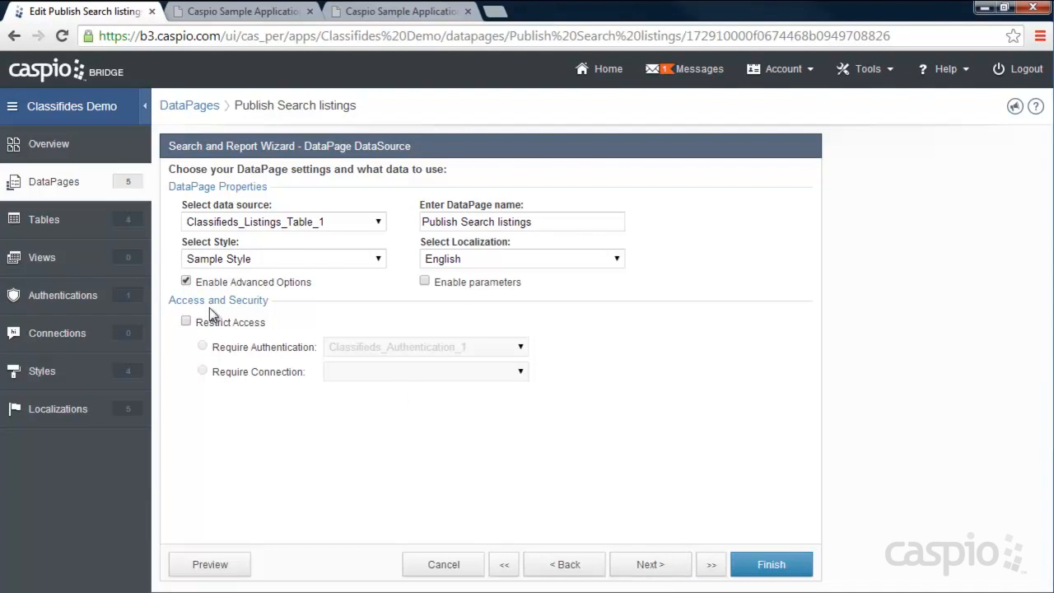
{"action": "left_click", "coordinate": [424, 283]}
{"action": "left_click", "coordinate": [710, 564]}
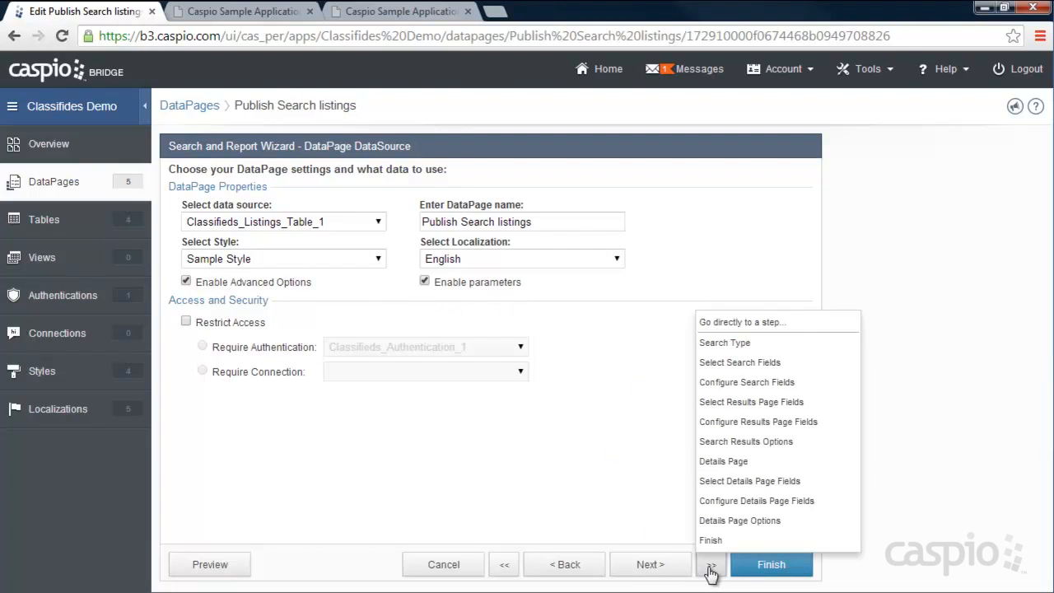
{"action": "left_click", "coordinate": [736, 501]}
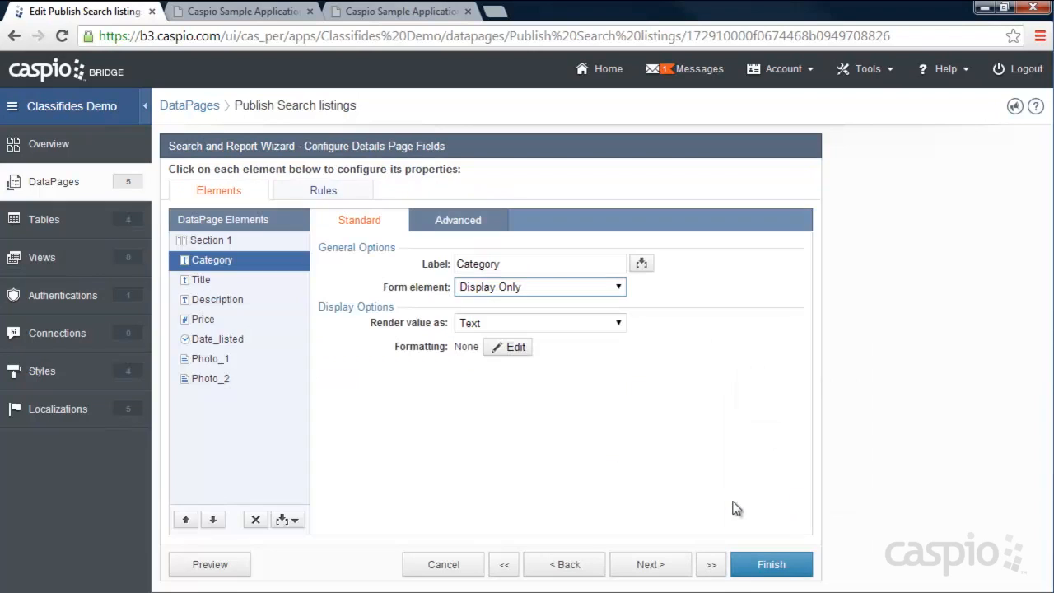
- Hide Photo_1, Photo_2 and Description when blank on the details page, then finish
{"action": "left_click", "coordinate": [216, 362]}
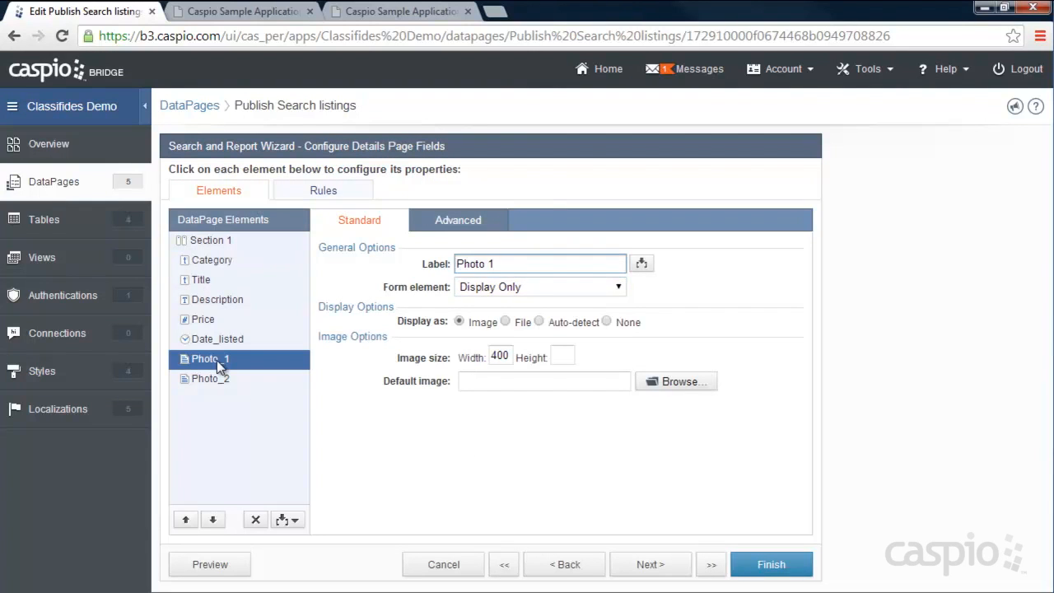
{"action": "left_click", "coordinate": [474, 227]}
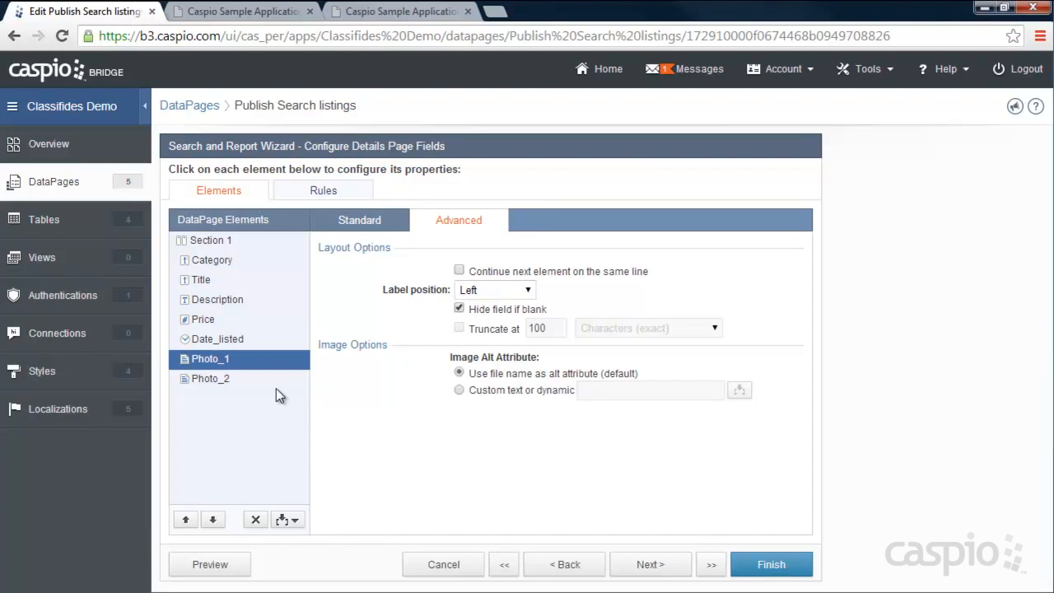
{"action": "left_click", "coordinate": [229, 381]}
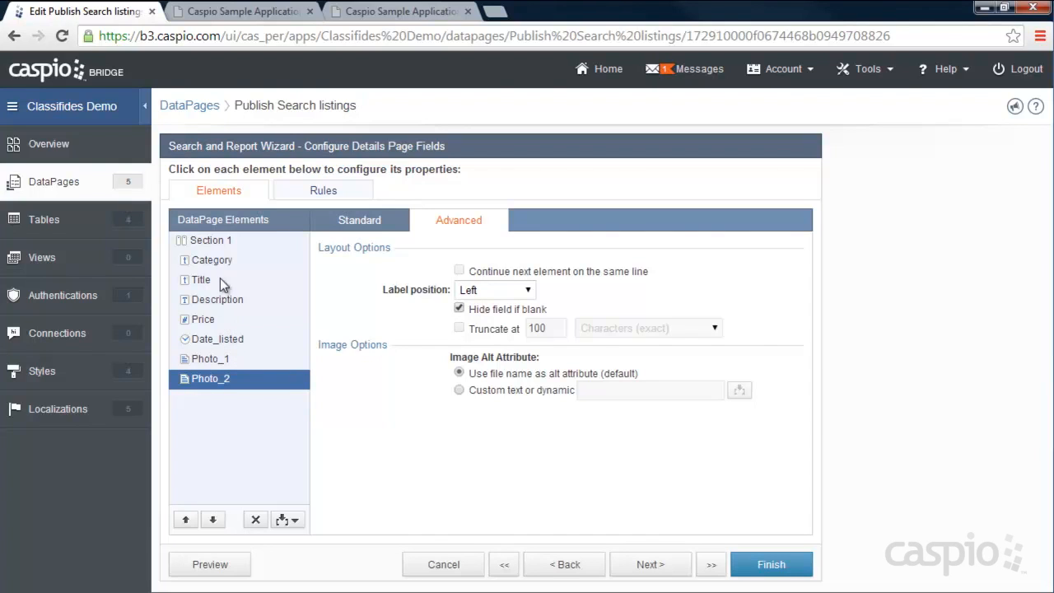
{"action": "left_click", "coordinate": [218, 300]}
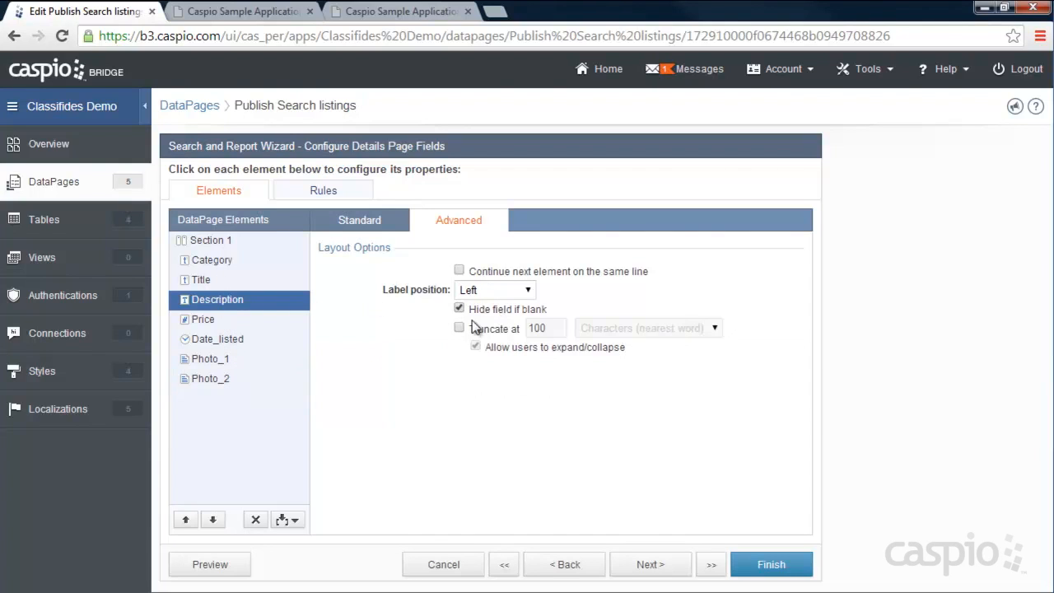
{"action": "left_click", "coordinate": [236, 319]}
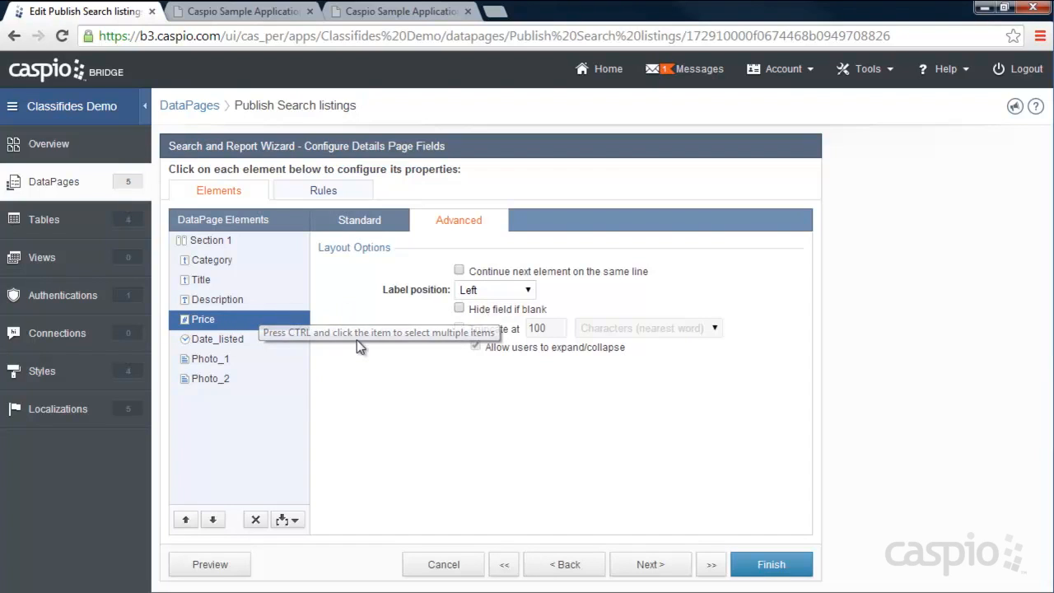
{"action": "left_click", "coordinate": [784, 564]}
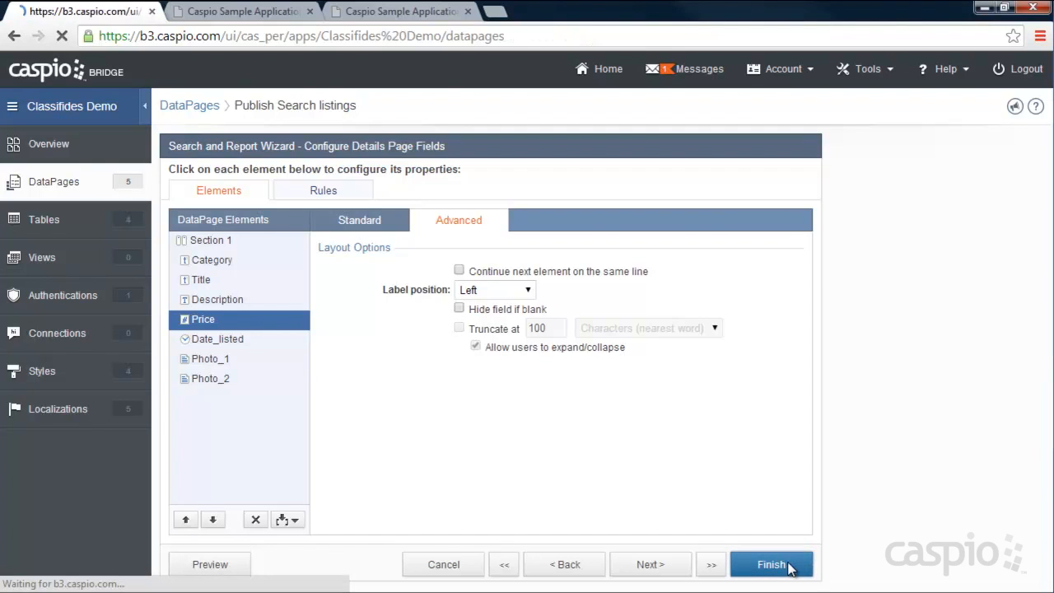
- Reload the live Tennis listing, rerun the search, view the Shoes and BMW details, then return to DataPages
{"action": "left_click", "coordinate": [237, 12]}
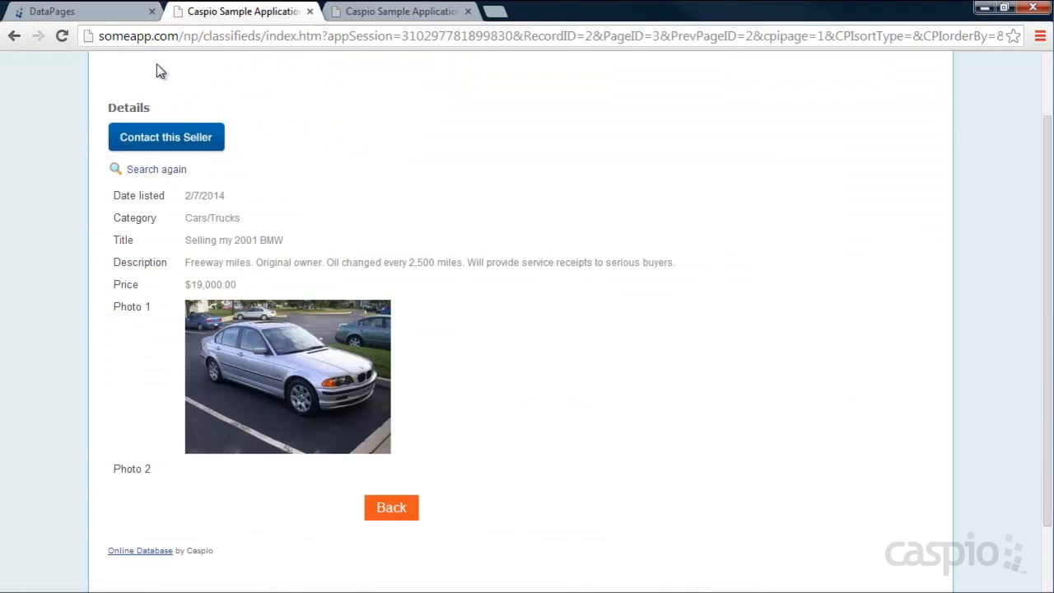
{"action": "left_click", "coordinate": [384, 15]}
{"action": "left_click", "coordinate": [62, 37]}
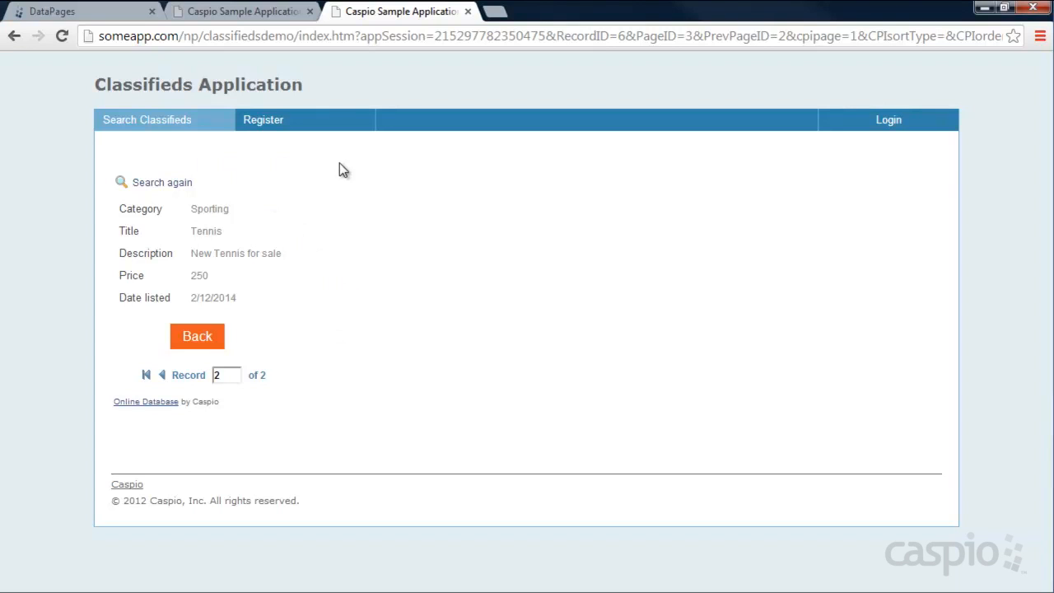
{"action": "left_click", "coordinate": [158, 182]}
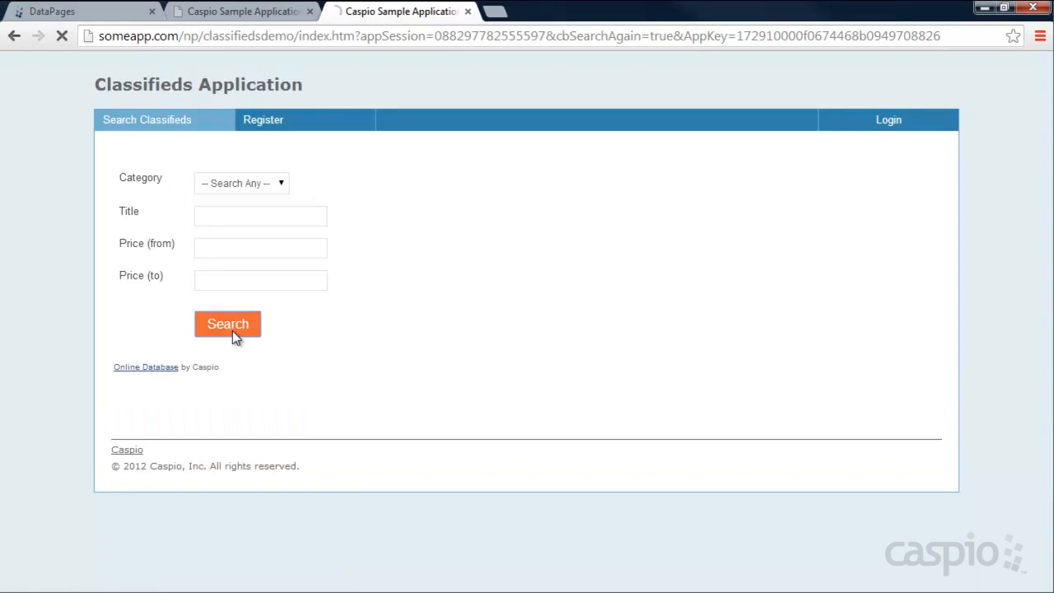
{"action": "left_click", "coordinate": [232, 330]}
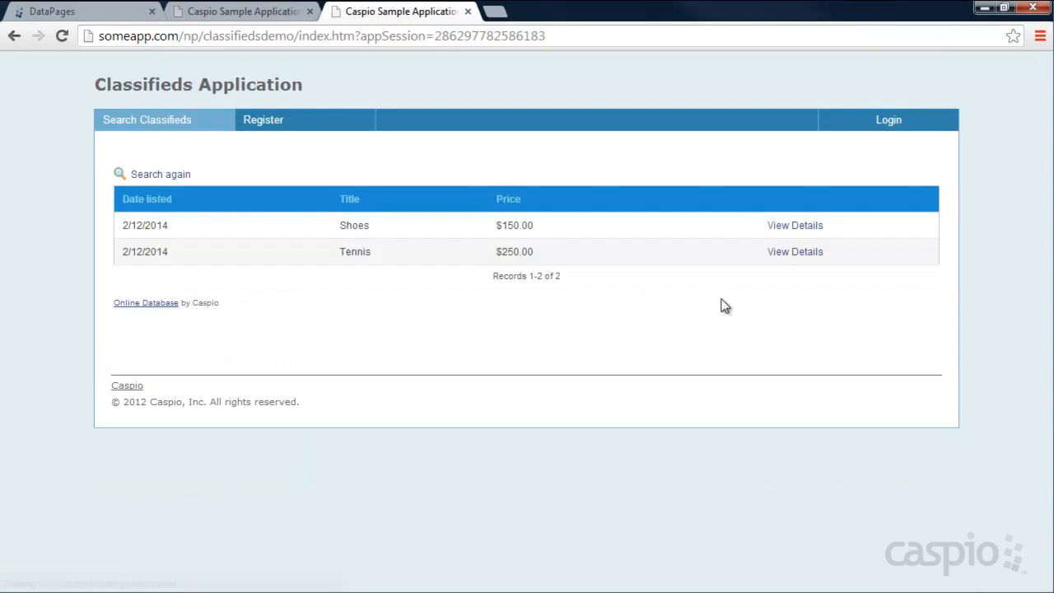
{"action": "left_click", "coordinate": [804, 228]}
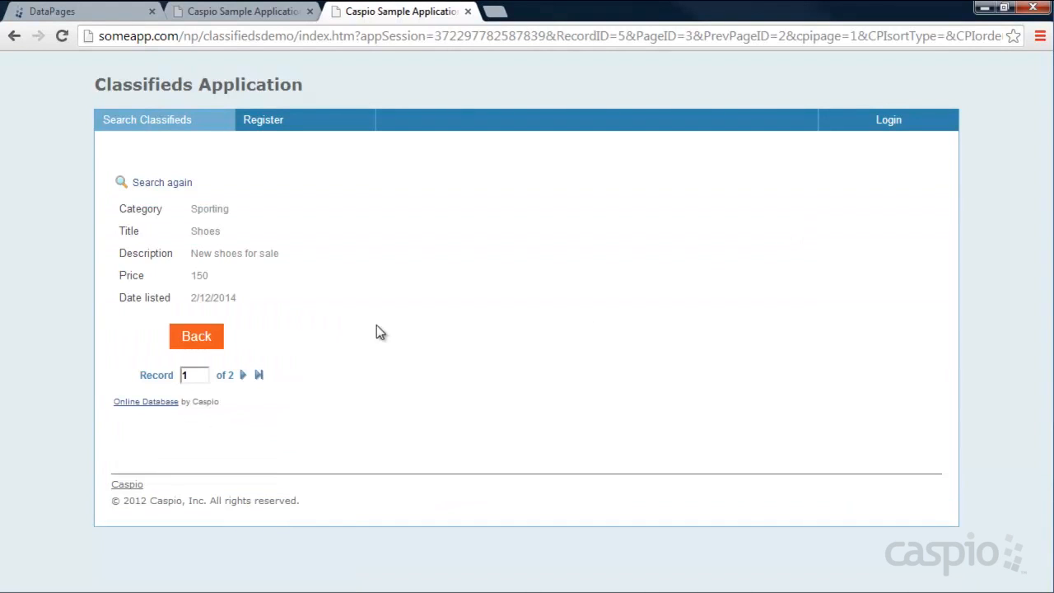
{"action": "left_click", "coordinate": [317, 11]}
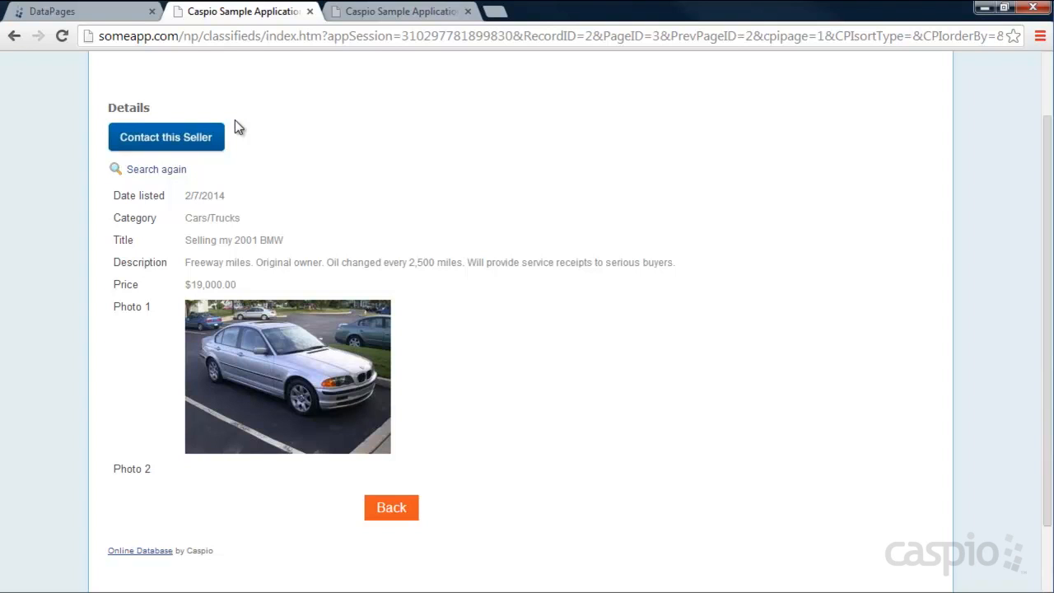
{"action": "left_click", "coordinate": [91, 12]}
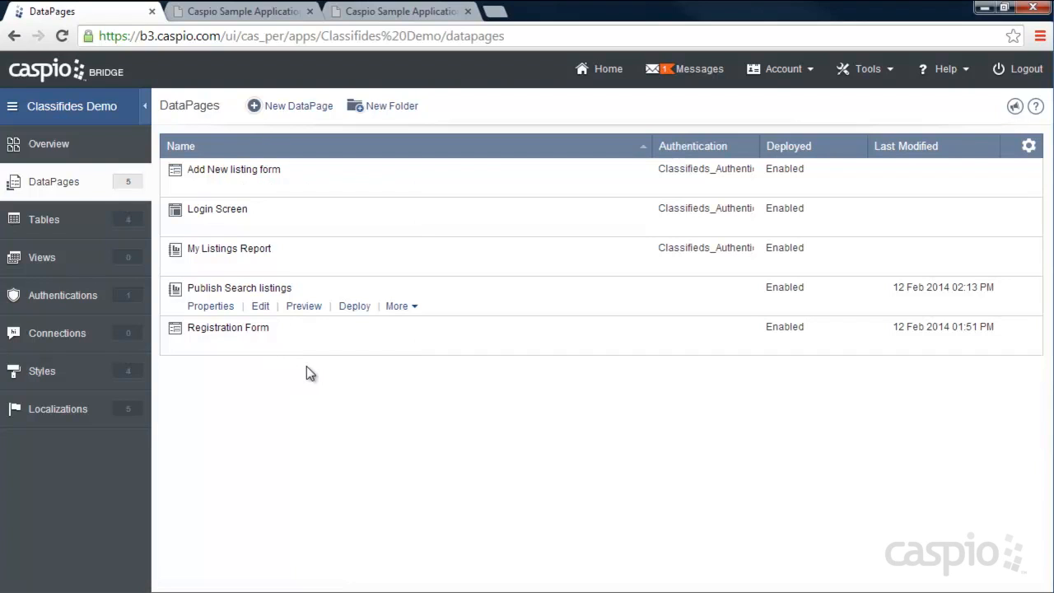
- Start a new Submission Form DataPage on Classifieds_Messages_1 using Sample Style
{"action": "left_click", "coordinate": [300, 108]}
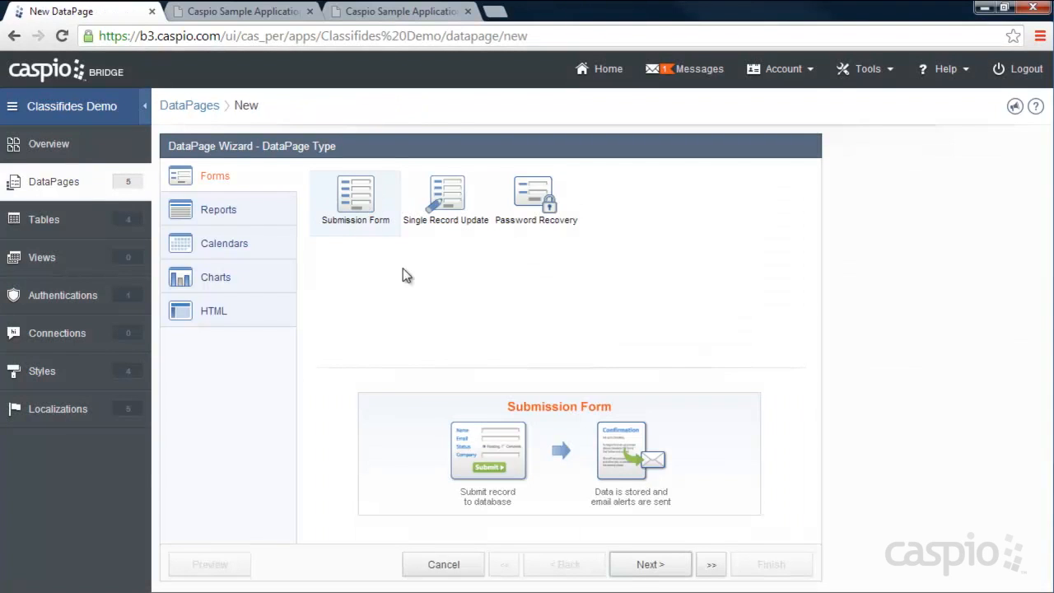
{"action": "left_click", "coordinate": [649, 565]}
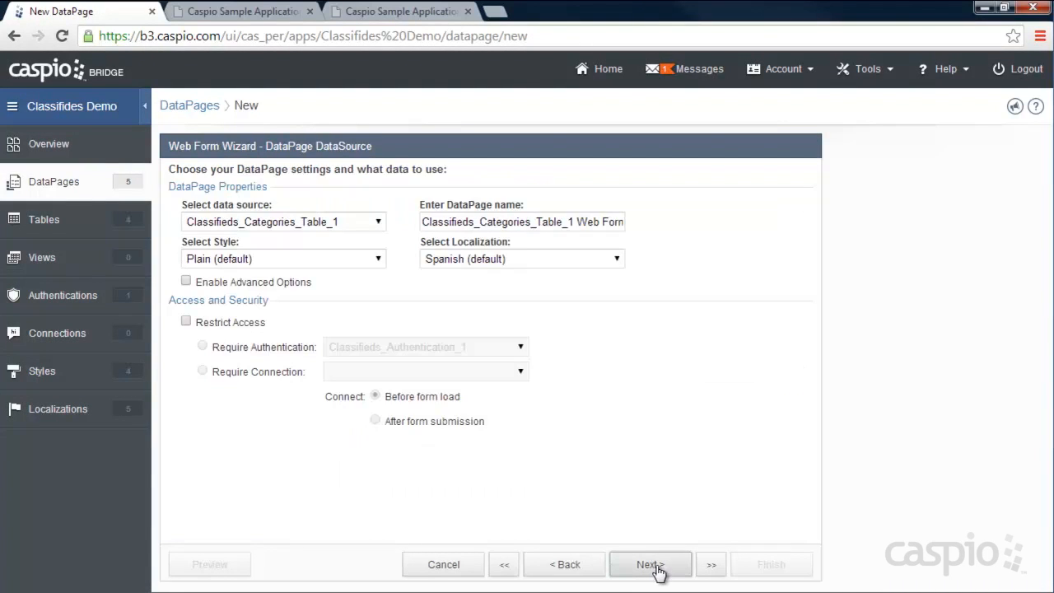
{"action": "left_click", "coordinate": [317, 228]}
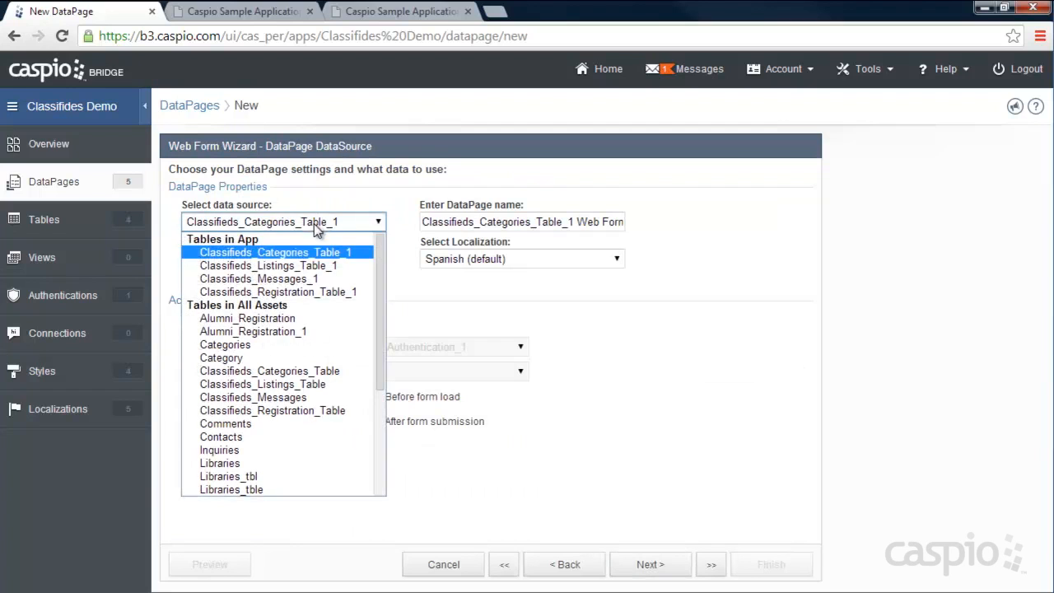
{"action": "left_click", "coordinate": [306, 280]}
{"action": "left_click", "coordinate": [294, 264]}
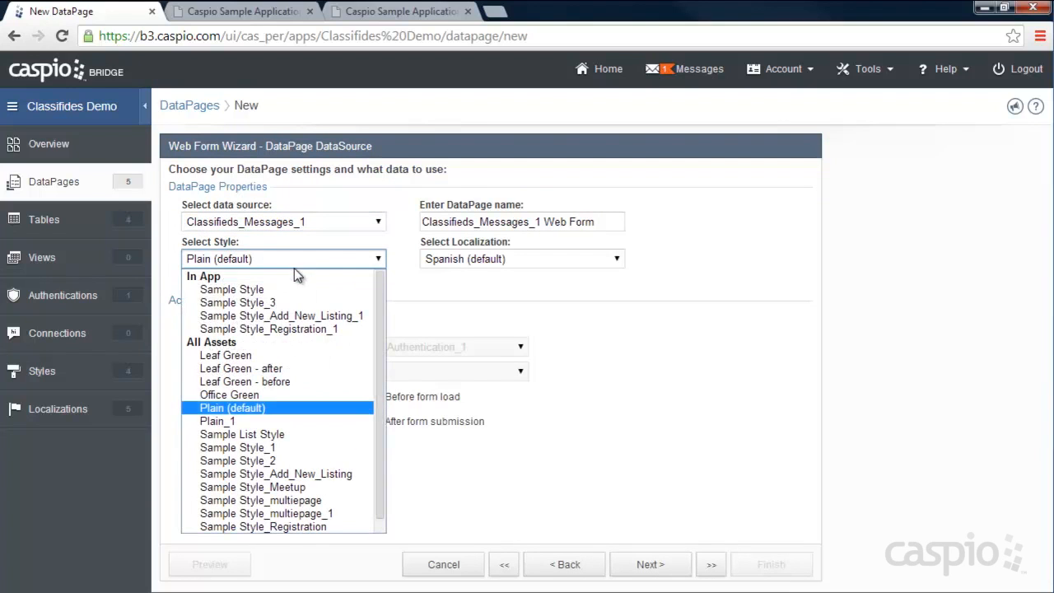
{"action": "left_click", "coordinate": [284, 291]}
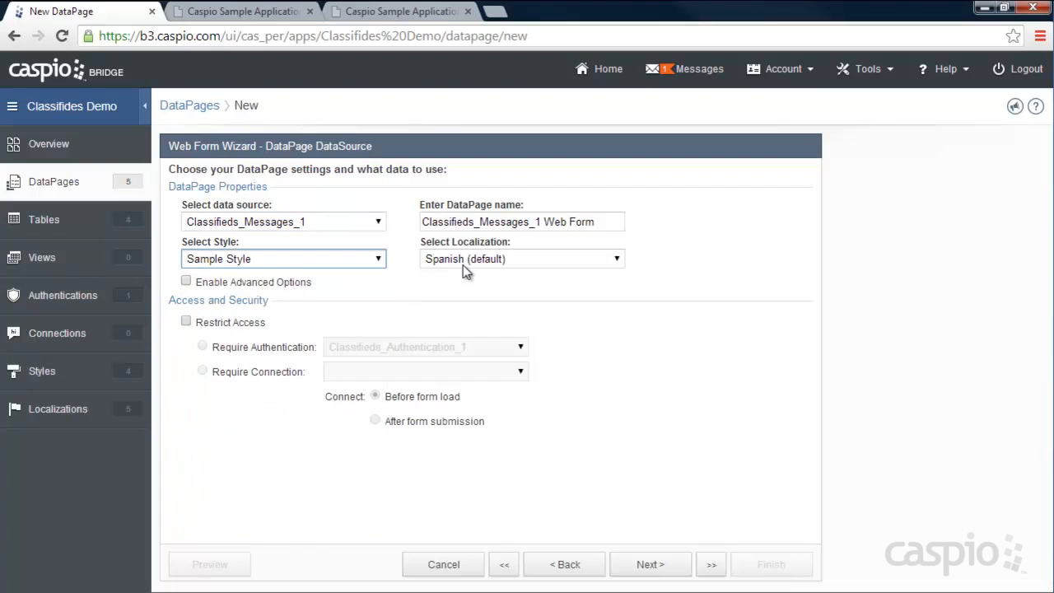
- Name it Contact Form, set English localization, and enable advanced options and parameters
{"action": "left_click_drag", "start_coordinate": [592, 216], "coordinate": [403, 231]}
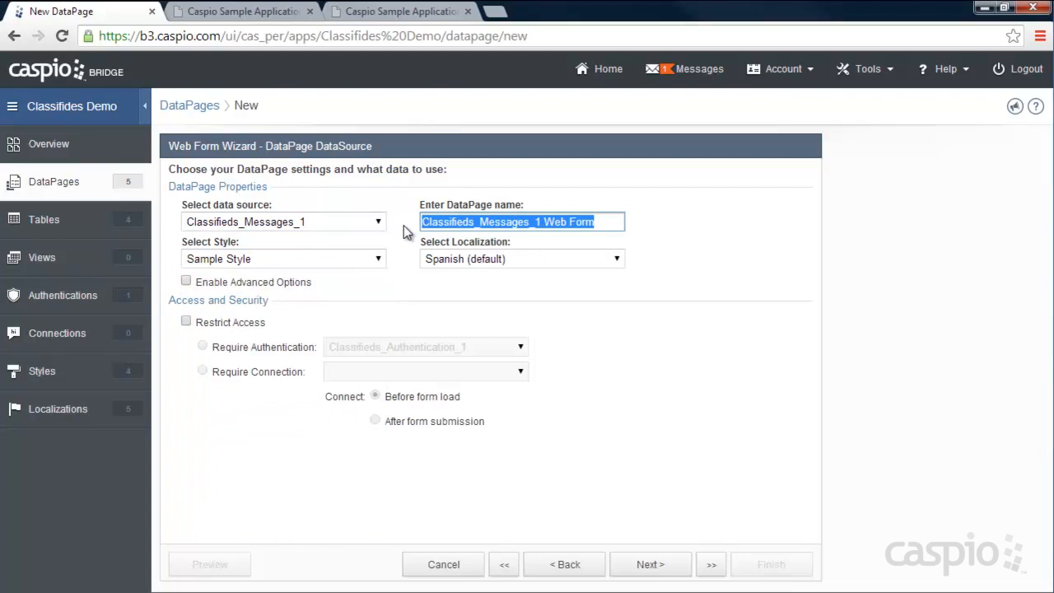
{"action": "type", "text": "Submissio"}
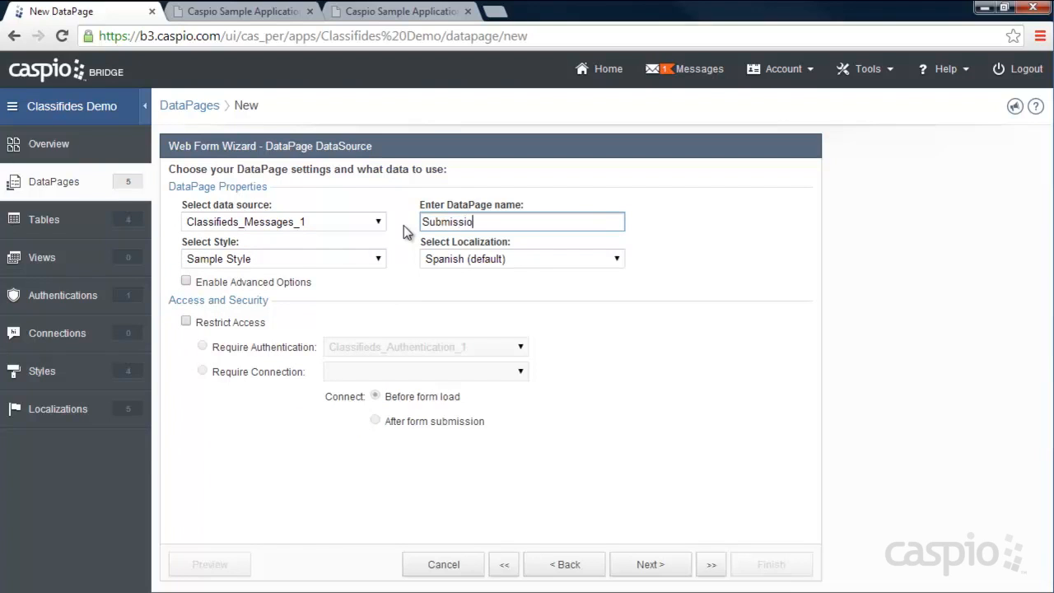
{"action": "type", "text": "n Fo"}
{"action": "key", "text": "BackSpace"}
{"action": "key", "text": "BackSpace"}
{"action": "key", "text": "BackSpace"}
{"action": "key", "text": "BackSpace"}
{"action": "key", "text": "BackSpace"}
{"action": "key", "text": "BackSpace"}
{"action": "key", "text": "BackSpace"}
{"action": "key", "text": "BackSpace"}
{"action": "key", "text": "BackSpace"}
{"action": "key", "text": "BackSpace"}
{"action": "key", "text": "BackSpace"}
{"action": "key", "text": "BackSpace"}
{"action": "key", "text": "BackSpace"}
{"action": "type", "text": "Contact Form"}
{"action": "left_click", "coordinate": [466, 259]}
{"action": "scroll", "coordinate": [460, 329], "scroll_direction": "up", "scroll_amount": 3}
{"action": "left_click", "coordinate": [453, 289]}
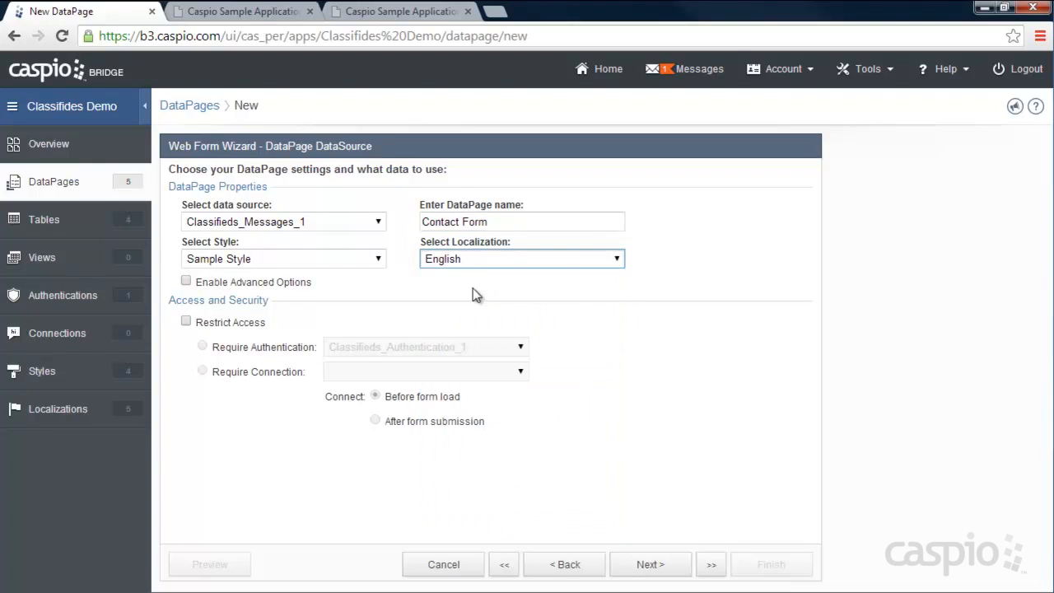
{"action": "left_click", "coordinate": [228, 284]}
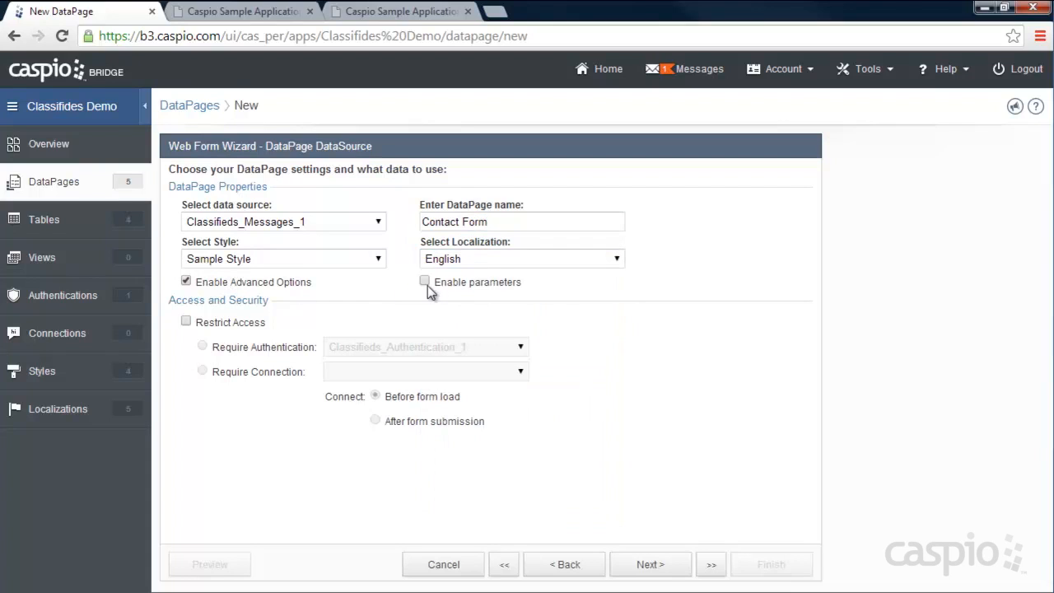
{"action": "left_click", "coordinate": [454, 283]}
{"action": "left_click", "coordinate": [670, 567]}
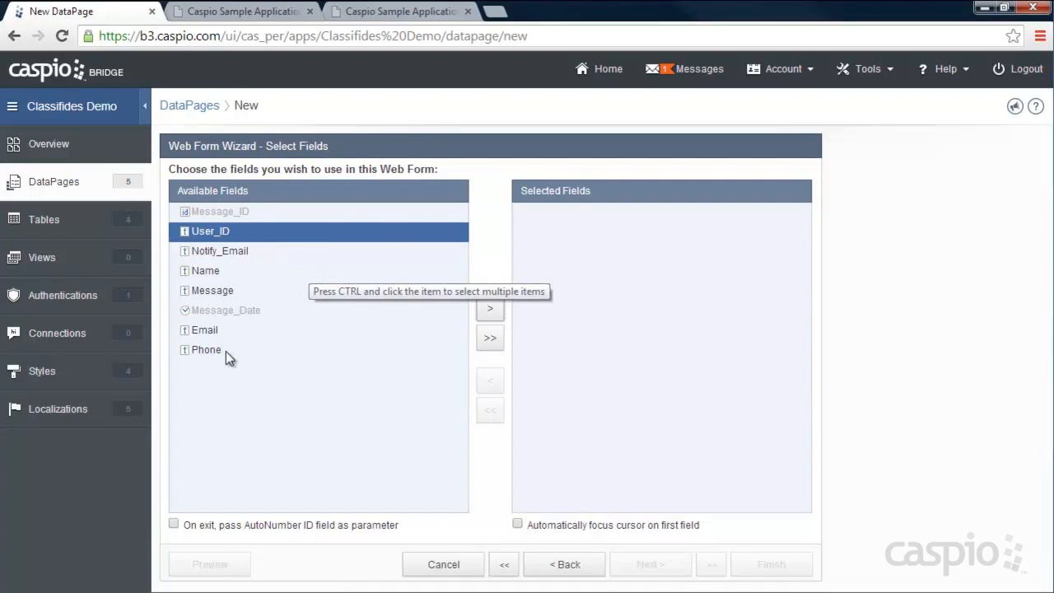
- Add all six fields, User_ID through Phone, to the form and continue to Configure Fields
{"action": "left_click", "coordinate": [492, 341]}
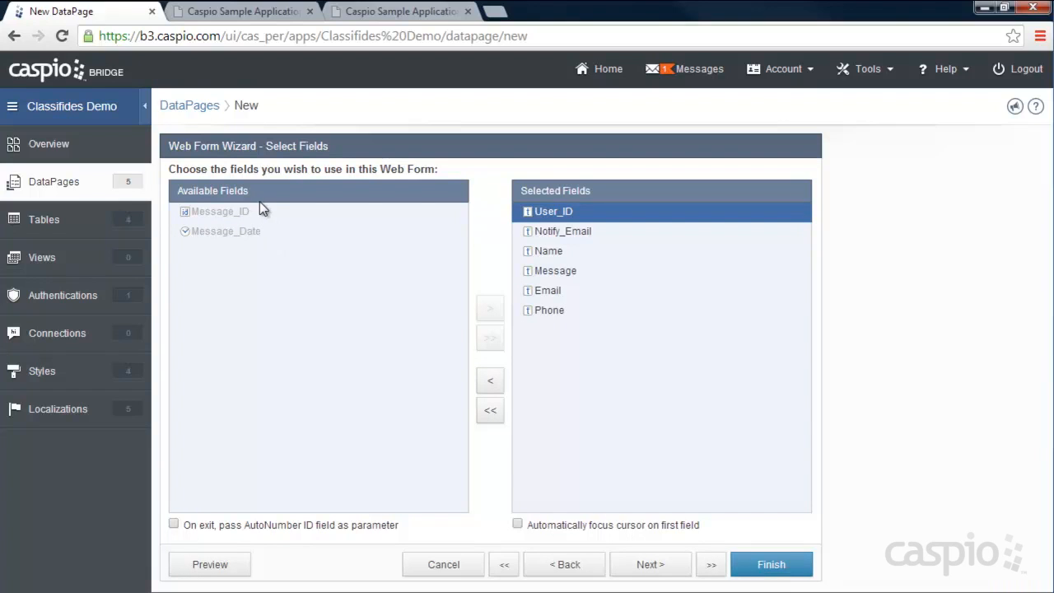
{"action": "left_click", "coordinate": [649, 564]}
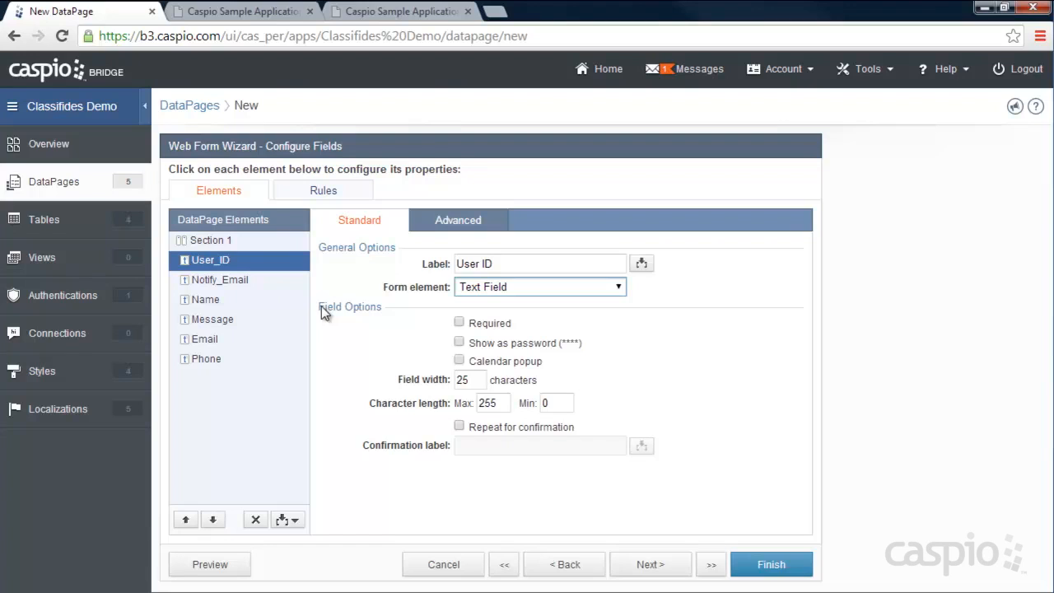
{"action": "right_click", "coordinate": [232, 259]}
{"action": "left_click", "coordinate": [327, 234]}
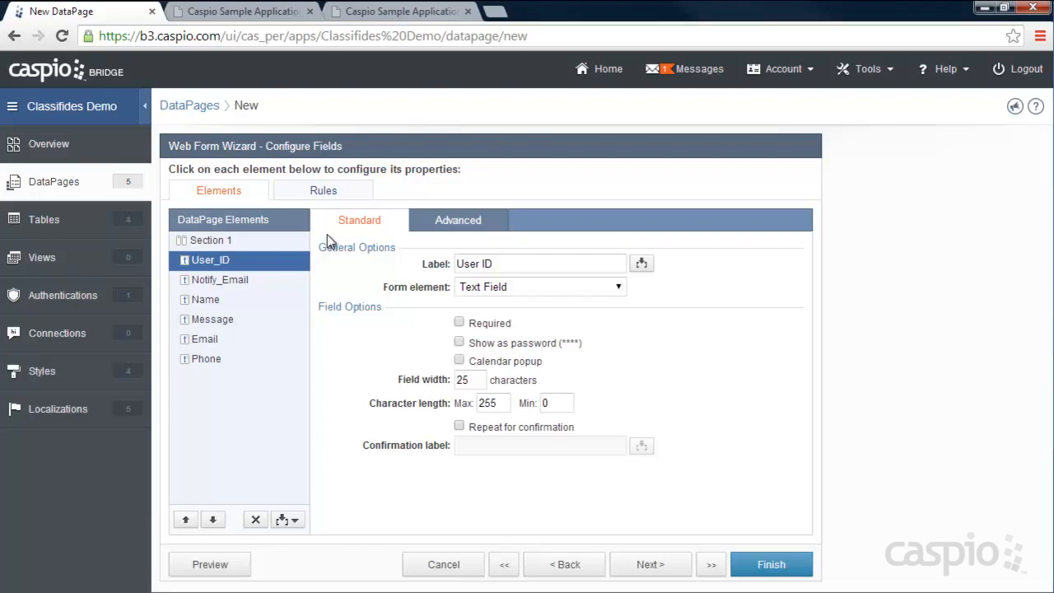
{"action": "left_click", "coordinate": [467, 224]}
{"action": "left_click", "coordinate": [497, 346]}
{"action": "left_click", "coordinate": [520, 362]}
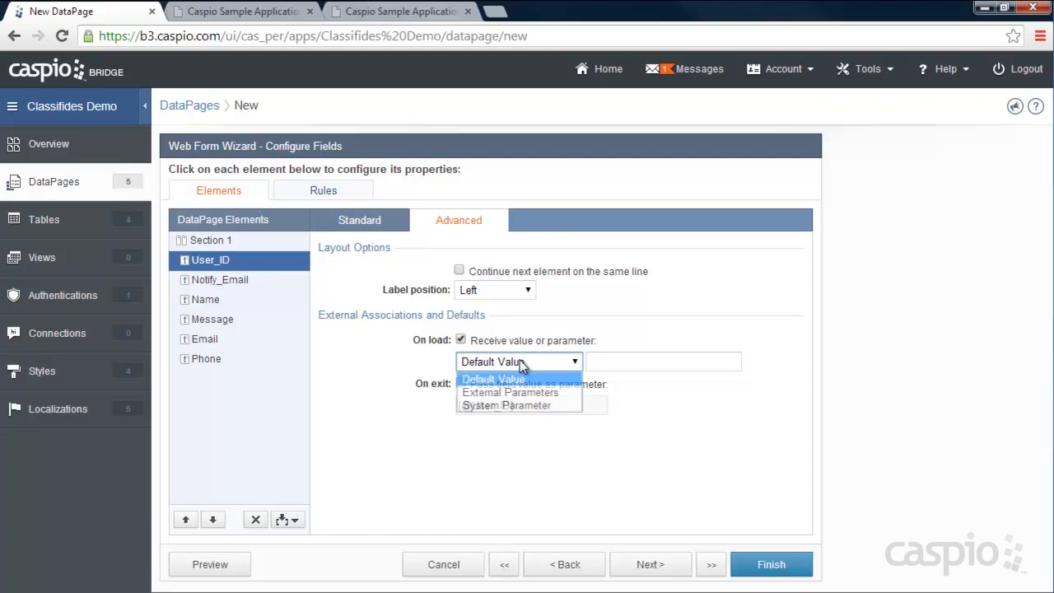
{"action": "left_click", "coordinate": [522, 391]}
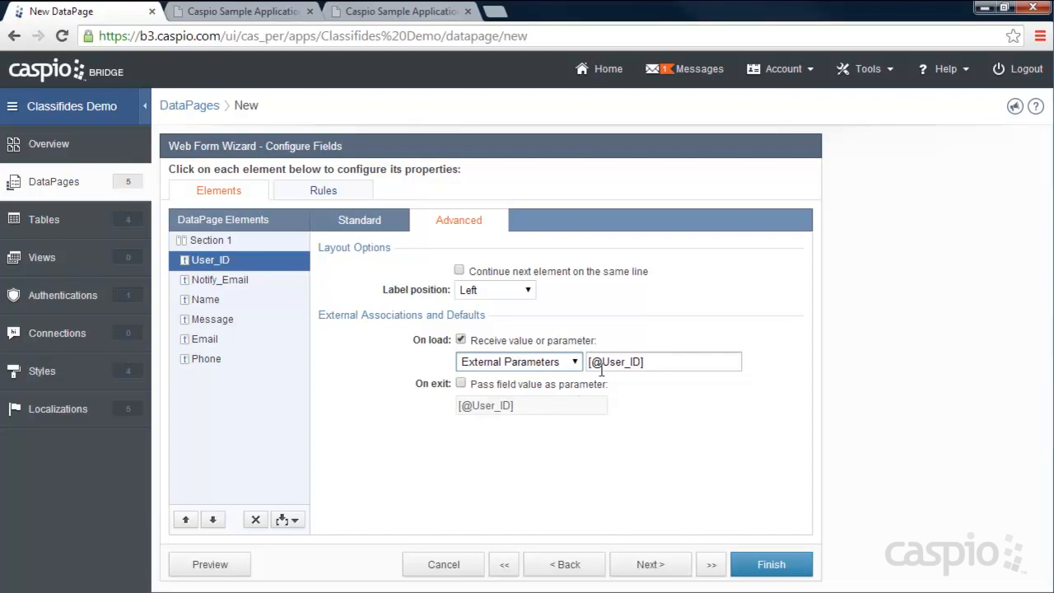
{"action": "mouse_move", "coordinate": [601, 362]}
{"action": "left_mouse_down"}
{"action": "mouse_move", "coordinate": [641, 362]}
{"action": "mouse_move", "coordinate": [602, 362]}
{"action": "left_mouse_up"}
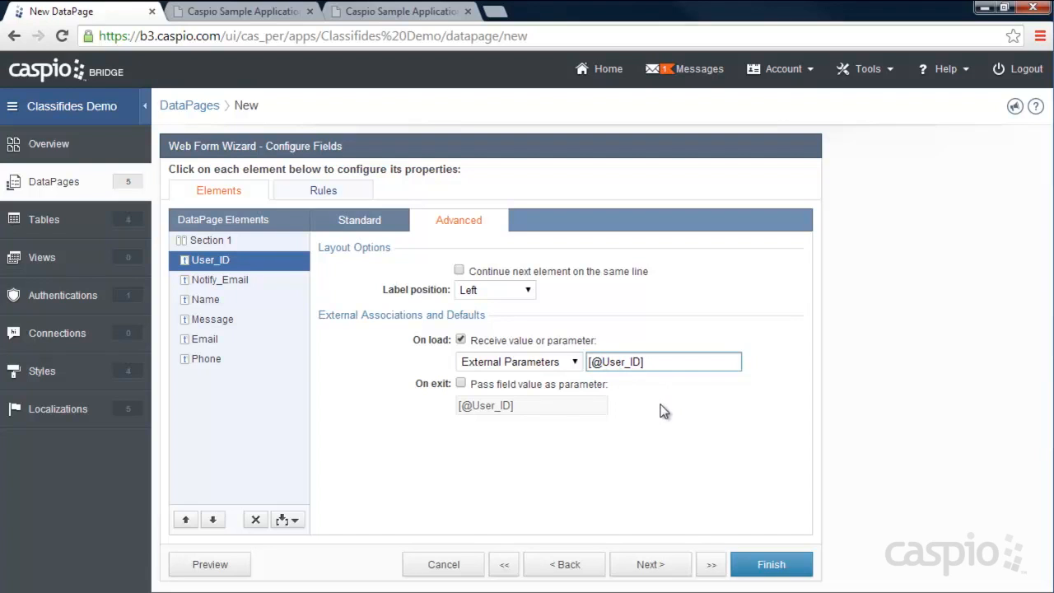
{"action": "left_click", "coordinate": [368, 231]}
- Make User_ID a dropdown from lookup table Classifieds_Registration_Table_1, displaying and storing User_ID
{"action": "left_click", "coordinate": [510, 286]}
{"action": "left_click", "coordinate": [518, 370]}
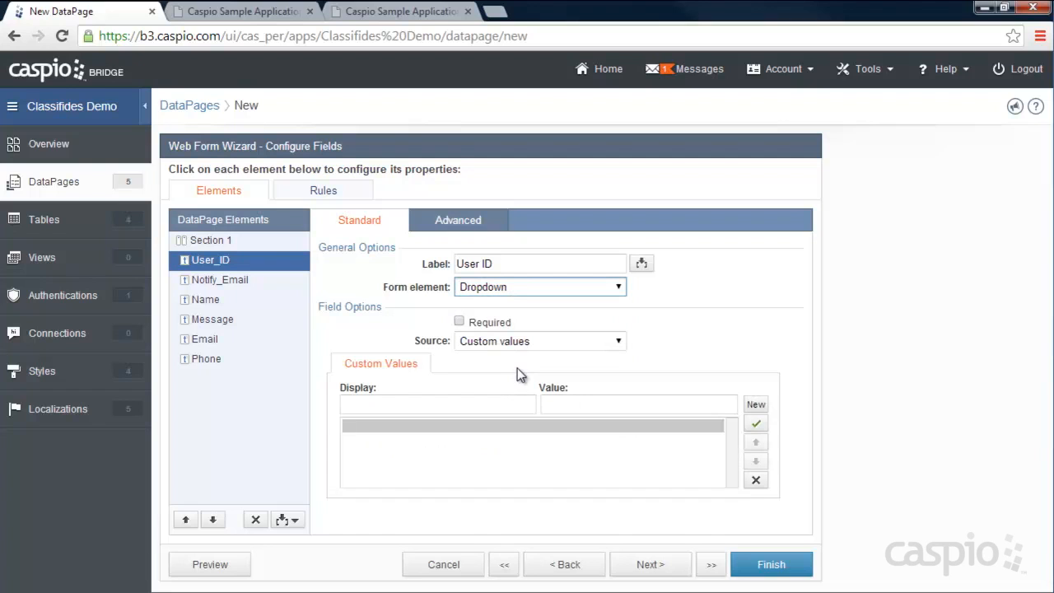
{"action": "left_click", "coordinate": [501, 340]}
{"action": "left_click", "coordinate": [508, 372]}
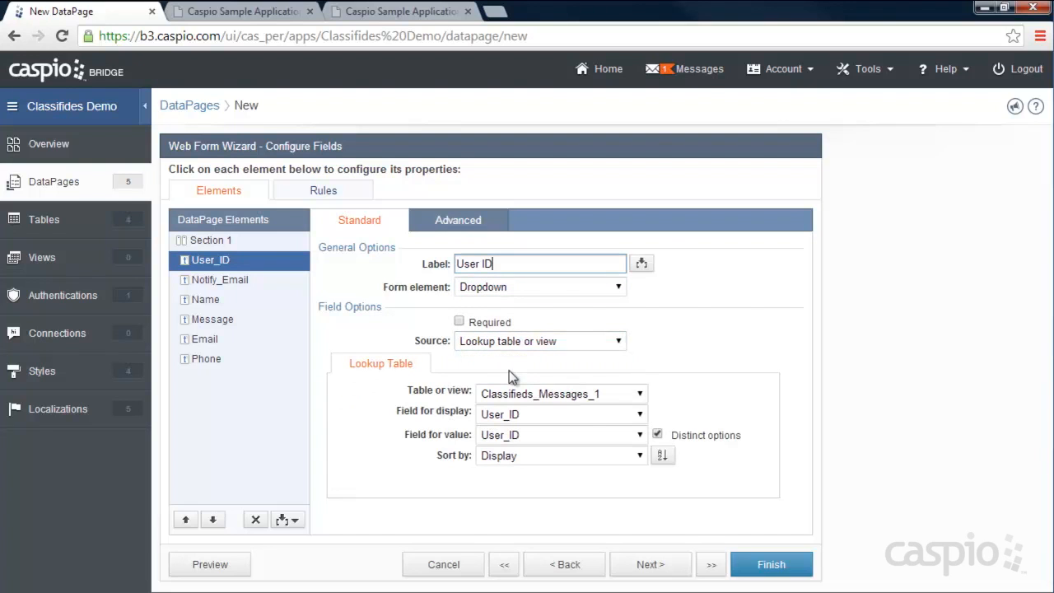
{"action": "left_click", "coordinate": [525, 394]}
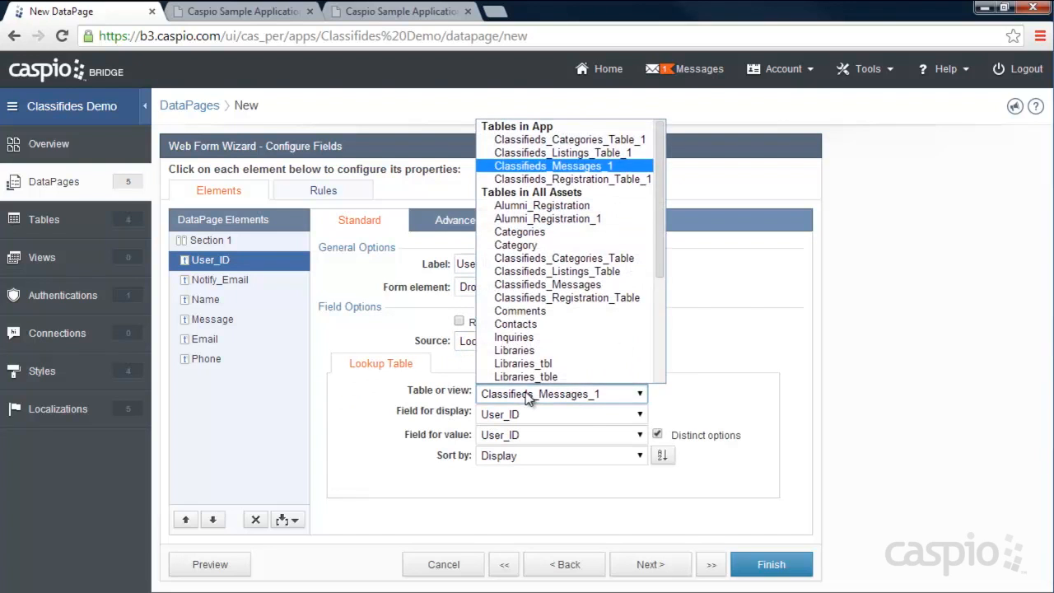
{"action": "left_click", "coordinate": [560, 178]}
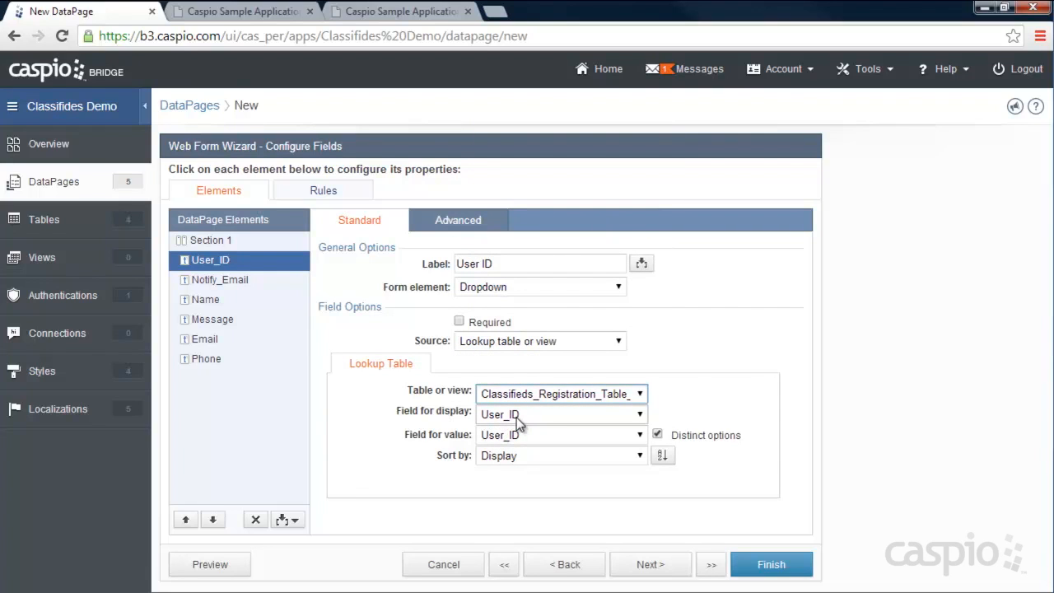
{"action": "left_click", "coordinate": [230, 281]}
{"action": "left_click", "coordinate": [494, 286]}
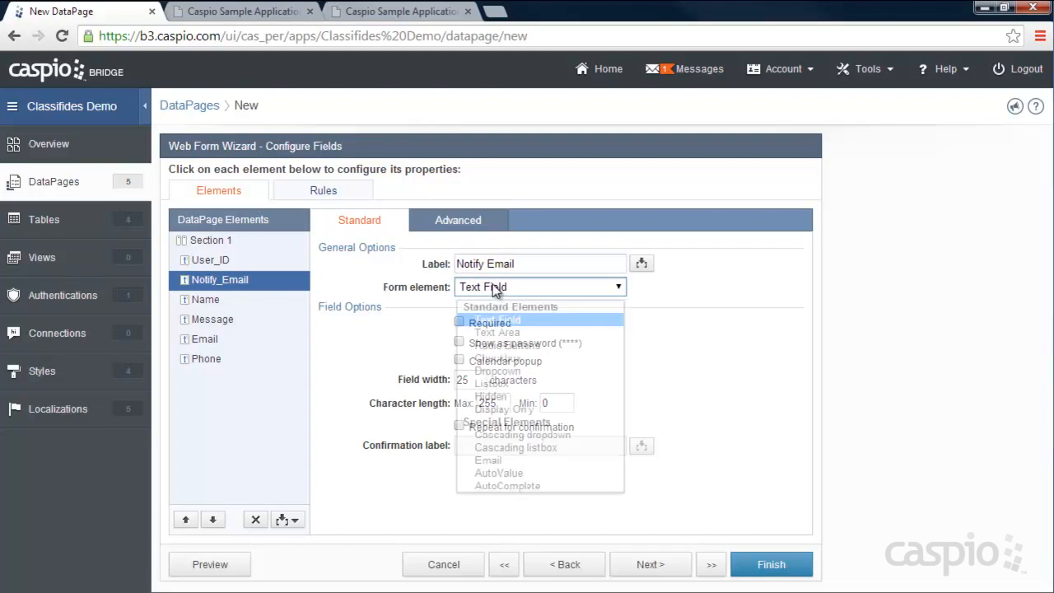
- Make Notify_Email a cascading dropdown on the registration table, filtered by User_ID, showing and storing Email
{"action": "left_click", "coordinate": [502, 437]}
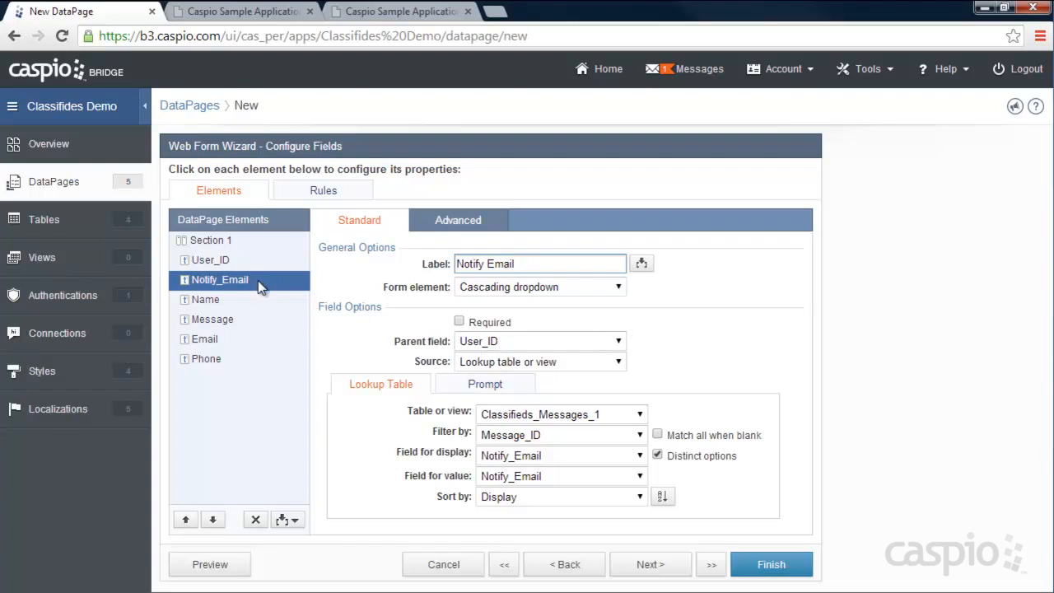
{"action": "left_click", "coordinate": [518, 415]}
{"action": "left_click", "coordinate": [543, 198]}
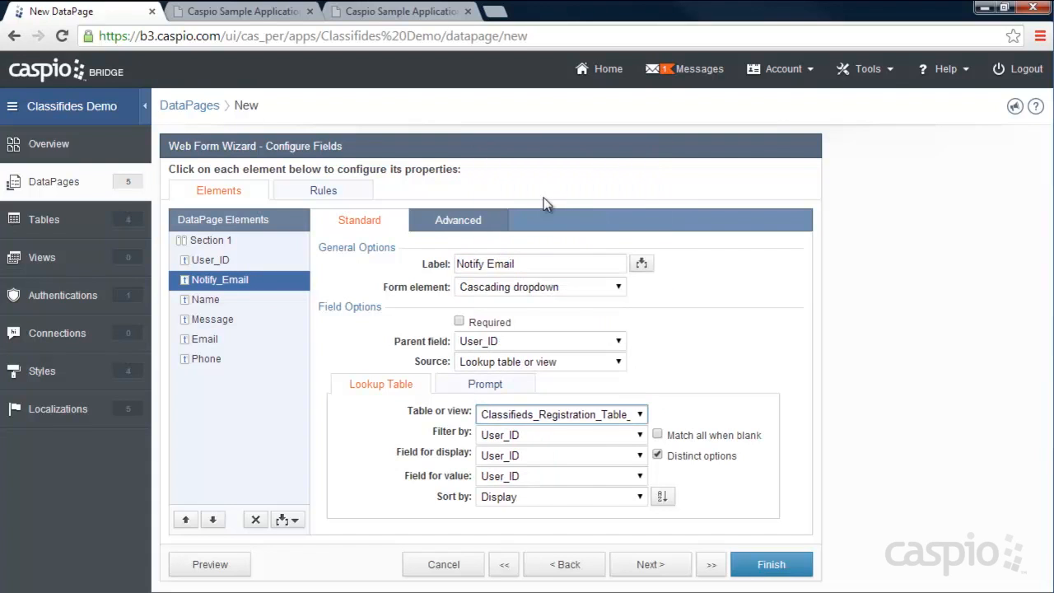
{"action": "left_click", "coordinate": [520, 456]}
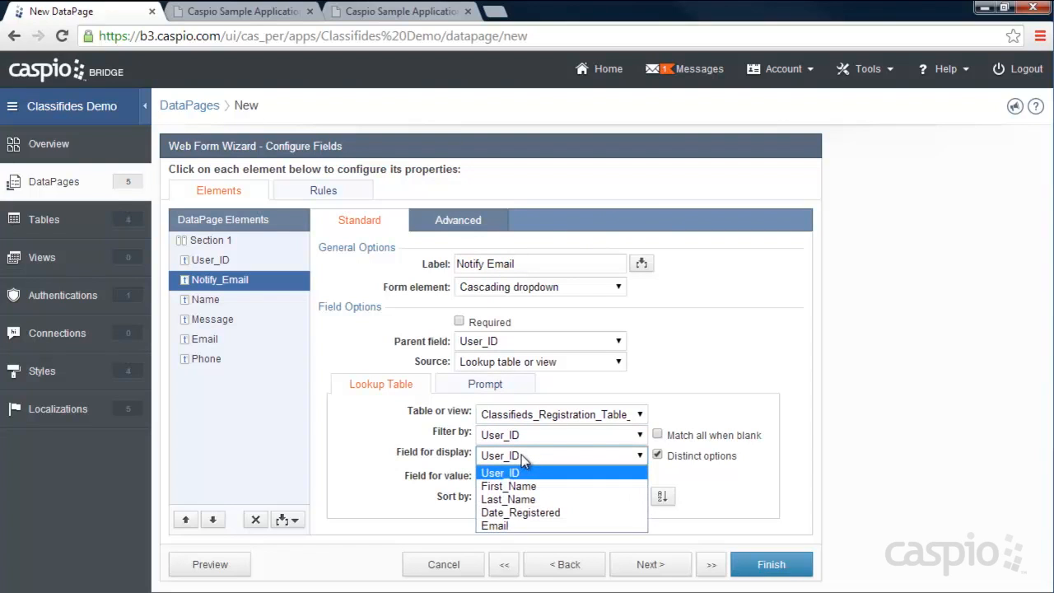
{"action": "left_click", "coordinate": [494, 526]}
{"action": "left_click", "coordinate": [514, 476]}
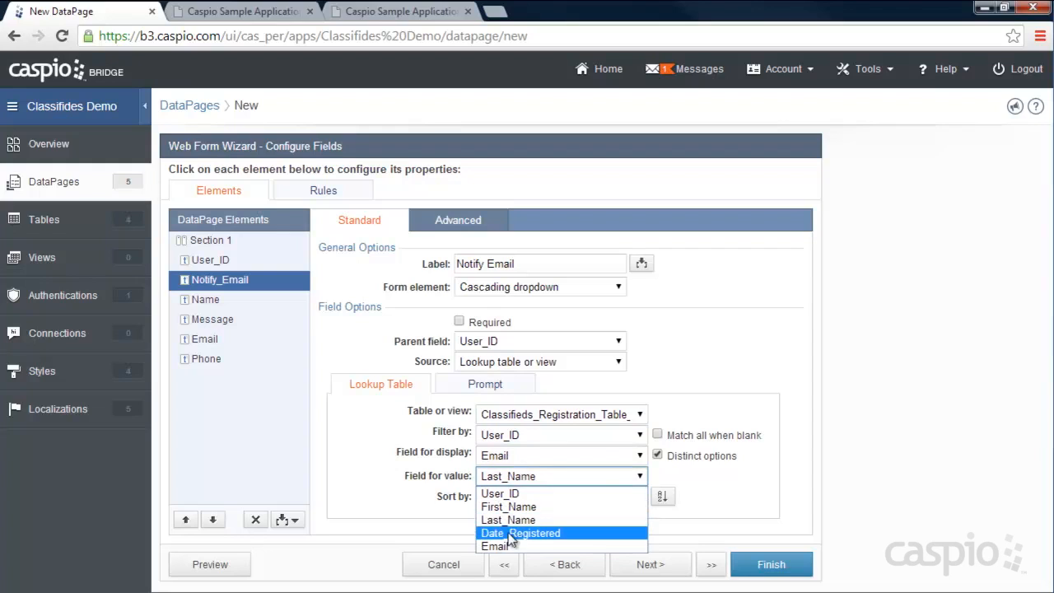
{"action": "left_click", "coordinate": [496, 546]}
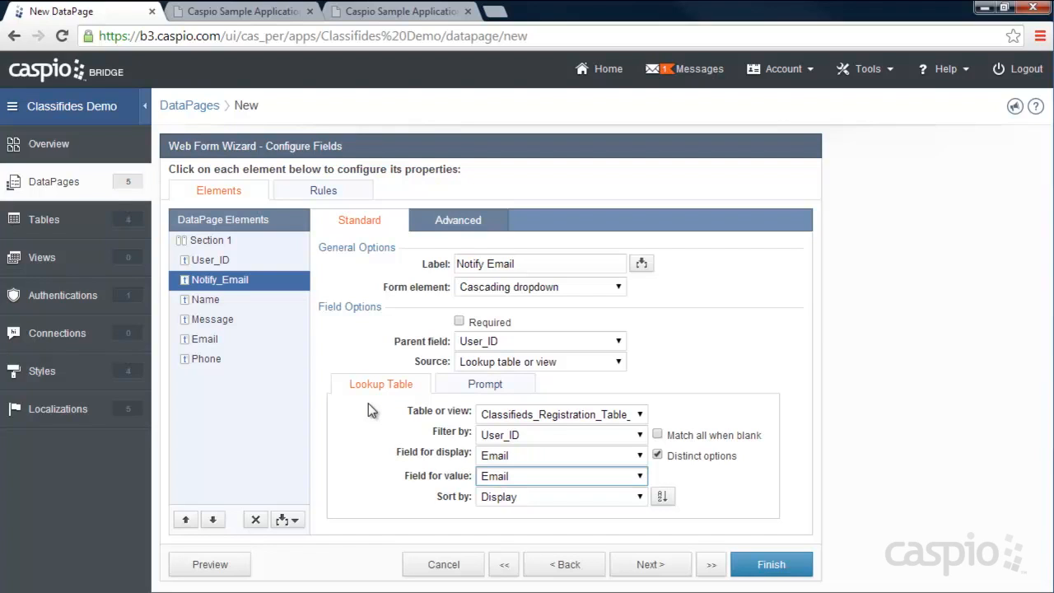
{"action": "left_click", "coordinate": [213, 262]}
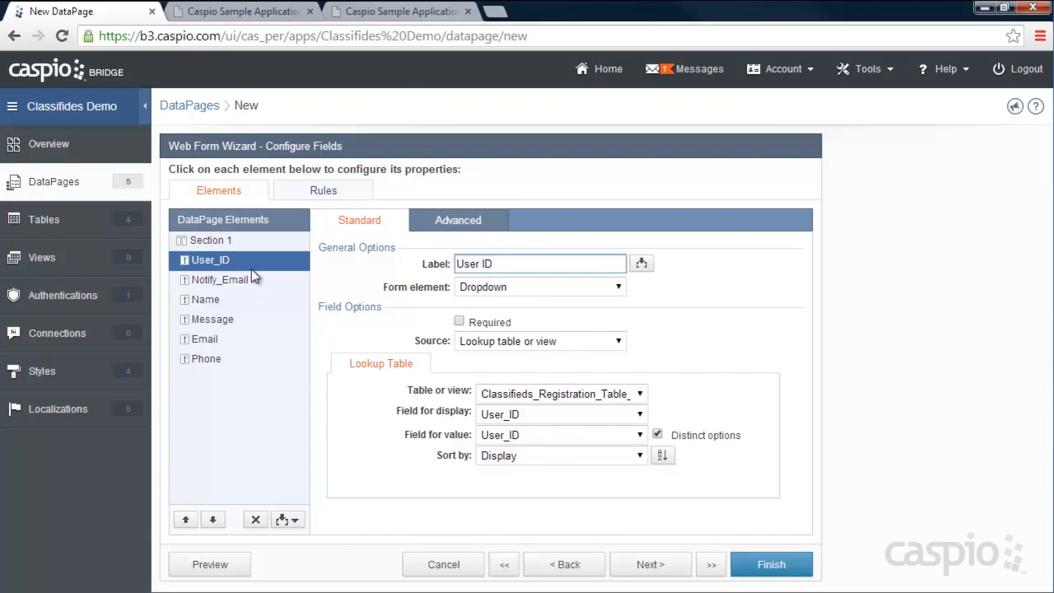
{"action": "left_click", "coordinate": [226, 277]}
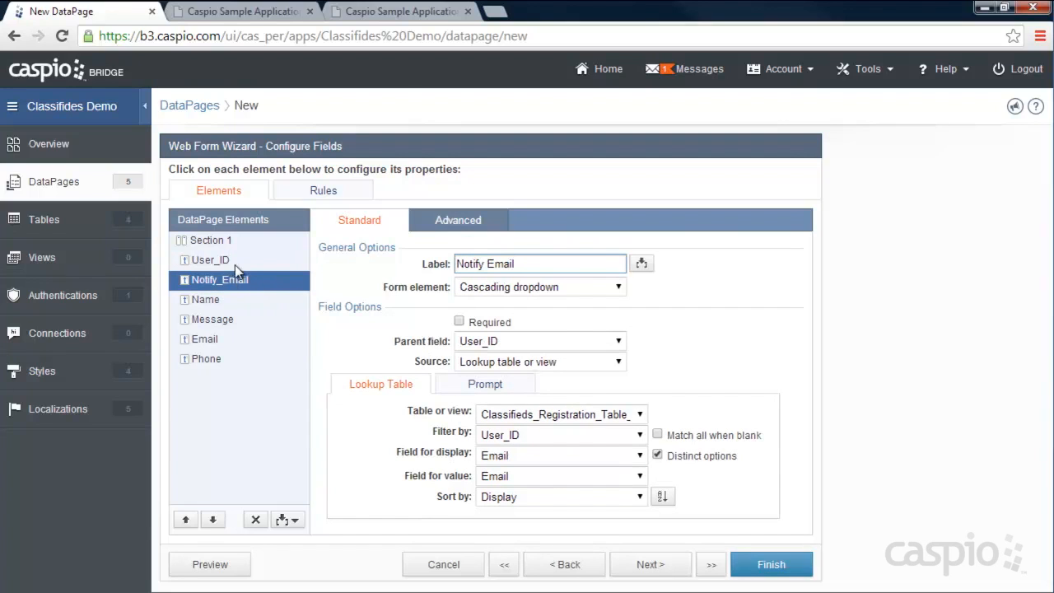
{"action": "left_click", "coordinate": [214, 300]}
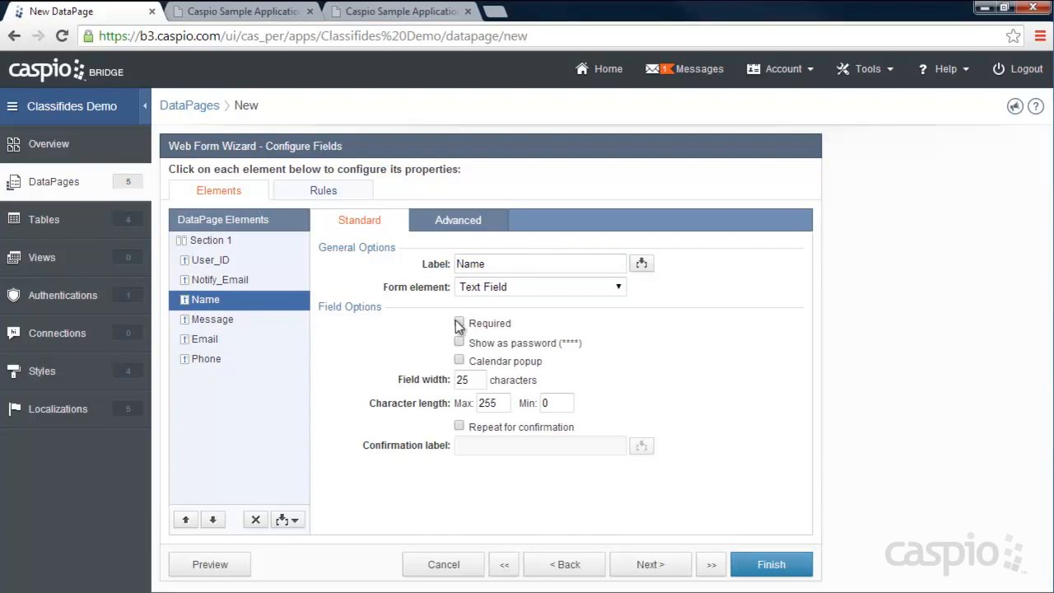
- Make Name required and Message a multi-line Text Area, then finish the Contact Form
{"action": "left_click", "coordinate": [456, 323]}
{"action": "left_click", "coordinate": [202, 319]}
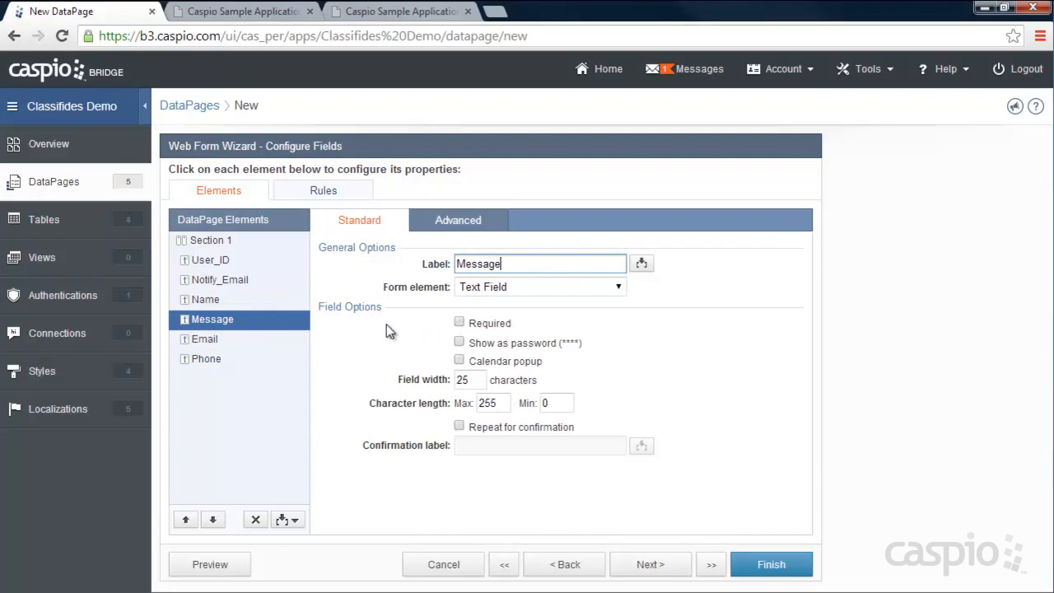
{"action": "left_click", "coordinate": [502, 287]}
{"action": "left_click", "coordinate": [485, 329]}
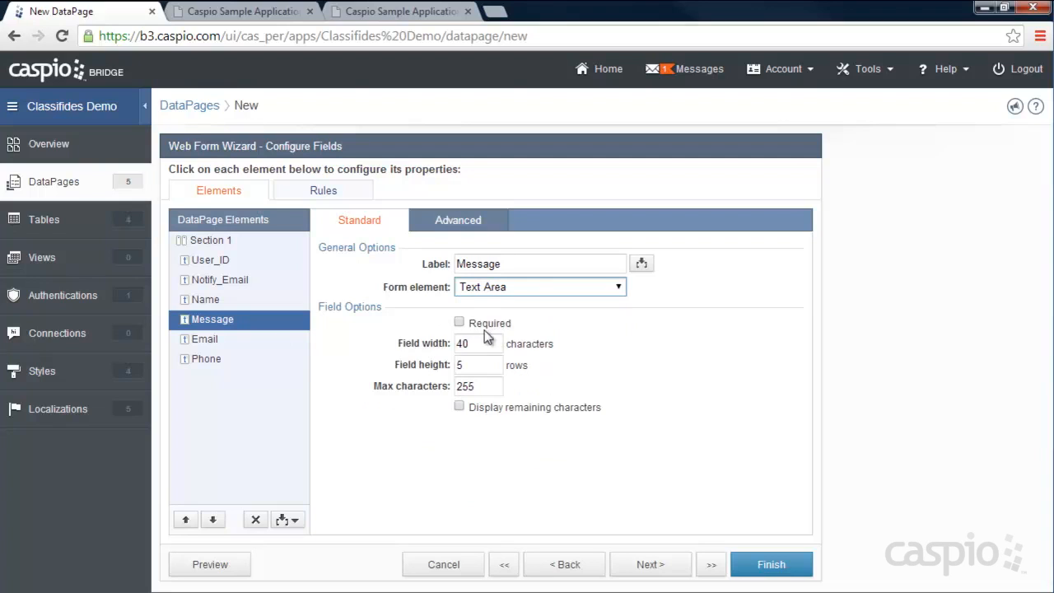
{"action": "left_click", "coordinate": [212, 333]}
{"action": "left_click", "coordinate": [211, 362]}
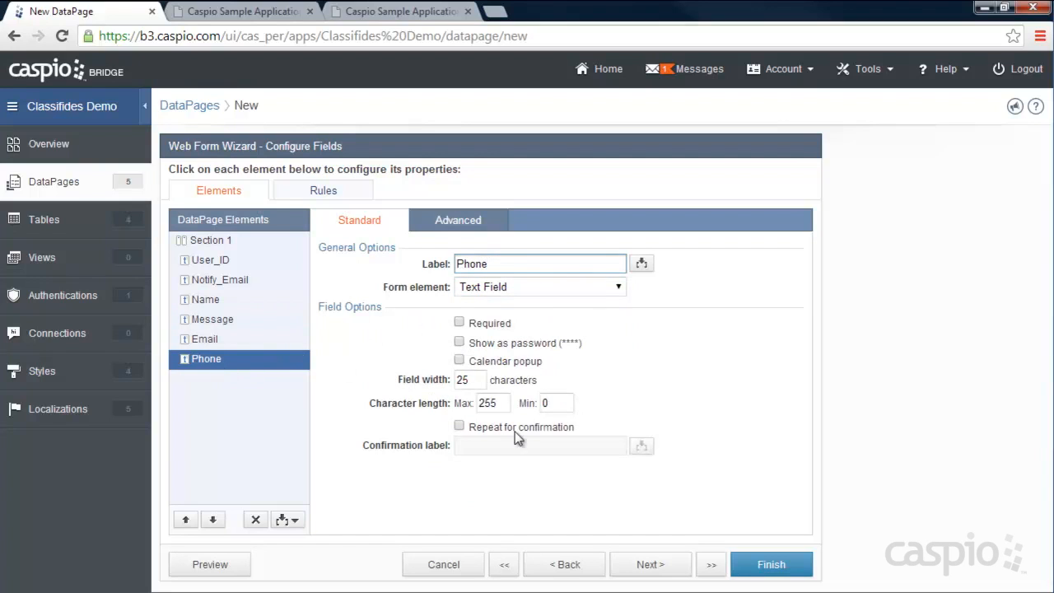
{"action": "left_click", "coordinate": [767, 566]}
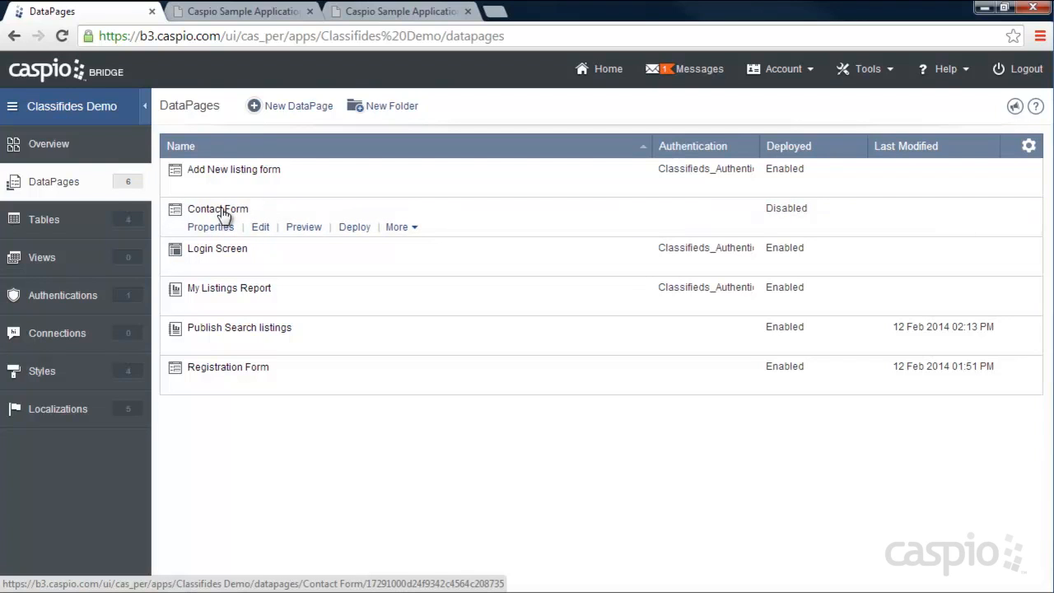
- Deploy the Contact Form as Enabled and copy its embed code
{"action": "left_click", "coordinate": [356, 228]}
{"action": "left_click", "coordinate": [444, 146]}
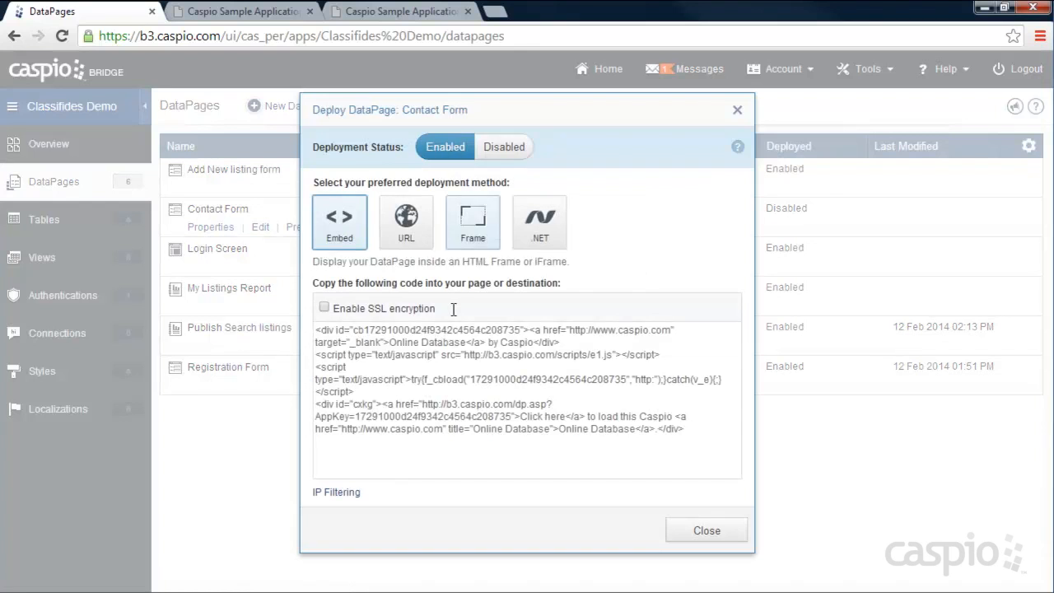
{"action": "right_click", "coordinate": [449, 388]}
{"action": "left_click", "coordinate": [506, 198]}
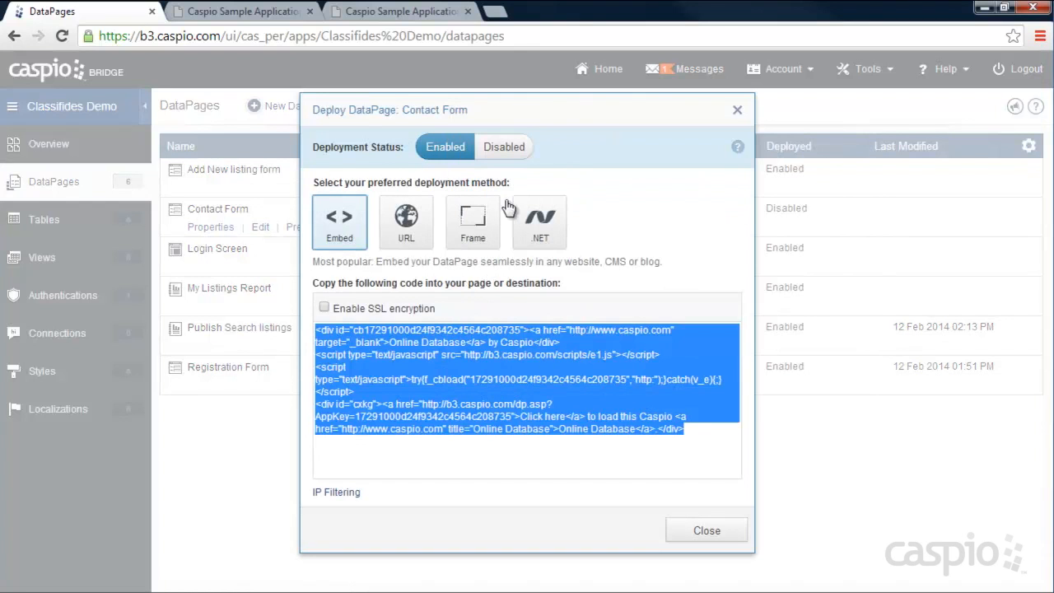
{"action": "left_click", "coordinate": [705, 531]}
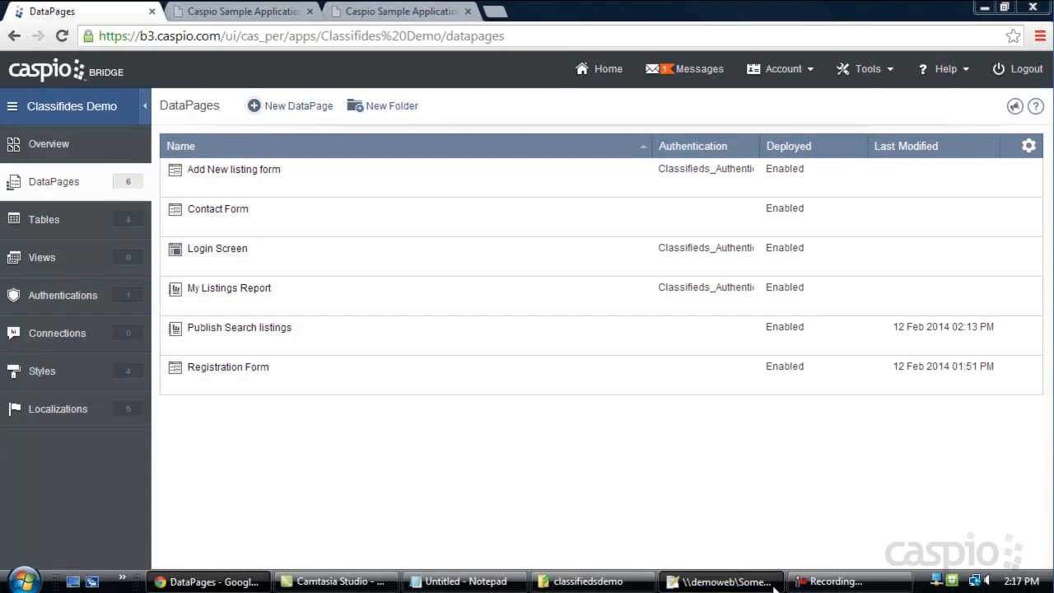
{"action": "left_click", "coordinate": [722, 581]}
- Paste the Contact Form embed code over DEPLOY CODE in contact.htm, save, and return to the live site
{"action": "left_click", "coordinate": [511, 71]}
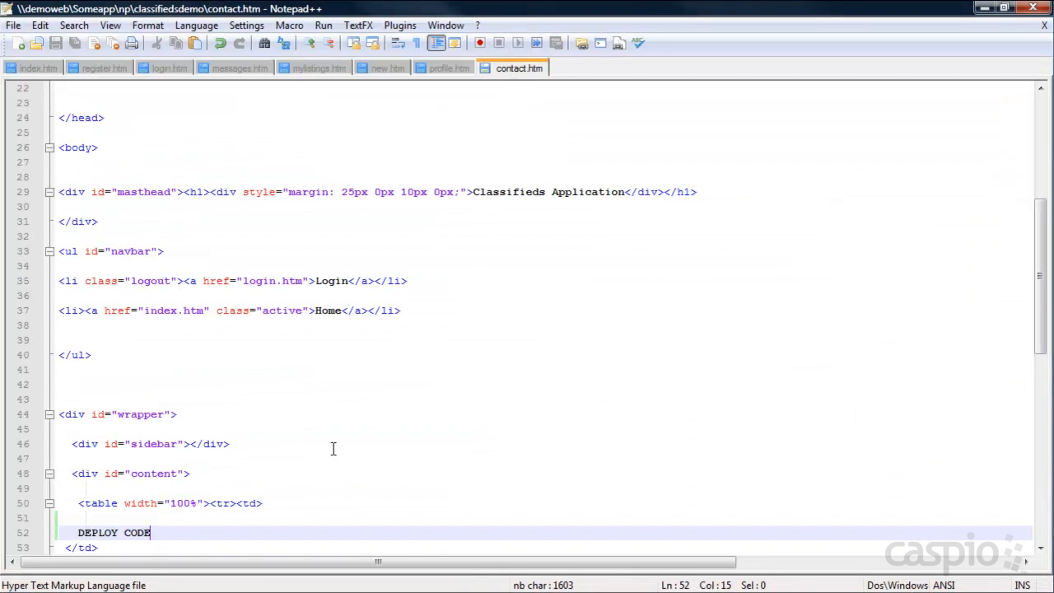
{"action": "left_click_drag", "start_coordinate": [152, 533], "coordinate": [78, 533]}
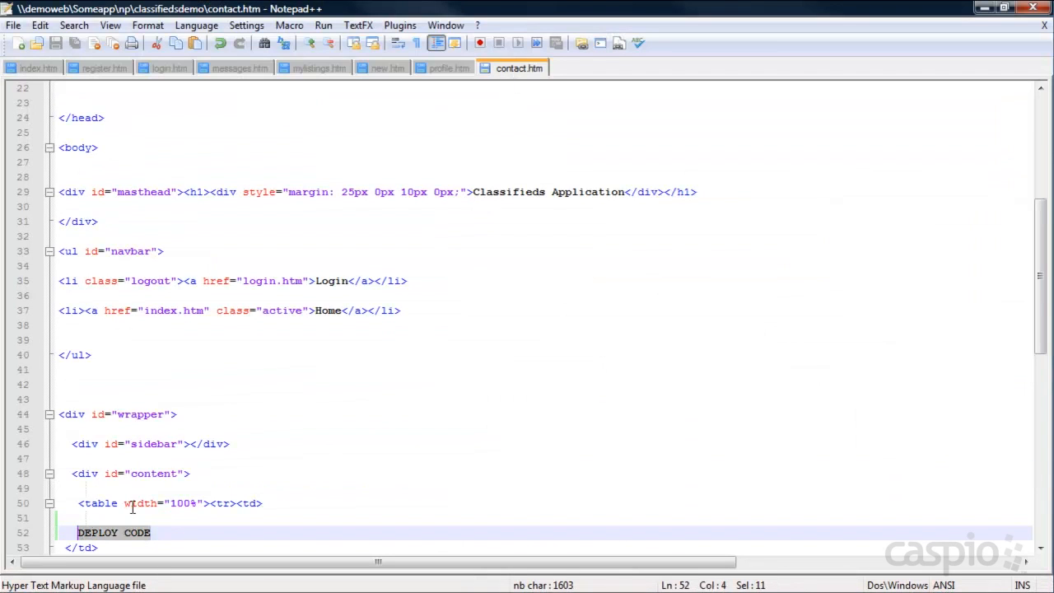
{"action": "key", "text": "ctrl+v"}
{"action": "key", "text": "ctrl+s"}
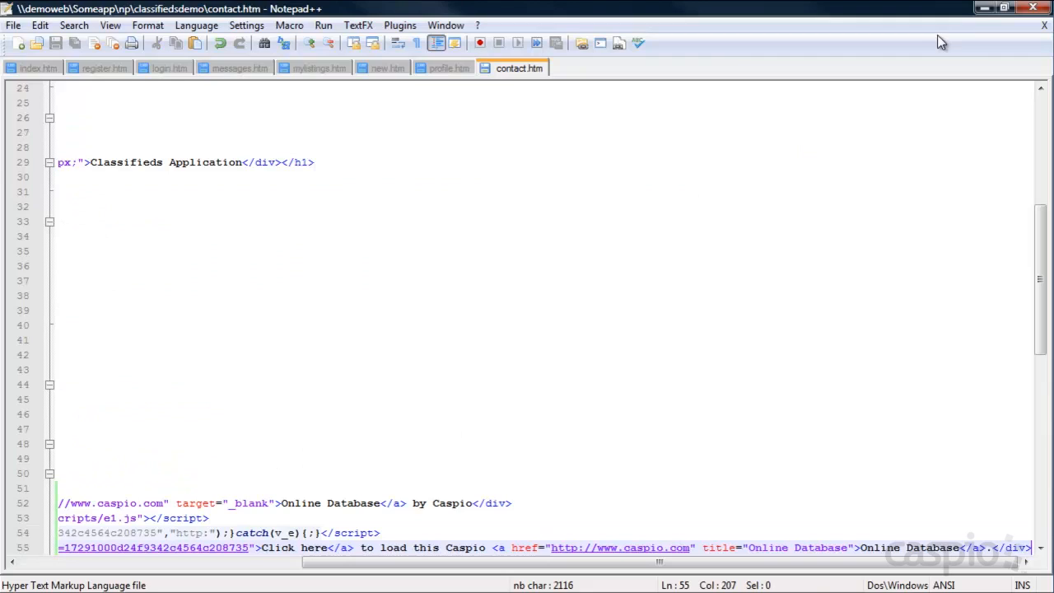
{"action": "left_click", "coordinate": [985, 8]}
{"action": "left_click", "coordinate": [402, 11]}
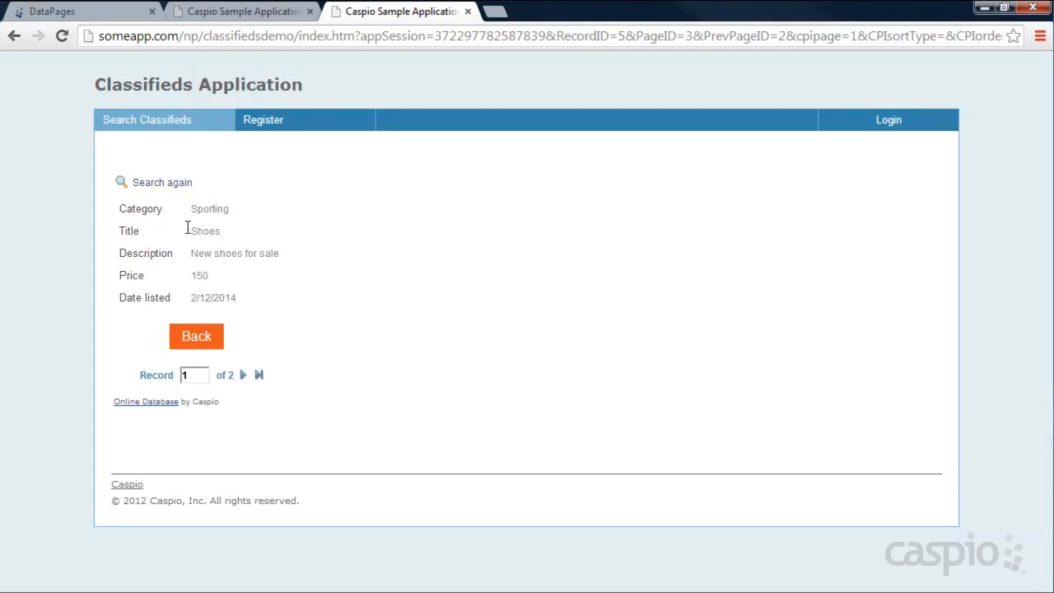
- Return to the Caspio Bridge DataPages list, where all six DataPages are Enabled
{"action": "left_click", "coordinate": [57, 11]}
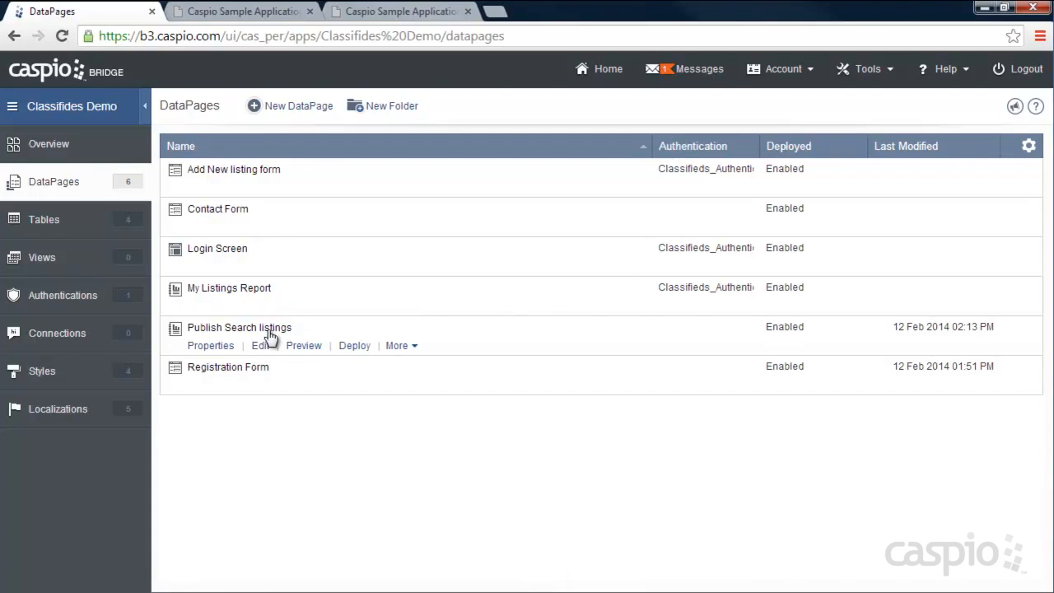
- Add a 'Contact Seller' header link to contact.htm?User_ID= on the Publish Search listings details page
{"action": "left_click", "coordinate": [261, 345]}
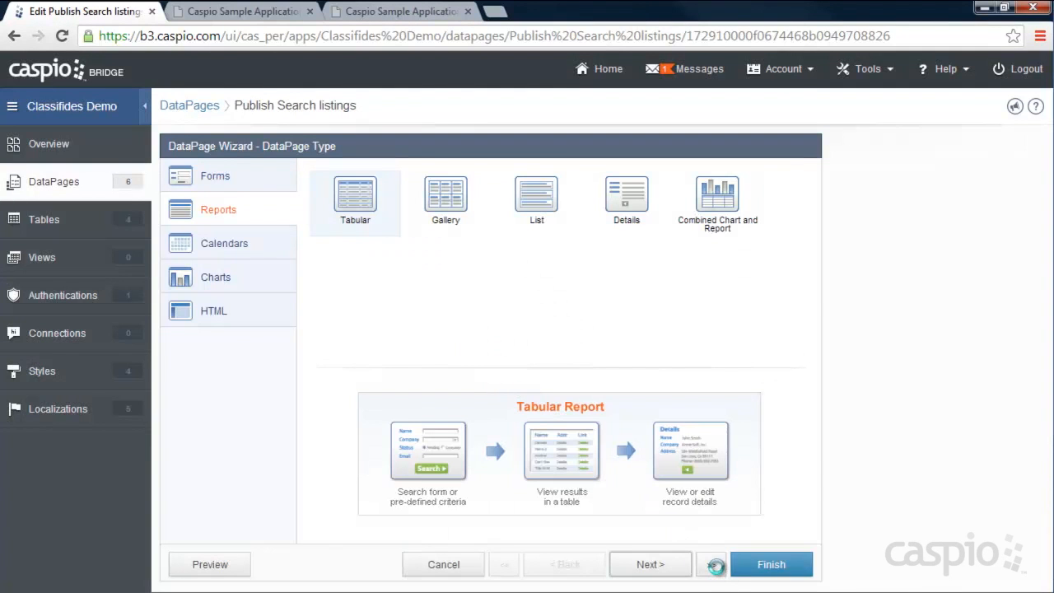
{"action": "left_click", "coordinate": [713, 565]}
{"action": "left_click", "coordinate": [735, 501]}
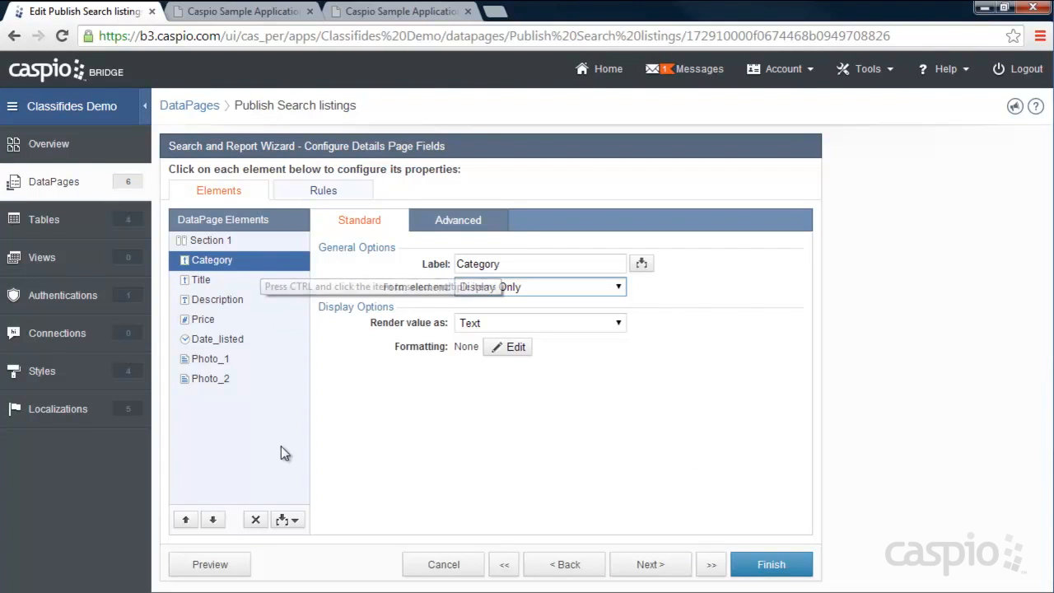
{"action": "left_click", "coordinate": [288, 519]}
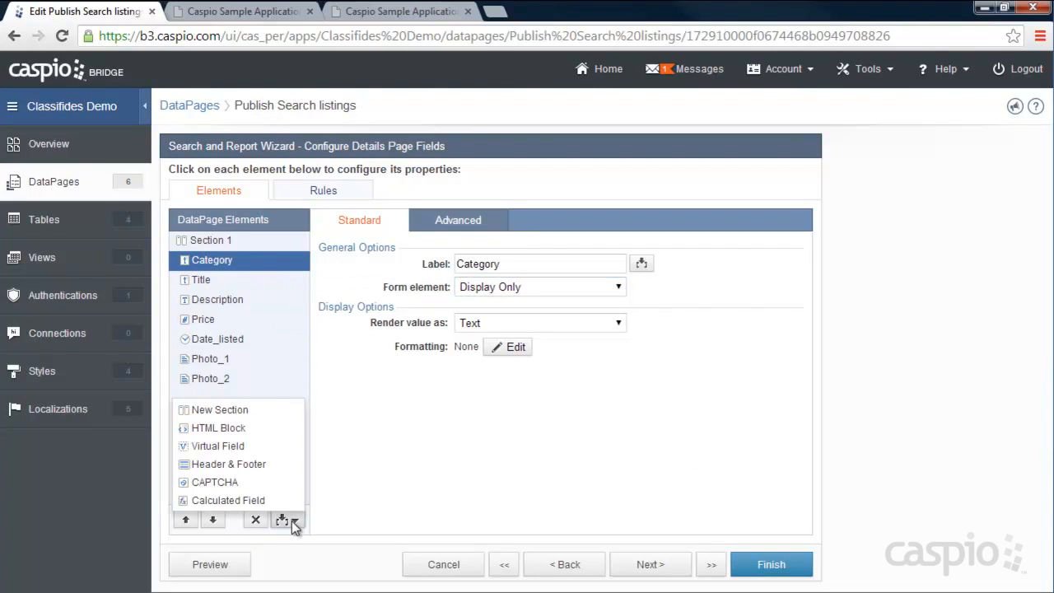
{"action": "left_click", "coordinate": [255, 466]}
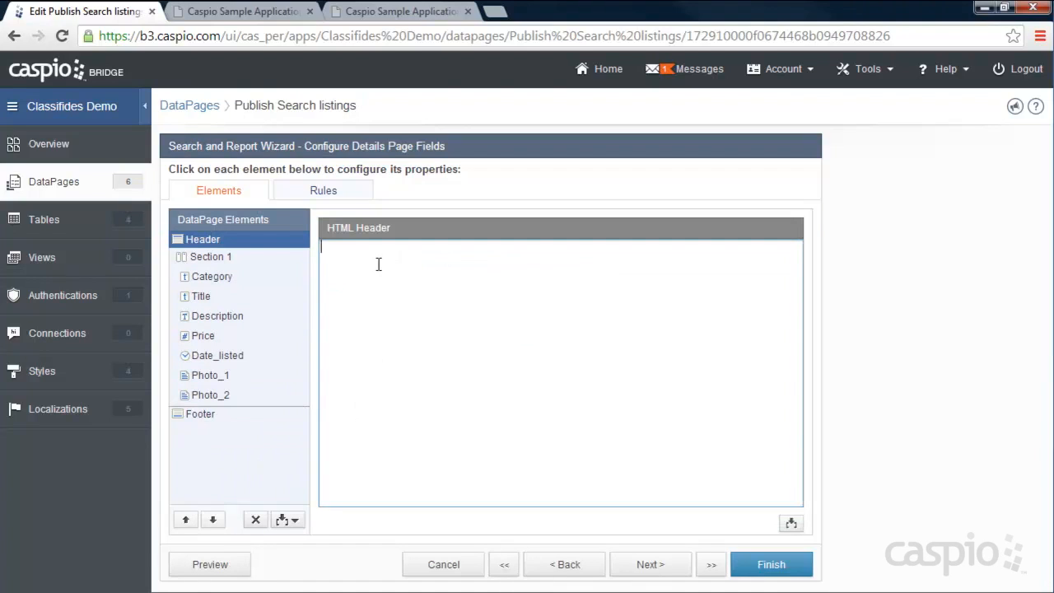
{"action": "type", "text": "<a href=\"\">Contact Seller</a>"}
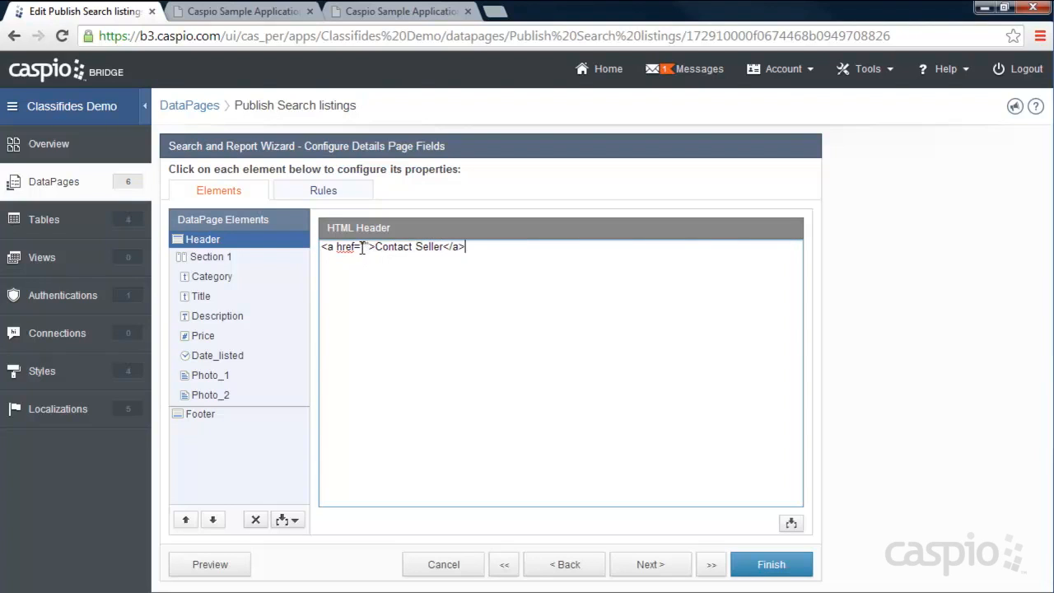
{"action": "left_click", "coordinate": [363, 246]}
{"action": "type", "text": "contact.h"}
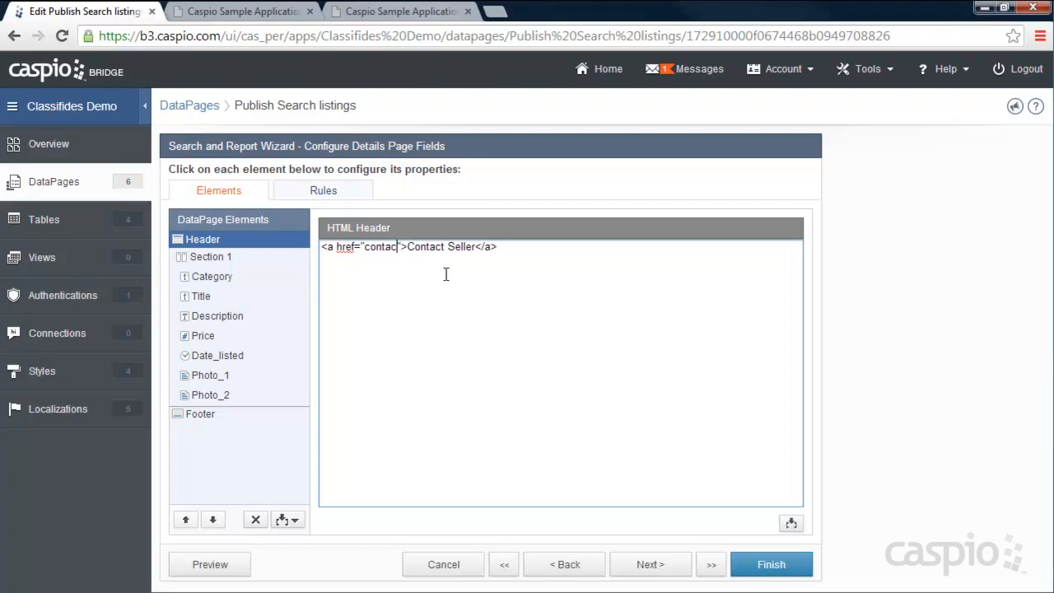
{"action": "type", "text": "tm?User_ID="}
- Insert the User_ID field after 'User_ID=' in the link and finish the DataPage
{"action": "left_click", "coordinate": [791, 524]}
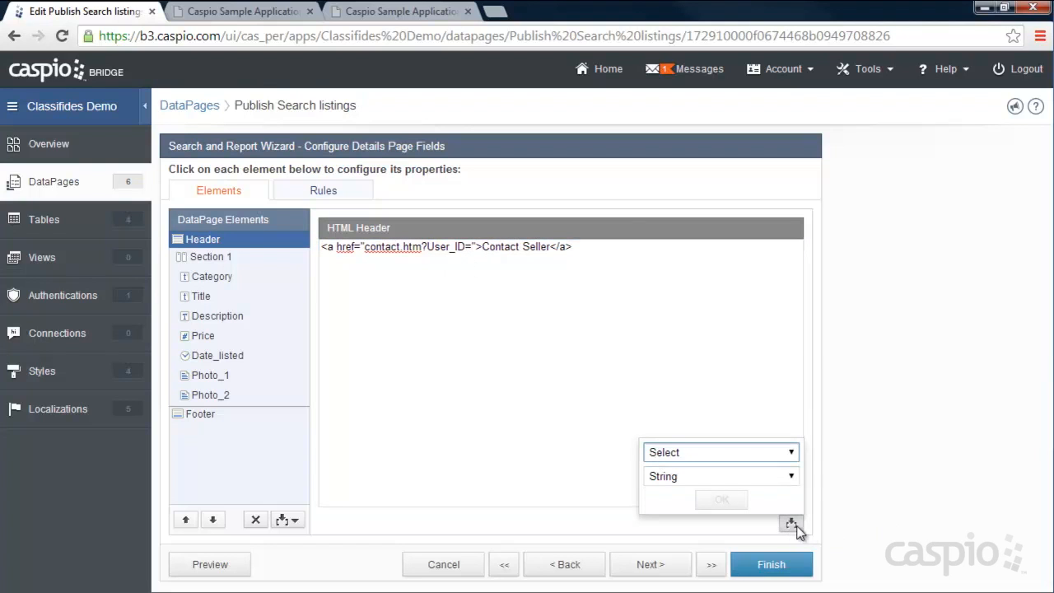
{"action": "left_click", "coordinate": [790, 452]}
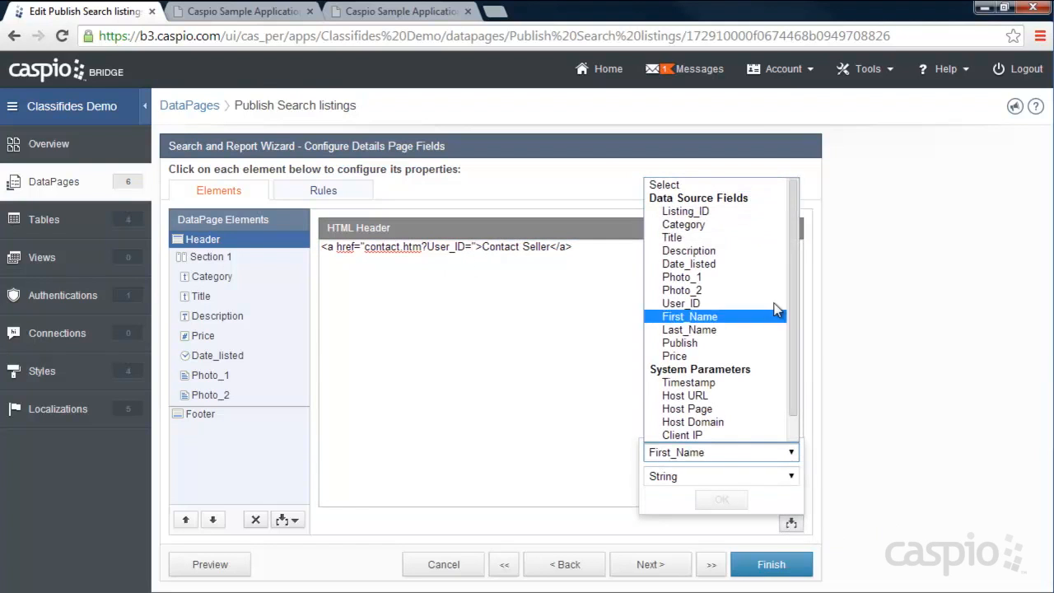
{"action": "left_click", "coordinate": [709, 305]}
{"action": "left_click", "coordinate": [714, 498]}
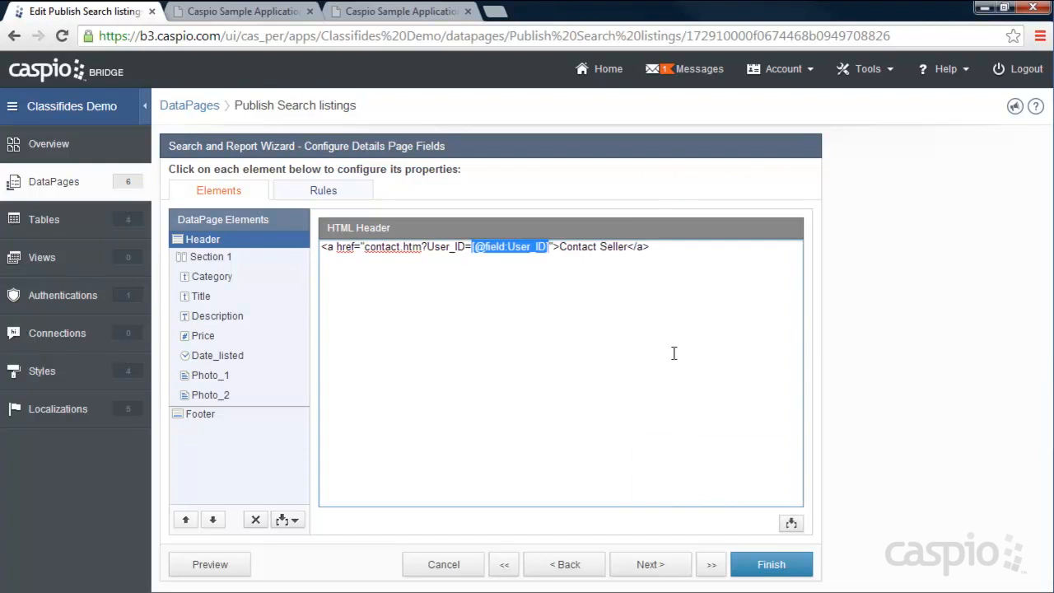
{"action": "left_click", "coordinate": [669, 249]}
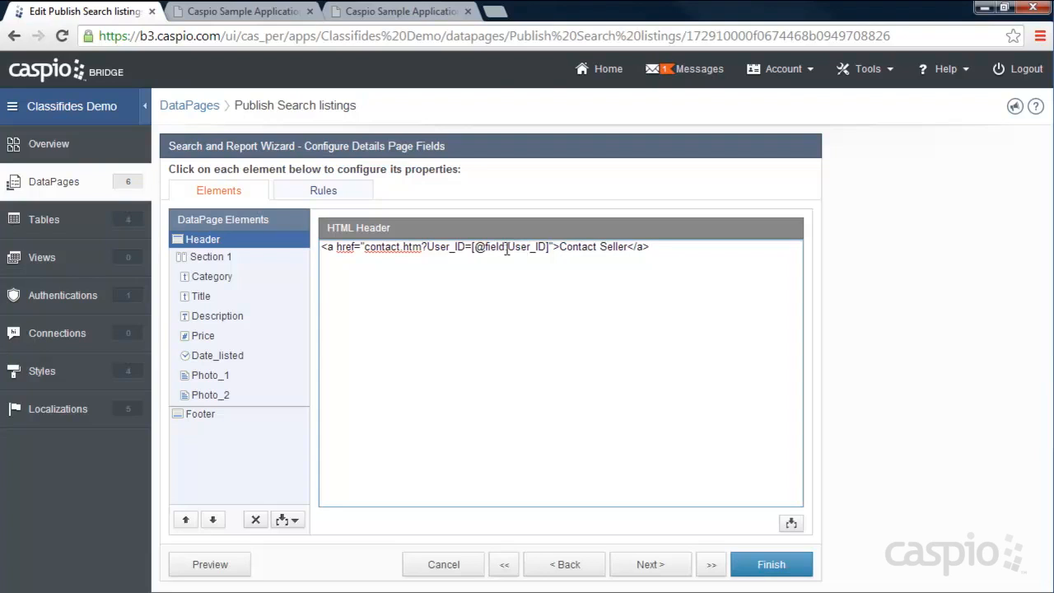
{"action": "mouse_move", "coordinate": [366, 249]}
{"action": "left_mouse_down"}
{"action": "mouse_move", "coordinate": [425, 249]}
{"action": "mouse_move", "coordinate": [372, 250]}
{"action": "left_mouse_up"}
{"action": "mouse_move", "coordinate": [363, 246]}
{"action": "left_mouse_down"}
{"action": "mouse_move", "coordinate": [420, 246]}
{"action": "mouse_move", "coordinate": [364, 246]}
{"action": "left_mouse_up"}
{"action": "left_click_drag", "start_coordinate": [560, 247], "coordinate": [629, 248]}
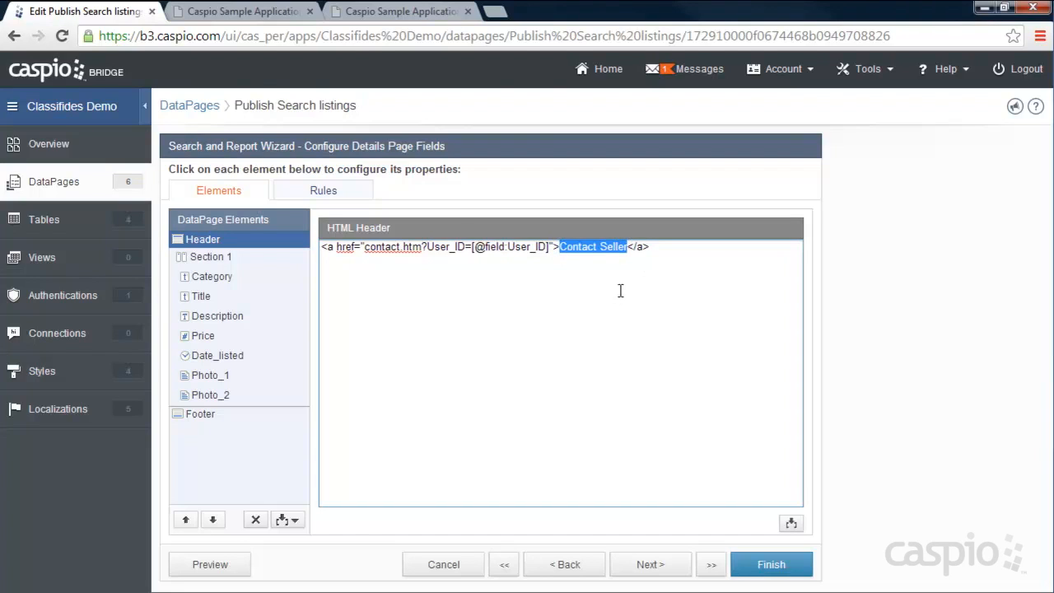
{"action": "left_click", "coordinate": [781, 568]}
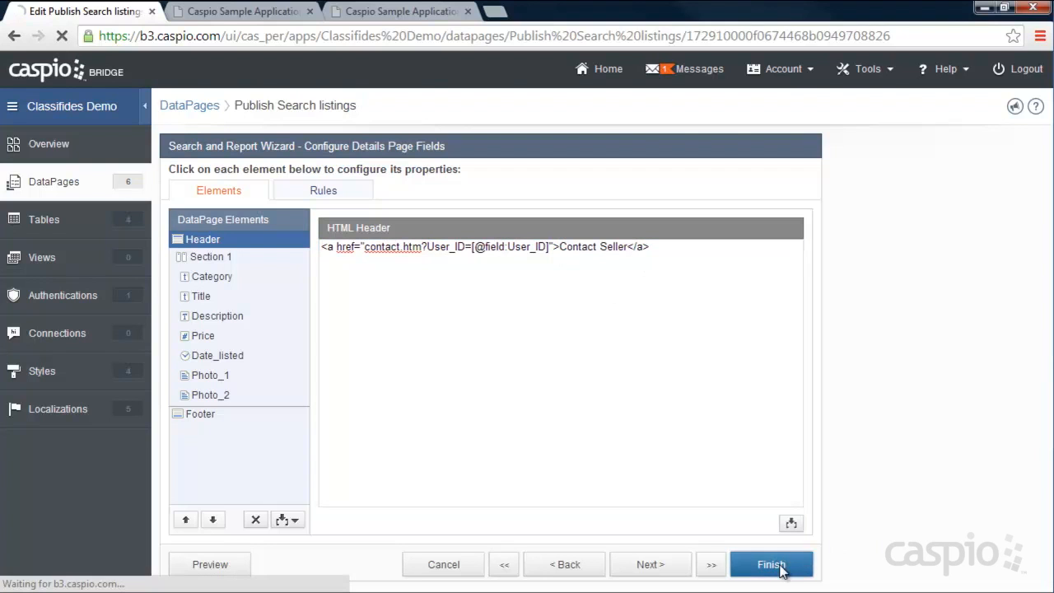
- Reload the live details page and check that Contact Seller opens the seller's contact form
{"action": "left_click", "coordinate": [364, 11]}
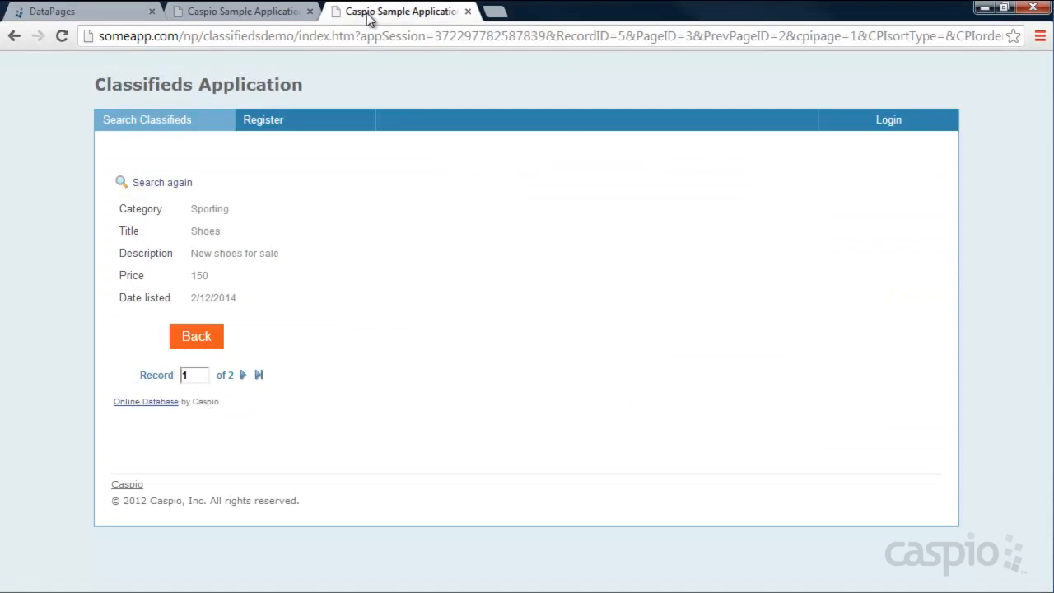
{"action": "left_click", "coordinate": [63, 37]}
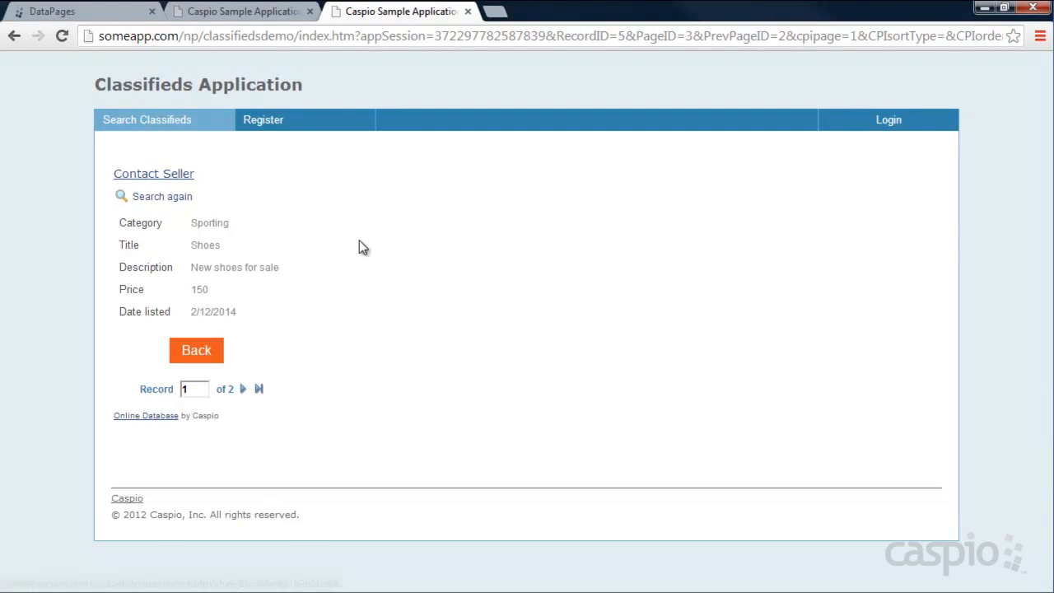
{"action": "left_click", "coordinate": [168, 174]}
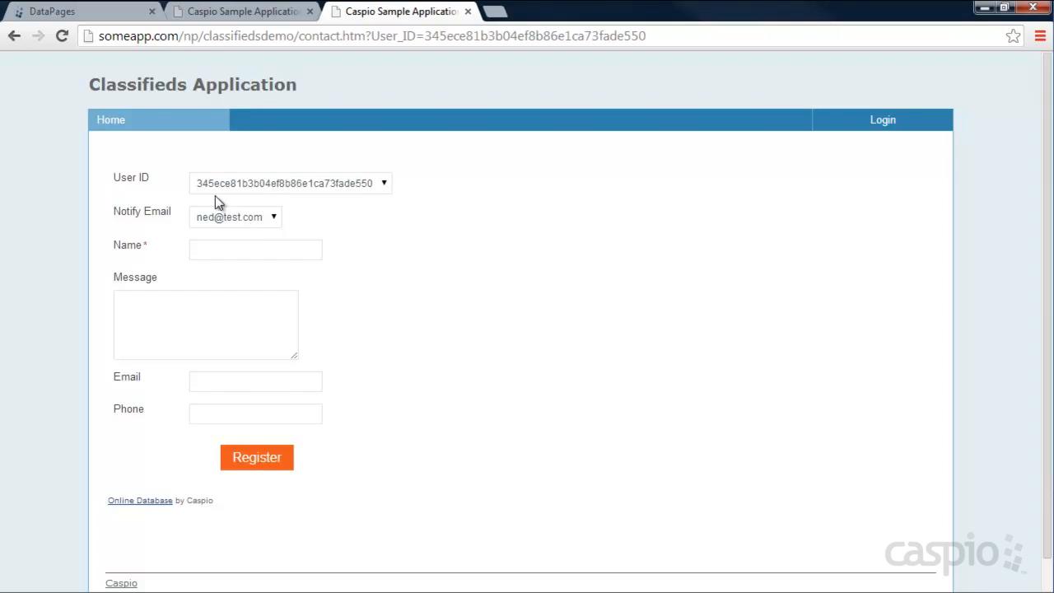
- Search all listings and open the Tennis listing's Contact Seller form, then return to DataPages
{"action": "left_click", "coordinate": [120, 121]}
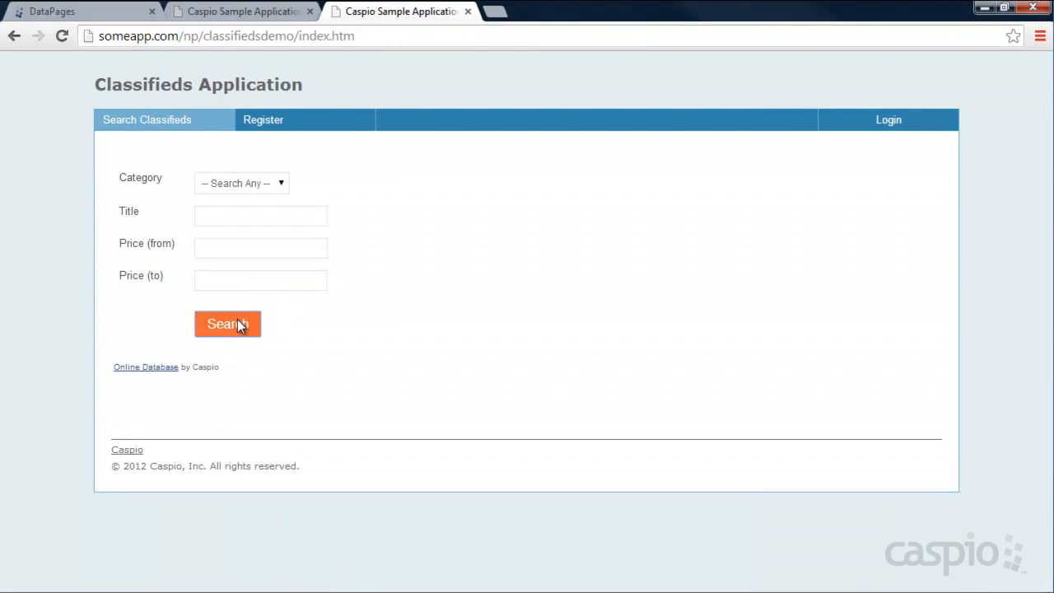
{"action": "left_click", "coordinate": [239, 322]}
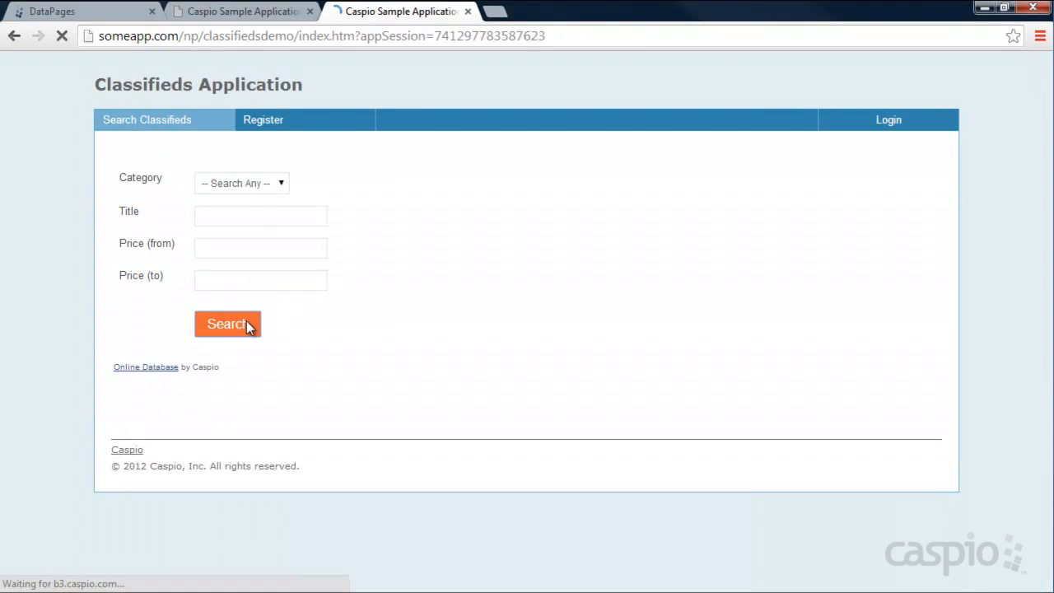
{"action": "left_click", "coordinate": [803, 252]}
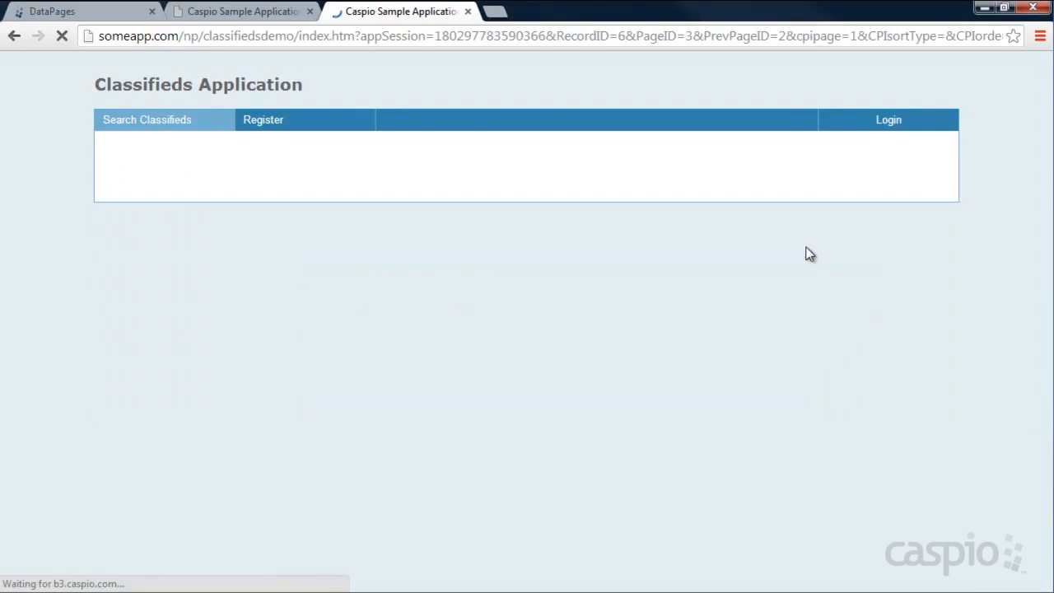
{"action": "left_click", "coordinate": [160, 174]}
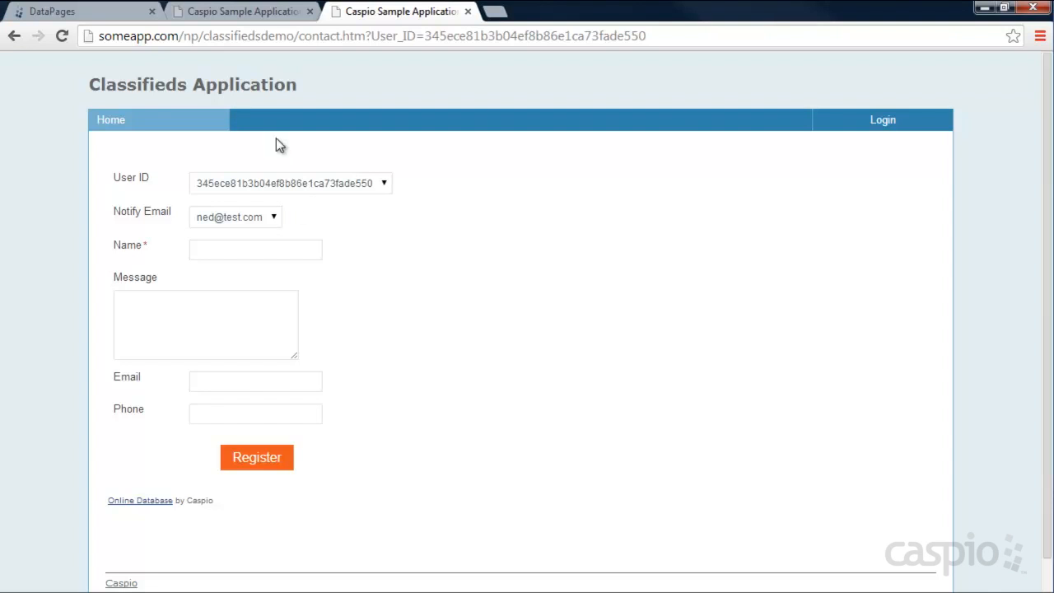
{"action": "left_click", "coordinate": [74, 15]}
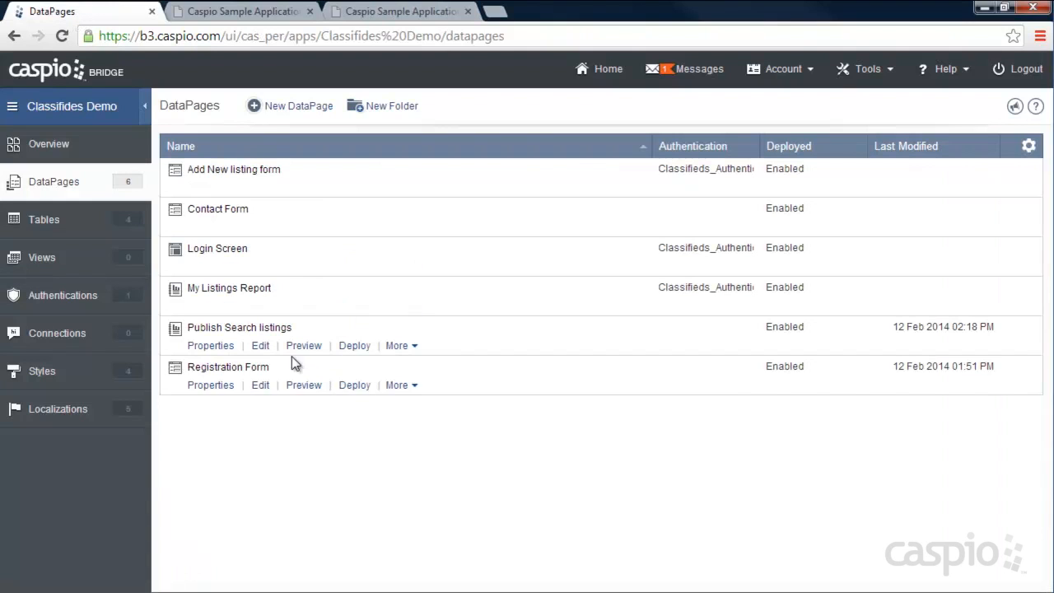
- Edit the Contact Form and add two HTML blocks, moving Block 2 below Notify_Email
{"action": "left_click", "coordinate": [260, 230]}
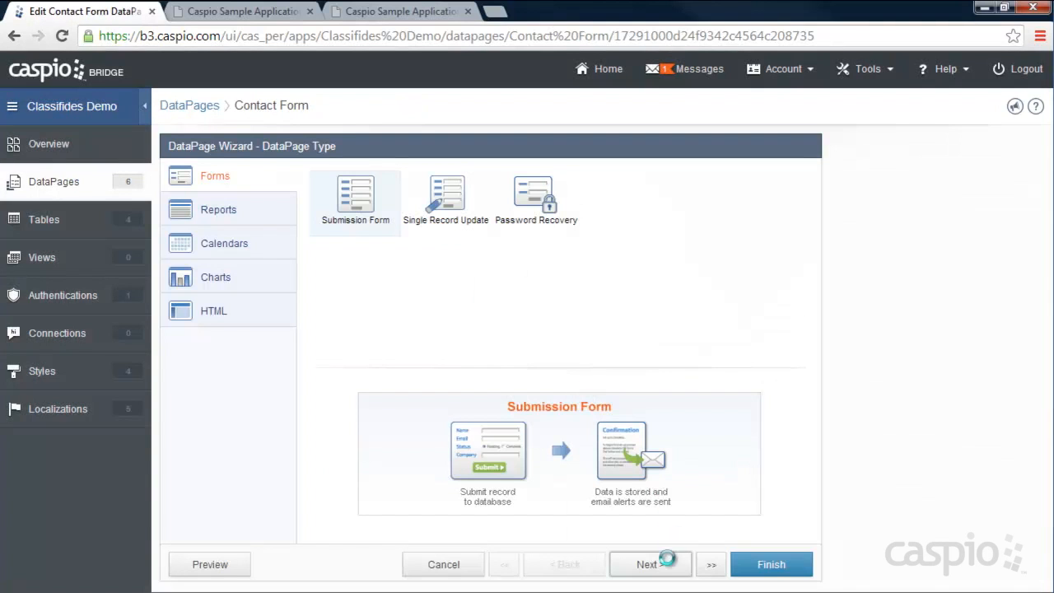
{"action": "left_click", "coordinate": [664, 568]}
{"action": "left_click", "coordinate": [663, 574]}
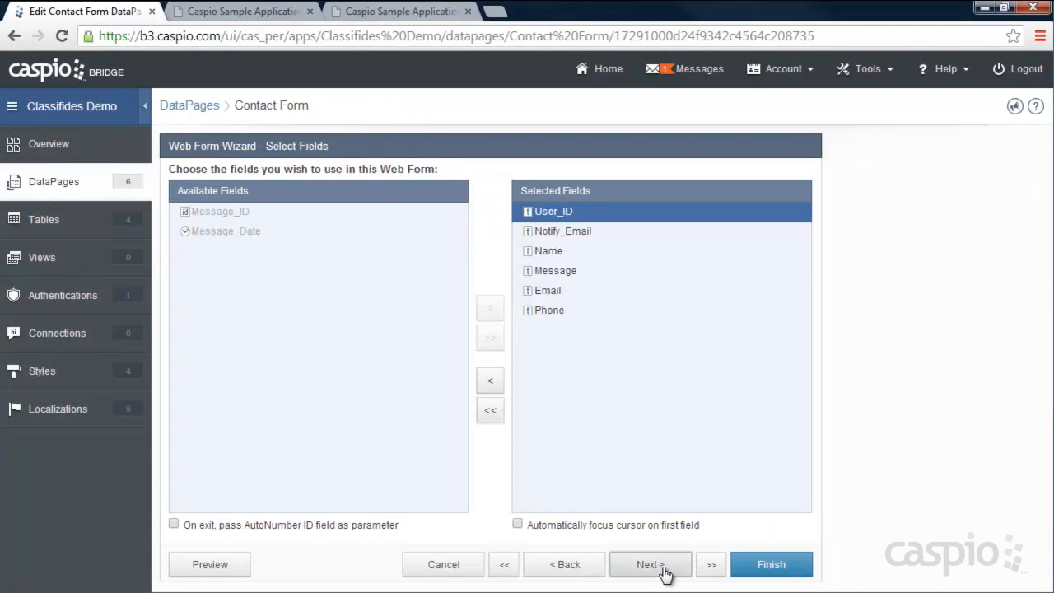
{"action": "left_click", "coordinate": [665, 569]}
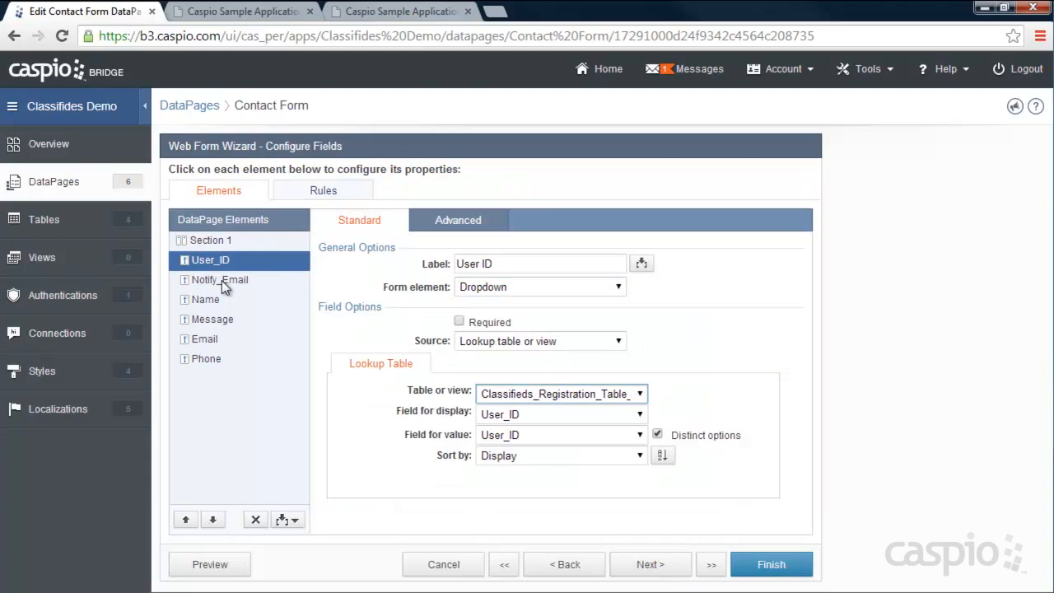
{"action": "left_click", "coordinate": [285, 519]}
{"action": "left_click", "coordinate": [256, 448]}
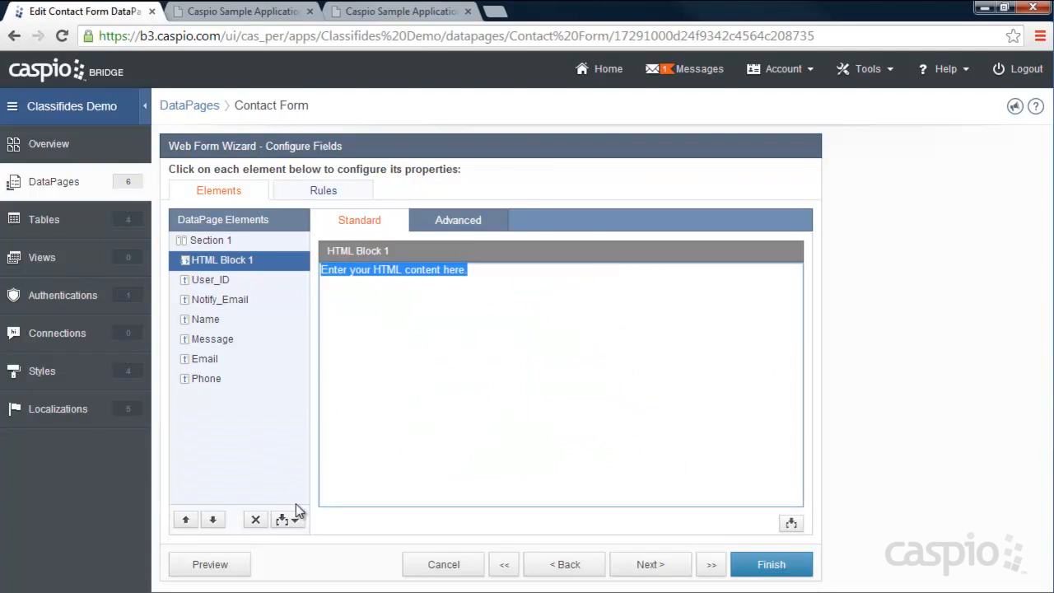
{"action": "left_click", "coordinate": [288, 518]}
{"action": "left_click", "coordinate": [256, 452]}
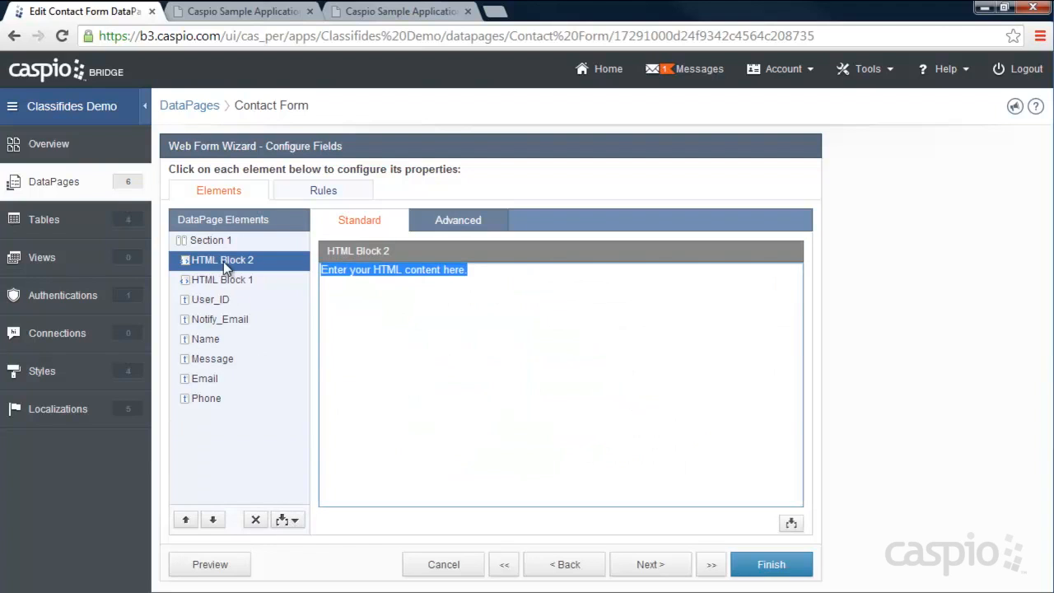
{"action": "left_click", "coordinate": [213, 520]}
{"action": "left_click", "coordinate": [214, 520]}
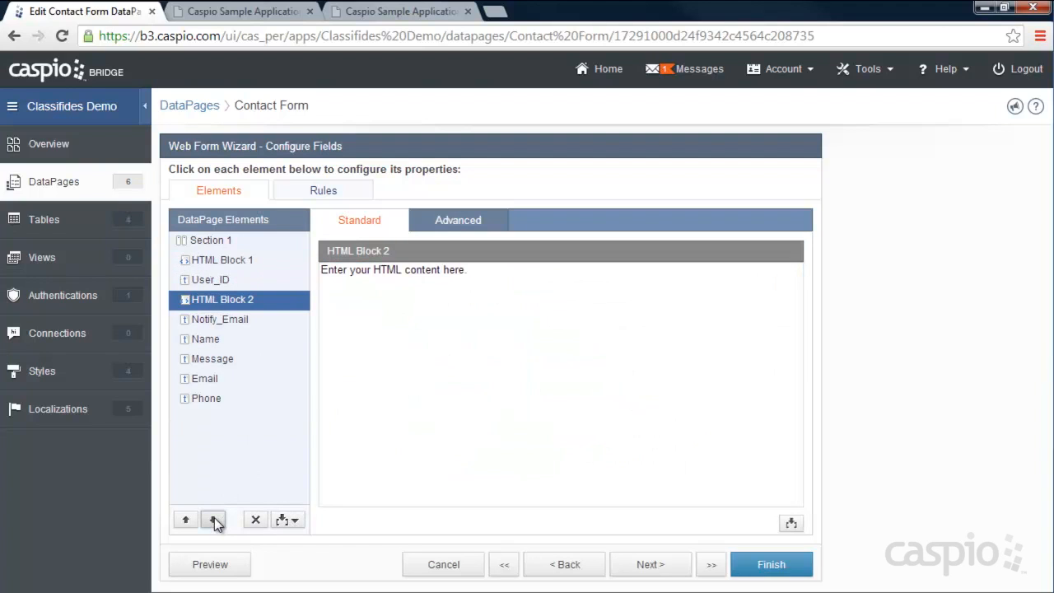
{"action": "left_click", "coordinate": [214, 519]}
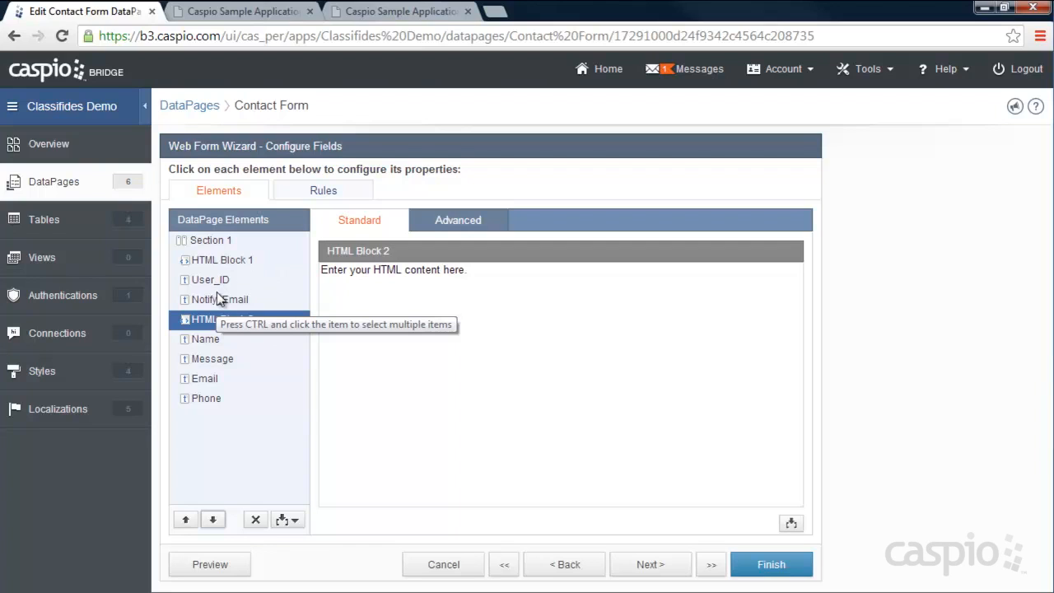
- Fill HTML Block 1 with <table style="display:none;"> and HTML Block 2 with </table>
{"action": "left_click", "coordinate": [262, 263]}
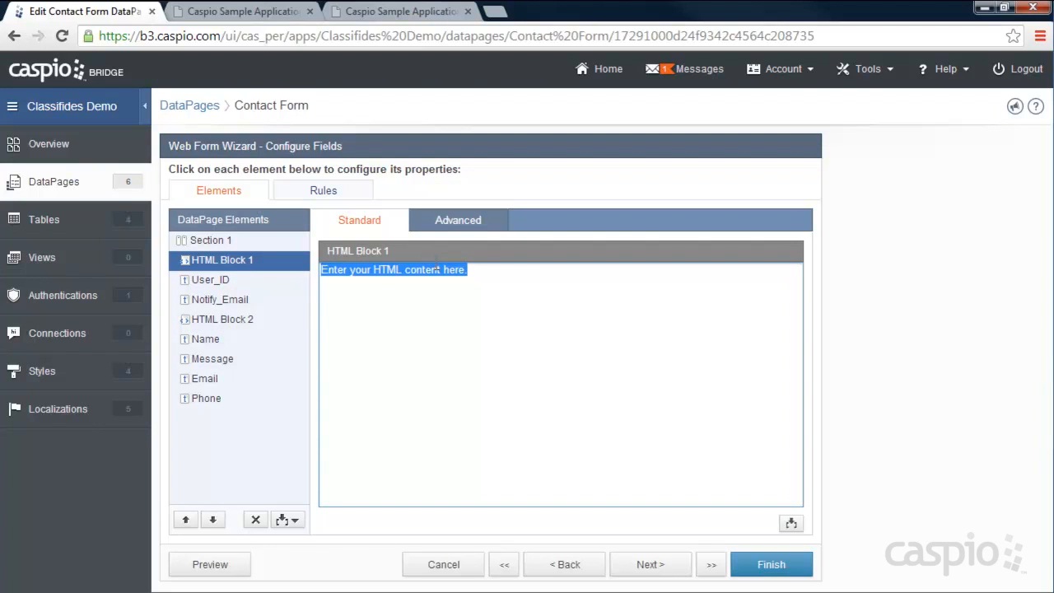
{"action": "type", "text": "<table styl"}
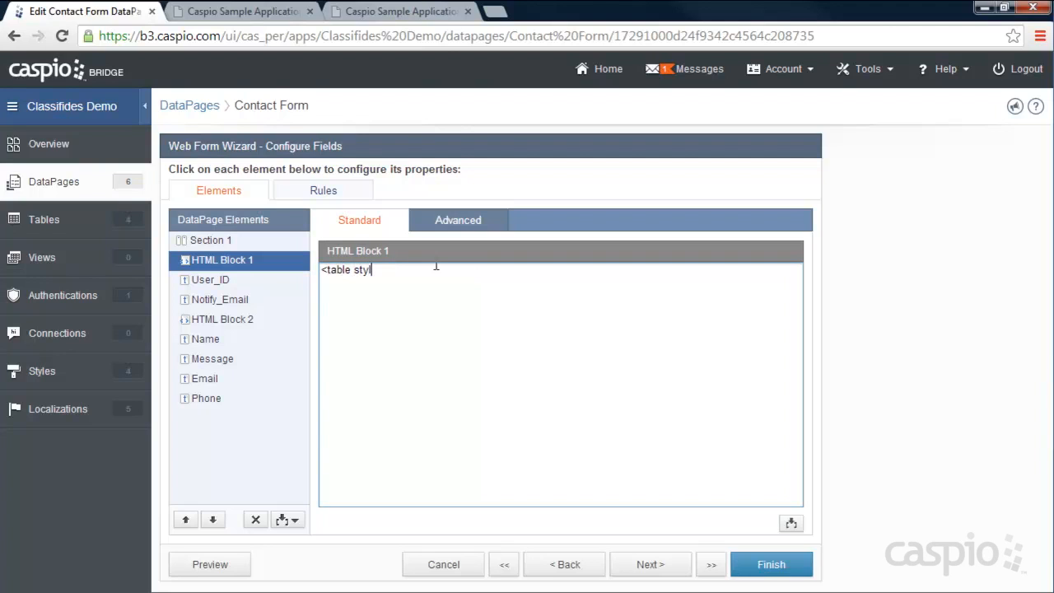
{"action": "type", "text": "e=\"display:none;\">"}
{"action": "left_click", "coordinate": [222, 321]}
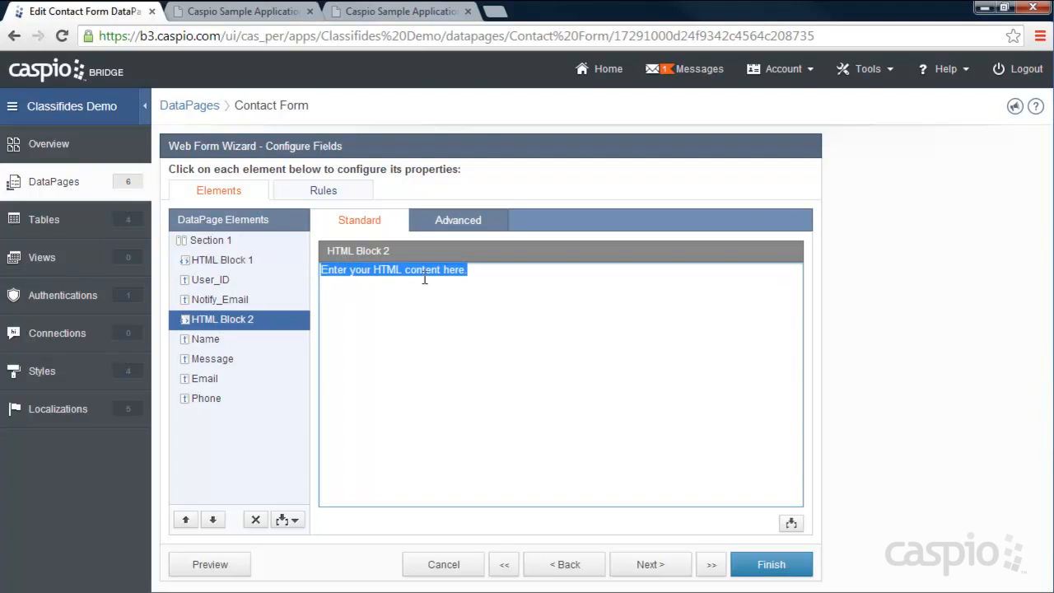
{"action": "type", "text": "</table>"}
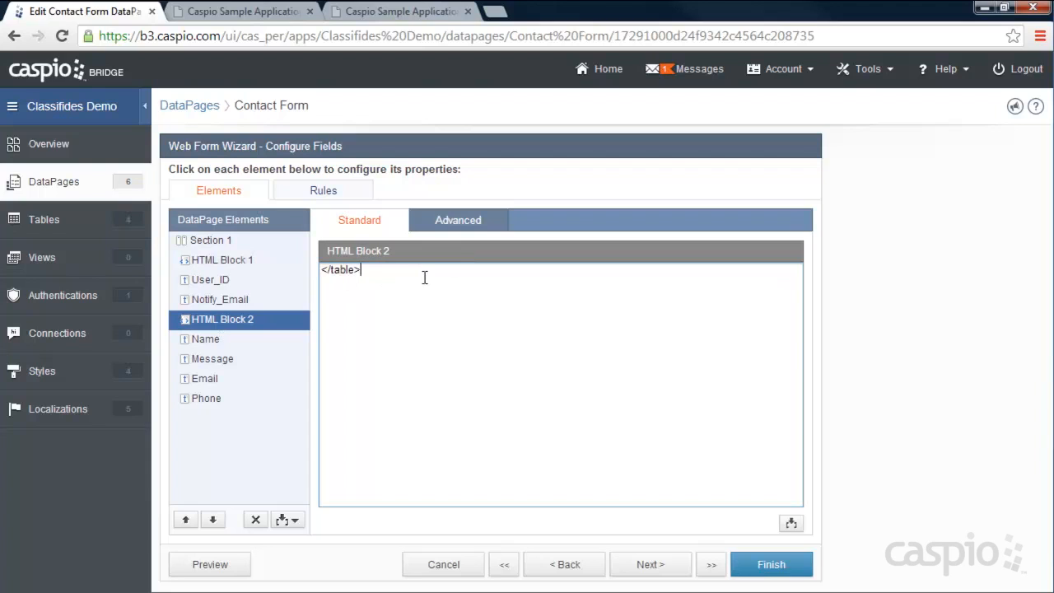
{"action": "left_click", "coordinate": [209, 260]}
{"action": "left_click", "coordinate": [478, 273]}
{"action": "mouse_move", "coordinate": [477, 272]}
{"action": "left_mouse_down"}
{"action": "mouse_move", "coordinate": [337, 271]}
{"action": "mouse_move", "coordinate": [474, 271]}
{"action": "left_mouse_up"}
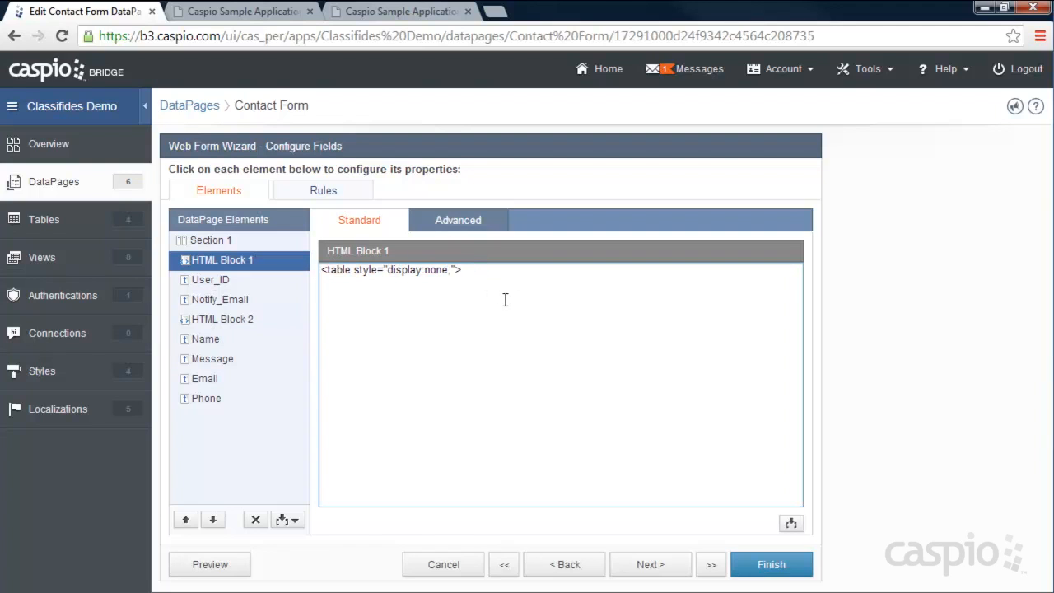
{"action": "left_click", "coordinate": [656, 568]}
{"action": "left_click_drag", "start_coordinate": [337, 245], "coordinate": [168, 241]}
- Set the success message to 'Your message was sent.' and send an acknowledgement email to Notify_Email
{"action": "type", "text": "You"}
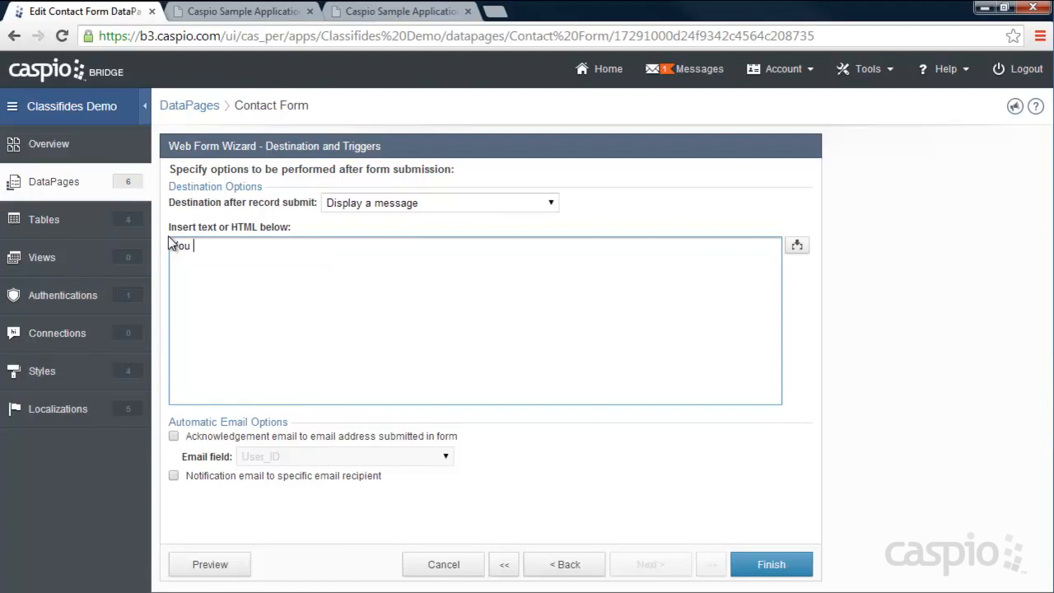
{"action": "type", "text": "r message was sent."}
{"action": "left_click", "coordinate": [174, 436]}
{"action": "left_click", "coordinate": [238, 458]}
{"action": "left_click", "coordinate": [267, 486]}
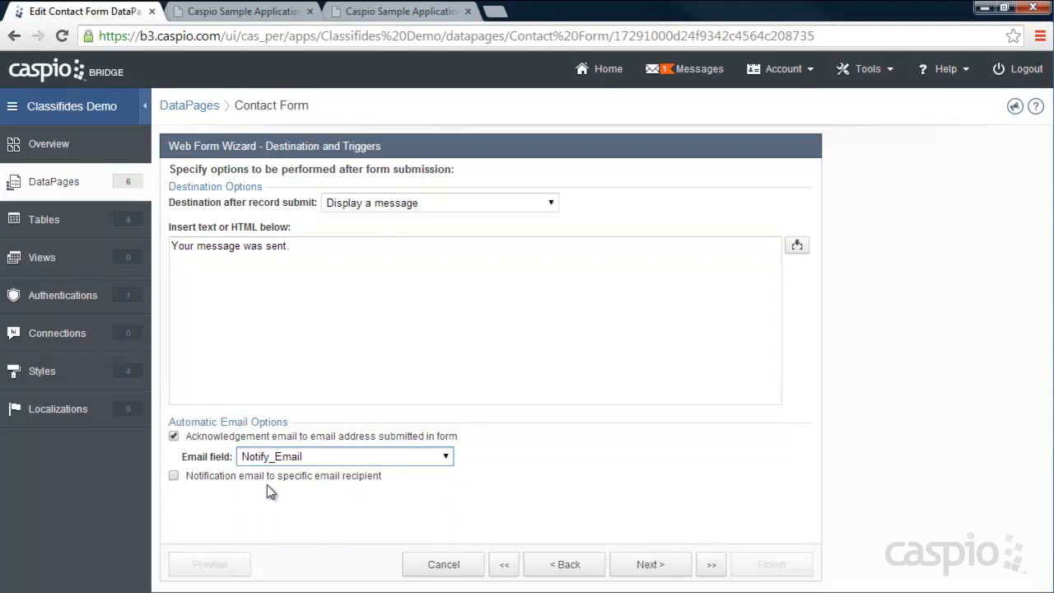
{"action": "left_click", "coordinate": [665, 569]}
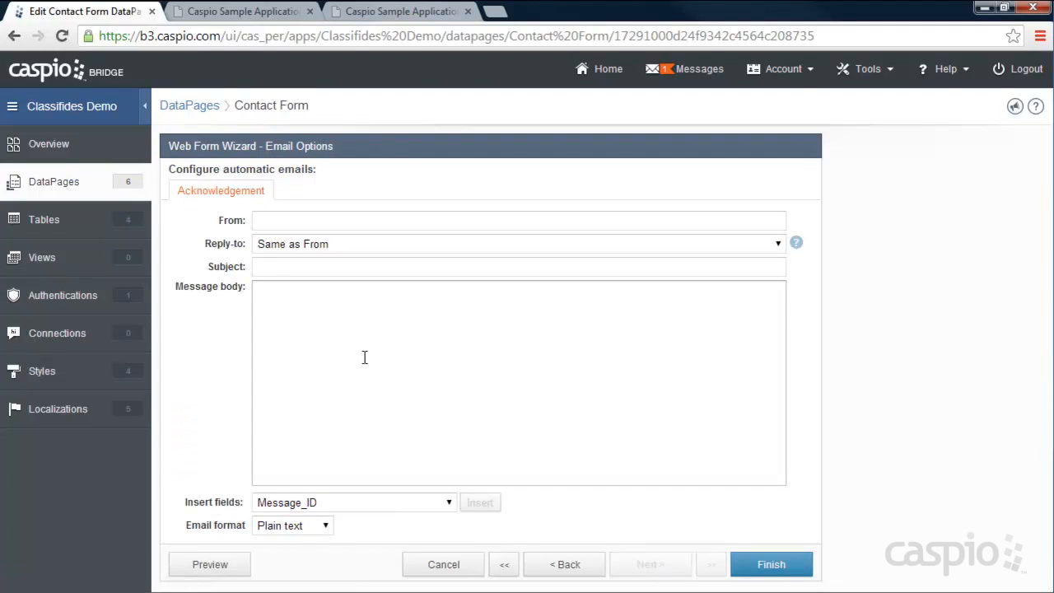
- Give the acknowledgement email a no-reply sender, subject 'You have a new message at Classifieds.com', and a login-reminder body signed 'Team name'
{"action": "left_click", "coordinate": [344, 221]}
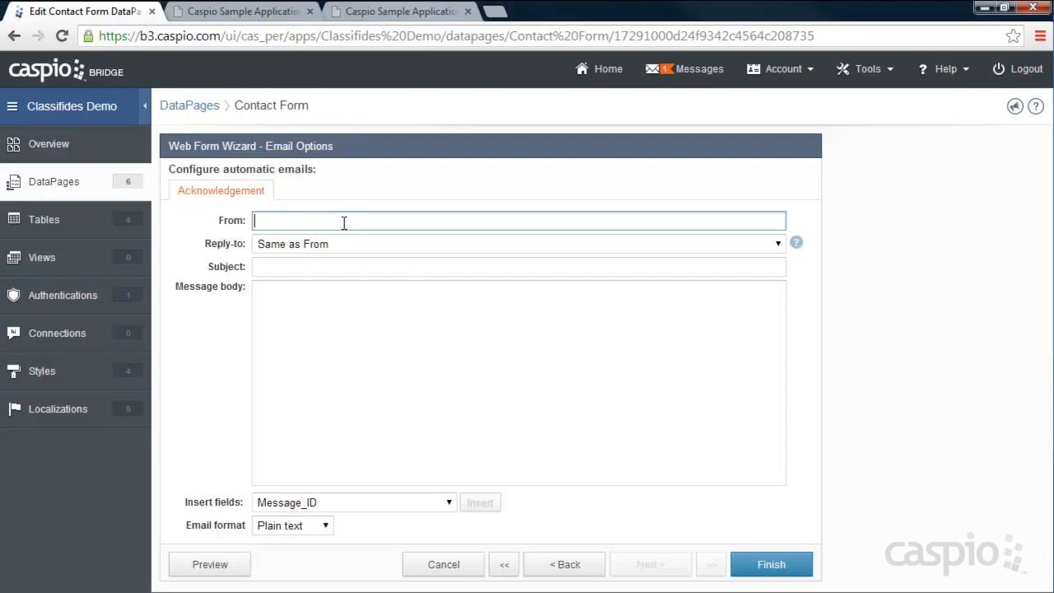
{"action": "type", "text": "noreply@company.com"}
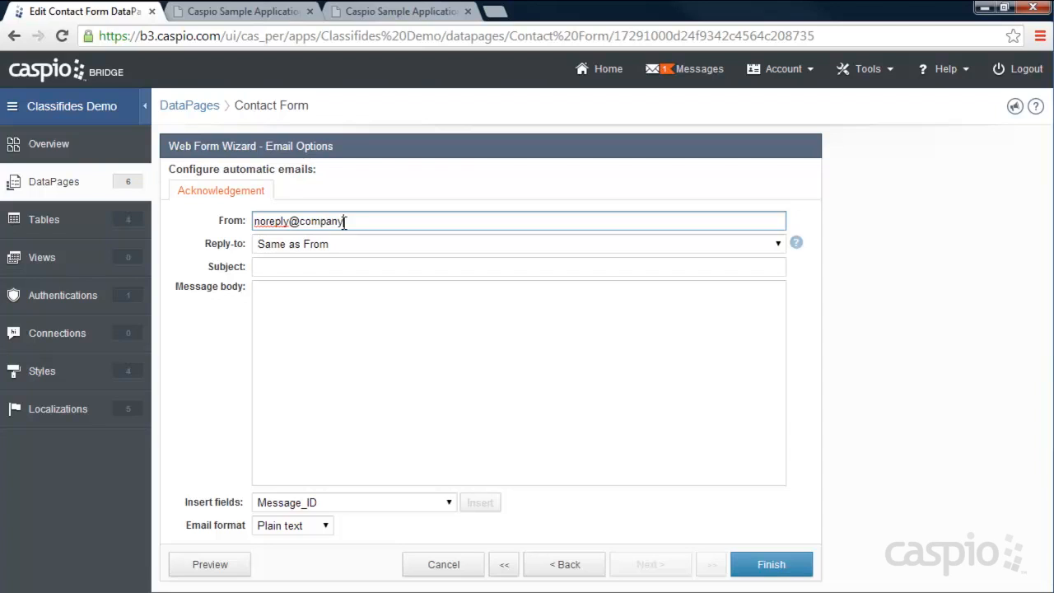
{"action": "key", "text": "Tab"}
{"action": "key", "text": "Tab"}
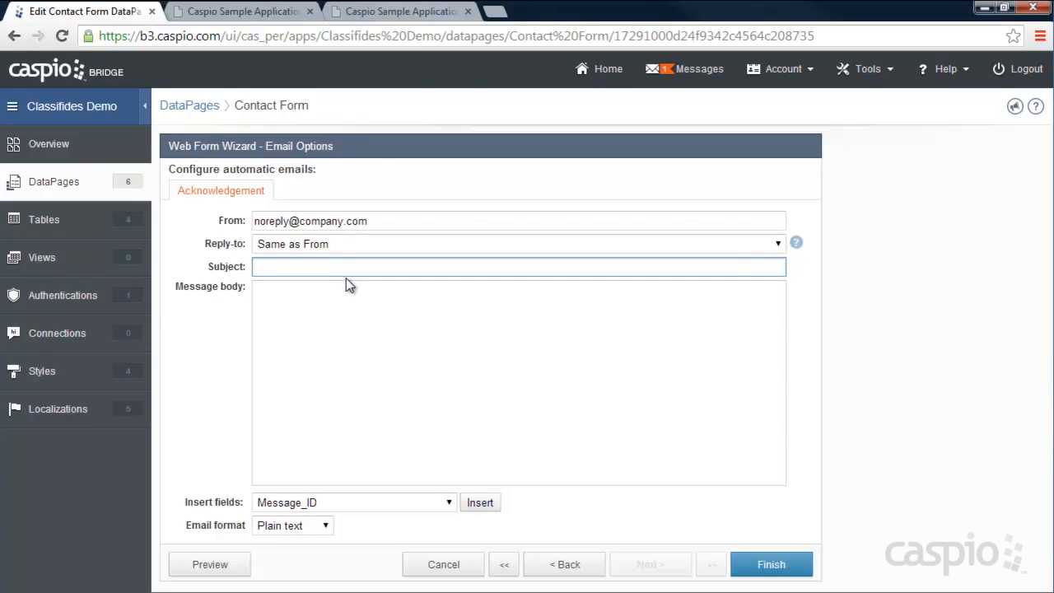
{"action": "type", "text": "You have a new message at Classifieds.com"}
{"action": "left_click", "coordinate": [365, 316]}
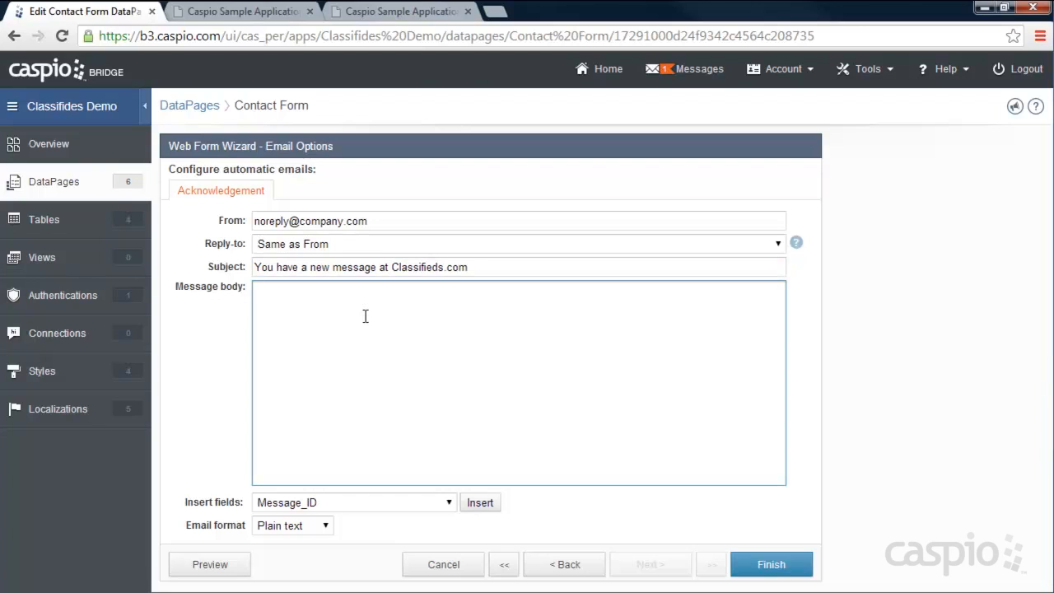
{"action": "type", "text": "Please login to you"}
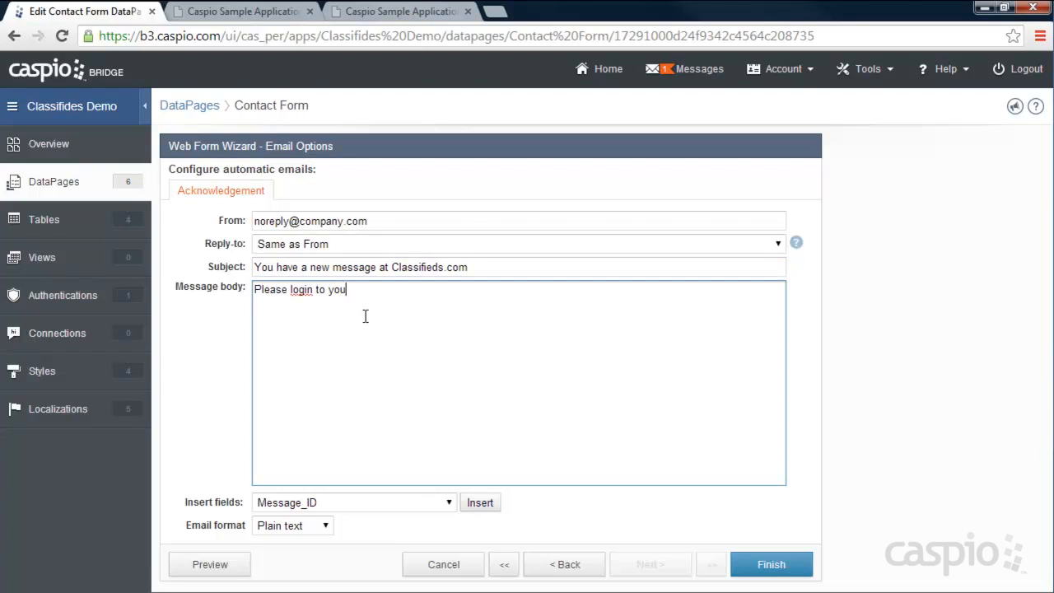
{"action": "type", "text": "r account to retrieve  yo"}
{"action": "type", "text": "ur message.  "}
{"action": "type", "text": "Sincerely,"}
{"action": "key", "text": "Return"}
{"action": "type", "text": "Te"}
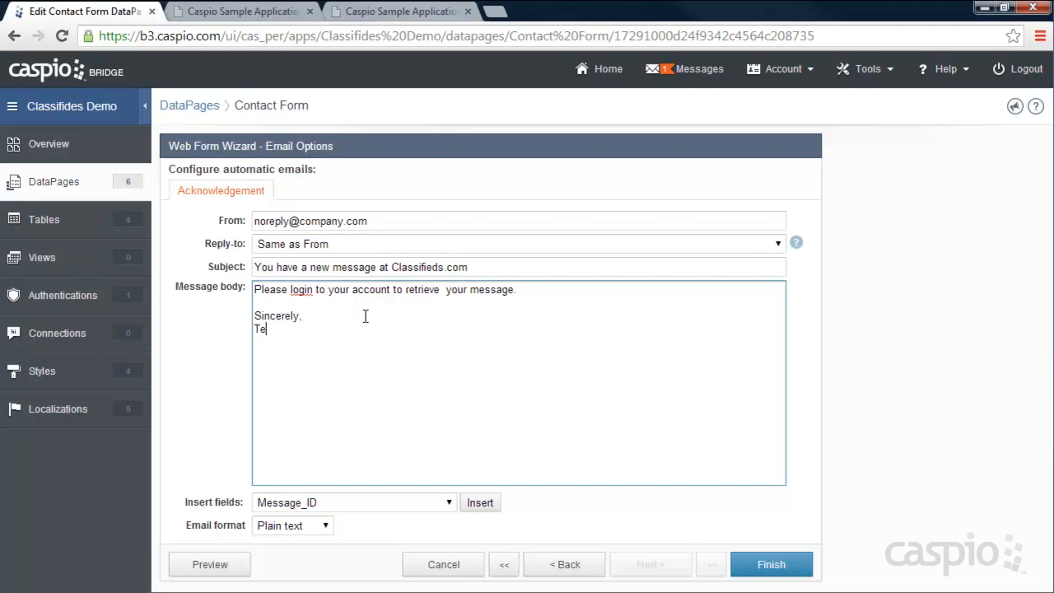
{"action": "type", "text": "am name"}
{"action": "left_click", "coordinate": [784, 566]}
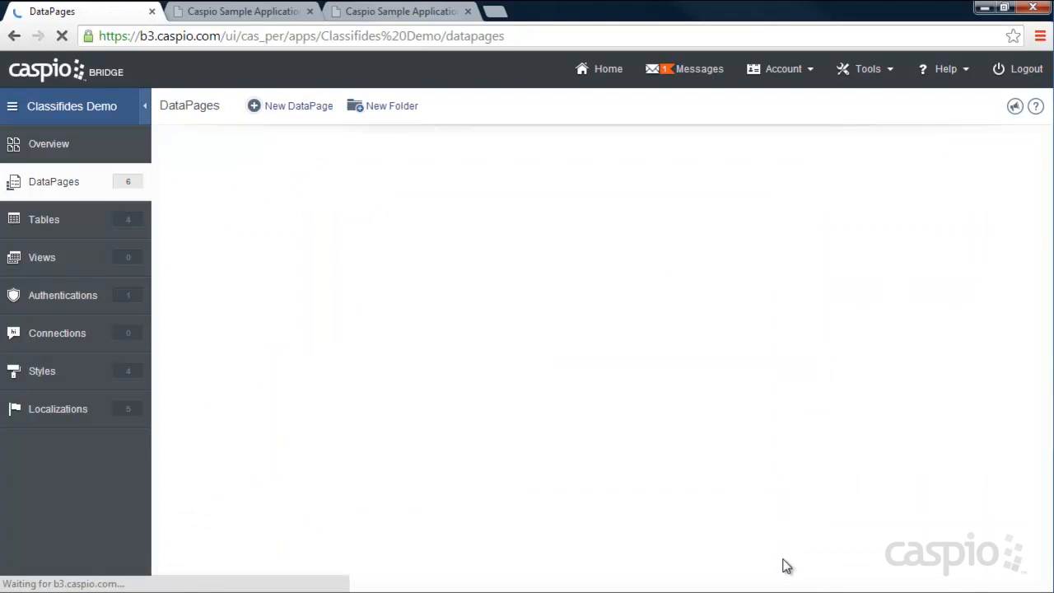
- On the live site, search all listings and open the Tennis listing's Contact Seller form
{"action": "left_click", "coordinate": [395, 16]}
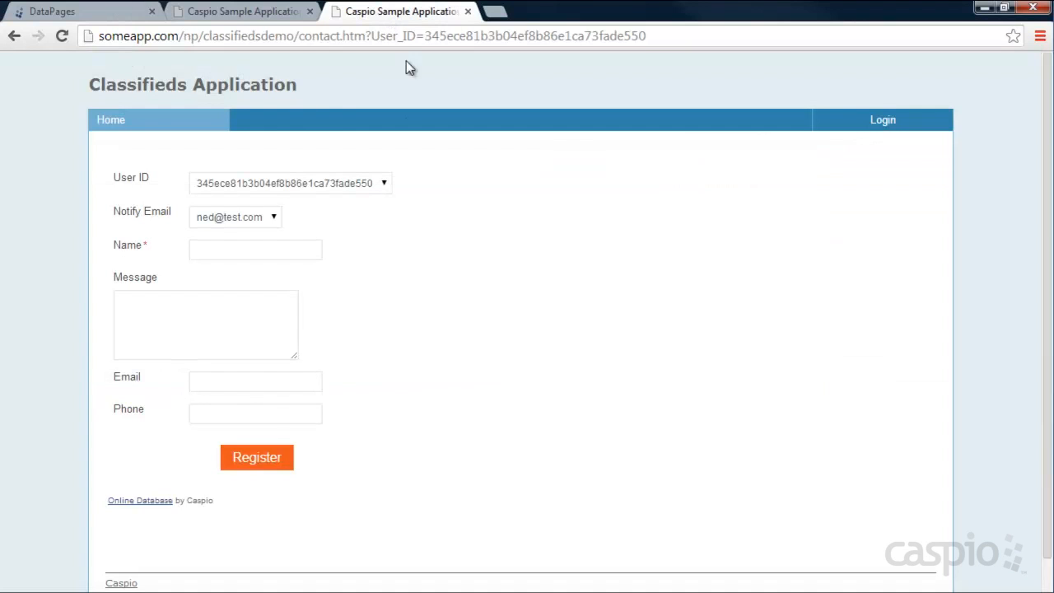
{"action": "left_click", "coordinate": [129, 122]}
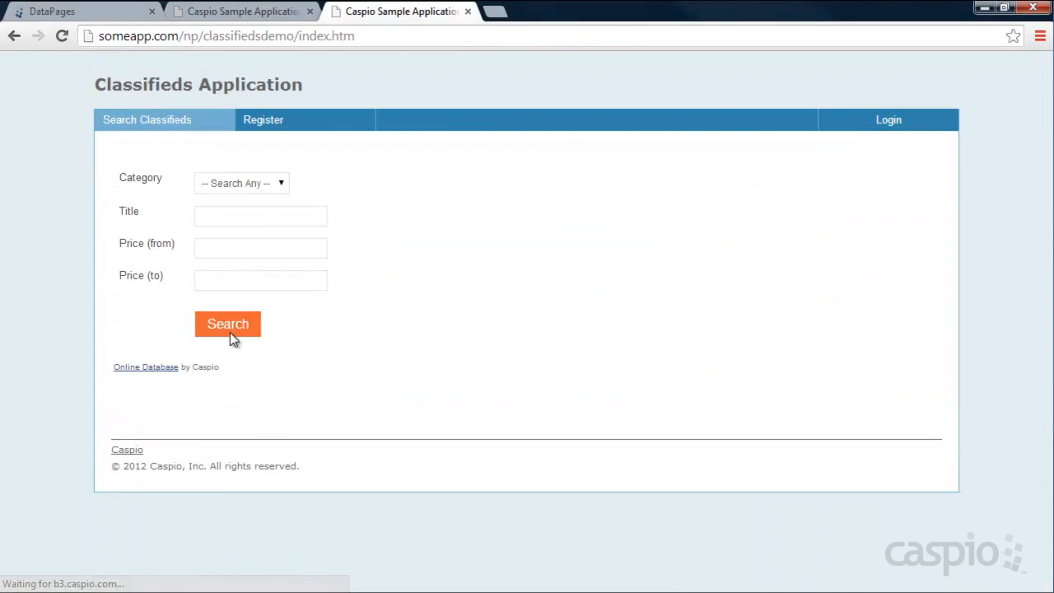
{"action": "left_click", "coordinate": [231, 333]}
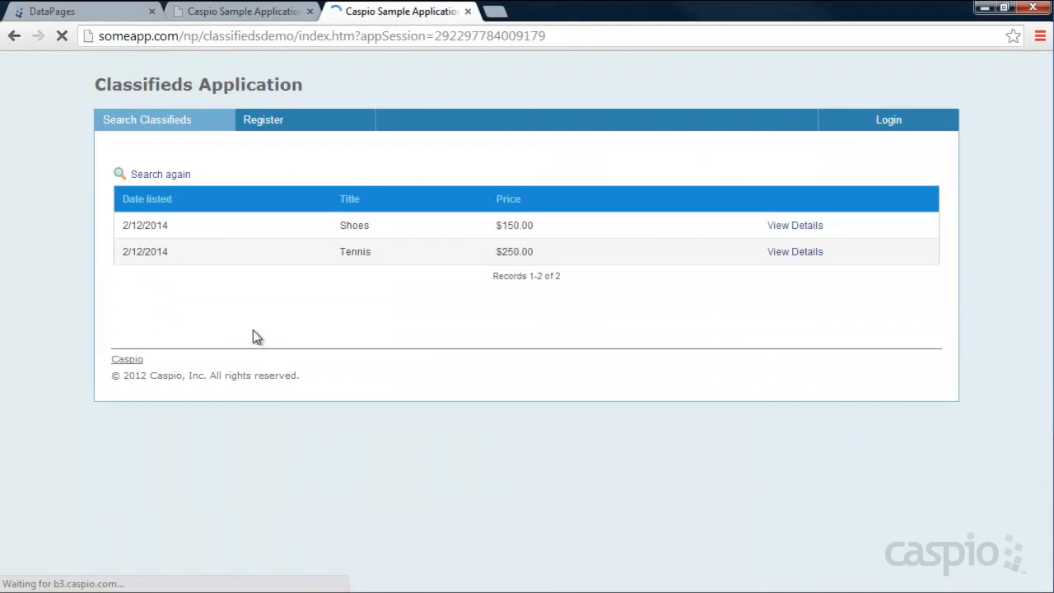
{"action": "left_click", "coordinate": [792, 253]}
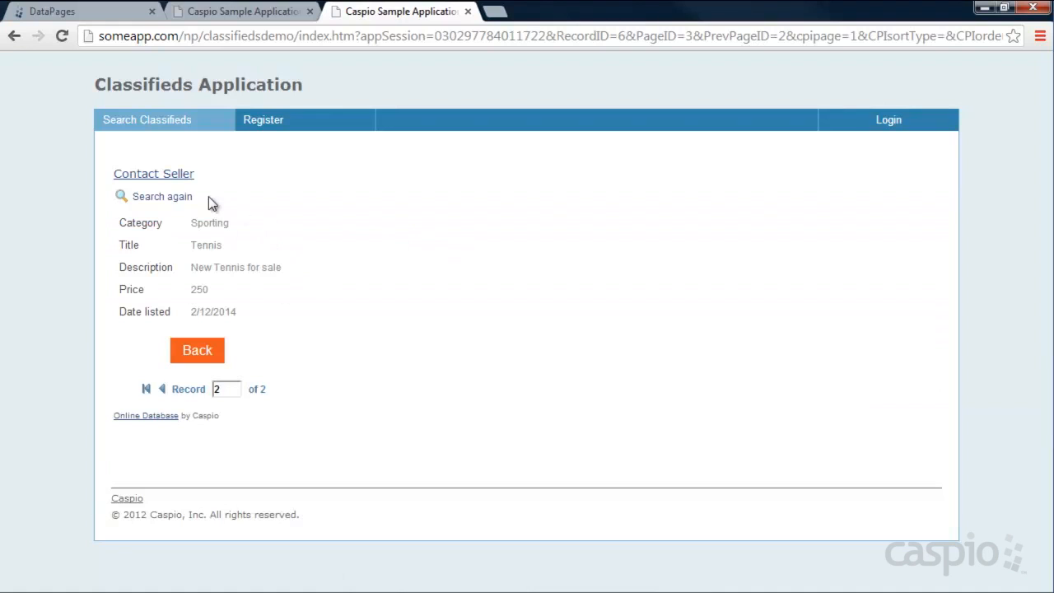
{"action": "left_click", "coordinate": [164, 173]}
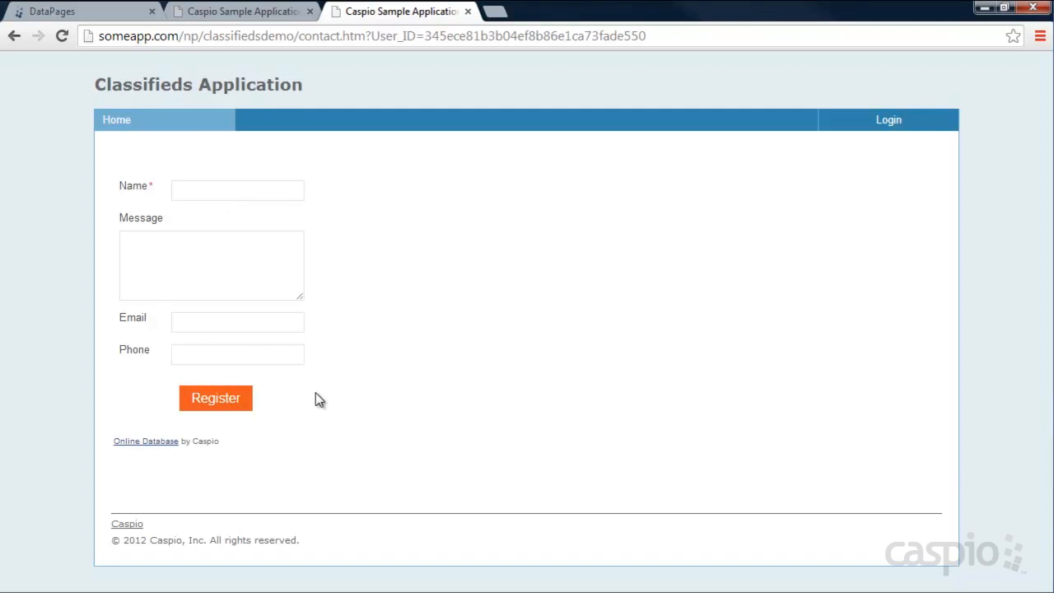
- Log in with the saved account and open My Messages, which still shows DEPLOY CODE
{"action": "left_click", "coordinate": [888, 118]}
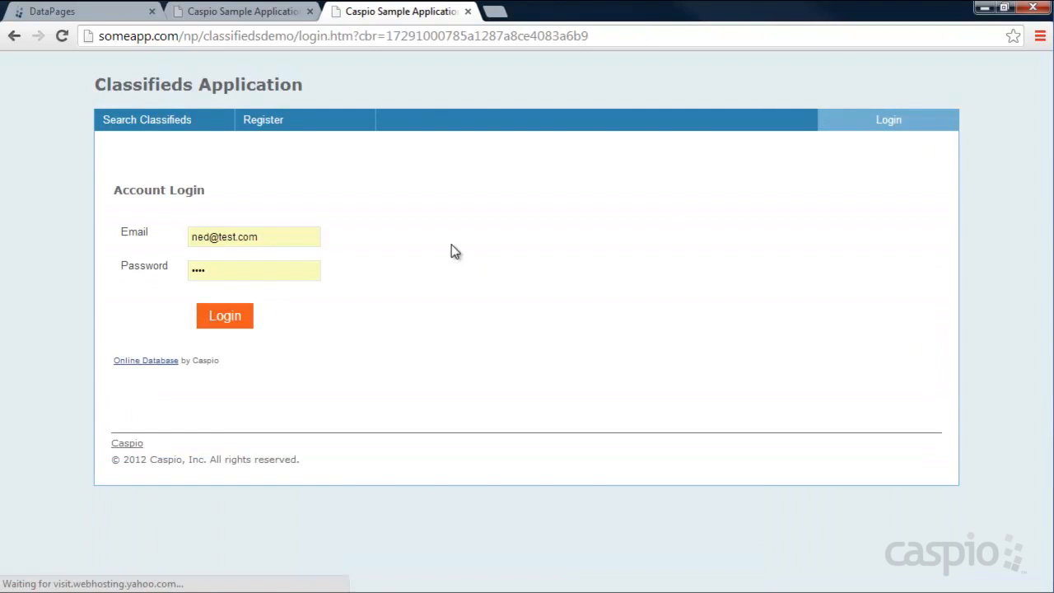
{"action": "left_click", "coordinate": [229, 320]}
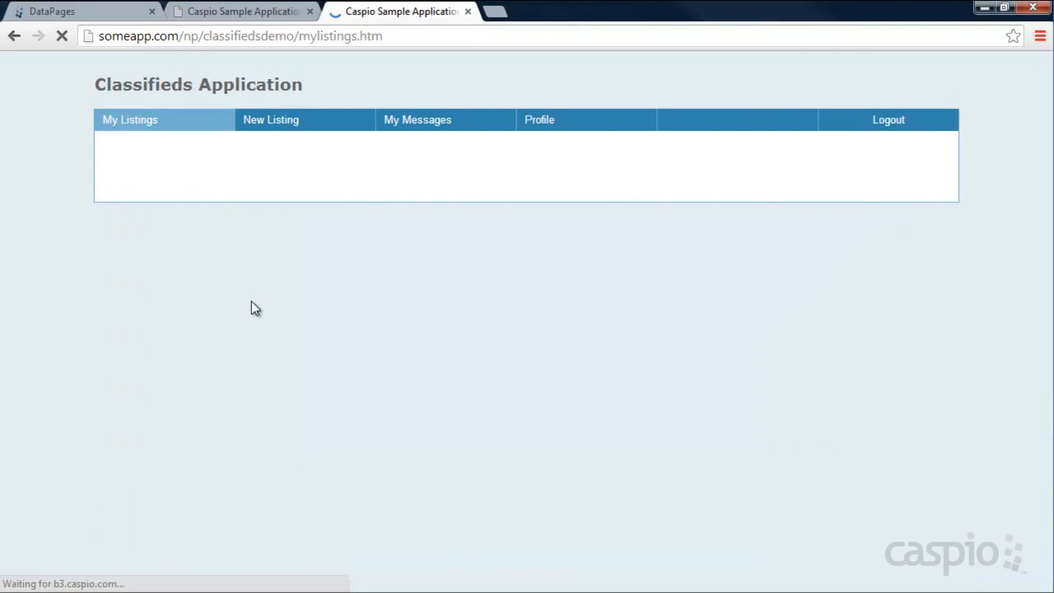
{"action": "left_click", "coordinate": [426, 123]}
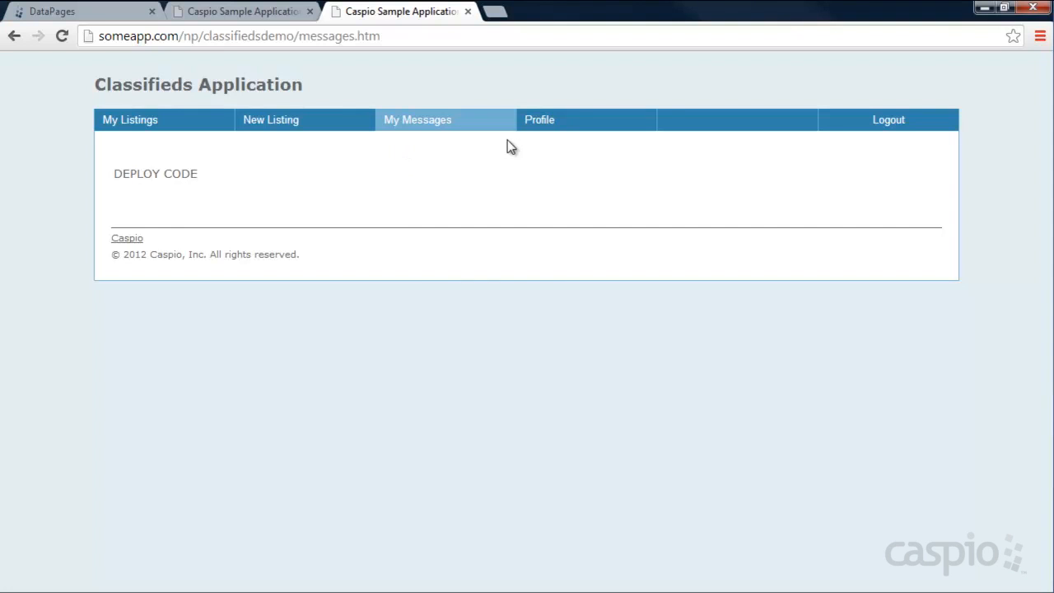
{"action": "left_click", "coordinate": [98, 15]}
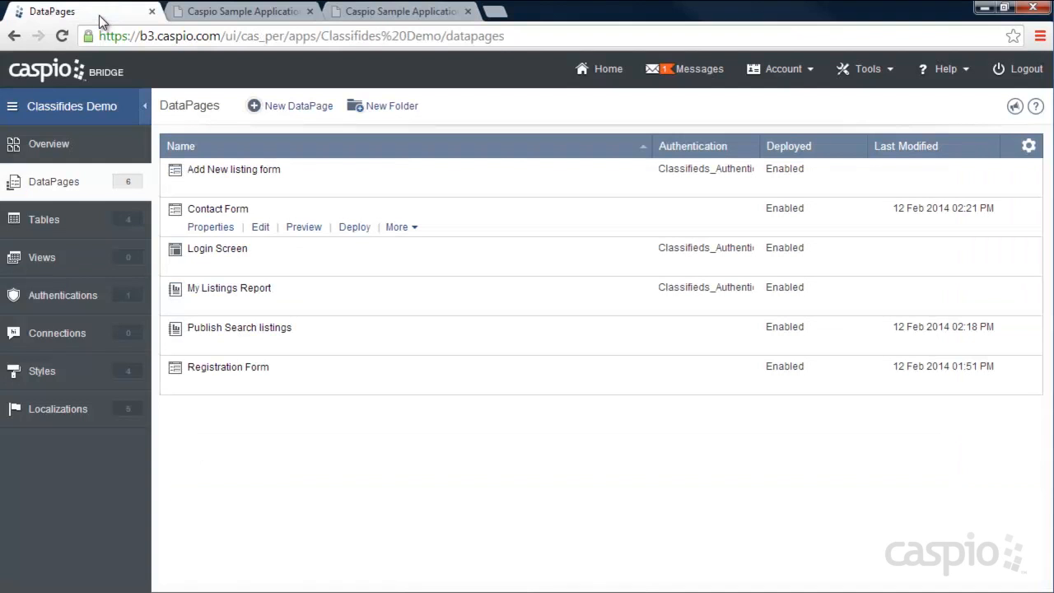
- Start a new tabular report DataPage on Classifieds_Messages_1 using Sample Style
{"action": "left_click", "coordinate": [301, 112]}
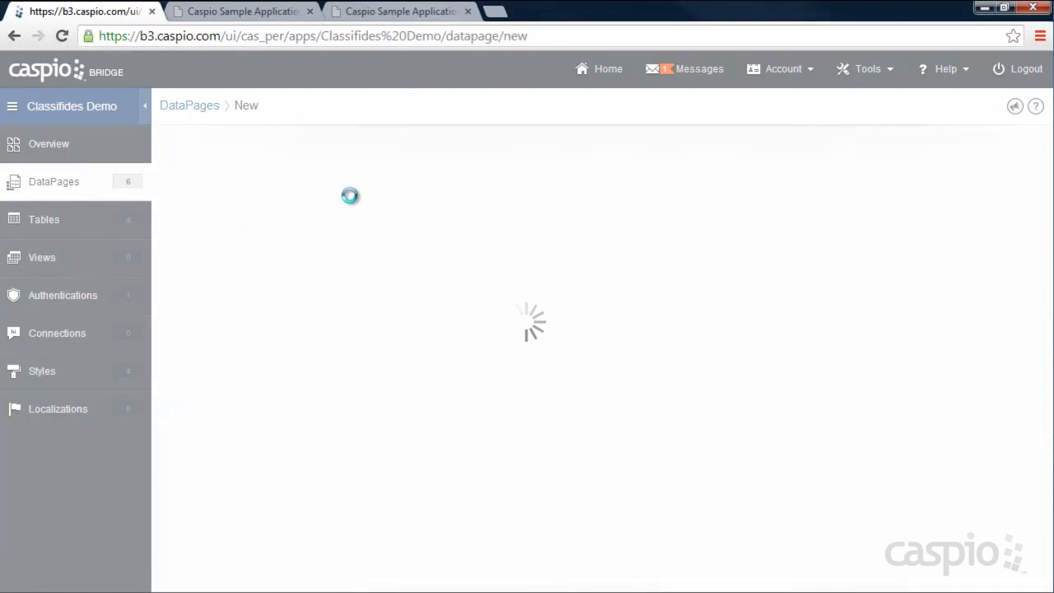
{"action": "left_click", "coordinate": [219, 212]}
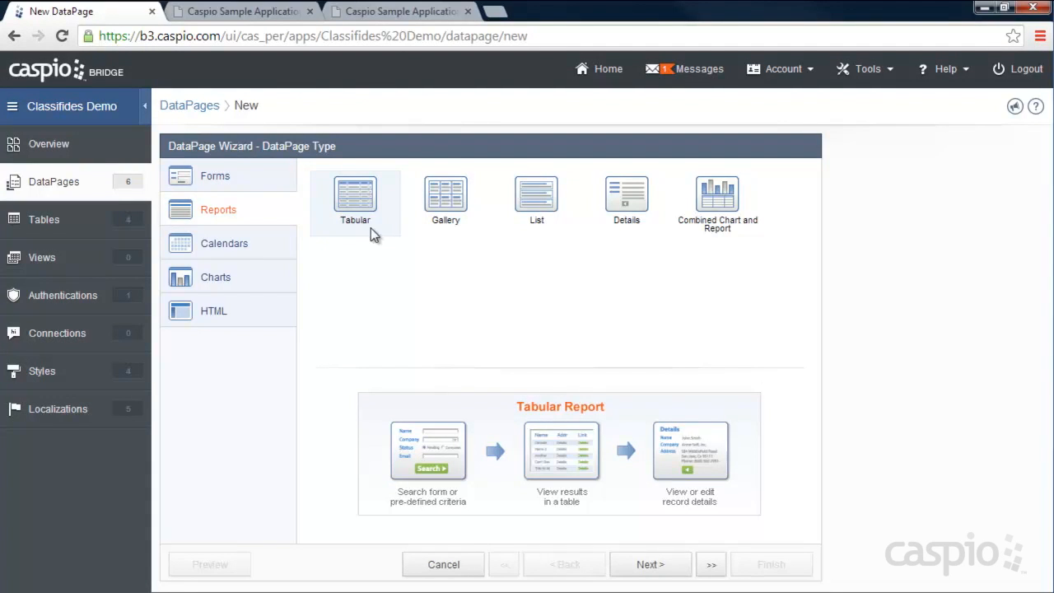
{"action": "left_click", "coordinate": [649, 566]}
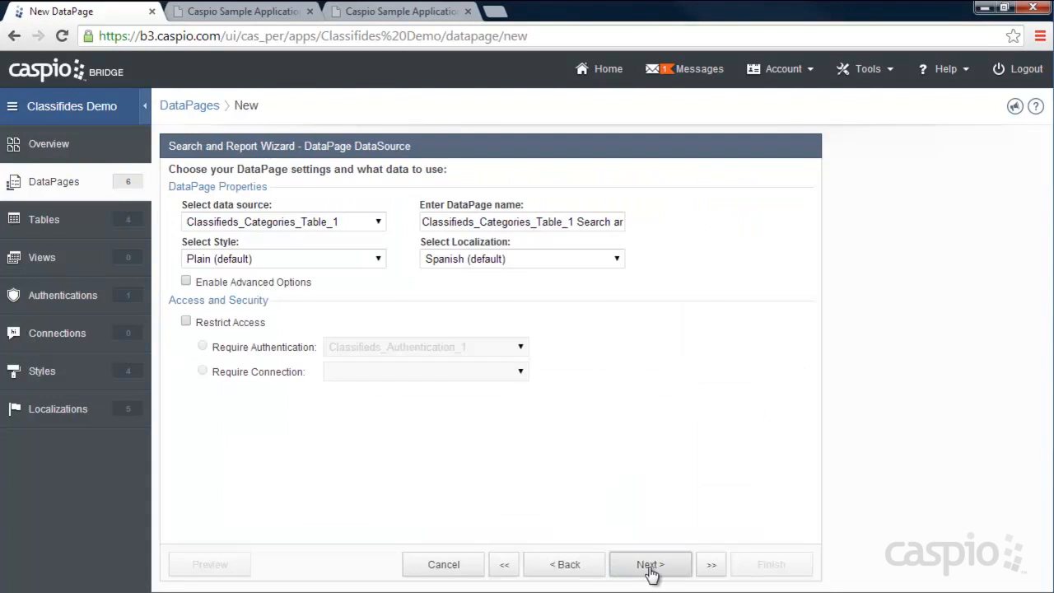
{"action": "left_click", "coordinate": [375, 222]}
{"action": "left_click", "coordinate": [309, 274]}
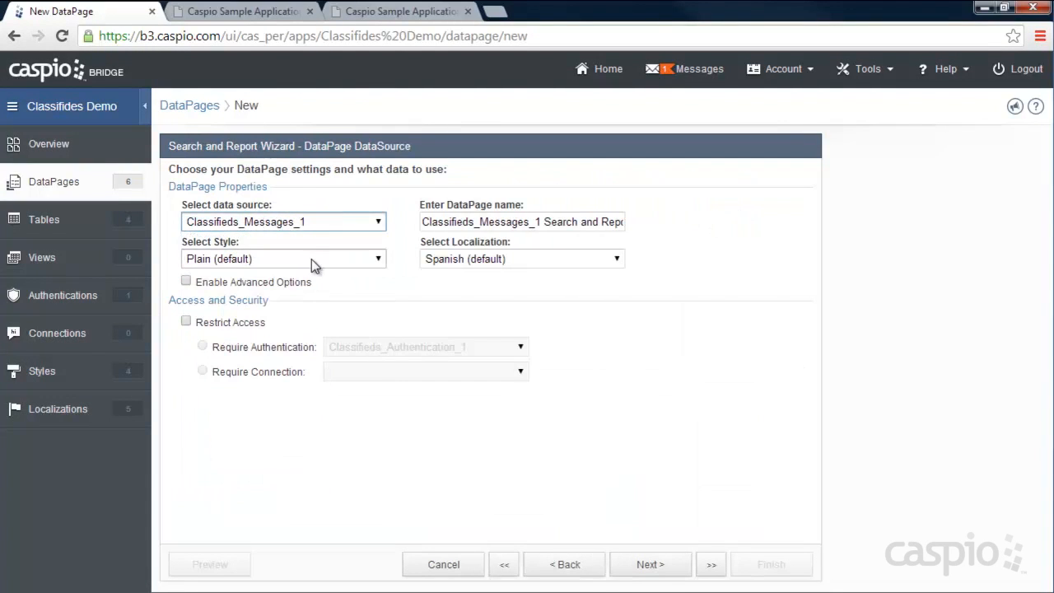
{"action": "left_click", "coordinate": [311, 258]}
{"action": "left_click", "coordinate": [297, 288]}
- Name it My Messages, set English localization, and restrict access to authenticated users
{"action": "left_click", "coordinate": [581, 223]}
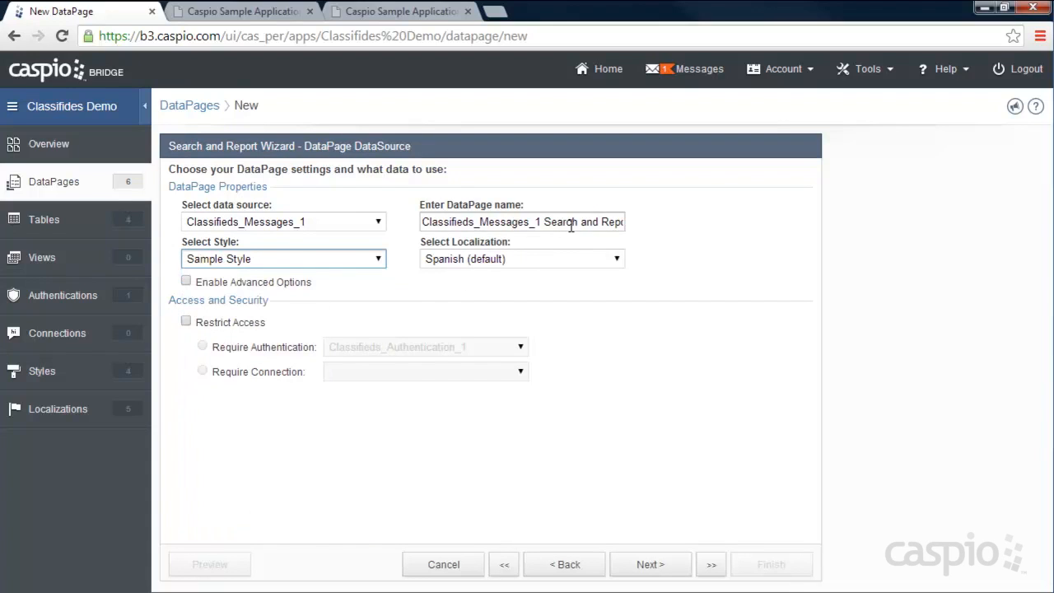
{"action": "key", "text": "ctrl+a"}
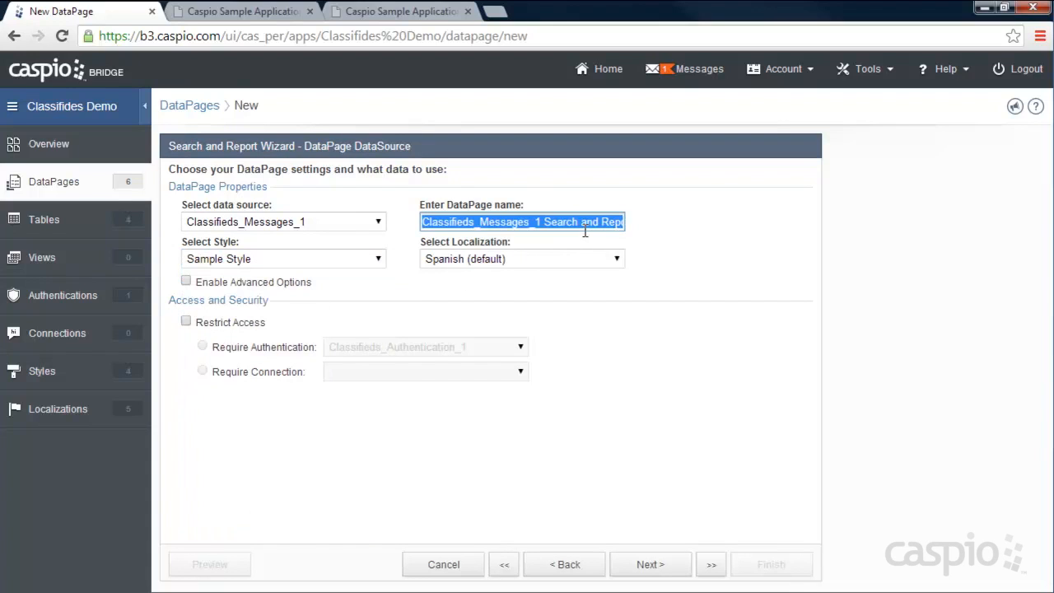
{"action": "type", "text": "My Messages"}
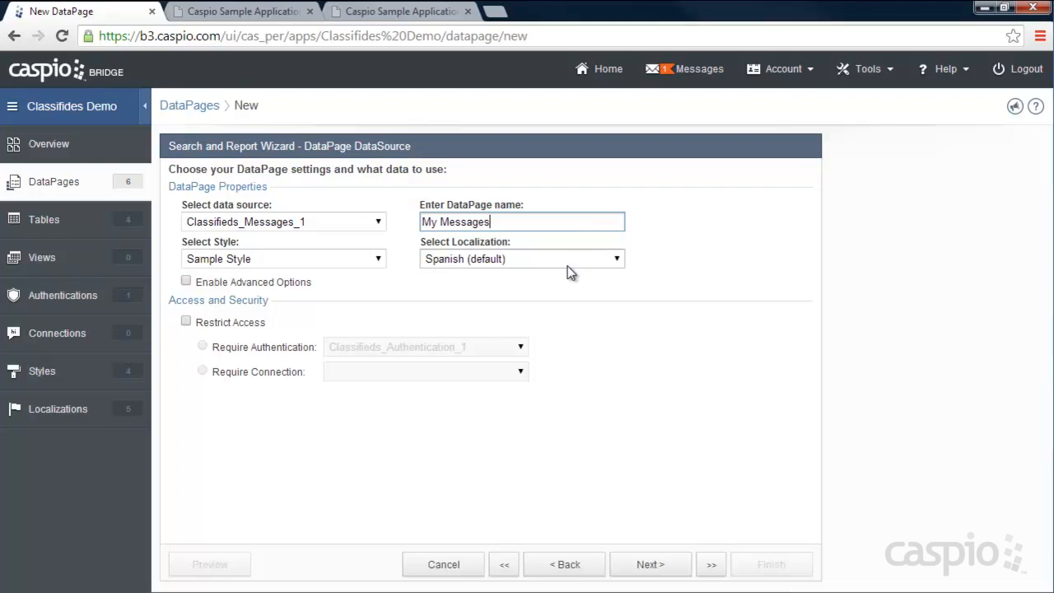
{"action": "left_click", "coordinate": [566, 259]}
{"action": "scroll", "coordinate": [576, 345], "scroll_direction": "up", "scroll_amount": 3}
{"action": "left_click", "coordinate": [484, 290]}
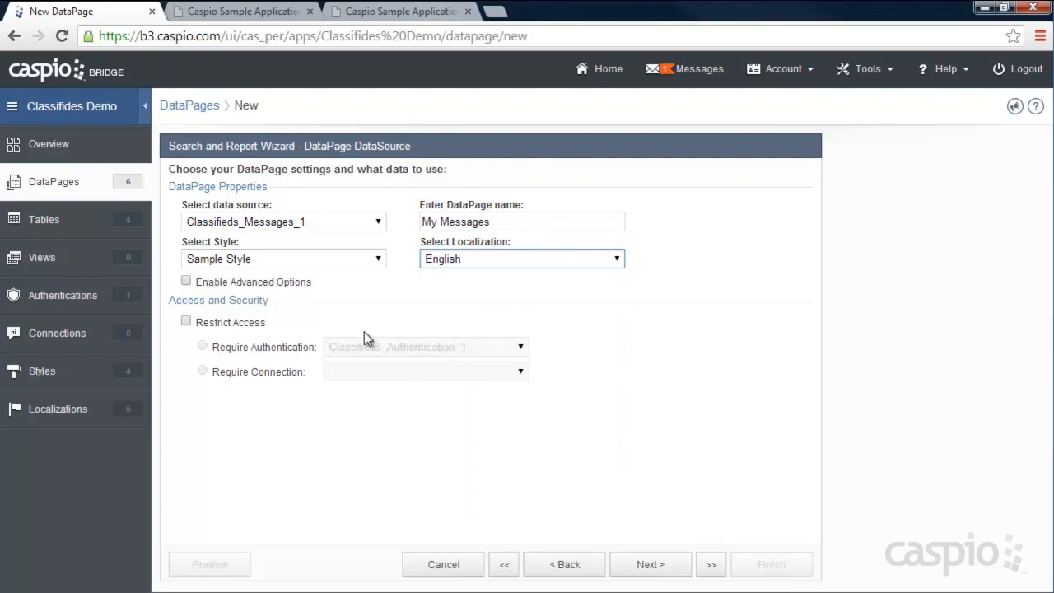
{"action": "left_click", "coordinate": [206, 324]}
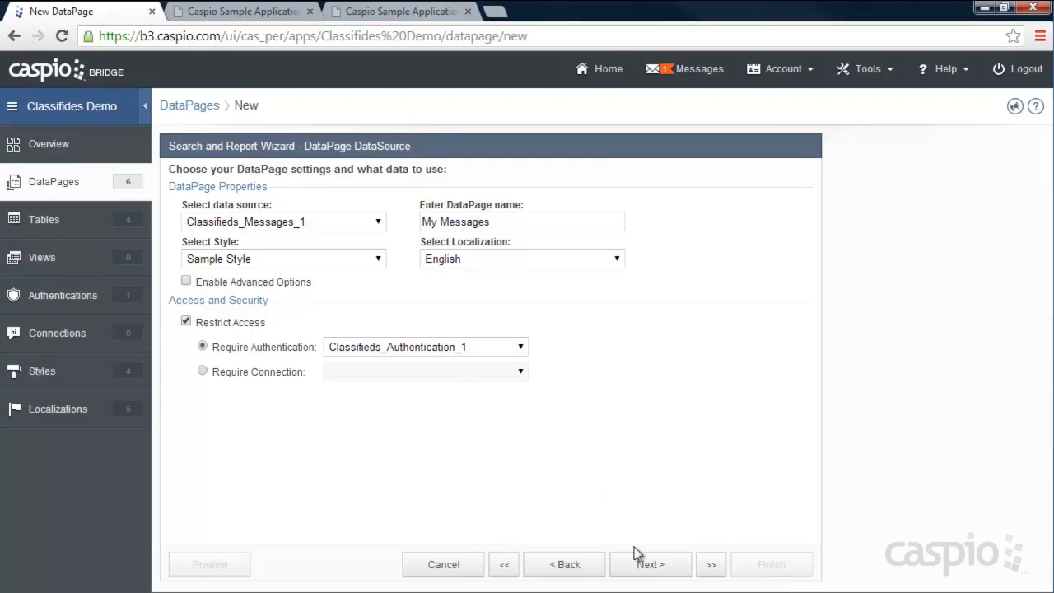
{"action": "left_click", "coordinate": [649, 565]}
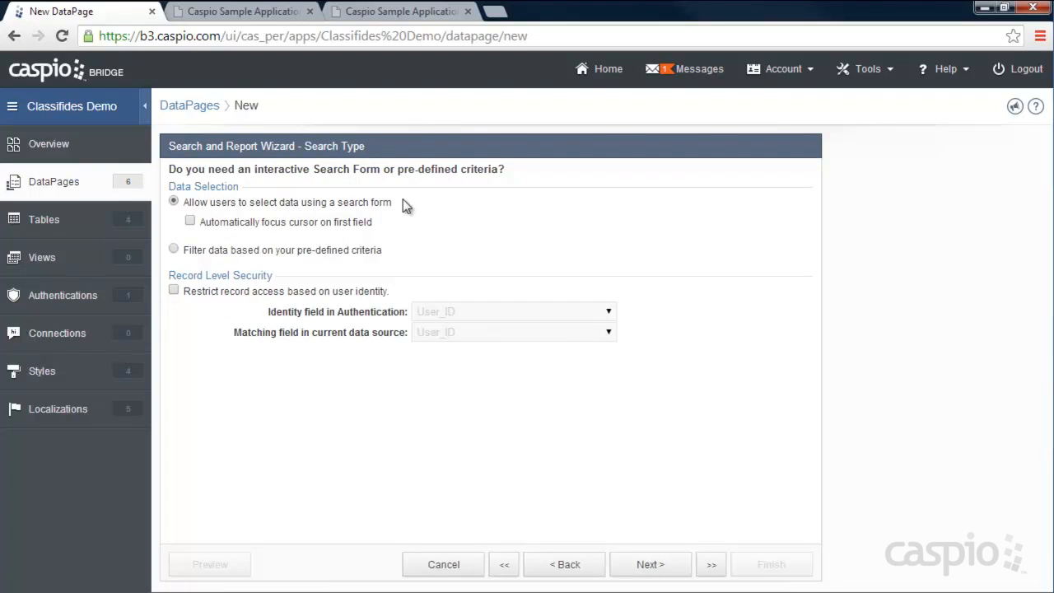
- Limit the My Messages report to the logged-in user's own records, with no search filtering fields
{"action": "left_click", "coordinate": [176, 248]}
{"action": "left_click", "coordinate": [243, 288]}
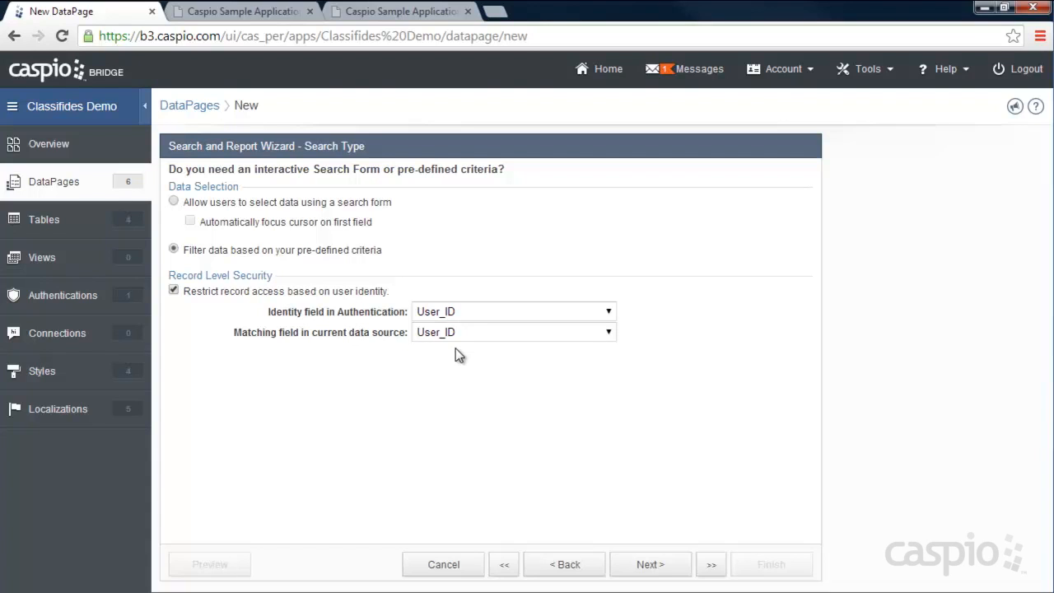
{"action": "left_click", "coordinate": [654, 564]}
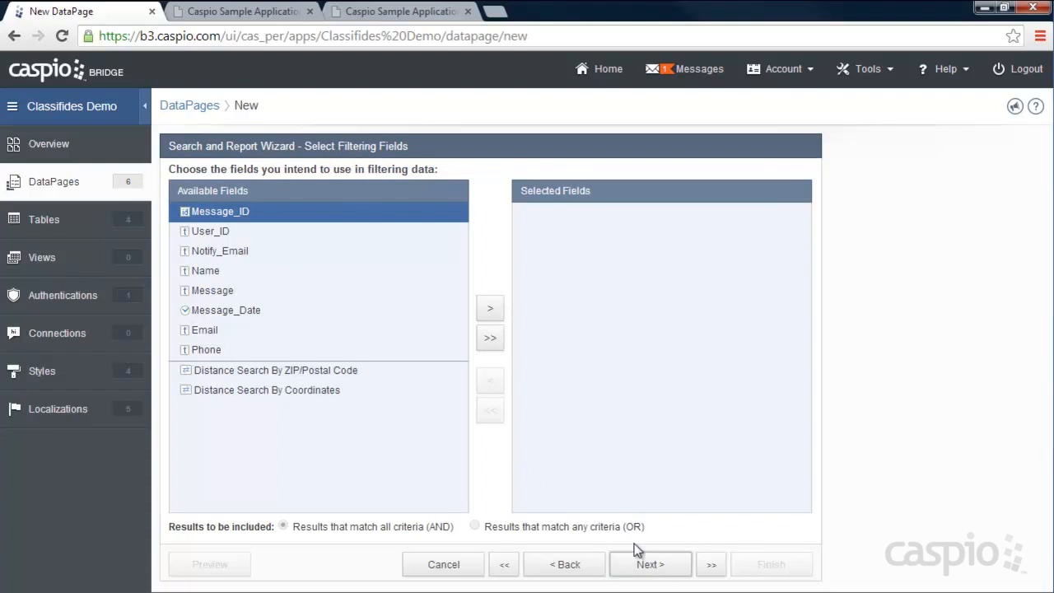
{"action": "left_click", "coordinate": [646, 561]}
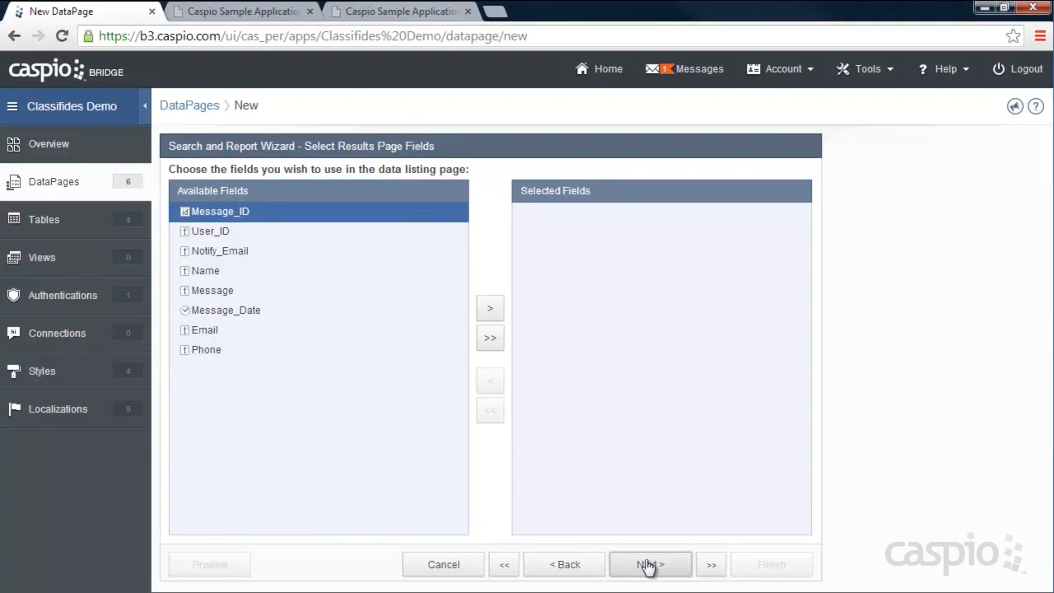
- Add Name, Message, Message_Date, Email and Phone to the results page
{"action": "left_click", "coordinate": [221, 273]}
{"action": "left_click", "coordinate": [490, 309]}
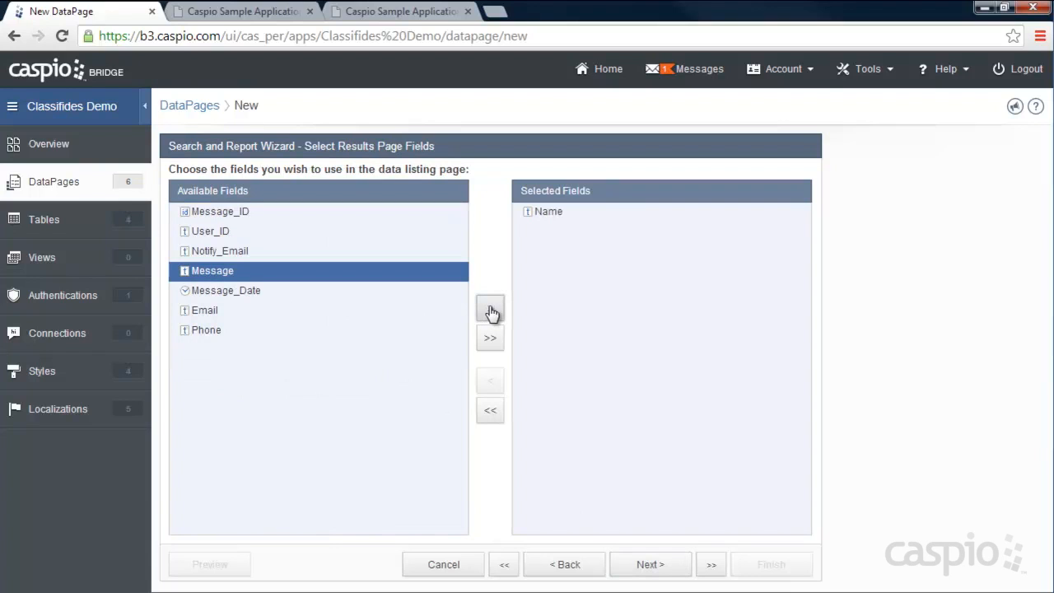
{"action": "left_click", "coordinate": [495, 312]}
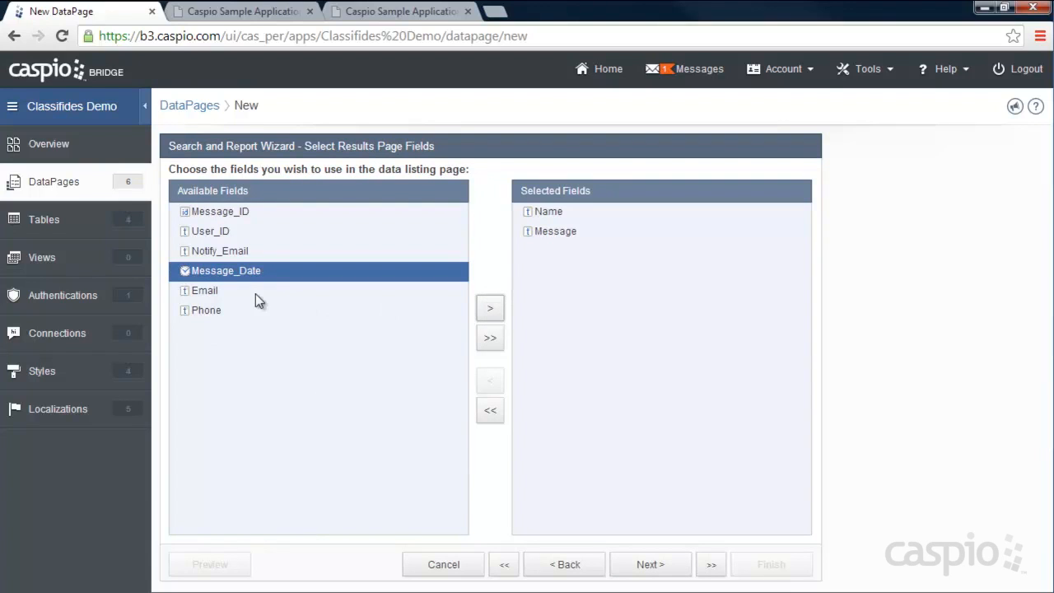
{"action": "left_click", "coordinate": [489, 308]}
{"action": "left_click", "coordinate": [493, 311]}
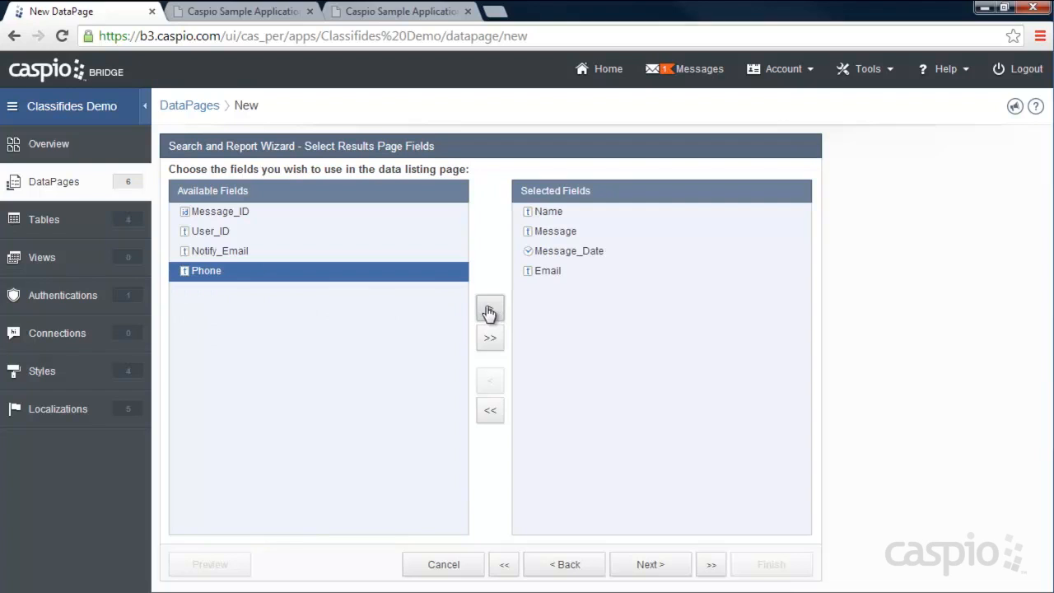
{"action": "left_click", "coordinate": [492, 310]}
- Accept the remaining results, details and destination settings and finish the My Messages report
{"action": "left_click", "coordinate": [664, 565]}
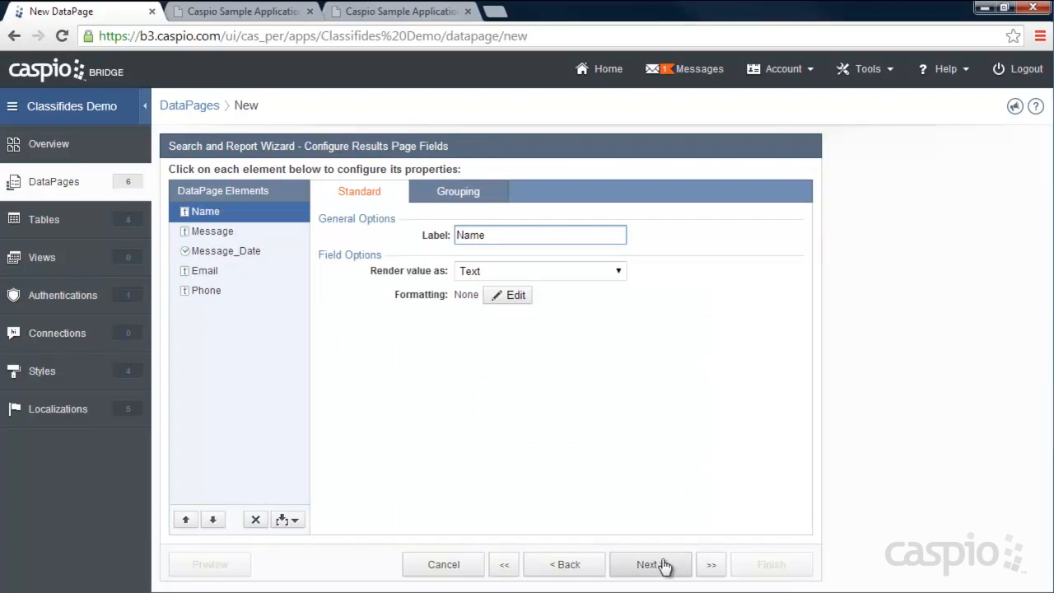
{"action": "left_click", "coordinate": [663, 565]}
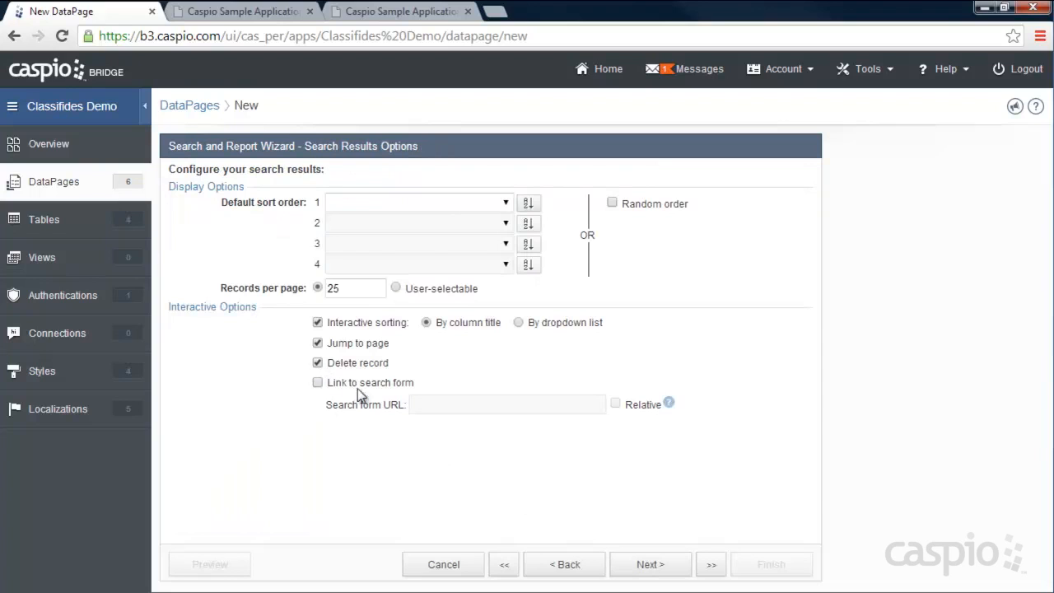
{"action": "left_click", "coordinate": [648, 563]}
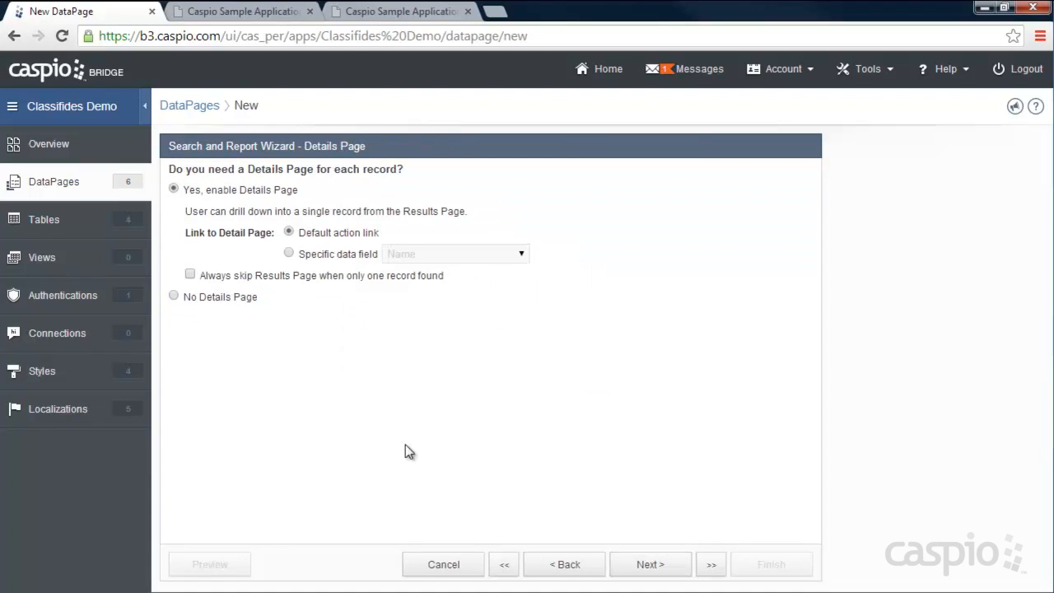
{"action": "left_click", "coordinate": [665, 566]}
{"action": "left_click", "coordinate": [770, 566]}
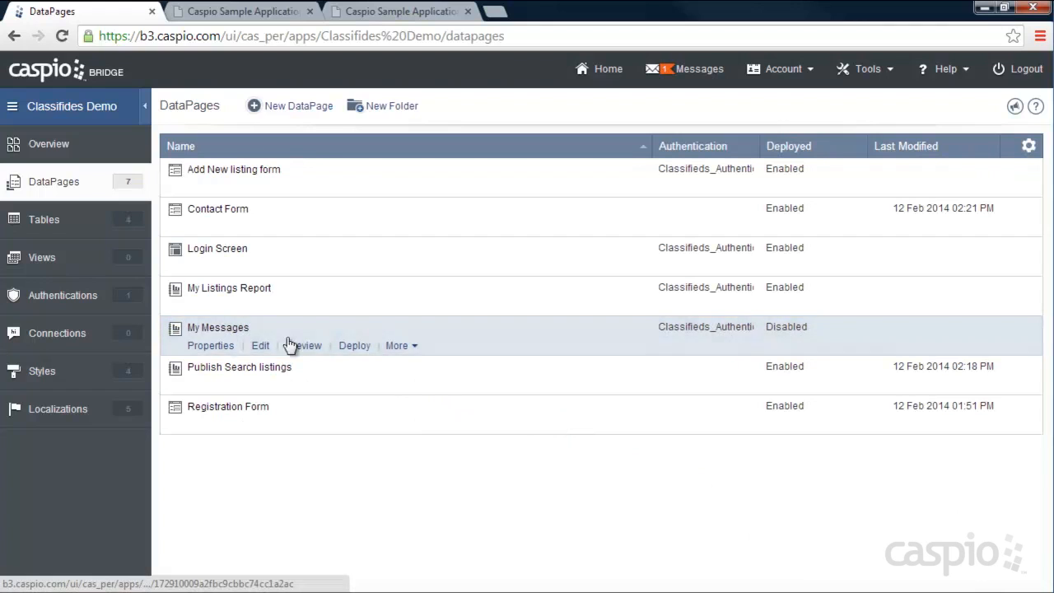
- Deploy My Messages as Enabled and copy its embed code
{"action": "left_click", "coordinate": [355, 346]}
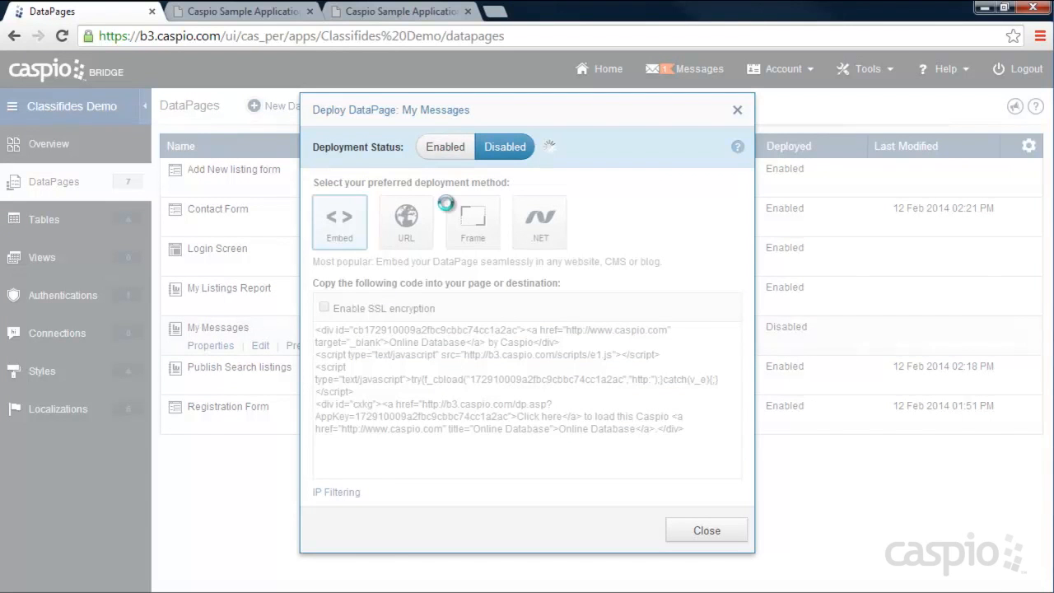
{"action": "left_click", "coordinate": [445, 146]}
{"action": "right_click", "coordinate": [432, 381]}
{"action": "left_click", "coordinate": [477, 192]}
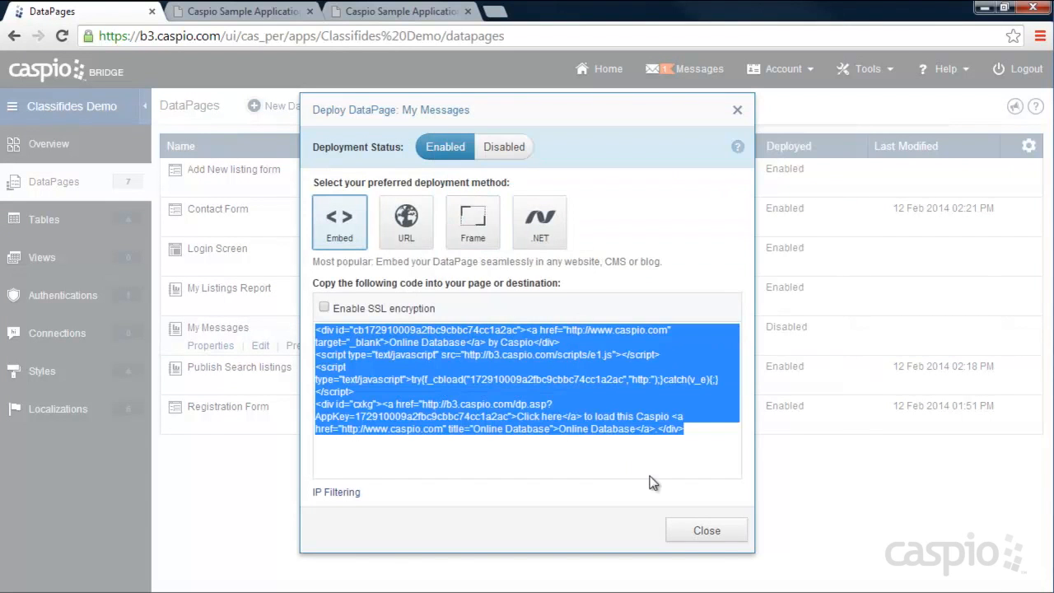
{"action": "left_click", "coordinate": [695, 527]}
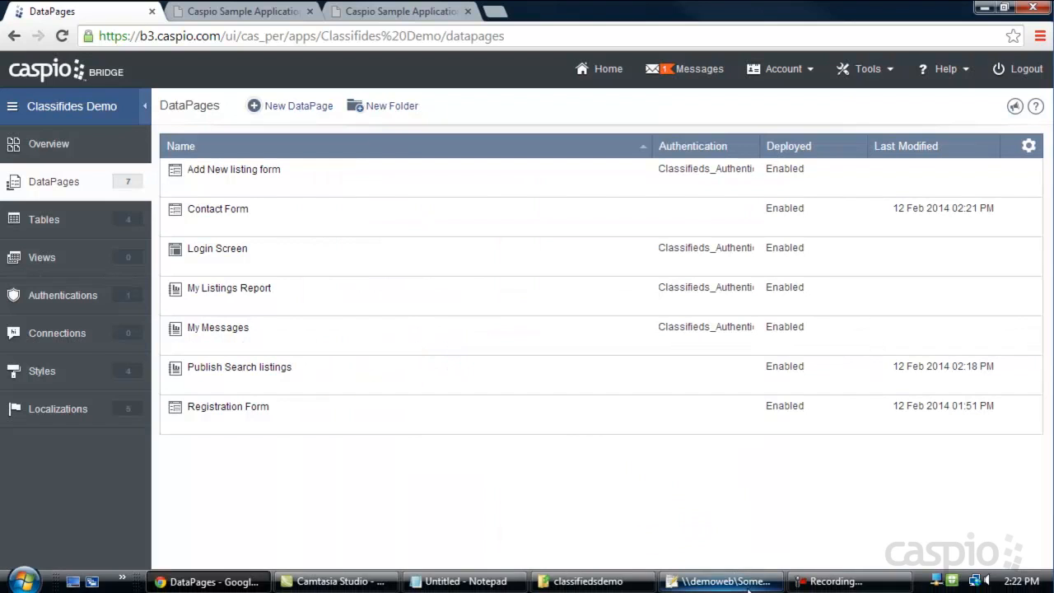
{"action": "left_click", "coordinate": [716, 580]}
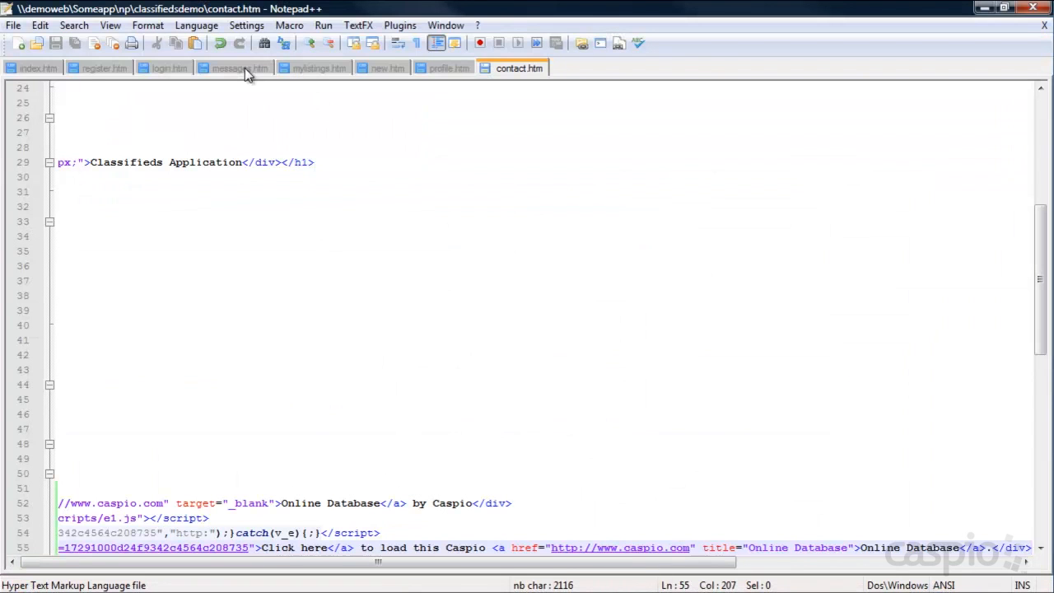
- Paste the embed code over DEPLOY CODE on line 53 of messages.htm and save
{"action": "left_click", "coordinate": [242, 69]}
{"action": "left_click_drag", "start_coordinate": [131, 414], "coordinate": [47, 417]}
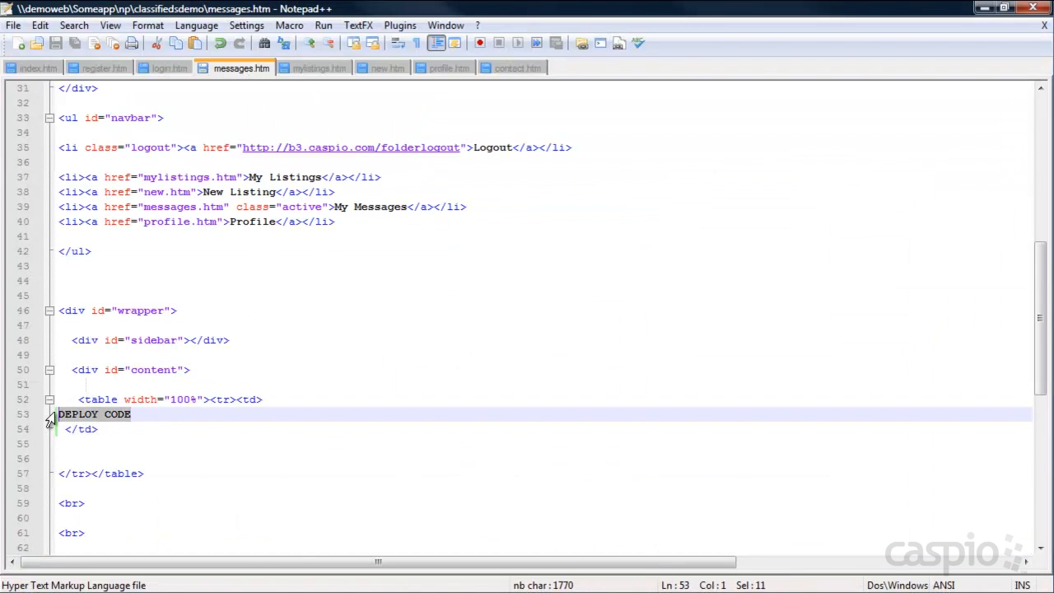
{"action": "key", "text": "ctrl+v"}
{"action": "key", "text": "ctrl+s"}
{"action": "key", "text": "ctrl+a"}
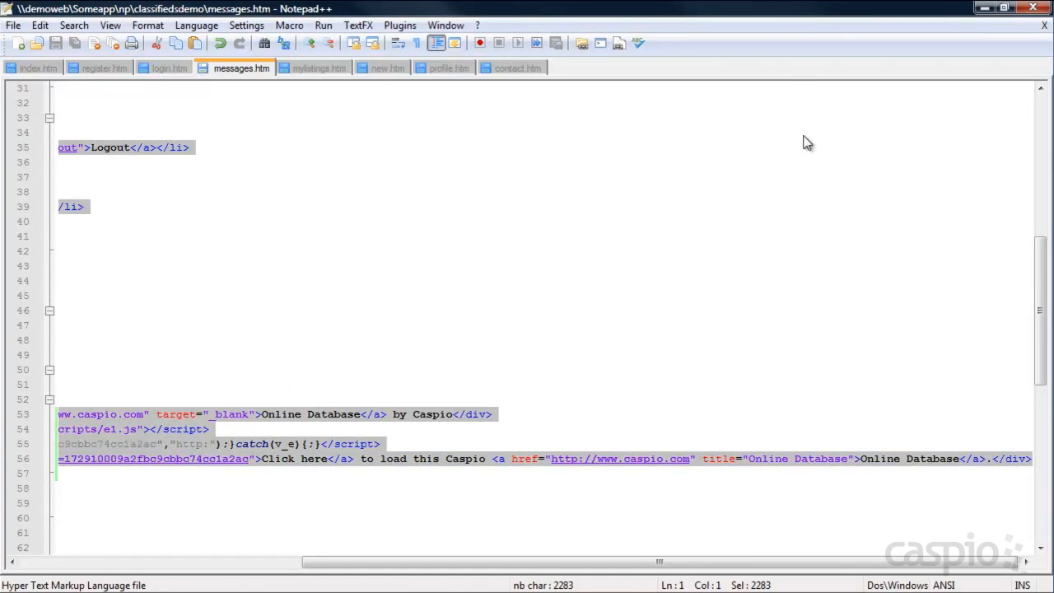
- Reload the live messages page in the browser to show the embedded report
{"action": "left_click", "coordinate": [985, 8]}
{"action": "left_click", "coordinate": [368, 11]}
{"action": "left_click", "coordinate": [63, 37]}
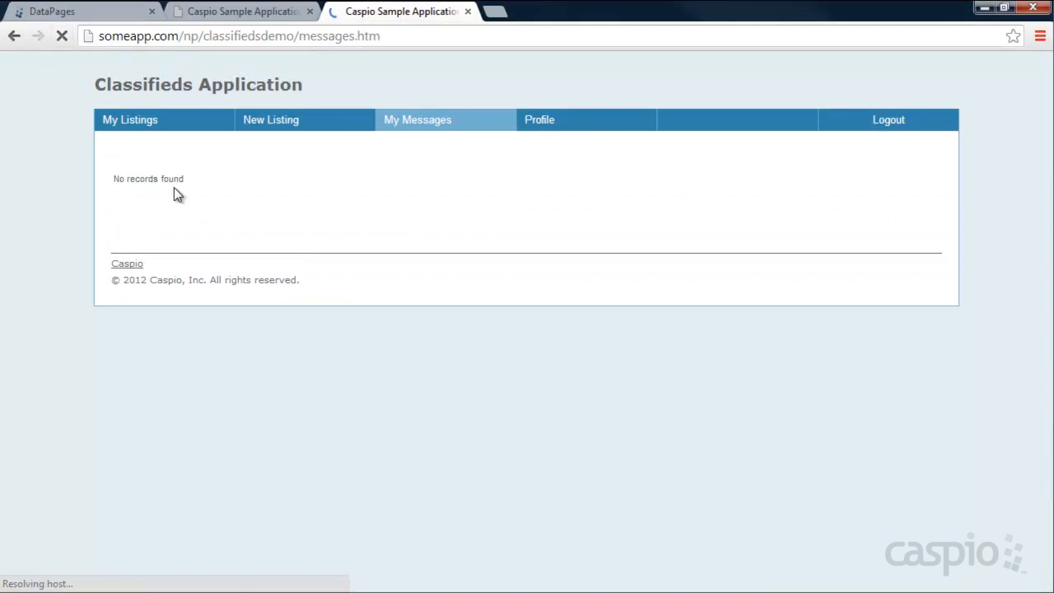
- Log out, search the classifieds and open Contact Seller on the Shoes listing
{"action": "left_click", "coordinate": [883, 124]}
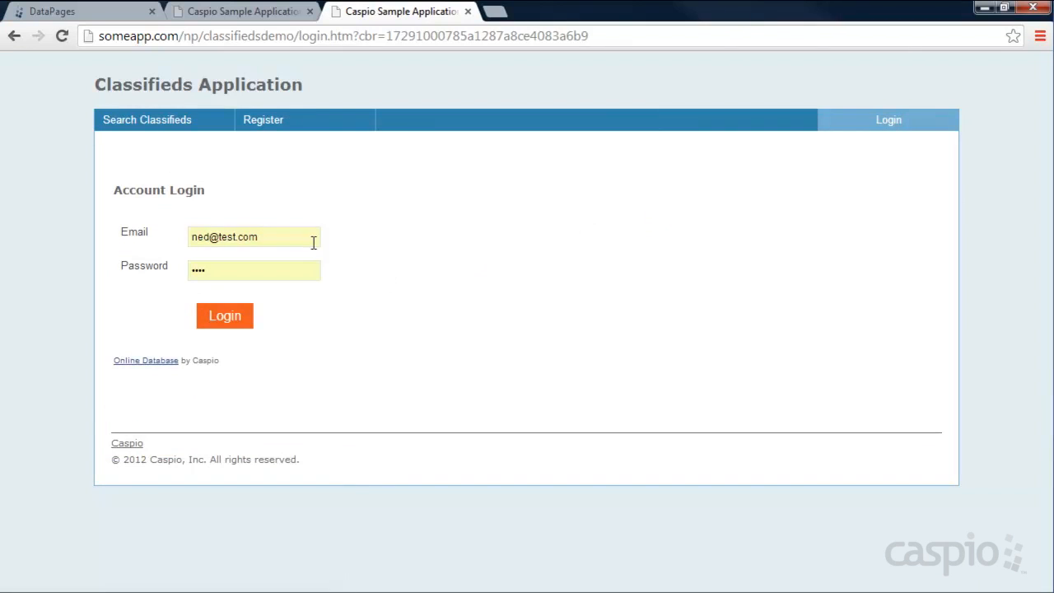
{"action": "left_click", "coordinate": [168, 119]}
{"action": "left_click", "coordinate": [226, 325]}
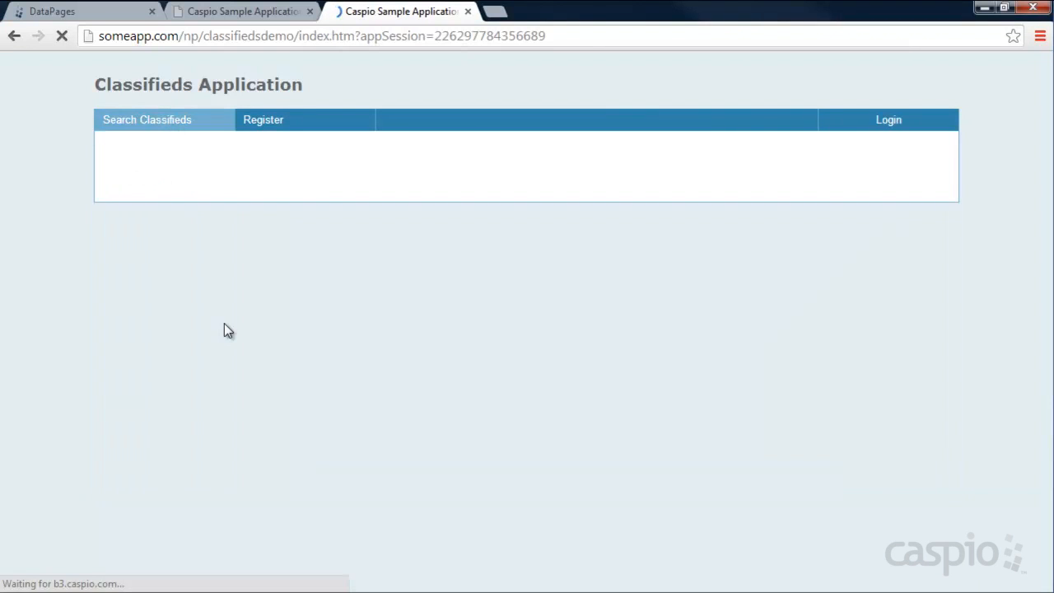
{"action": "left_click", "coordinate": [805, 229]}
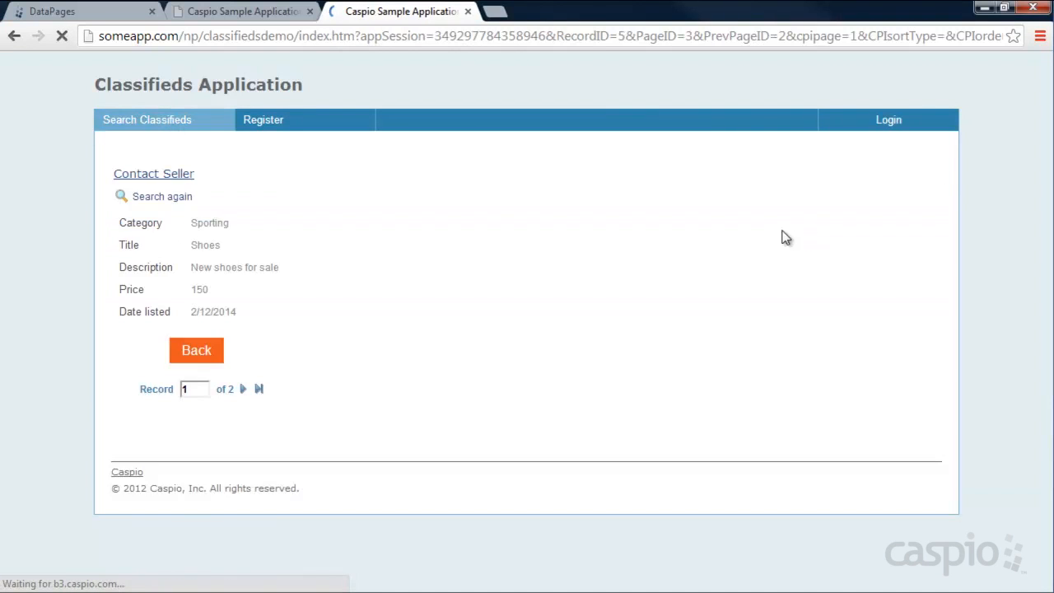
{"action": "left_click", "coordinate": [163, 176]}
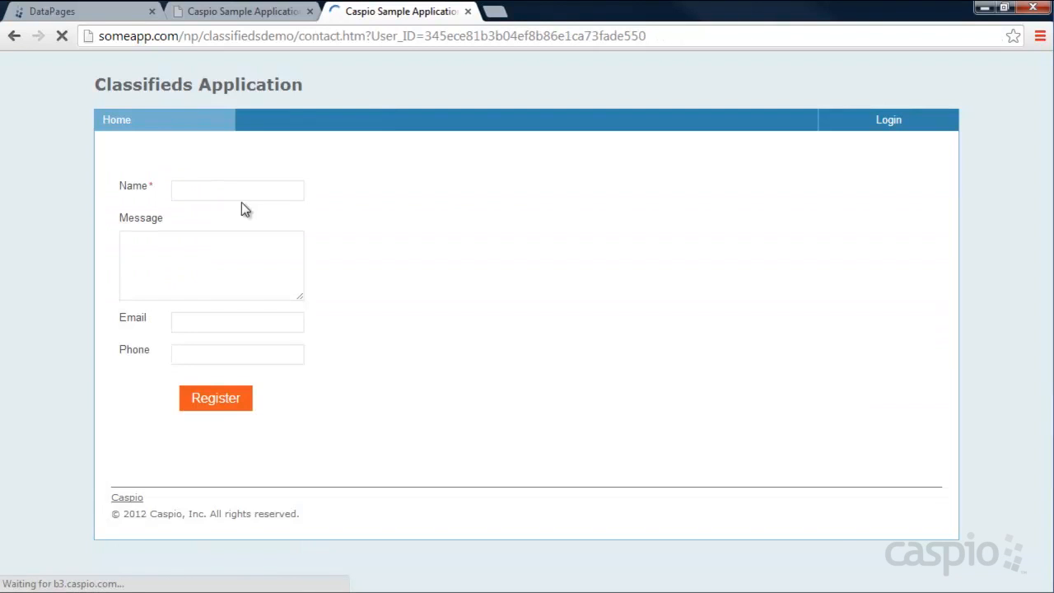
- Enter the sender's name, a short message and a phone number, and send the message
{"action": "left_click", "coordinate": [245, 190]}
{"action": "type", "text": "Ken"}
{"action": "key", "text": "Tab"}
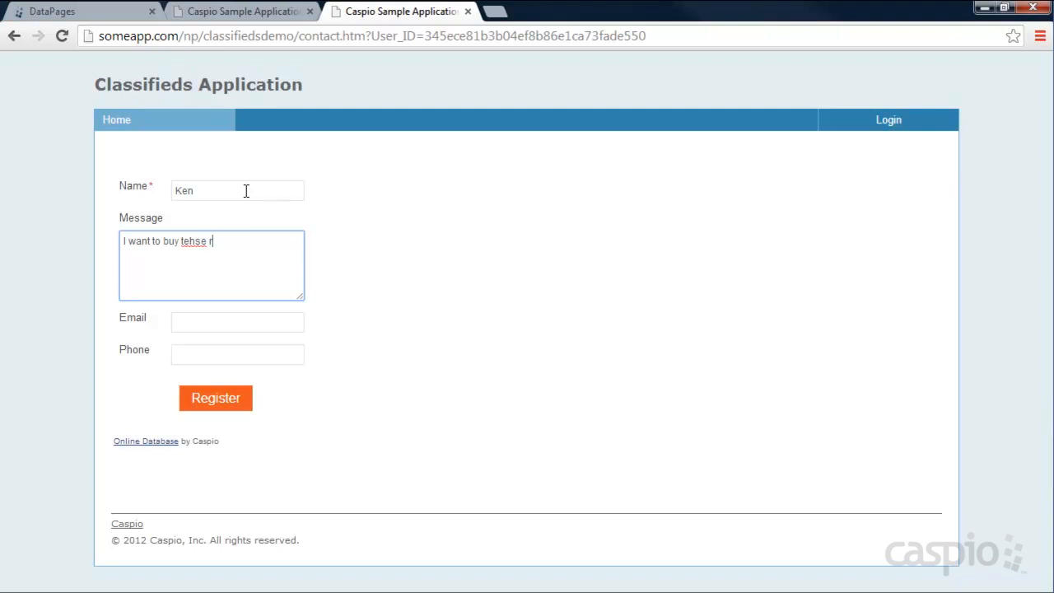
{"action": "type", "text": "."}
{"action": "key", "text": "Tab"}
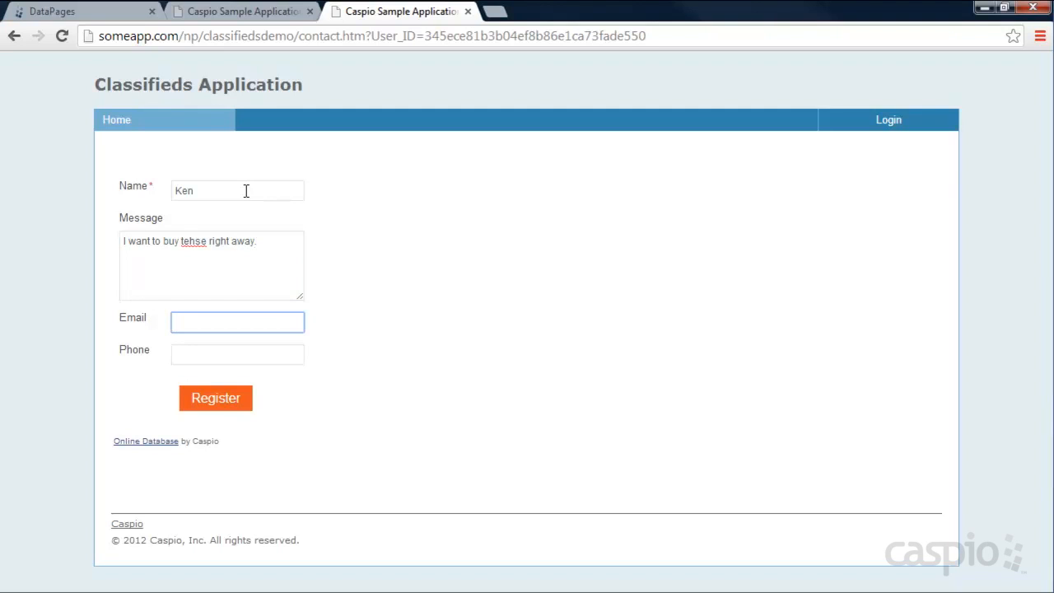
{"action": "key", "text": "Tab"}
{"action": "type", "text": "343434343"}
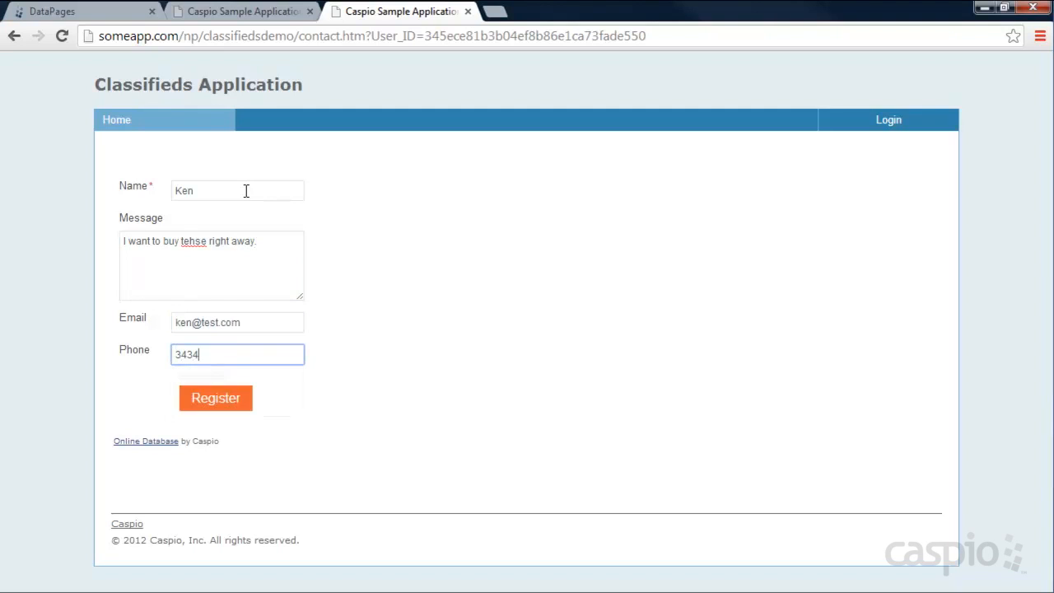
{"action": "left_click", "coordinate": [224, 396]}
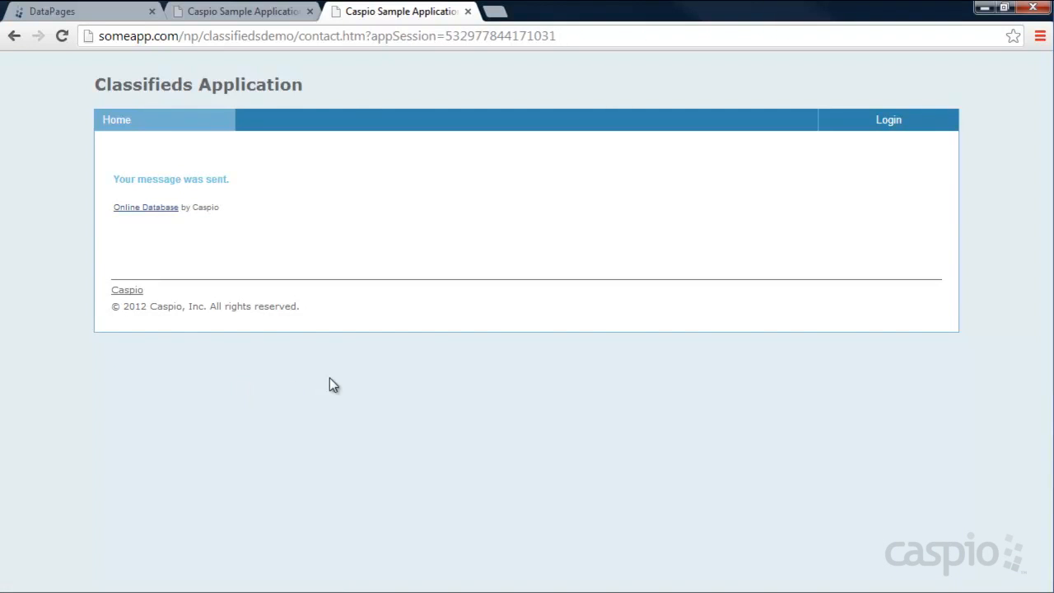
- Log back in with the saved test account, check My Messages for the test message, and open Profile
{"action": "left_click", "coordinate": [895, 124]}
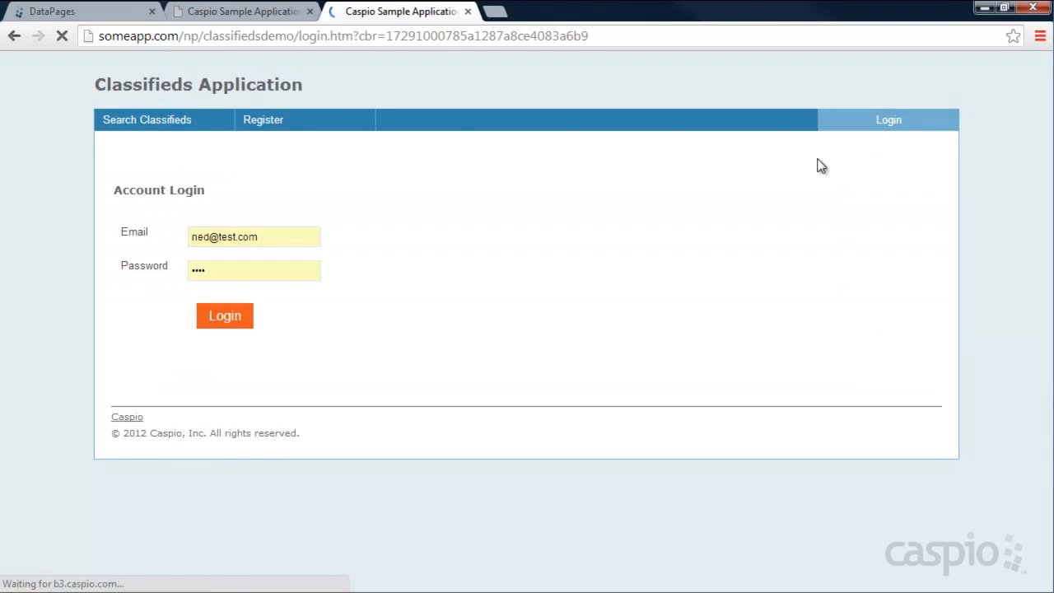
{"action": "left_click", "coordinate": [237, 313]}
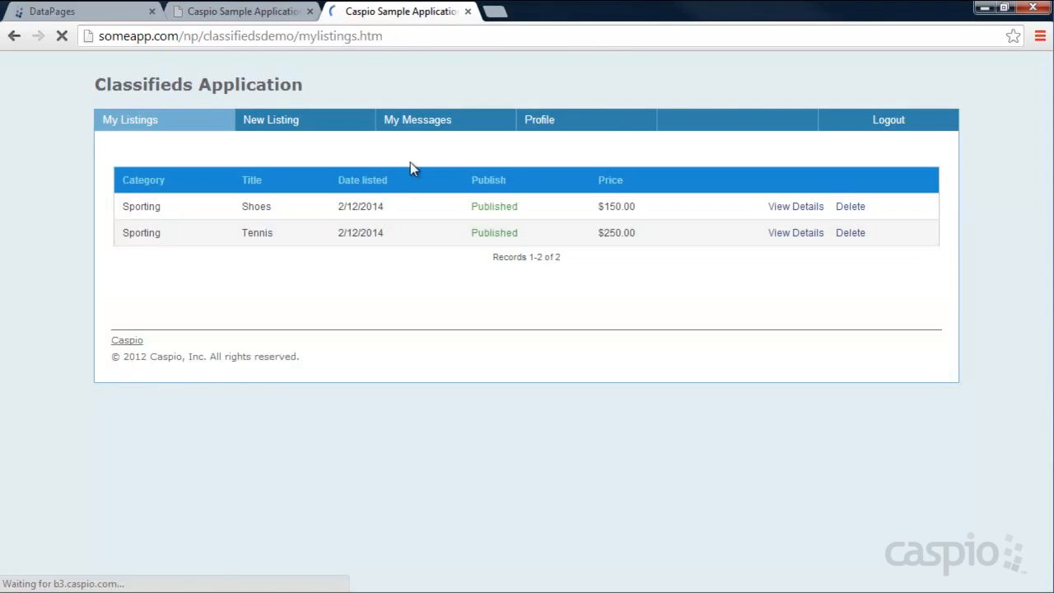
{"action": "left_click", "coordinate": [428, 122]}
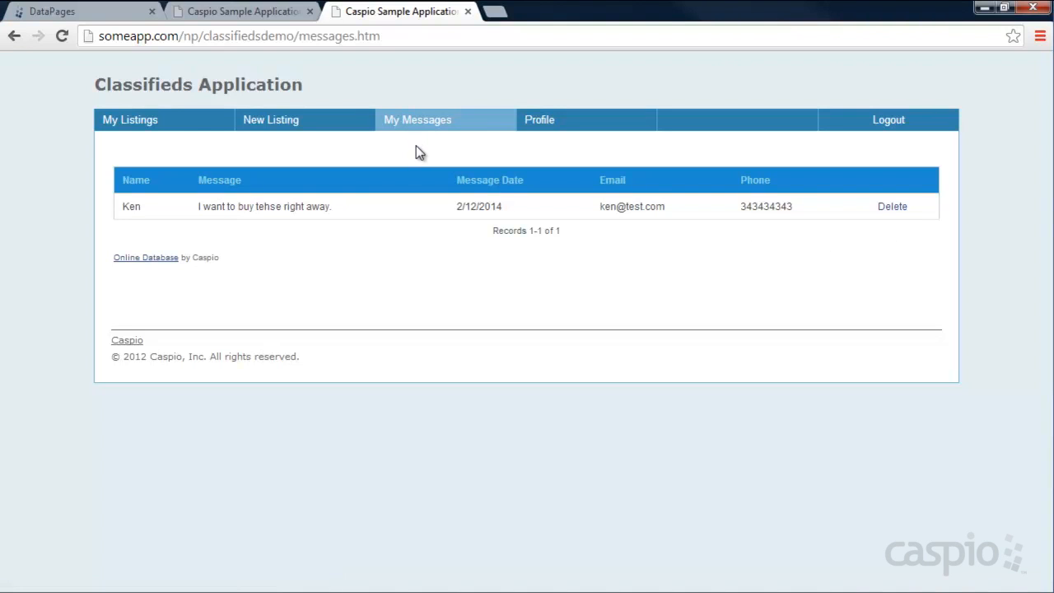
{"action": "left_click", "coordinate": [540, 125]}
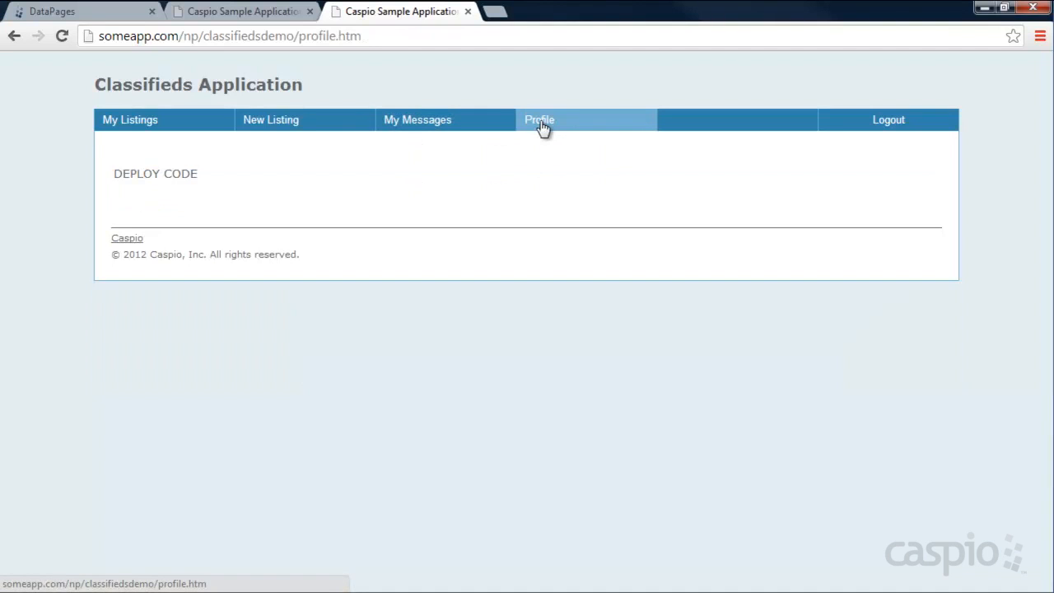
- Start a new single-record update DataPage from the DataPages list
{"action": "left_click", "coordinate": [112, 18]}
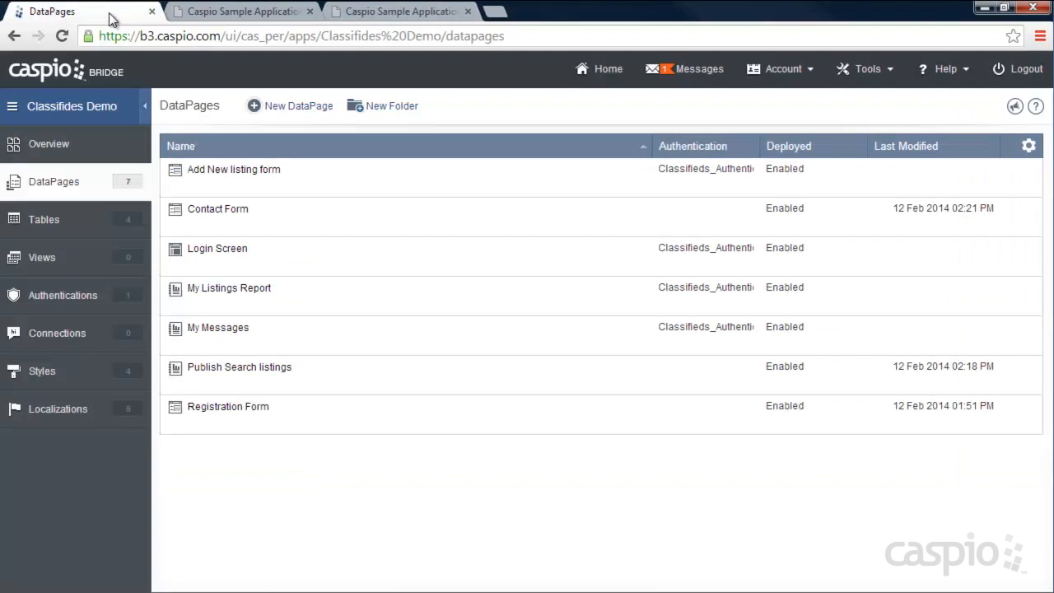
{"action": "left_click", "coordinate": [294, 112]}
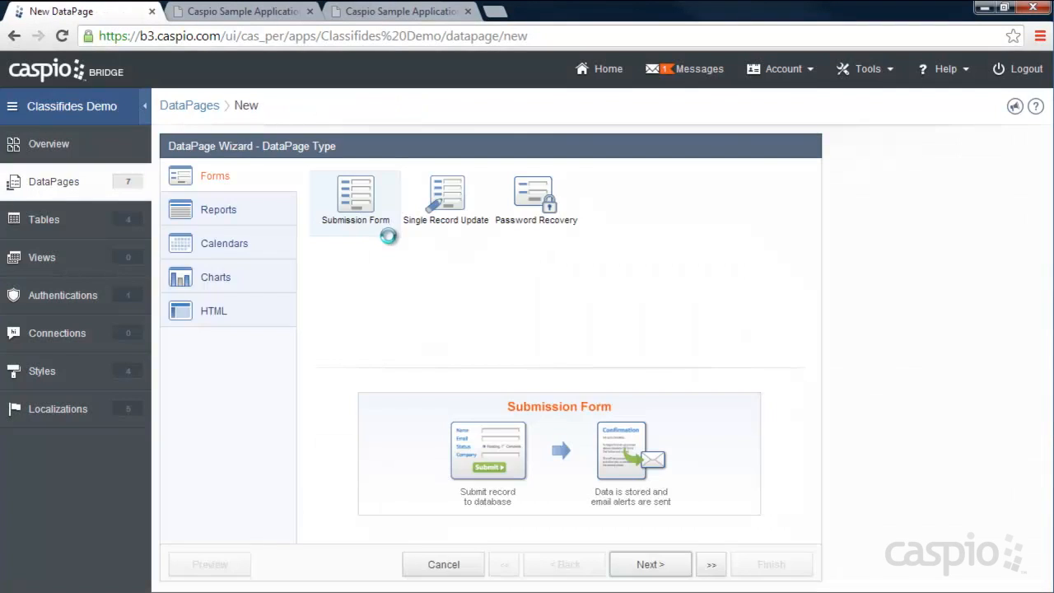
{"action": "left_click", "coordinate": [450, 208]}
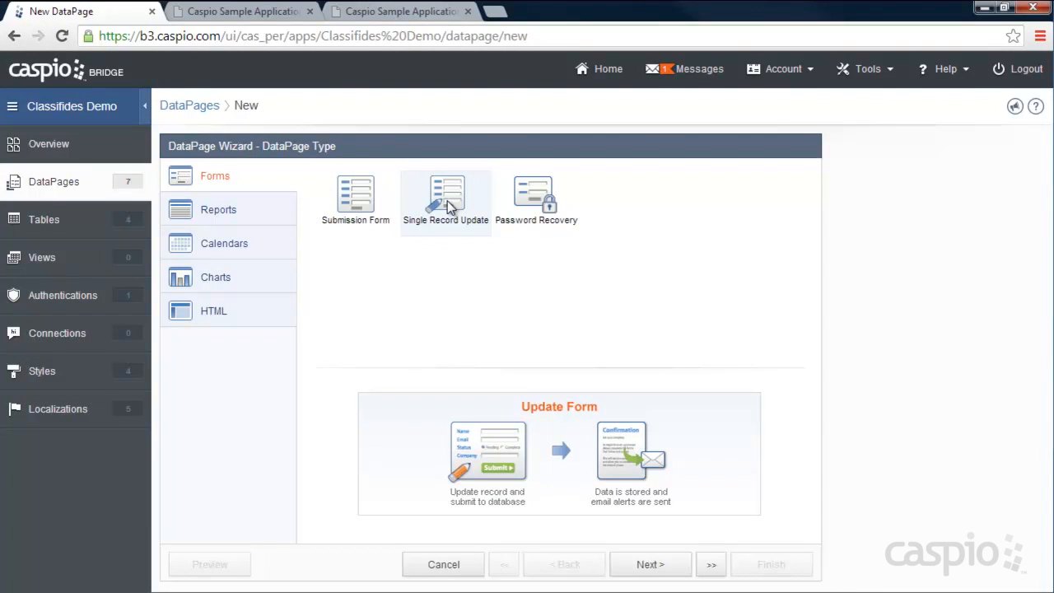
{"action": "left_click", "coordinate": [670, 564]}
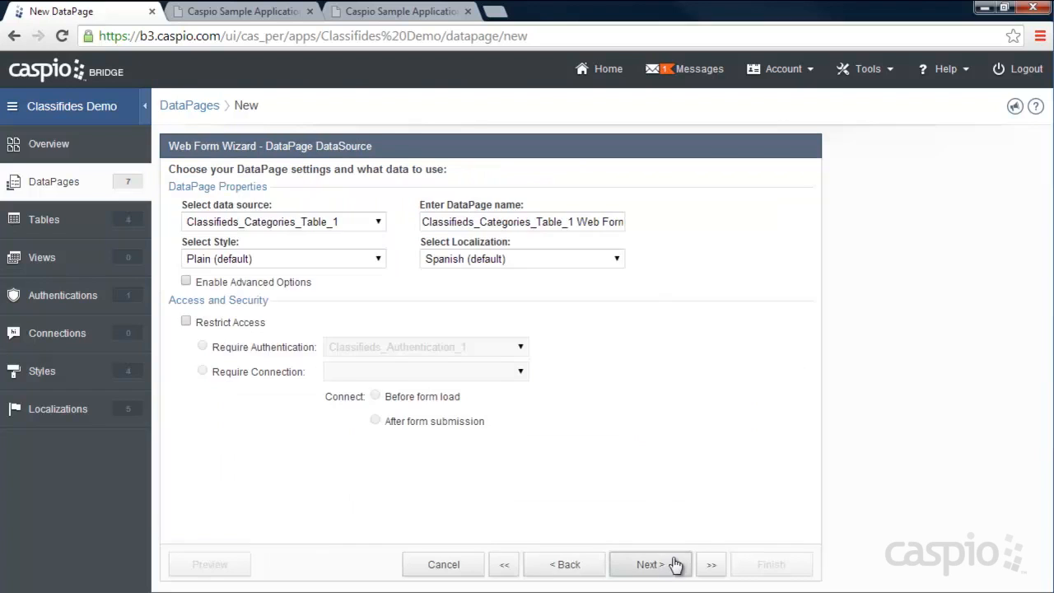
- Use Classifieds_Registration_Table_1 with Sample Style, name it Update Profile, and choose English localization
{"action": "left_click", "coordinate": [274, 223]}
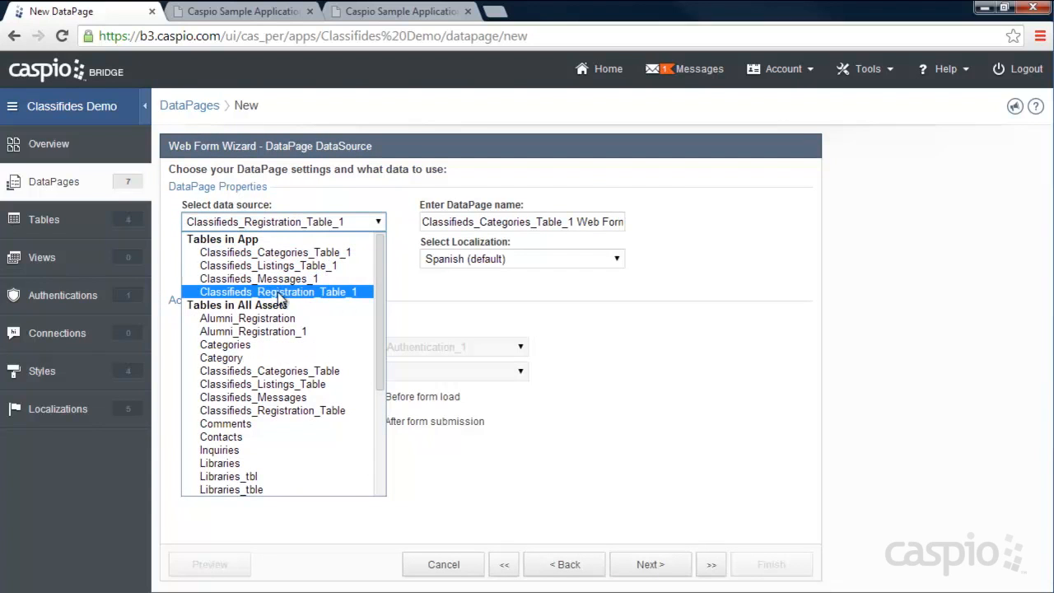
{"action": "left_click", "coordinate": [278, 295]}
{"action": "left_click", "coordinate": [257, 260]}
{"action": "left_click", "coordinate": [257, 289]}
{"action": "left_click", "coordinate": [556, 220]}
{"action": "key", "text": "ctrl+a"}
{"action": "type", "text": "Up"}
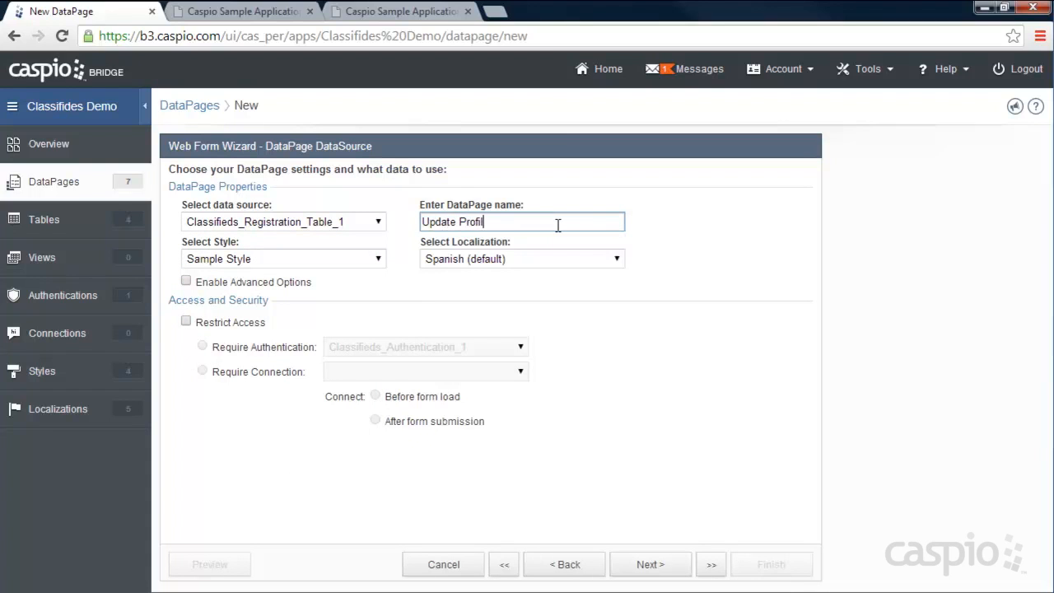
{"action": "left_click", "coordinate": [514, 261]}
{"action": "left_click", "coordinate": [516, 349]}
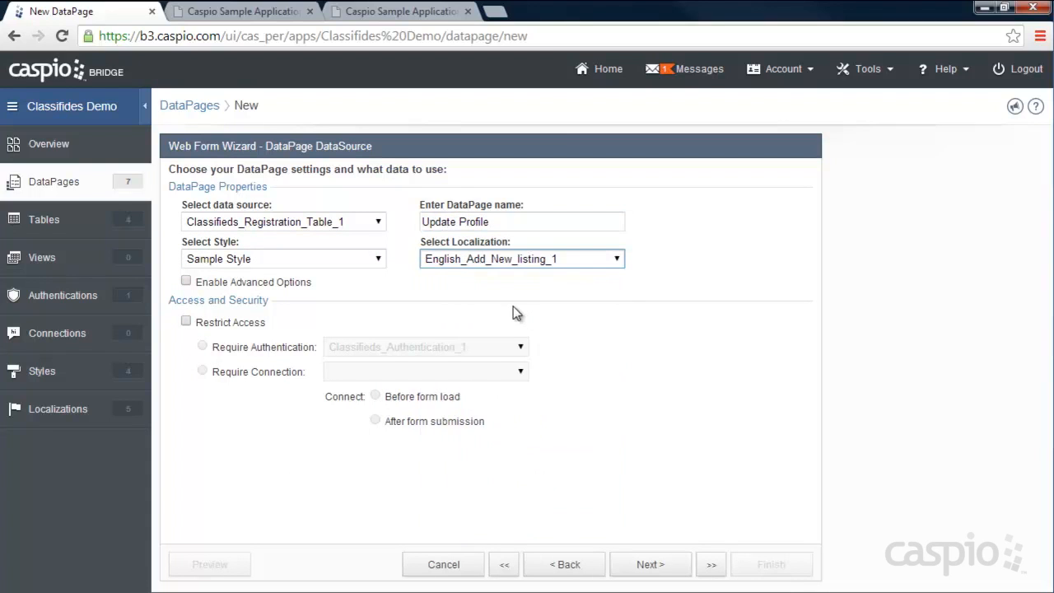
{"action": "left_click", "coordinate": [505, 263]}
{"action": "left_click", "coordinate": [509, 294]}
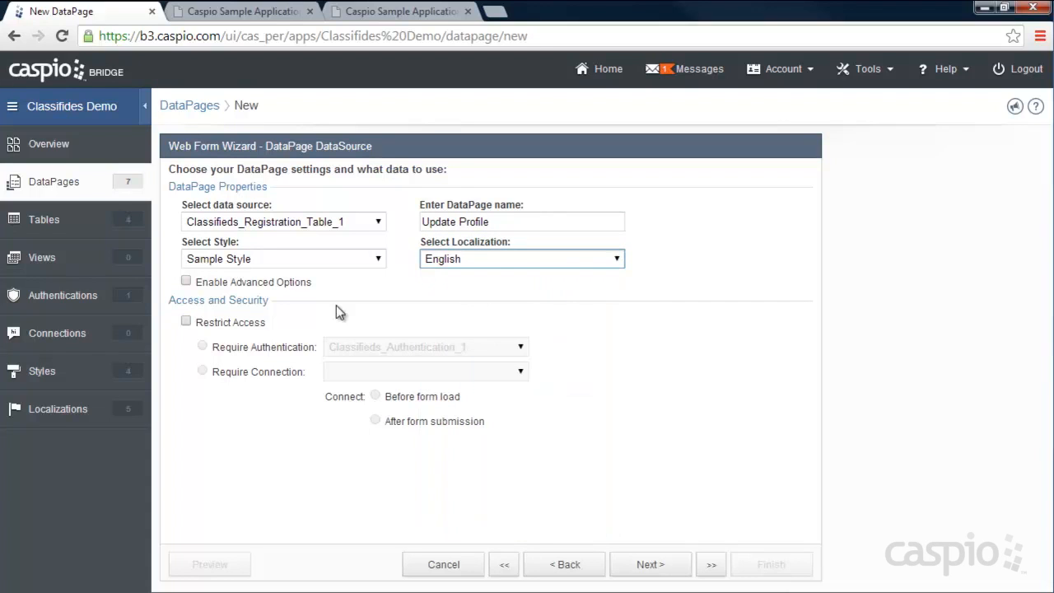
- Require authentication and identify the record by matching User_ID to User_ID
{"action": "left_click", "coordinate": [198, 319]}
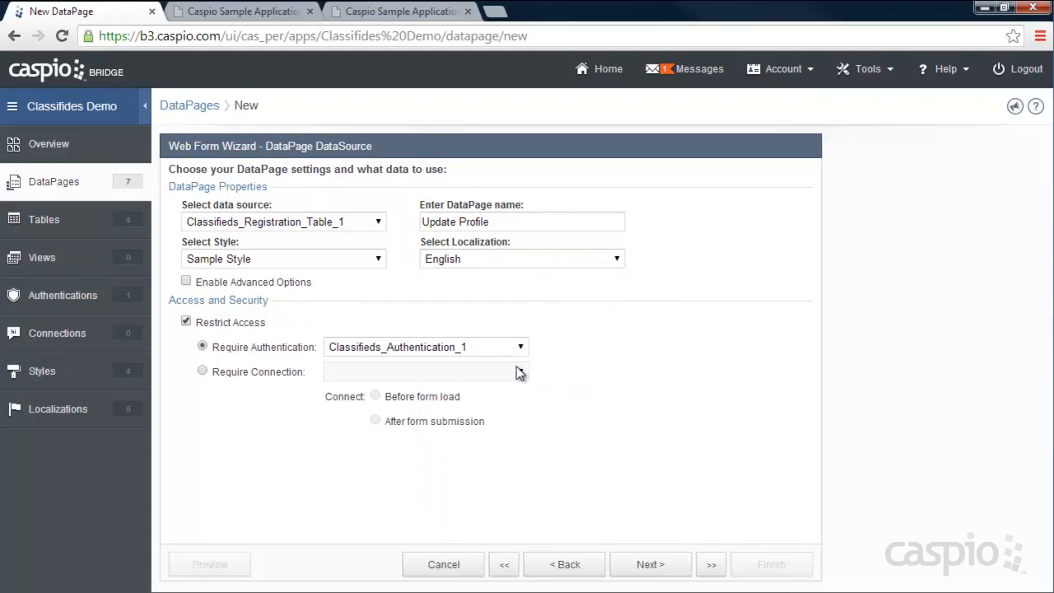
{"action": "left_click", "coordinate": [647, 563]}
{"action": "left_click", "coordinate": [439, 289]}
{"action": "left_click", "coordinate": [428, 302]}
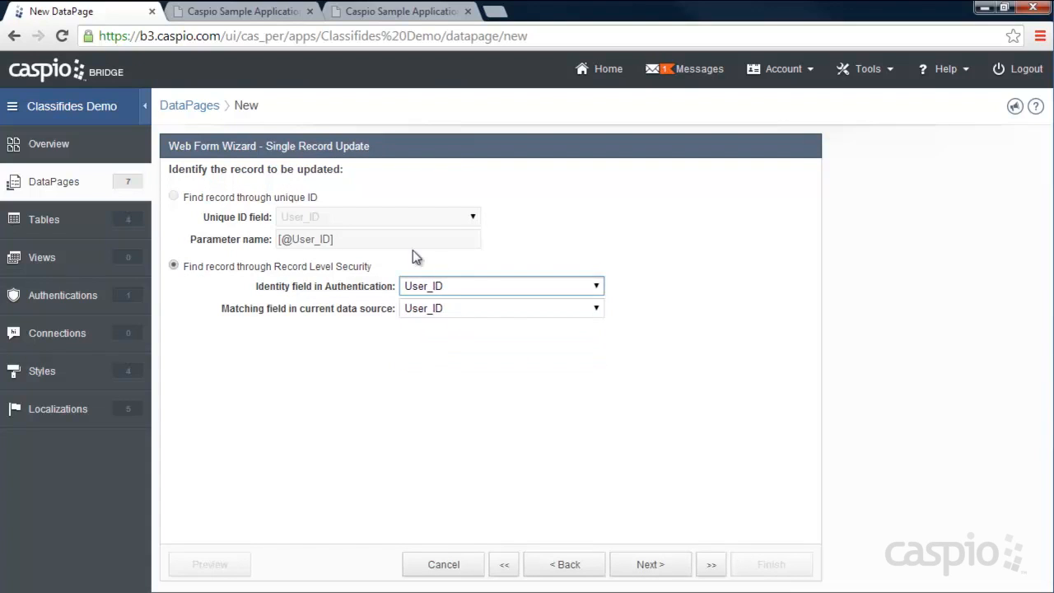
- Add First_Name, Last_Name, Date_Registered, Email and Password to the form
{"action": "left_click", "coordinate": [650, 564]}
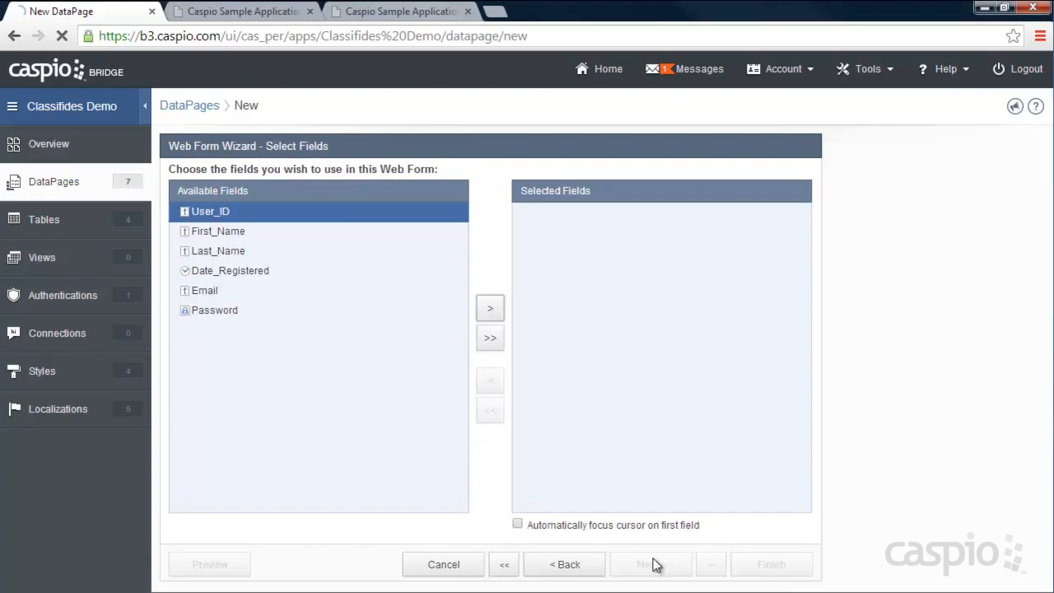
{"action": "left_click", "coordinate": [229, 232]}
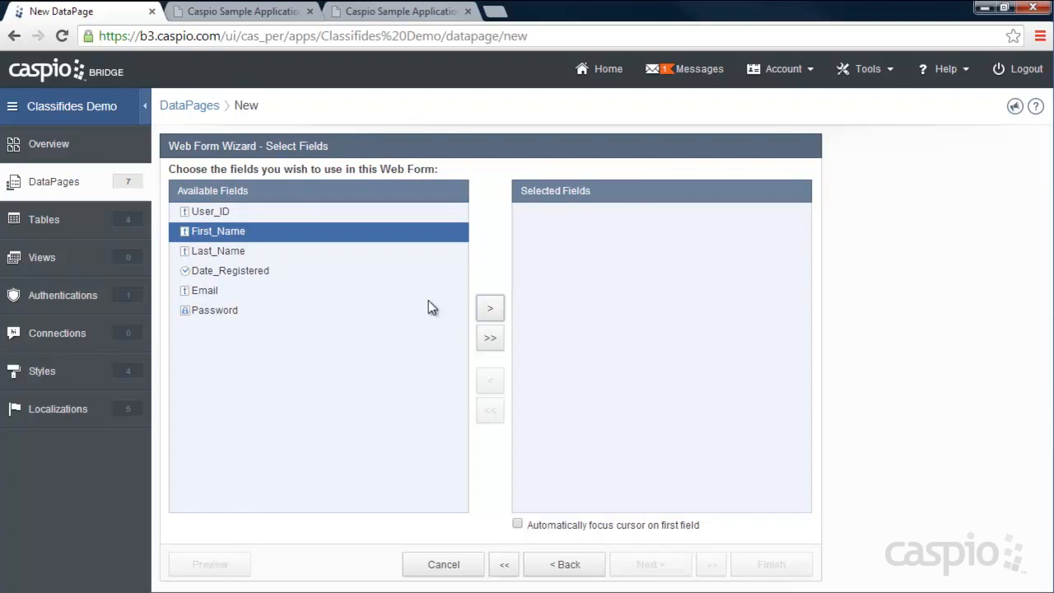
{"action": "left_click", "coordinate": [491, 312]}
{"action": "left_click", "coordinate": [492, 312]}
{"action": "left_click", "coordinate": [490, 309]}
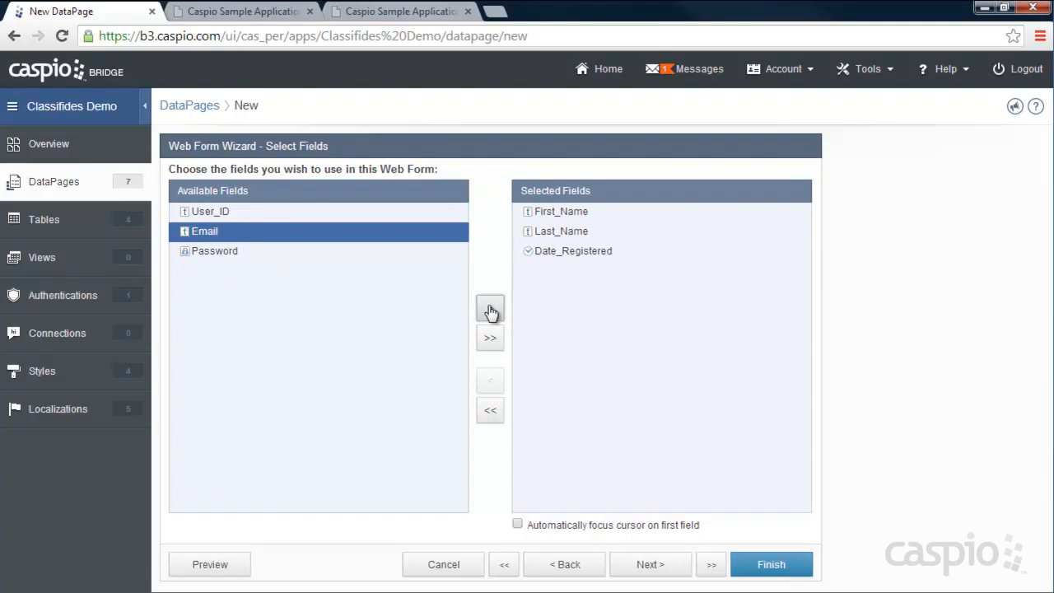
{"action": "left_click", "coordinate": [490, 309]}
{"action": "left_click", "coordinate": [490, 310]}
{"action": "left_click", "coordinate": [649, 564]}
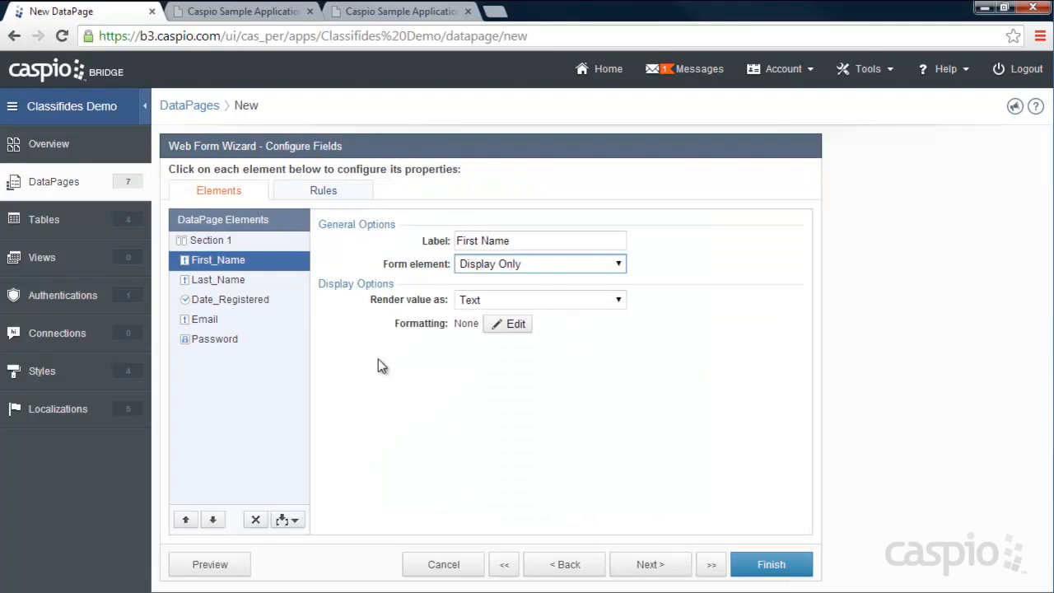
- Move Date_Registered up to second place in the form
{"action": "left_click", "coordinate": [238, 299]}
{"action": "left_click", "coordinate": [186, 519]}
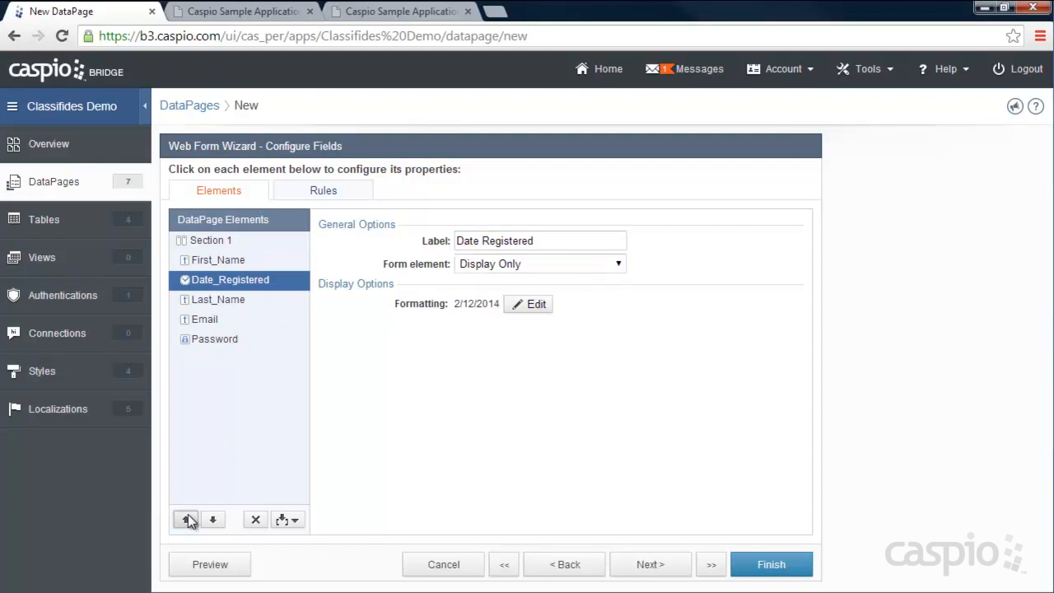
{"action": "left_click", "coordinate": [186, 519]}
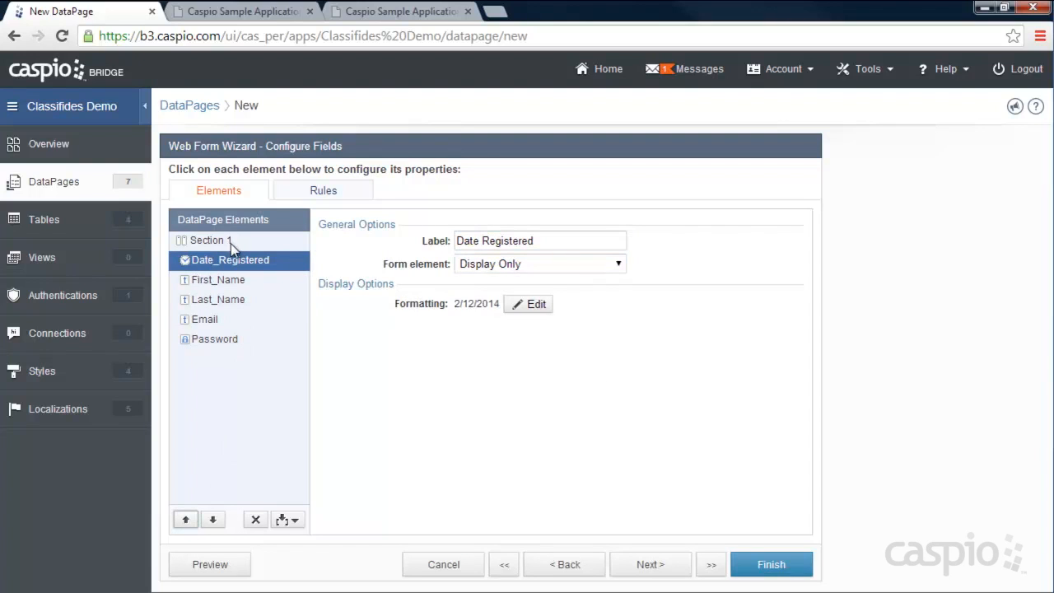
{"action": "left_click", "coordinate": [217, 280]}
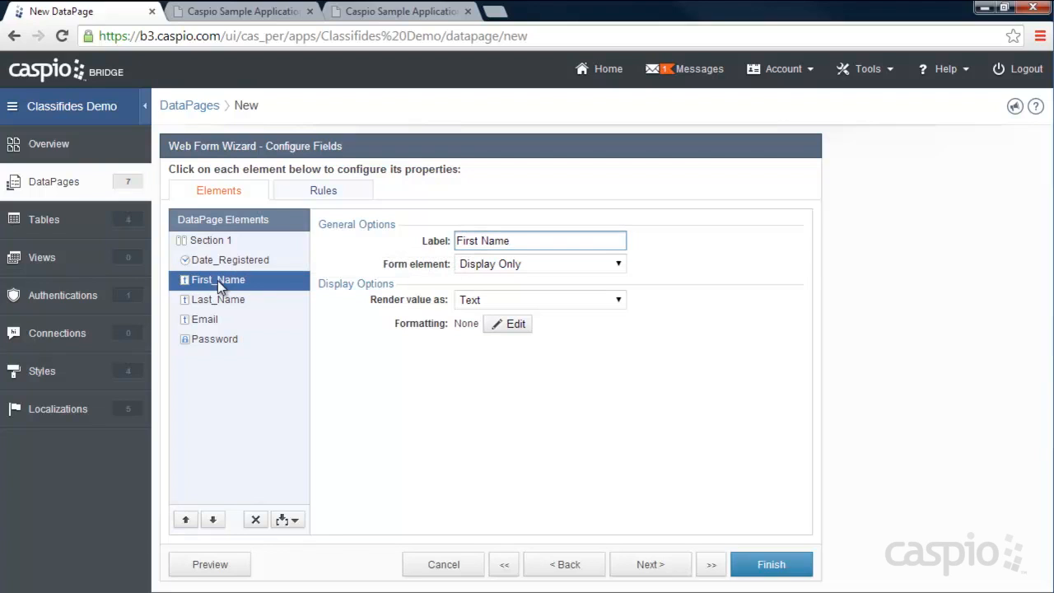
{"action": "left_click", "coordinate": [216, 303]}
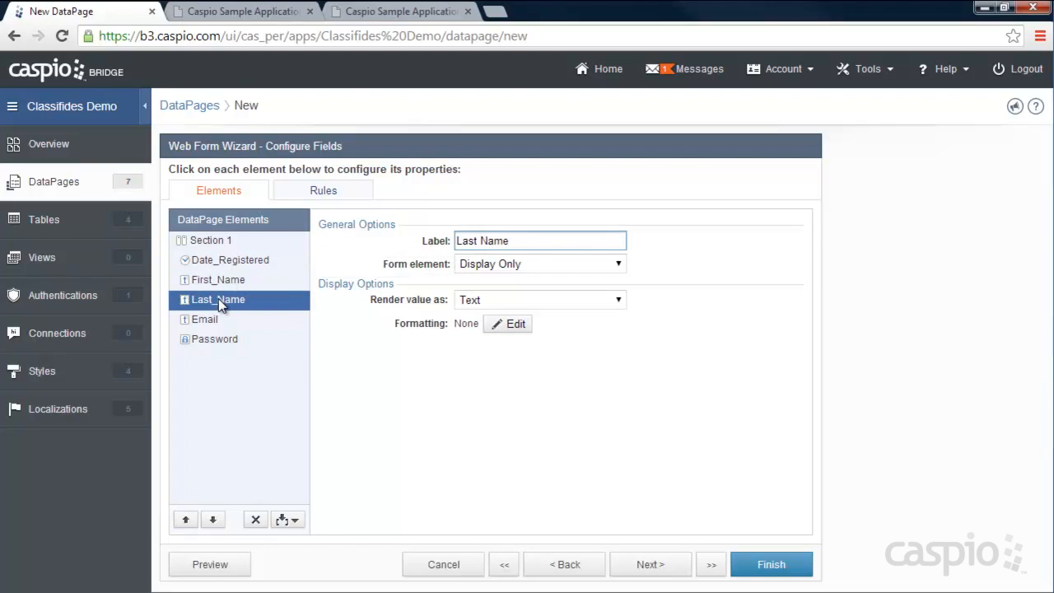
- Set the Email element's type to Email
{"action": "left_click", "coordinate": [211, 316]}
{"action": "left_click", "coordinate": [484, 265]}
{"action": "left_click", "coordinate": [496, 294]}
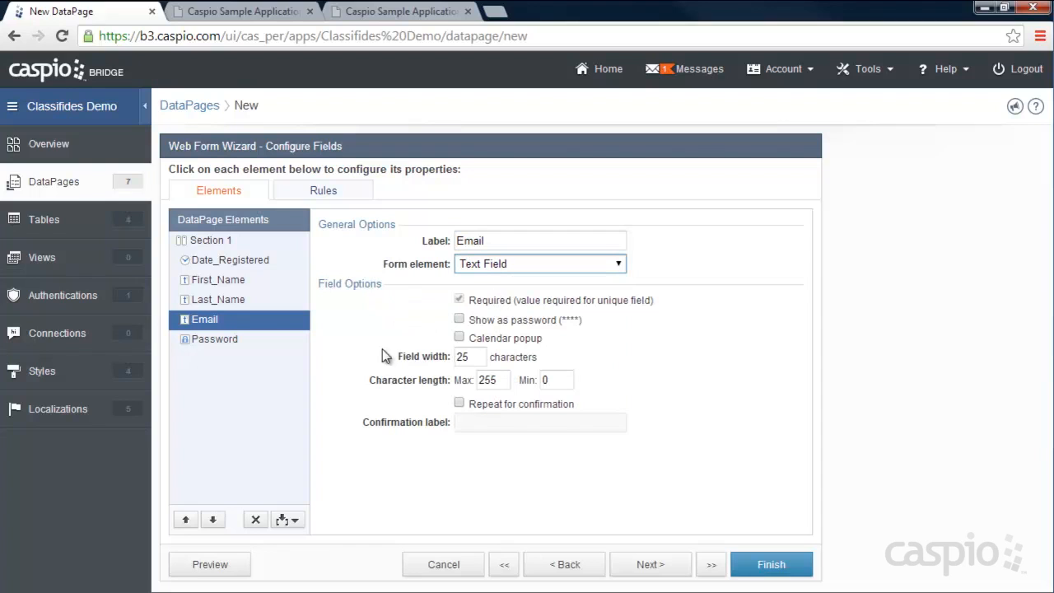
{"action": "left_click", "coordinate": [493, 264]}
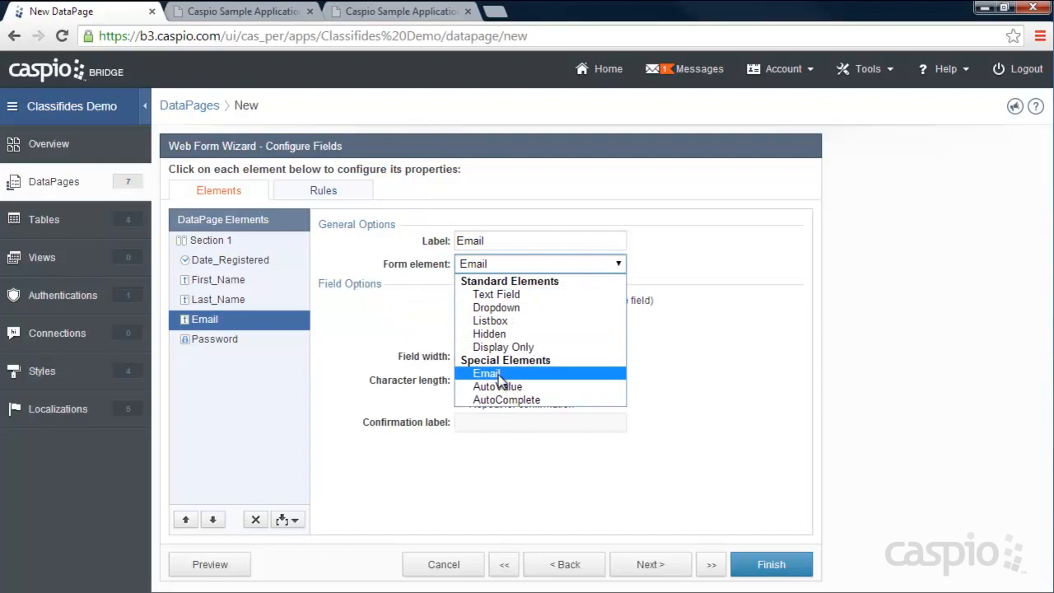
{"action": "left_click", "coordinate": [499, 372]}
- Relabel the Password field 'Change Password', adjust its required setting, and finish the DataPage
{"action": "left_click", "coordinate": [219, 340]}
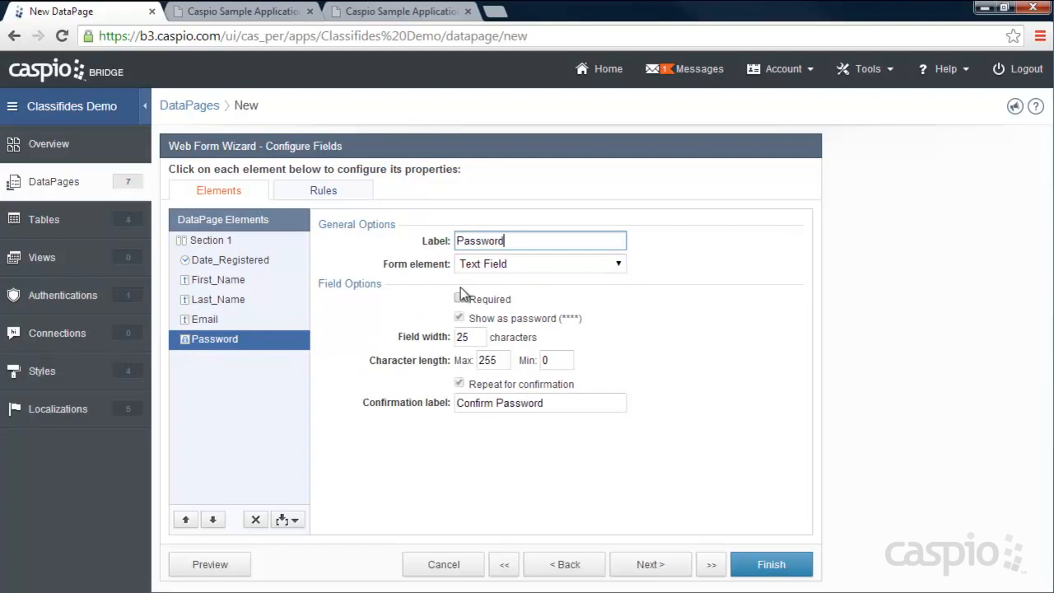
{"action": "type", "text": "Change"}
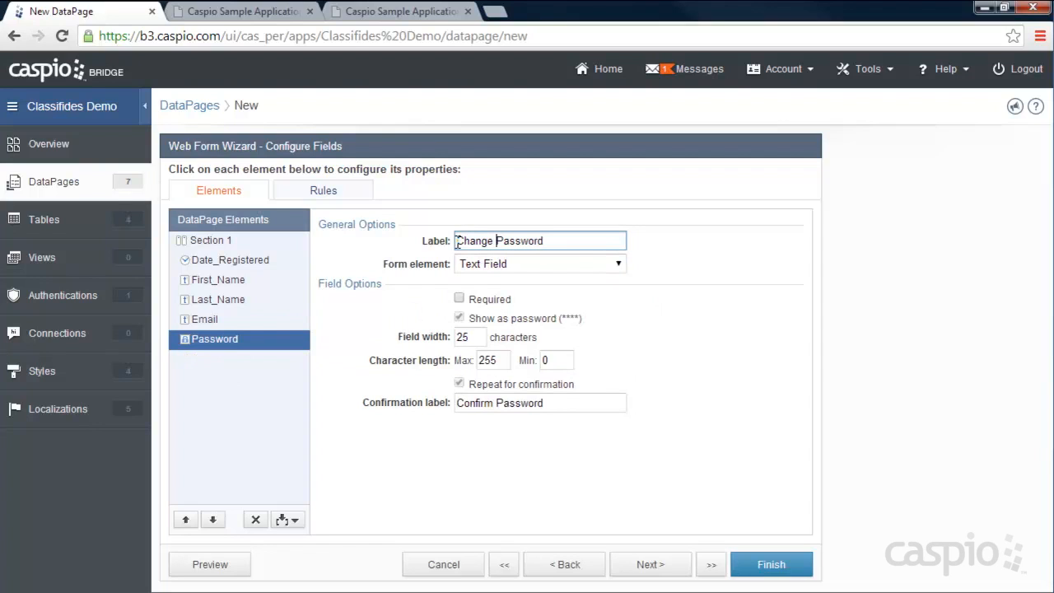
{"action": "left_click", "coordinate": [460, 300]}
{"action": "left_click", "coordinate": [761, 564]}
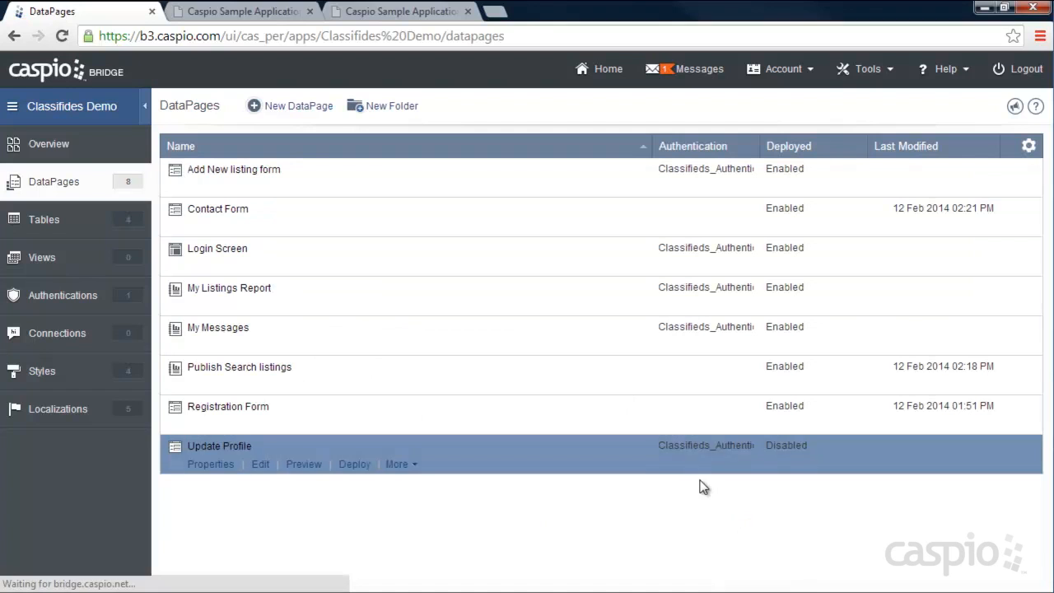
- Deploy Update Profile as Enabled and copy its embed code
{"action": "left_click", "coordinate": [354, 465]}
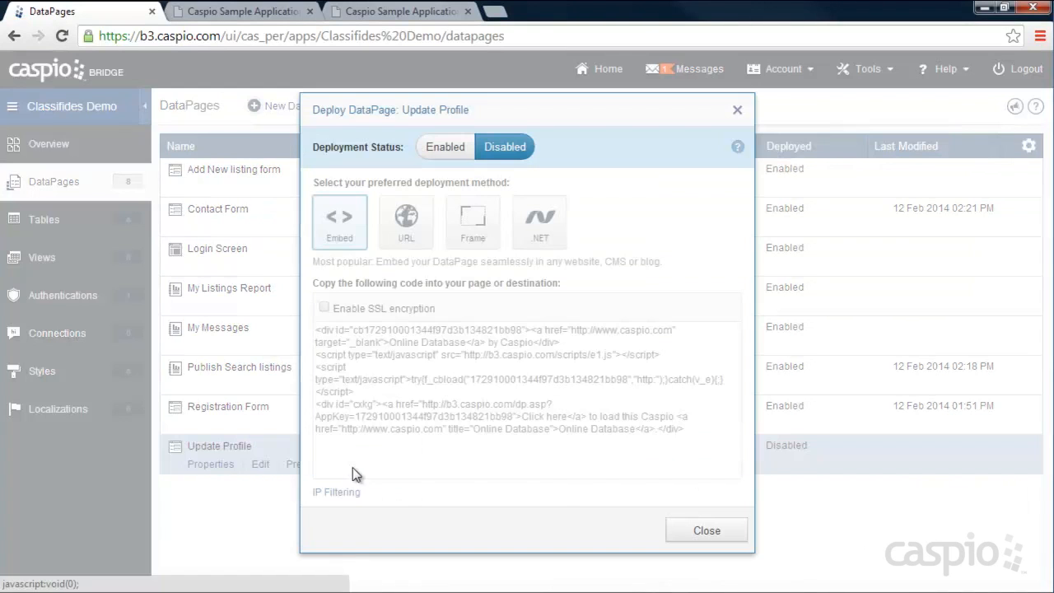
{"action": "left_click", "coordinate": [444, 146]}
{"action": "right_click", "coordinate": [453, 351]}
{"action": "left_click", "coordinate": [473, 230]}
{"action": "left_click", "coordinate": [706, 528]}
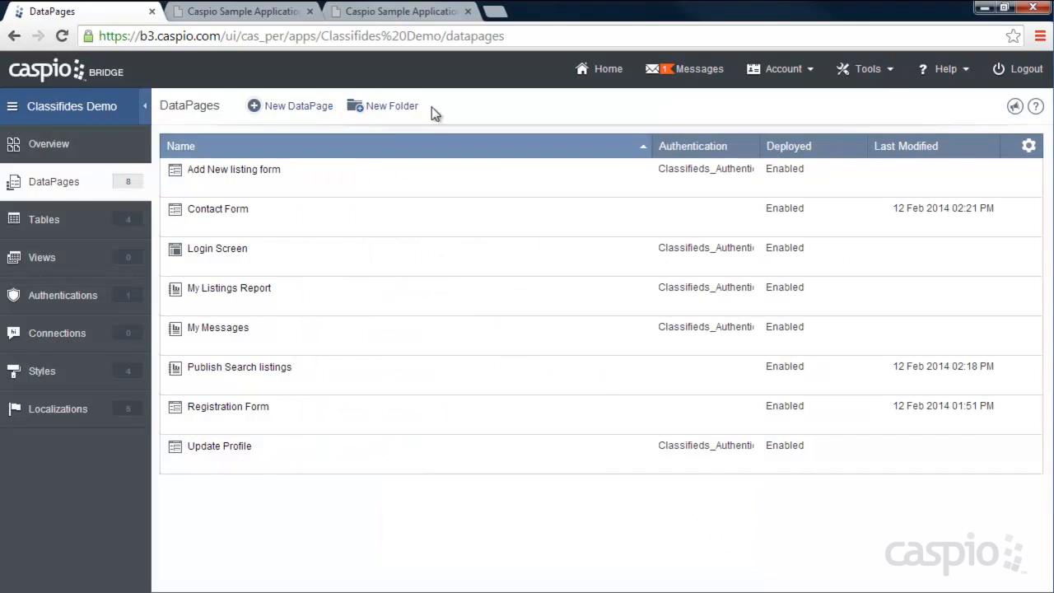
- Paste the embed code over DEPLOY CODE on line 53 of profile.htm and save
{"action": "left_click", "coordinate": [688, 590]}
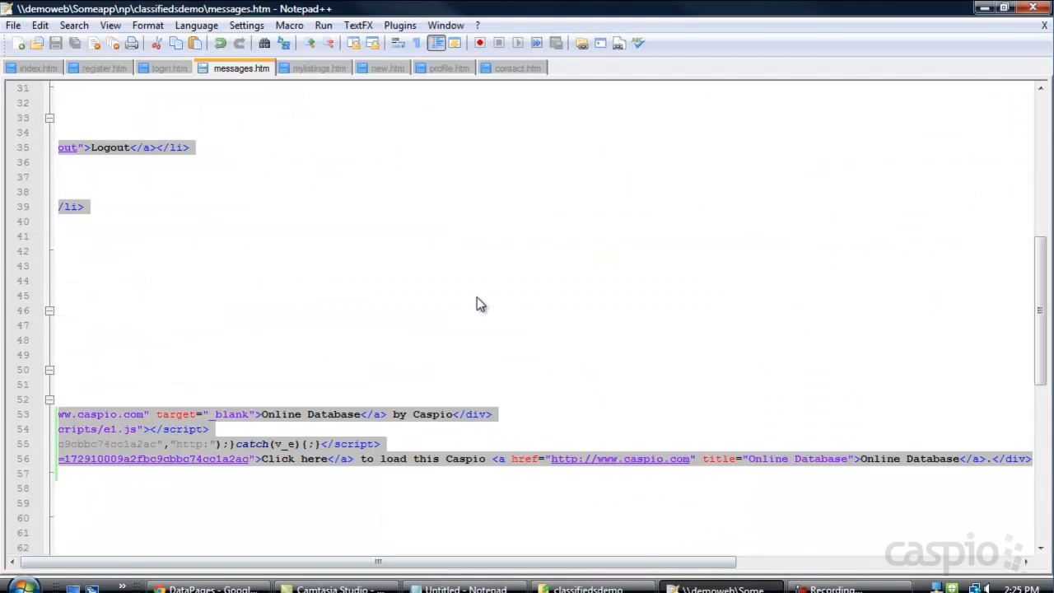
{"action": "left_click", "coordinate": [445, 69]}
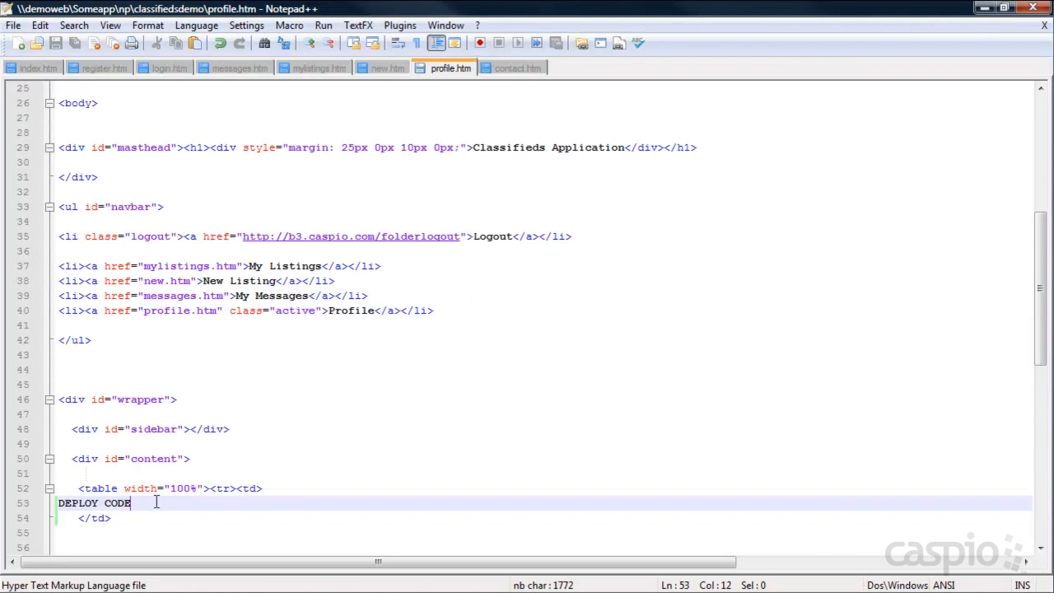
{"action": "left_click_drag", "start_coordinate": [156, 502], "coordinate": [64, 502]}
{"action": "key", "text": "ctrl+v"}
{"action": "key", "text": "ctrl+s"}
{"action": "left_click", "coordinate": [985, 8]}
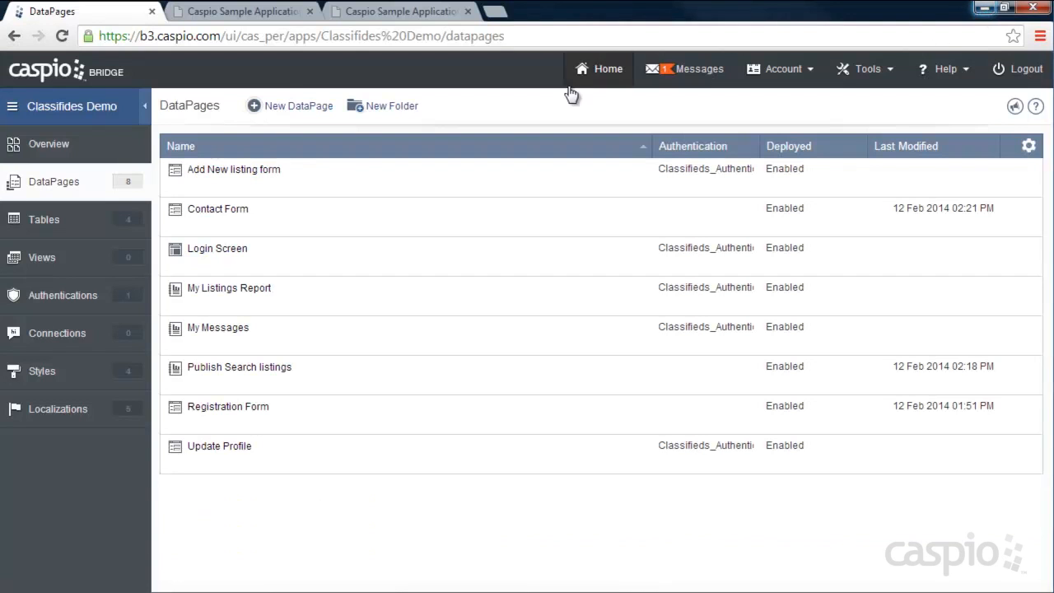
- Reload the live profile.htm page to display the Update Profile form, then open Getting Started Videos
{"action": "left_click", "coordinate": [370, 15]}
{"action": "left_click", "coordinate": [539, 123]}
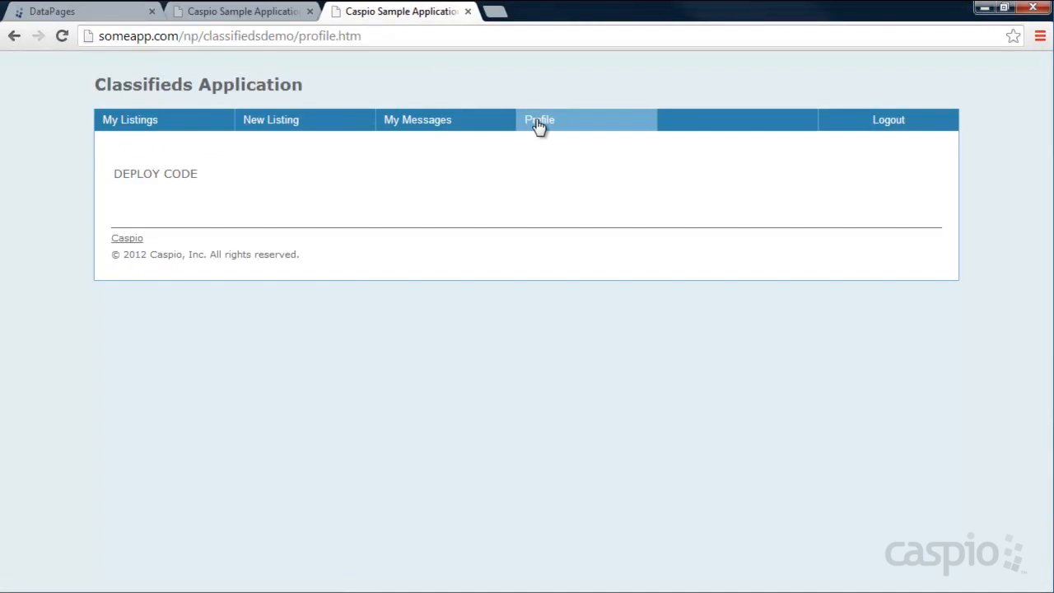
{"action": "left_click", "coordinate": [60, 38]}
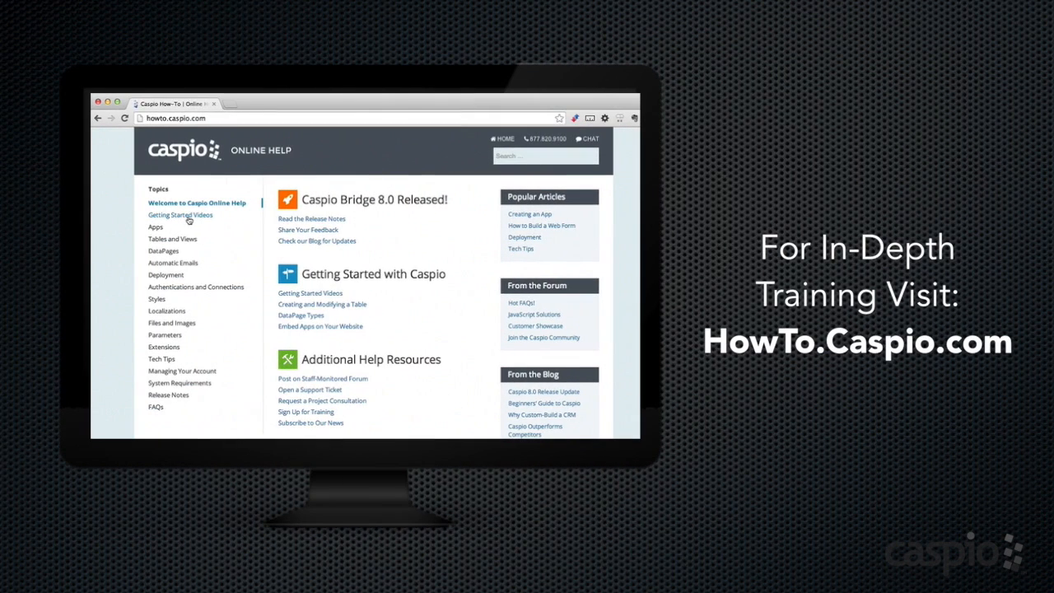
{"action": "left_click", "coordinate": [186, 216]}
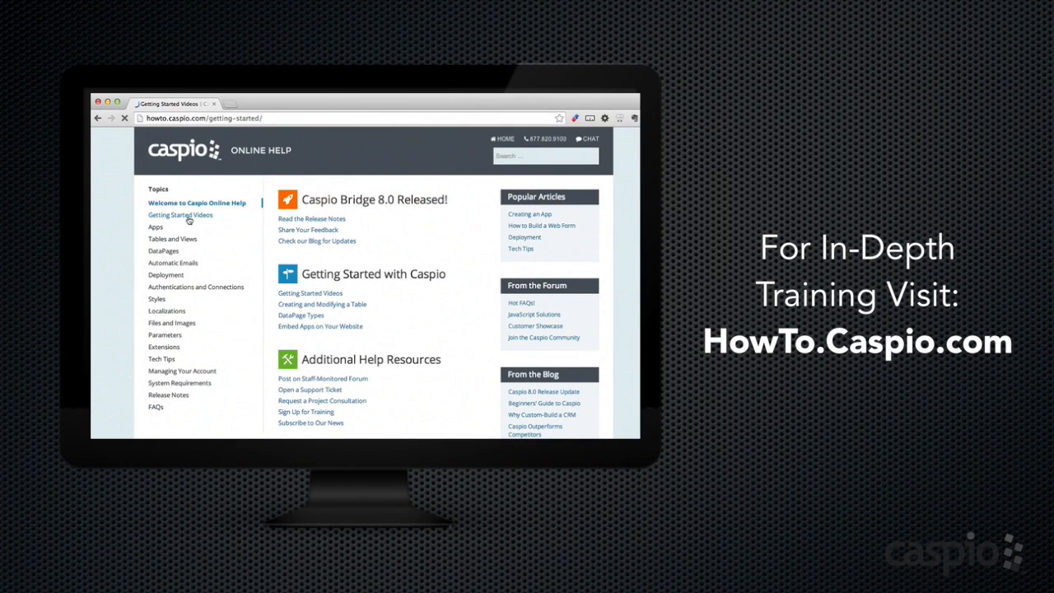